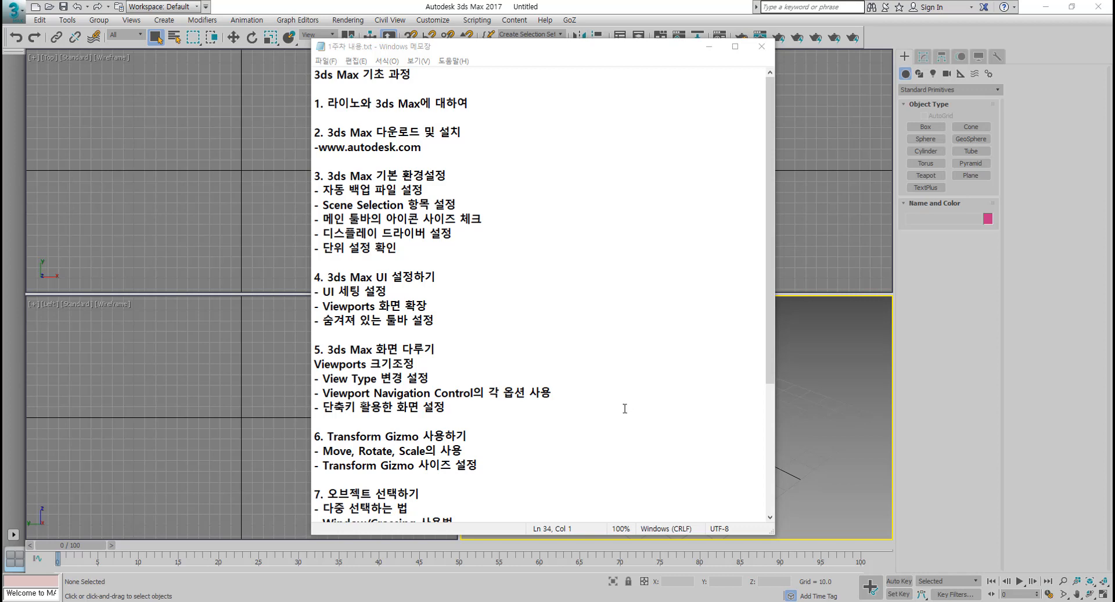
Add a hyphen at the start of the "Viewports 크기조정" line in section 5 of the course notes.
scroll(558, 401, down, 3)
scroll(558, 400, up, 3)
scroll(394, 294, down, 2)
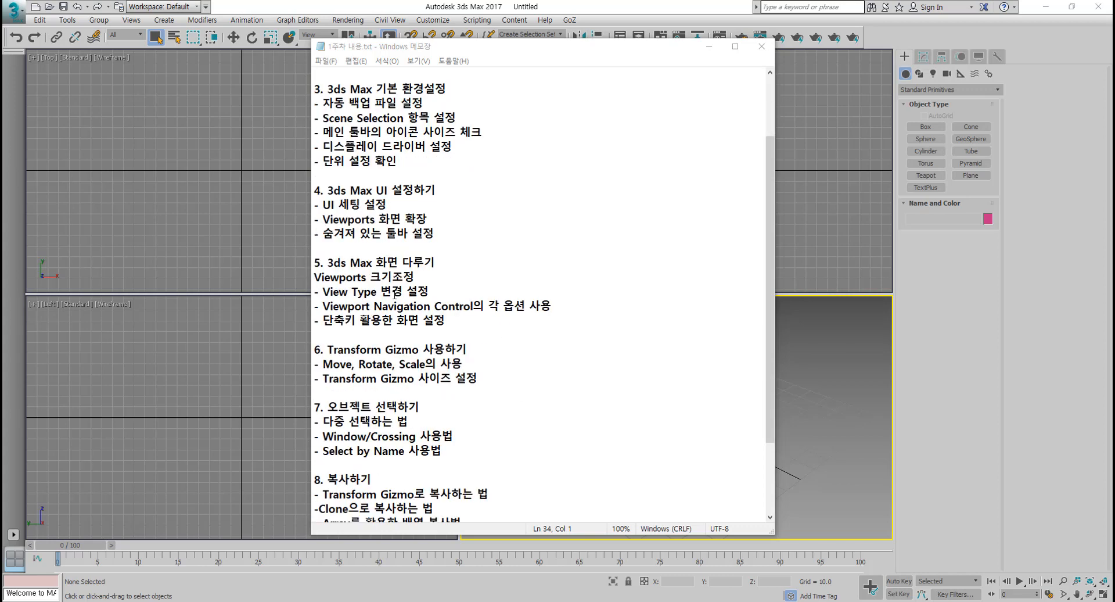
scroll(394, 294, down, 2)
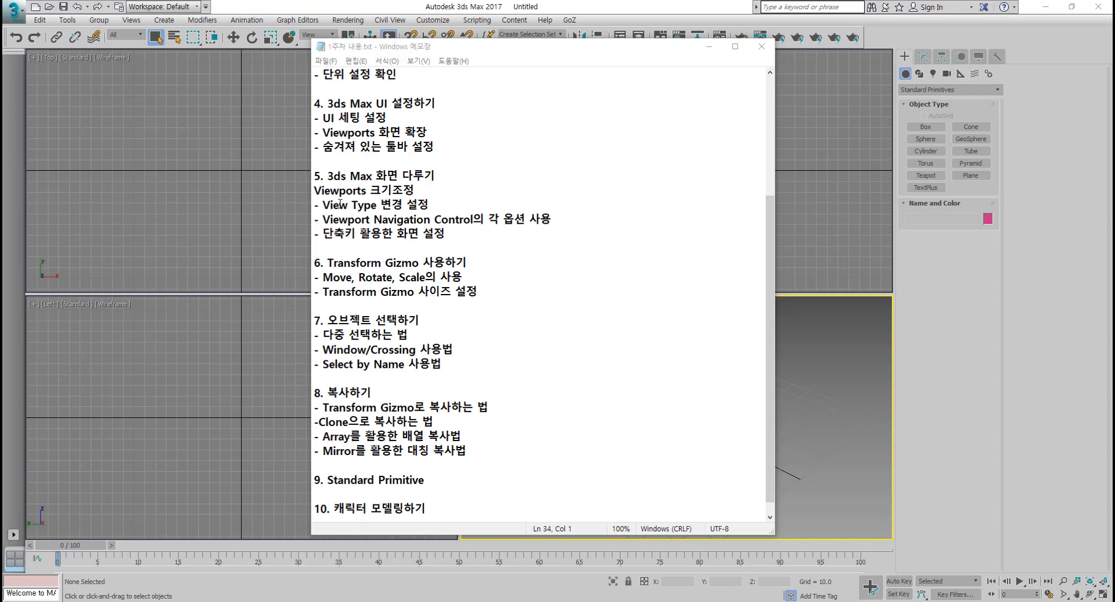
click(315, 191)
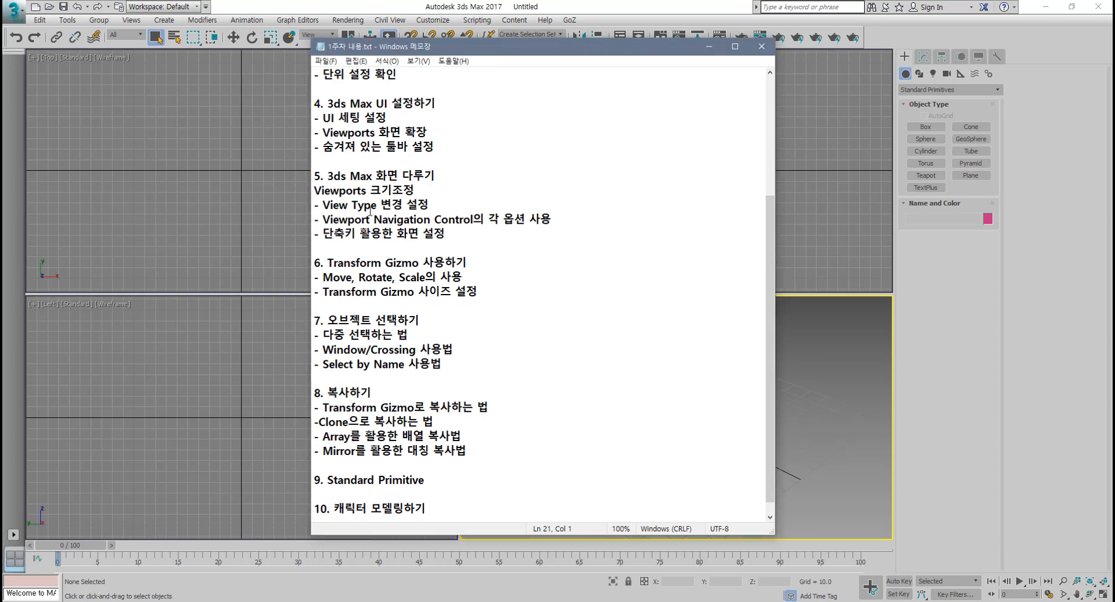
text(-)
Review sections 7 to 10 of the course notes, highlighting their headings, and move the notes window off the modeling screen.
scroll(397, 325, down, 1)
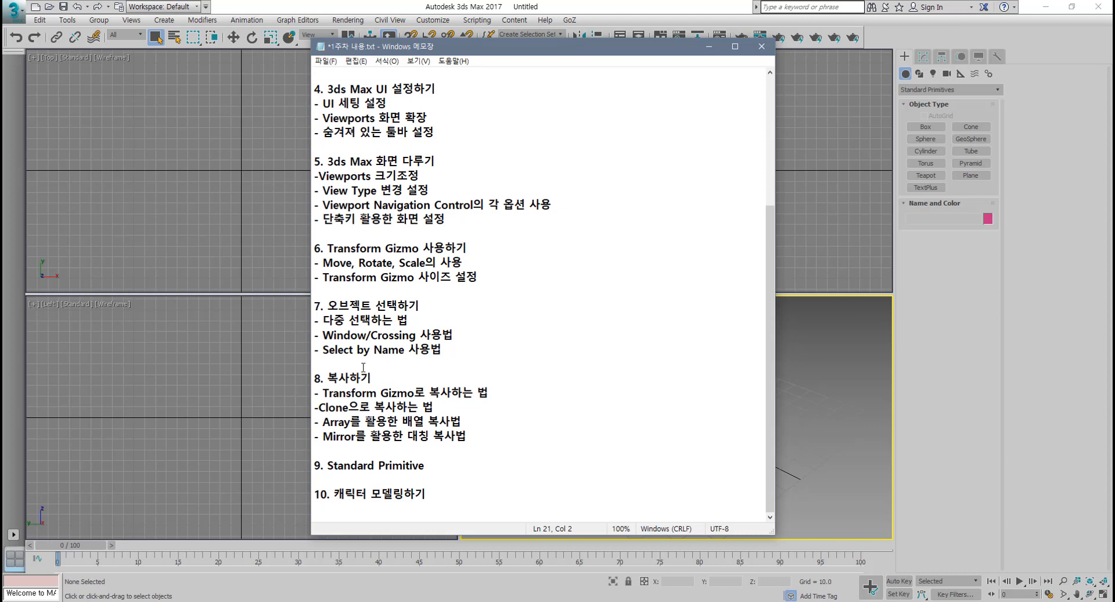
drag(475, 48, 442, 32)
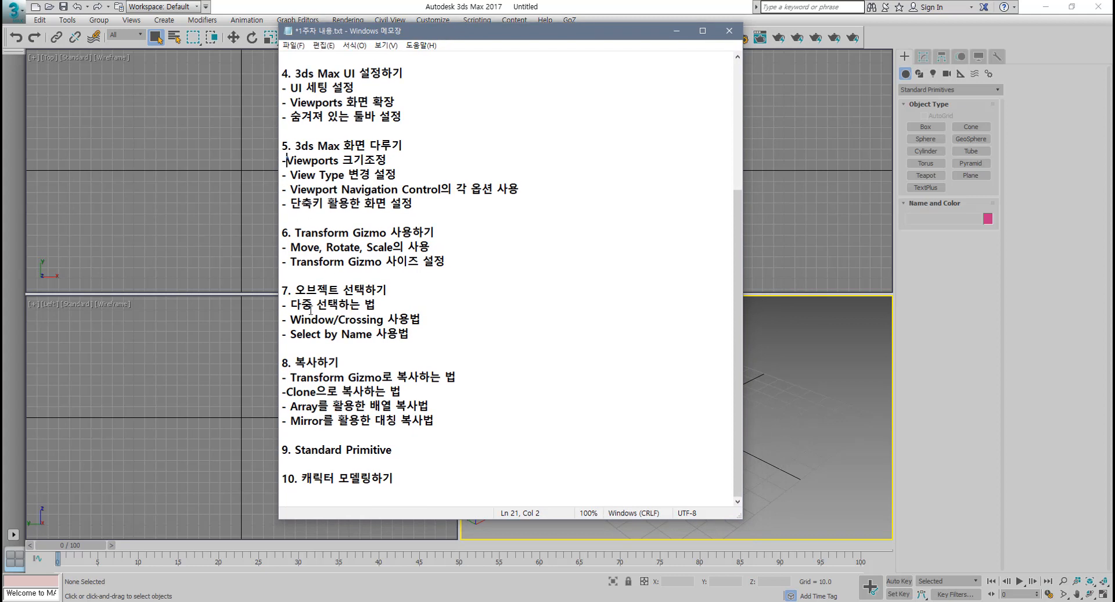
drag(288, 290, 435, 298)
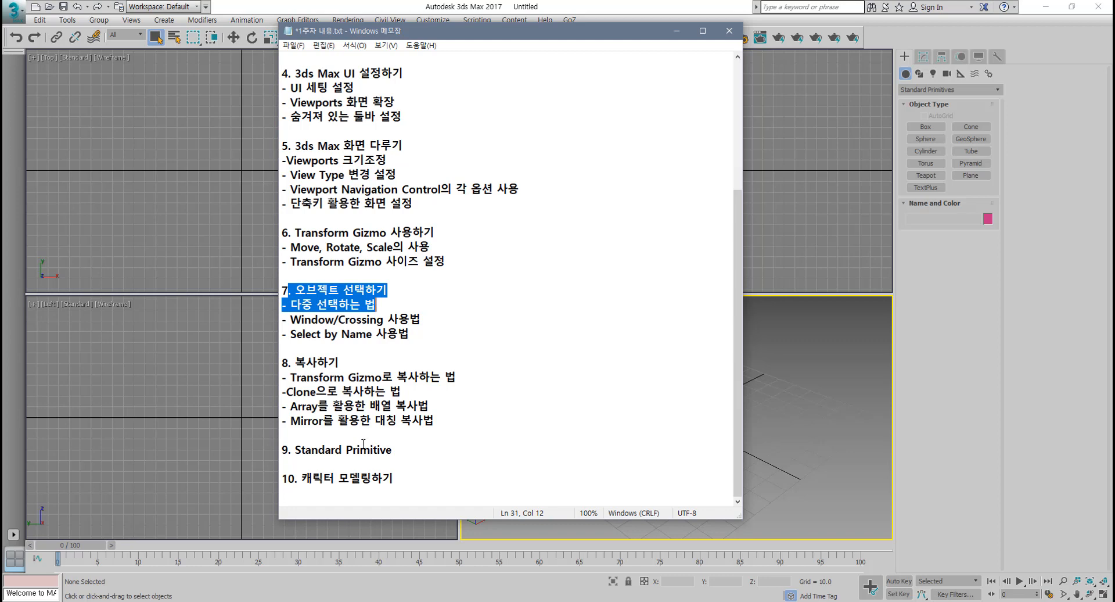
drag(282, 362, 338, 365)
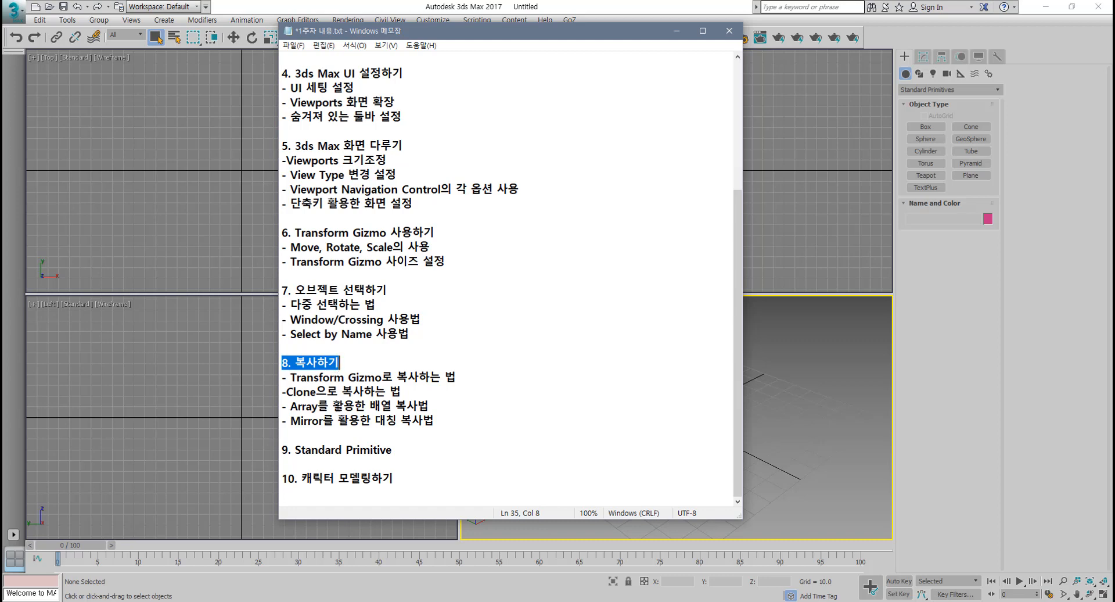
drag(287, 452, 413, 453)
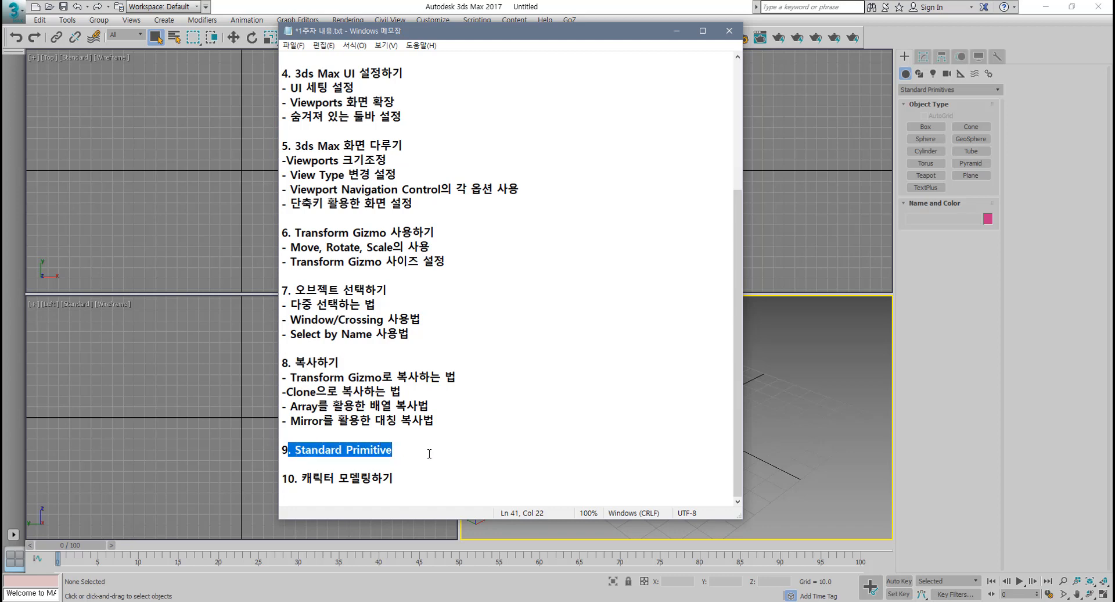
drag(412, 483, 312, 489)
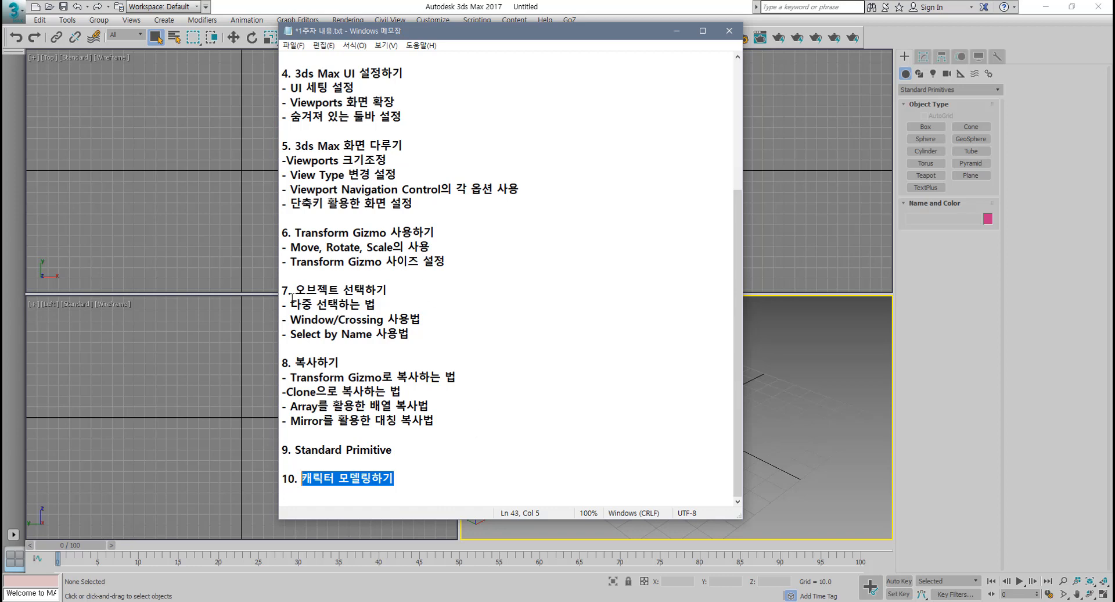
drag(284, 292, 475, 331)
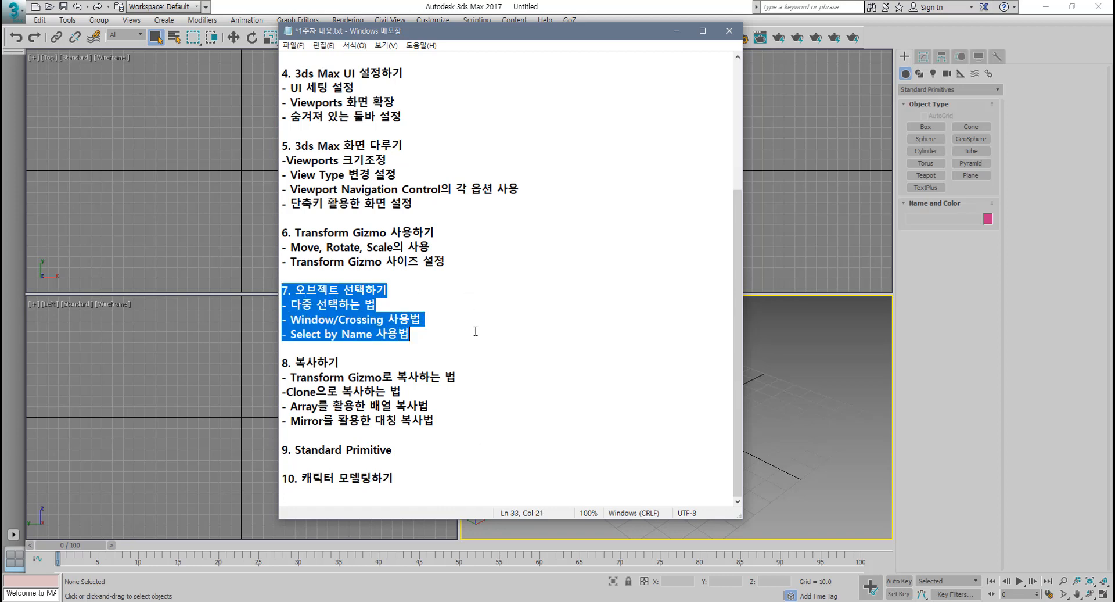
click(503, 347)
drag(606, 33, 0, 45)
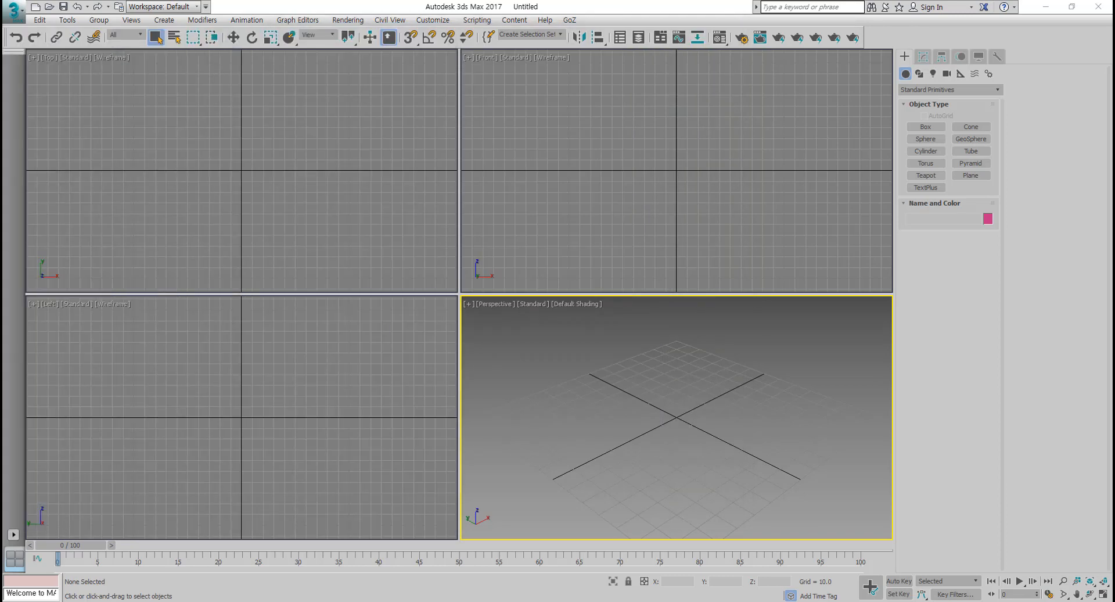
Create a teapot at the centre of the Top view with a radius of 25 and 10 segments.
click(931, 177)
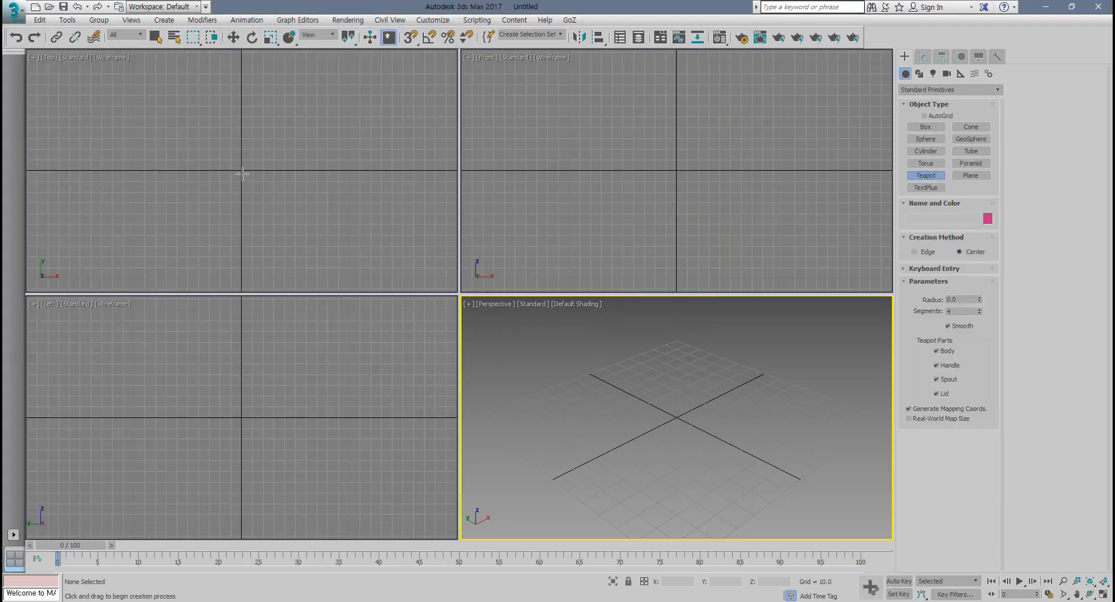
drag(242, 173, 245, 190)
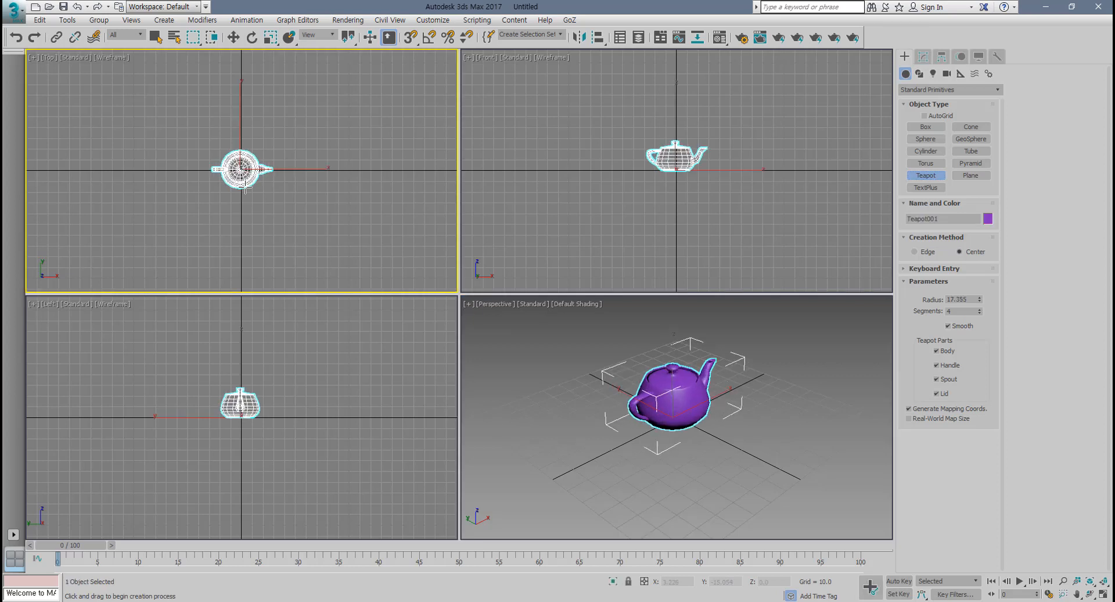
double_click(964, 299)
text(25)
key(Return)
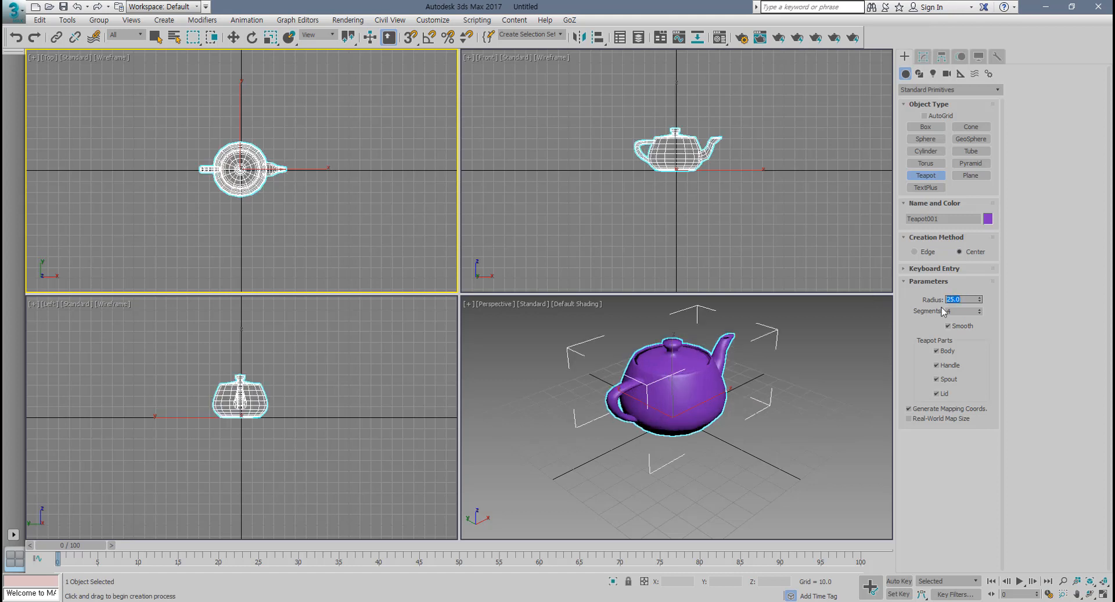
key(Tab)
key(Return)
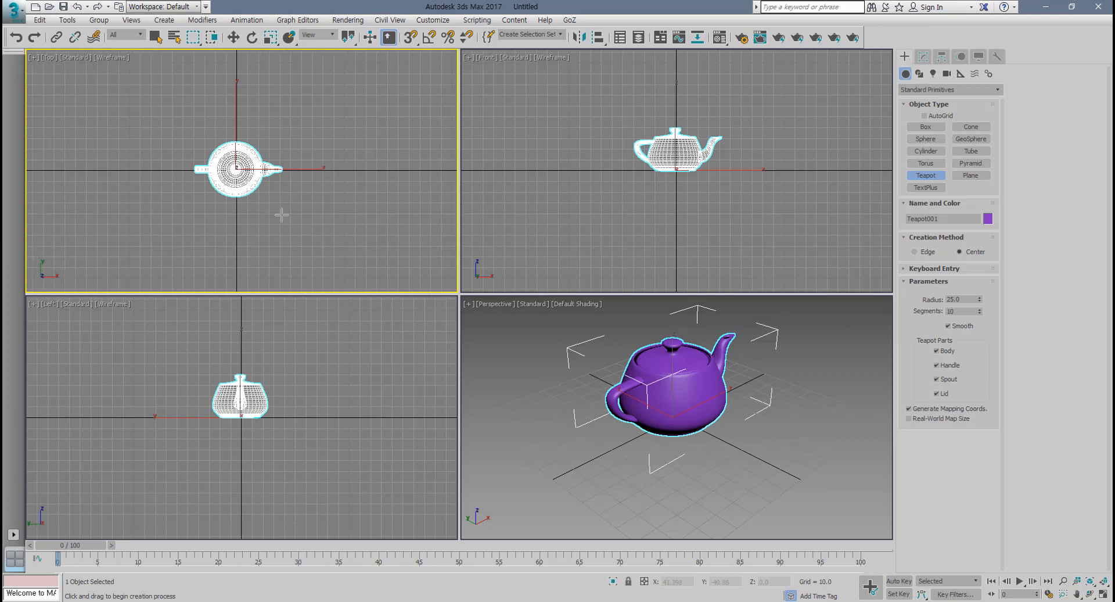
scroll(282, 215, down, 2)
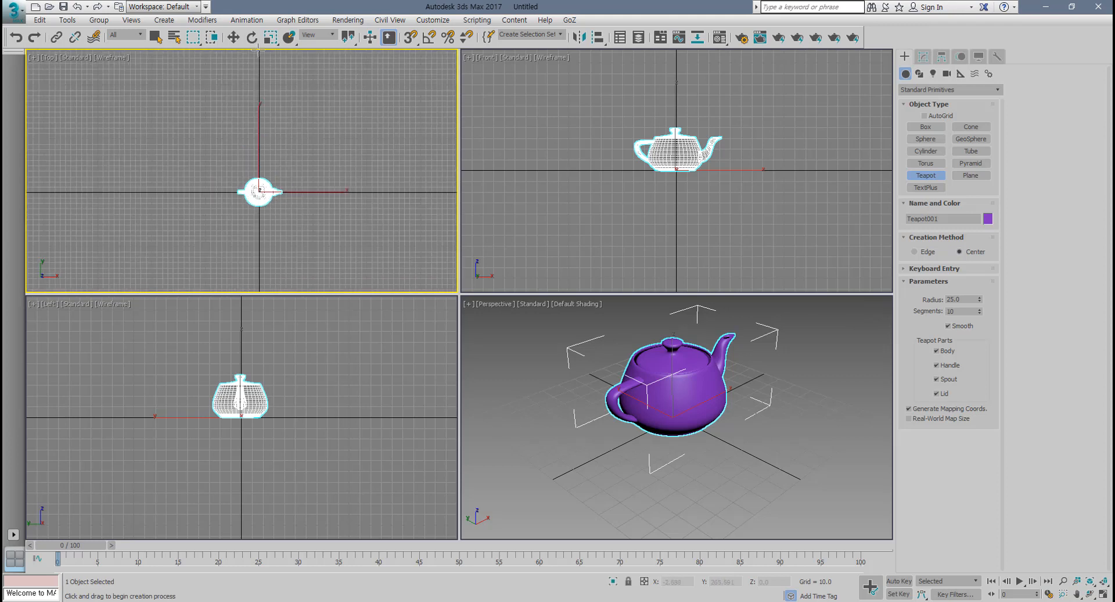
middle_drag(288, 203, 225, 184)
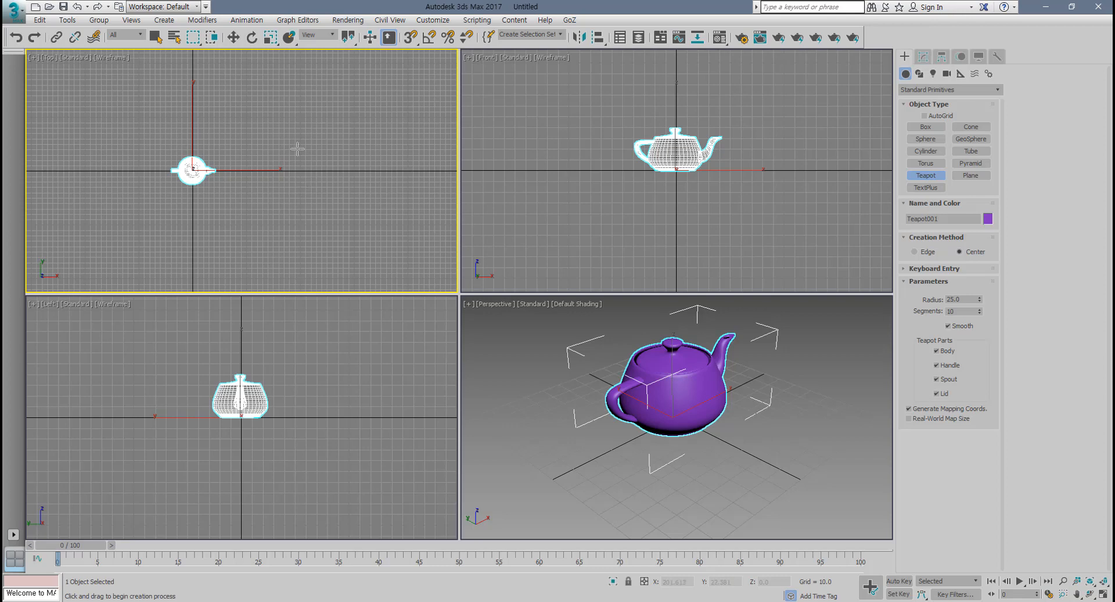
Switch to the Notepad course notes, insert a space after the hyphen in section 8's Clone line, and move the window away again.
key(alt+Tab)
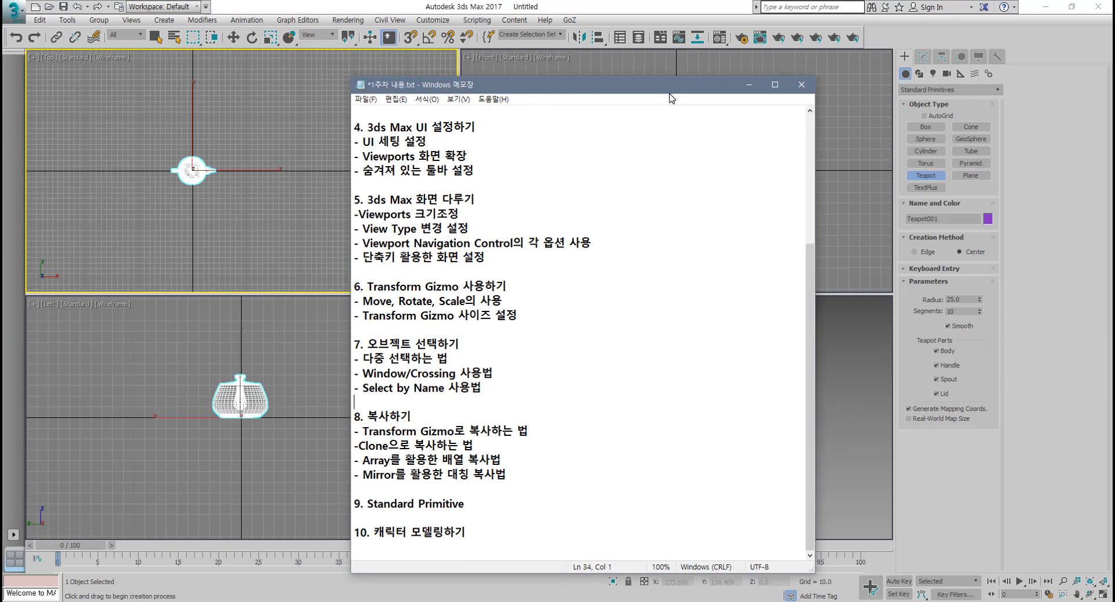
drag(668, 92, 451, 39)
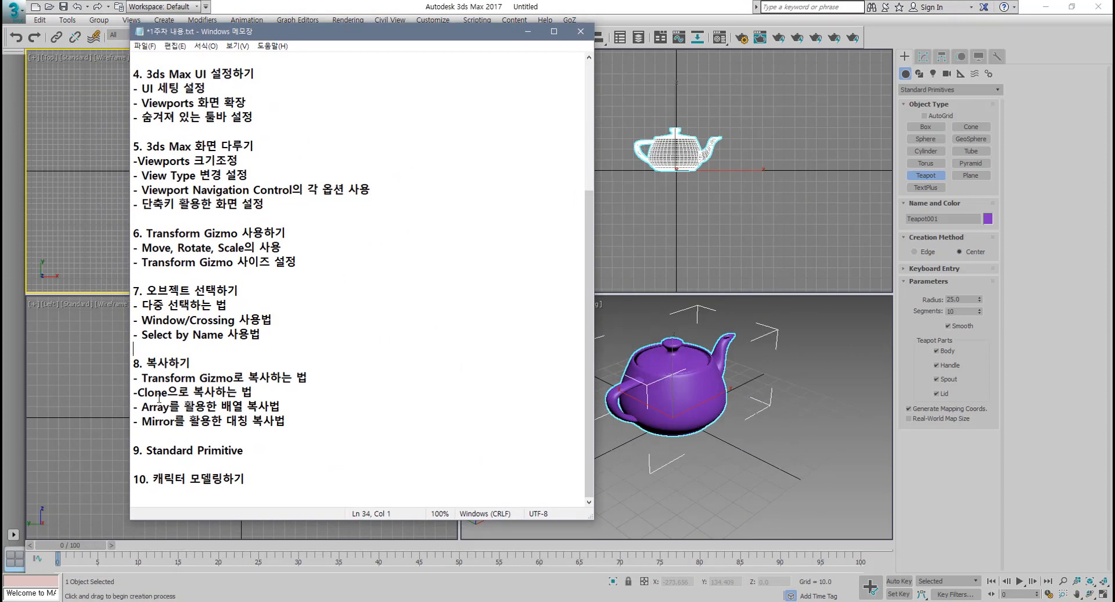
click(135, 397)
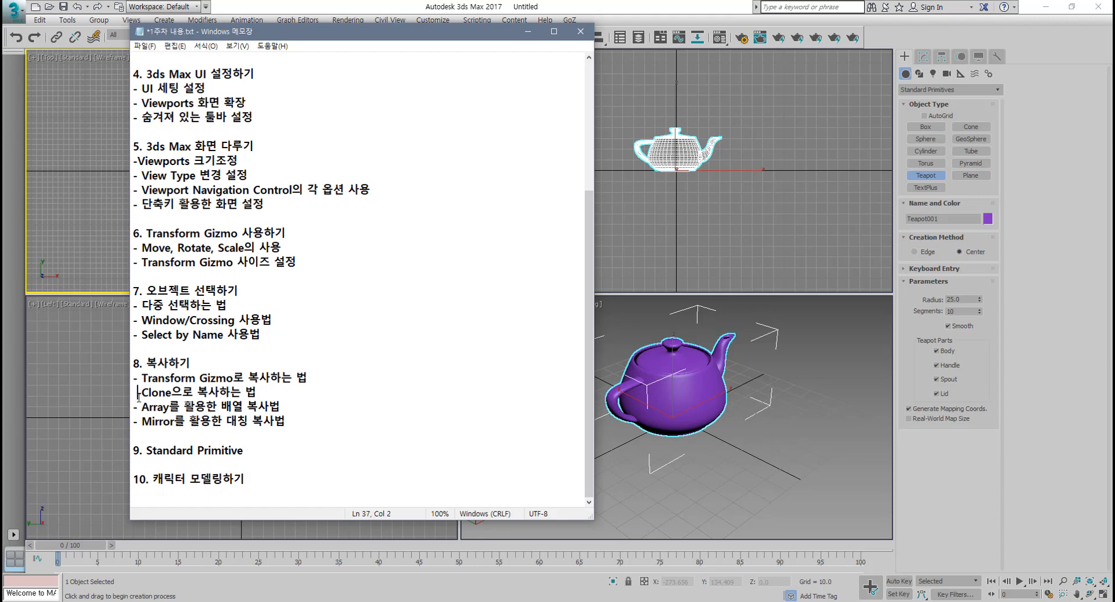
key(BackSpace)
click(140, 398)
drag(132, 378, 320, 385)
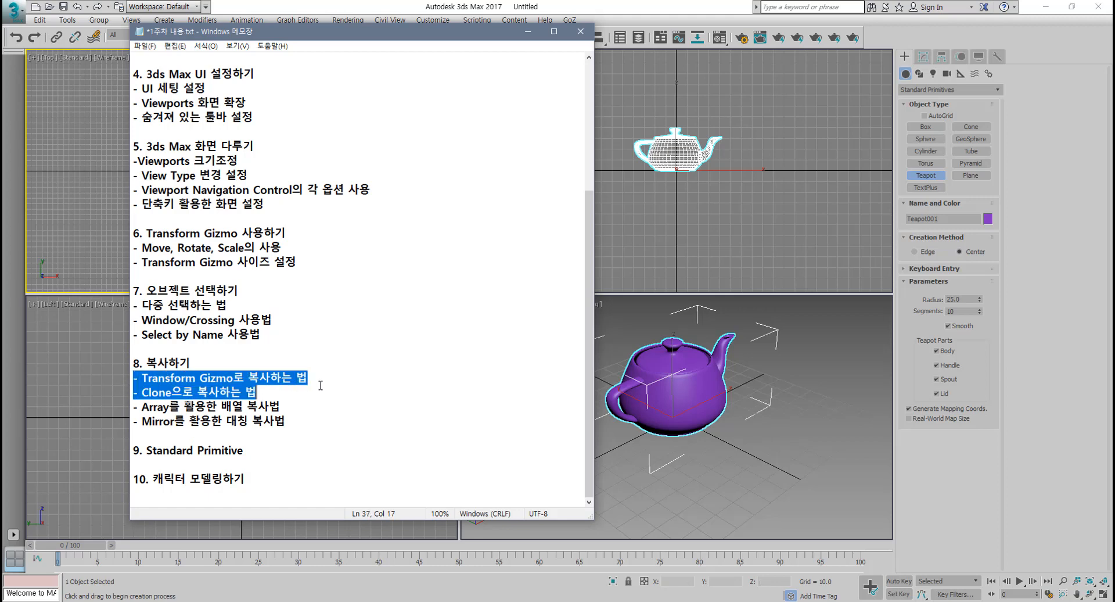
click(320, 385)
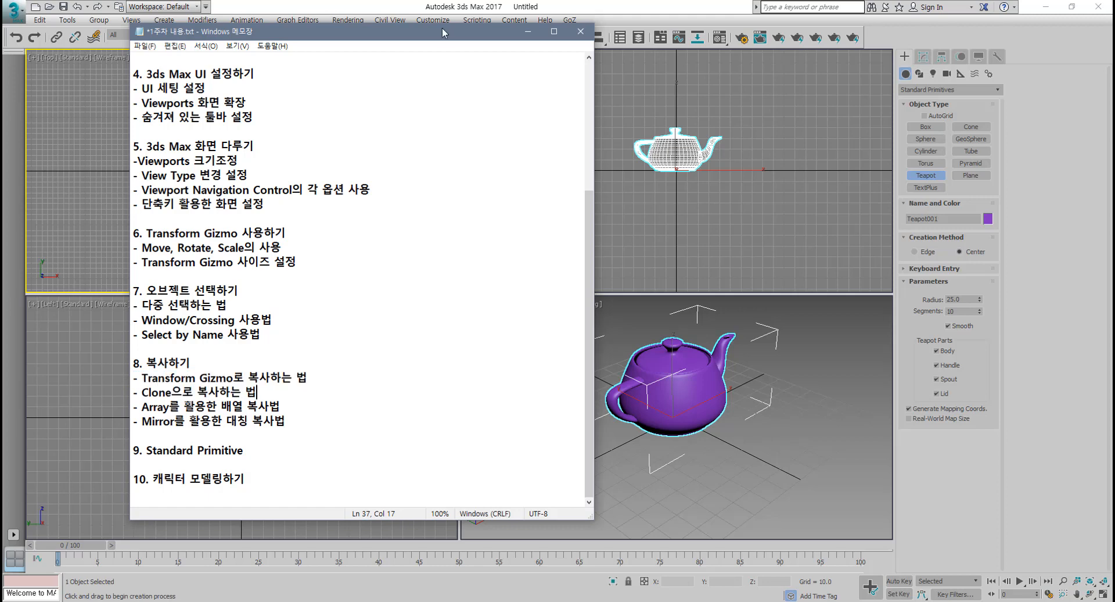
drag(430, 30, 0, 93)
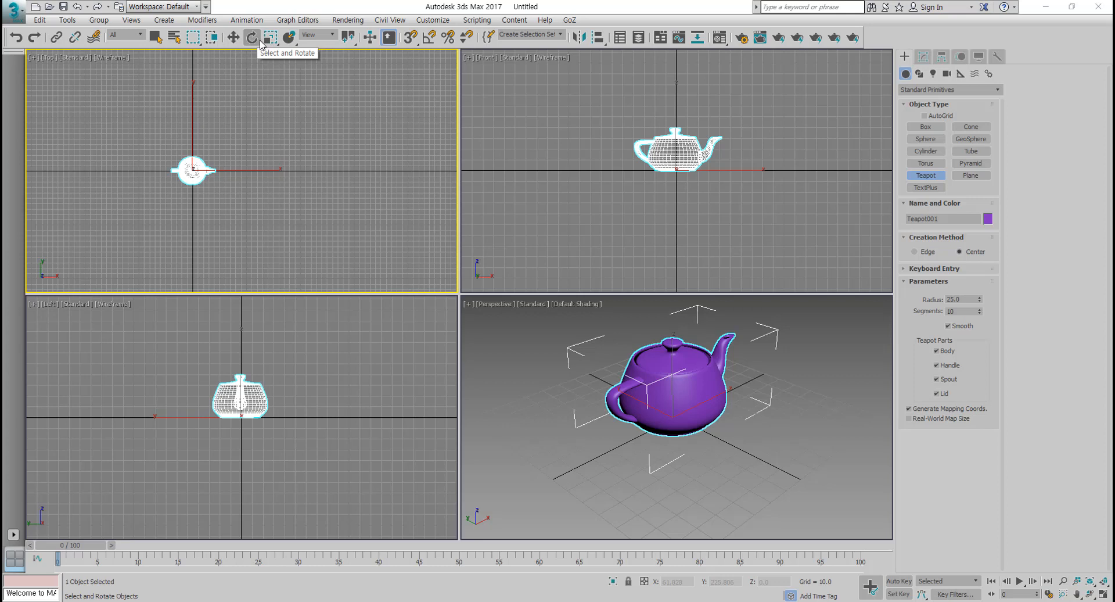
Clone the teapot along the X axis in the Top view as five copies spaced about 124 units apart.
click(232, 37)
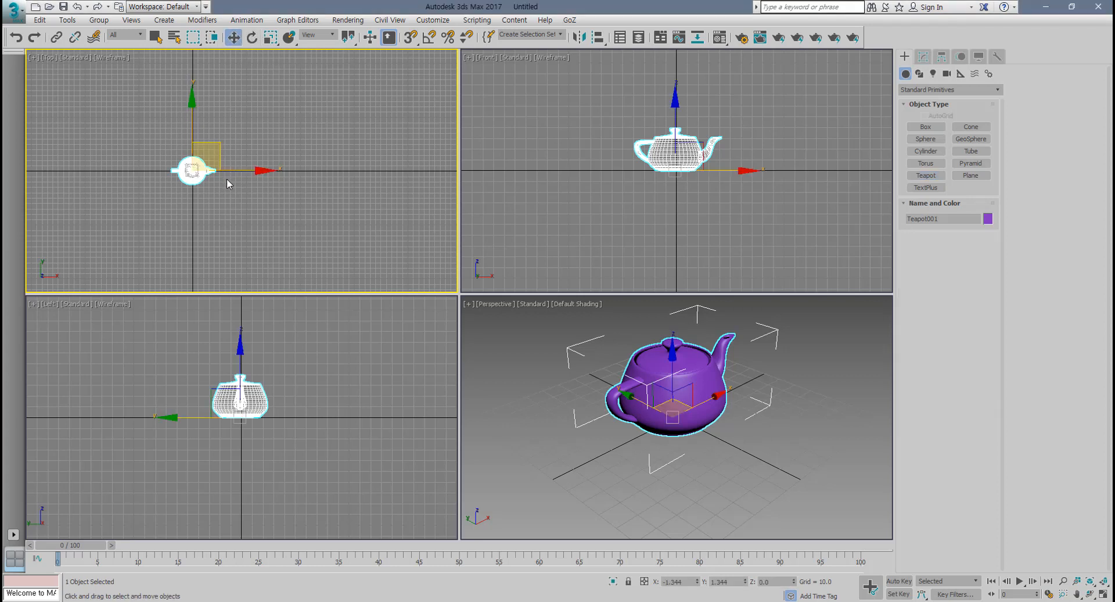
middle_drag(227, 184, 195, 174)
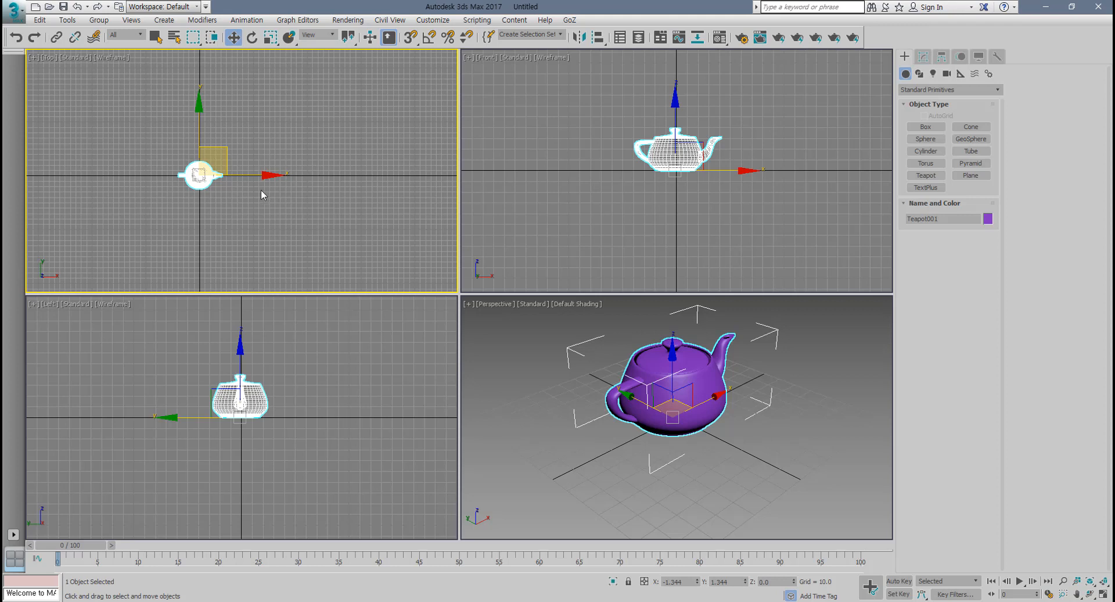
middle_drag(247, 182, 236, 187)
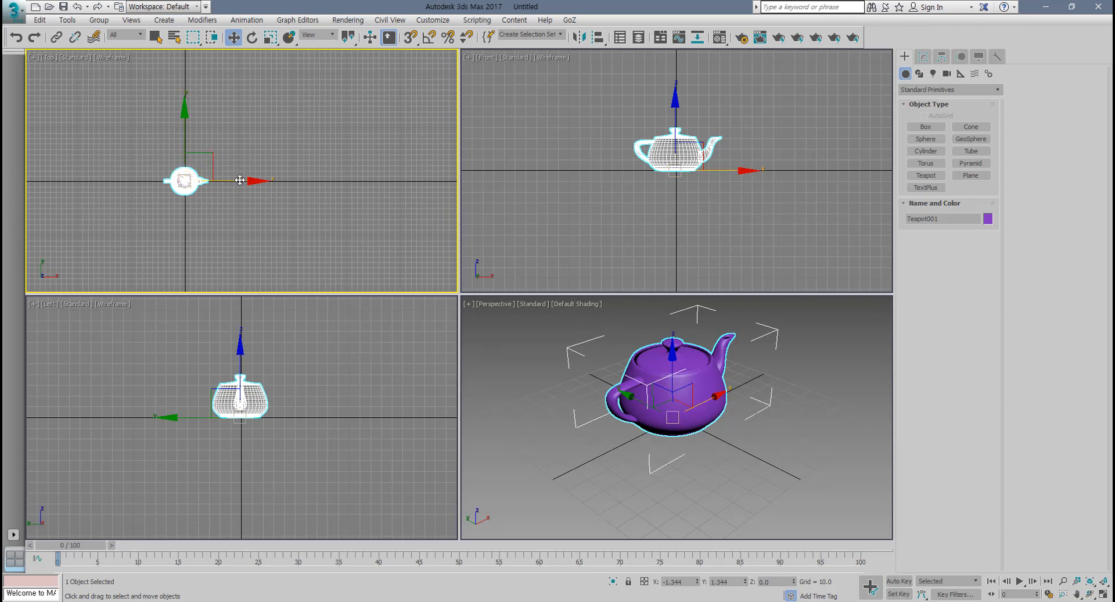
shift+drag(240, 181, 307, 187)
drag(545, 240, 386, 119)
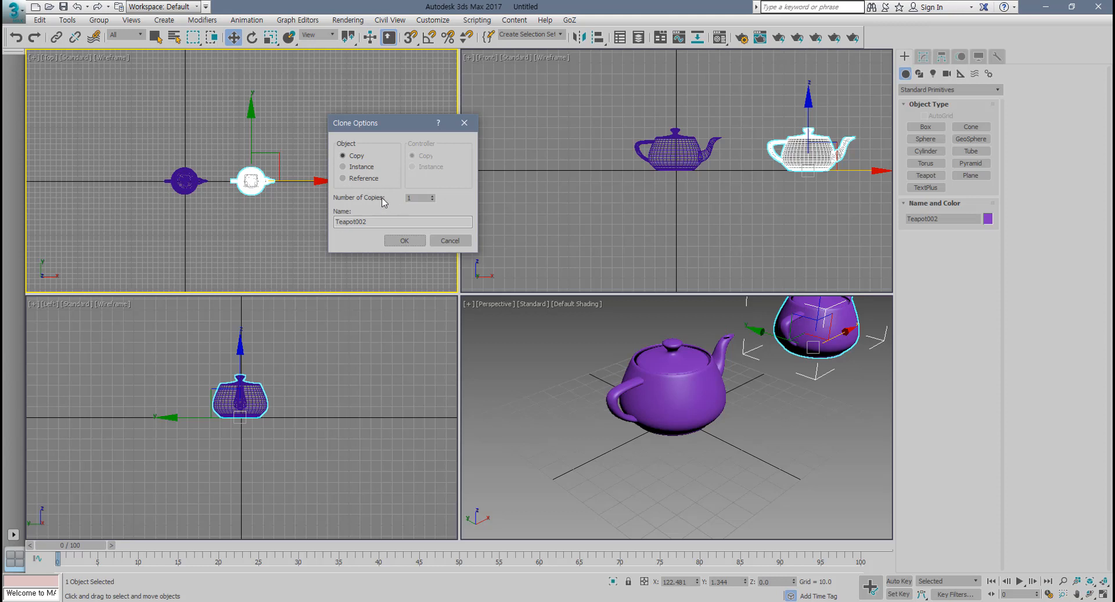
double_click(416, 198)
text(5)
click(404, 240)
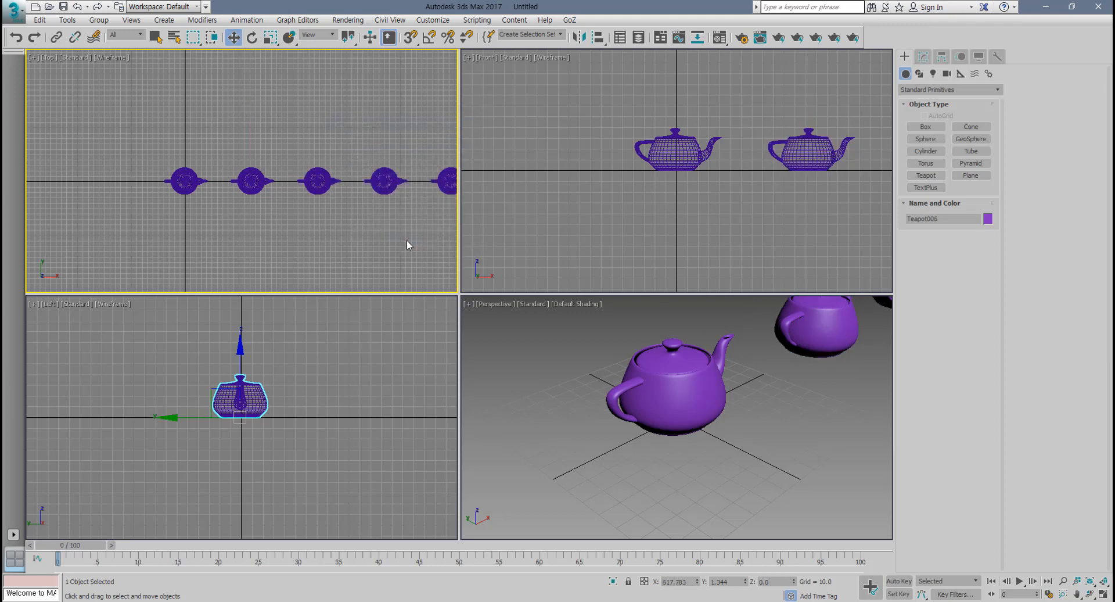
Select the five cloned teapots to check the row, and undo the selection changes and the cloning.
middle_drag(406, 239, 321, 218)
drag(154, 152, 521, 270)
scroll(447, 259, down, 3)
middle_drag(423, 252, 372, 241)
scroll(371, 241, up, 2)
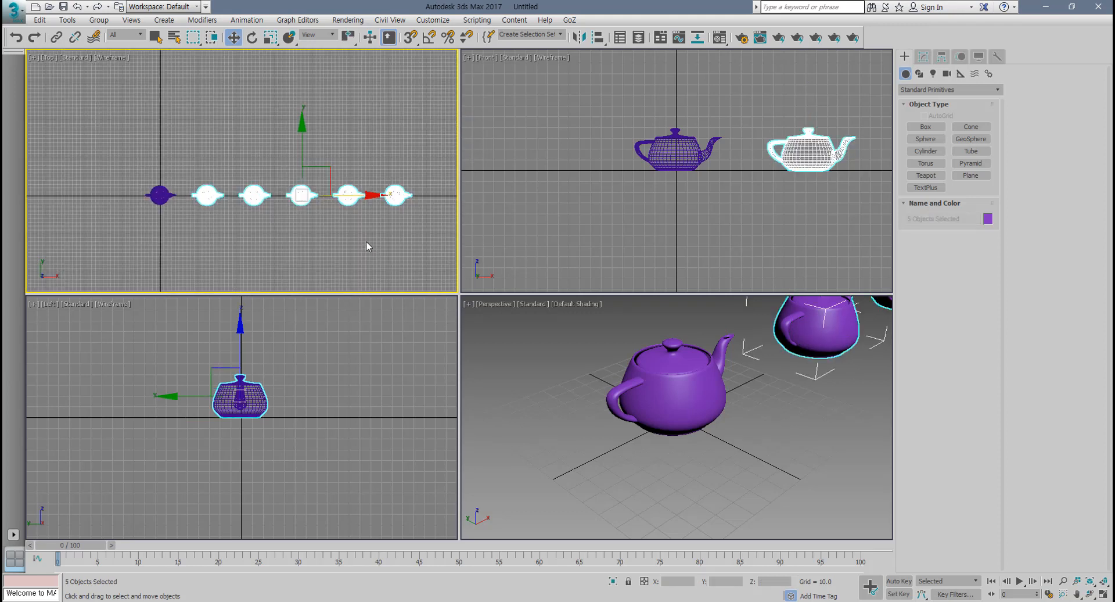
click(393, 239)
key(ctrl+z)
key(ctrl+z)
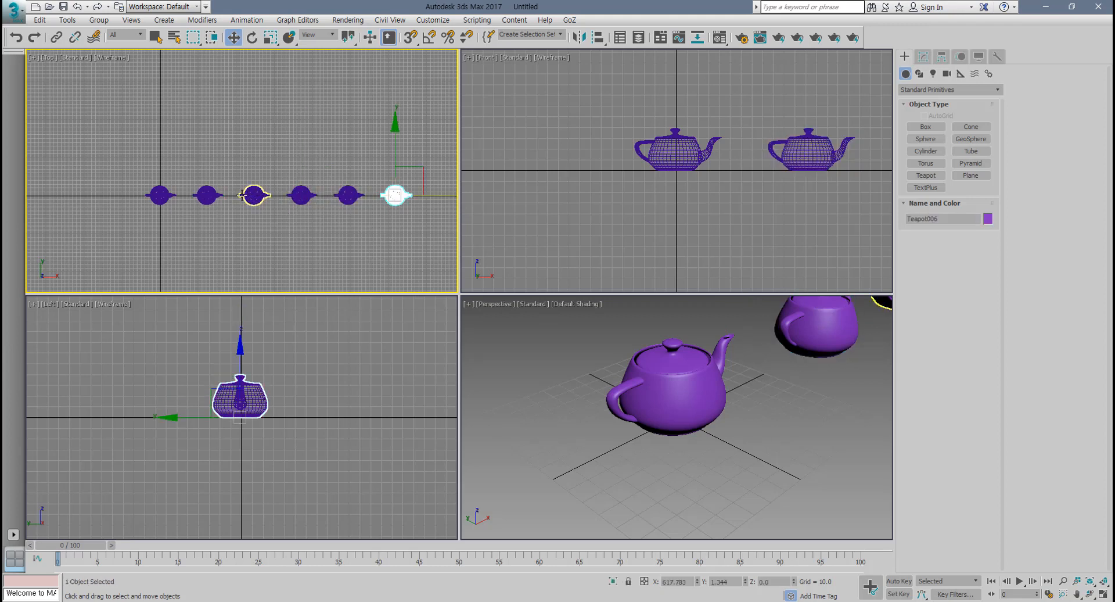
key(ctrl+z)
Clone the original teapot along the X axis in the Top view as four copies spaced about 114 units apart, and deselect everything.
middle_drag(193, 212, 145, 217)
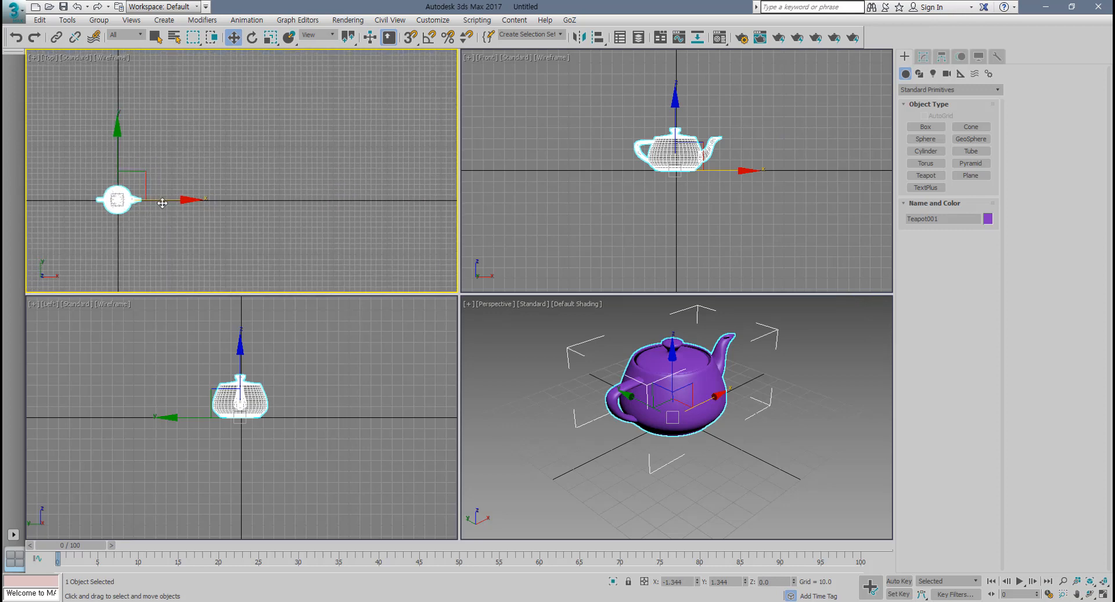
mouse_move(165, 198)
shift+mouse_down()
mouse_move(214, 199)
mouse_move(223, 203)
mouse_move(206, 216)
mouse_move(227, 215)
shift+mouse_up()
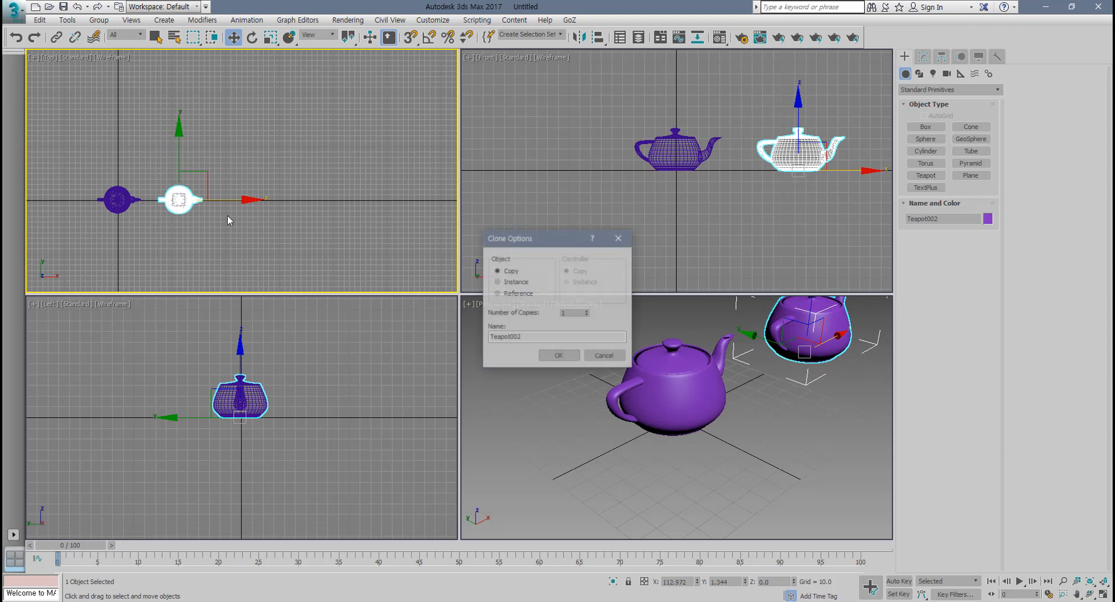
drag(336, 121, 340, 122)
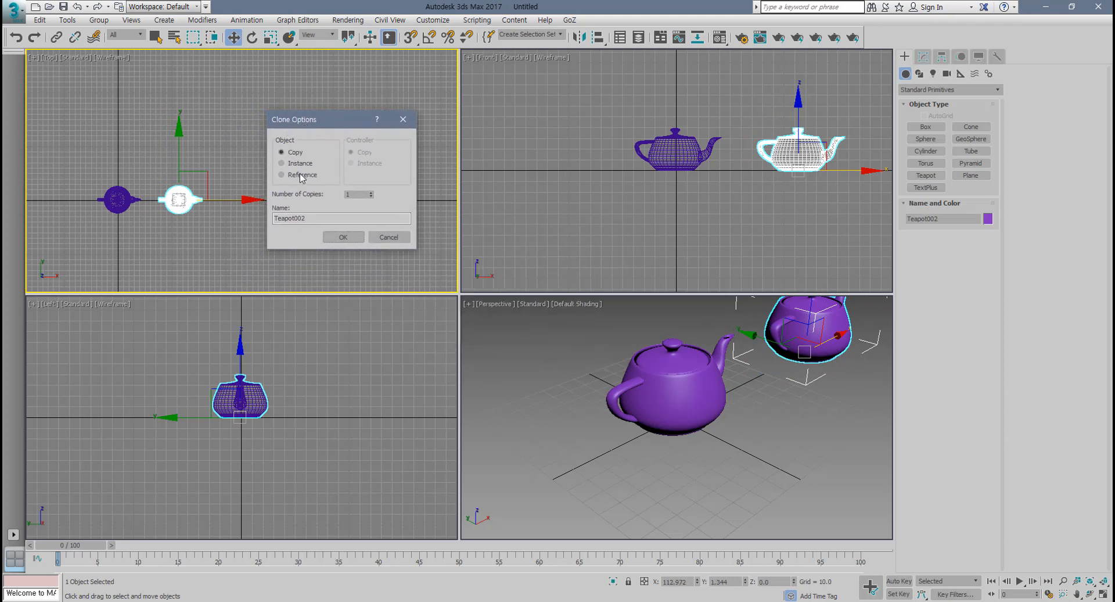
double_click(359, 195)
text(4)
click(346, 238)
middle_drag(346, 239, 331, 239)
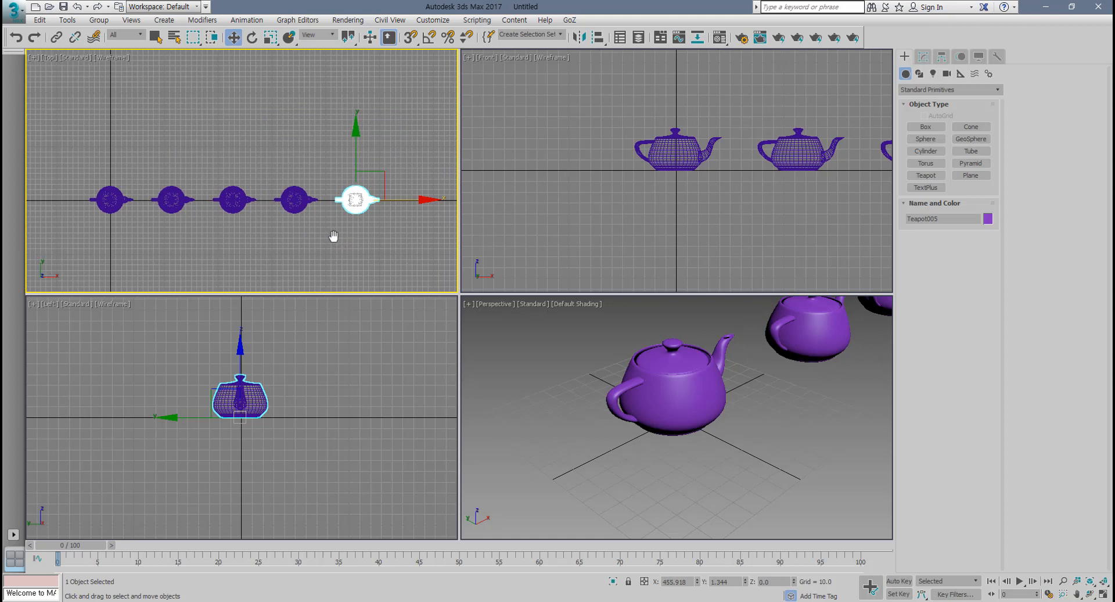
click(334, 239)
scroll(771, 407, down, 6)
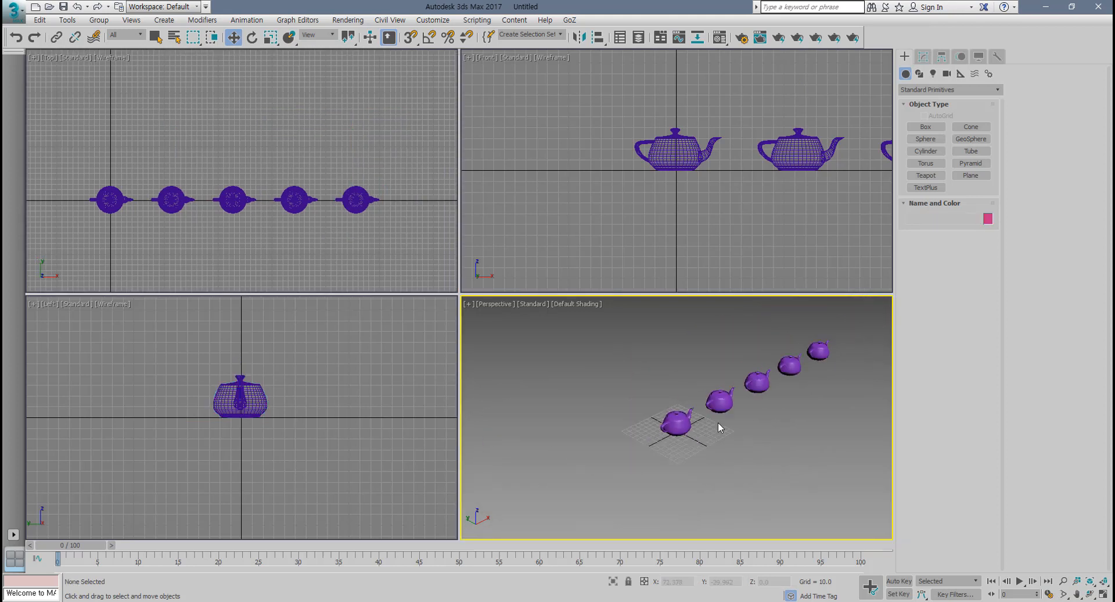
Select the row of five teapots, clone it once along the Y axis in the Top view, and undo the cloning.
middle_drag(717, 421, 685, 438)
drag(403, 145, 271, 187)
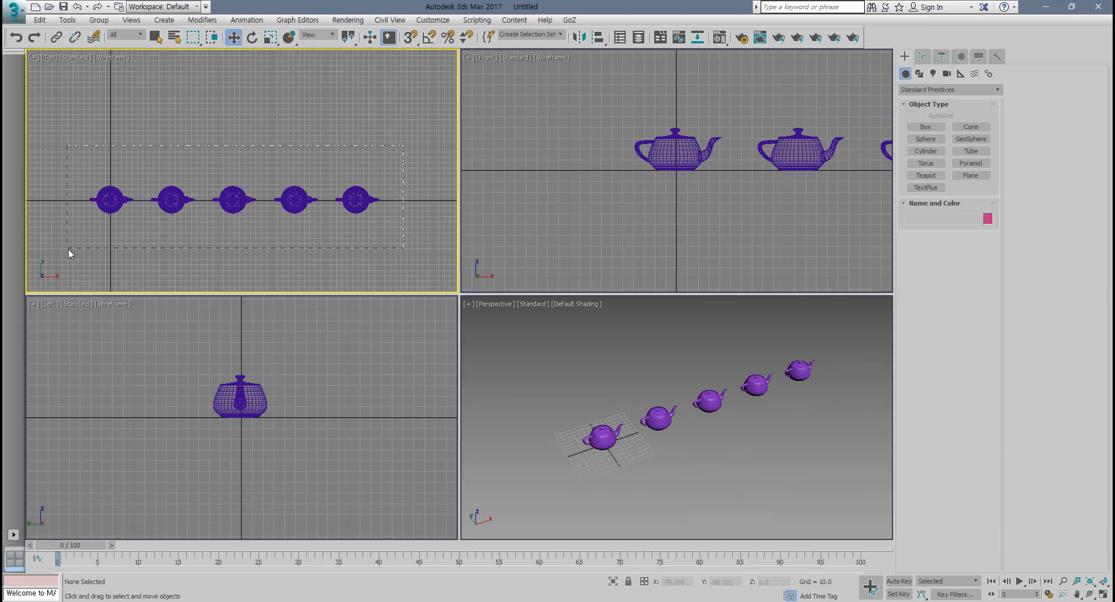
drag(68, 251, 69, 250)
middle_drag(204, 191, 216, 226)
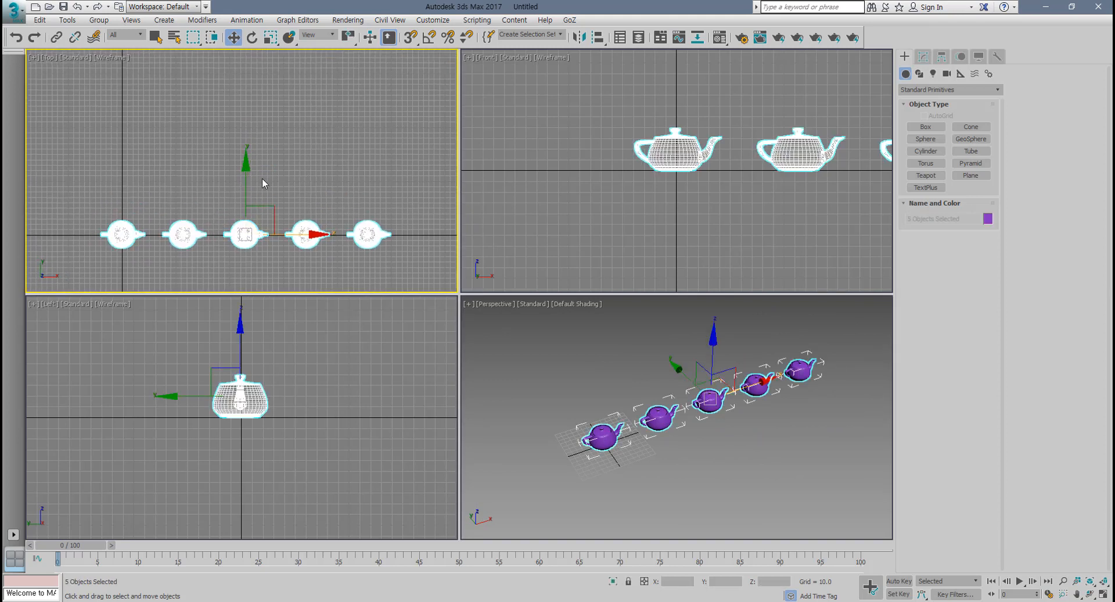
shift+drag(247, 175, 249, 134)
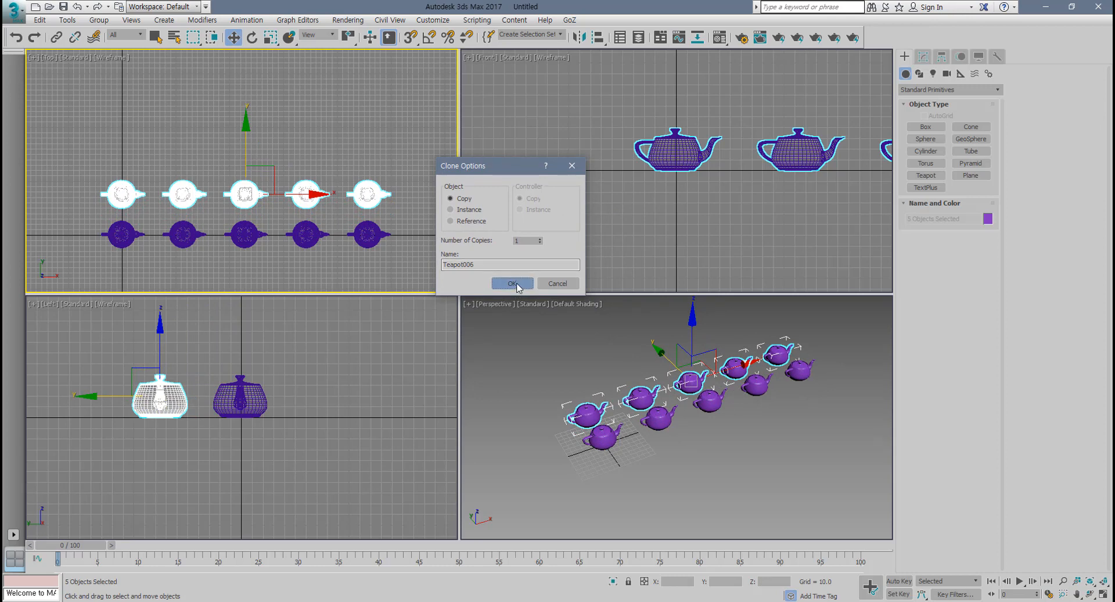
click(511, 283)
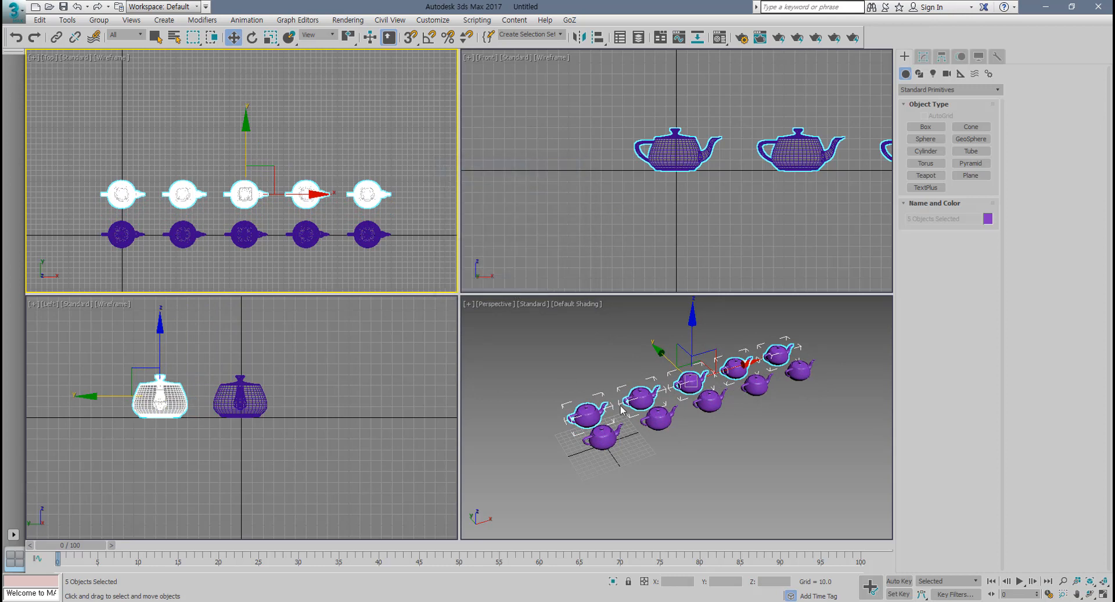
alt+middle_drag(622, 410, 645, 444)
right_click(333, 251)
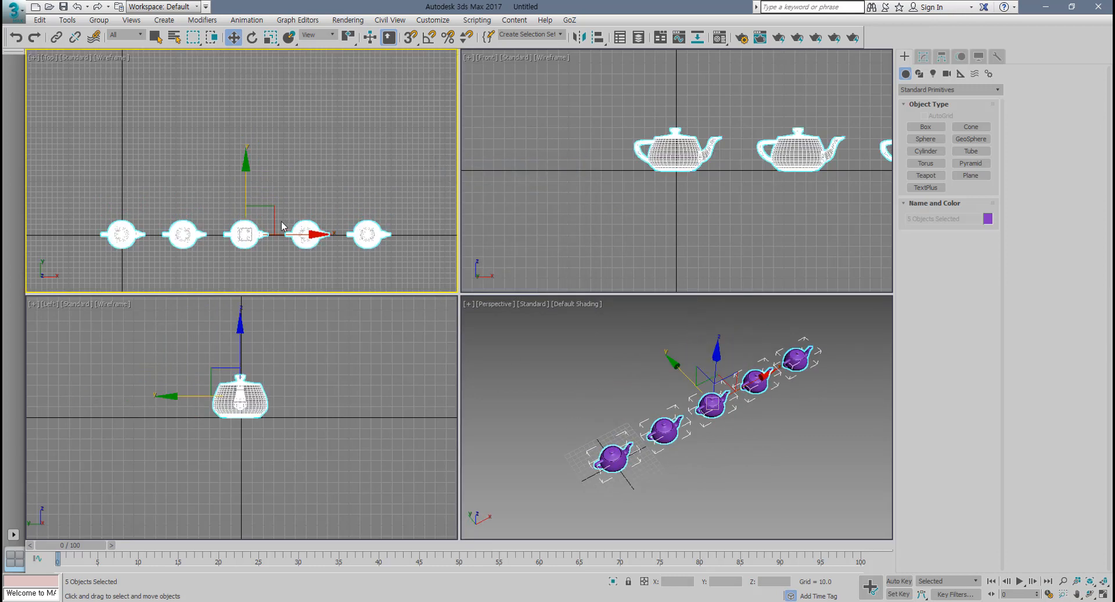
Clone the selected row of teapots along the Y axis in the Top view as four copies and maximize the Perspective view.
key(ctrl+v)
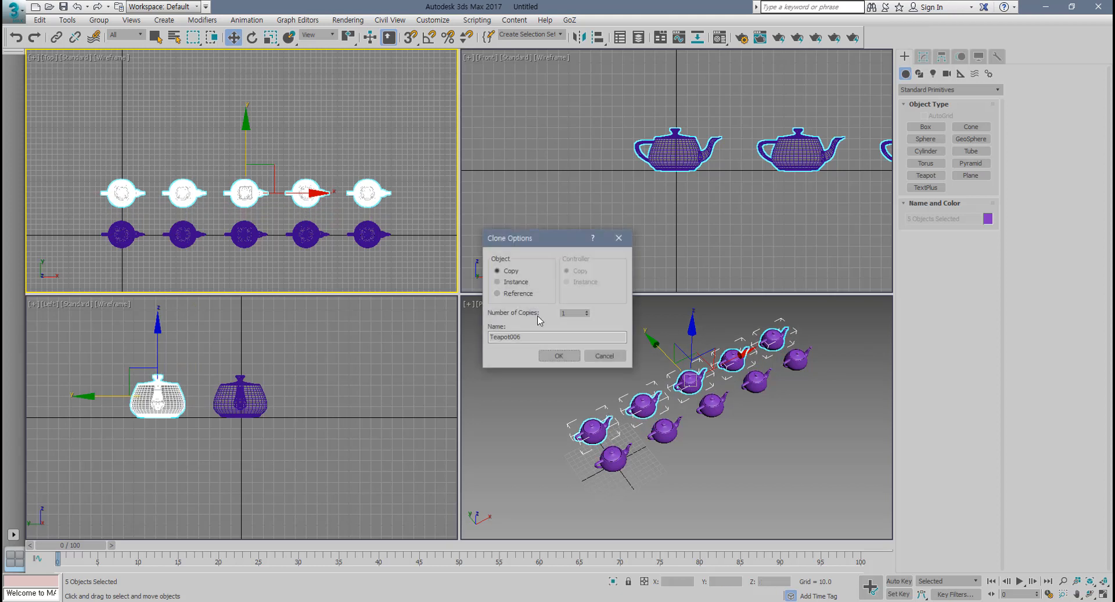
double_click(577, 314)
drag(575, 314, 382, 321)
text(4)
click(559, 356)
alt+middle_drag(573, 398, 617, 417)
key(alt+w)
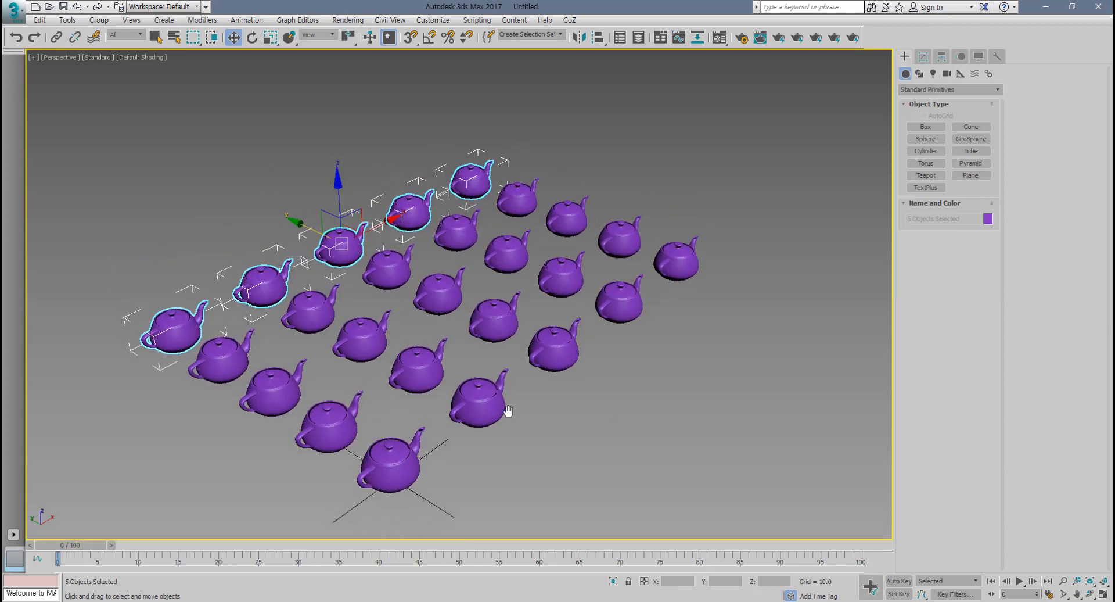
Select all the teapots in the grid and clone them upward along the Z axis as four copies spaced about 41 units apart.
alt+middle_drag(505, 406, 522, 371)
key(ctrl+a)
alt+middle_drag(407, 349, 422, 302)
shift+drag(420, 278, 421, 235)
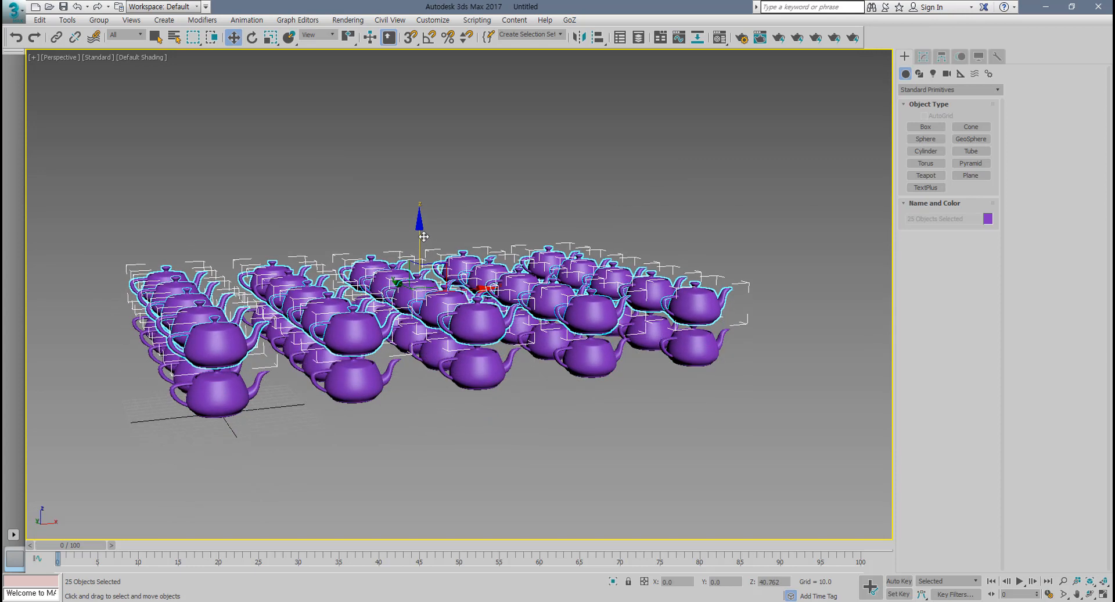
double_click(573, 313)
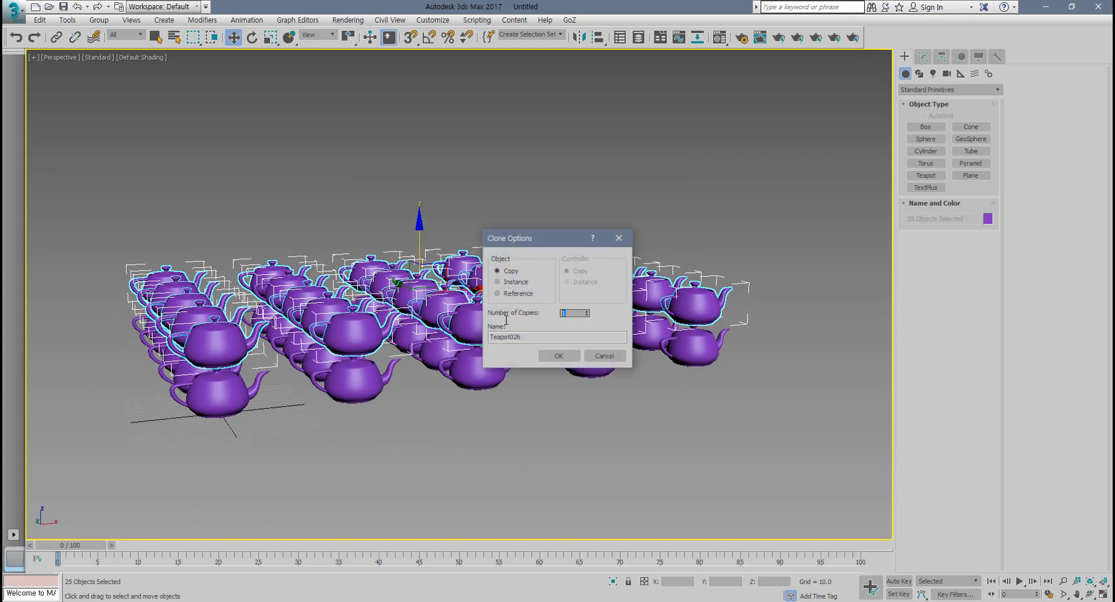
click(559, 356)
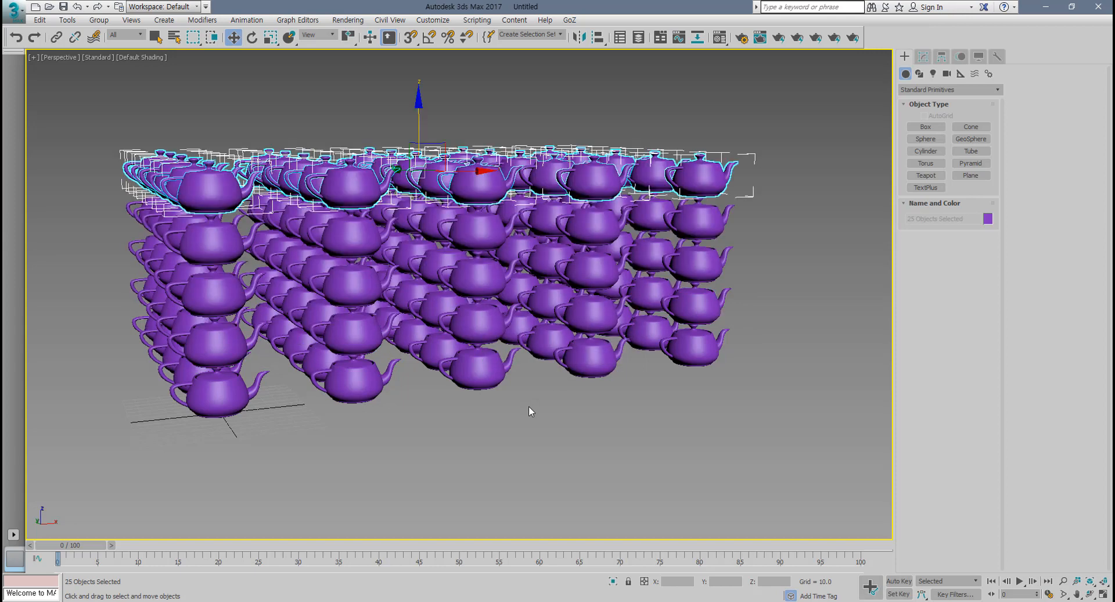
Deselect the teapots, examine the stacked block of clones from several angles, and select the whole block.
click(528, 406)
scroll(517, 404, down, 3)
alt+middle_drag(507, 403, 540, 424)
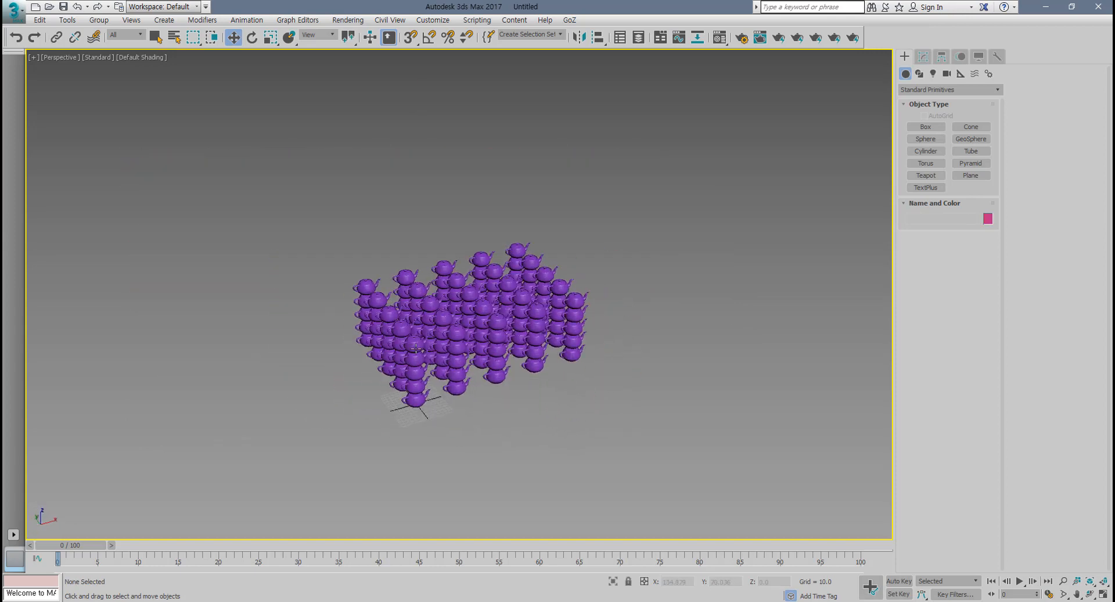
scroll(412, 350, up, 3)
scroll(413, 351, up, 2)
mouse_move(410, 342)
middle_down()
mouse_move(361, 332)
mouse_move(412, 343)
middle_up()
scroll(392, 349, up, 3)
drag(138, 549, 139, 551)
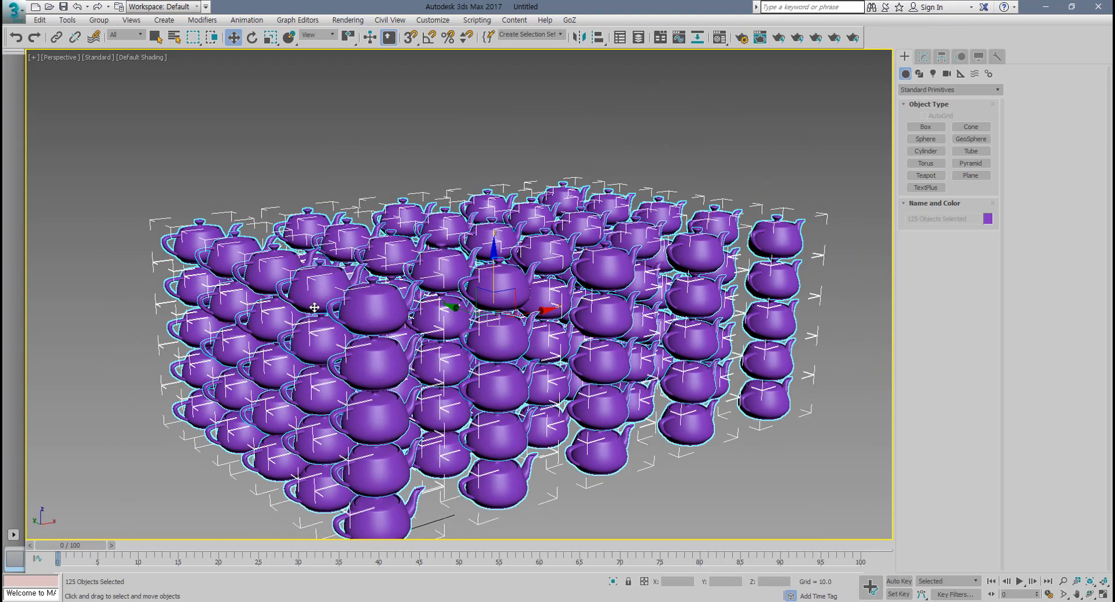
scroll(305, 355, down, 3)
alt+middle_drag(305, 355, 287, 389)
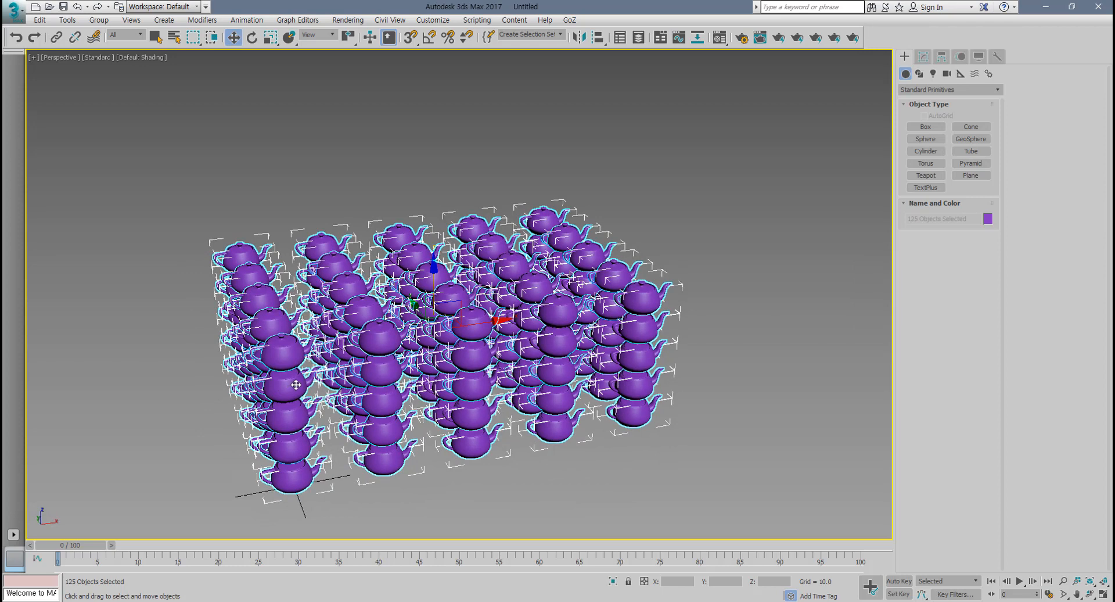
Undo the cloning operations back to the single original teapot and return to the four-viewport layout.
key(ctrl+z)
key(ctrl+z)
key(ctrl+z)
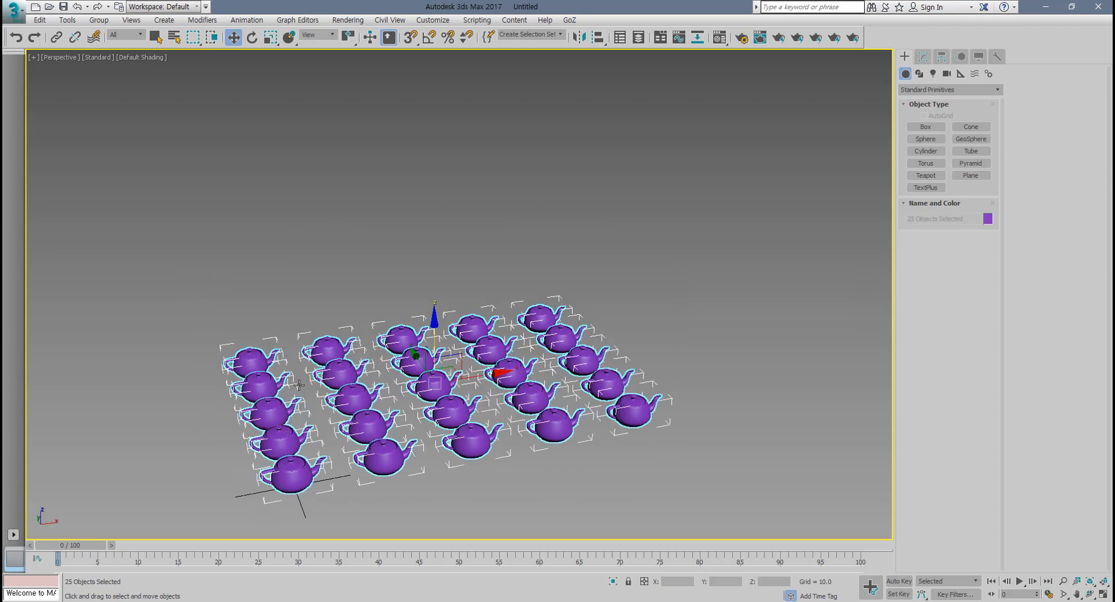
key(ctrl+z)
key(ctrl+z)
key(ctrl+z)
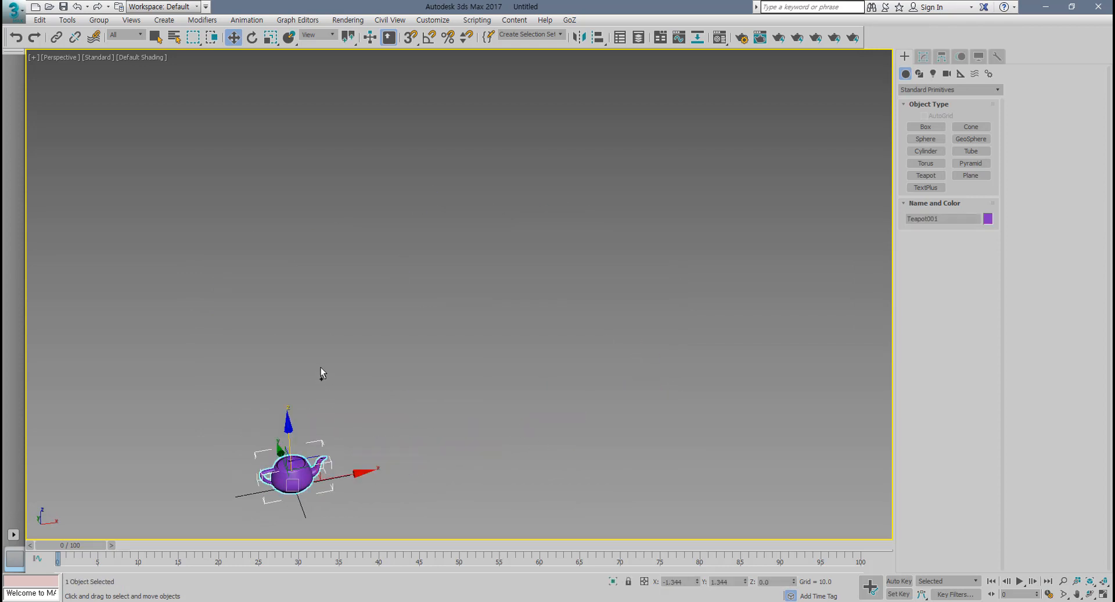
middle_drag(275, 399, 310, 383)
middle_drag(272, 276, 287, 277)
key(alt+w)
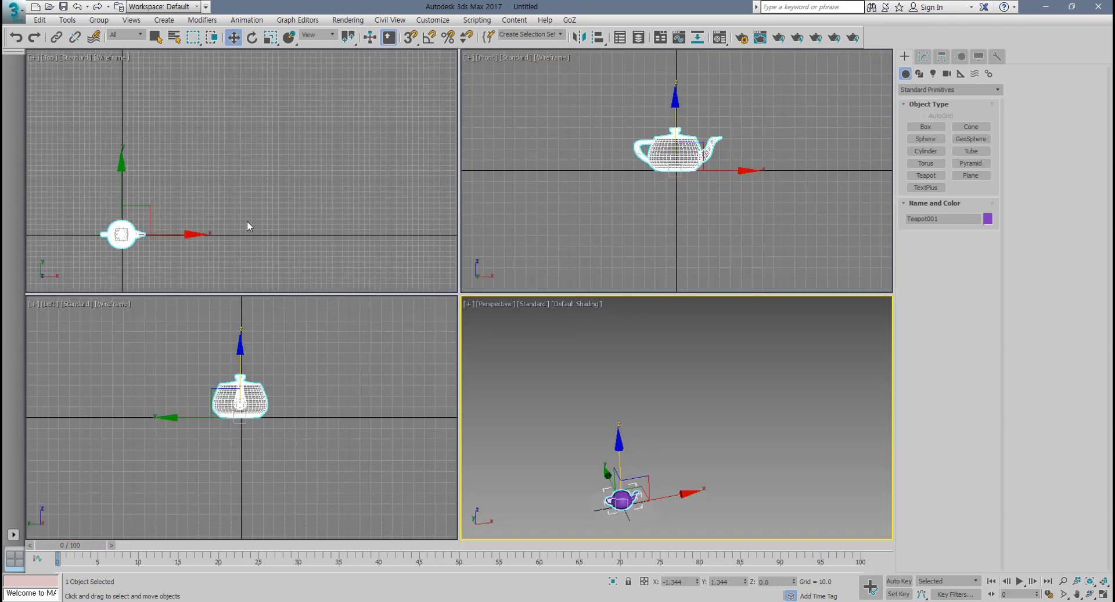
middle_drag(137, 269, 259, 228)
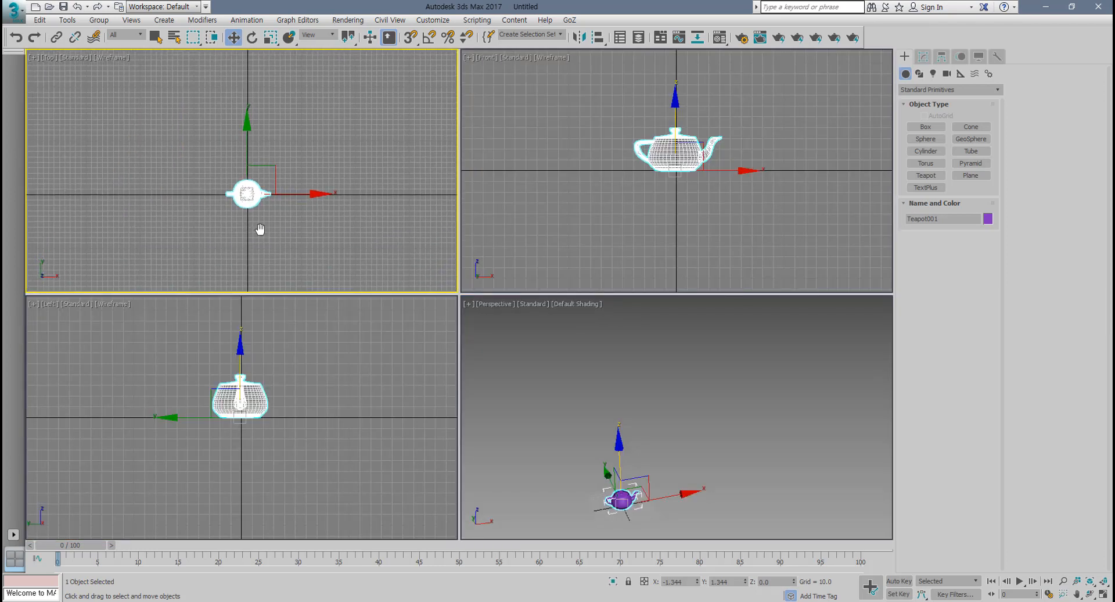
Activate the Rotate tool on the teapot, reduce the gizmo size, and maximize the Top view.
click(251, 37)
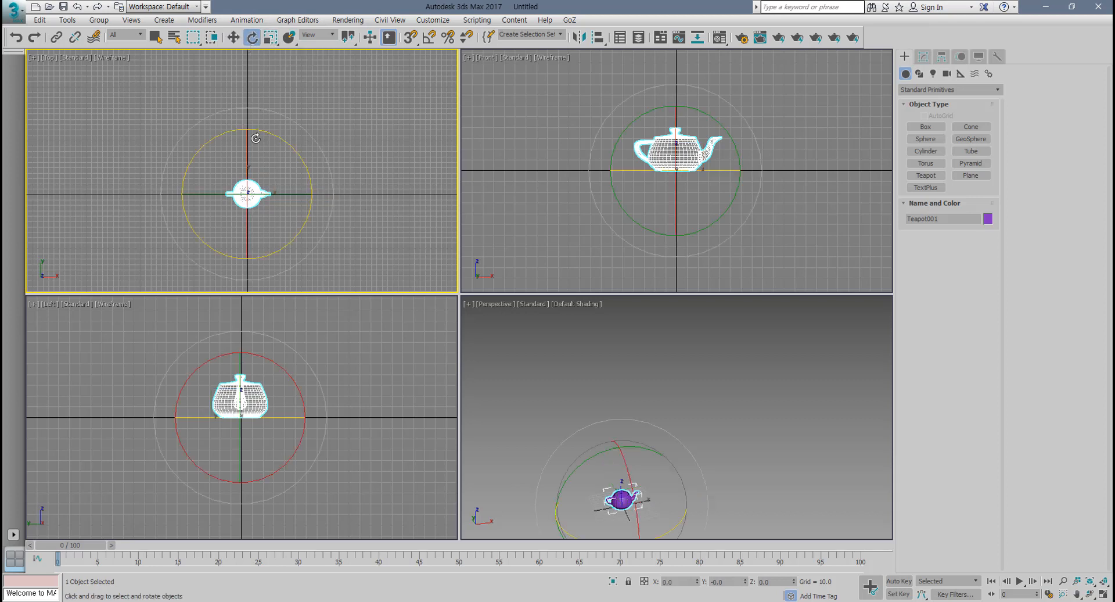
middle_drag(270, 148, 276, 154)
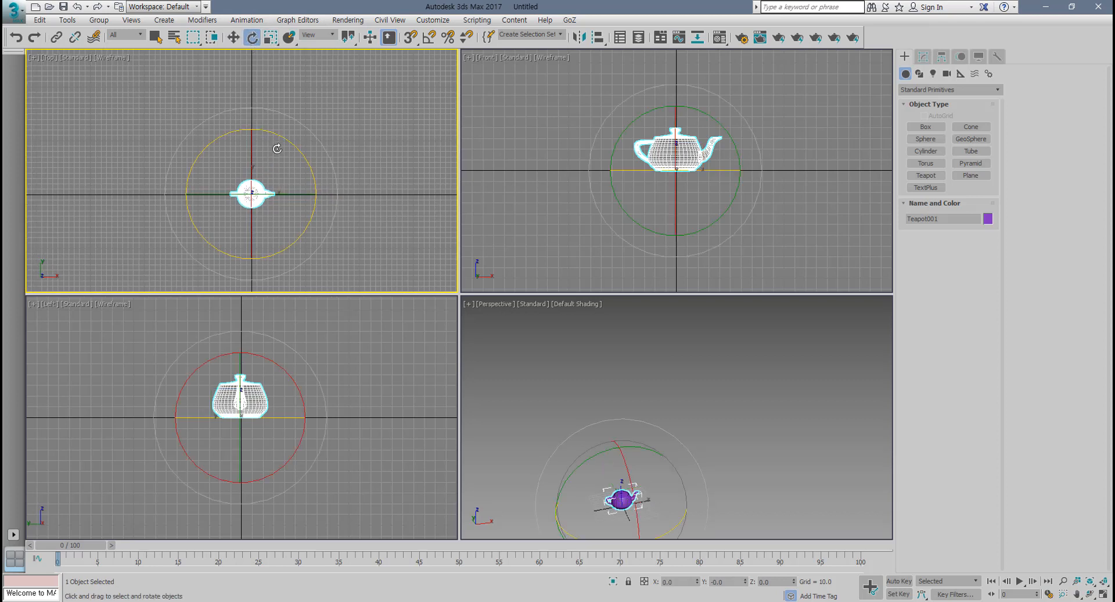
key(minus)
middle_drag(596, 419, 587, 386)
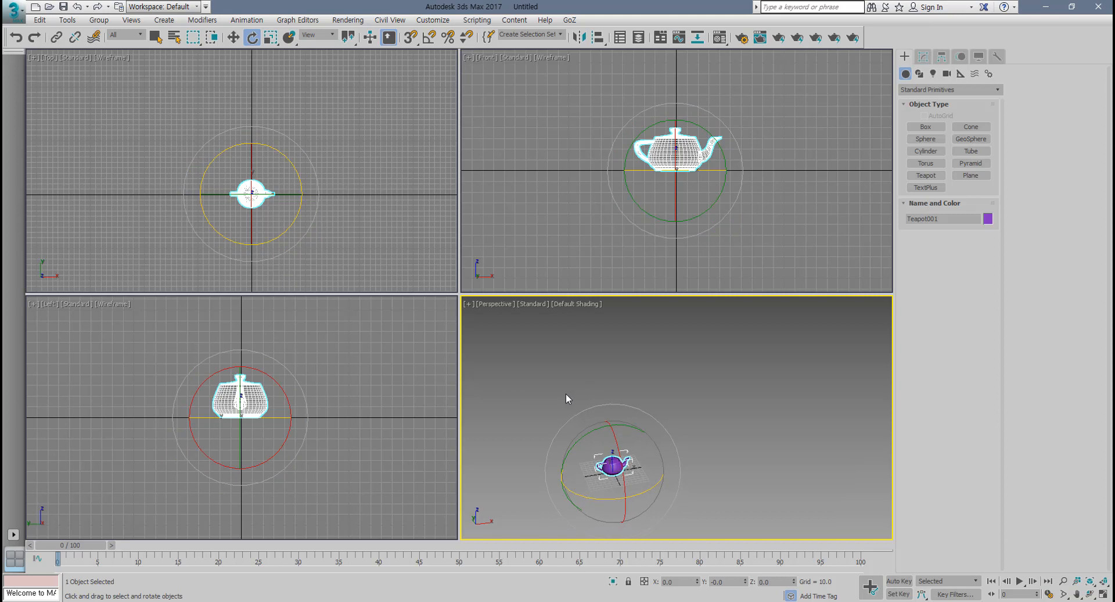
middle_drag(336, 238, 348, 241)
scroll(311, 202, up, 3)
key(alt+w)
middle_drag(398, 311, 361, 288)
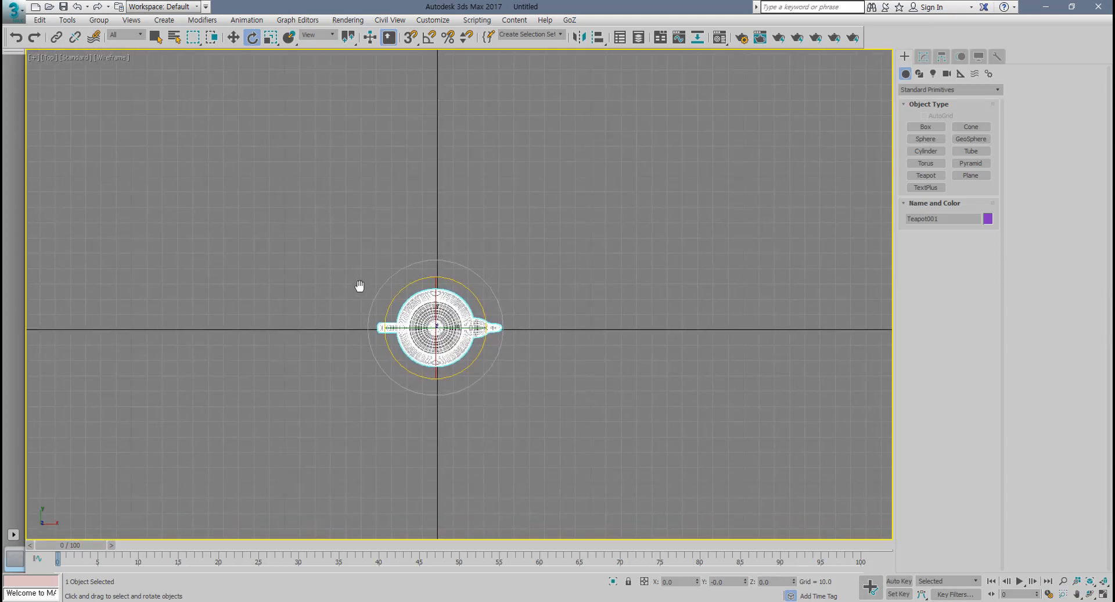
middle_drag(473, 303, 391, 301)
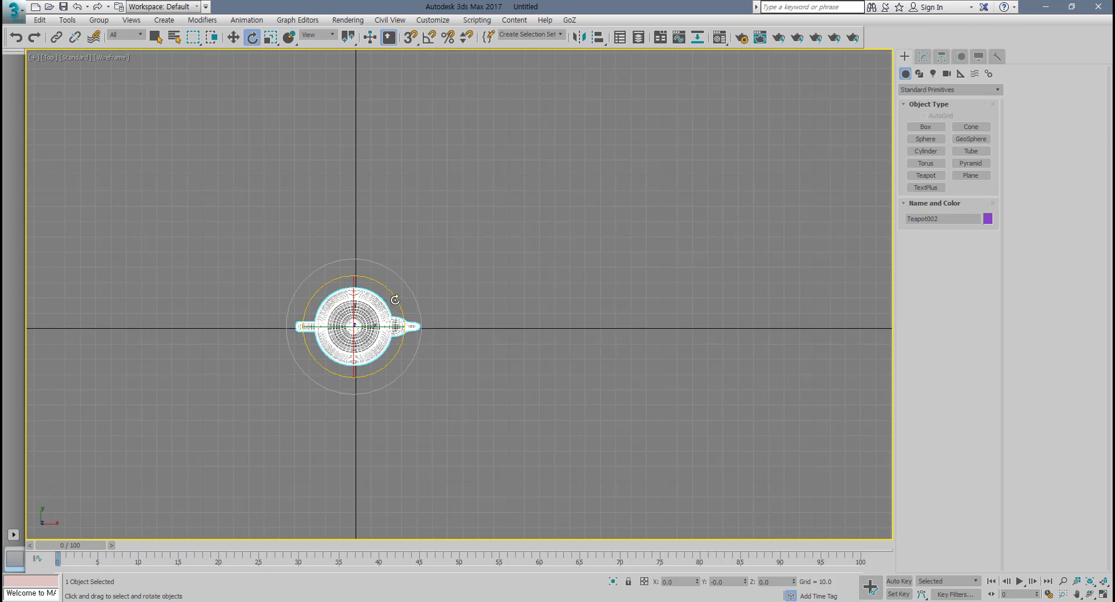
shift+drag(395, 299, 384, 278)
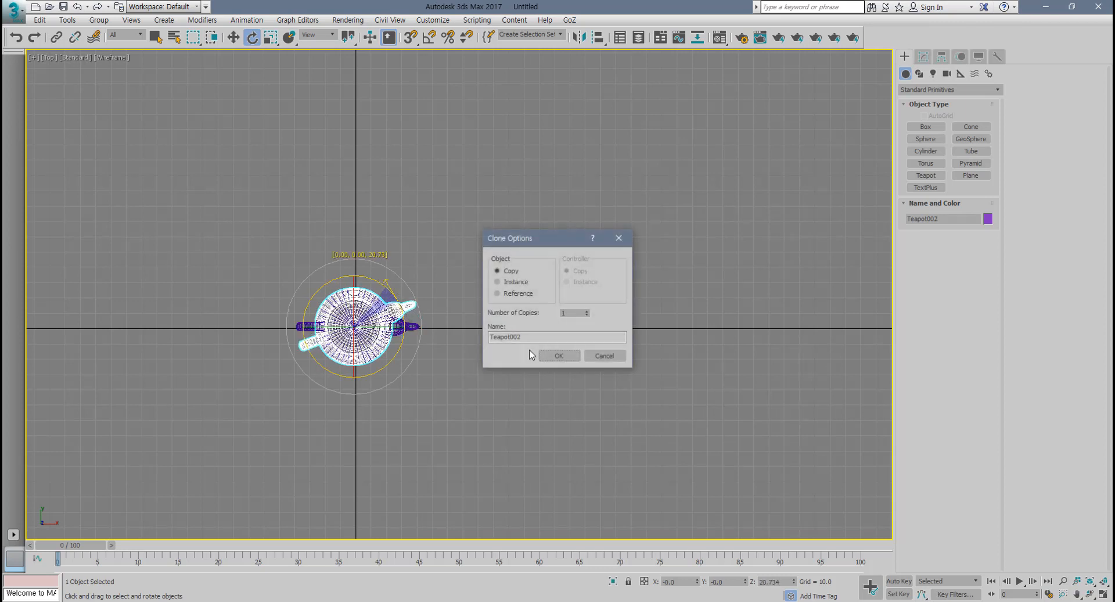
click(604, 355)
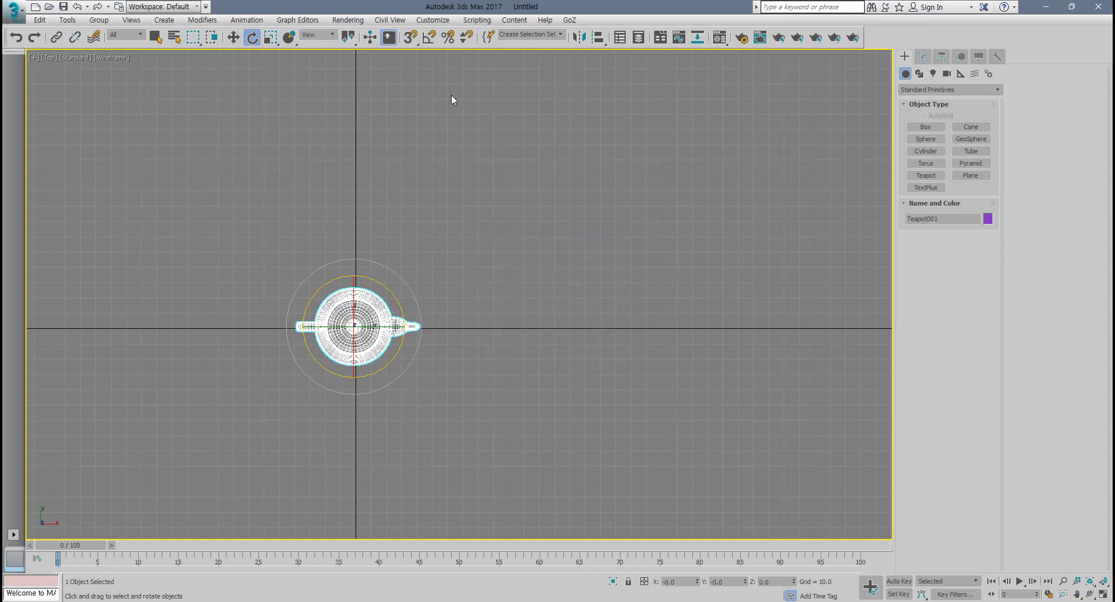
Turn on Angle Snap and clone the teapot by rotating it 30 degrees around the Z axis, making five copies.
click(428, 39)
shift+drag(398, 303, 391, 285)
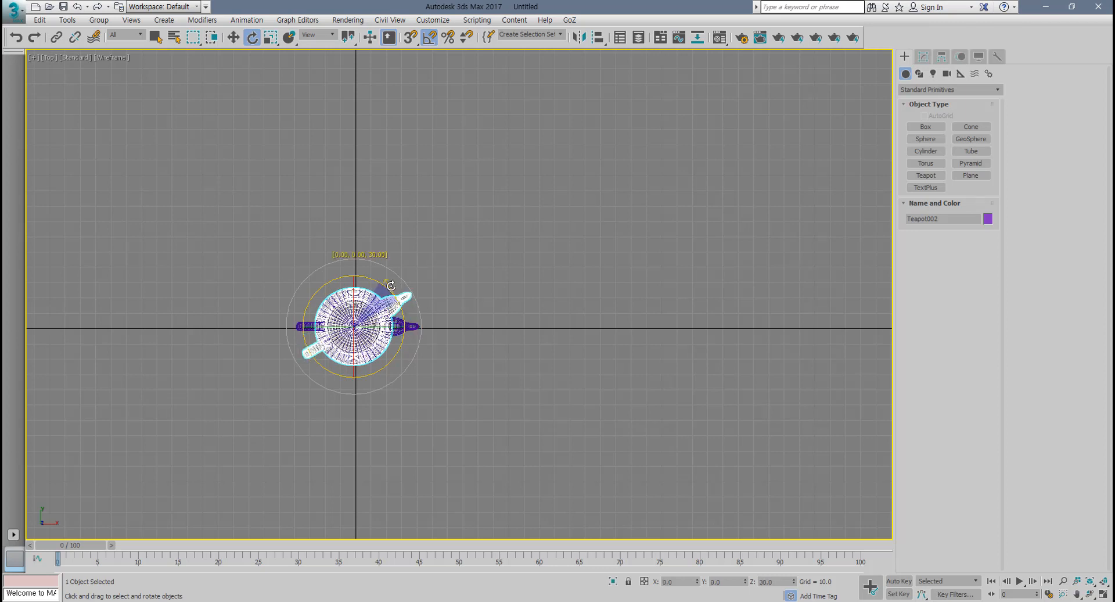
shift+drag(391, 285, 390, 285)
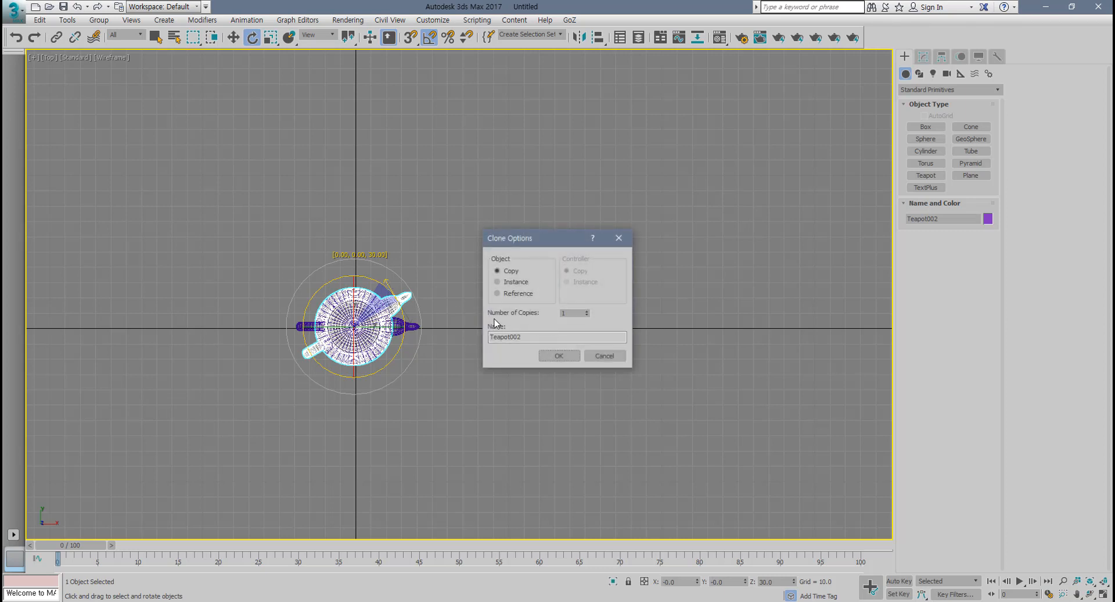
double_click(569, 314)
text(5)
click(559, 356)
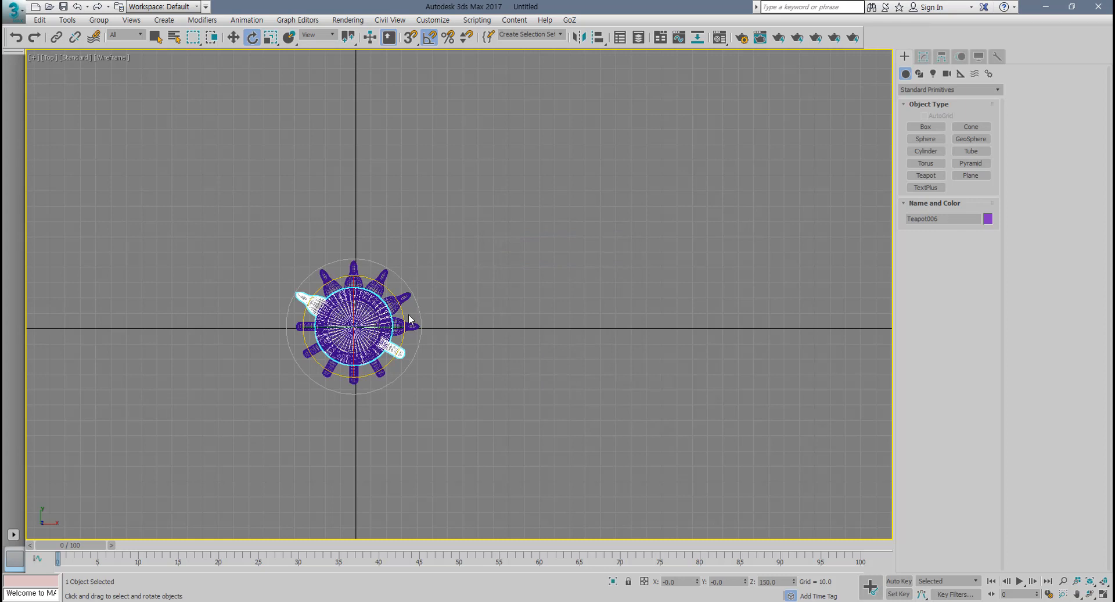
Examine the ring of rotated teapots in the Top and Perspective views, and undo the rotational cloning.
scroll(333, 357, up, 5)
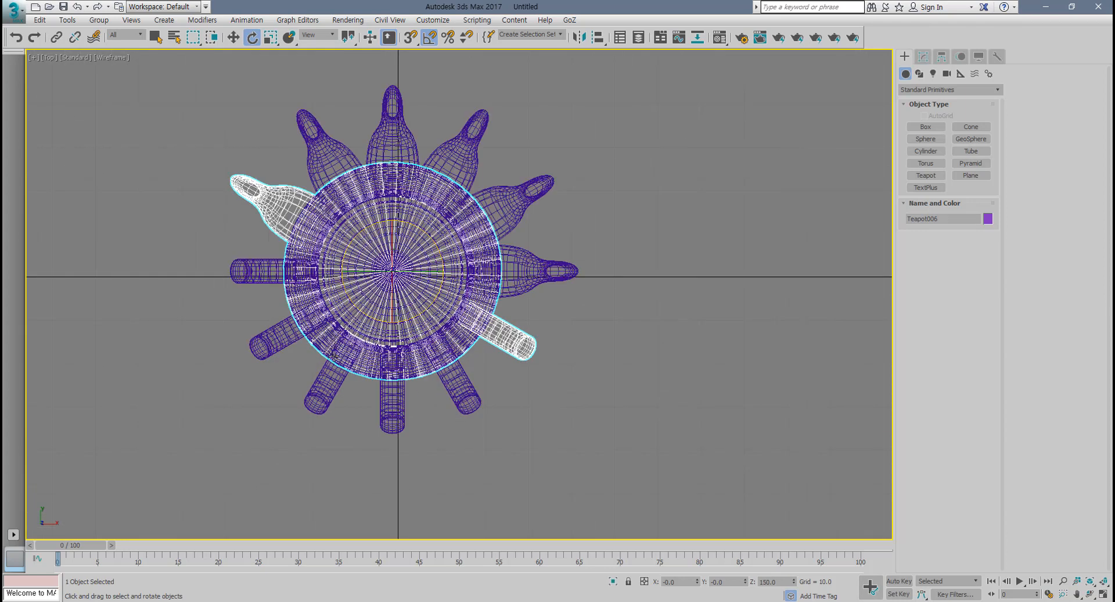
middle_drag(333, 356, 349, 391)
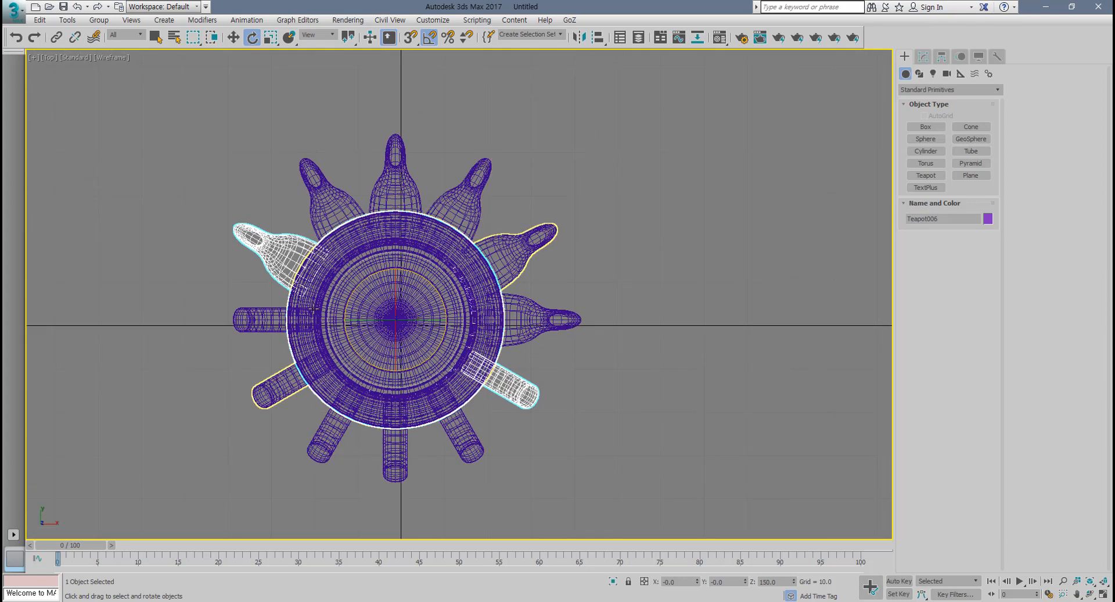
key(alt+w)
scroll(559, 463, up, 10)
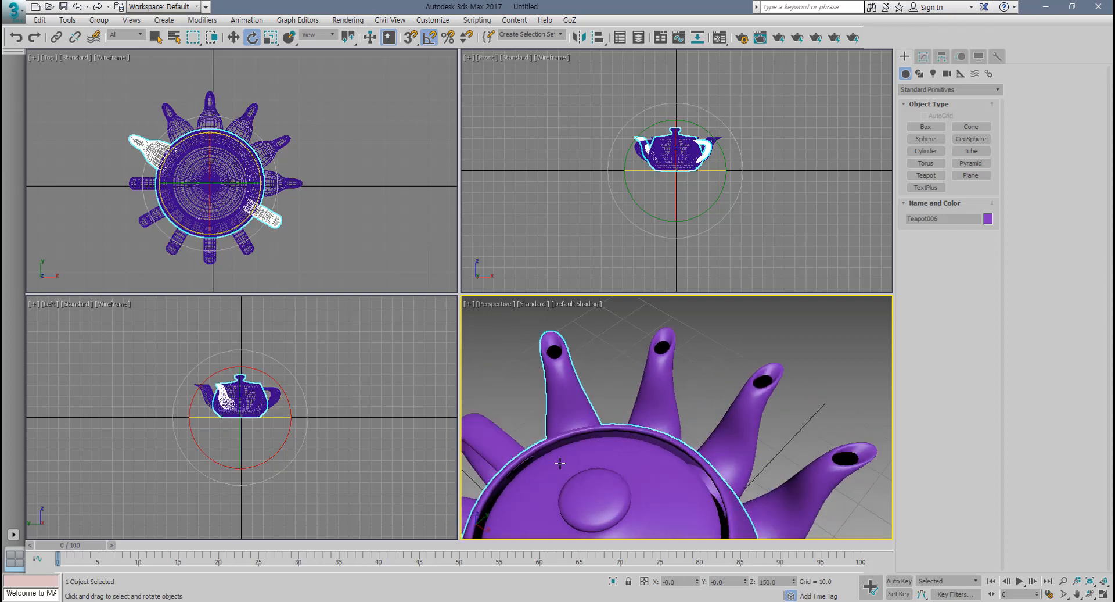
alt+middle_drag(560, 463, 642, 429)
scroll(566, 435, down, 8)
key(ctrl+z)
middle_click(346, 253)
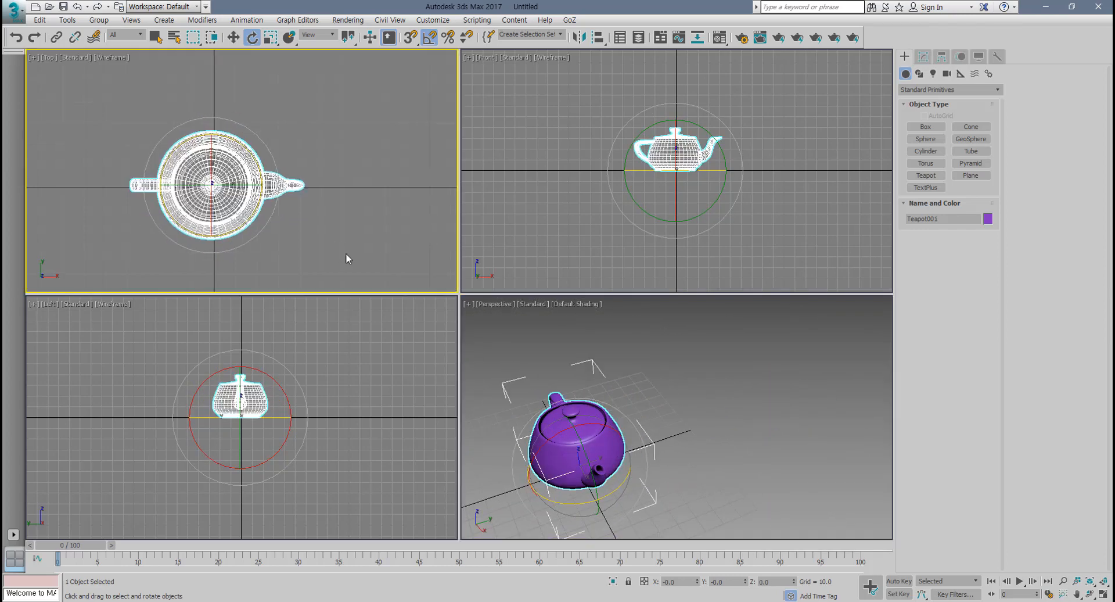
Clone the teapot by rotating it around the Y axis in the maximized Perspective view, undo it, and restore the four-viewport layout.
alt+middle_drag(572, 426, 652, 422)
key(alt+w)
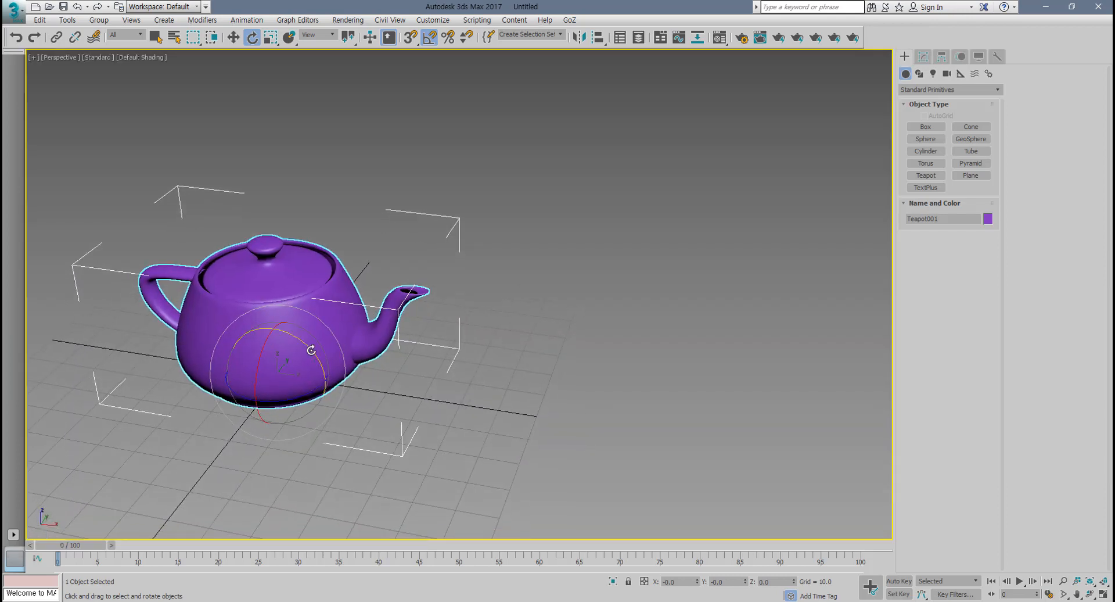
shift+drag(311, 348, 318, 360)
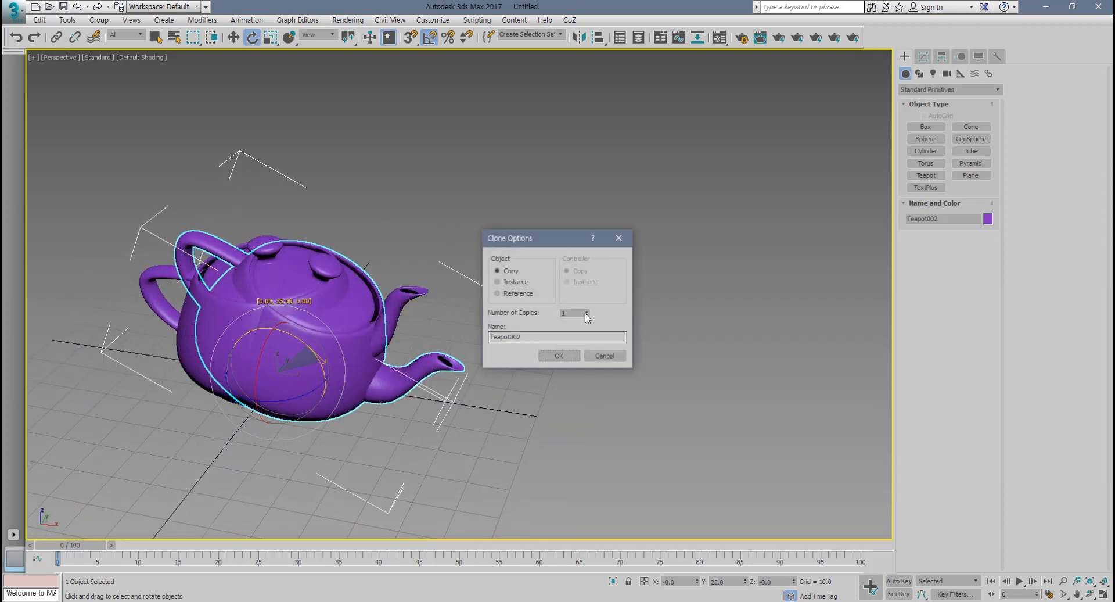
click(558, 355)
mouse_move(558, 356)
alt+middle_down()
mouse_move(520, 370)
mouse_move(578, 361)
mouse_move(438, 356)
mouse_move(503, 365)
alt+middle_up()
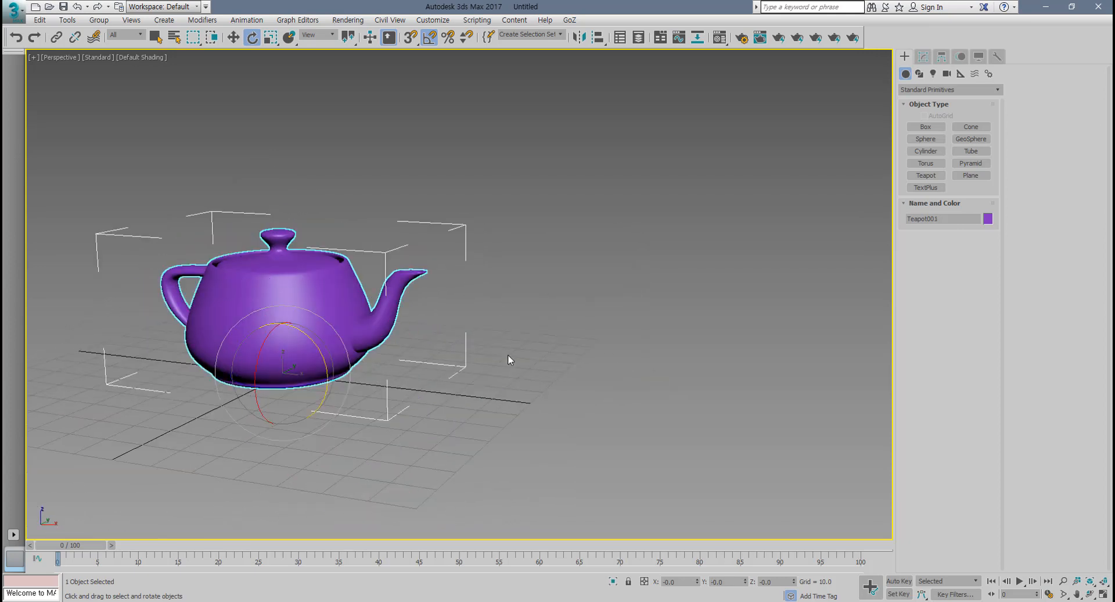
alt+middle_drag(509, 361, 454, 336)
key(alt+w)
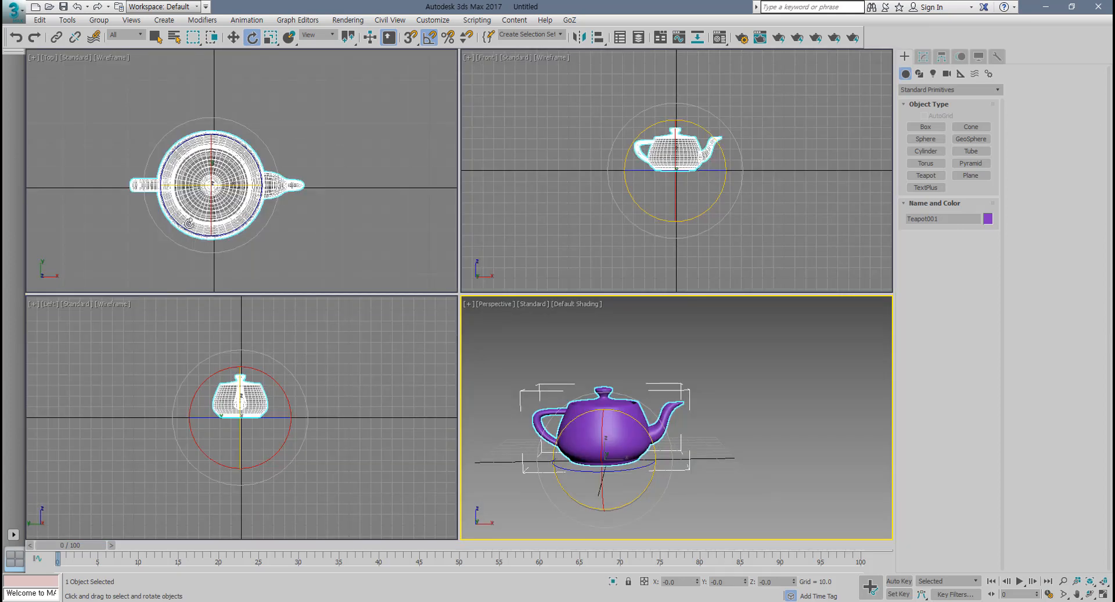
Clone the teapot by scaling it non-uniformly along the Z axis in the maximized Perspective view, making five copies.
scroll(223, 234, up, 2)
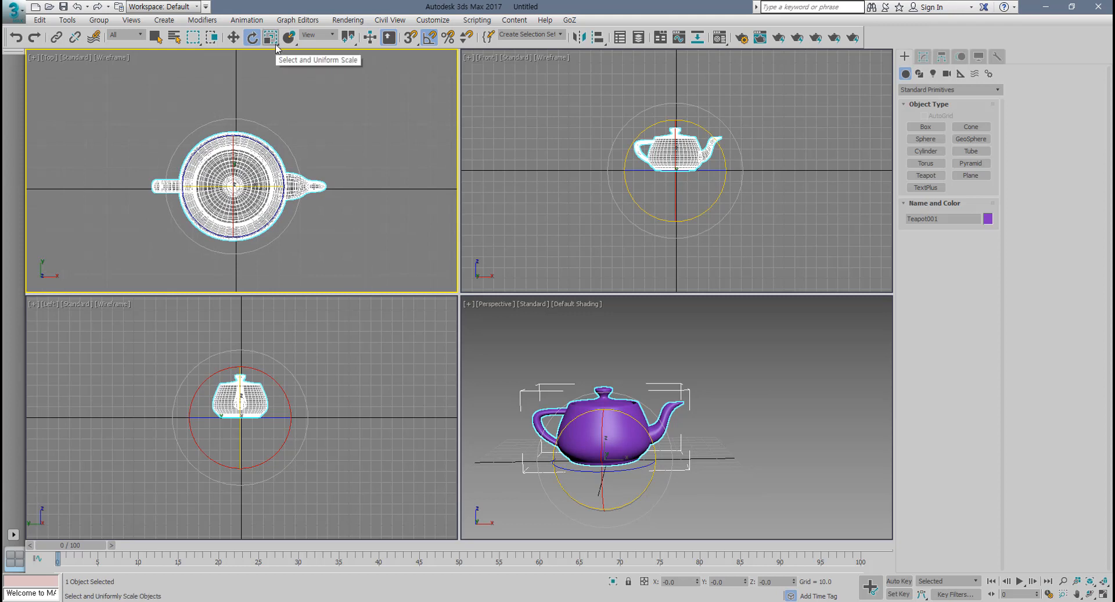
click(270, 37)
right_click(616, 486)
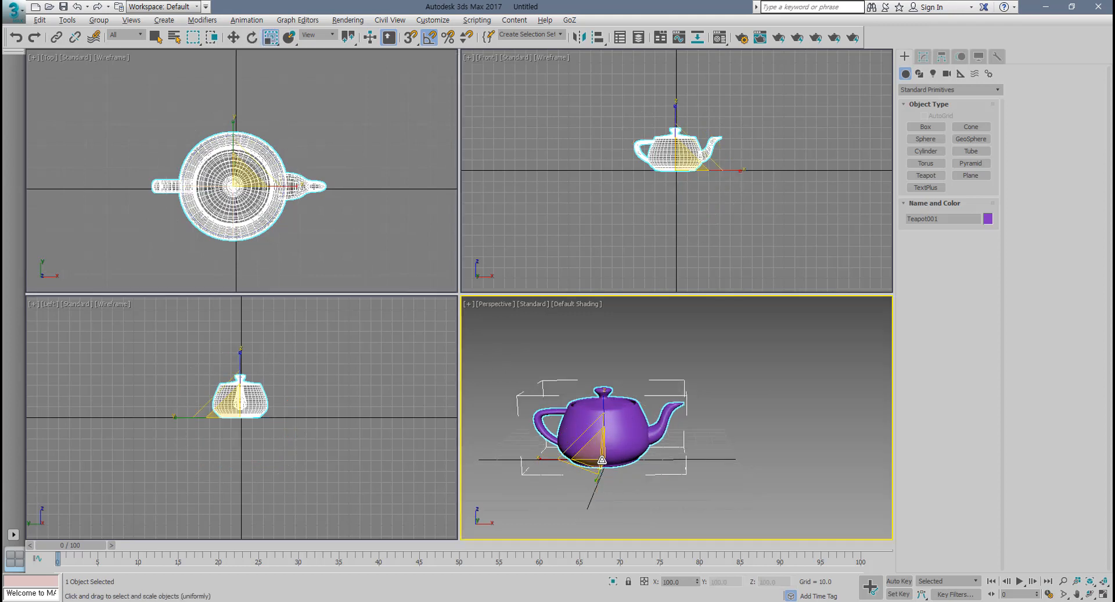
key(alt+w)
alt+middle_drag(441, 376, 348, 377)
key(r)
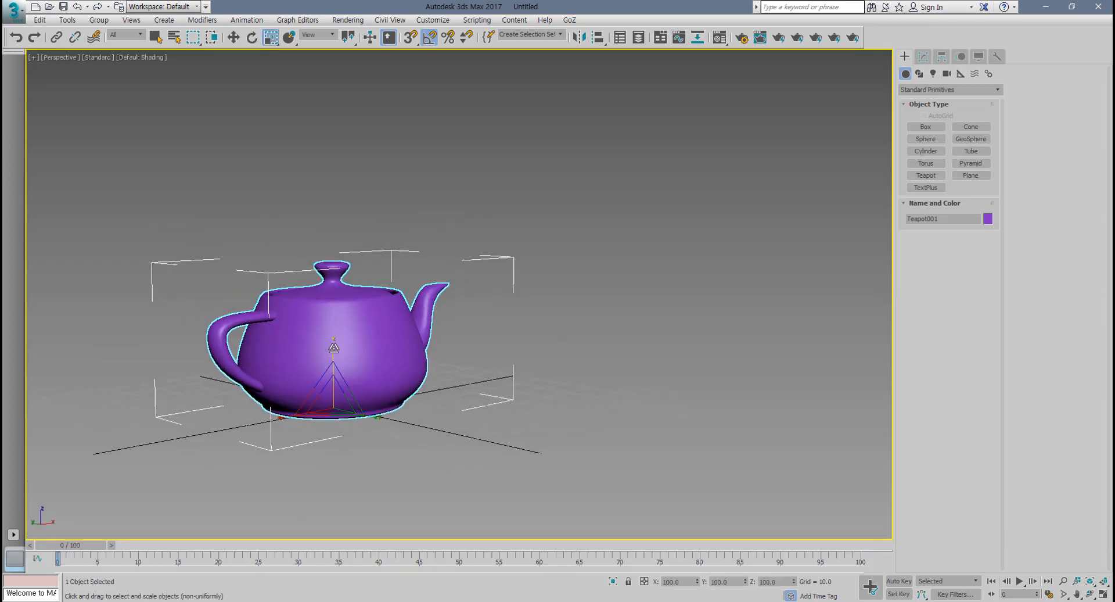
mouse_move(333, 347)
mouse_down()
mouse_move(335, 314)
mouse_move(336, 326)
mouse_up()
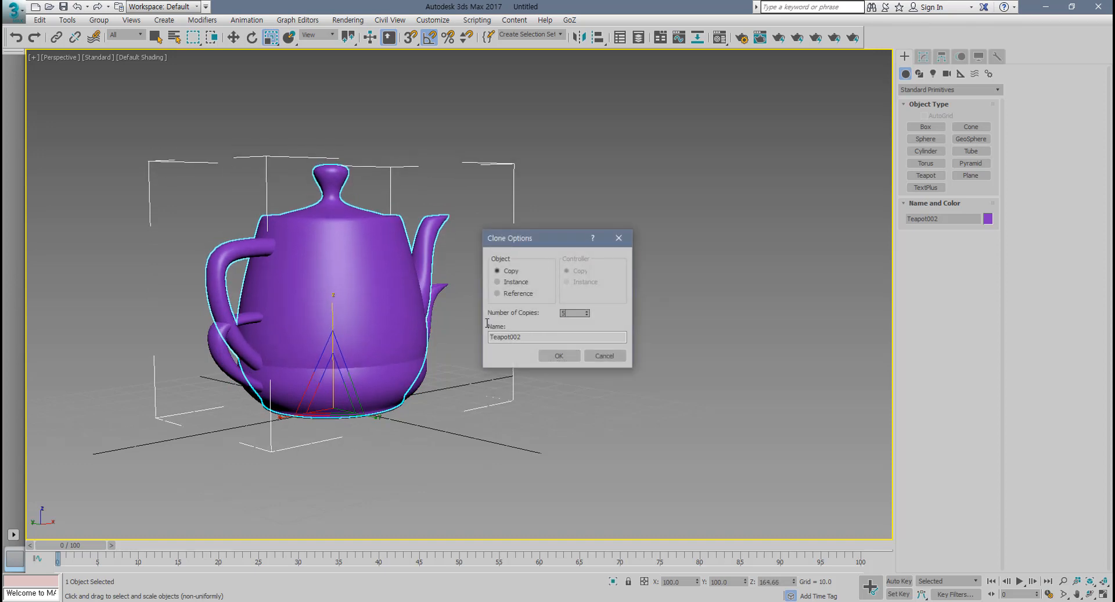
click(557, 355)
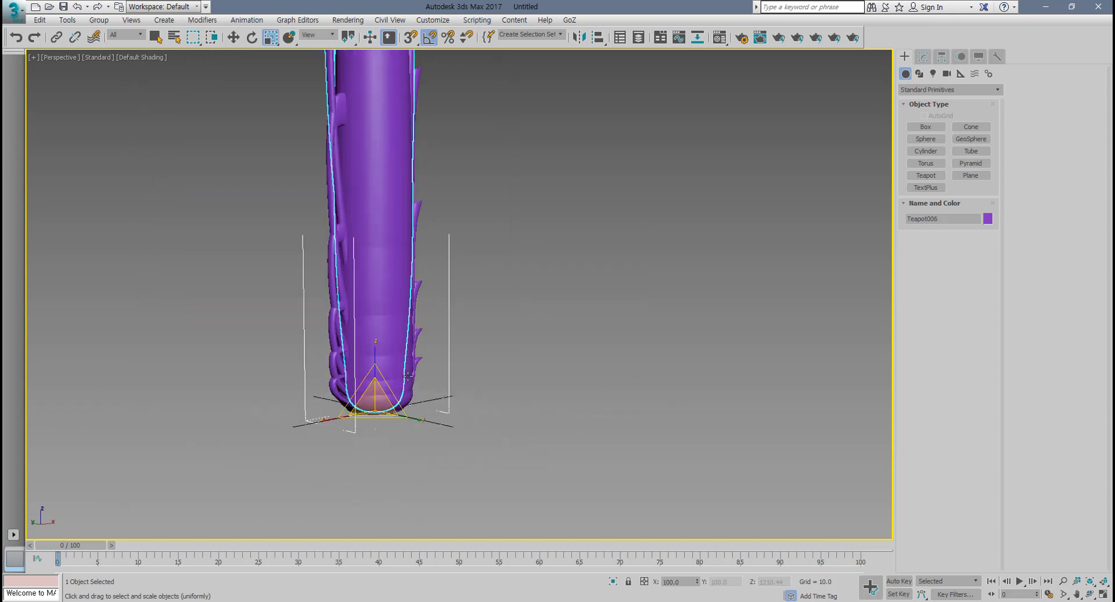
Examine the nested scaled teapots in the Perspective view, selecting them all and switching the display to wireframe.
scroll(407, 377, down, 5)
middle_drag(391, 406, 367, 442)
drag(486, 442, 305, 255)
scroll(470, 443, up, 2)
middle_drag(469, 444, 473, 477)
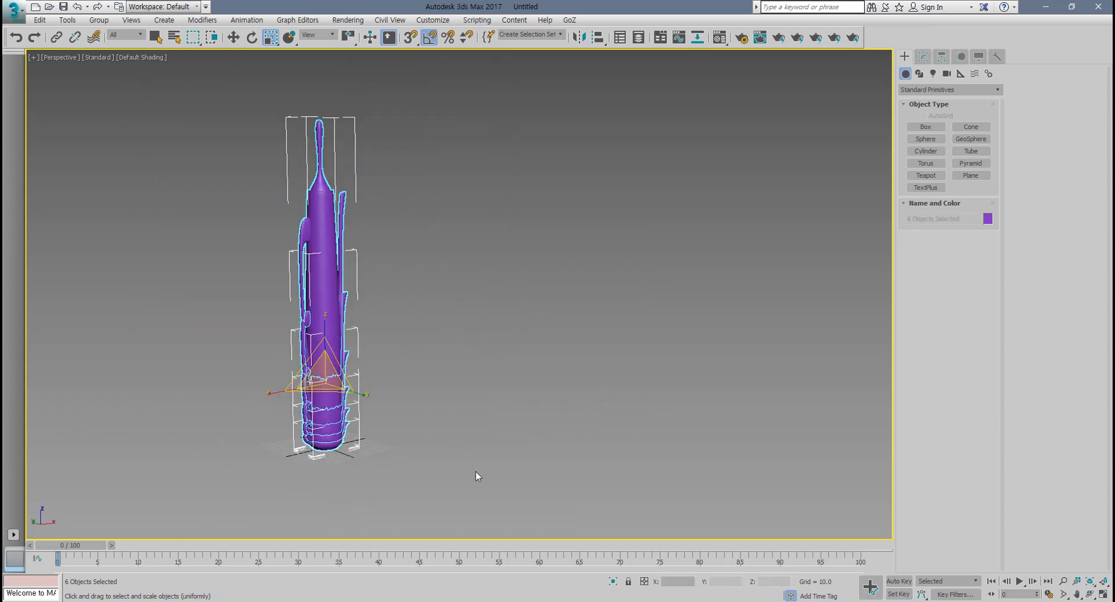
key(F3)
scroll(378, 400, up, 3)
click(427, 409)
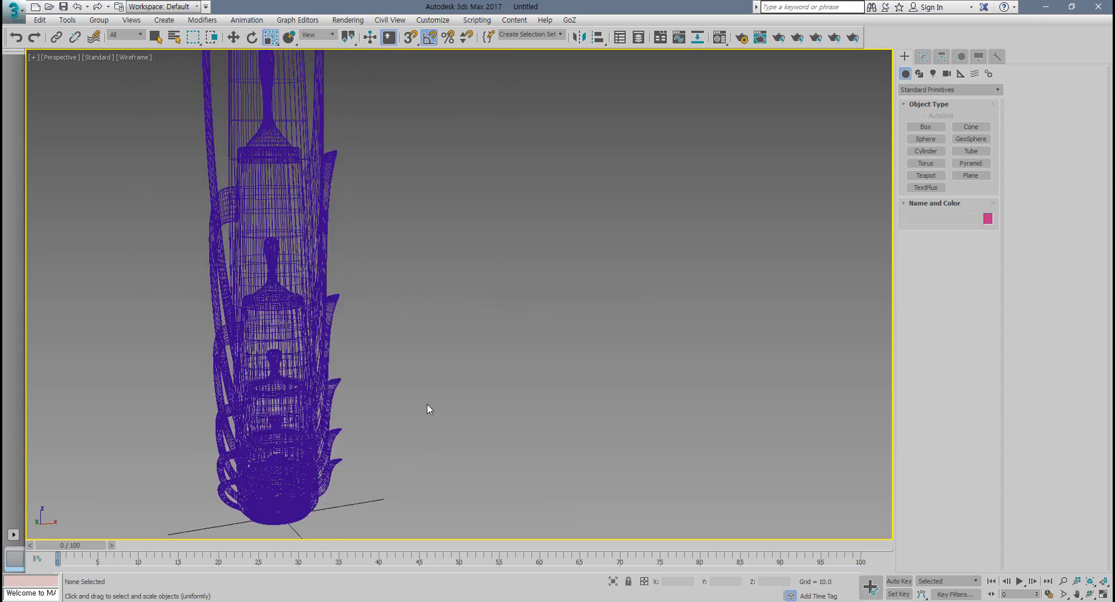
mouse_move(427, 404)
alt+middle_down()
mouse_move(395, 383)
mouse_move(462, 375)
mouse_move(431, 421)
mouse_move(466, 381)
mouse_move(511, 372)
mouse_move(461, 396)
mouse_move(438, 387)
alt+middle_up()
Undo the scale cloning down to the original teapot and return the Perspective view to shaded display.
key(ctrl+z)
key(ctrl+z)
key(ctrl+z)
scroll(466, 381, up, 4)
key(F3)
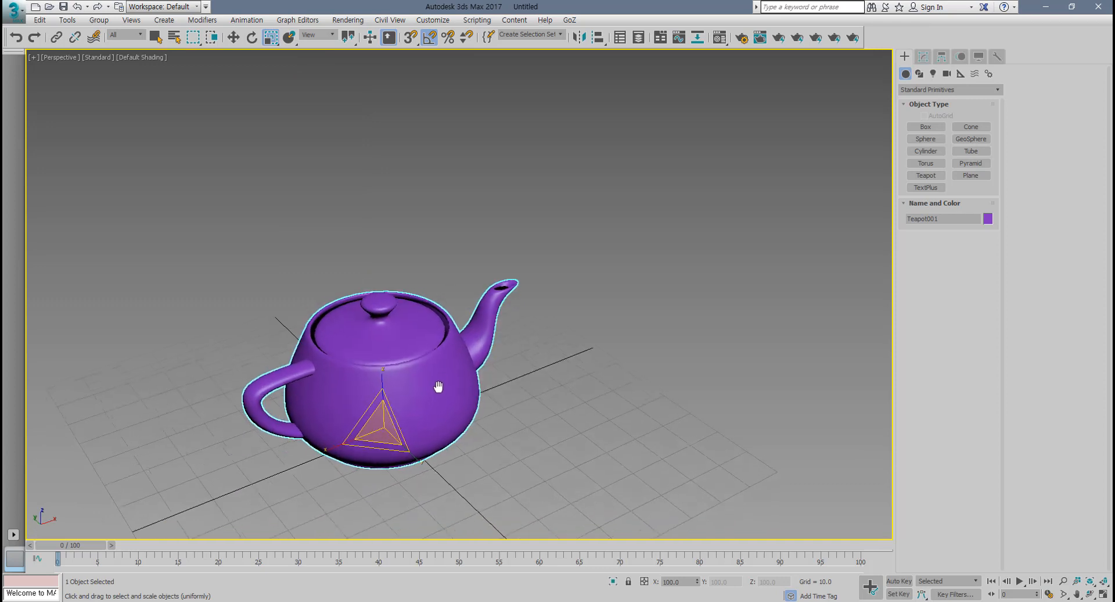
Activate the Move tool on the teapot and maximize the Top view around it.
key(alt+w)
middle_drag(620, 400, 597, 378)
key(w)
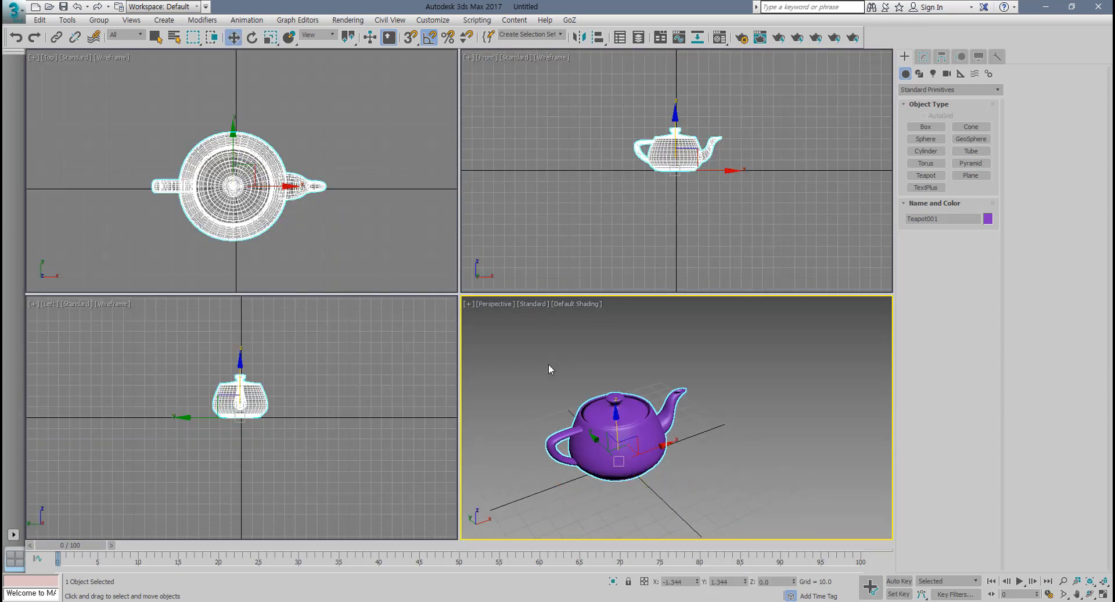
middle_drag(270, 196, 260, 205)
key(alt+w)
middle_drag(431, 285, 303, 228)
Clone the teapot in place with the Clone command, using the Instance option and the name Teapot002.
right_click(296, 229)
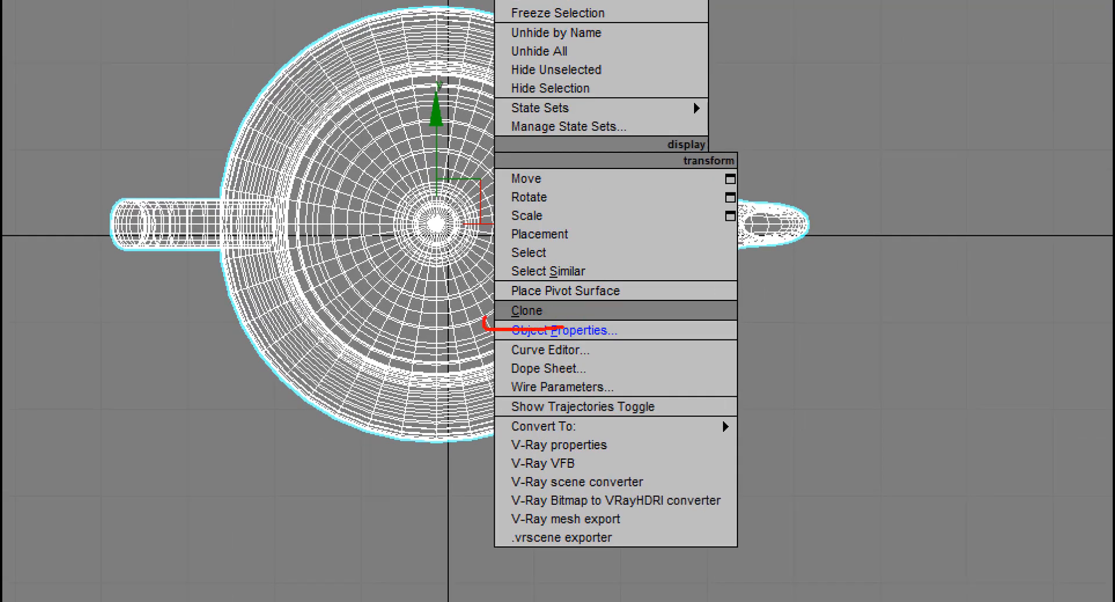
mouse_move(485, 317)
mouse_down()
mouse_move(586, 318)
mouse_move(515, 342)
mouse_up()
key(Escape)
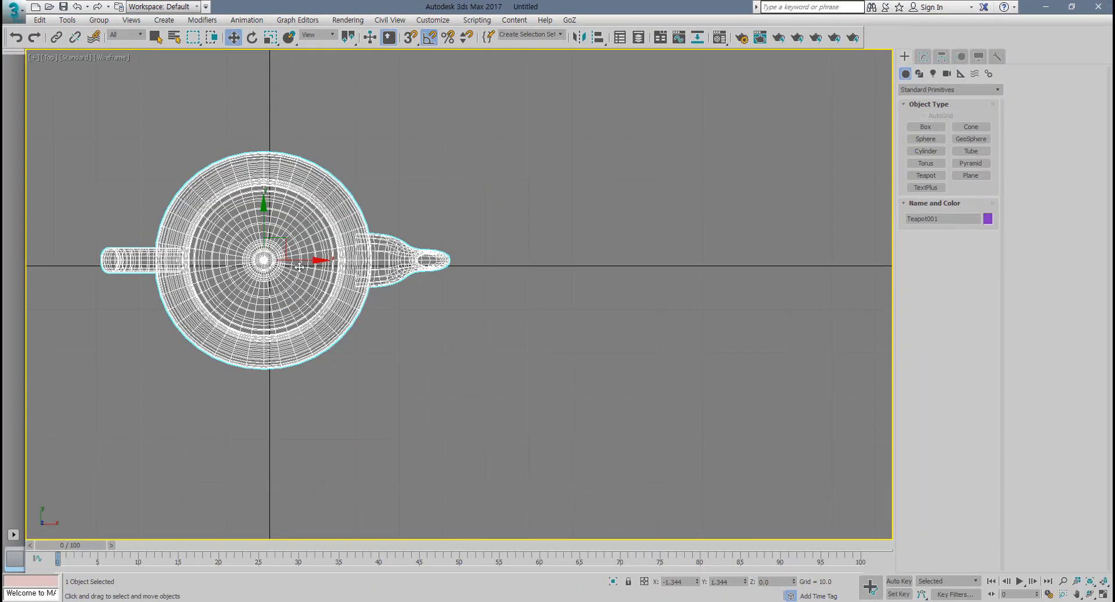
right_click(301, 250)
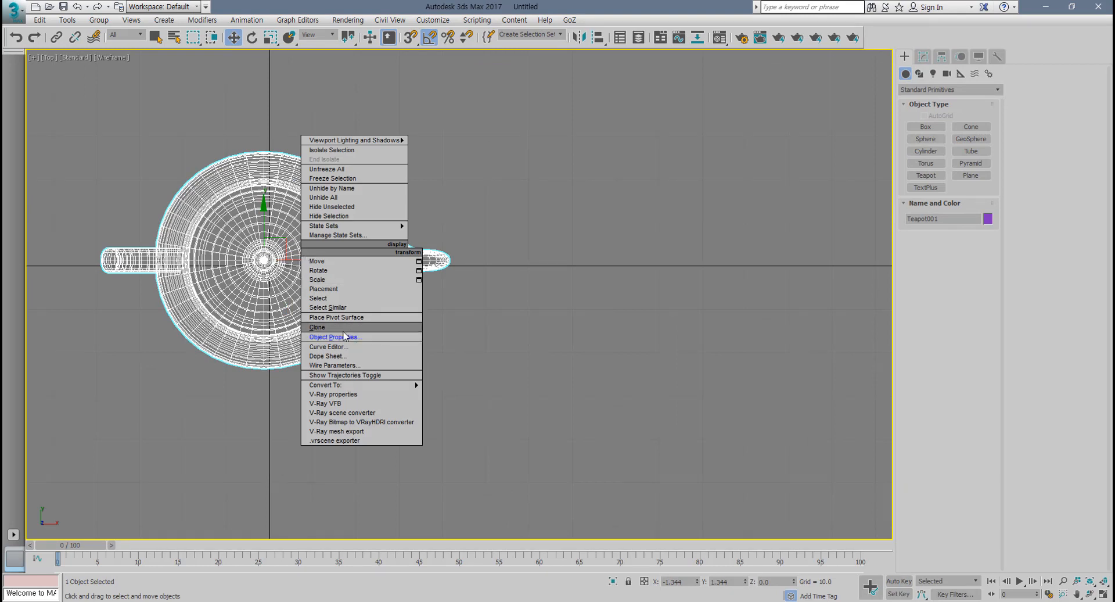
click(337, 328)
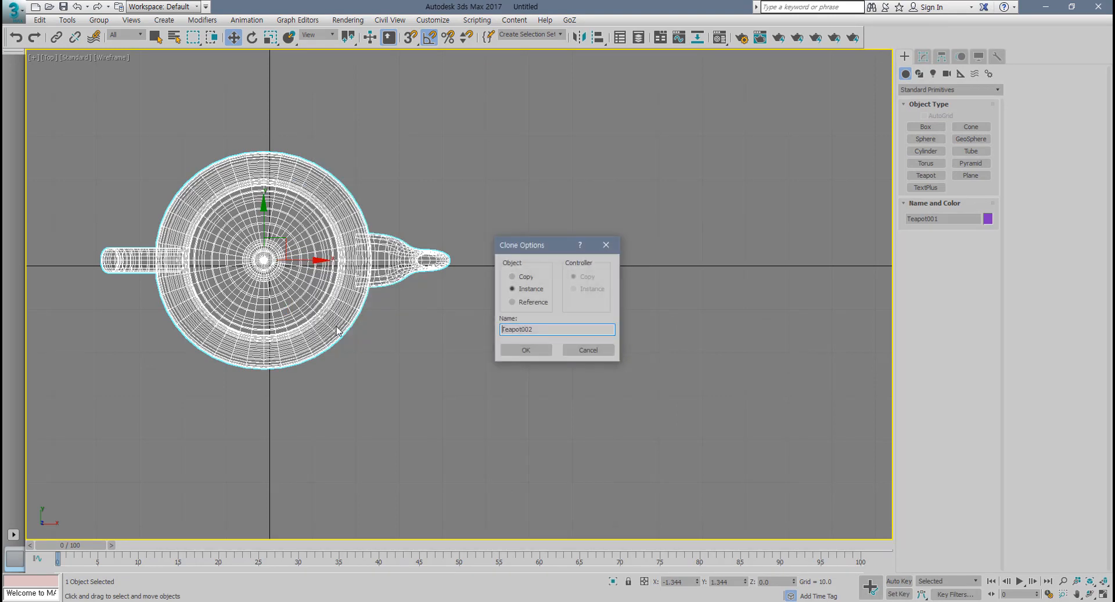
drag(537, 253, 370, 235)
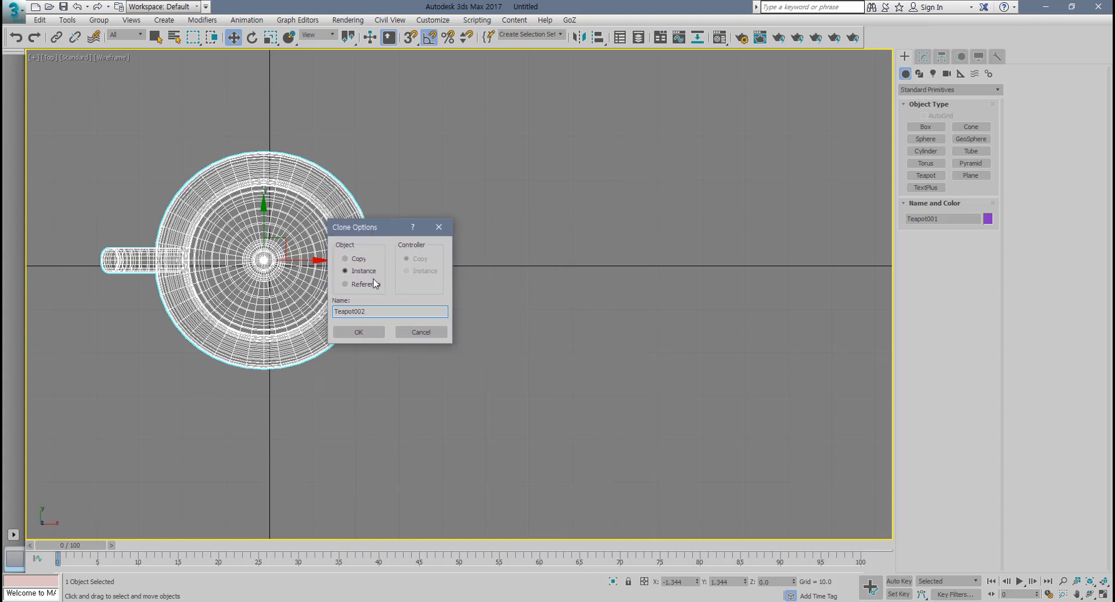
click(346, 270)
click(357, 333)
click(421, 346)
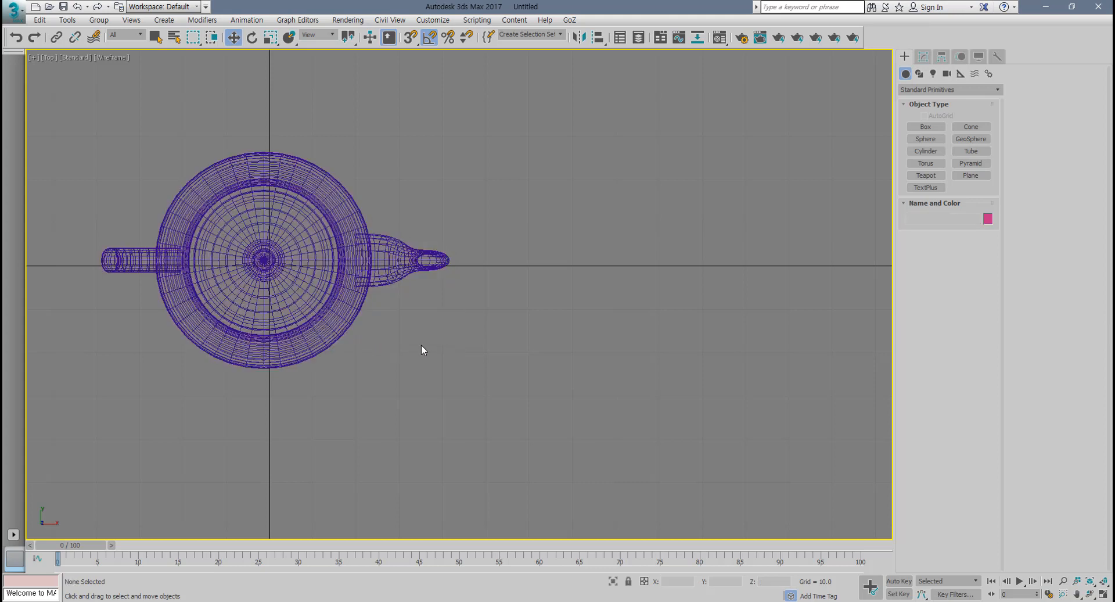
Move the cloned teapot off the original to about X 94.9, Y 2.5, and delete it.
click(338, 304)
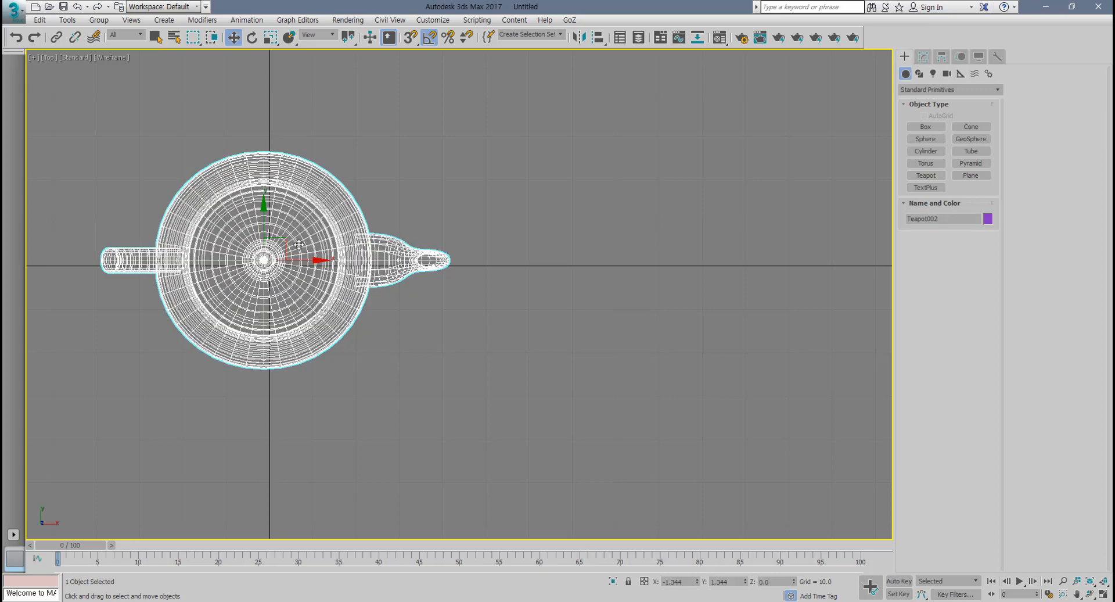
drag(299, 245, 702, 233)
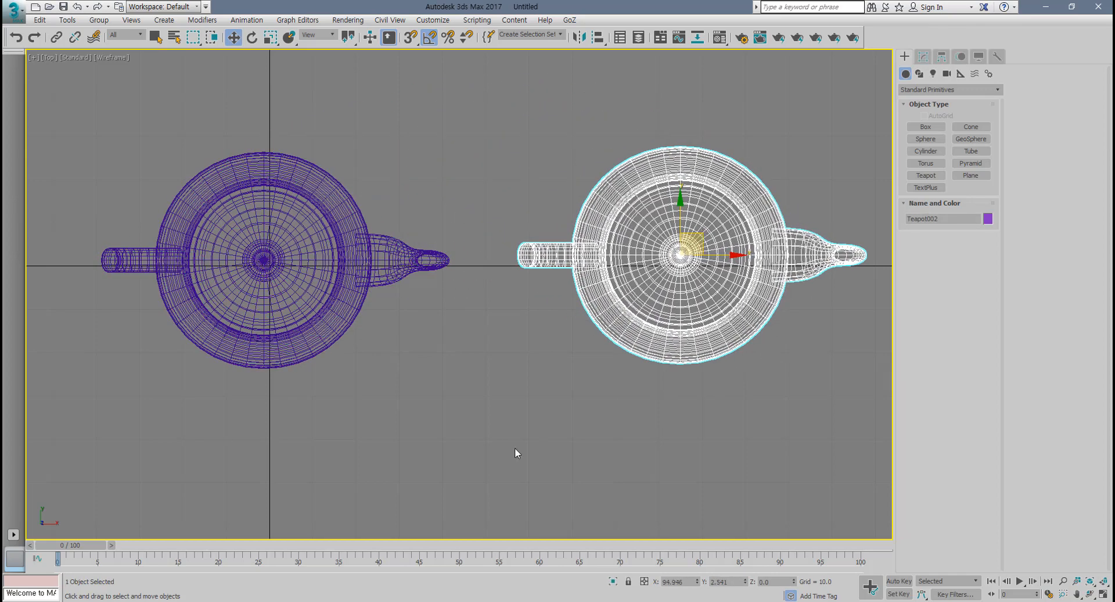
key(Delete)
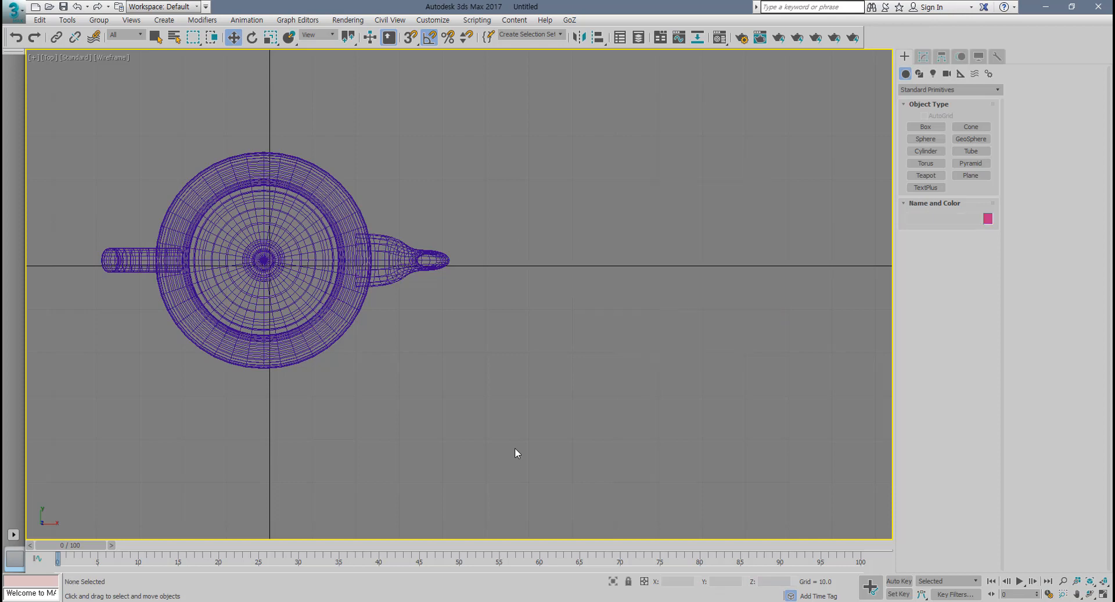
Clone the original teapot in place once more and move the clone to about X 36.3, Y -6.5.
click(343, 324)
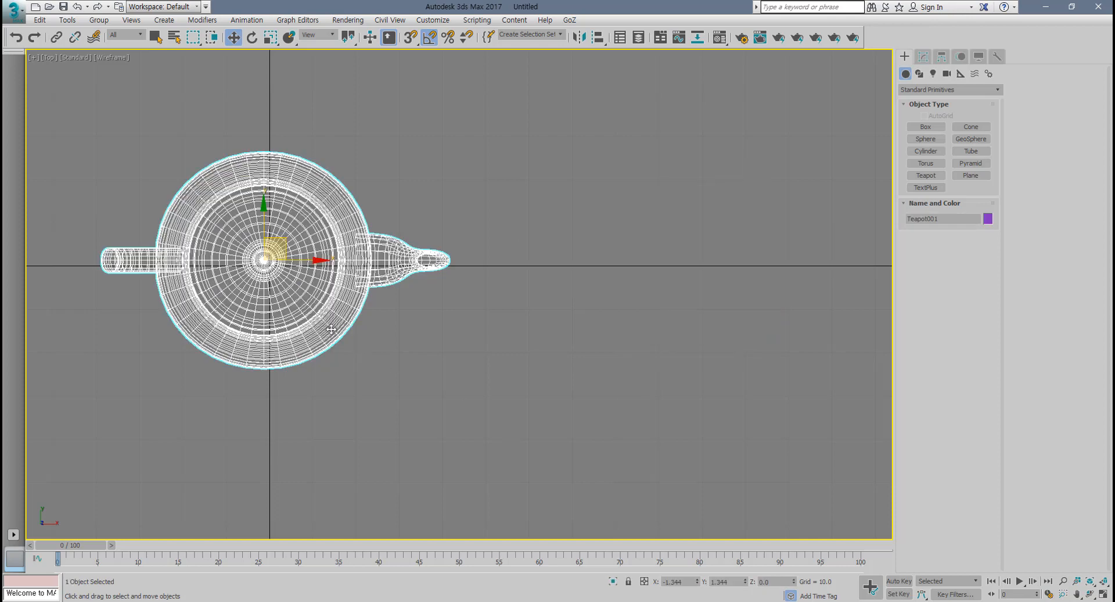
middle_drag(343, 327, 439, 352)
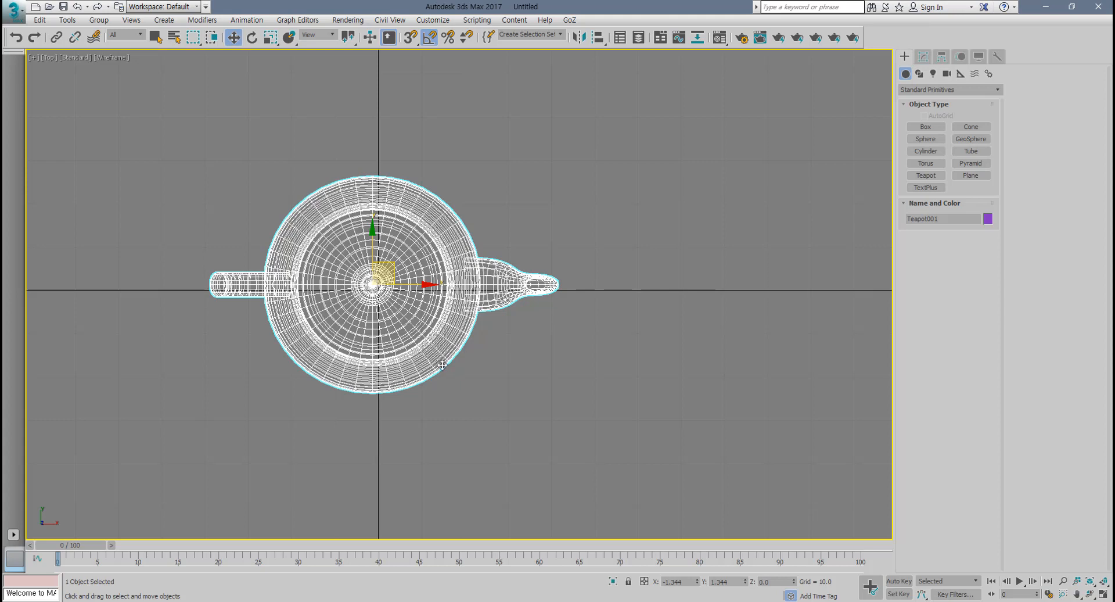
scroll(386, 351, up, 3)
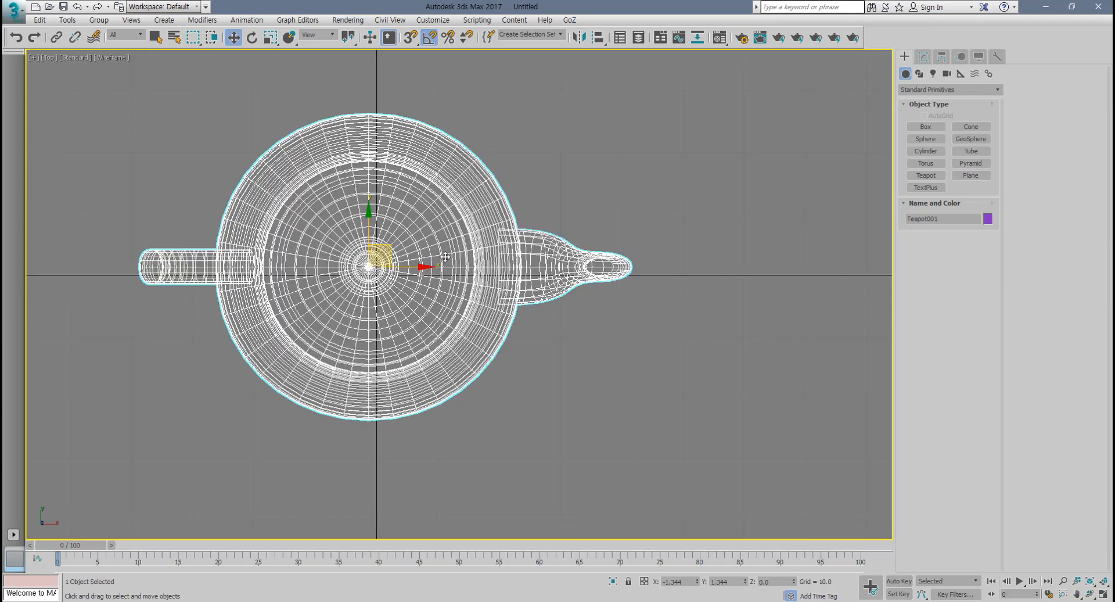
right_click(431, 243)
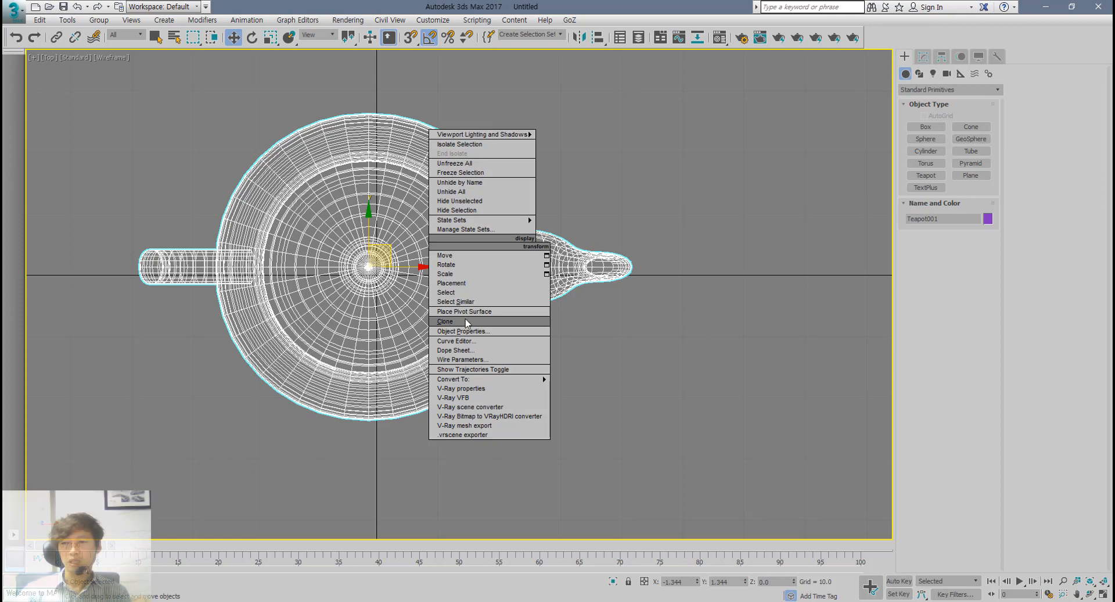
click(450, 323)
click(526, 350)
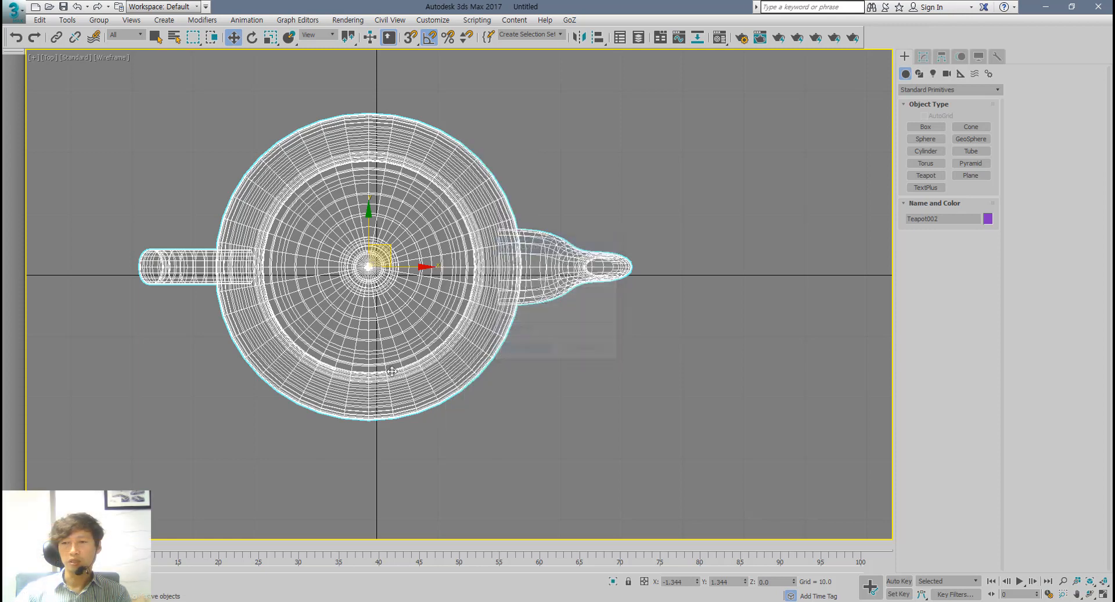
drag(392, 370, 619, 407)
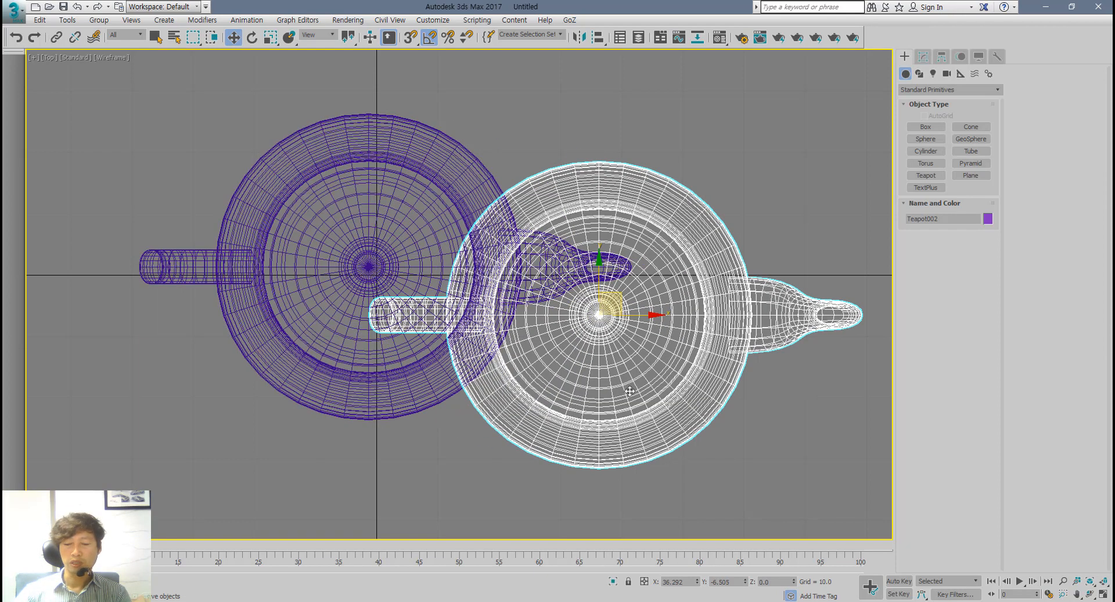
Delete the overlapping clone, reselect the original teapot, and maximize the Perspective view.
key(Delete)
click(420, 343)
key(alt+w)
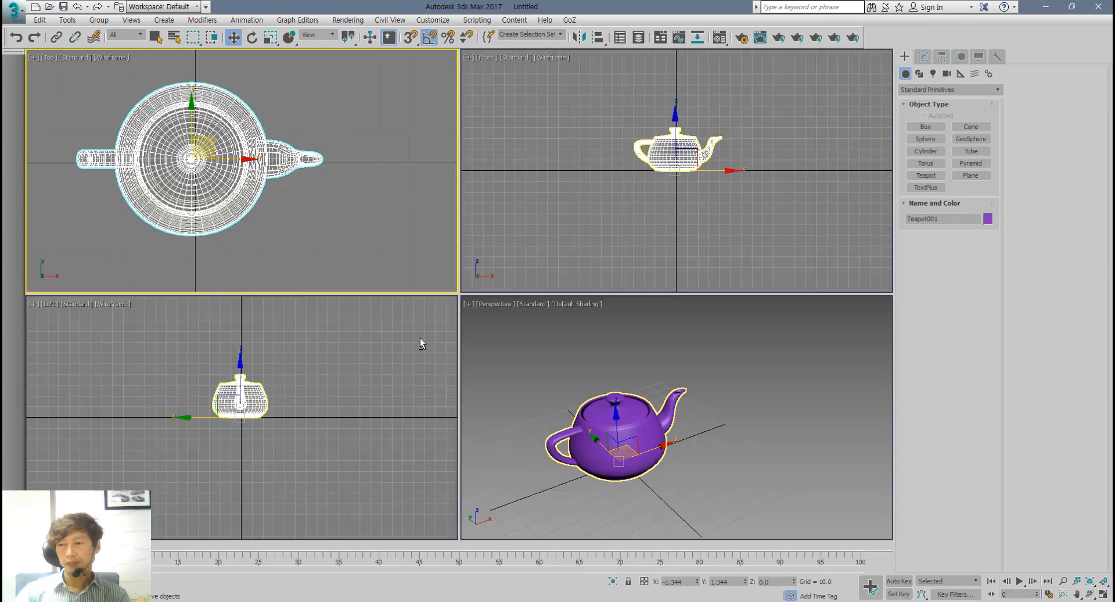
click(609, 430)
key(alt+w)
scroll(482, 395, down, 3)
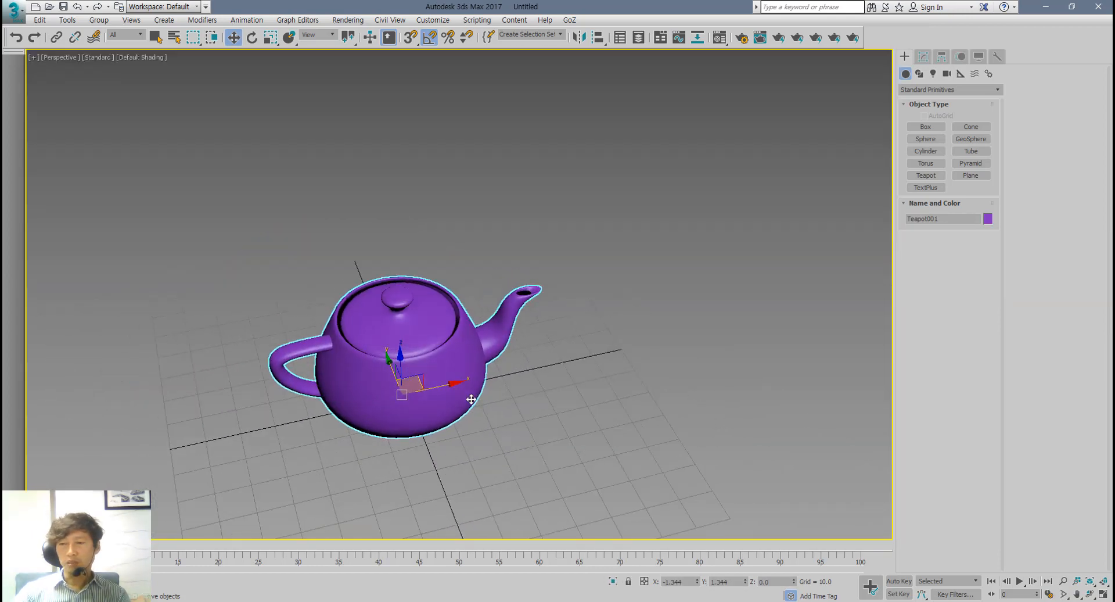
middle_drag(473, 398, 436, 406)
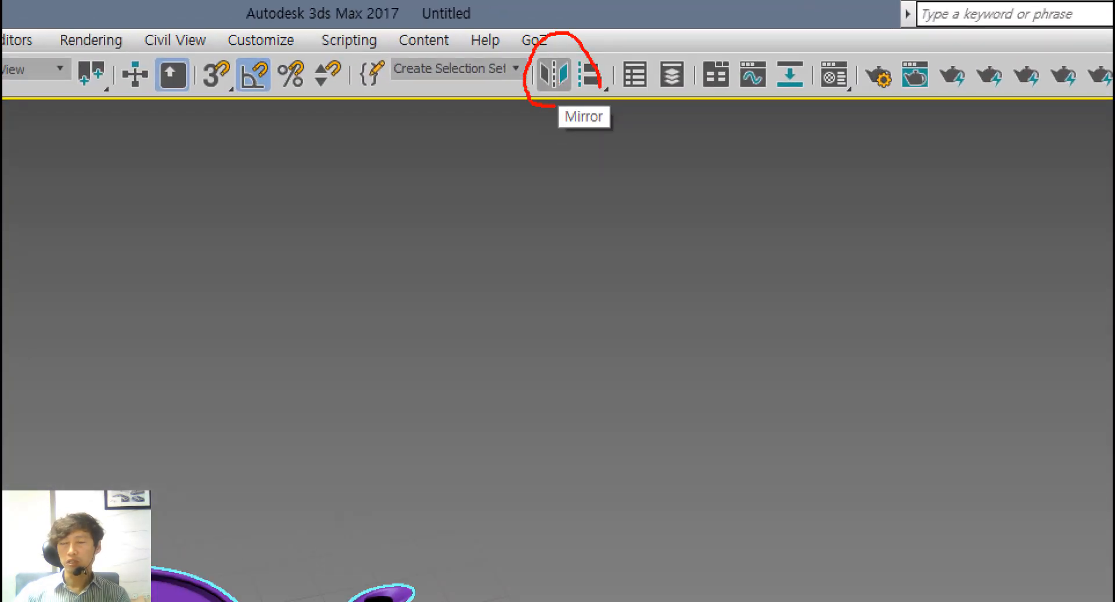
Examine the teapot in the four-viewport layout and from several angles in the maximized Perspective view.
mouse_move(601, 87)
mouse_down()
mouse_move(521, 83)
mouse_move(573, 51)
mouse_move(566, 106)
mouse_up()
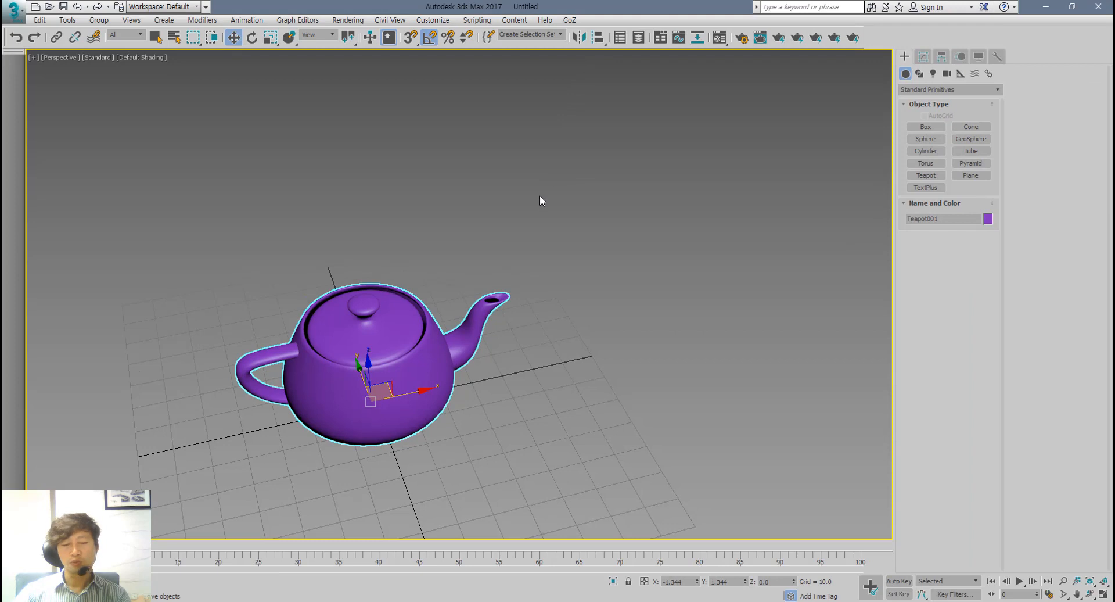
key(alt+w)
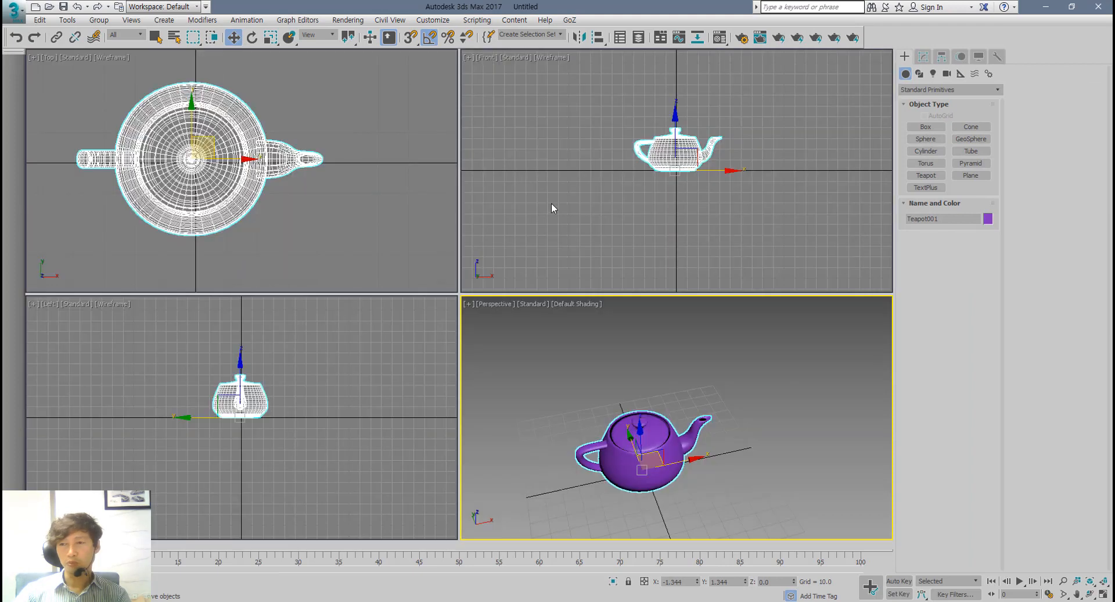
middle_drag(629, 201, 595, 213)
middle_drag(693, 187, 661, 201)
middle_drag(722, 412, 703, 412)
key(alt+w)
alt+middle_drag(646, 391, 529, 353)
scroll(469, 370, up, 4)
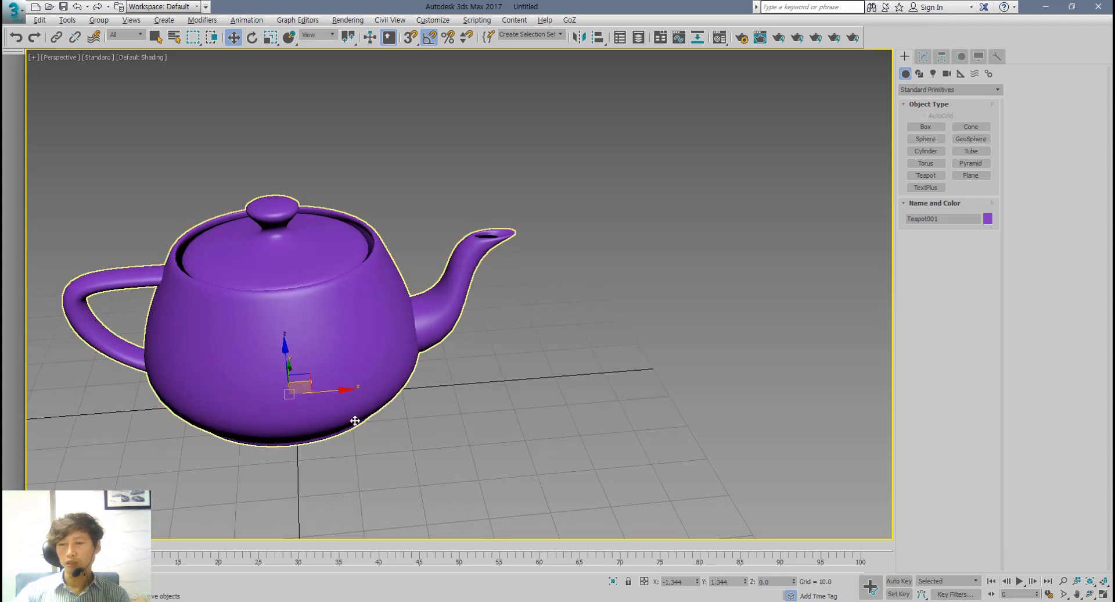
alt+middle_drag(353, 419, 335, 385)
alt+middle_drag(663, 324, 522, 320)
scroll(611, 308, down, 3)
scroll(534, 317, up, 4)
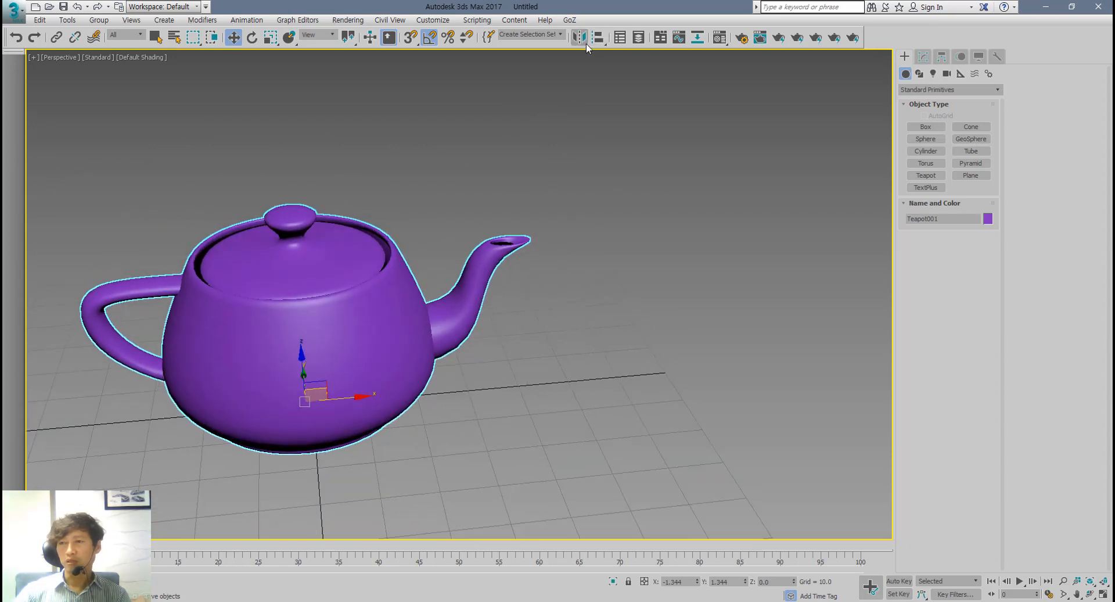
Preview mirroring the teapot across the X axis with No Clone, and cancel the Mirror command.
click(585, 43)
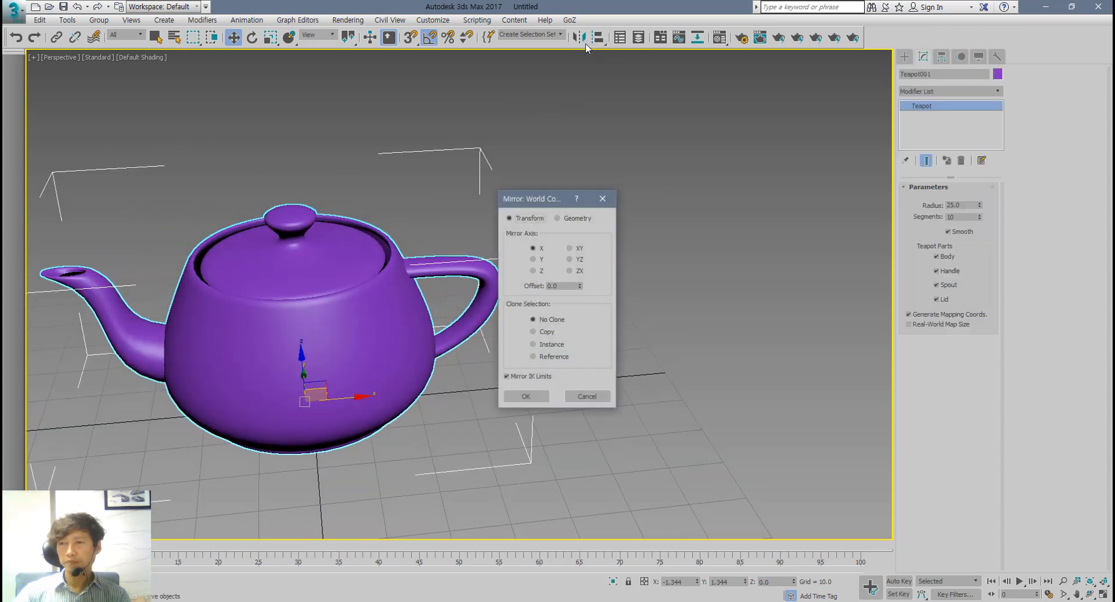
drag(530, 199, 577, 177)
drag(642, 150, 647, 110)
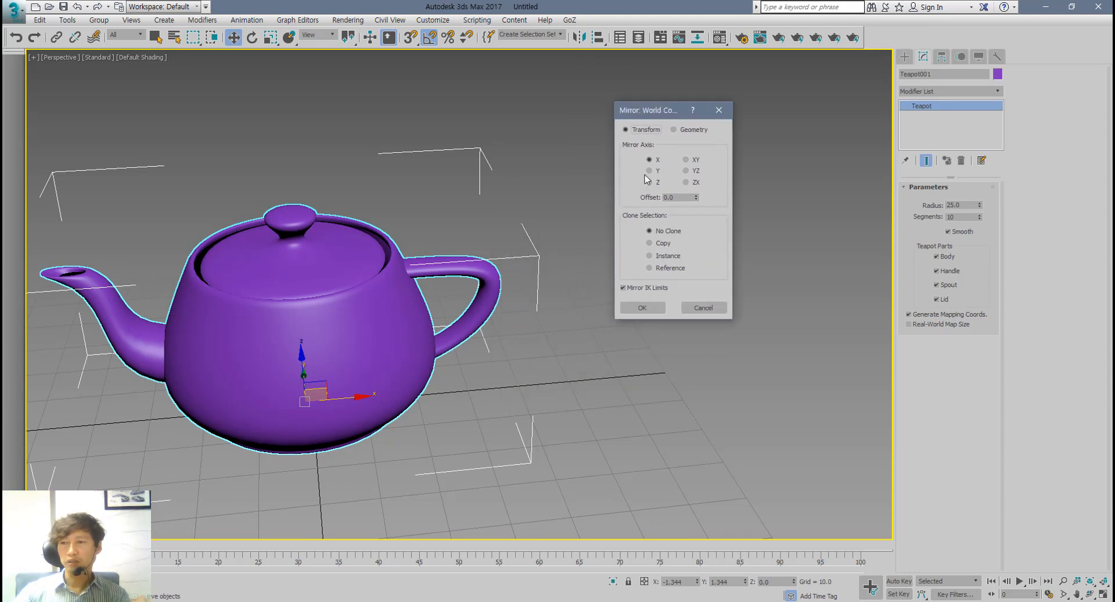
click(700, 307)
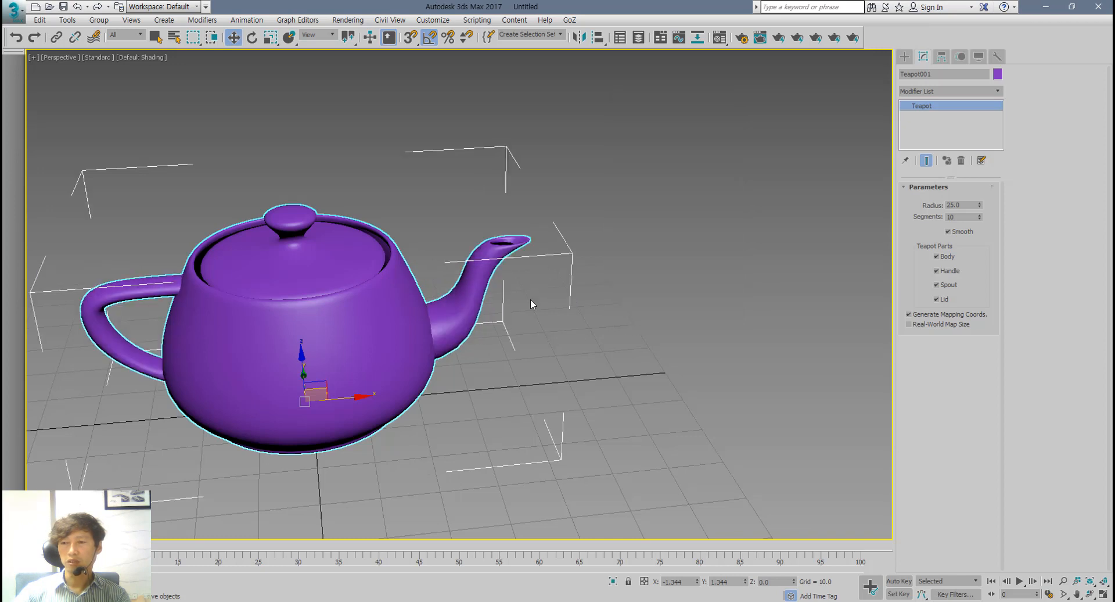
alt+middle_drag(531, 304, 528, 299)
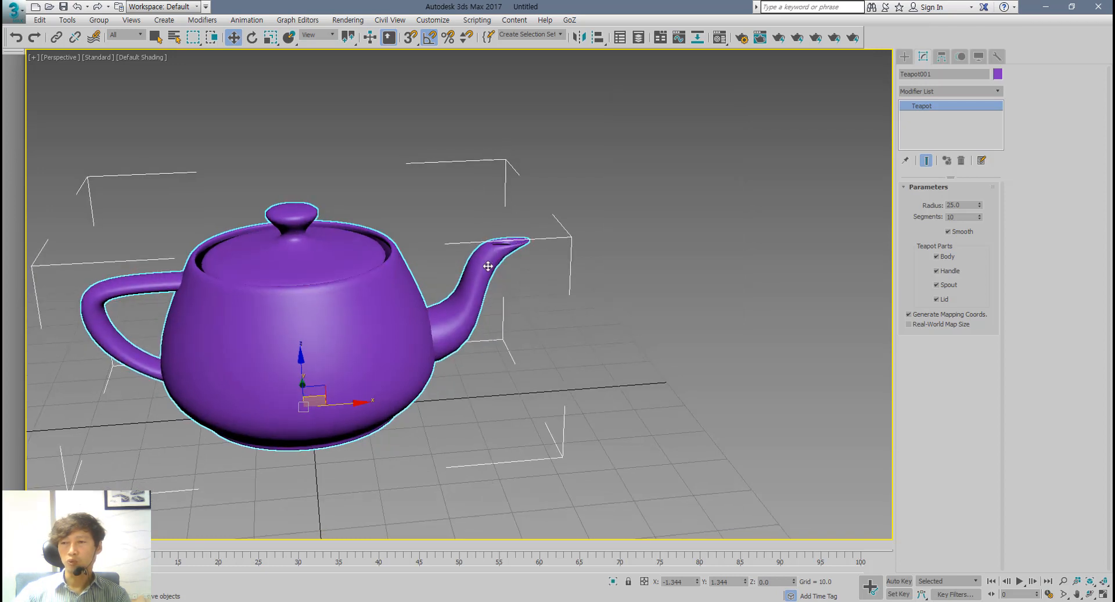
Mirror the teapot across the X axis as a Copy with an offset of 86.61.
middle_drag(488, 266, 488, 273)
click(579, 37)
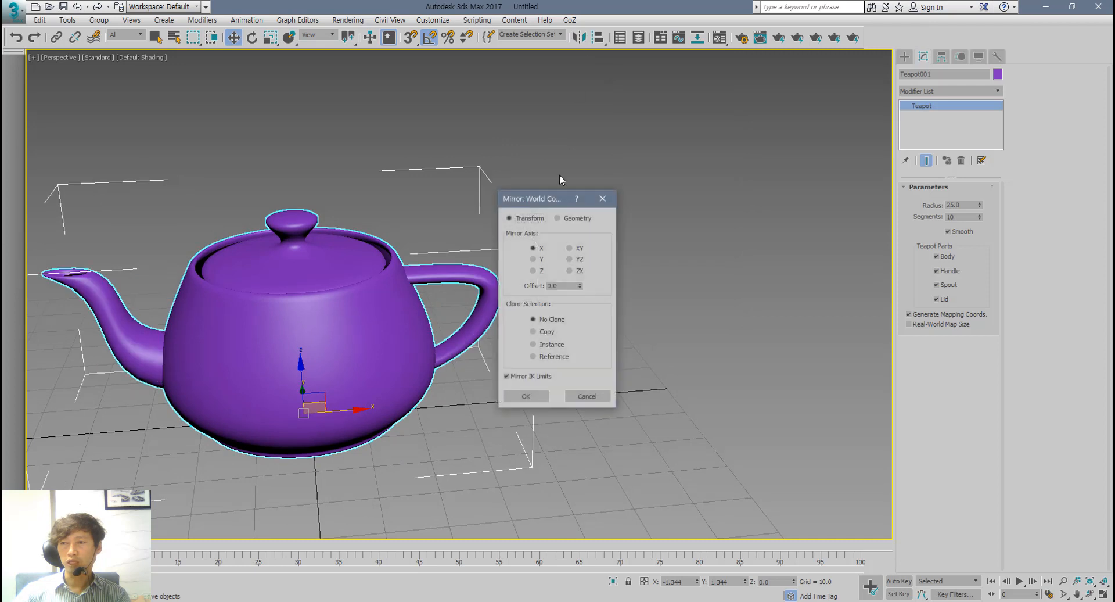
drag(545, 201, 630, 193)
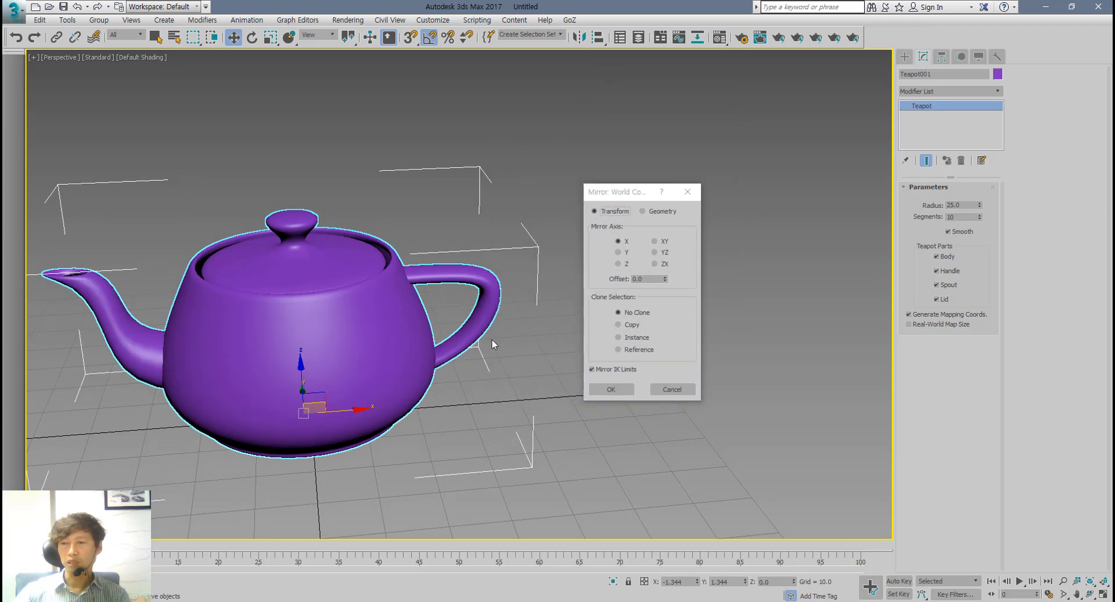
click(619, 325)
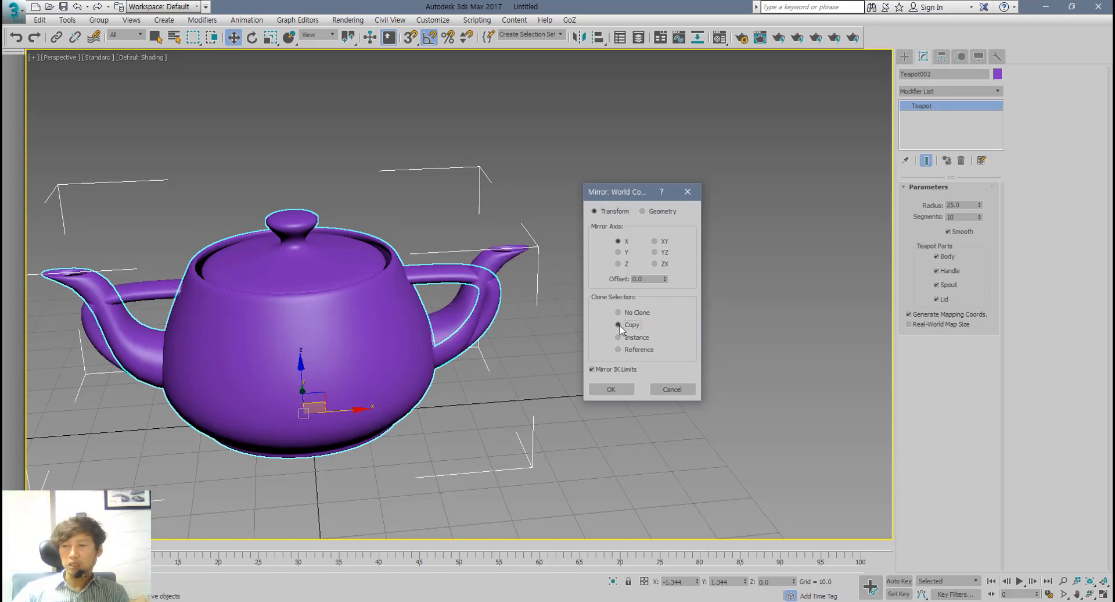
click(664, 277)
drag(665, 268, 504, 10)
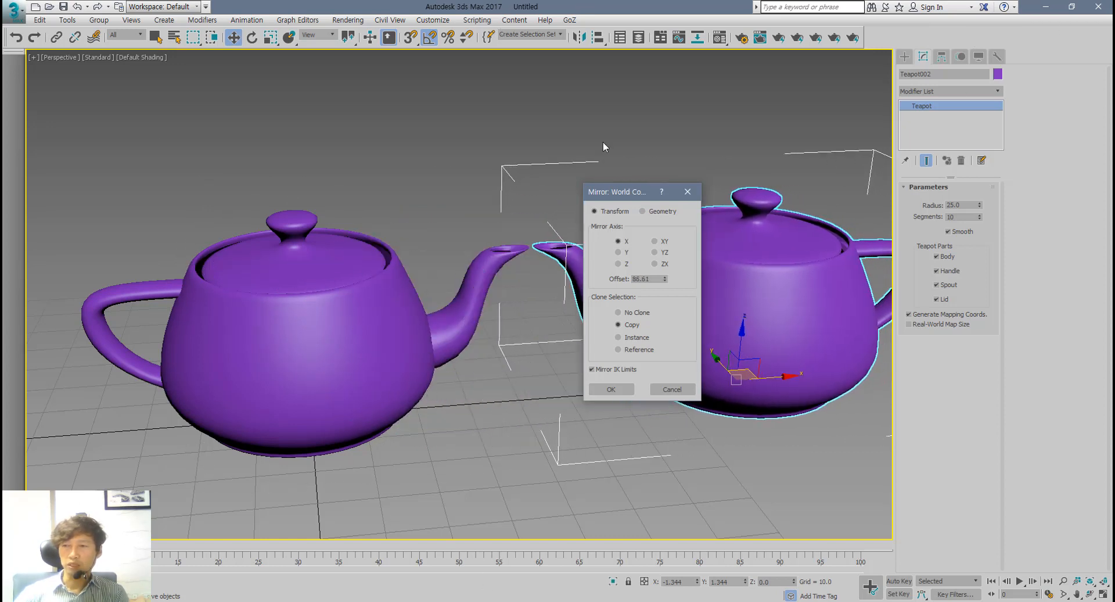
drag(644, 199, 398, 107)
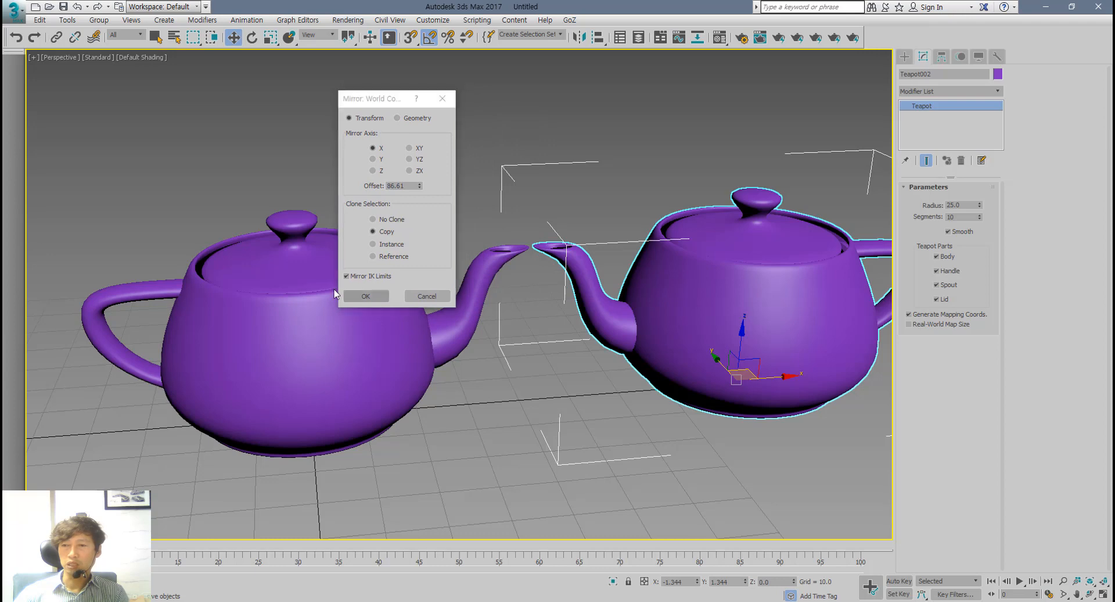
click(376, 295)
Select both teapots and hide the selection brackets in the Perspective view.
middle_drag(377, 295, 416, 262)
scroll(403, 288, down, 5)
drag(637, 242, 256, 393)
alt+middle_drag(256, 392, 411, 329)
scroll(363, 363, up, 6)
scroll(364, 364, down, 3)
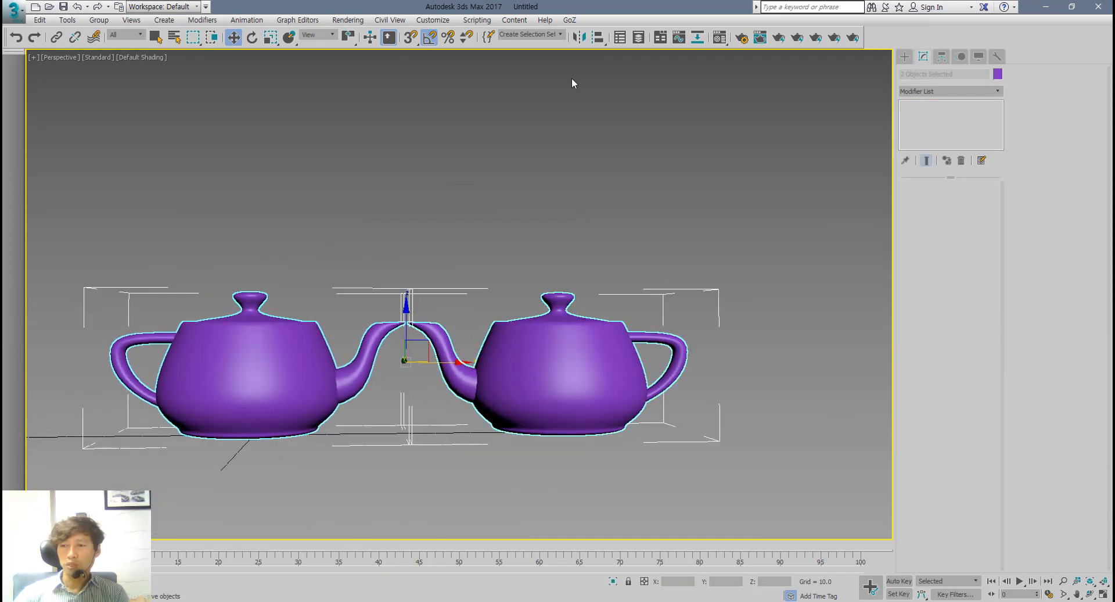
key(j)
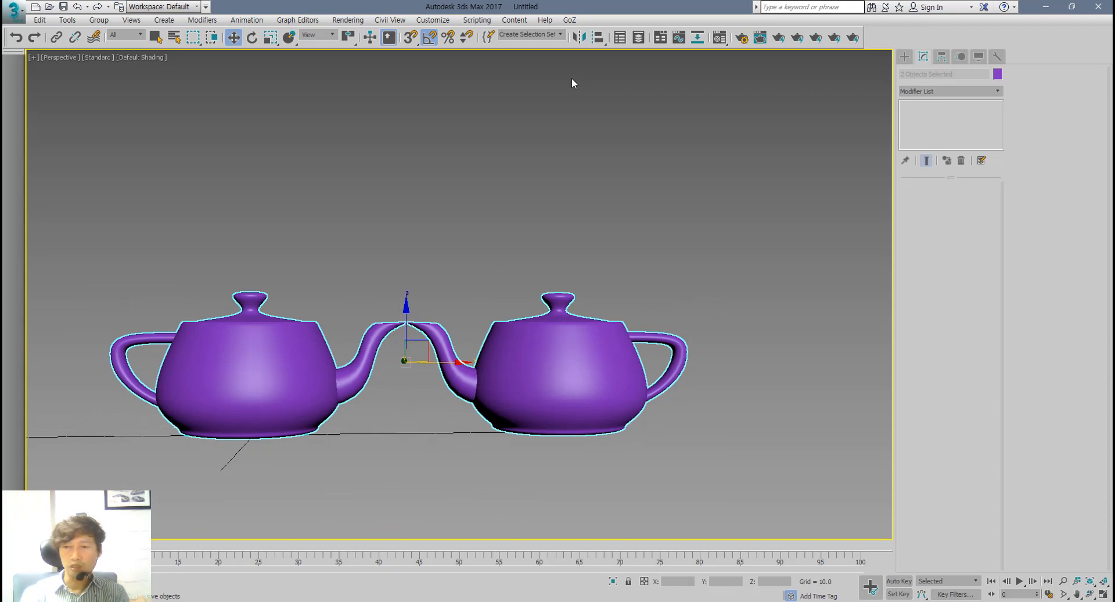
key(j)
key(j)
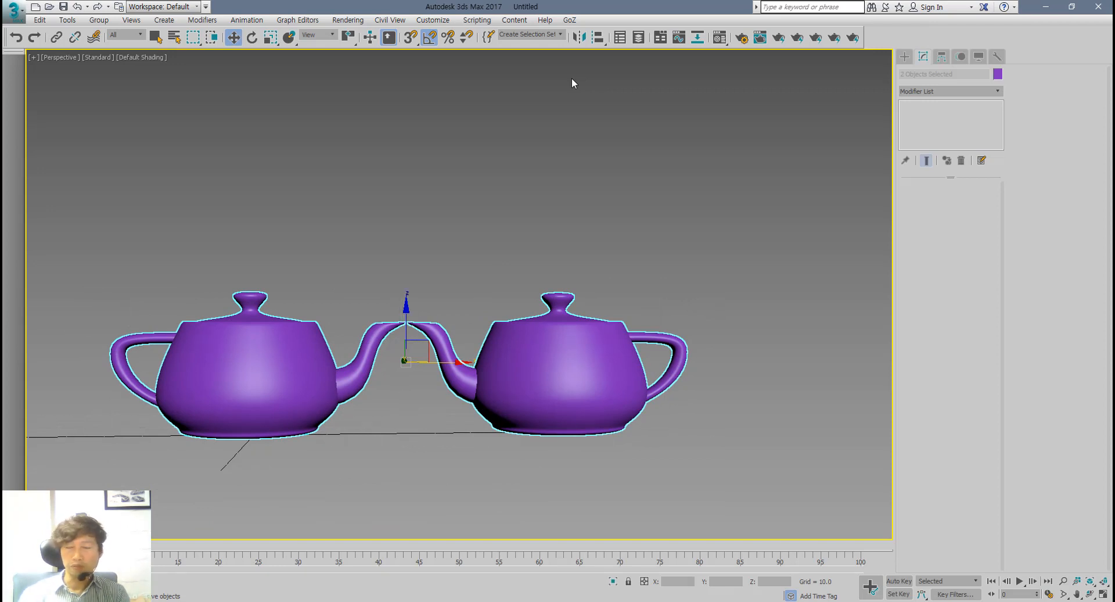
Mirror the two selected teapots across the Z axis as a Copy with an offset of 38.44.
alt+middle_drag(459, 235, 468, 262)
middle_drag(478, 266, 520, 250)
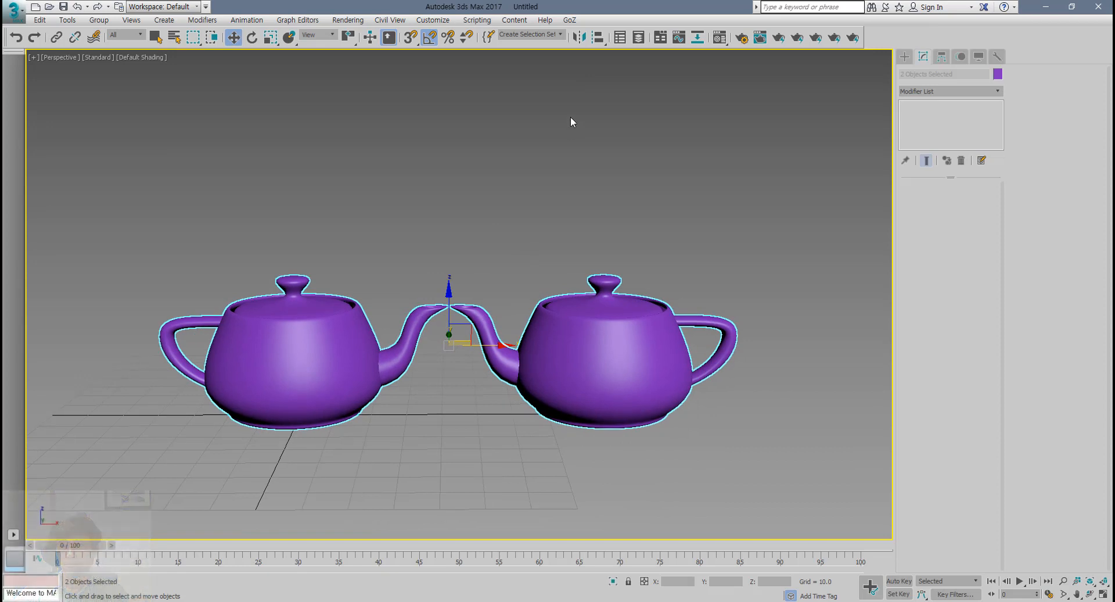
click(578, 37)
click(533, 271)
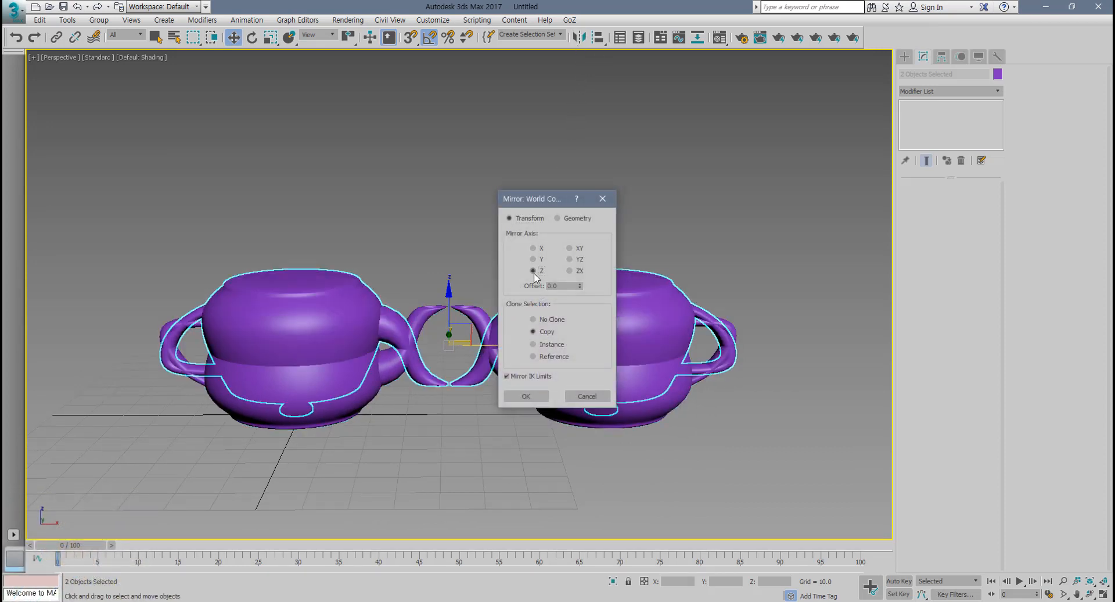
click(576, 285)
drag(575, 283, 359, 489)
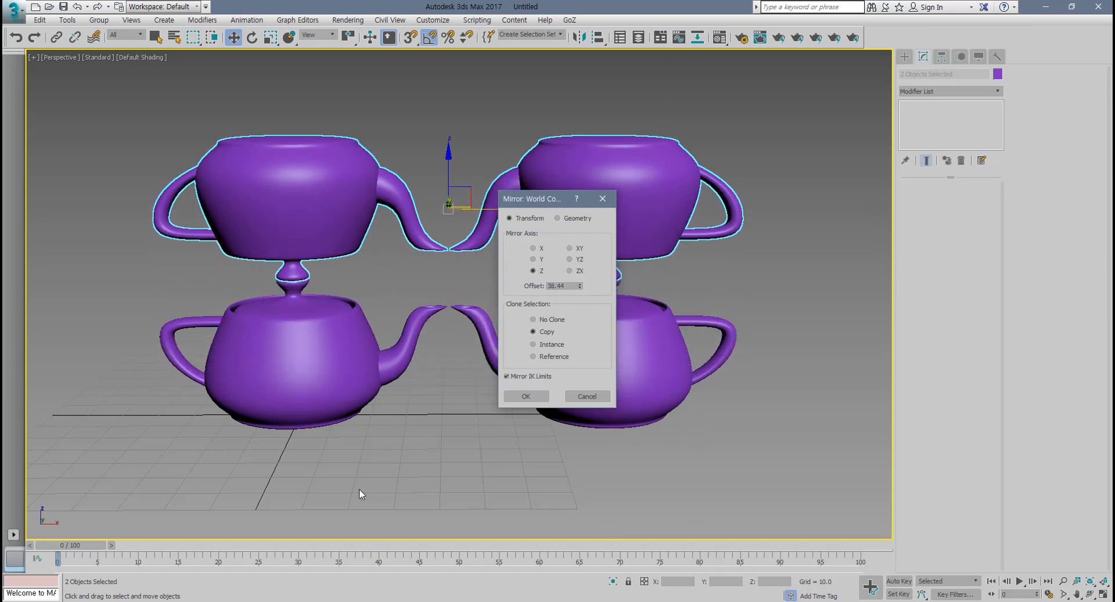
click(525, 396)
alt+middle_drag(410, 492, 448, 485)
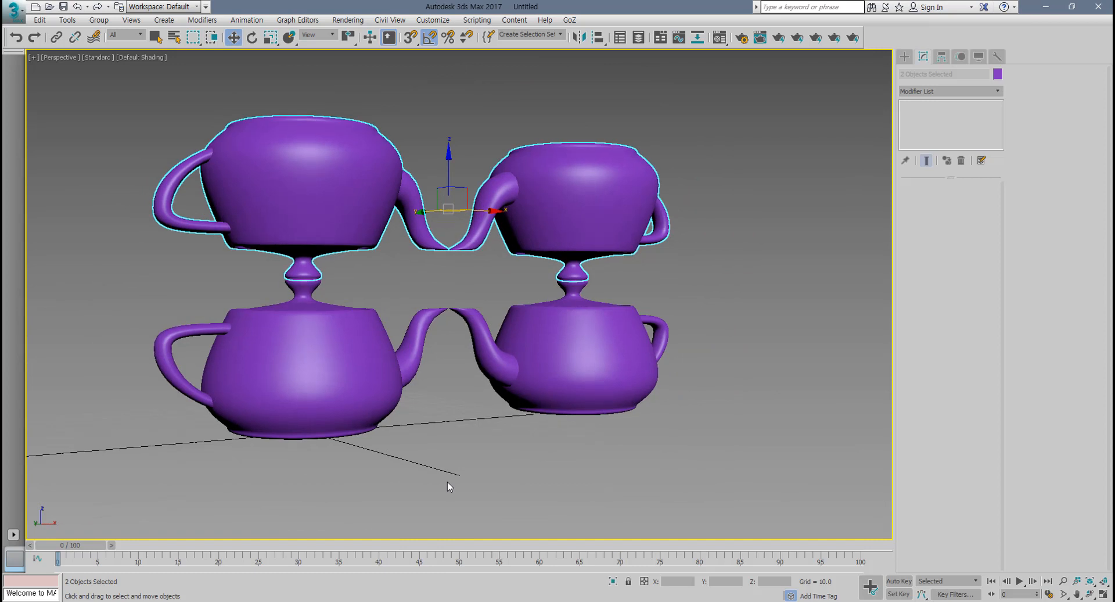
Undo both mirror copies, leaving only the original teapot selected.
key(ctrl+z)
key(ctrl+z)
key(ctrl+z)
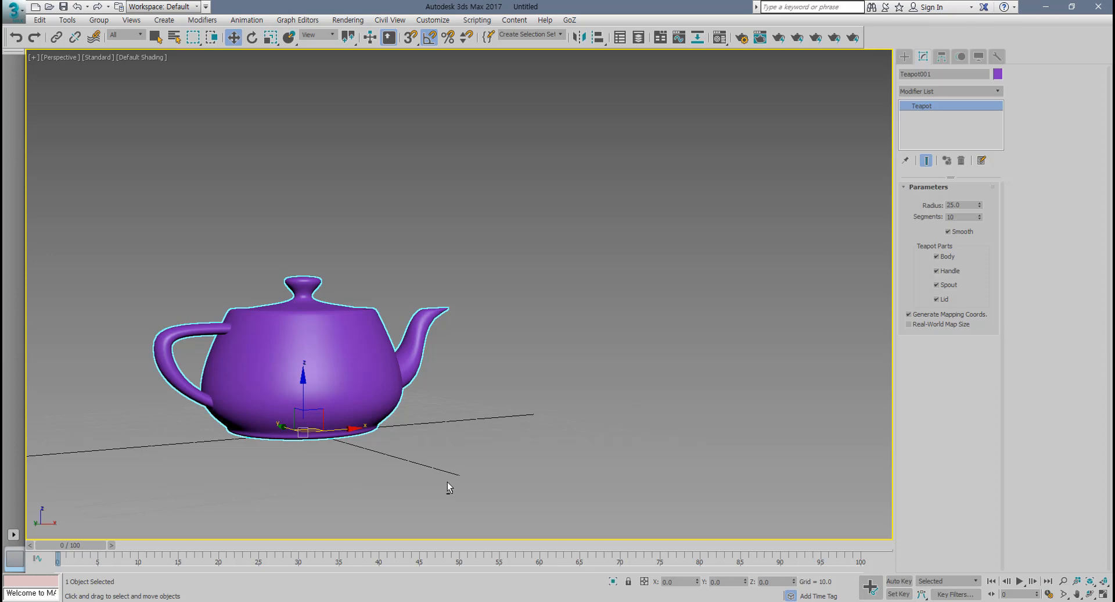
Compare the teapot's axis directions across the Top, Front, Left and Perspective viewports in the four-view layout.
alt+middle_drag(480, 380, 445, 395)
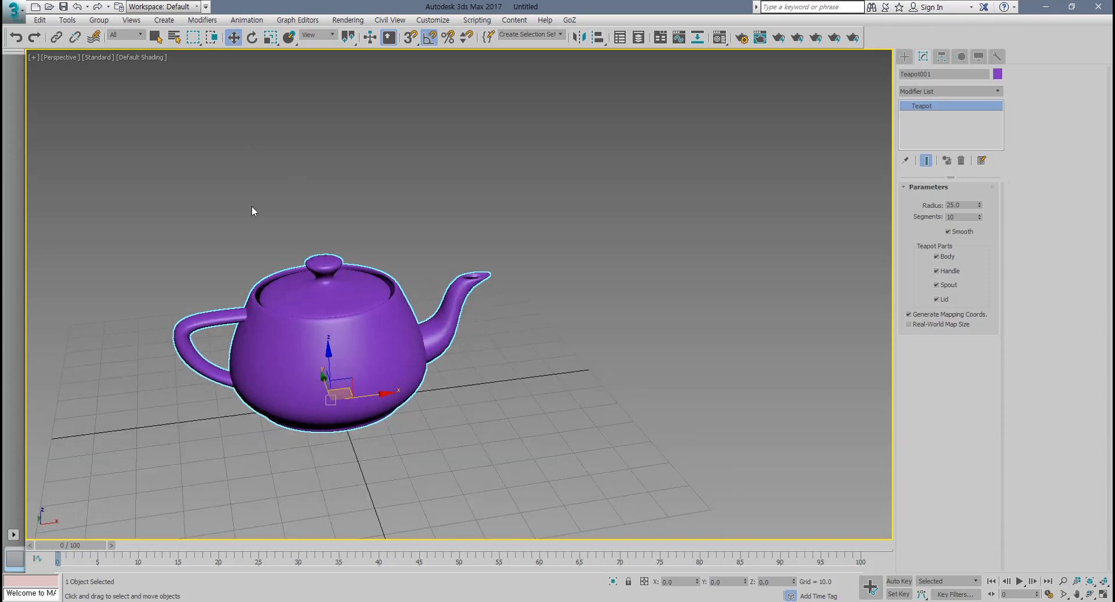
key(alt+w)
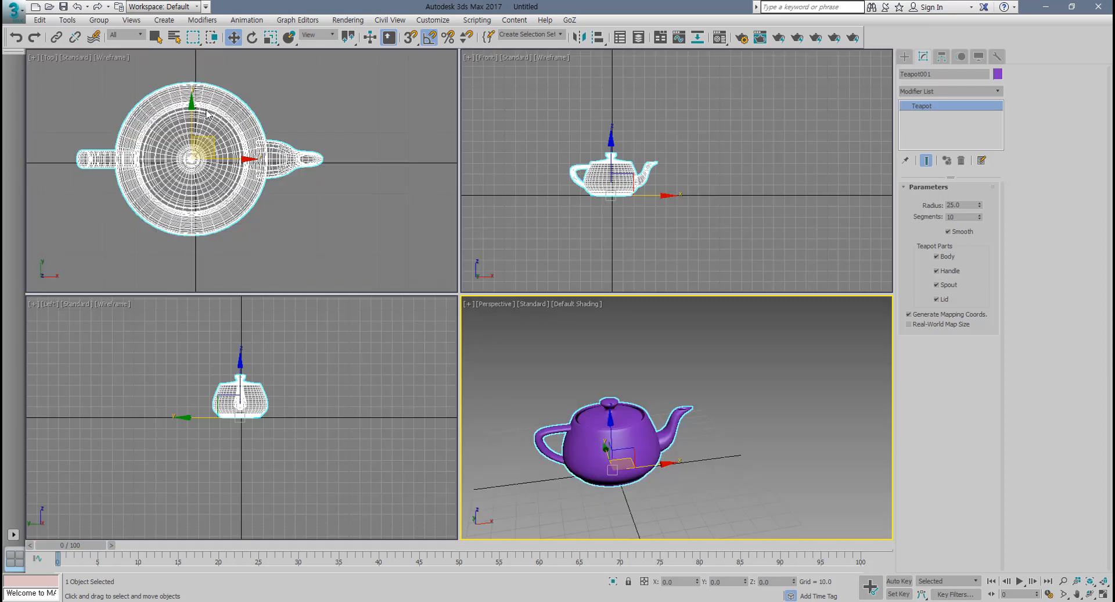
middle_drag(308, 290, 318, 278)
middle_drag(318, 339, 317, 365)
scroll(268, 410, up, 2)
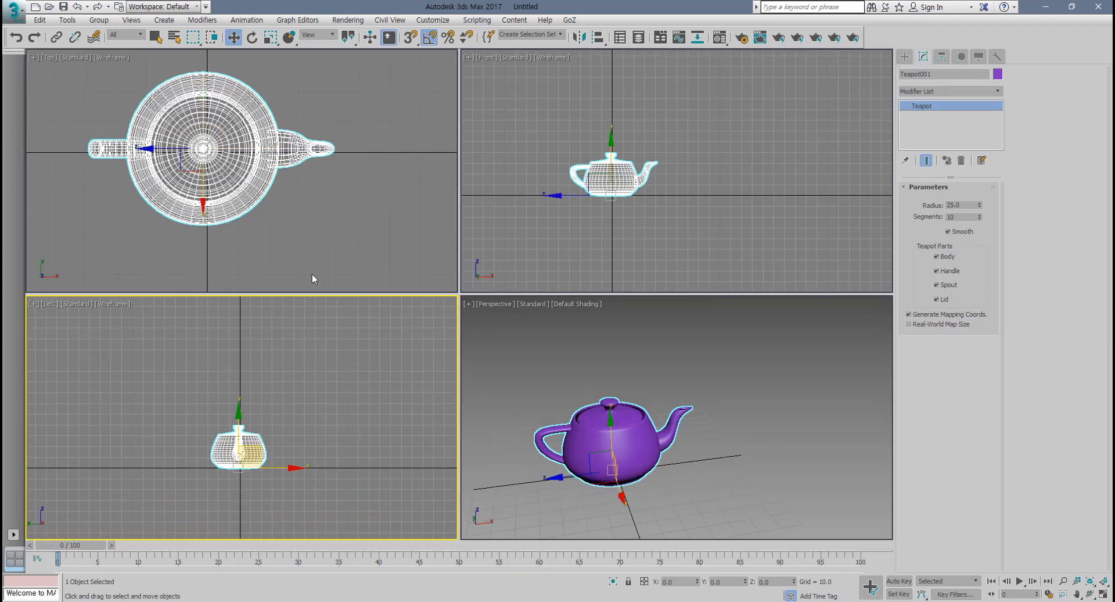
mouse_move(324, 211)
middle_down()
mouse_move(360, 214)
mouse_move(319, 223)
middle_up()
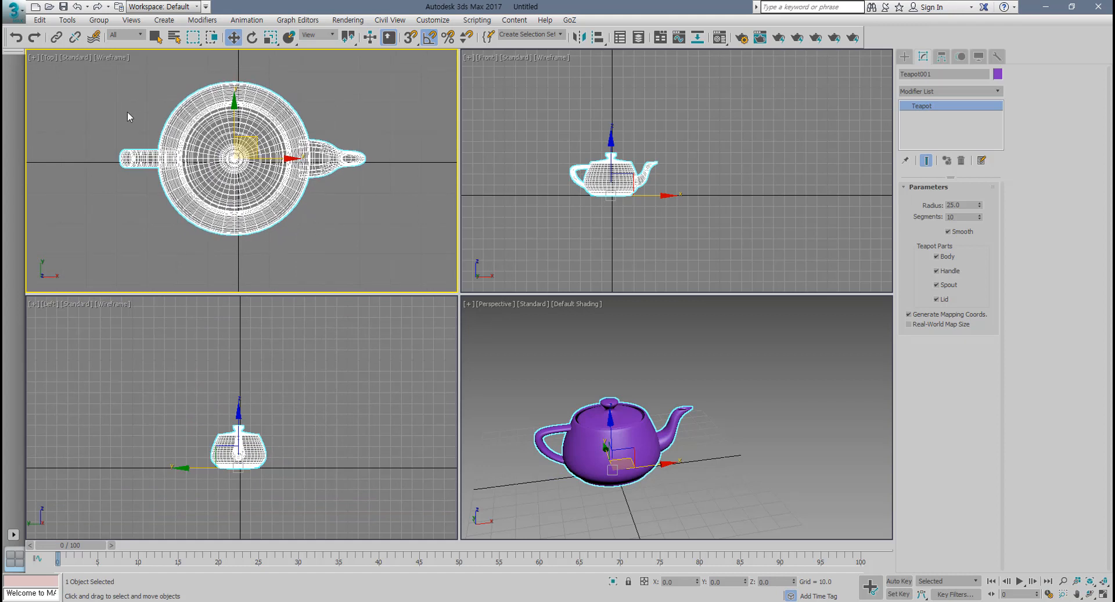
middle_drag(212, 154, 187, 173)
middle_drag(673, 413, 655, 414)
middle_drag(343, 214, 328, 217)
middle_drag(578, 237, 584, 239)
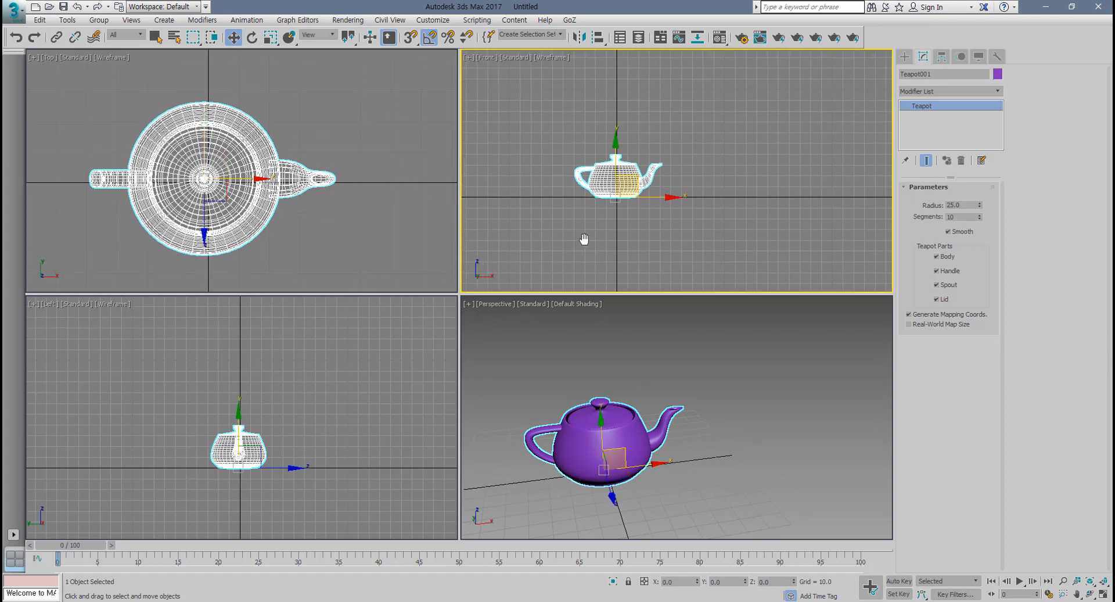
middle_drag(321, 389, 319, 393)
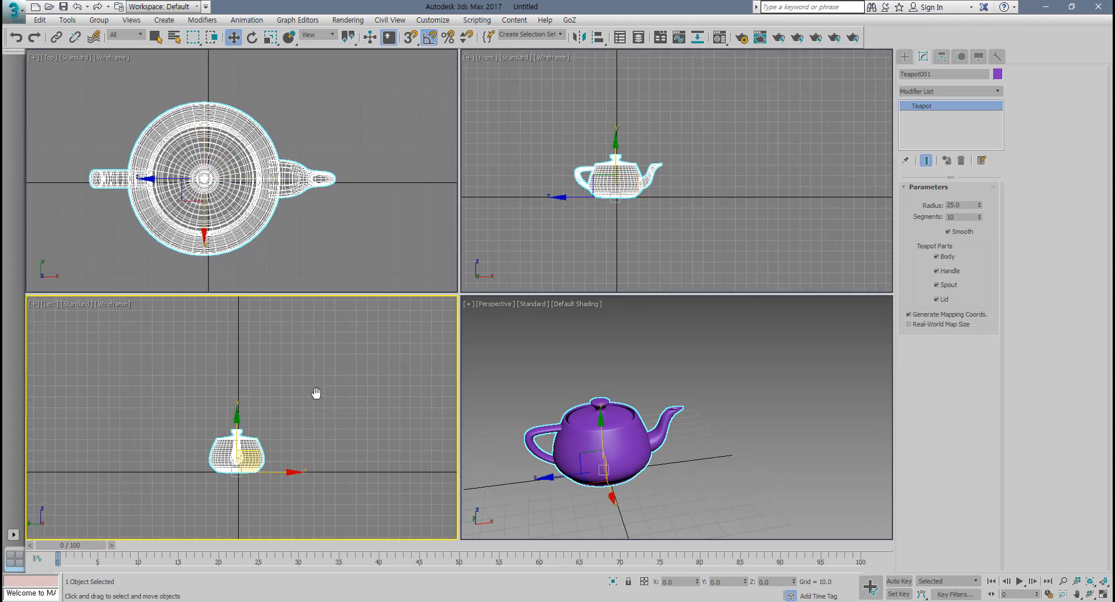
middle_drag(614, 209, 607, 216)
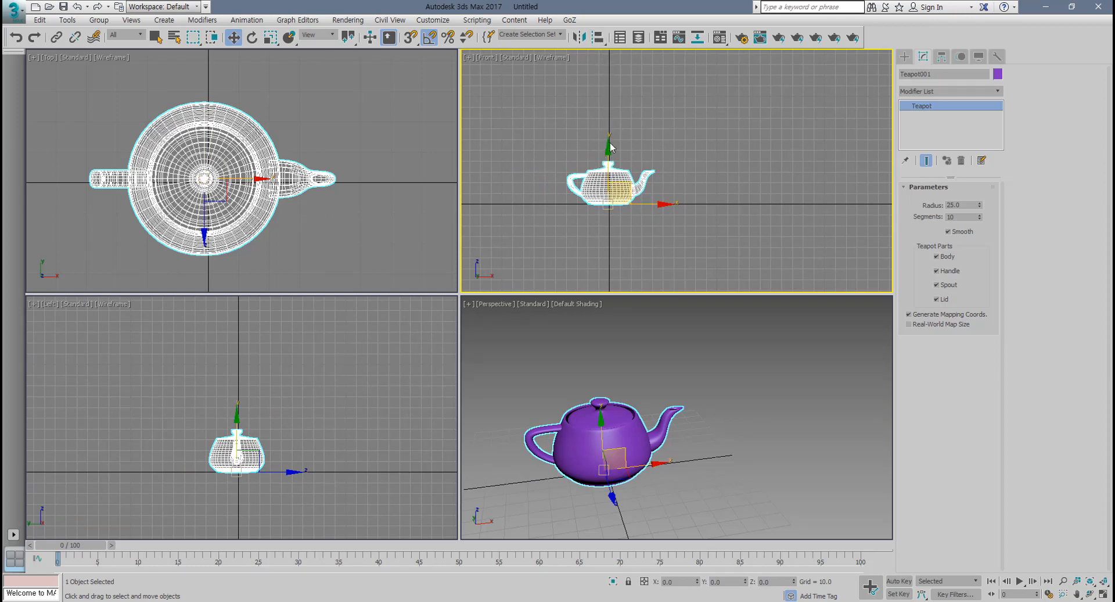
middle_drag(316, 219, 324, 219)
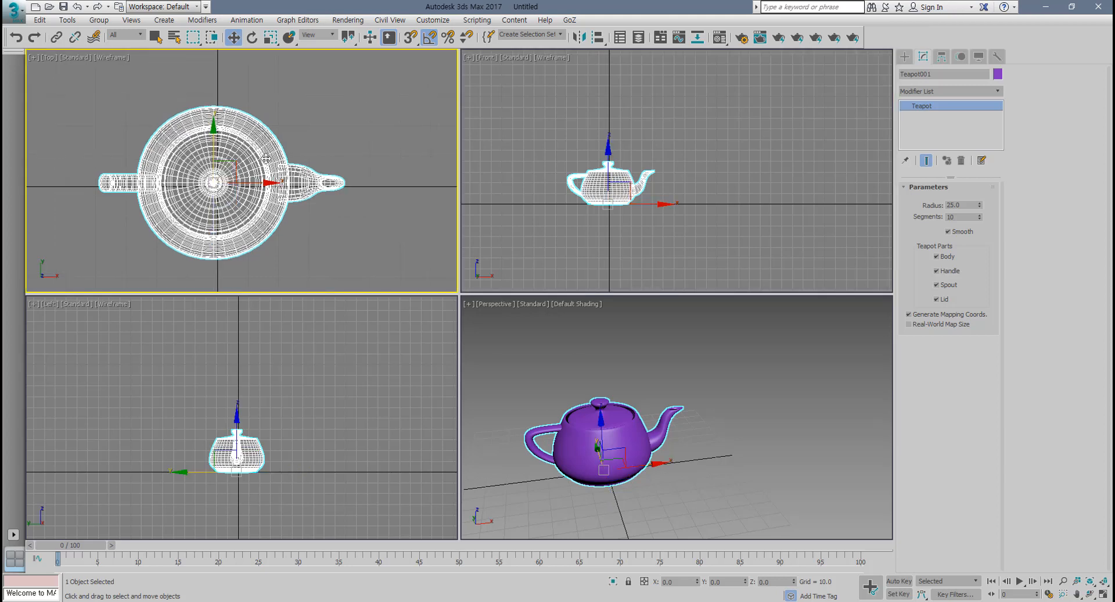
Examine the teapot and its move gizmo from several angles in the maximized Perspective view.
mouse_move(618, 449)
alt+middle_down()
mouse_move(568, 422)
mouse_move(605, 465)
alt+middle_up()
scroll(606, 450, up, 3)
key(alt+w)
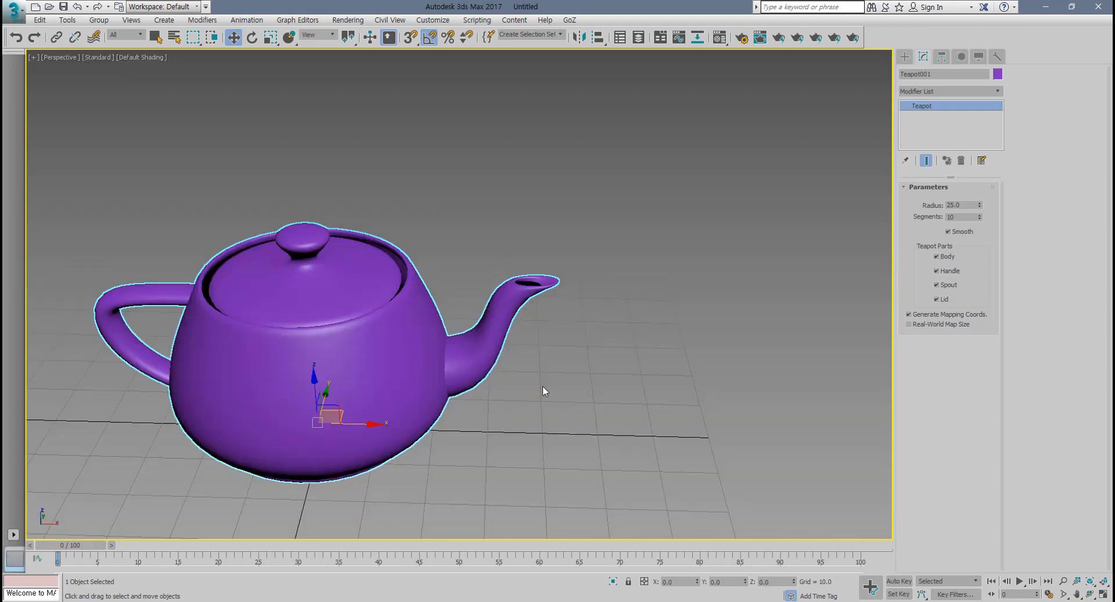
alt+middle_drag(323, 313, 290, 284)
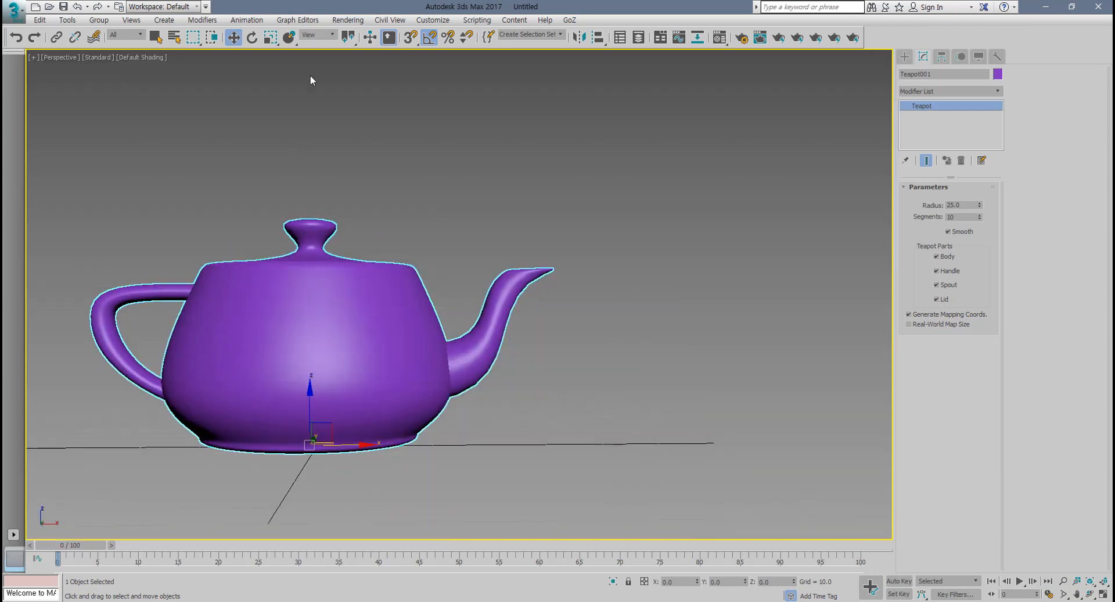
alt+middle_drag(320, 224, 274, 222)
key(alt+w)
mouse_move(585, 394)
middle_down()
mouse_move(605, 380)
mouse_move(595, 379)
middle_up()
key(alt+w)
middle_drag(313, 301, 329, 323)
scroll(293, 303, down, 3)
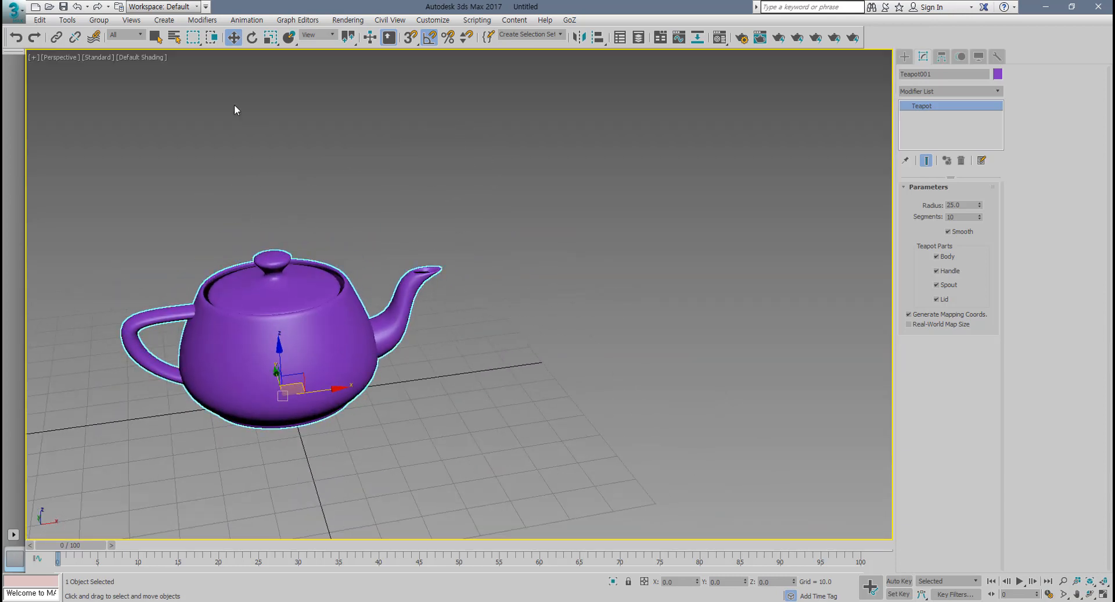
Start the Array command for the selected teapot and shift its dialog clear of the model.
click(68, 22)
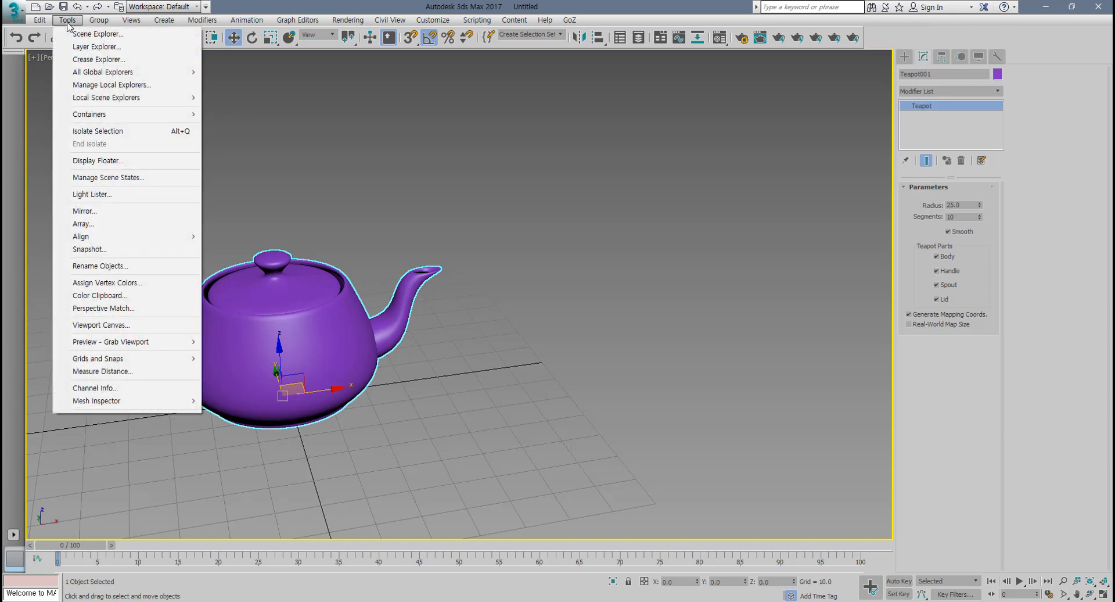
click(105, 228)
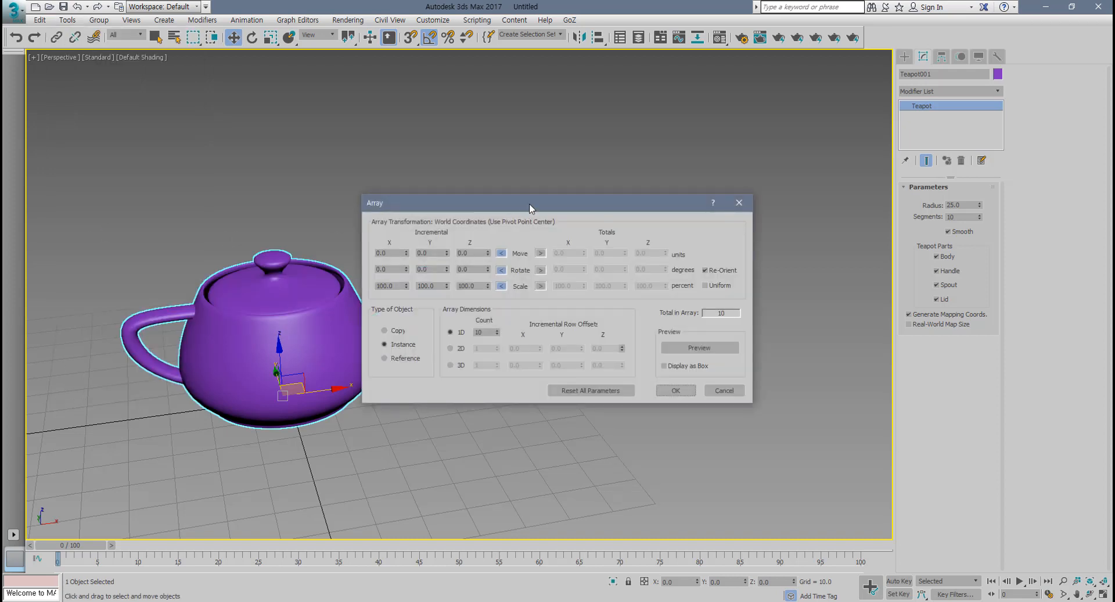
drag(529, 207, 537, 140)
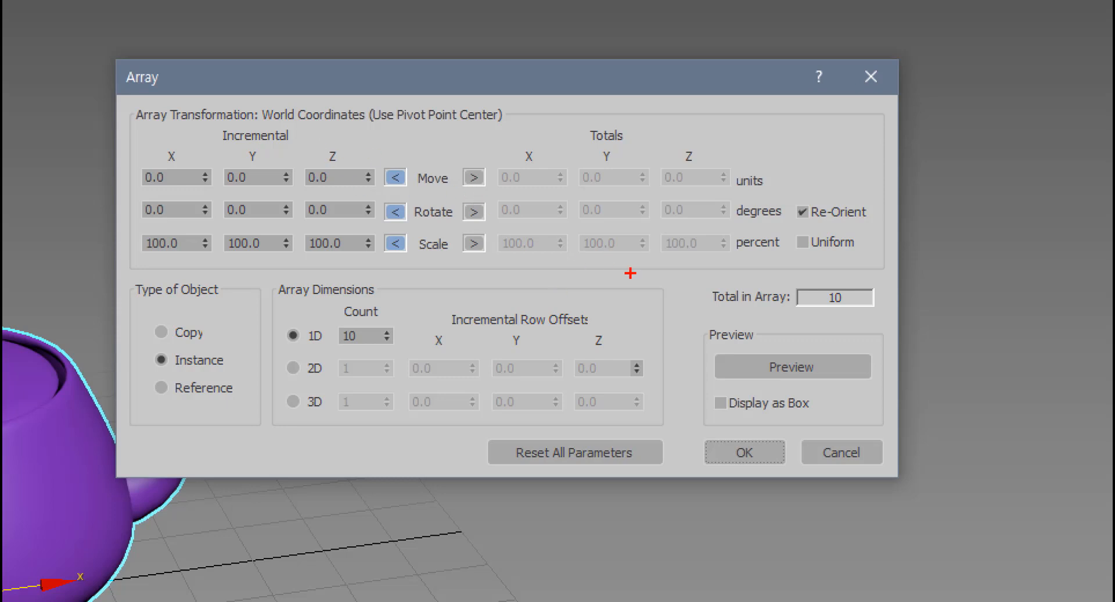
drag(436, 114, 440, 133)
drag(415, 194, 464, 189)
drag(413, 222, 473, 223)
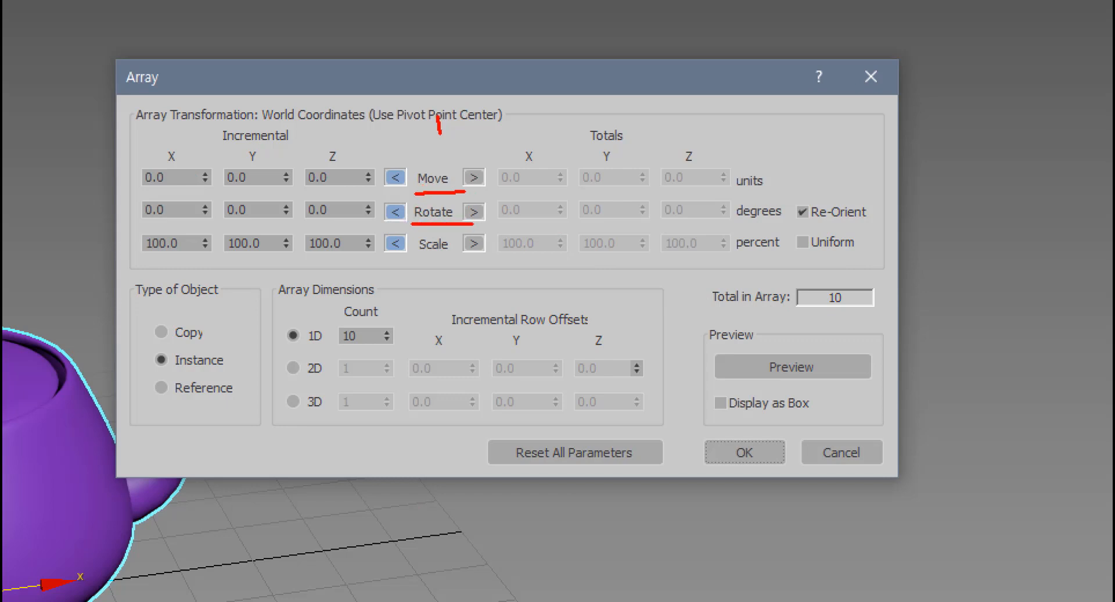
drag(413, 252, 479, 263)
drag(583, 145, 657, 146)
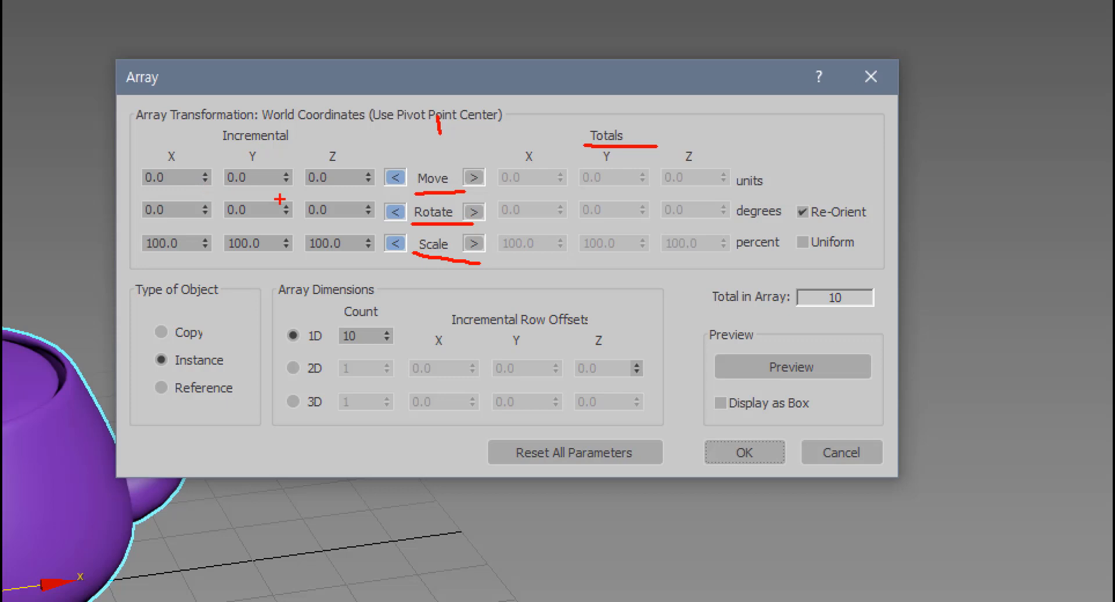
mouse_move(586, 155)
mouse_down()
mouse_move(594, 115)
mouse_move(638, 144)
mouse_move(580, 165)
mouse_up()
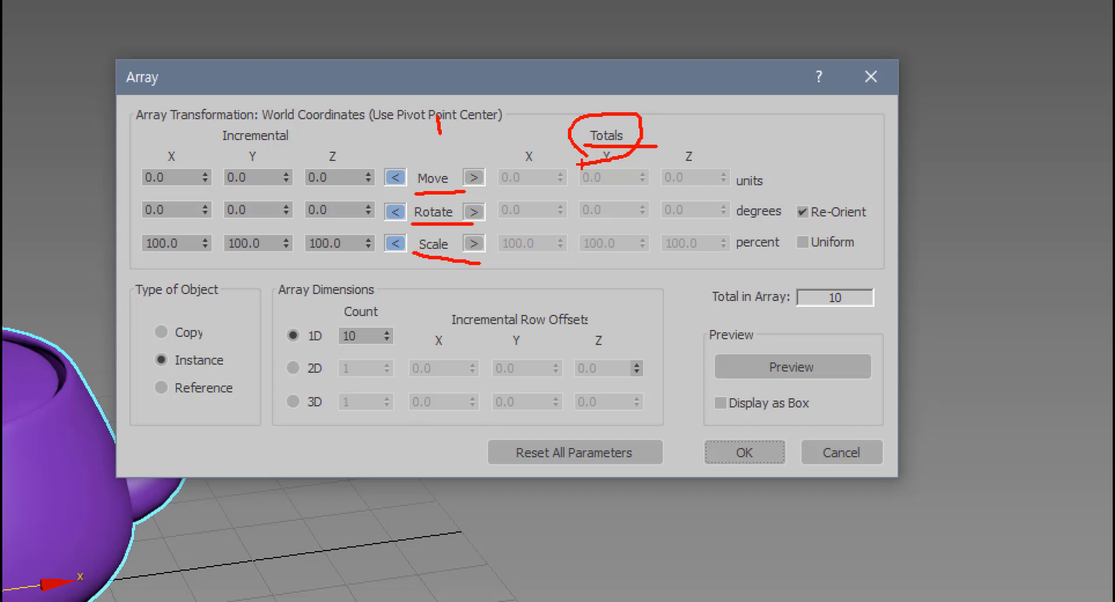
key(Escape)
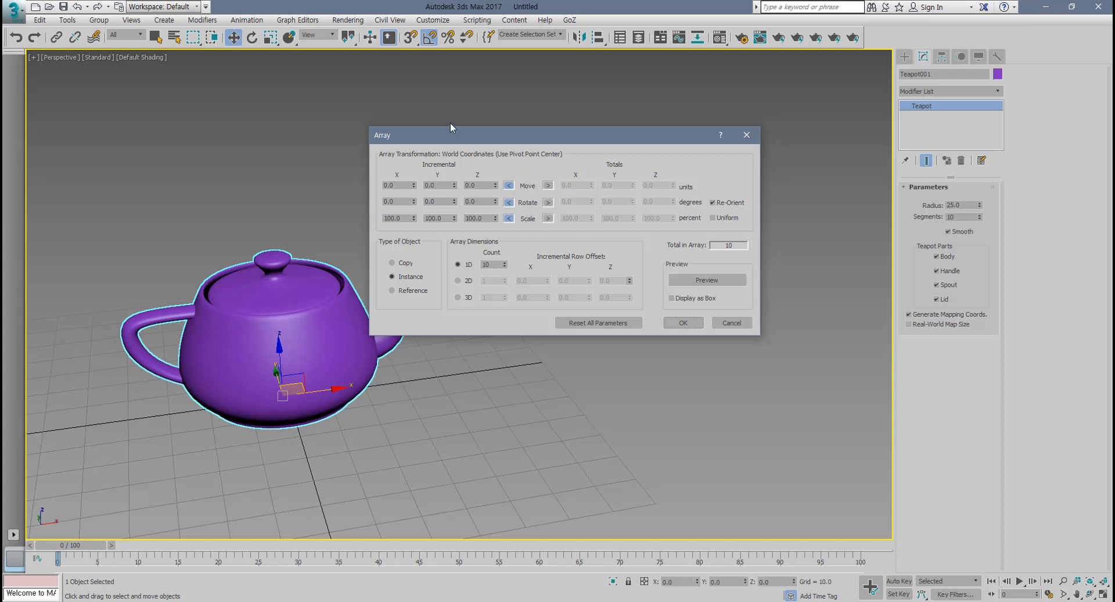
drag(450, 133, 477, 104)
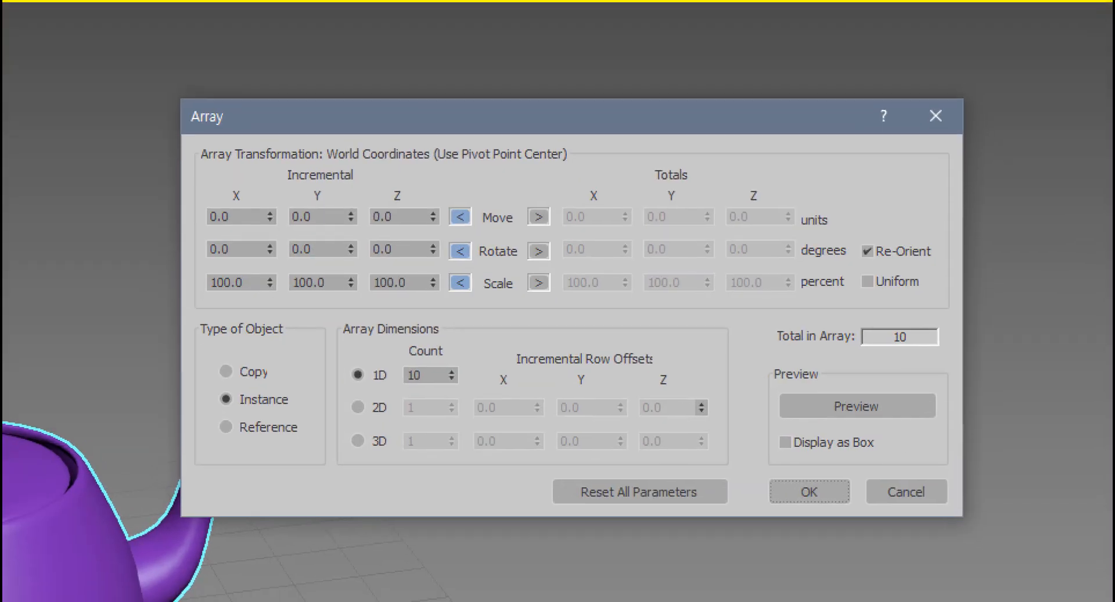
mouse_move(204, 223)
mouse_down()
mouse_move(410, 228)
mouse_move(453, 182)
mouse_move(297, 171)
mouse_move(203, 174)
mouse_move(188, 237)
mouse_move(248, 219)
mouse_move(434, 226)
mouse_up()
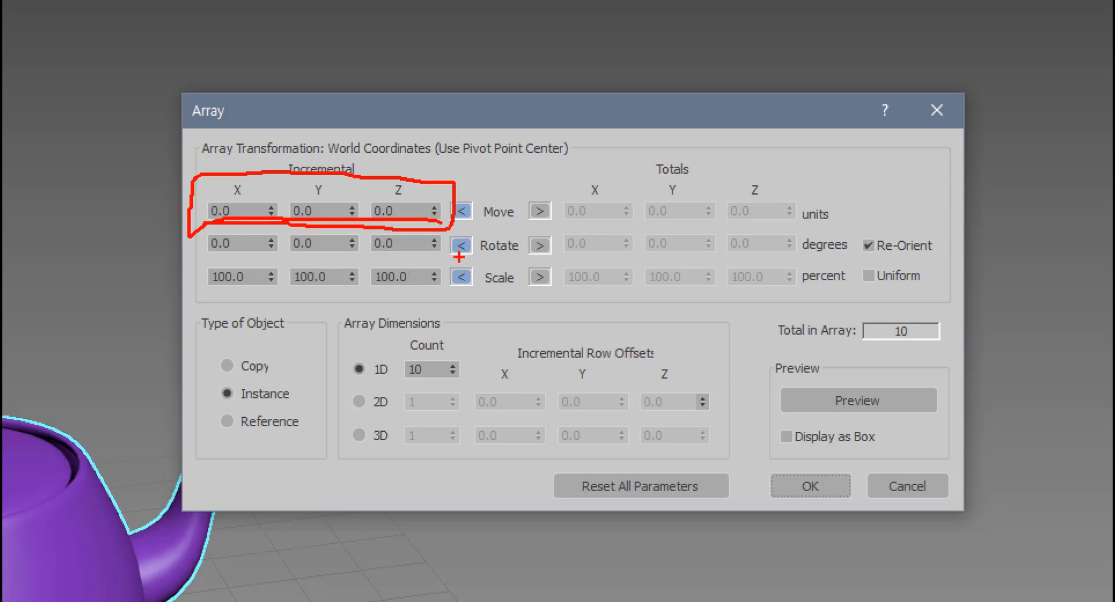
mouse_move(439, 246)
mouse_down()
mouse_move(192, 257)
mouse_move(231, 225)
mouse_move(443, 226)
mouse_move(456, 253)
mouse_move(383, 259)
mouse_up()
drag(193, 295, 447, 293)
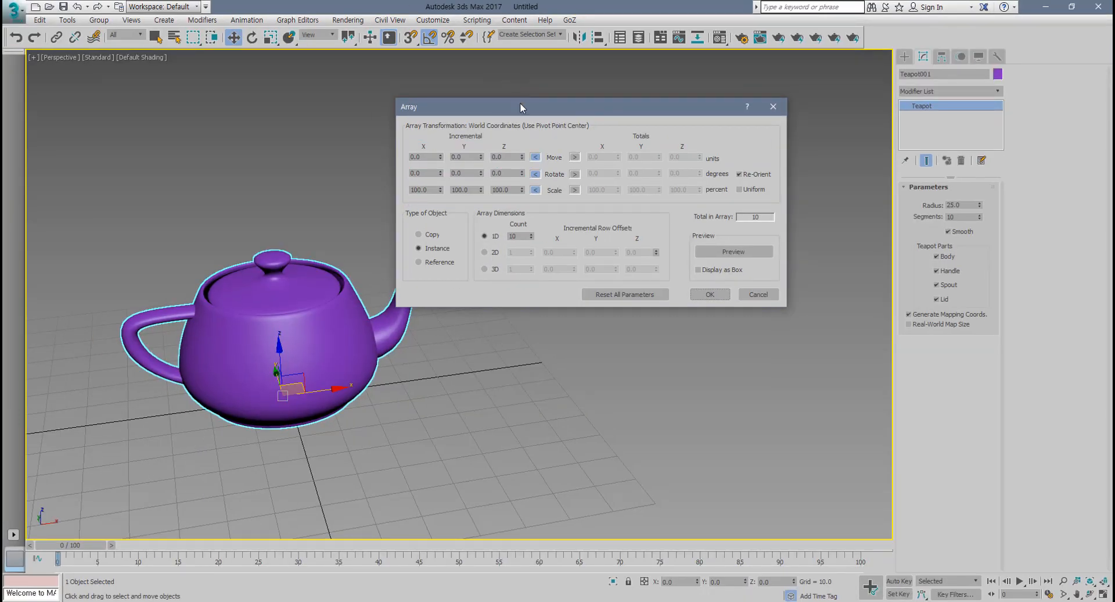
Set the array's incremental X move to 100 units and turn on the preview of the teapot instances.
drag(520, 105, 568, 95)
double_click(479, 148)
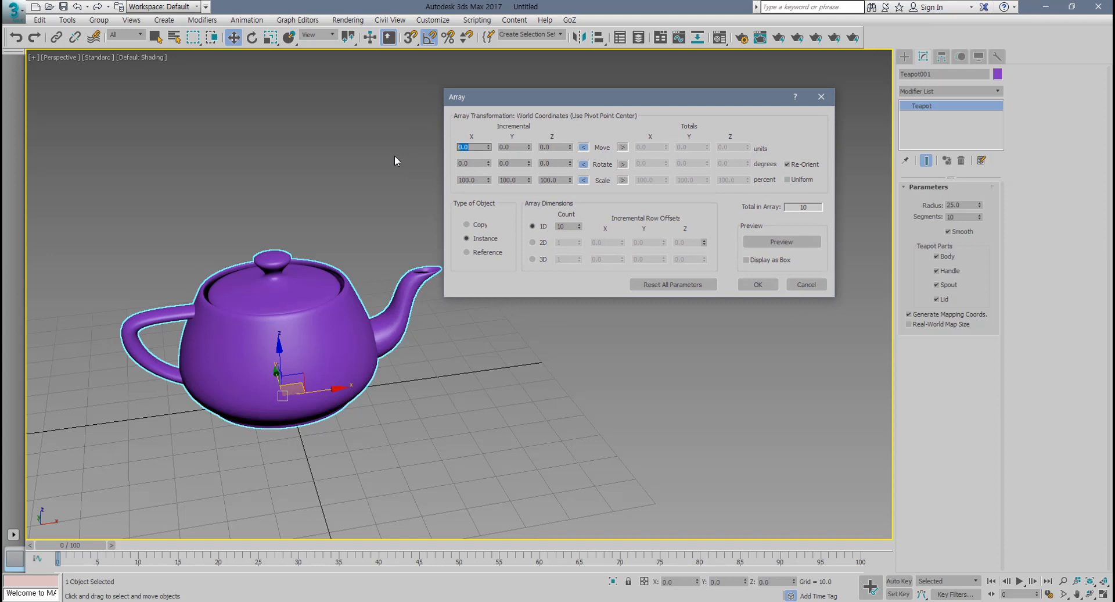
text(100)
key(Return)
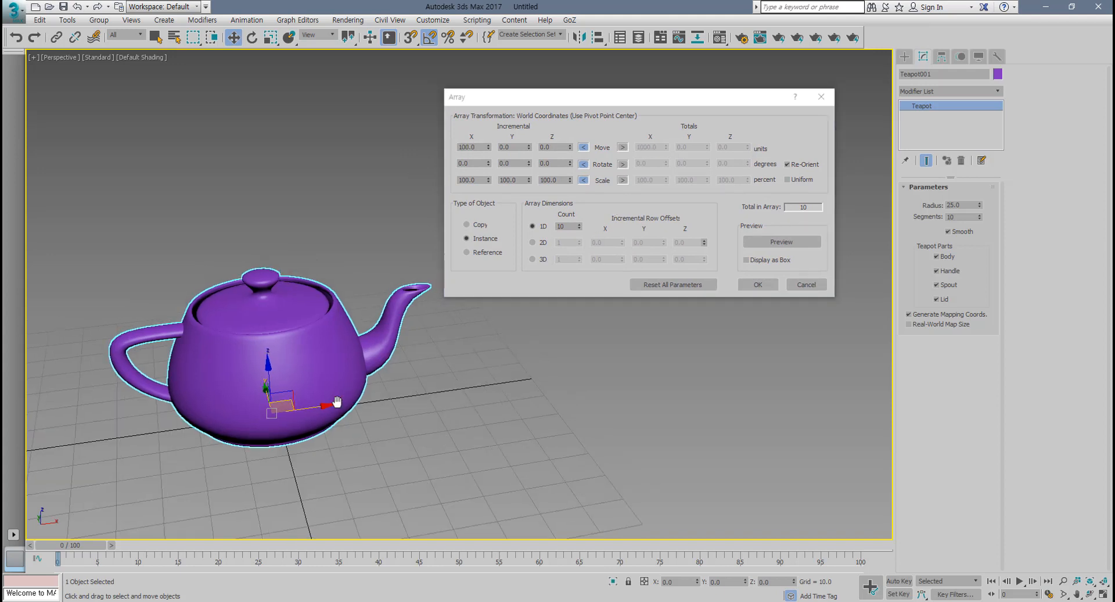
double_click(558, 226)
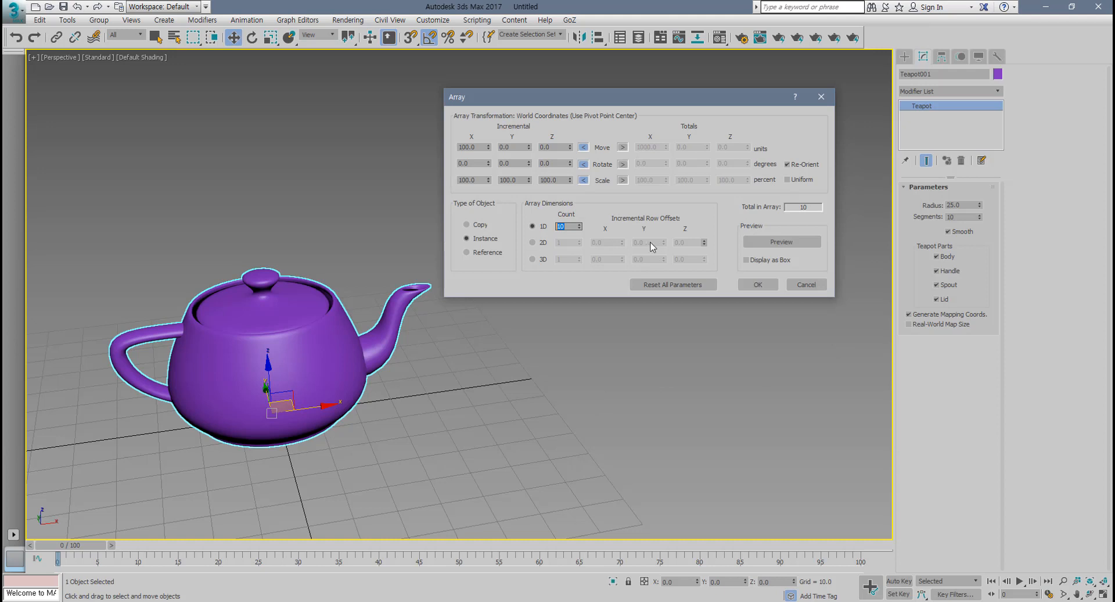
click(782, 241)
scroll(386, 428, down, 5)
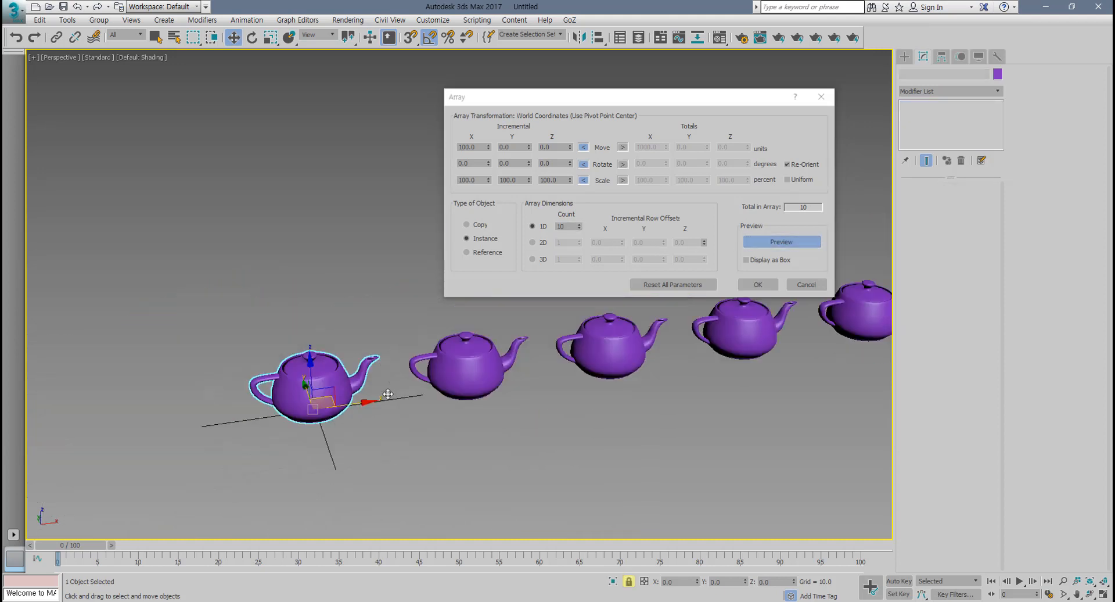
scroll(388, 394, down, 5)
middle_drag(388, 395, 267, 405)
scroll(265, 415, up, 3)
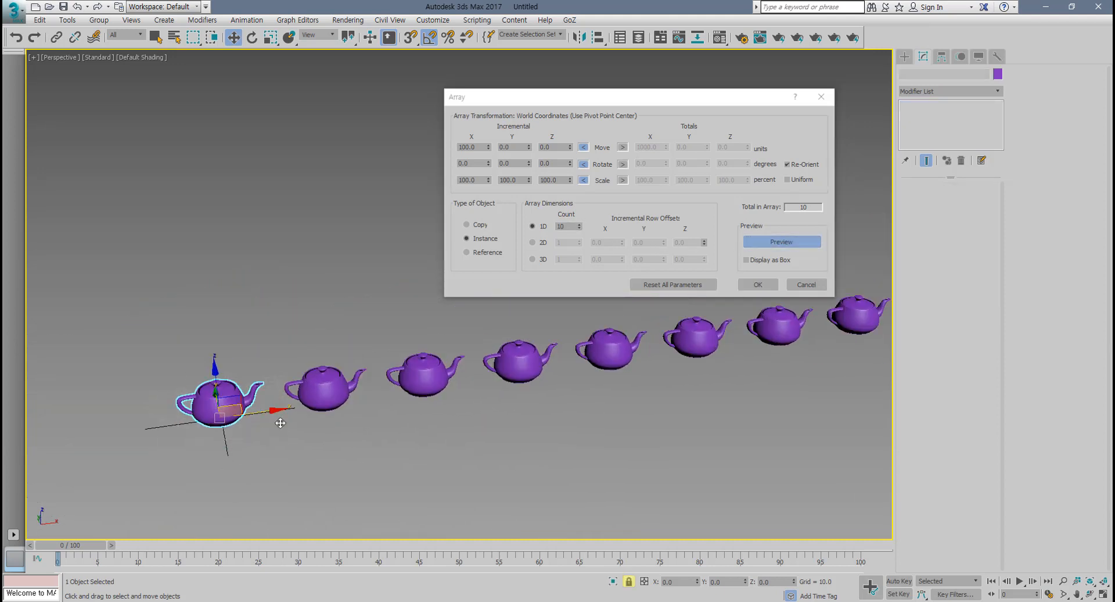
middle_drag(590, 368, 582, 381)
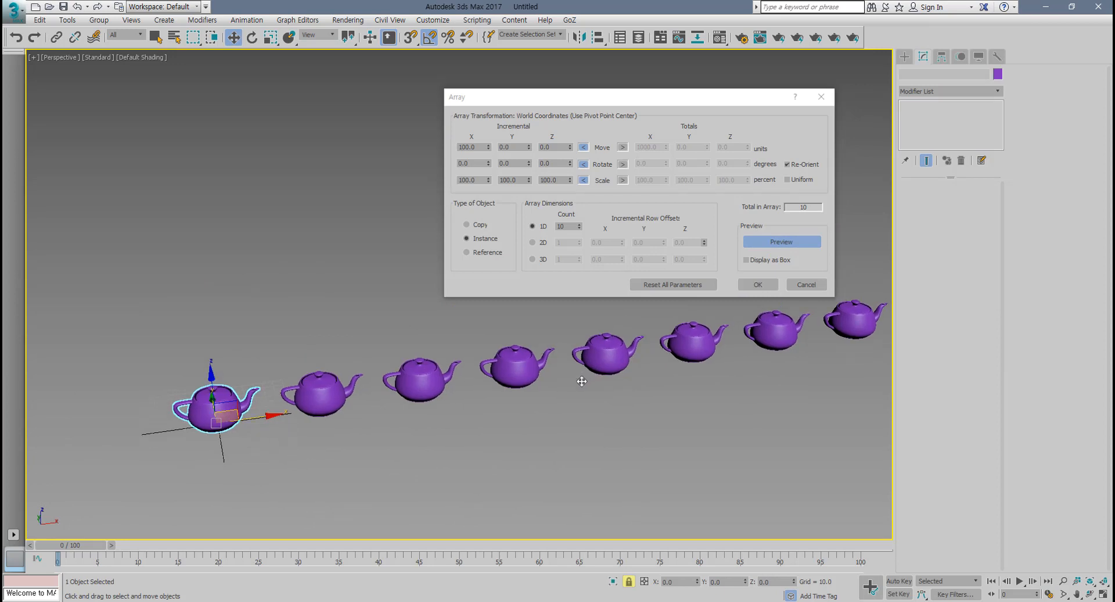
Try incremental X moves of 50 and 10 units for the previewed teapot array.
click(482, 147)
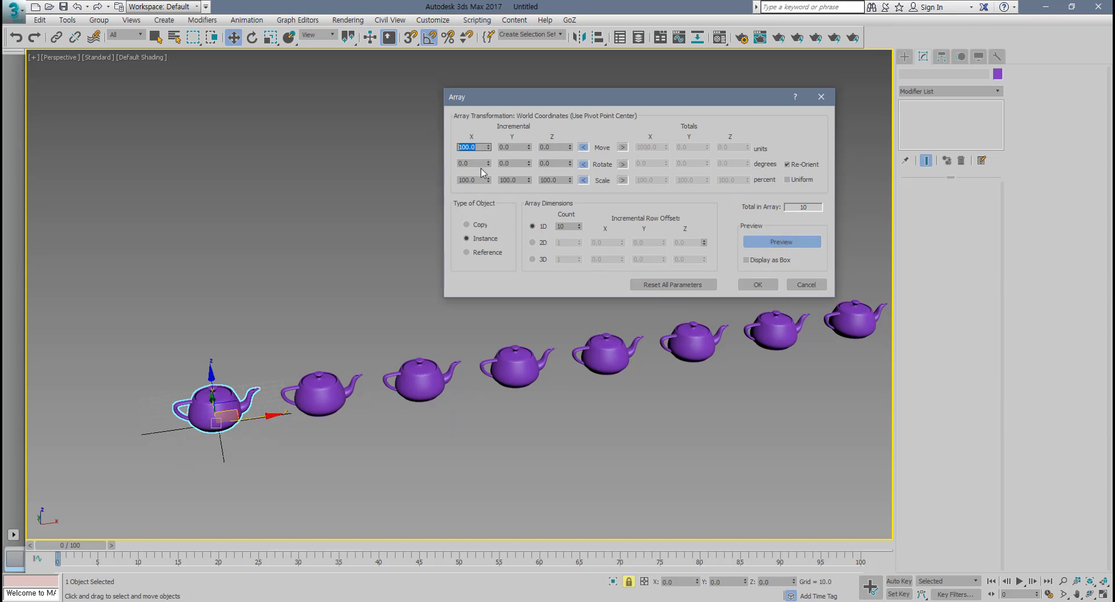
text(50)
key(Return)
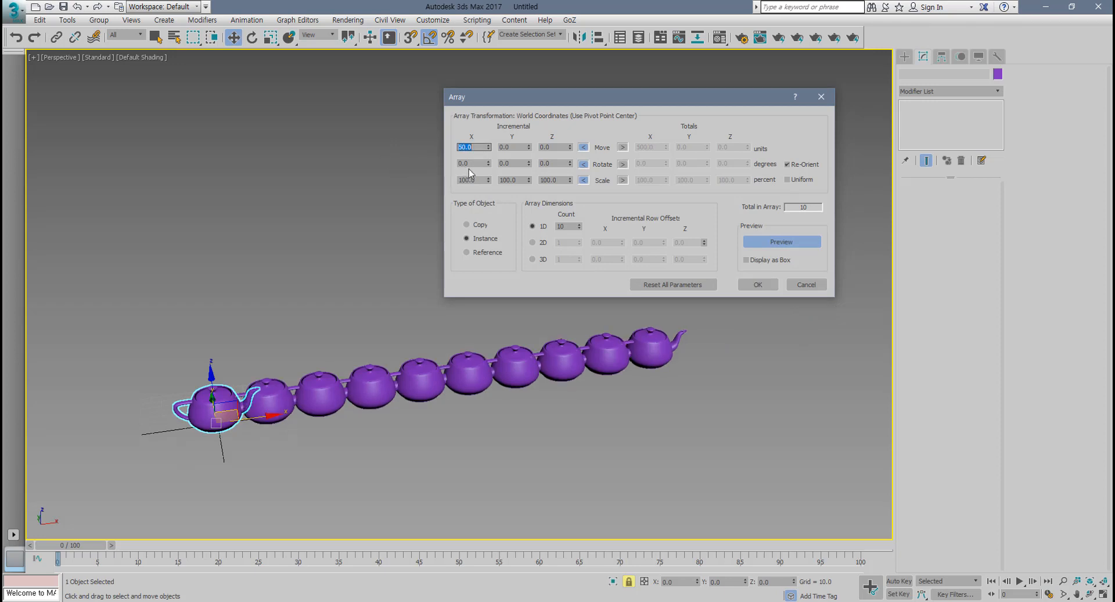
text(10)
key(Return)
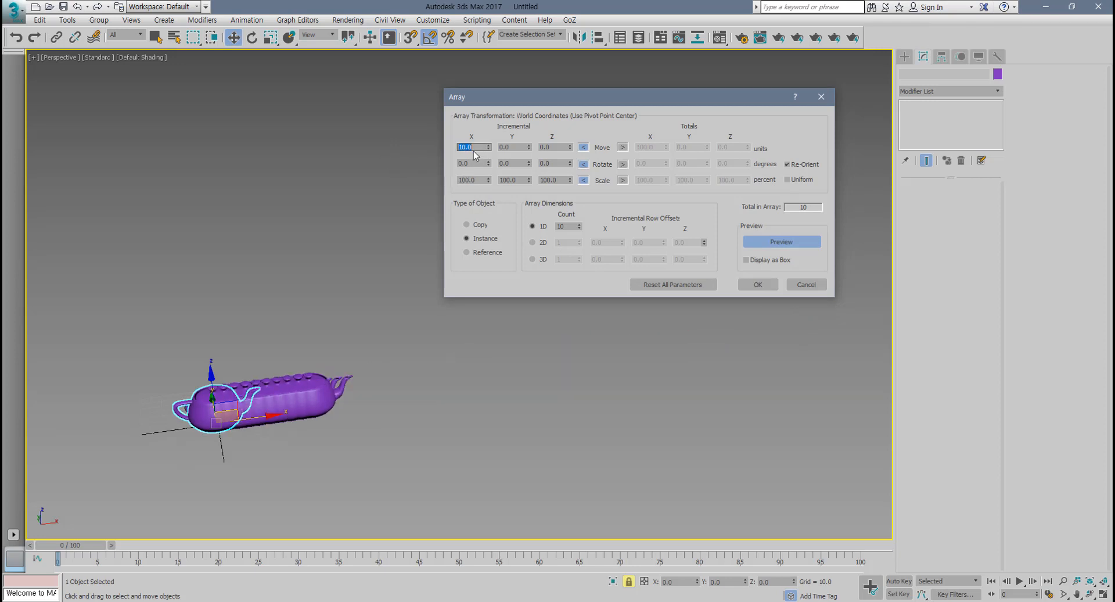
Try an incremental X move of 200 units and check the spacing along the whole teapot row.
text(200)
key(Return)
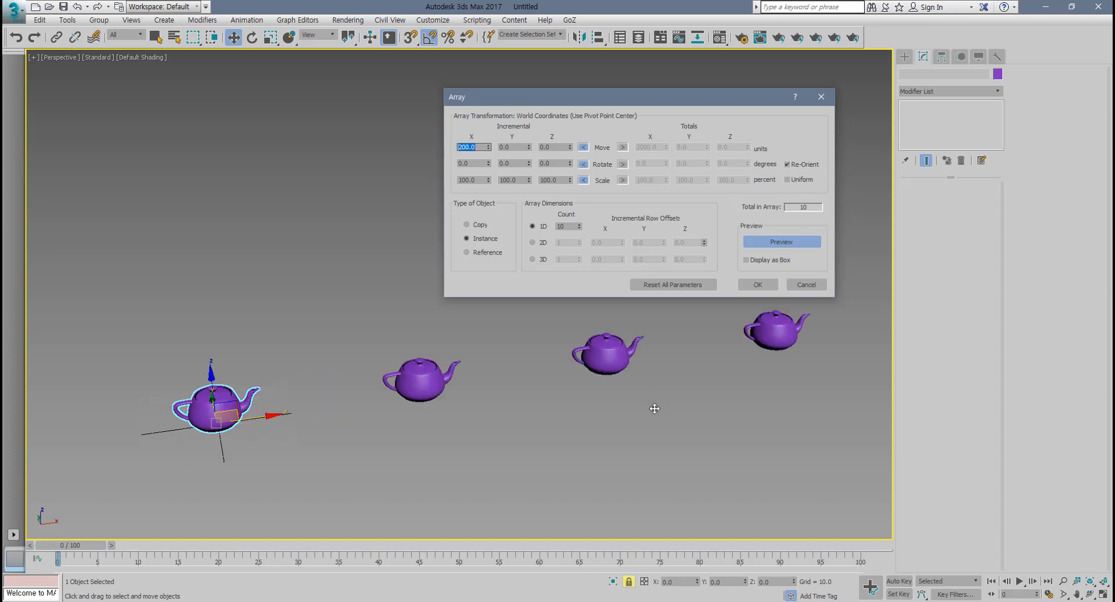
middle_drag(655, 410, 526, 421)
scroll(468, 447, down, 6)
middle_drag(468, 447, 253, 436)
scroll(280, 425, up, 2)
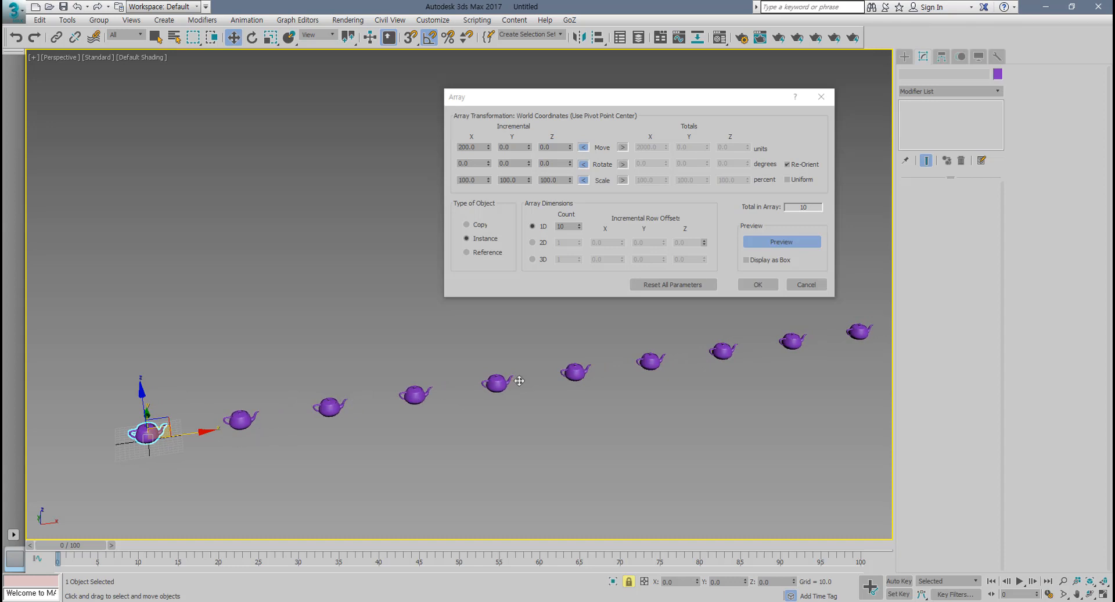
middle_drag(444, 404, 497, 395)
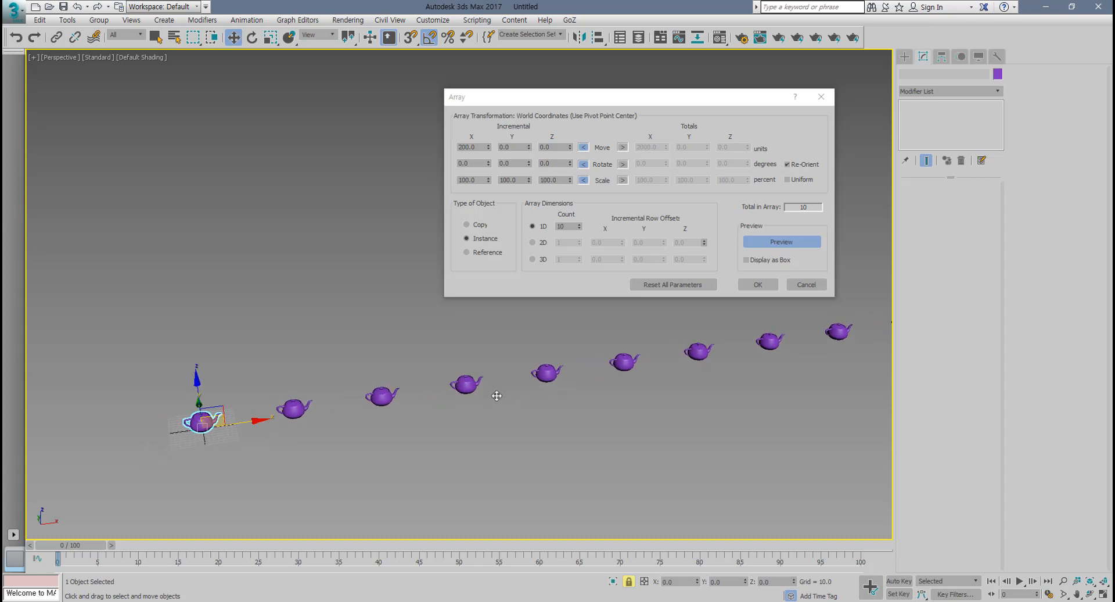
Set the array's incremental X move to 80 units.
double_click(482, 147)
text(8)
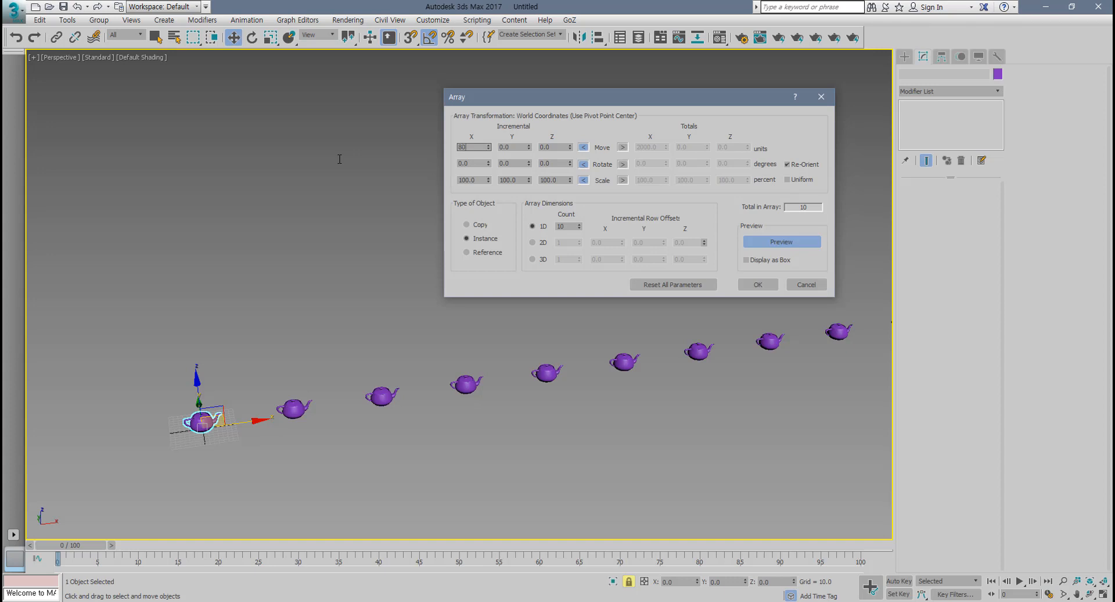
text(0)
key(Return)
middle_drag(296, 418, 311, 446)
scroll(340, 423, up, 4)
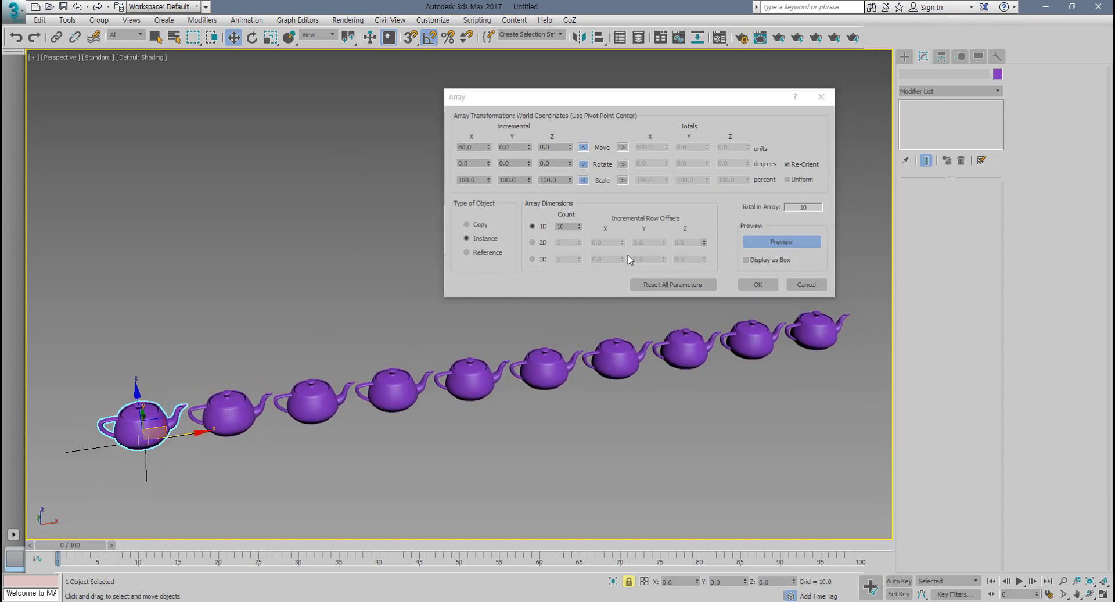
Review the array's 1D count and incremental move settings against the previewed teapot row, viewed from above.
drag(574, 227, 553, 227)
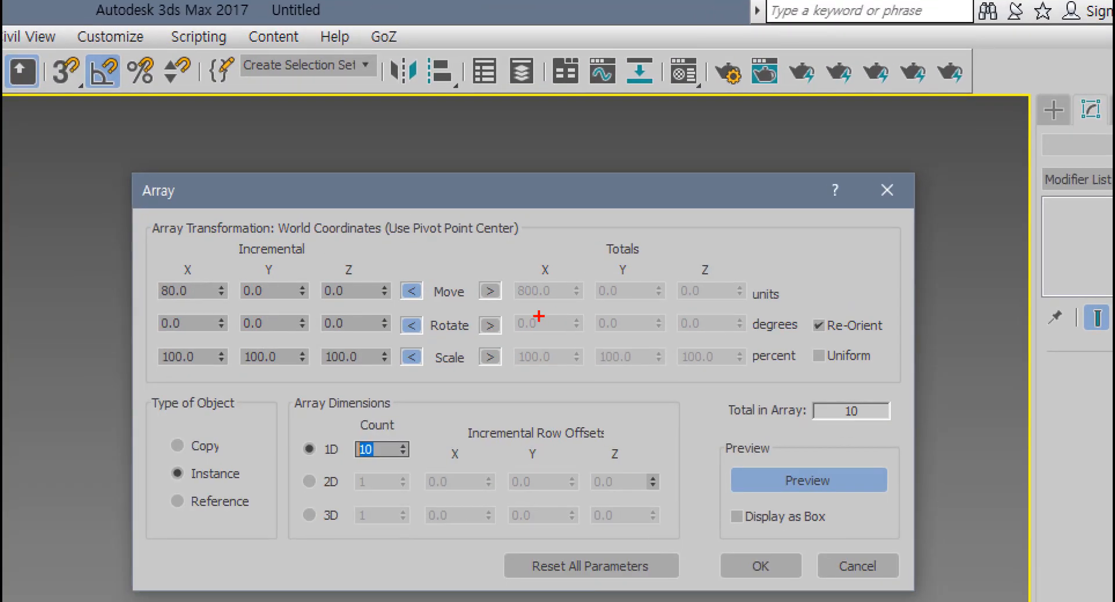
drag(633, 152, 646, 156)
mouse_move(511, 303)
mouse_down()
mouse_move(567, 276)
mouse_move(539, 308)
mouse_up()
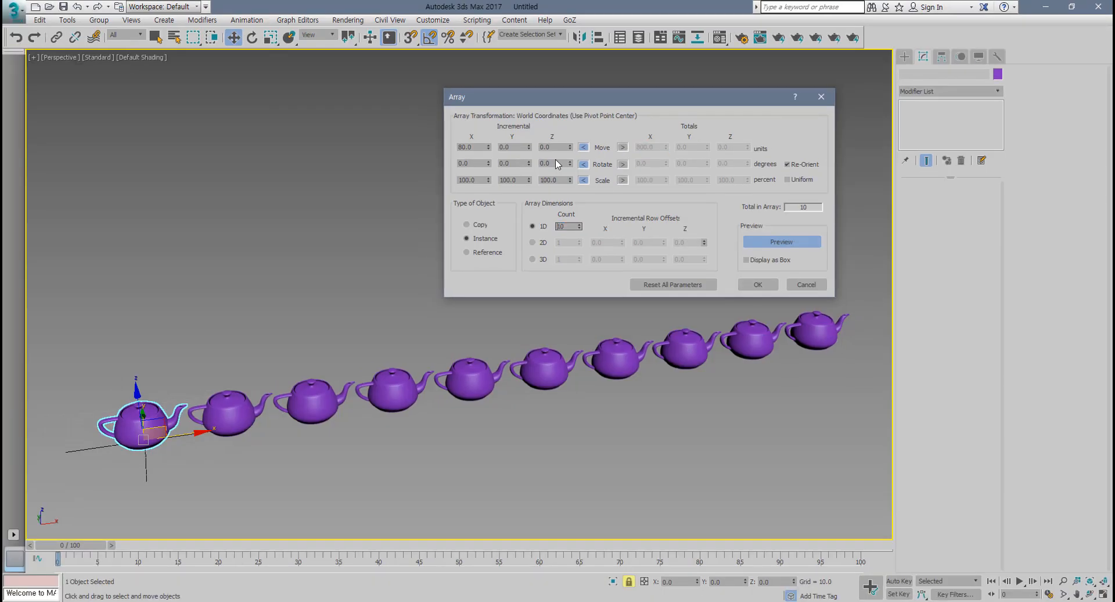
click(499, 147)
drag(474, 147, 453, 147)
middle_drag(223, 406, 228, 432)
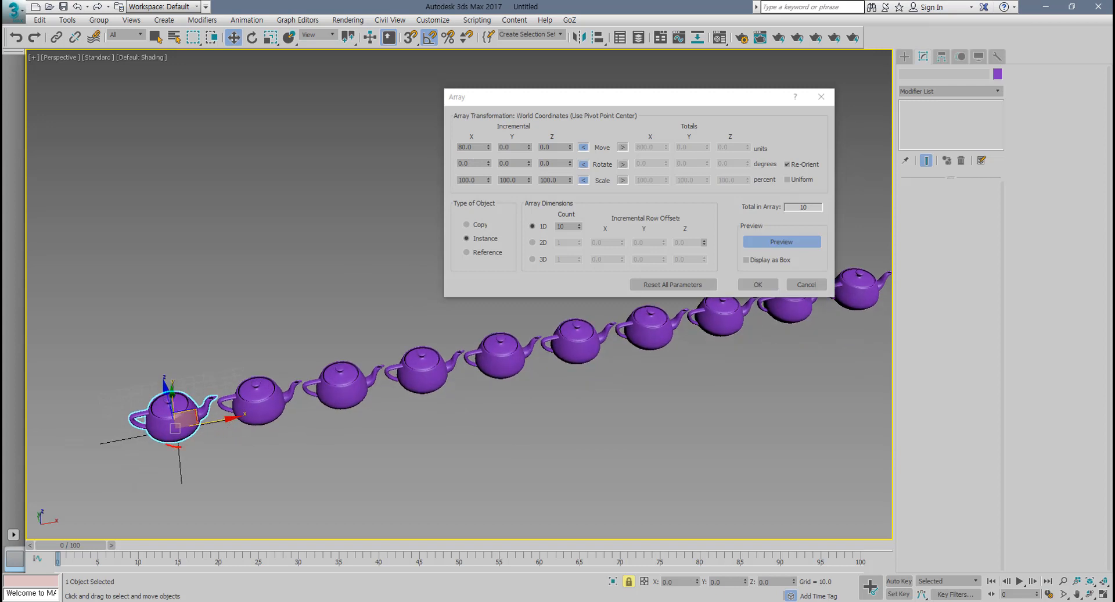
mouse_move(174, 446)
mouse_down()
mouse_move(258, 433)
mouse_move(242, 346)
mouse_move(254, 350)
mouse_move(232, 352)
mouse_up()
key(Escape)
mouse_move(278, 368)
alt+middle_down()
mouse_move(269, 425)
mouse_move(257, 430)
alt+middle_up()
middle_drag(126, 245, 143, 248)
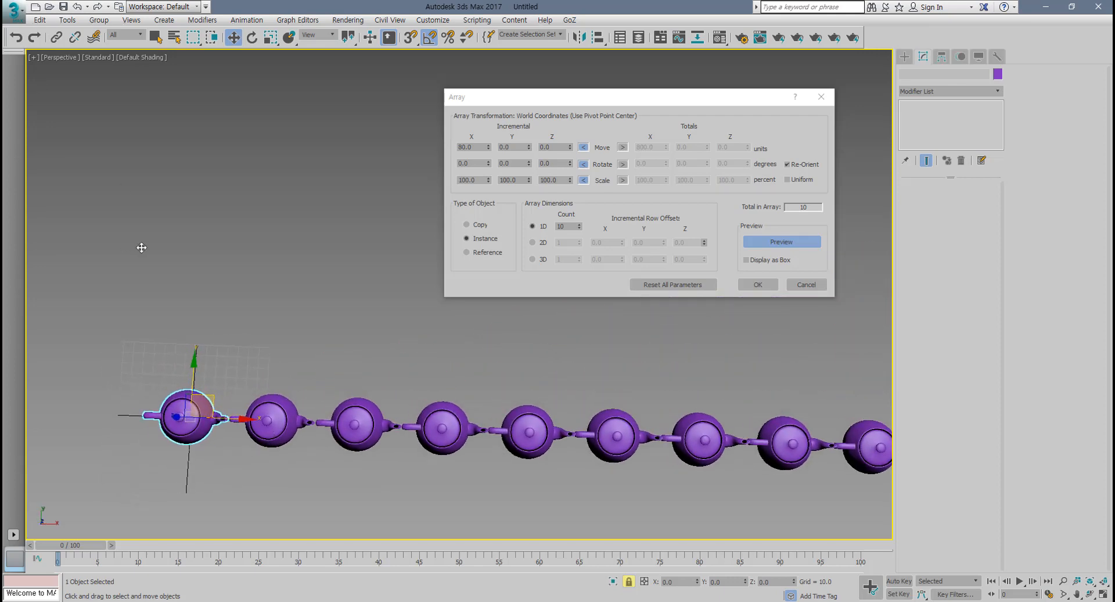
Examine the previewed teapot row and its X and Y directions in the maximized Top viewport.
key(alt+w)
scroll(200, 183, down, 5)
middle_drag(200, 186, 168, 204)
key(alt+w)
scroll(175, 200, down, 6)
middle_drag(189, 265, 148, 385)
scroll(244, 335, up, 4)
middle_drag(238, 337, 283, 356)
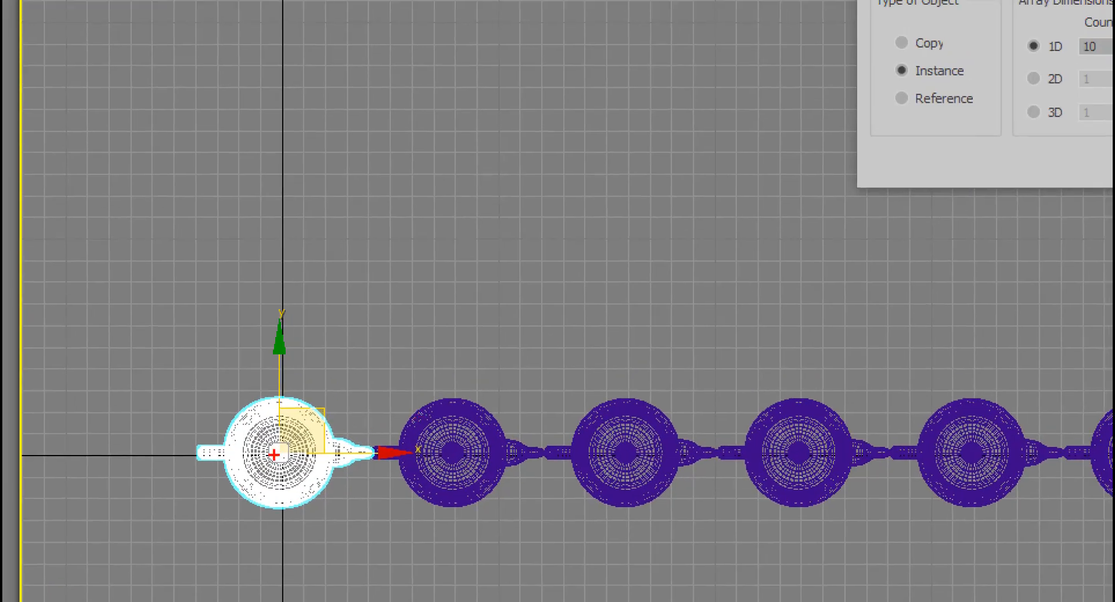
mouse_move(253, 455)
mouse_down()
mouse_move(332, 481)
mouse_move(453, 457)
mouse_move(456, 473)
mouse_move(462, 230)
mouse_move(438, 255)
mouse_move(499, 264)
mouse_move(447, 252)
mouse_move(468, 255)
mouse_move(479, 232)
mouse_up()
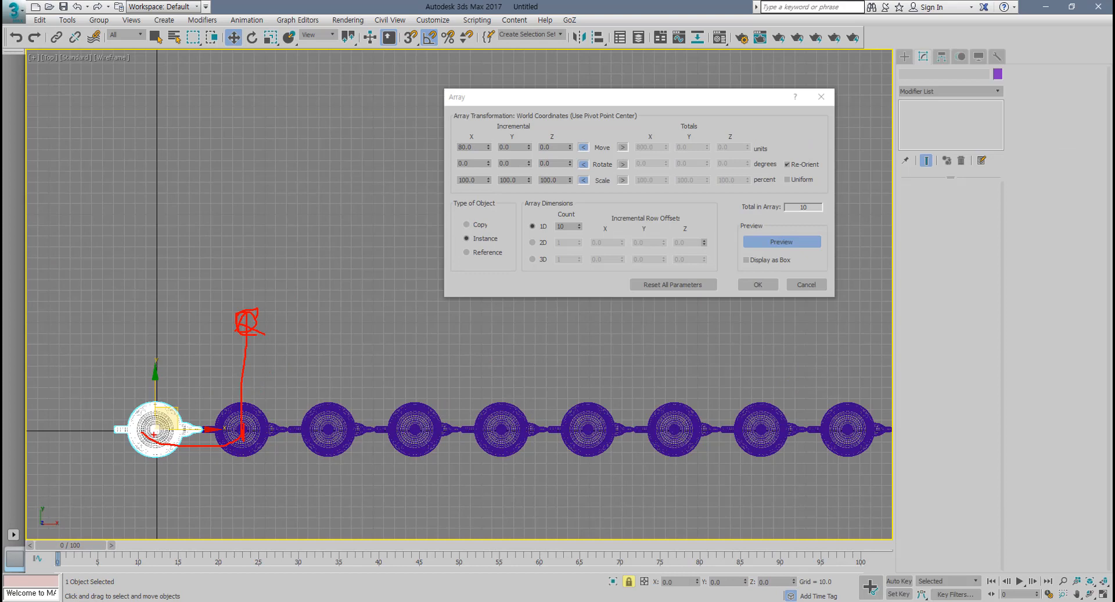
mouse_move(155, 433)
shift+mouse_down()
mouse_move(450, 118)
mouse_move(500, 80)
shift+mouse_up()
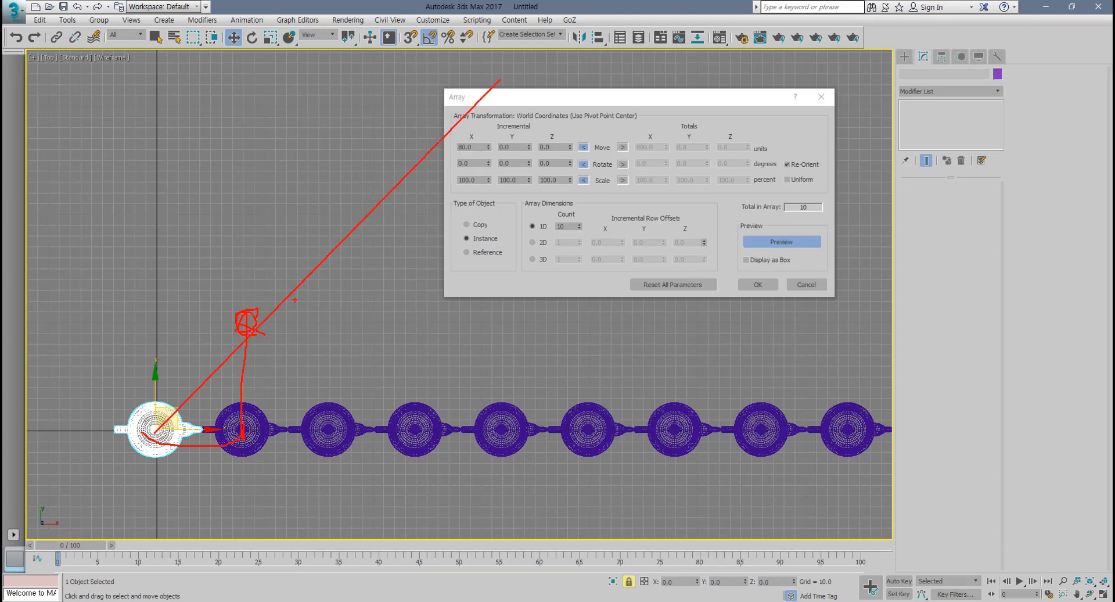
key(Escape)
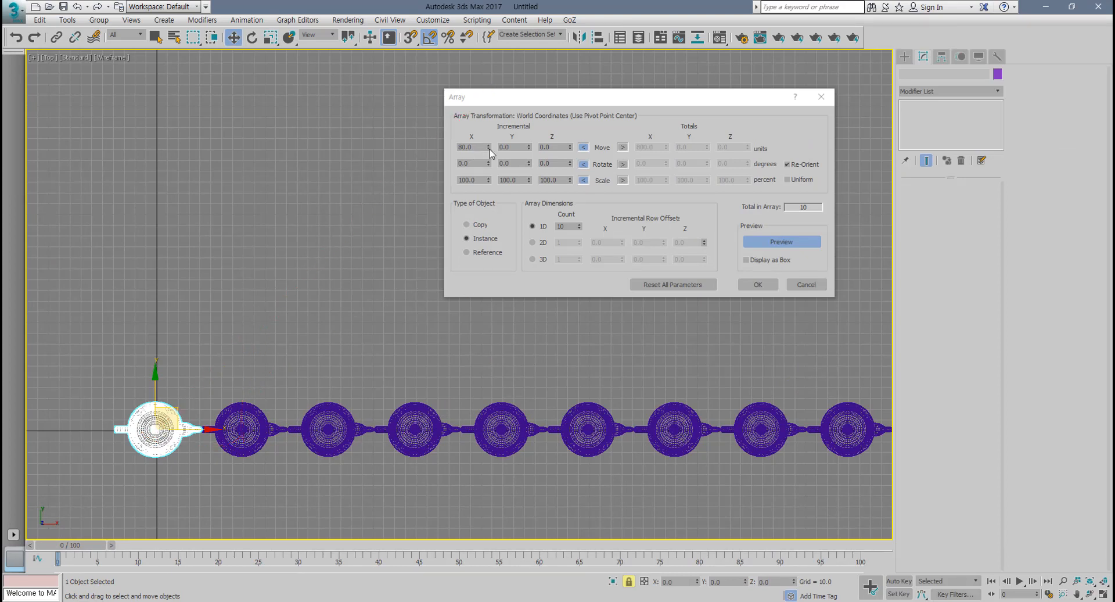
Set the array's incremental Y move to 80 units so the teapots run diagonally.
double_click(511, 147)
text(80)
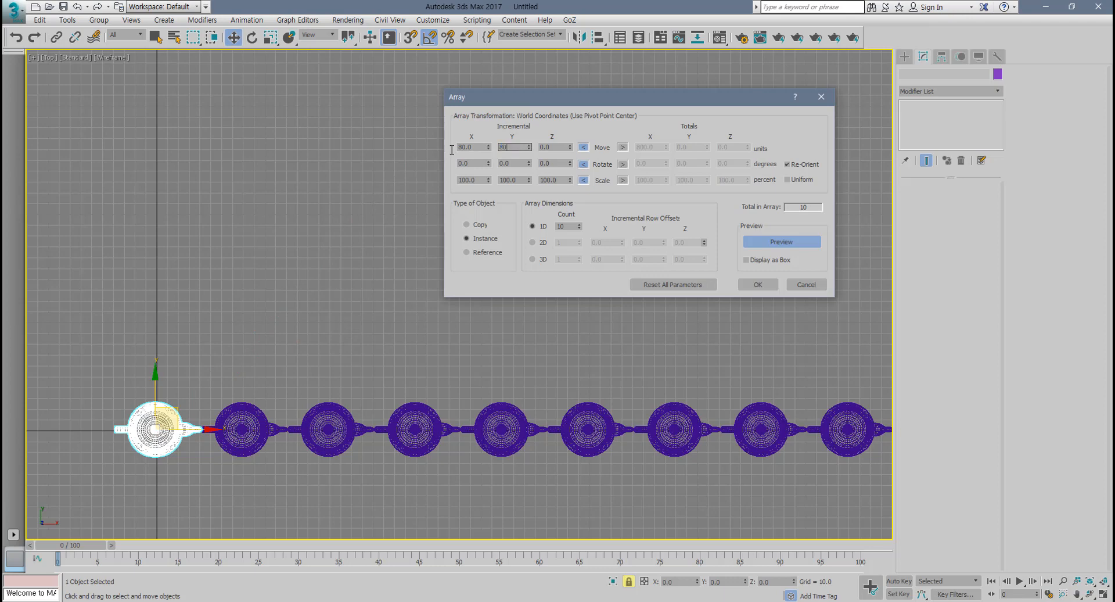
key(Return)
scroll(328, 323, down, 3)
middle_drag(296, 367, 232, 392)
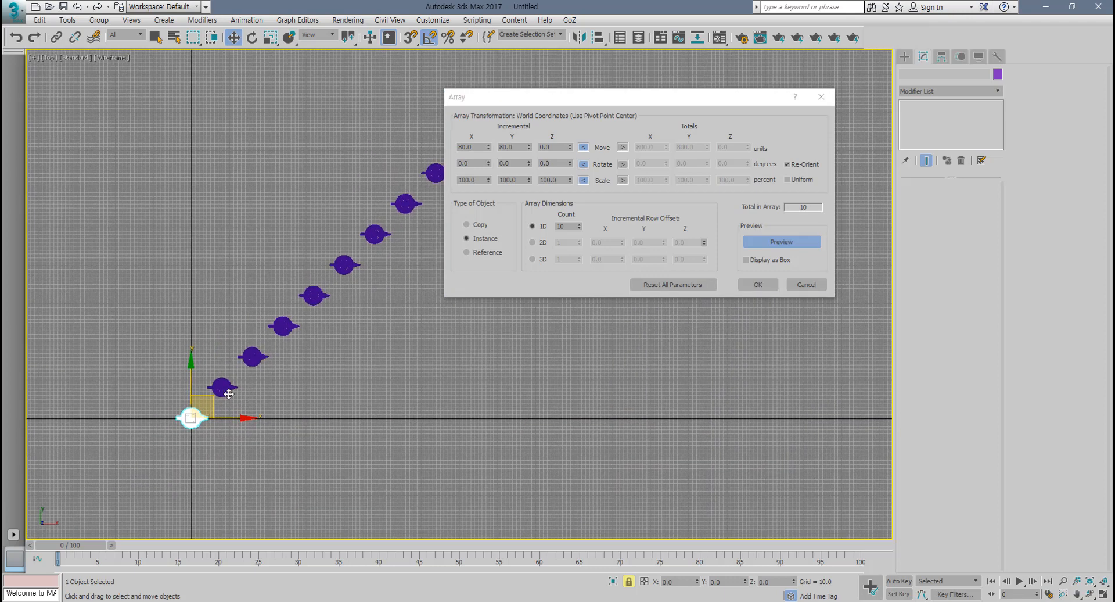
scroll(280, 342, up, 2)
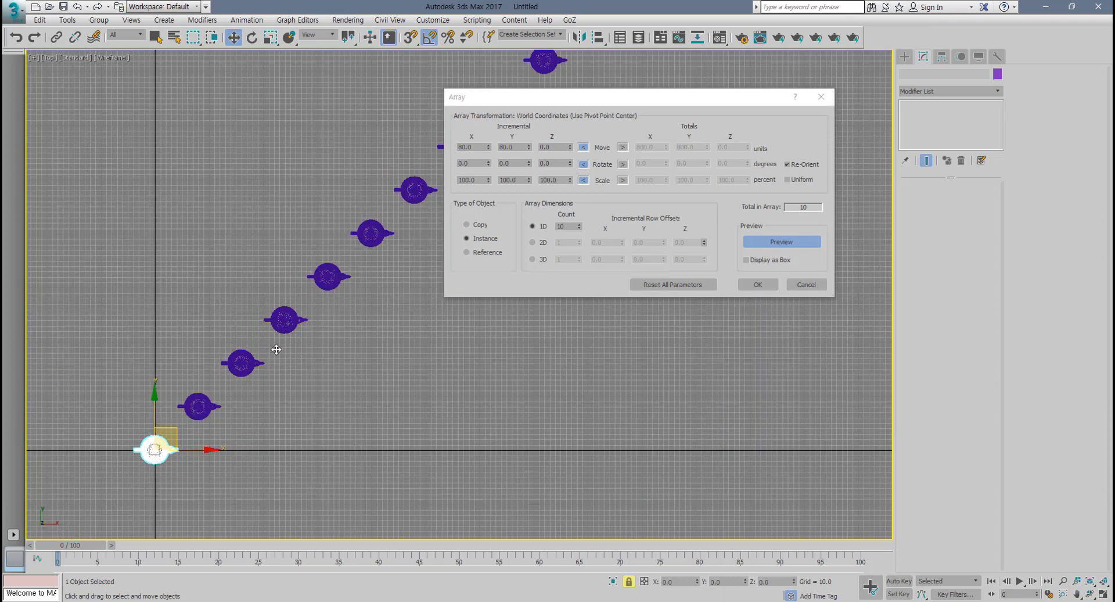
middle_drag(277, 347, 302, 340)
Check the diagonal teapot array from an angle in the maximized Perspective viewport.
key(alt+w)
right_click(532, 425)
key(alt+w)
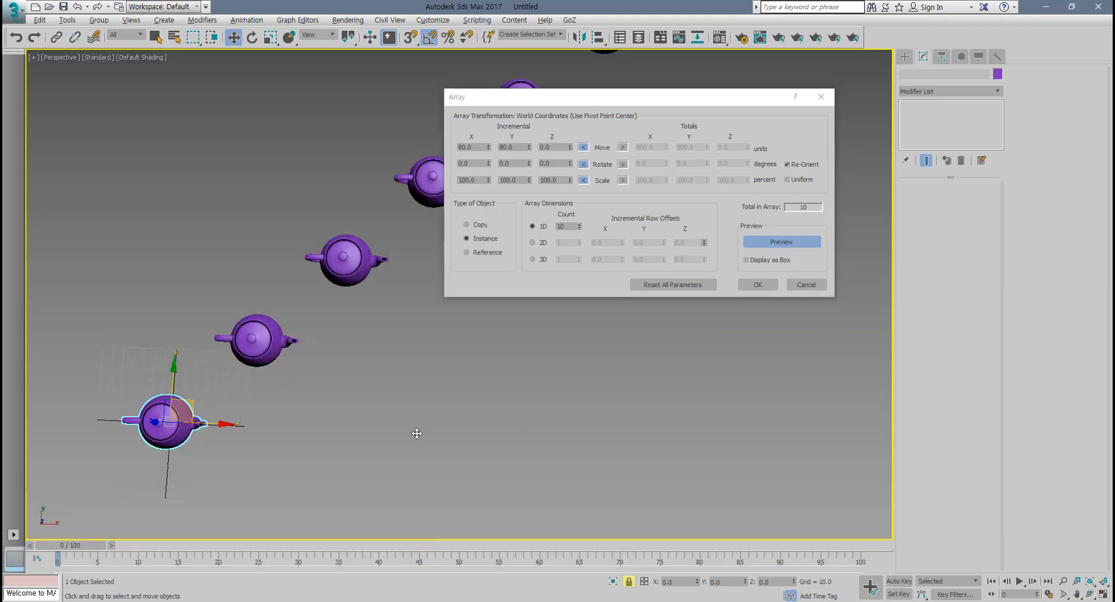
alt+middle_drag(416, 433, 376, 424)
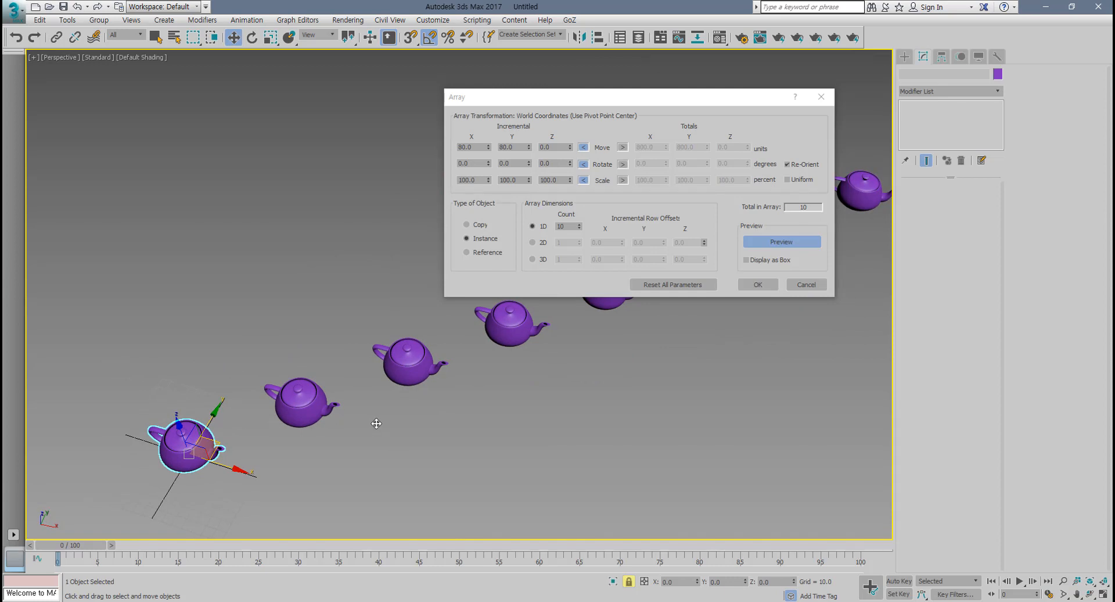
middle_drag(376, 423, 384, 450)
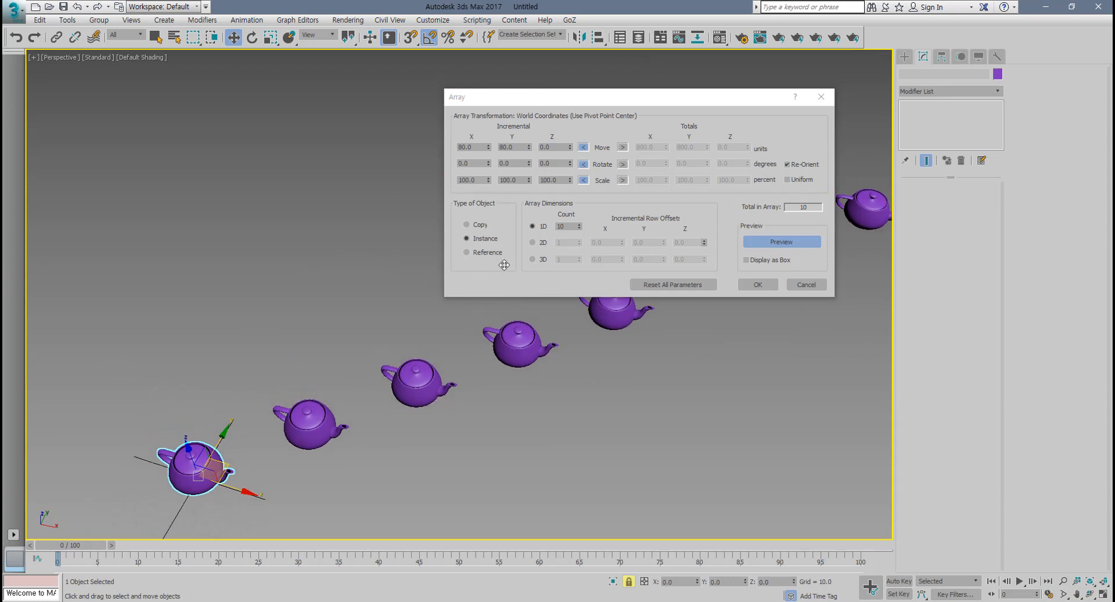
Shift the Array dialog clear of the teapots and set the incremental Y move to 0.
drag(564, 99, 301, 101)
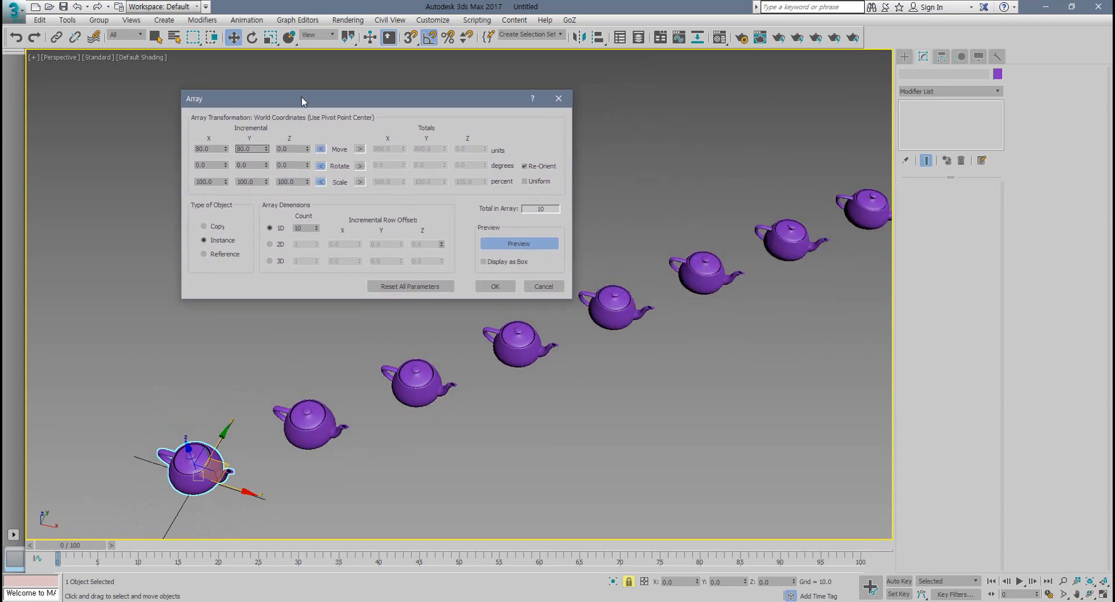
double_click(257, 149)
text(0)
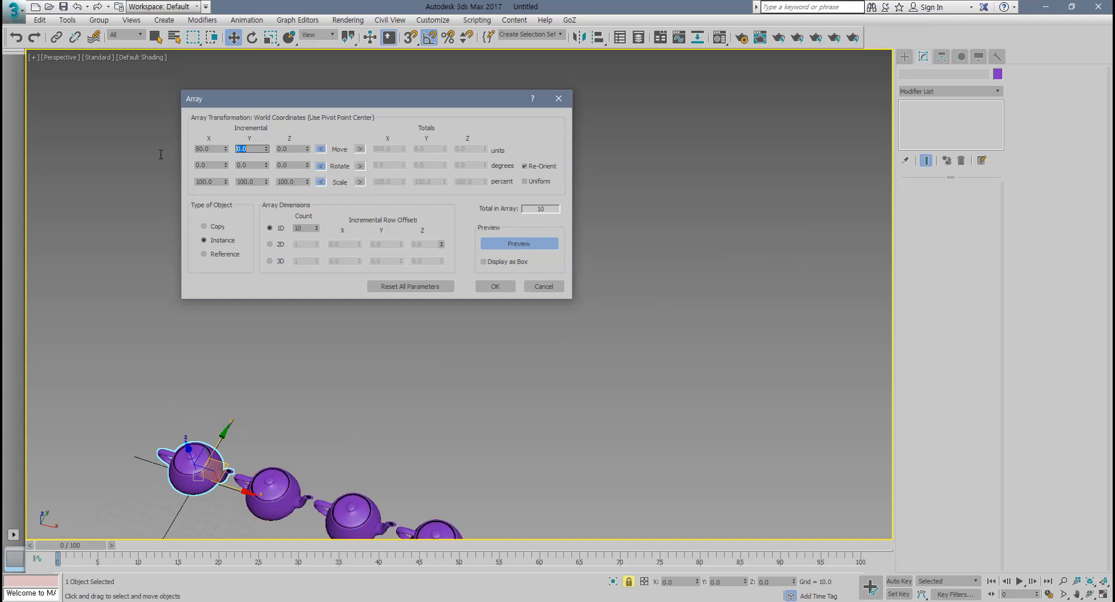
scroll(360, 372, down, 4)
scroll(342, 343, up, 5)
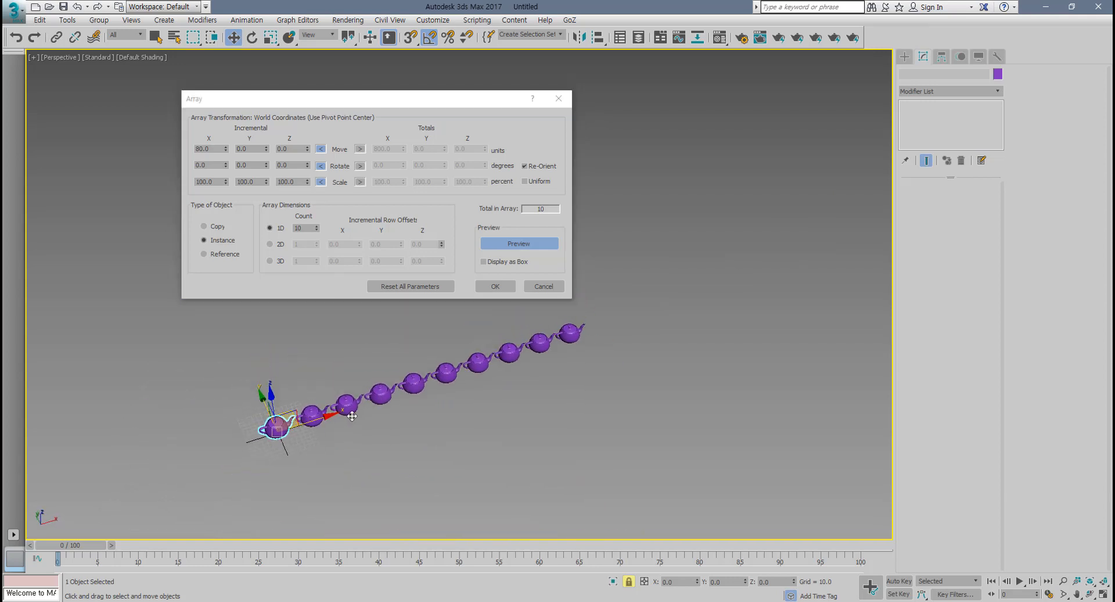
Switch the array's Move values from incremental to totals, comparing the total X distance with the 1D count.
click(360, 149)
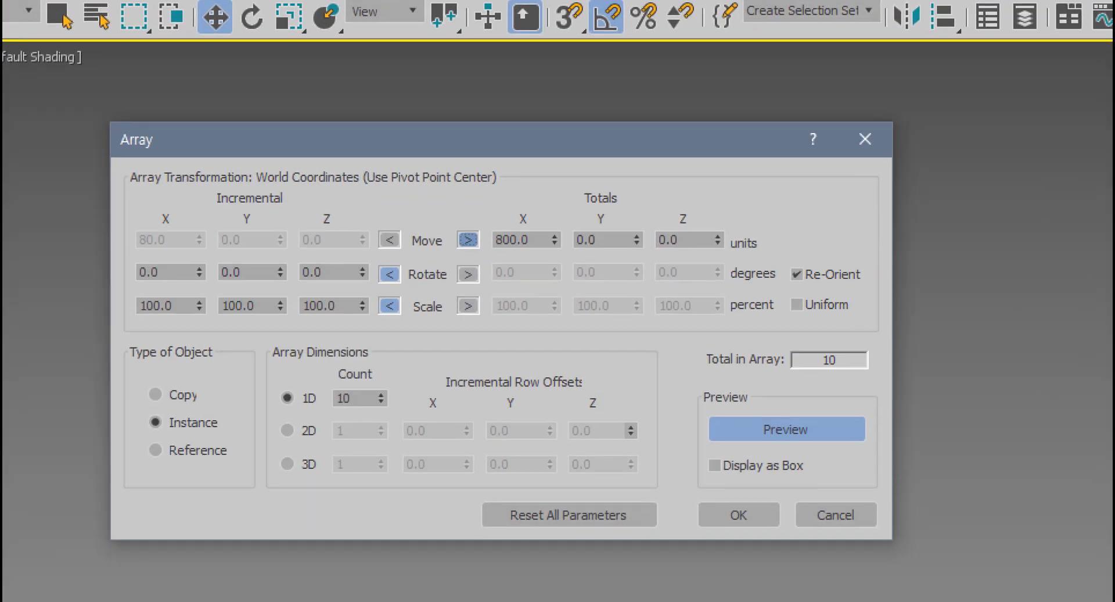
mouse_move(613, 211)
mouse_down()
mouse_move(576, 177)
mouse_move(625, 194)
mouse_up()
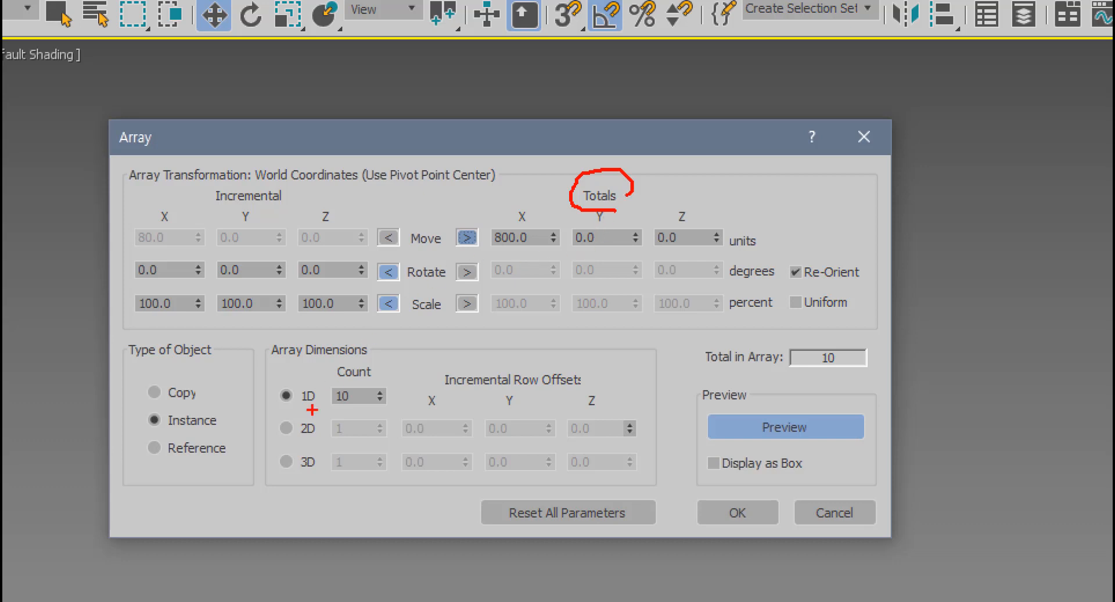
mouse_move(349, 409)
mouse_down()
mouse_move(360, 410)
mouse_move(384, 358)
mouse_move(400, 400)
mouse_move(350, 406)
mouse_up()
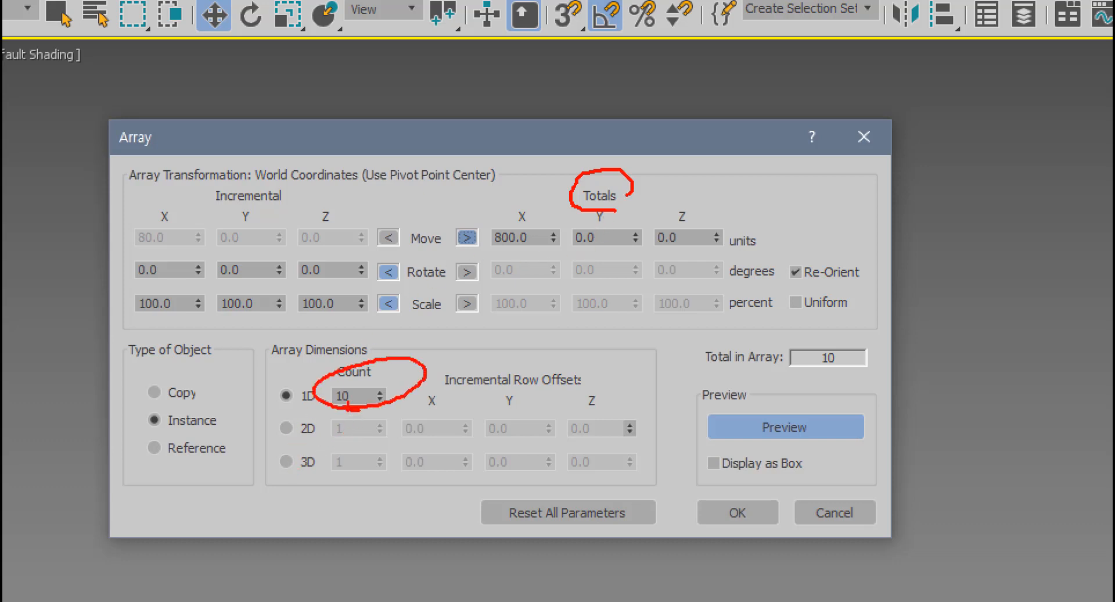
key(Escape)
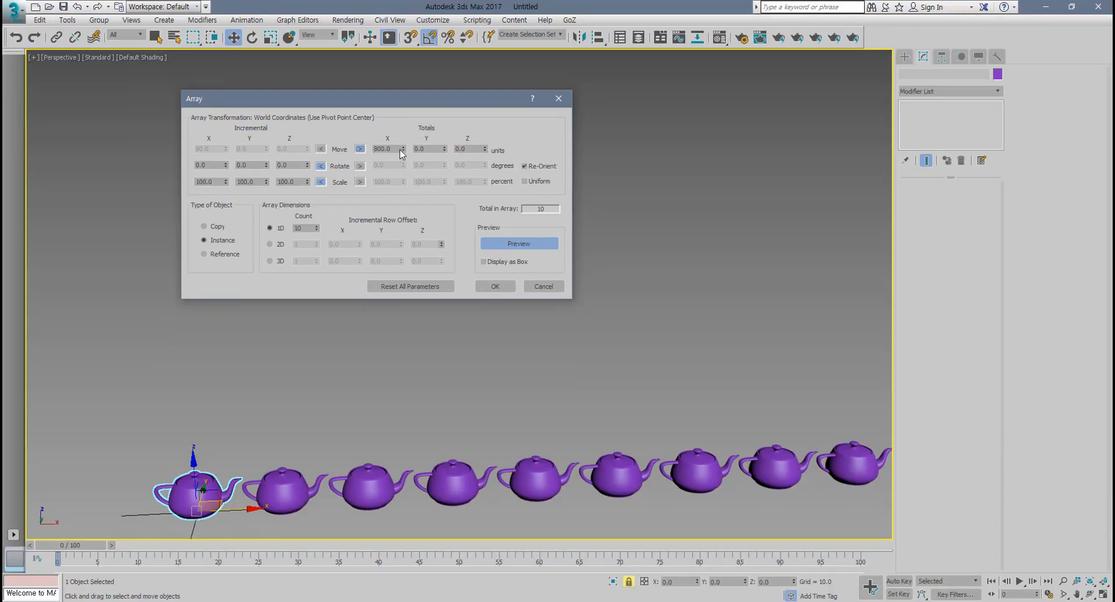
Set the array's total X move to 1000 units and the 1D count to 5.
drag(539, 238, 426, 240)
text(1000)
key(Return)
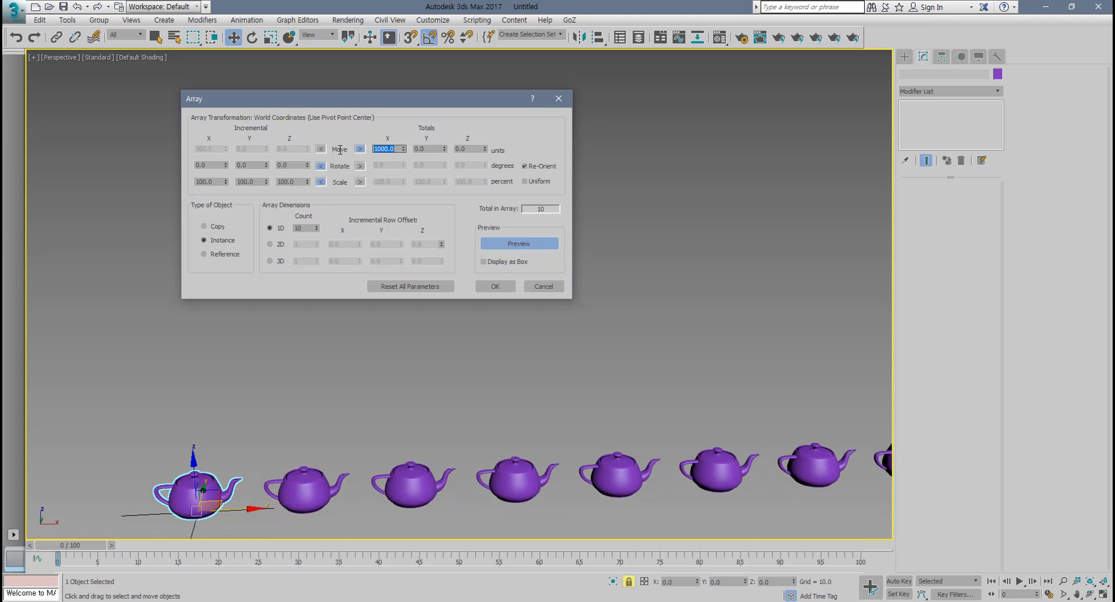
double_click(303, 227)
text(5)
key(Return)
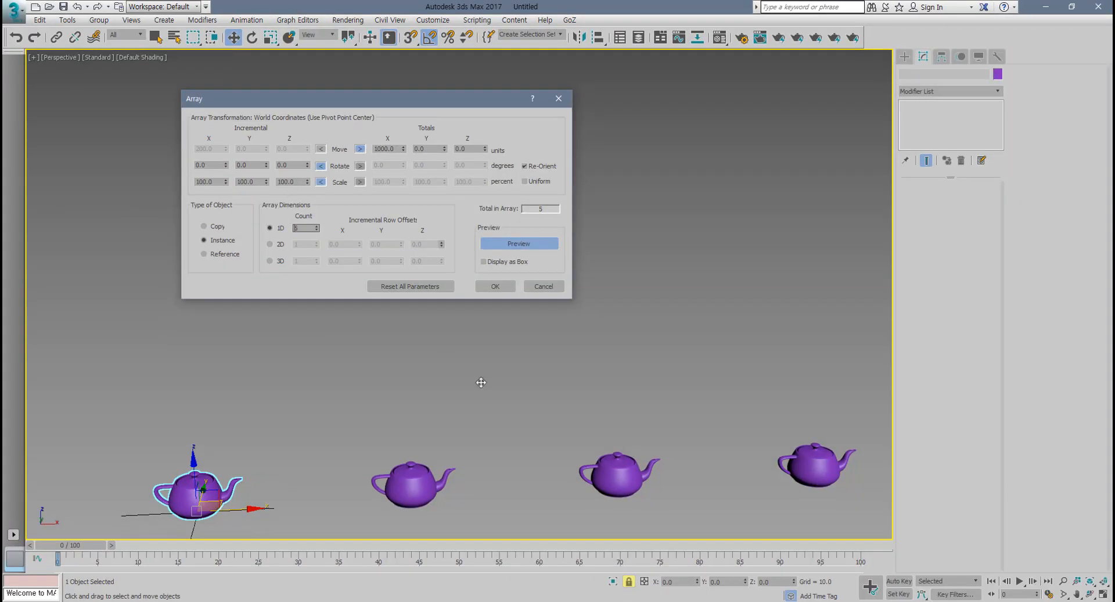
Examine the spacing of the previewed teapot row from several distances and angles, turning the array preview back on.
scroll(464, 380, down, 5)
middle_drag(505, 381, 436, 413)
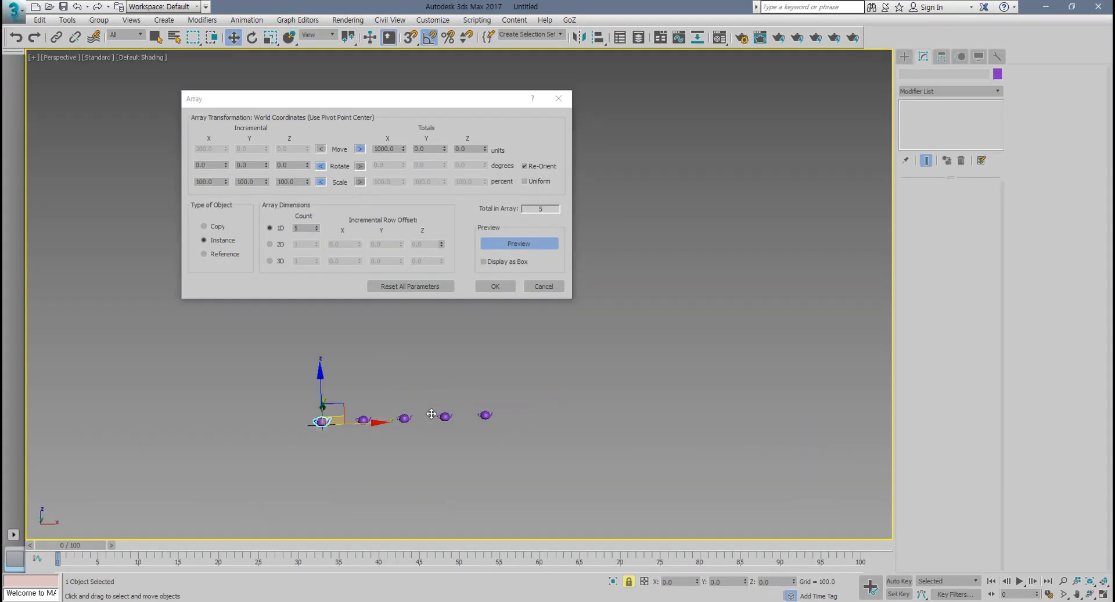
scroll(432, 413, up, 3)
click(422, 413)
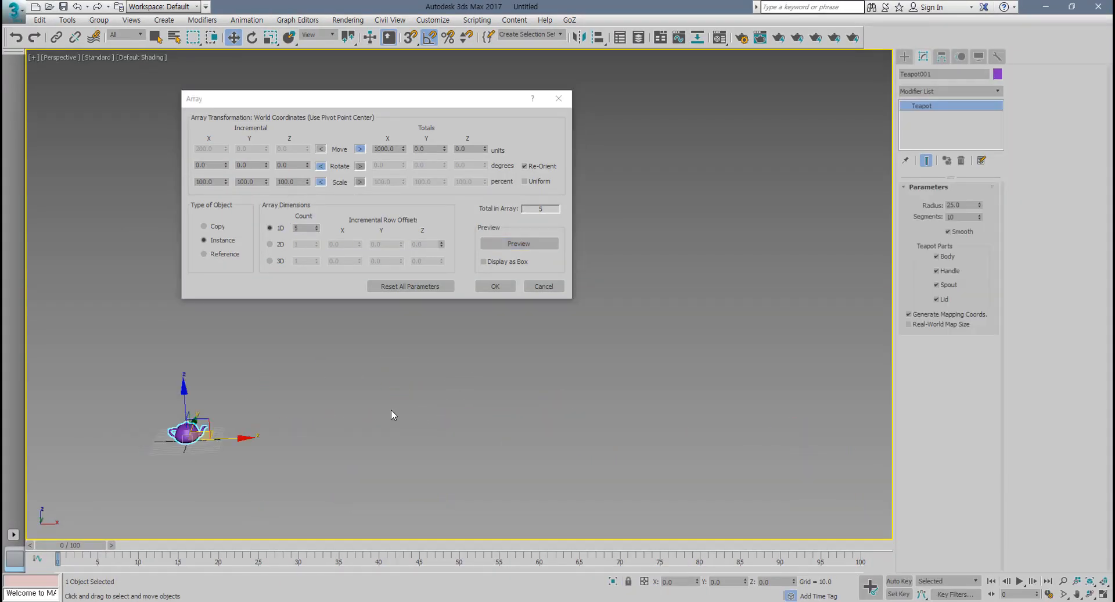
middle_drag(385, 413, 418, 394)
click(509, 254)
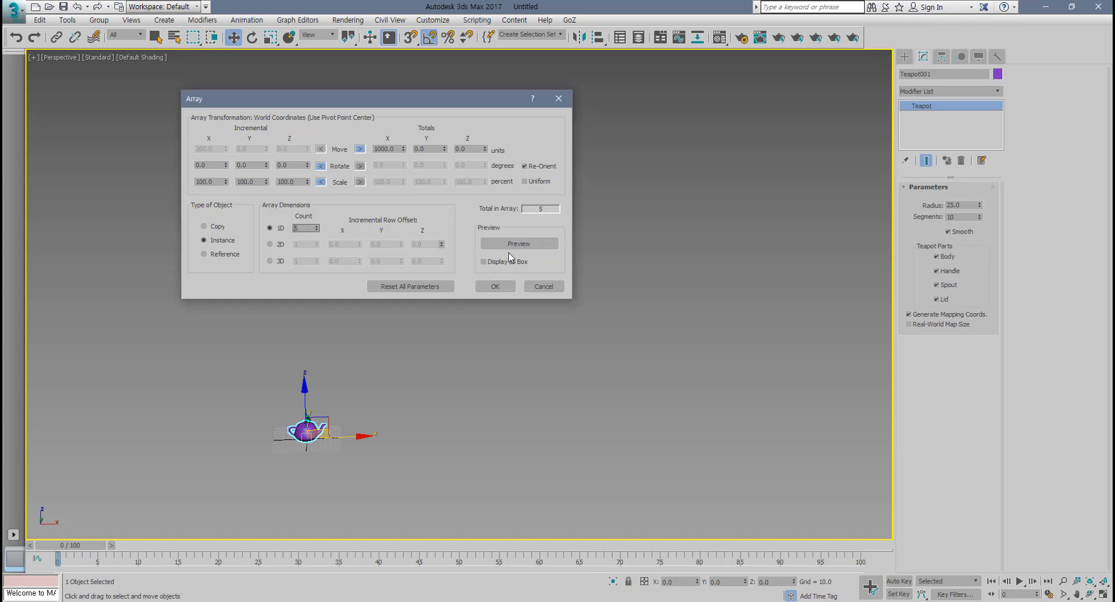
click(511, 243)
scroll(369, 439, up, 3)
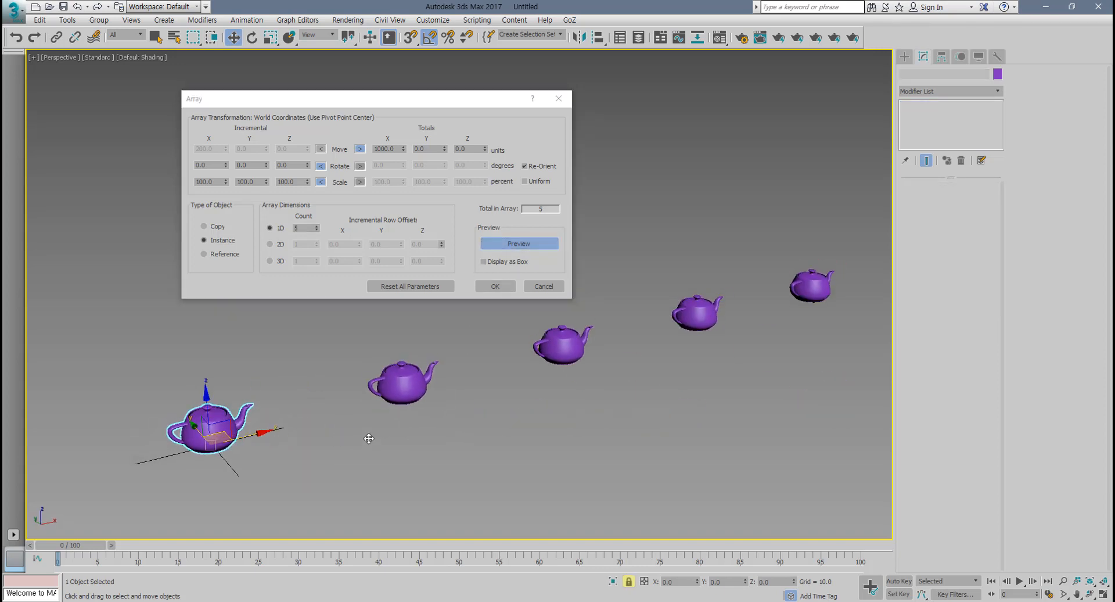
scroll(368, 438, down, 4)
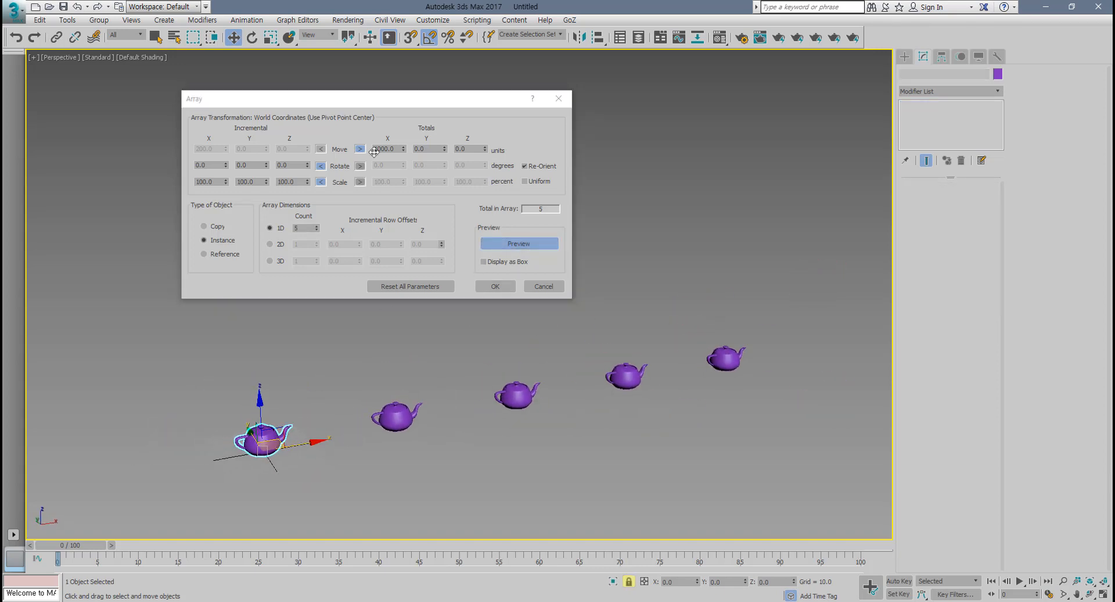
Switch the array's Move values back to incremental and reset all array parameters.
click(362, 150)
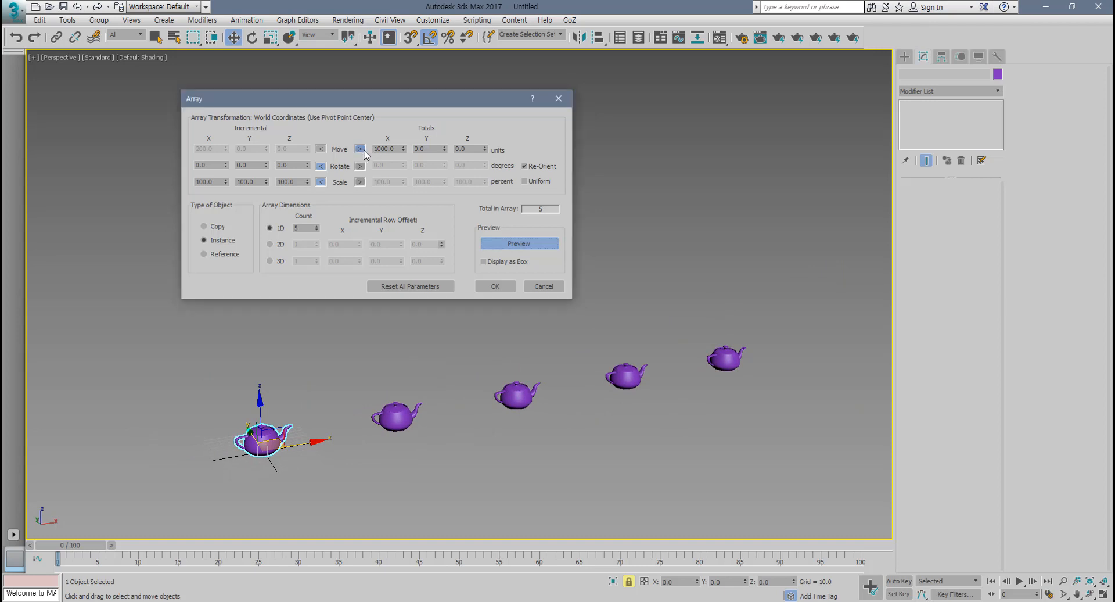
click(321, 149)
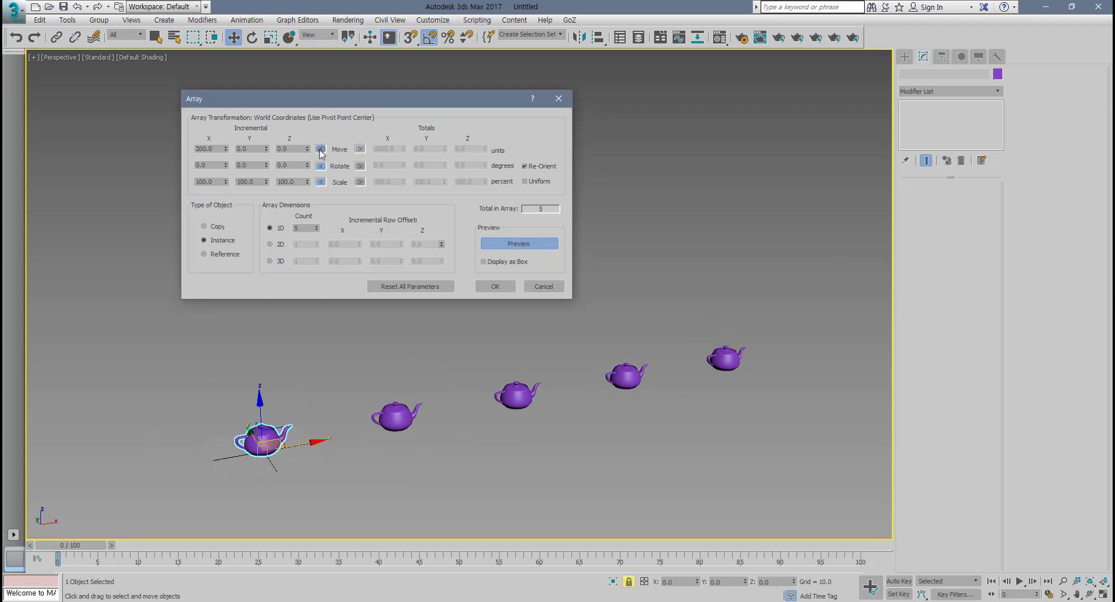
click(411, 286)
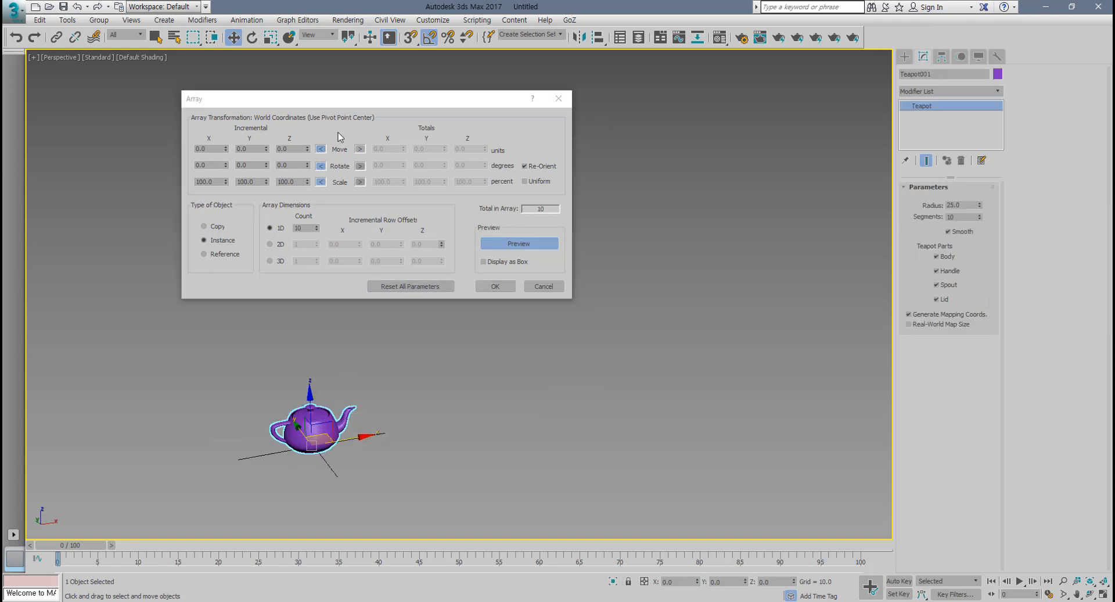
Set the array's incremental Z rotation to 10 degrees and view the fanned teapots from above.
scroll(370, 346, up, 3)
middle_drag(369, 347, 439, 367)
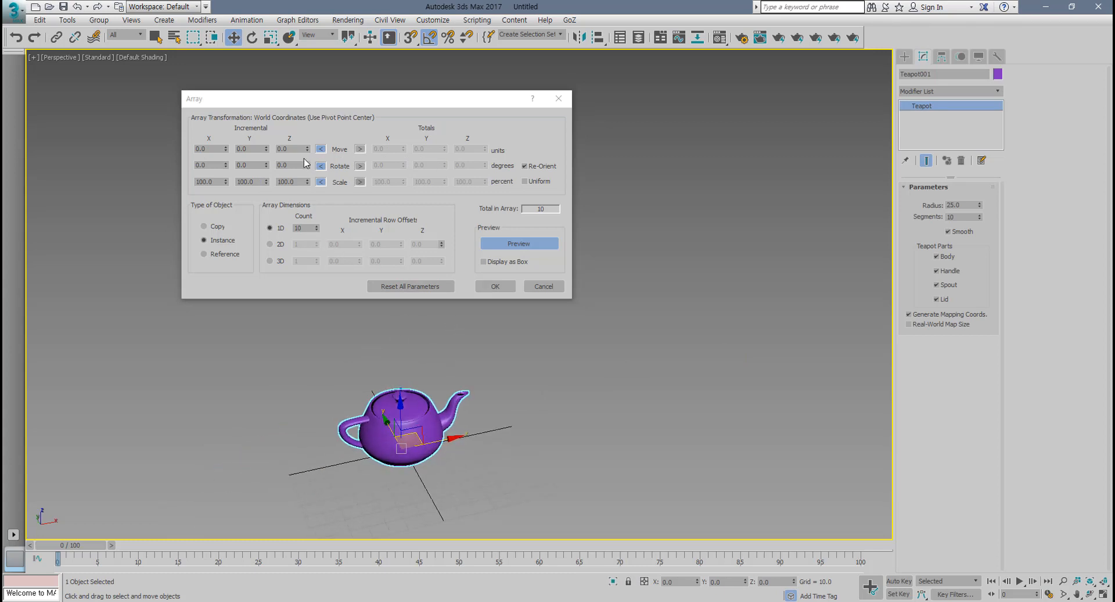
drag(312, 107, 324, 110)
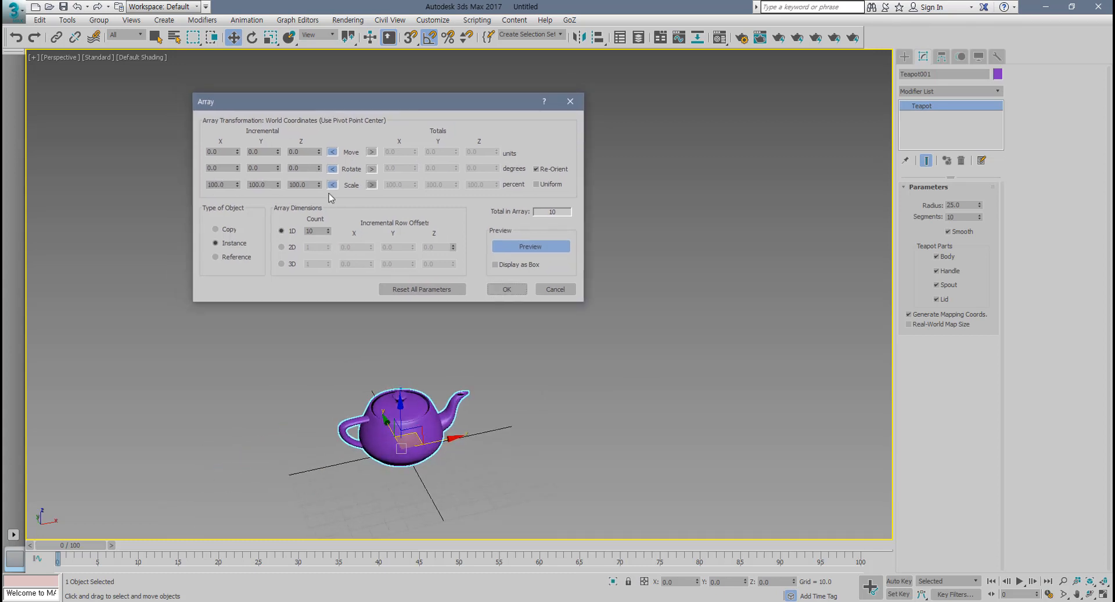
scroll(392, 360, up, 4)
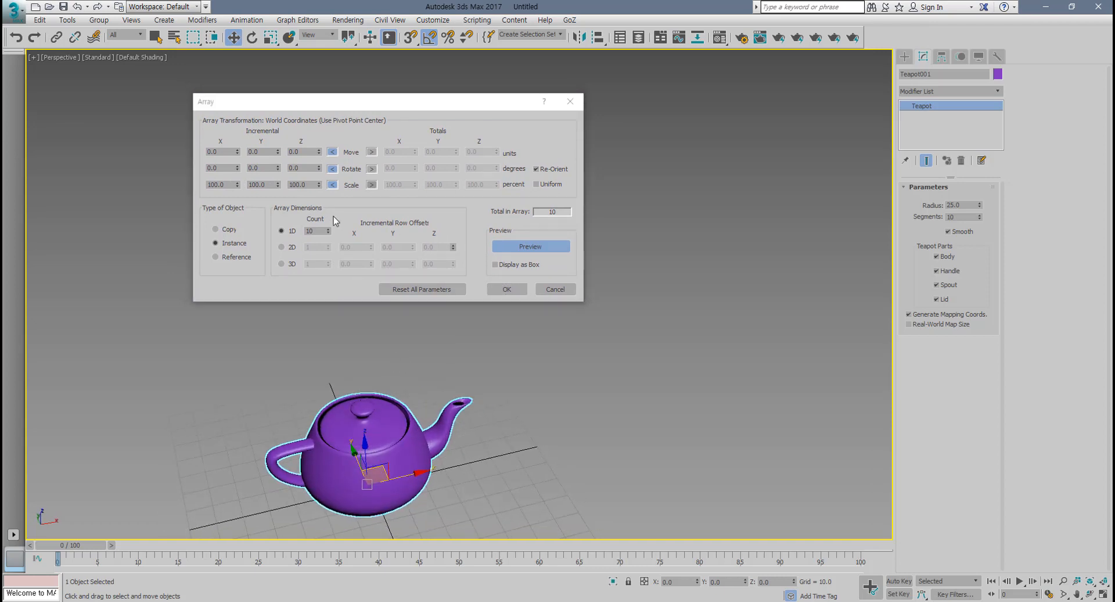
double_click(302, 169)
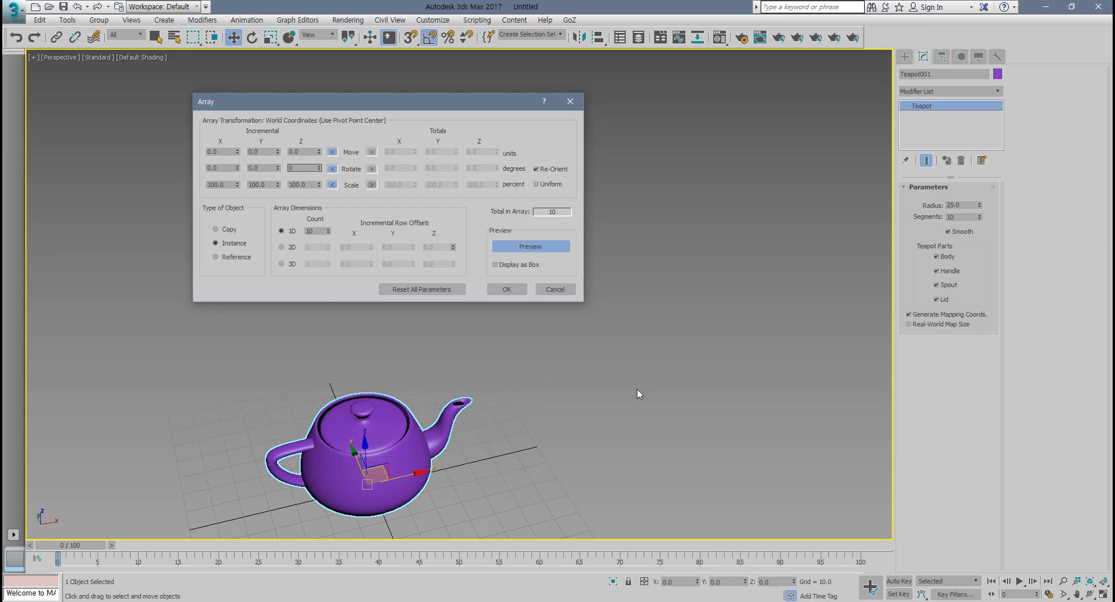
key(Return)
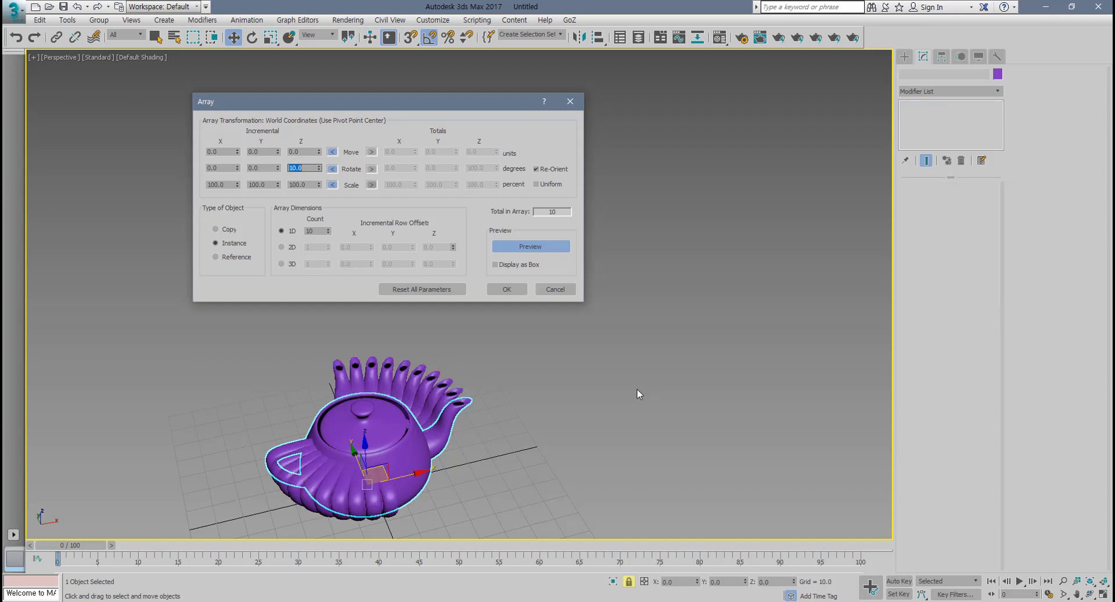
alt+middle_drag(502, 460, 448, 441)
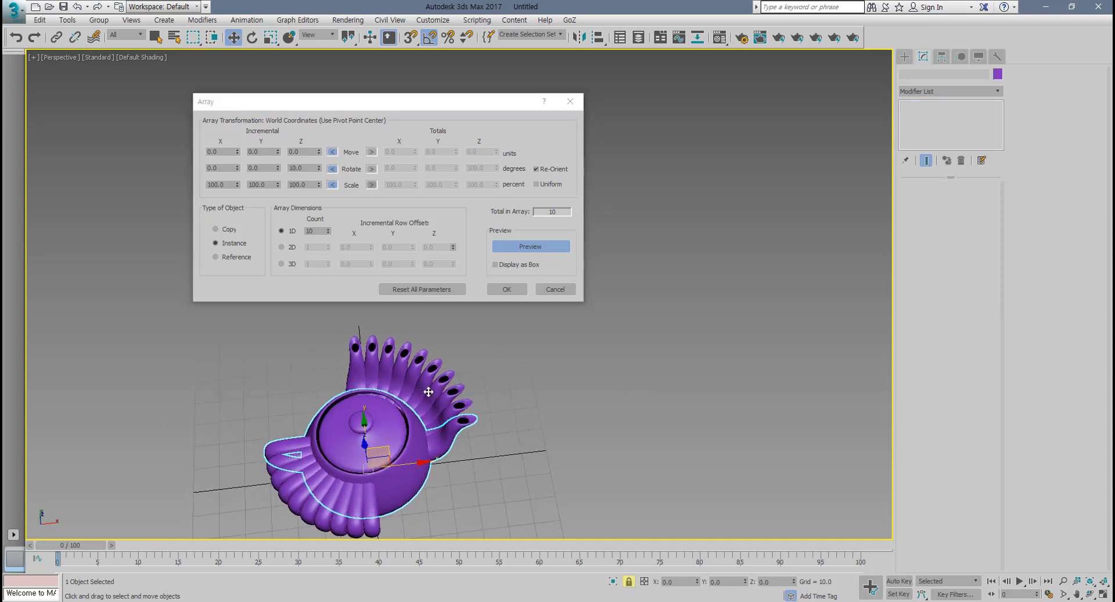
Set the array's incremental Z rotation to 30 degrees.
double_click(317, 231)
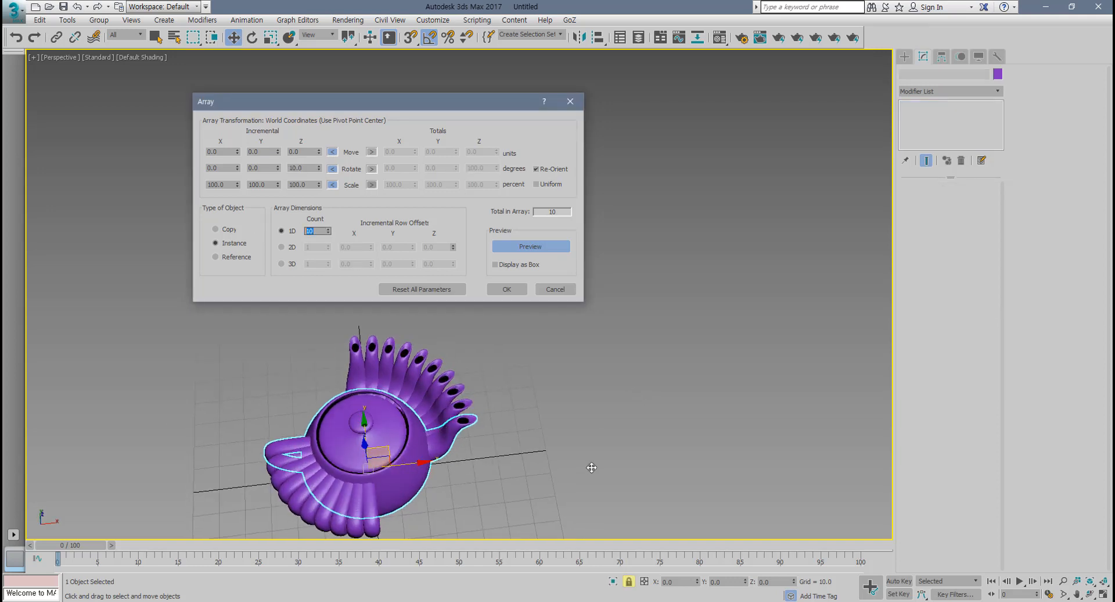
double_click(307, 170)
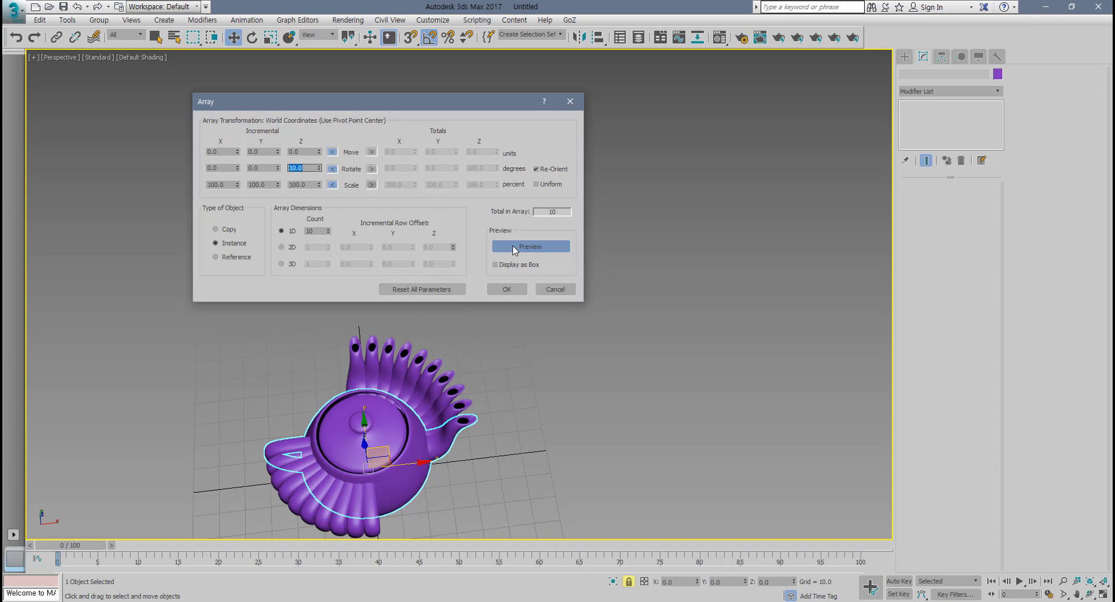
text(30)
key(Return)
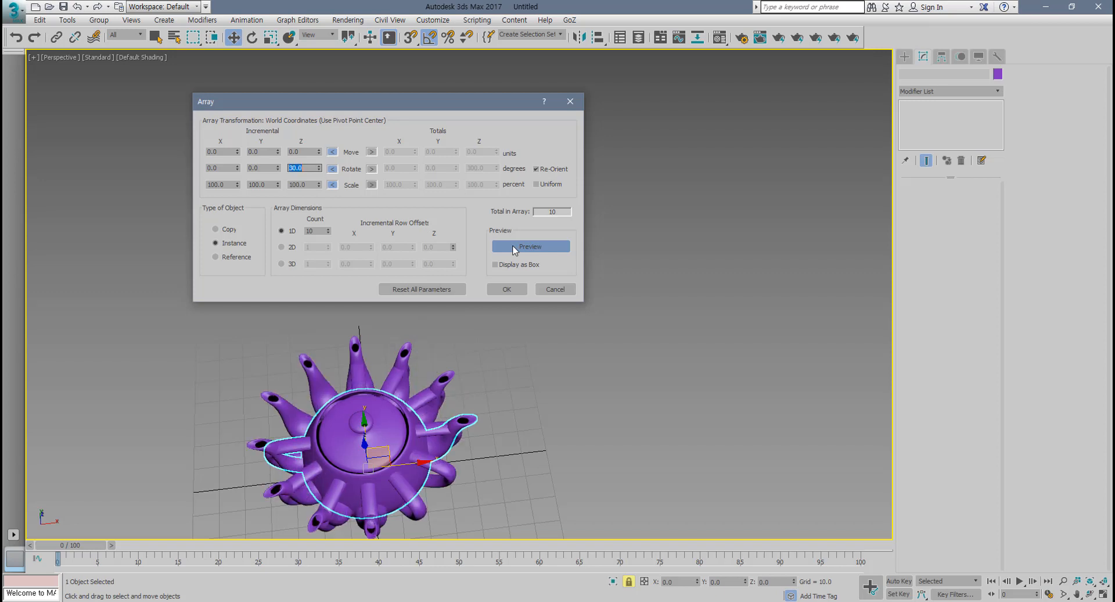
Lower the array's 1D count to 3 and raise it again to 6, watching the rotated copies.
click(329, 233)
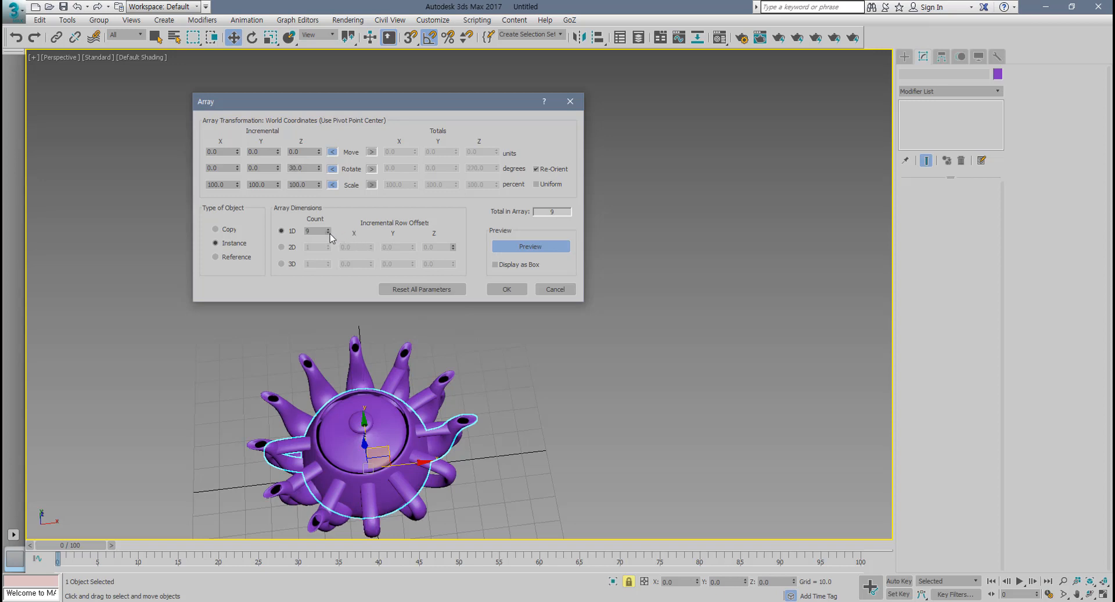
click(330, 233)
click(330, 233)
click(330, 233)
click(330, 233)
click(330, 233)
click(330, 234)
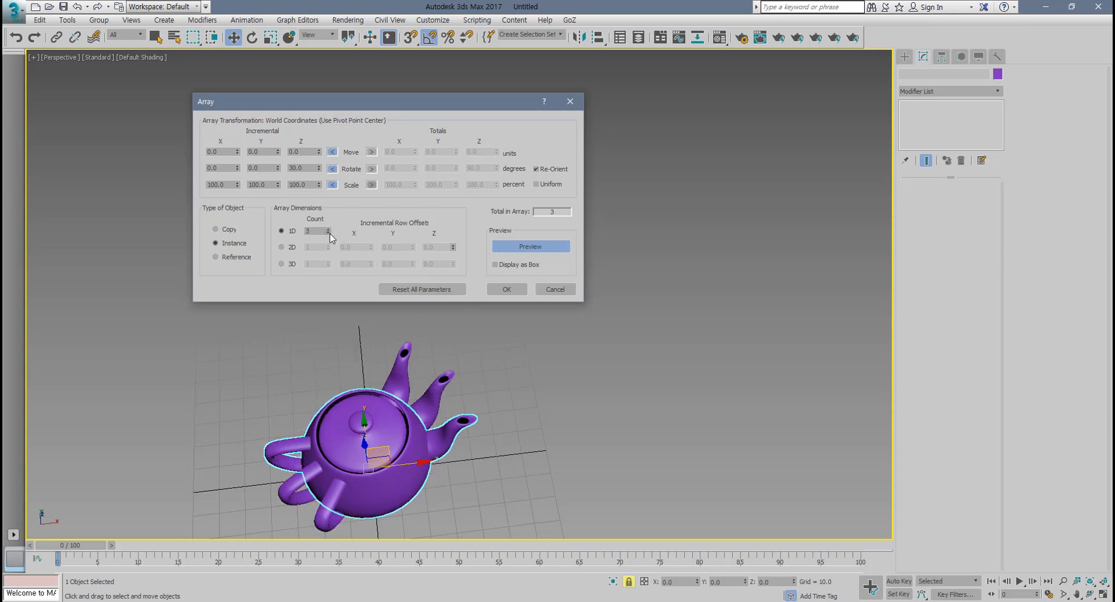
click(330, 228)
click(329, 228)
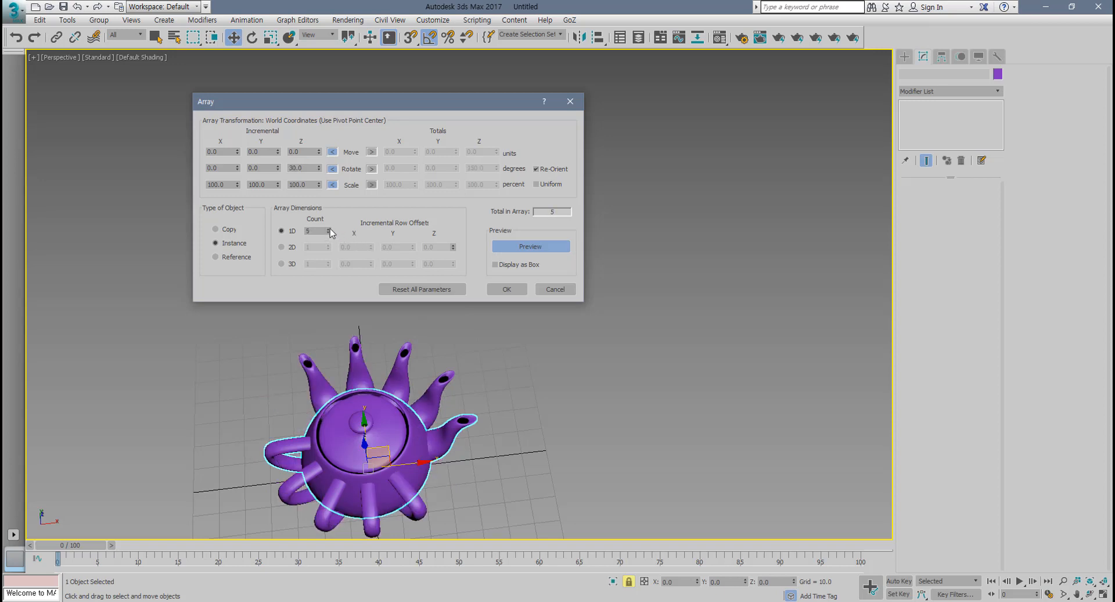
click(330, 229)
click(329, 229)
click(329, 233)
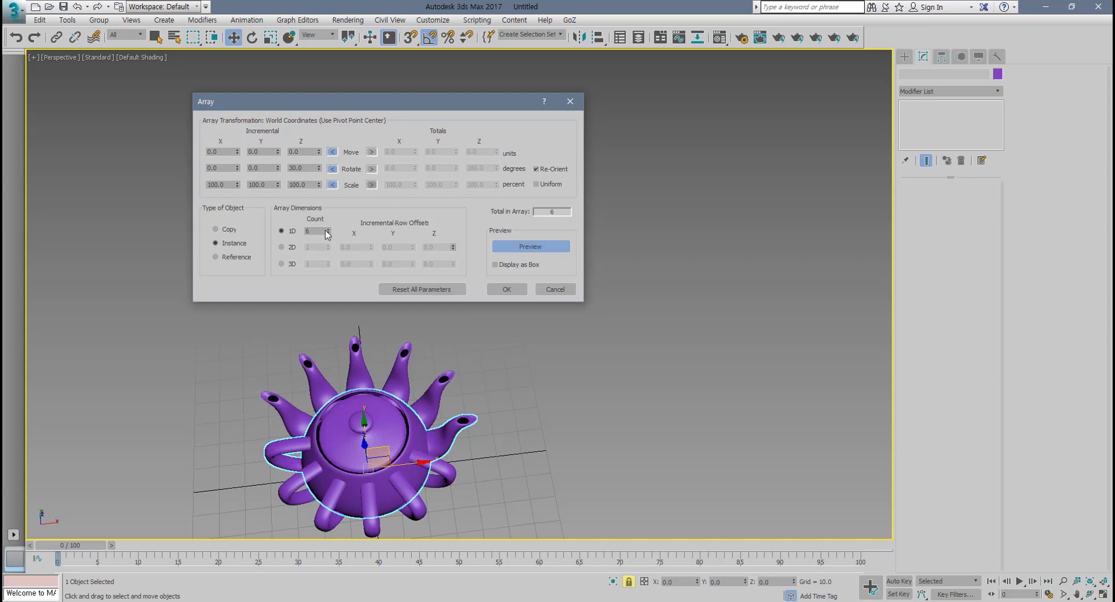
Reset all array parameters, set the incremental X rotation to 24 degrees and view the copies along the X axis.
click(415, 289)
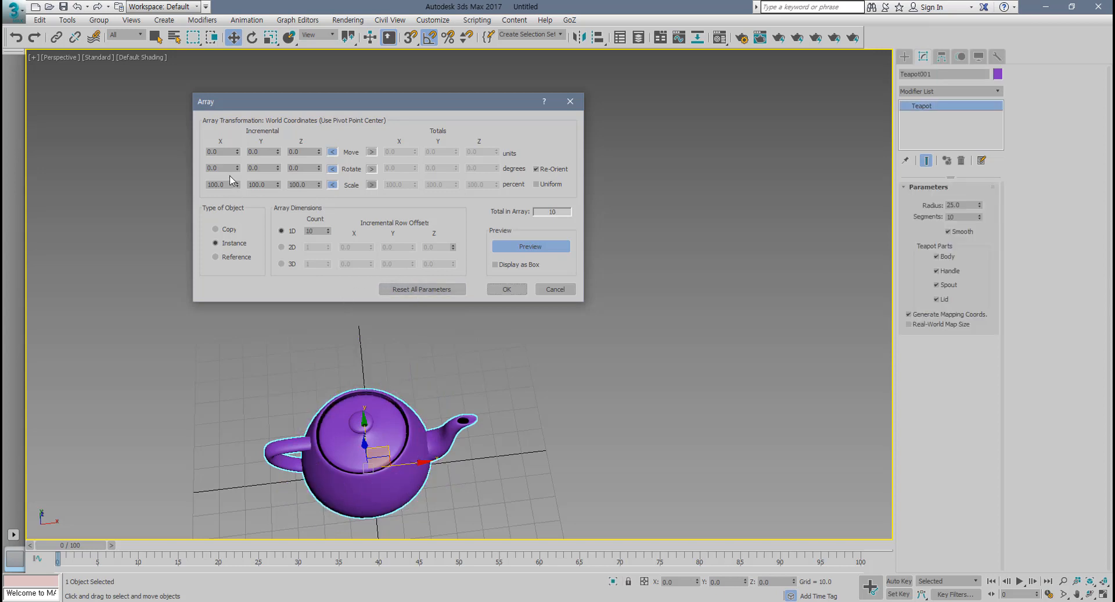
drag(239, 167, 172, 168)
alt+middle_drag(356, 353, 556, 436)
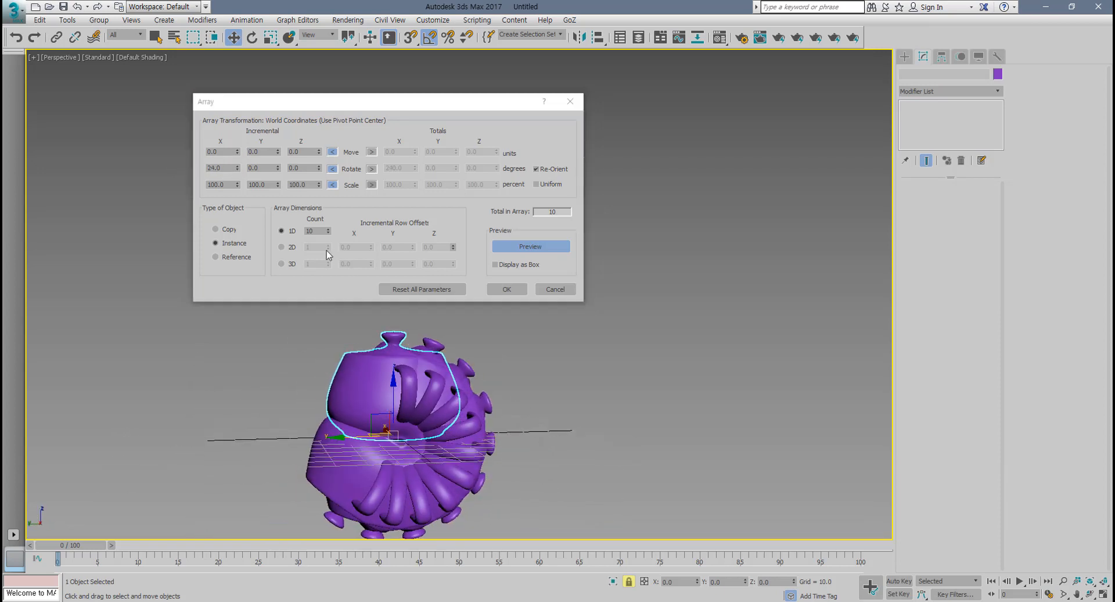
Lower the 1D count of the X-rotated array one by one and raise it again to 11.
click(327, 231)
click(327, 233)
click(328, 233)
click(327, 233)
click(327, 232)
double_click(327, 233)
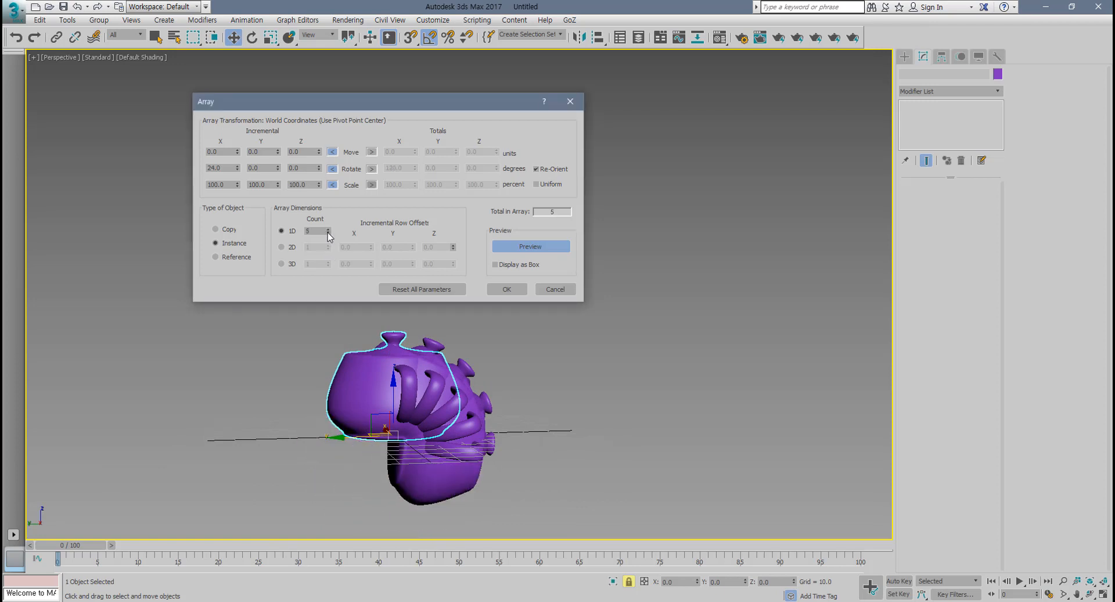
click(327, 233)
click(327, 233)
click(327, 233)
click(328, 233)
click(328, 229)
click(328, 228)
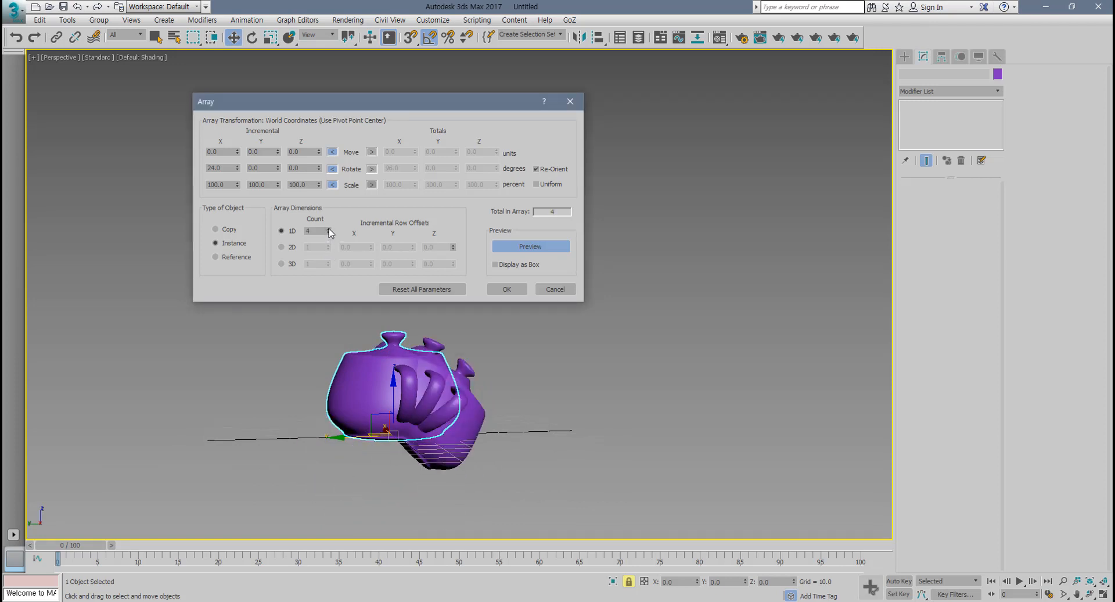
click(329, 229)
click(329, 229)
click(328, 229)
click(328, 228)
click(329, 229)
click(328, 229)
click(329, 229)
click(329, 229)
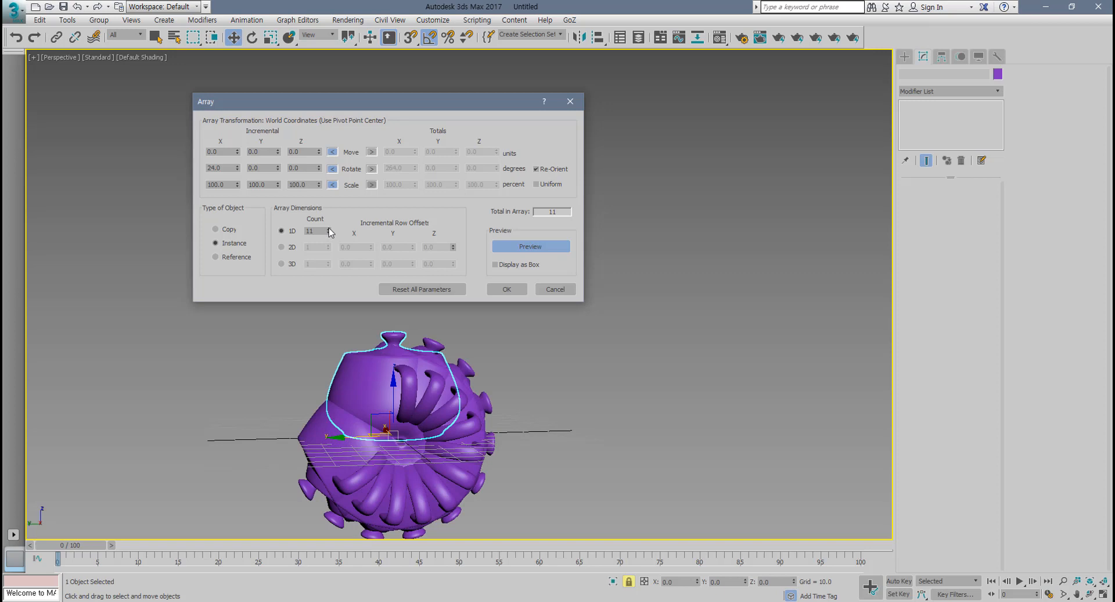
Reset all array parameters and set the incremental Z scale to 120 percent.
click(414, 289)
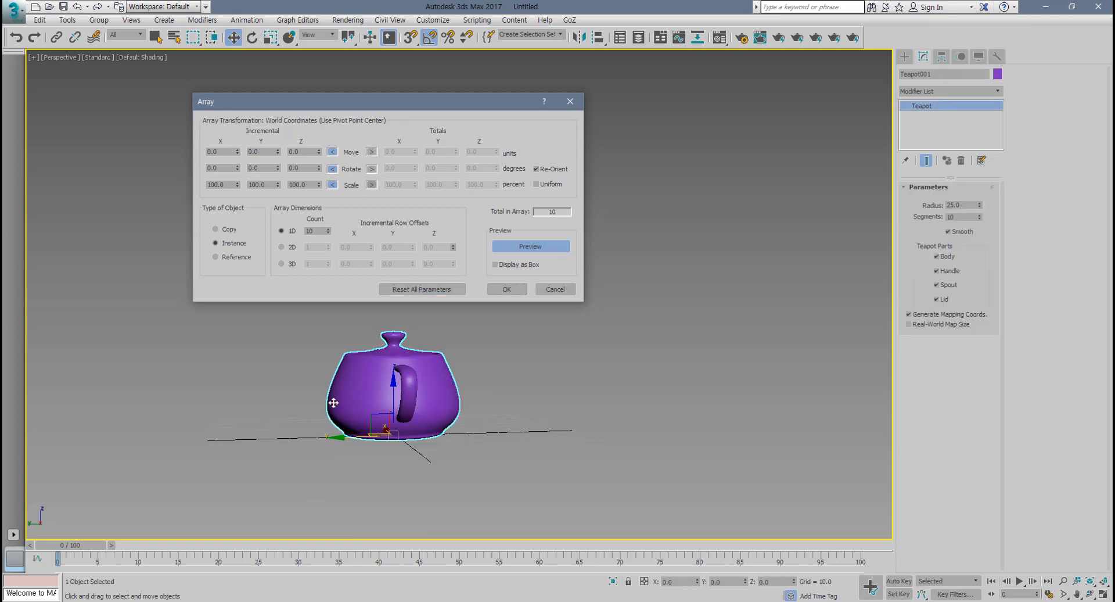
alt+middle_drag(333, 402, 296, 311)
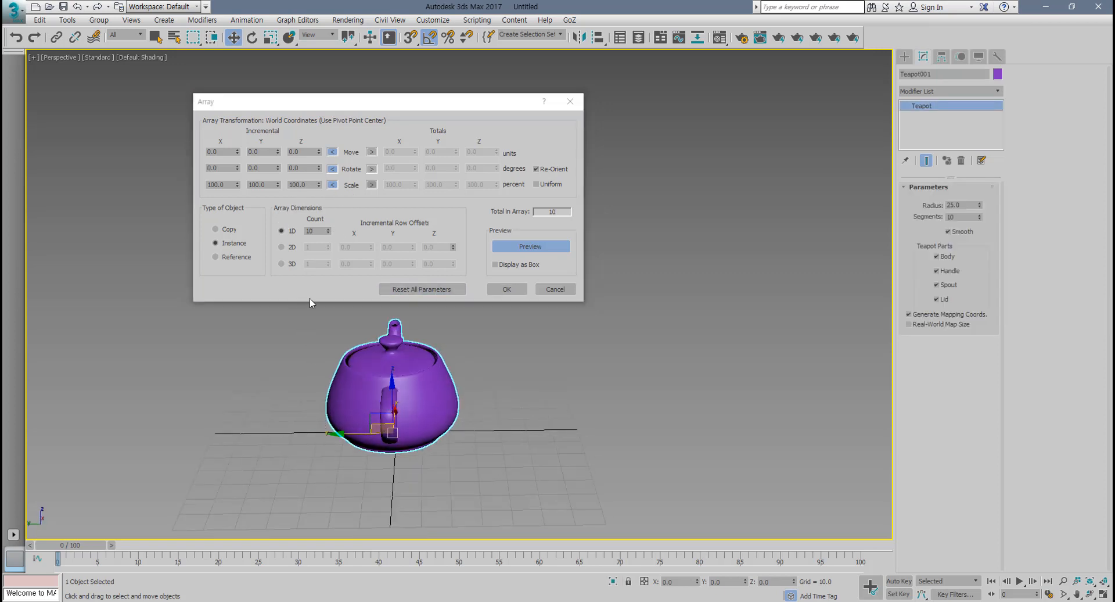
alt+middle_drag(314, 350, 291, 373)
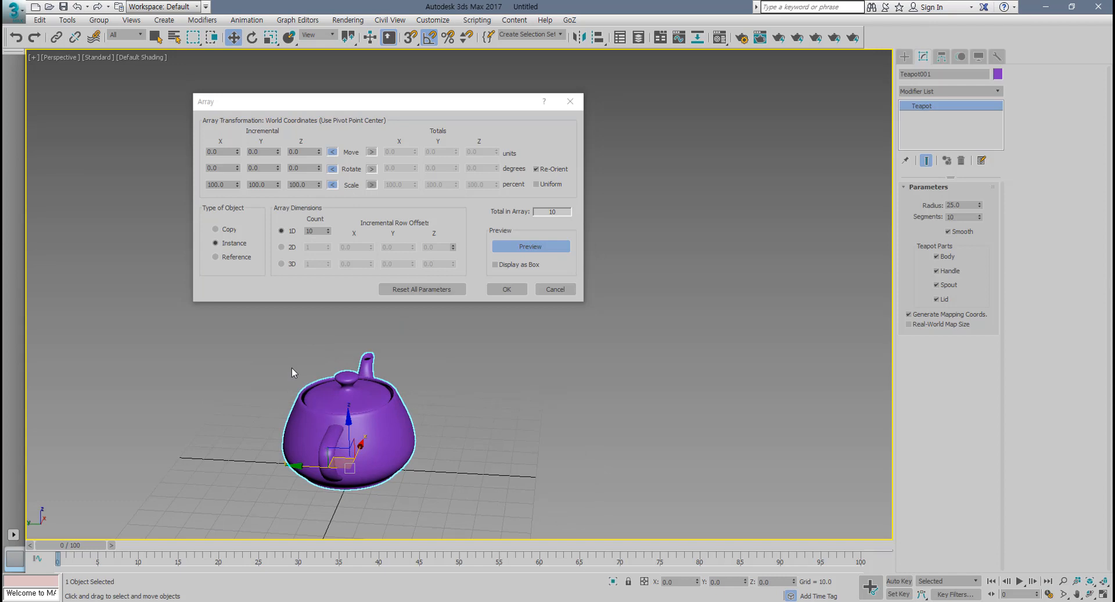
mouse_move(398, 465)
alt+middle_down()
mouse_move(378, 480)
mouse_move(357, 473)
mouse_move(404, 469)
mouse_move(394, 473)
alt+middle_up()
scroll(358, 472, up, 3)
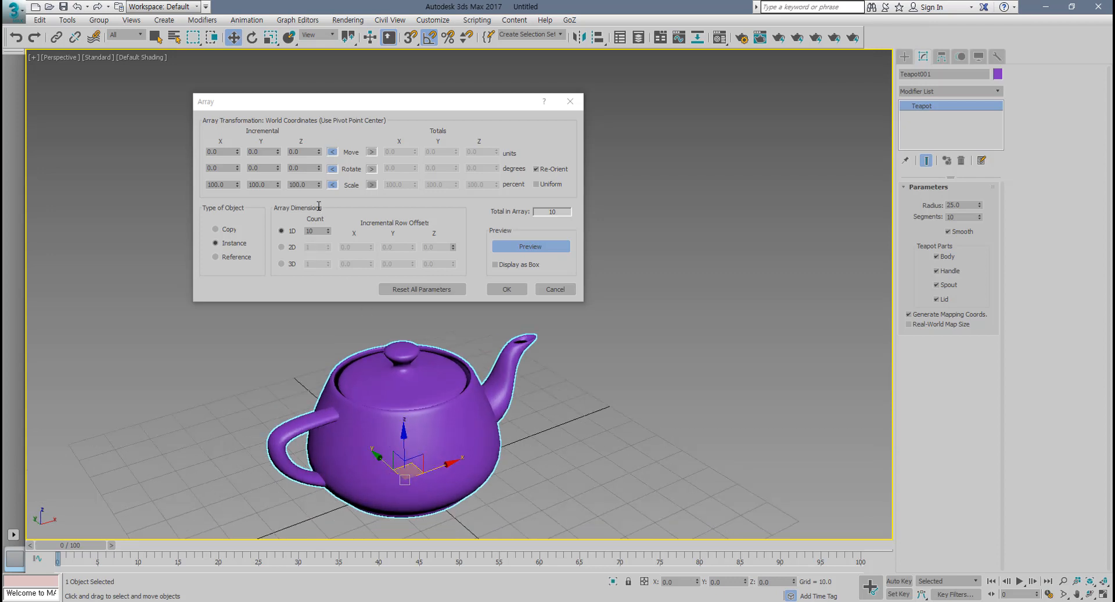
click(310, 188)
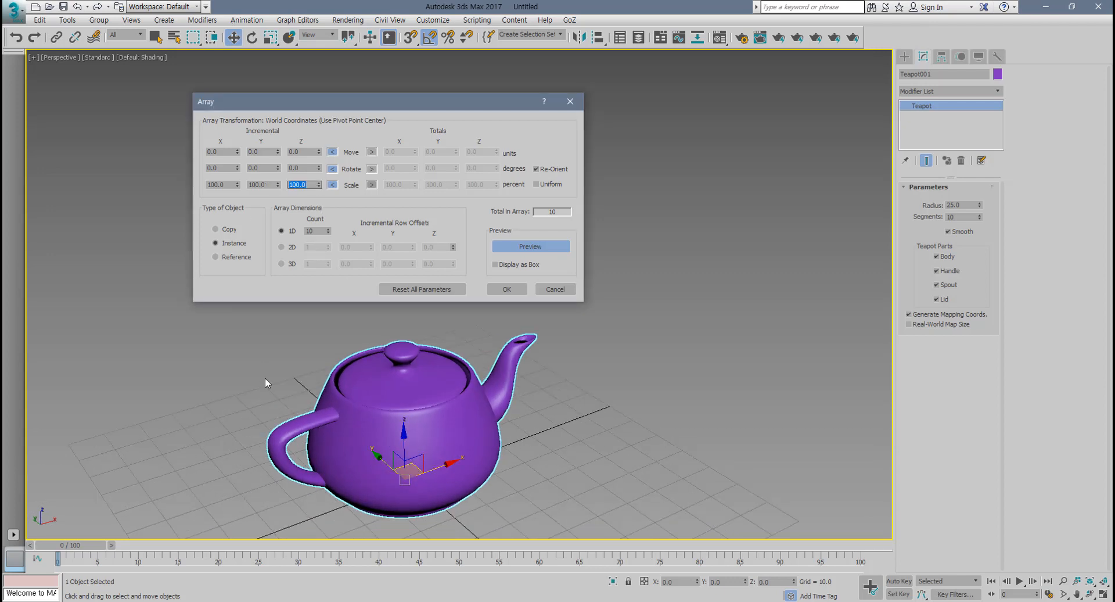
text(120)
key(Return)
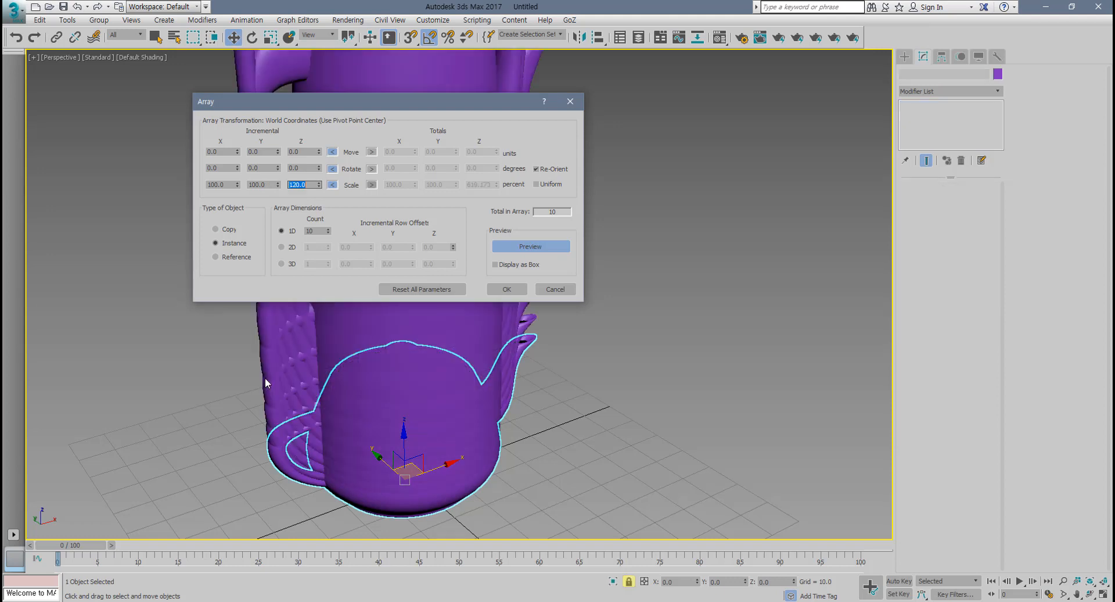
Examine the vertically scaled teapot copies from another side, moving the Array dialog clear of them.
middle_drag(409, 410, 710, 393)
scroll(709, 393, down, 5)
alt+middle_drag(694, 428, 662, 431)
alt+middle_drag(624, 400, 675, 421)
scroll(682, 424, up, 3)
drag(397, 108, 281, 103)
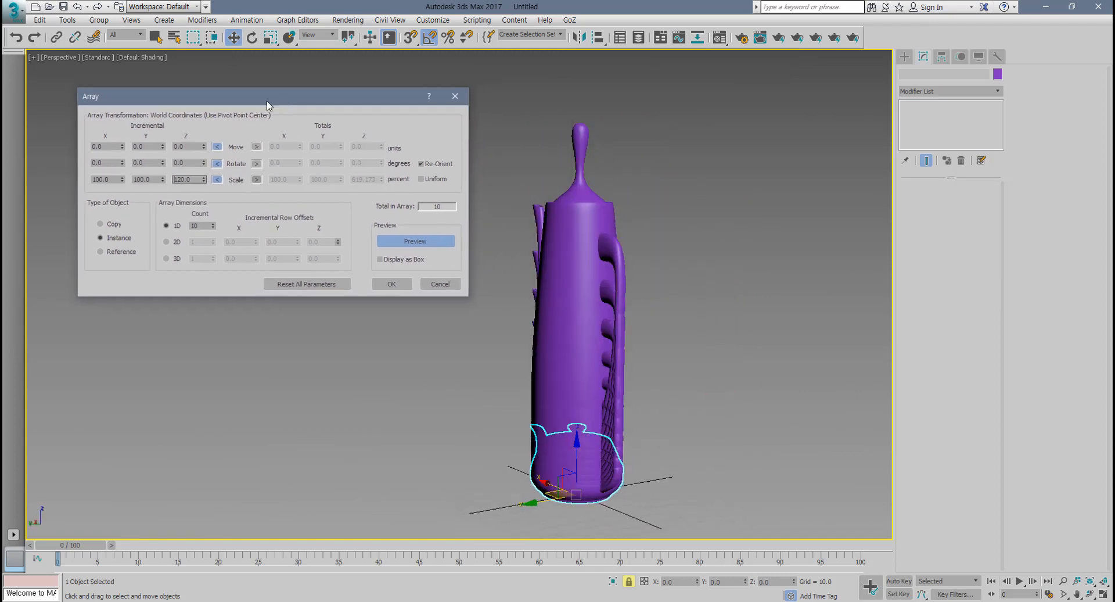
Set the array's incremental X move to 100 units and view the whole row of stretched teapots.
double_click(105, 147)
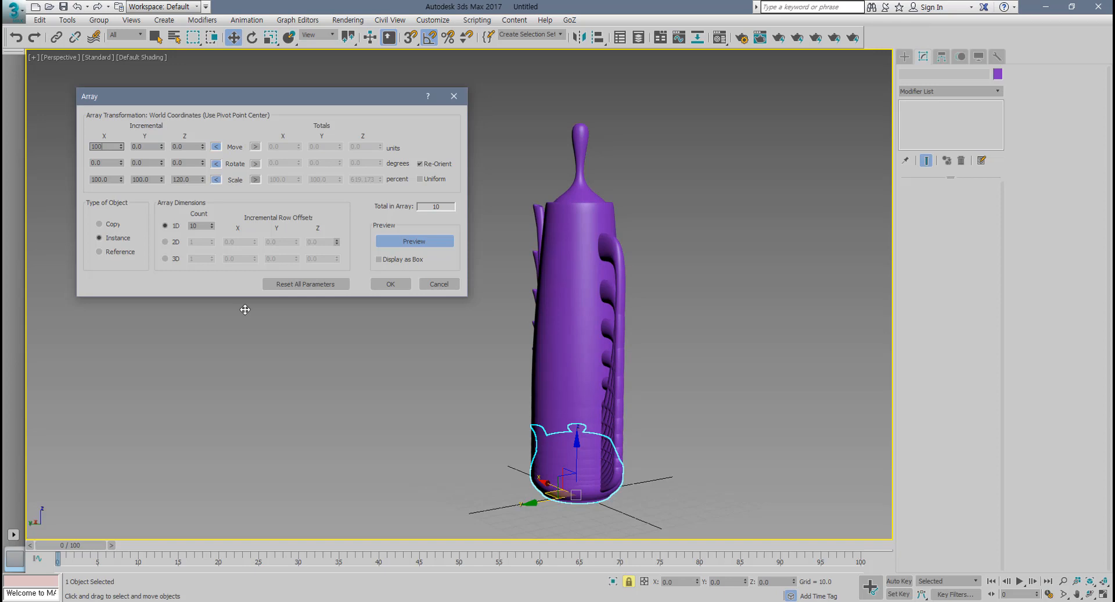
key(Return)
scroll(560, 419, down, 4)
middle_drag(466, 416, 362, 428)
middle_drag(363, 428, 191, 419)
scroll(195, 419, down, 4)
scroll(427, 401, up, 2)
middle_drag(430, 372, 360, 367)
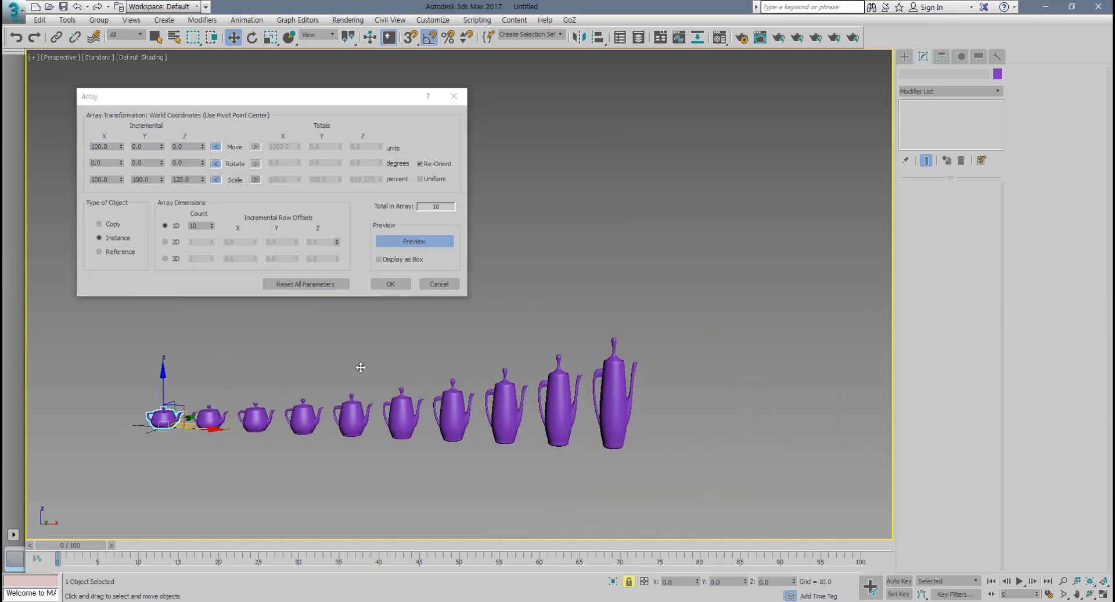
Raise the 1D count to 21 and inspect the extended row of progressively taller teapots.
click(211, 224)
click(211, 225)
click(211, 224)
click(212, 224)
click(212, 224)
click(212, 224)
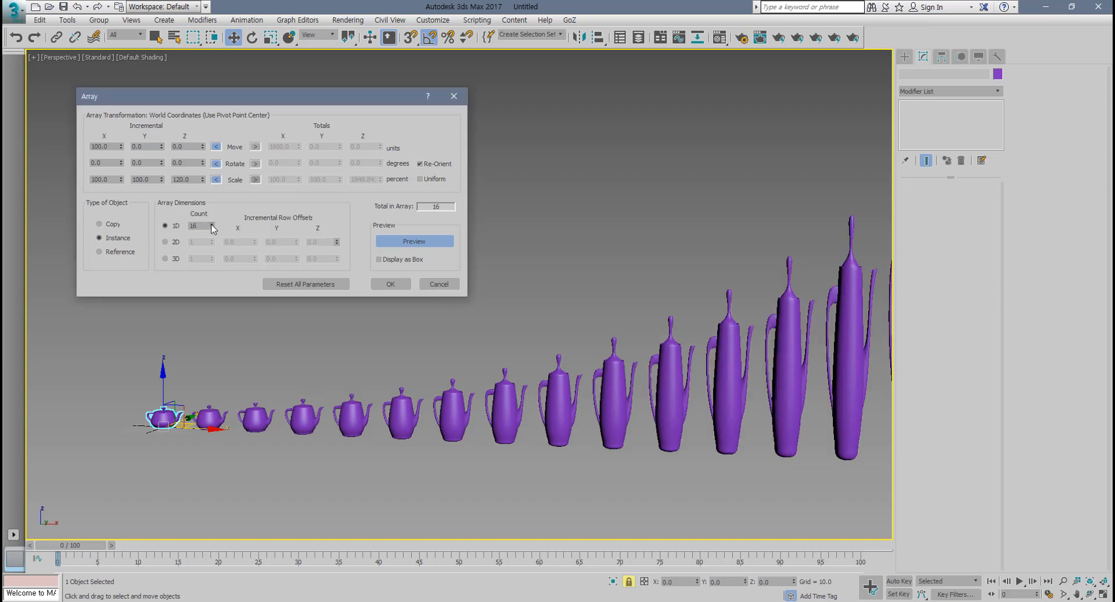
click(212, 225)
scroll(357, 419, down, 4)
middle_drag(360, 419, 340, 433)
scroll(278, 439, up, 4)
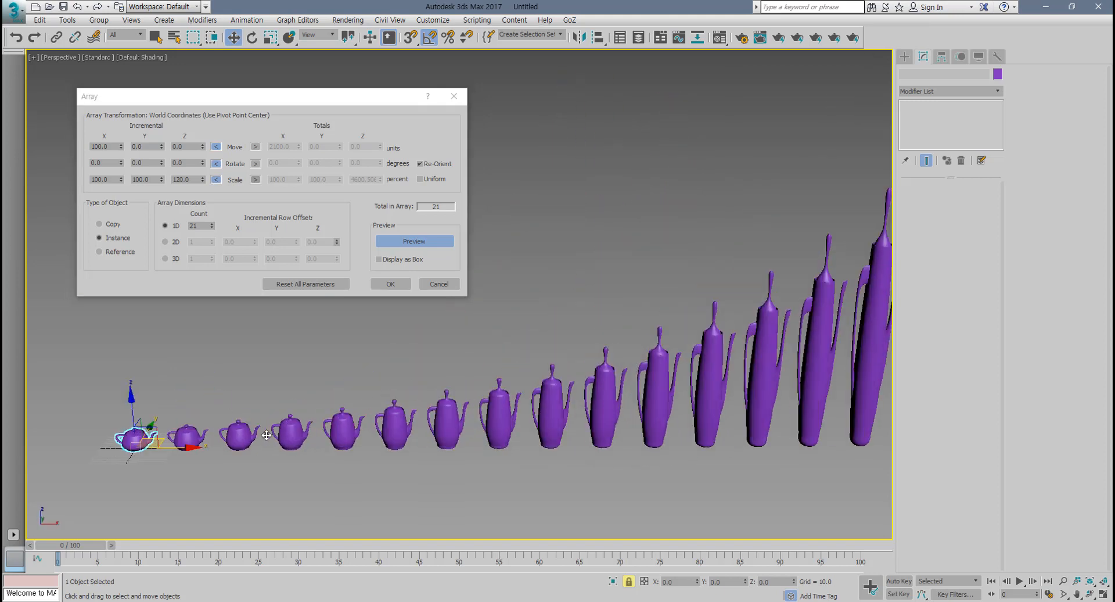
middle_drag(206, 439, 328, 427)
scroll(349, 428, up, 4)
scroll(241, 417, up, 4)
mouse_move(241, 417)
alt+middle_down()
mouse_move(241, 428)
mouse_move(244, 399)
alt+middle_up()
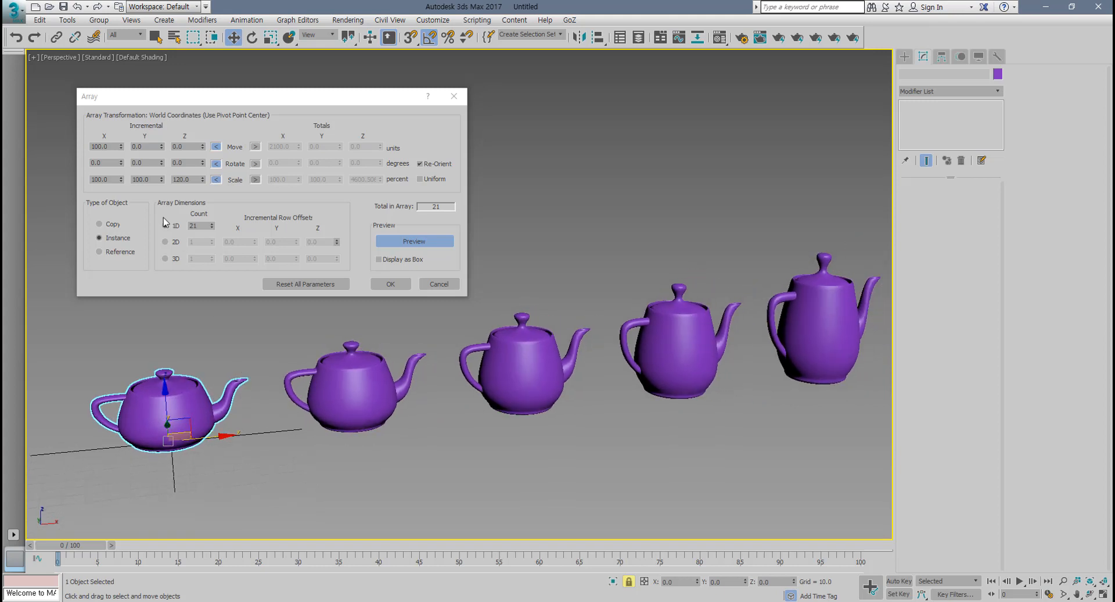
Set the incremental X rotation to 71 degrees and view the twisting row of teapots.
drag(120, 163, 120, 122)
alt+middle_drag(465, 479, 451, 488)
scroll(447, 476, down, 6)
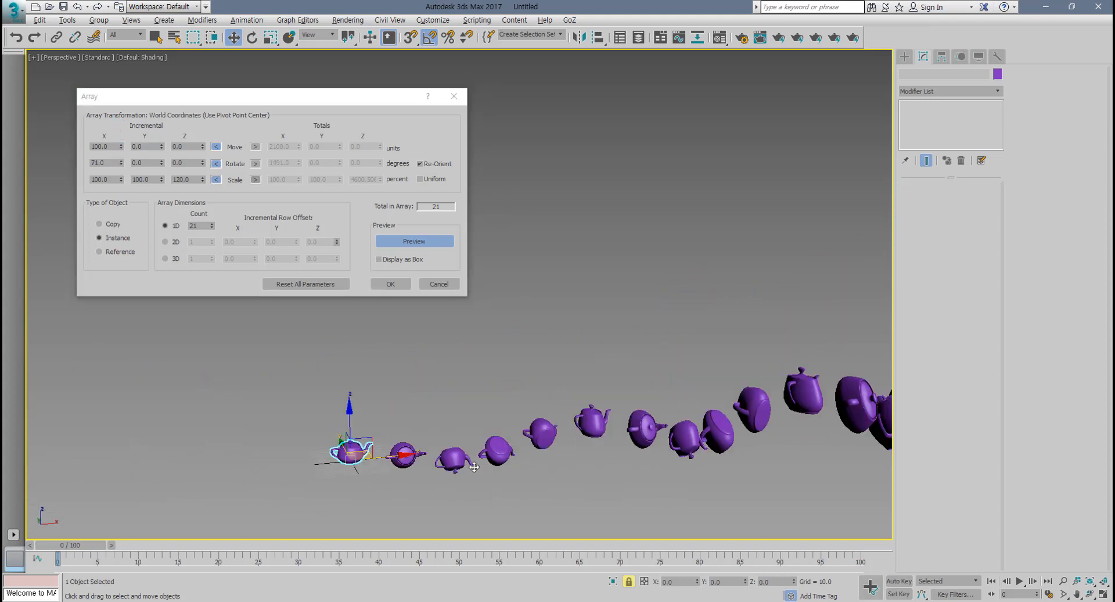
alt+middle_drag(406, 441, 438, 423)
scroll(353, 423, down, 3)
scroll(348, 423, down, 6)
scroll(363, 425, up, 2)
scroll(408, 420, up, 5)
middle_drag(205, 337, 263, 352)
Set the incremental Z scale to 100 percent and view the rotated teapots along the row.
click(132, 180)
key(Tab)
text(100)
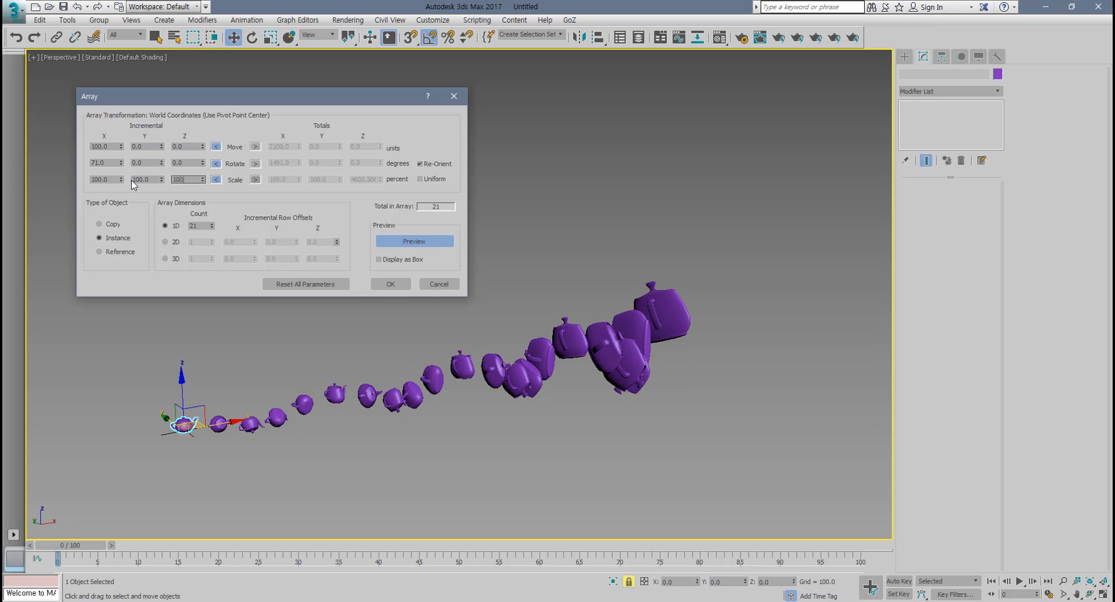
key(Return)
alt+middle_drag(307, 358, 250, 381)
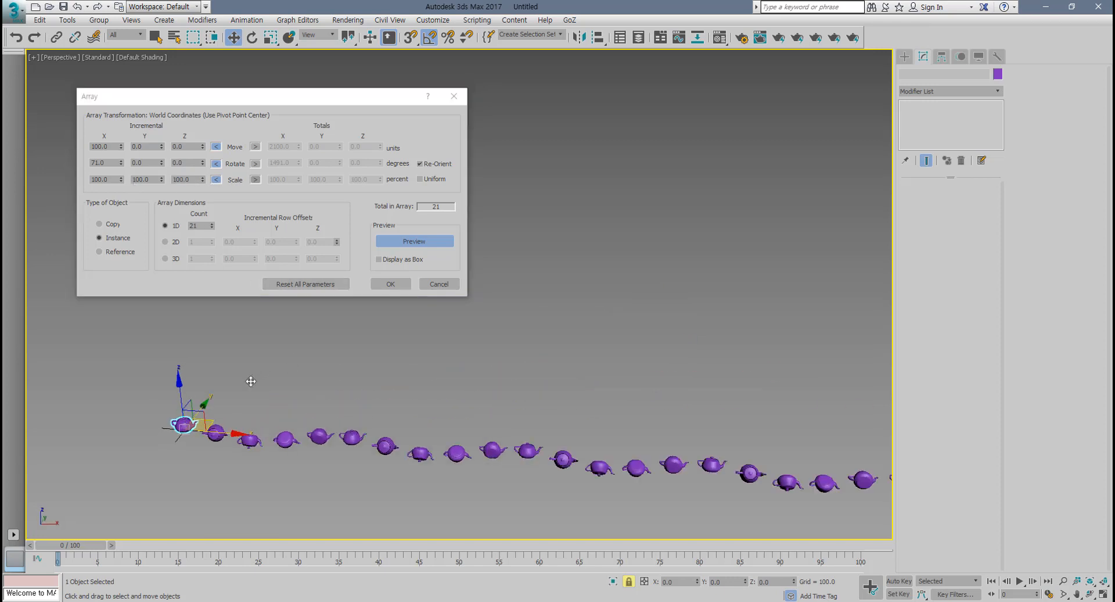
scroll(275, 429, up, 4)
alt+middle_drag(275, 430, 325, 427)
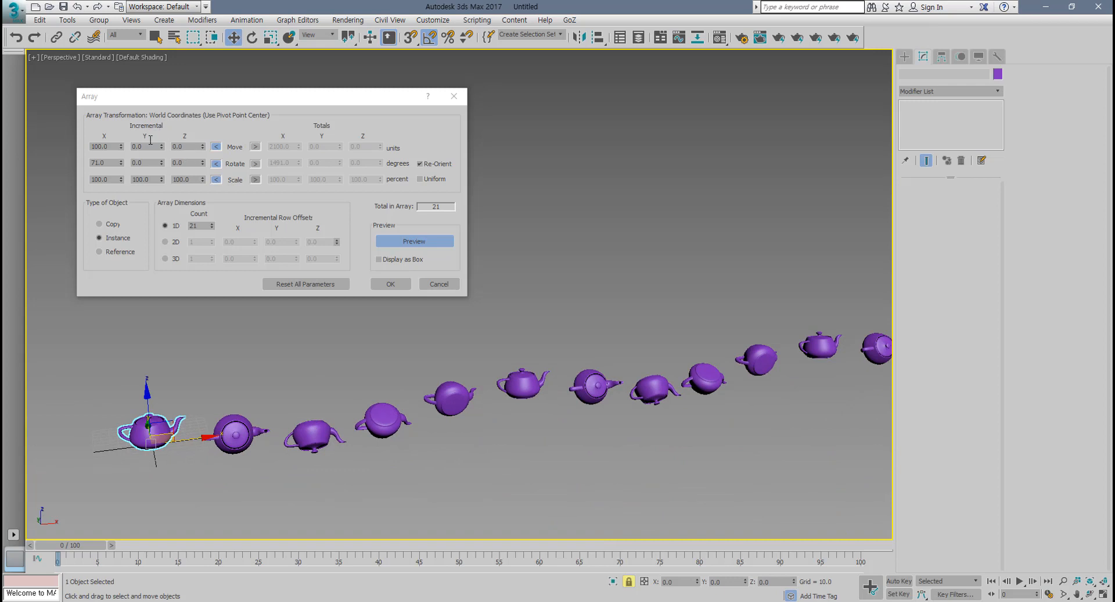
Reset the incremental X rotation to 0, set the incremental Y rotation to 30 degrees and inspect the copies.
right_click(120, 164)
mouse_move(162, 164)
mouse_down()
mouse_move(163, 114)
mouse_move(164, 144)
mouse_up()
alt+middle_drag(345, 370, 446, 441)
middle_drag(445, 441, 590, 390)
scroll(587, 391, up, 4)
alt+middle_drag(463, 403, 383, 388)
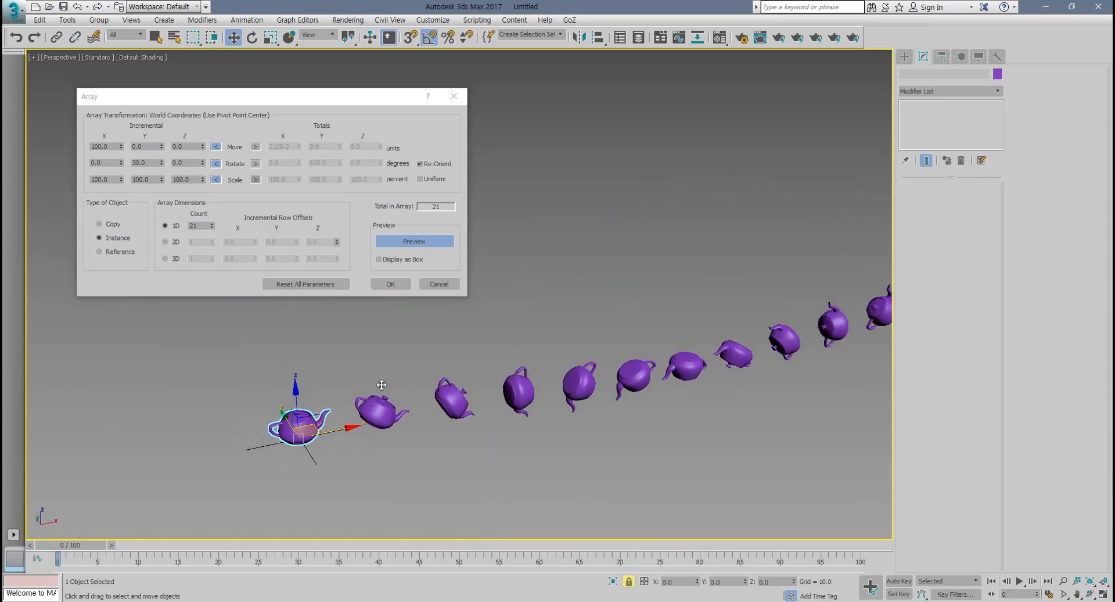
scroll(398, 350, up, 3)
Reset all array parameters, switch rotation to totals and set the total Z rotation to 360 degrees.
click(319, 291)
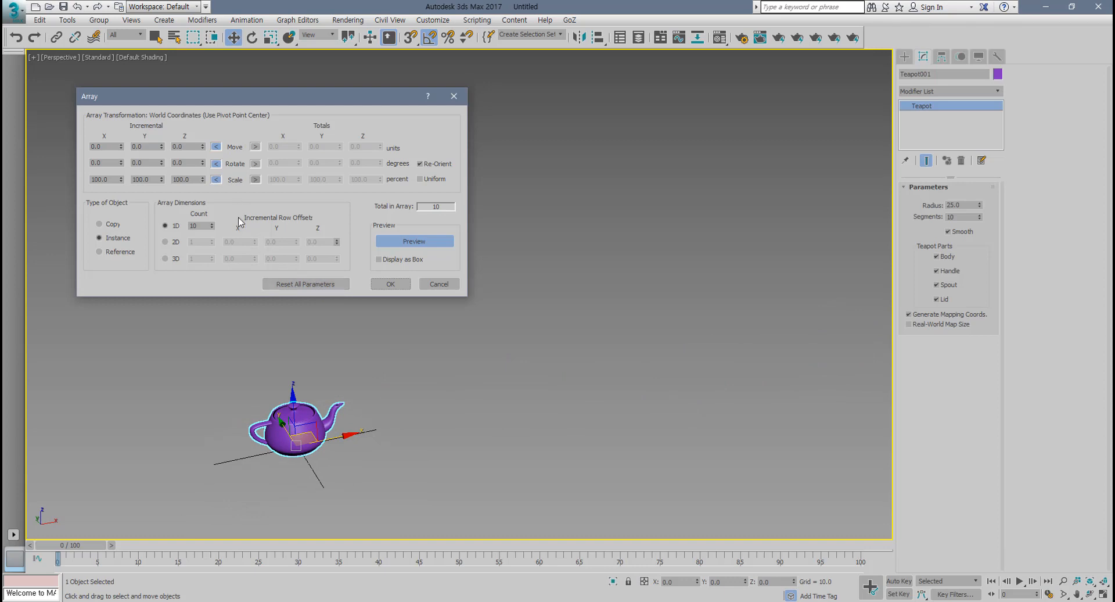
click(263, 367)
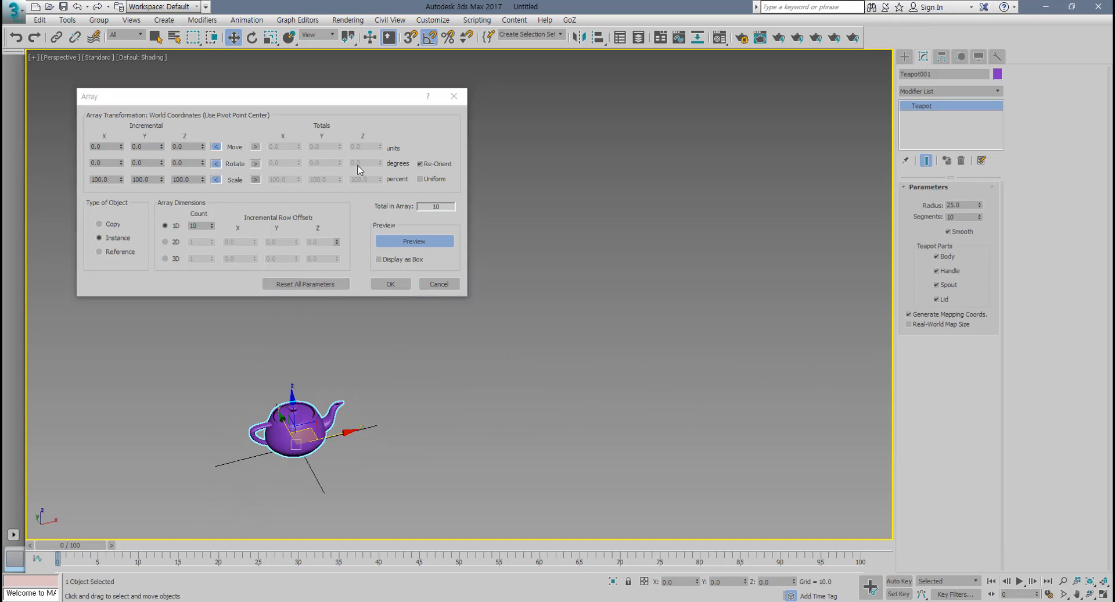
click(255, 163)
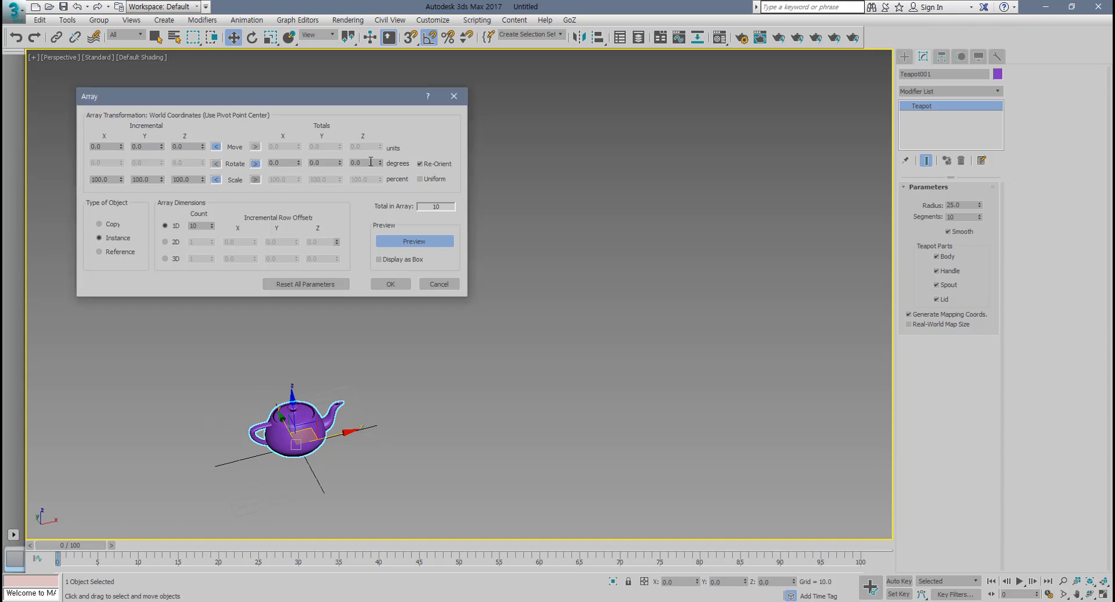
click(366, 163)
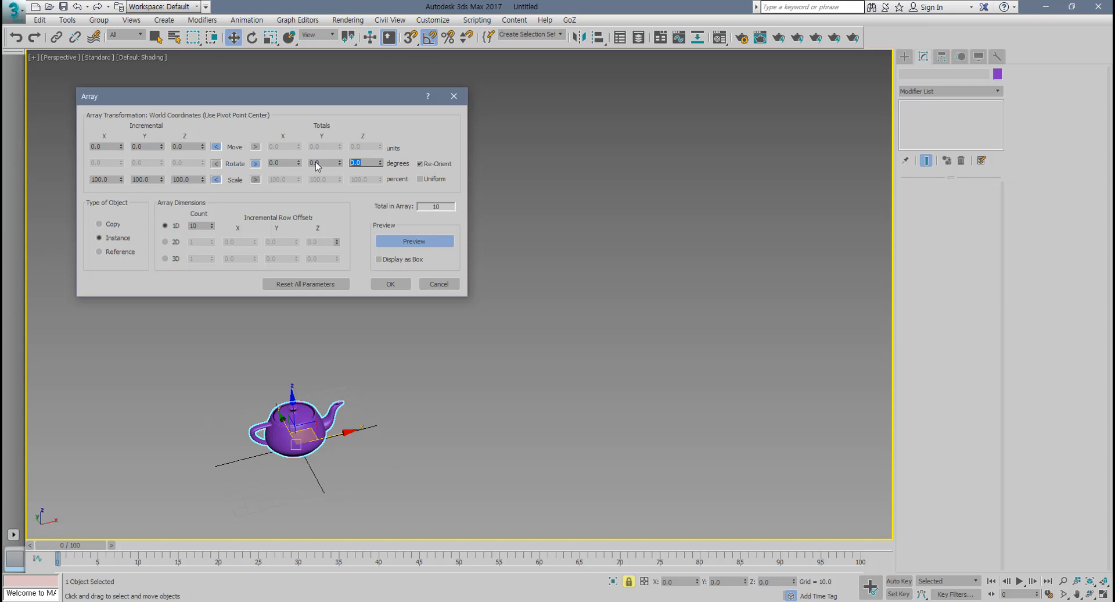
text(360)
key(Return)
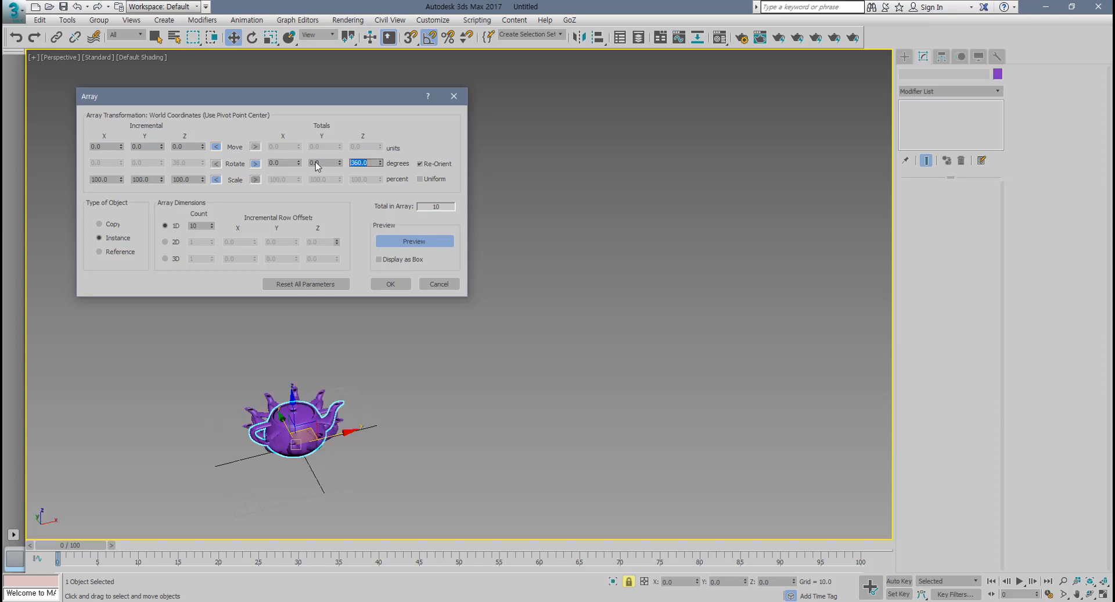
Set the 1D count of the full-circle teapot array to 5.
double_click(189, 226)
text(5)
key(Return)
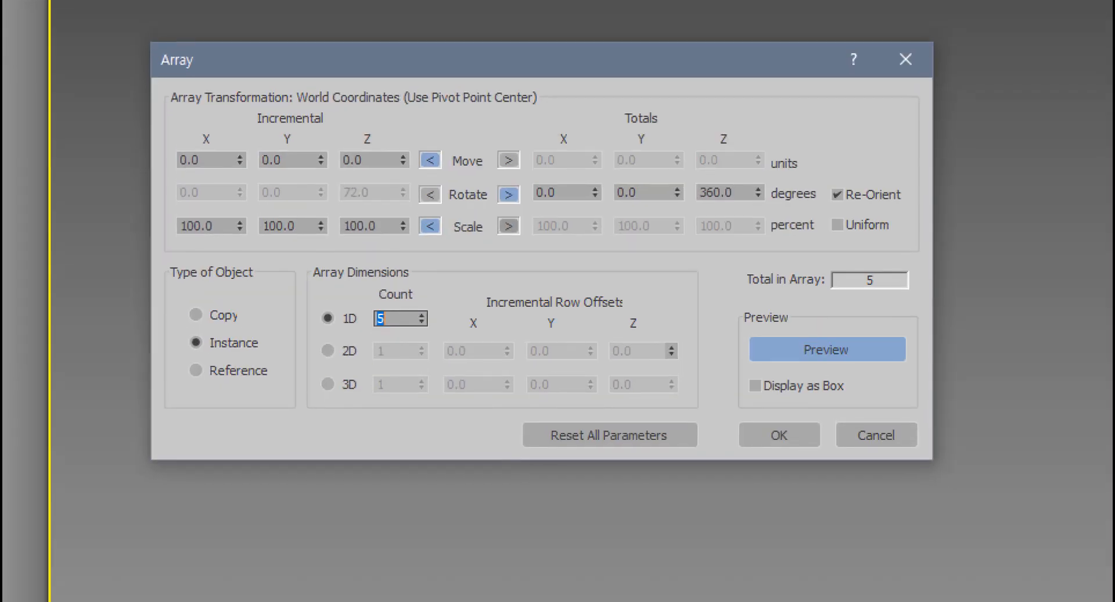
click(546, 312)
mouse_move(363, 215)
mouse_down()
mouse_move(335, 214)
mouse_move(367, 176)
mouse_move(336, 224)
mouse_move(393, 172)
mouse_move(360, 229)
mouse_up()
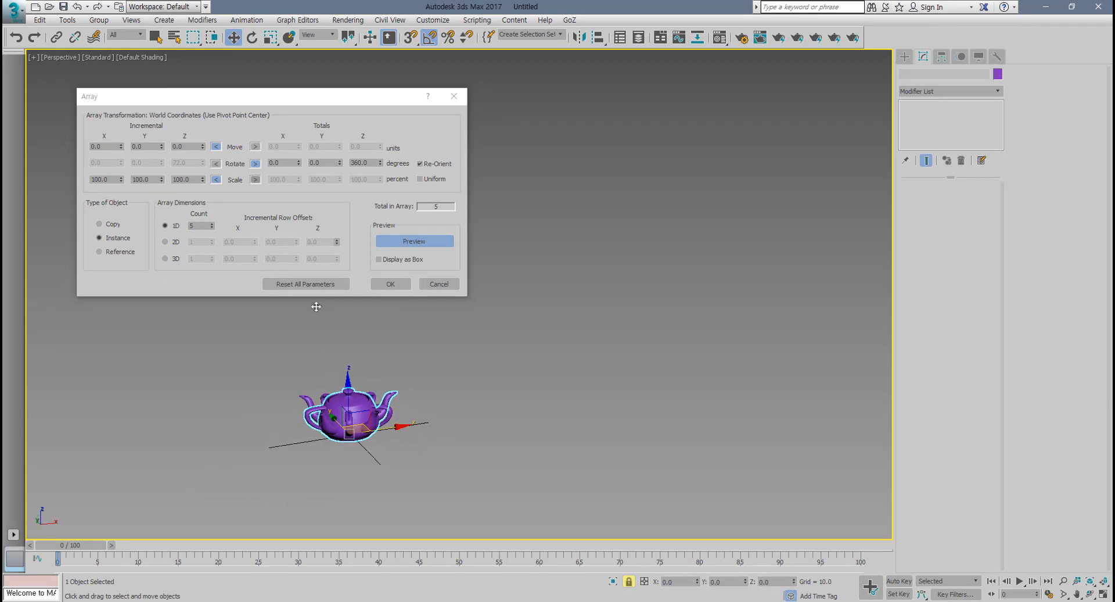
Reset all array parameters and switch the array dimensions to 2D, moving the Array dialog aside.
click(306, 284)
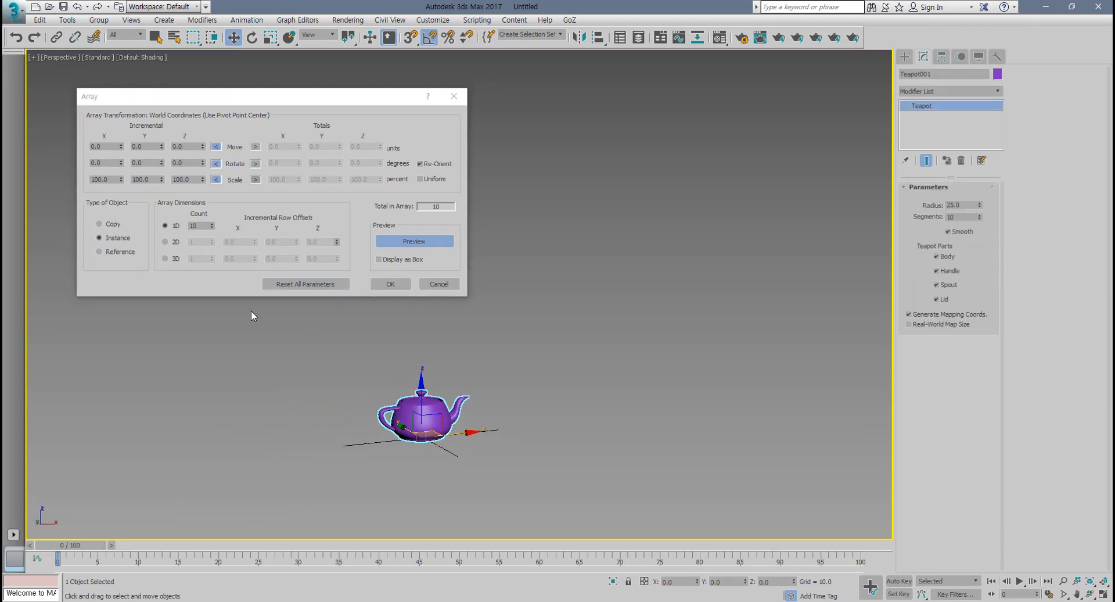
click(170, 244)
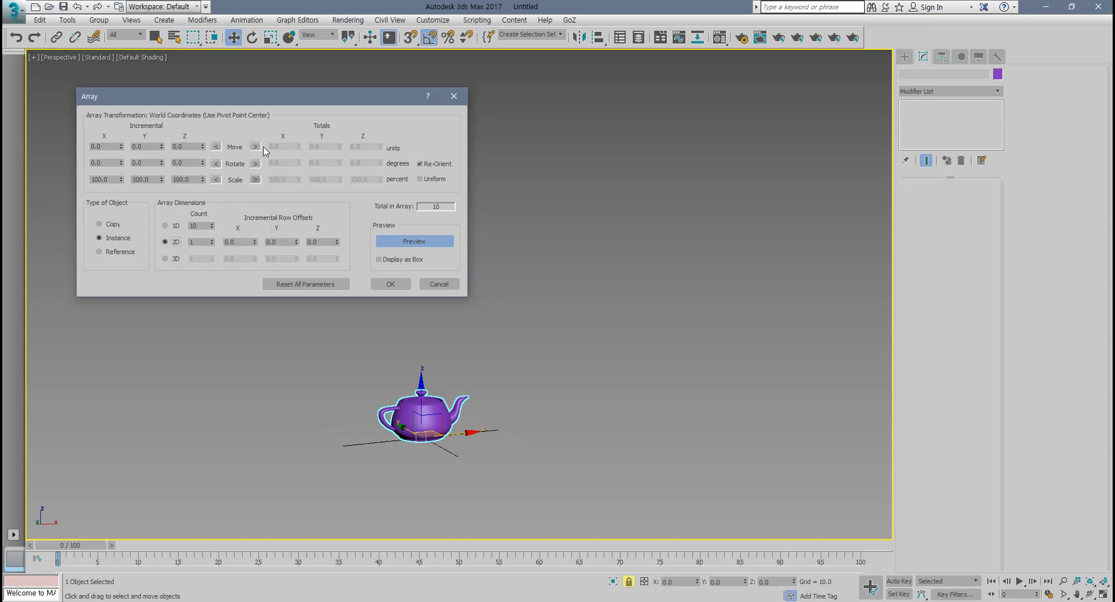
drag(265, 101, 343, 115)
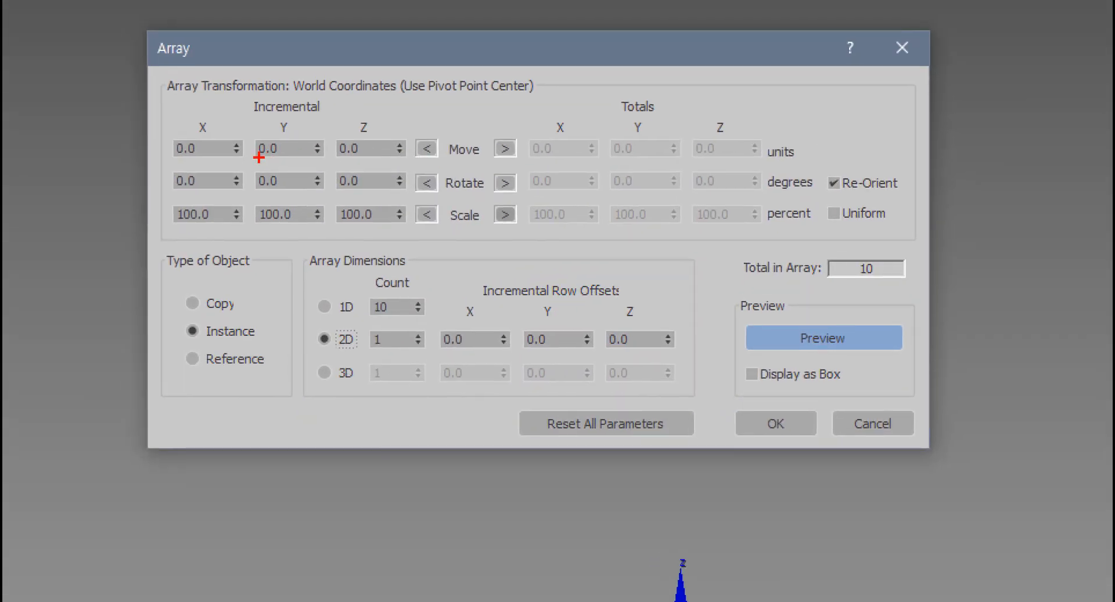
mouse_move(190, 164)
mouse_down()
mouse_move(150, 124)
mouse_move(200, 110)
mouse_move(253, 138)
mouse_move(238, 171)
mouse_move(155, 166)
mouse_move(173, 106)
mouse_move(237, 148)
mouse_up()
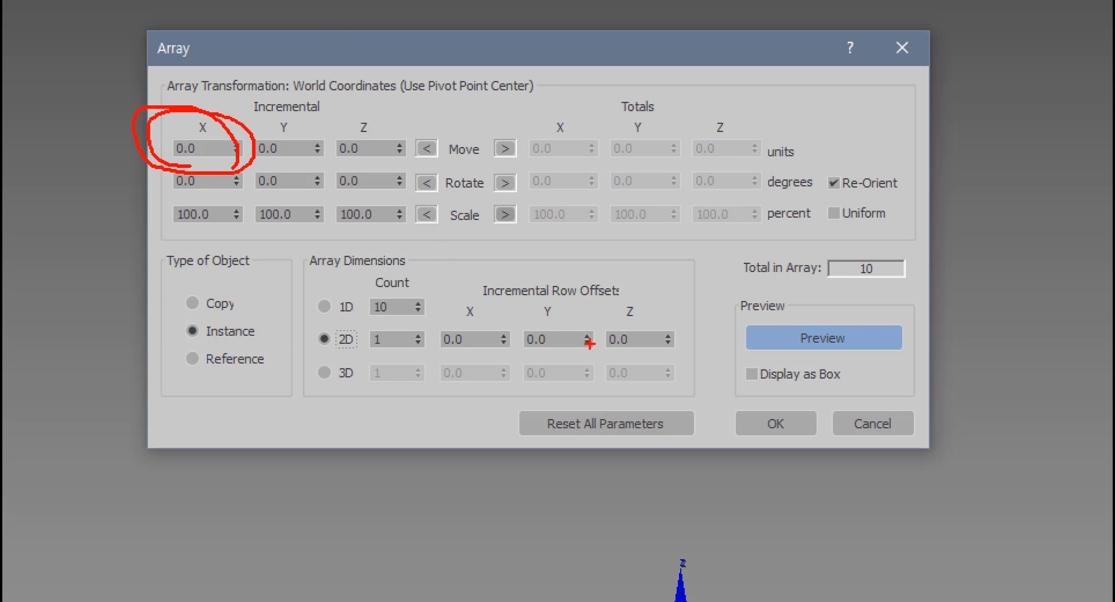
mouse_move(593, 360)
mouse_down()
mouse_move(500, 336)
mouse_move(576, 302)
mouse_move(589, 359)
mouse_up()
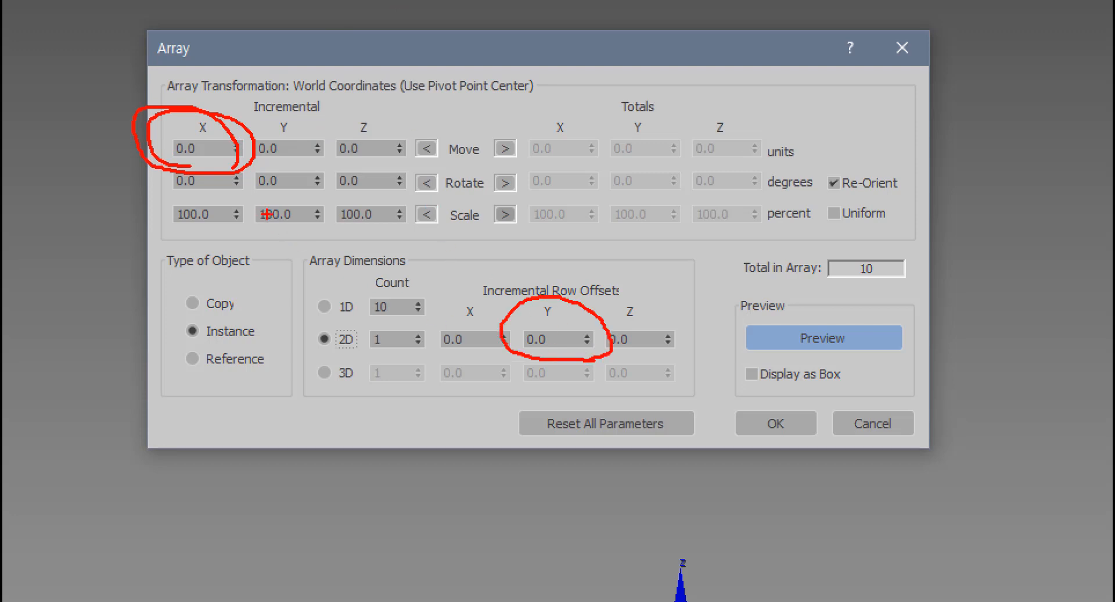
mouse_move(157, 167)
mouse_down()
mouse_move(246, 168)
mouse_move(119, 169)
mouse_up()
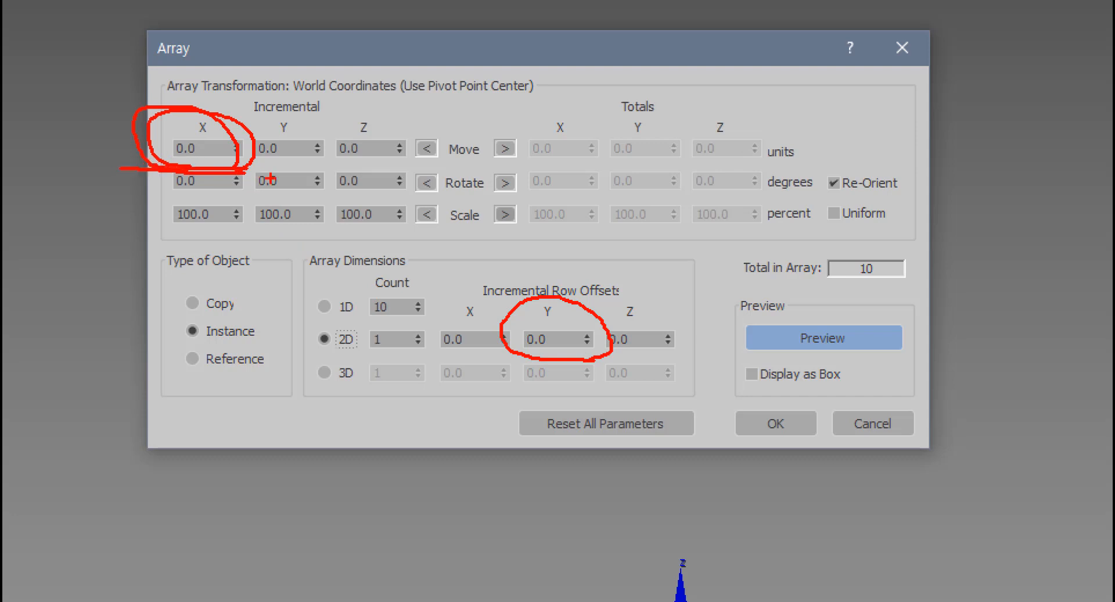
mouse_move(227, 156)
mouse_down()
mouse_move(270, 174)
mouse_move(366, 267)
mouse_move(371, 290)
mouse_move(376, 278)
mouse_move(419, 307)
mouse_move(392, 325)
mouse_up()
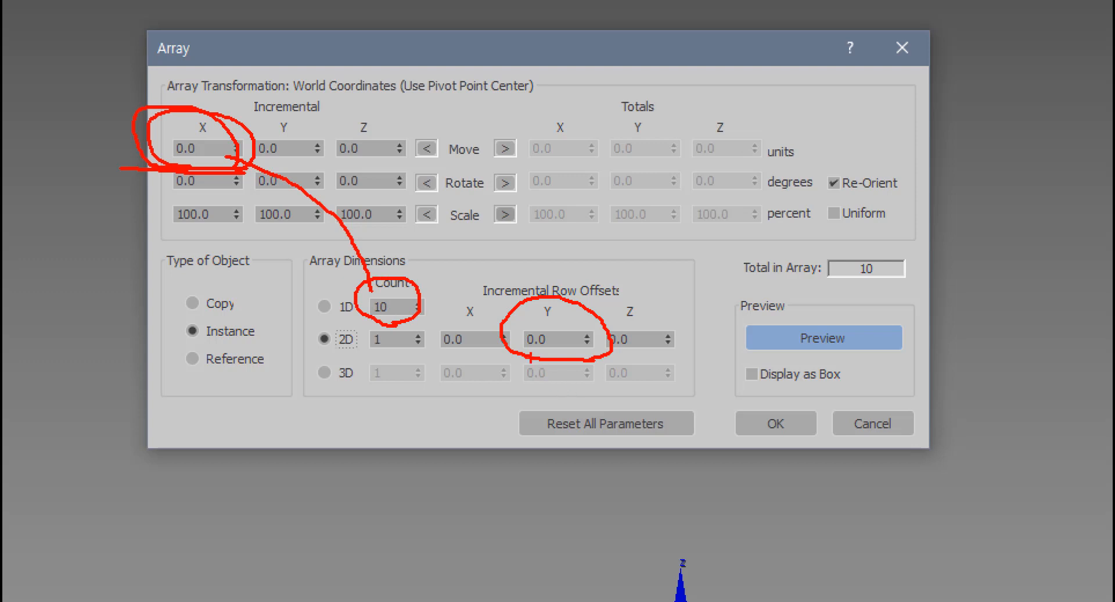
drag(523, 348, 582, 352)
mouse_move(366, 352)
mouse_down()
mouse_move(390, 324)
mouse_move(432, 347)
mouse_move(372, 354)
mouse_move(508, 361)
mouse_move(511, 395)
mouse_move(499, 401)
mouse_up()
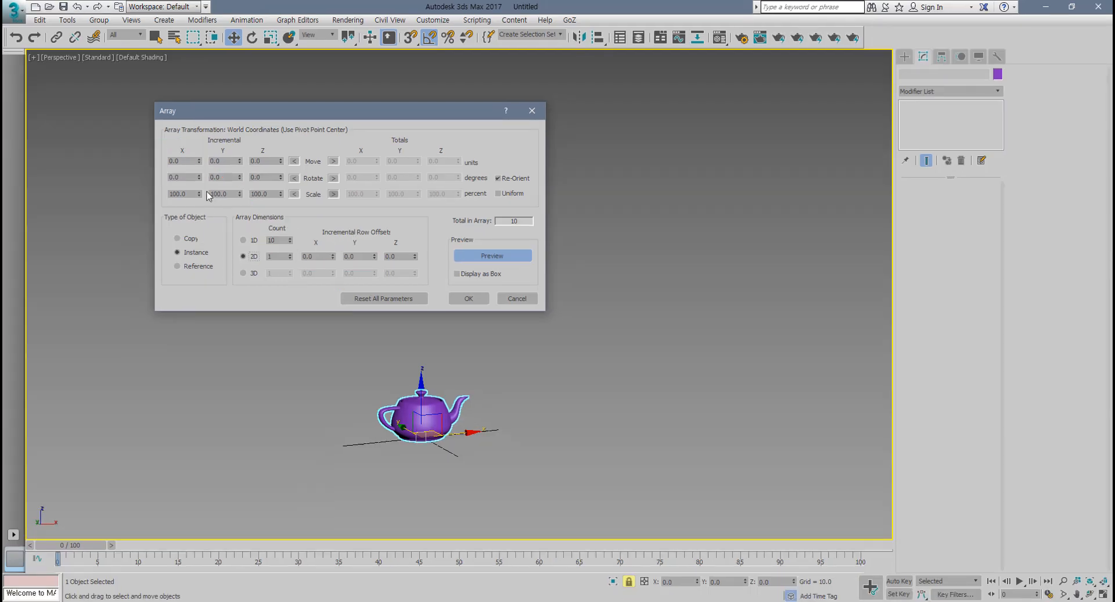
Set the incremental X move to 100 units for the first dimension of the 2D array.
double_click(183, 162)
key(Return)
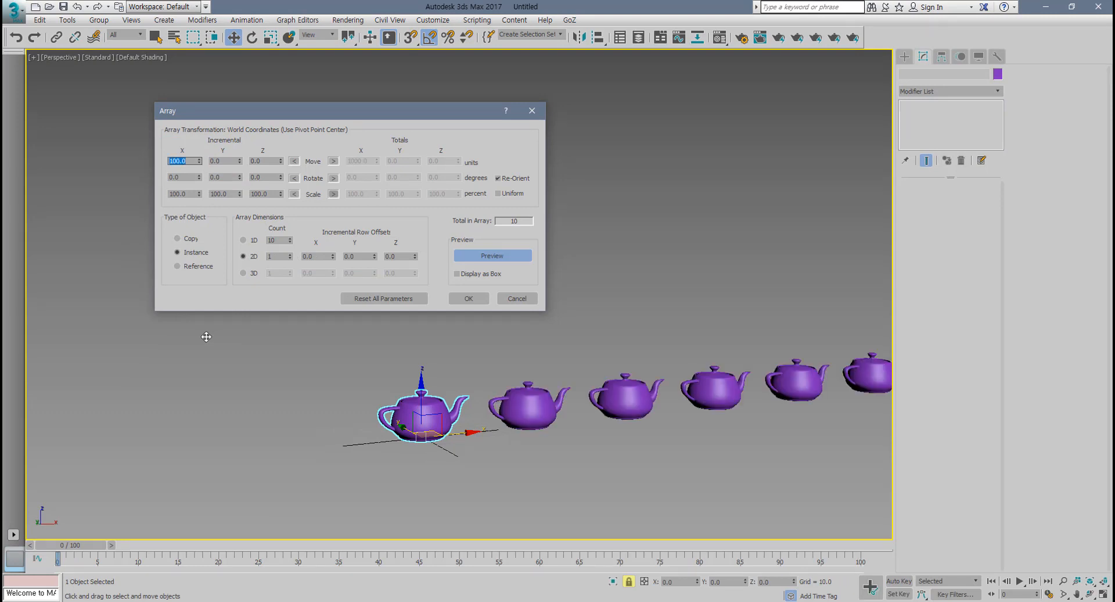
double_click(281, 241)
Set the 2D incremental row offset along Y to 100 units.
double_click(360, 256)
alt+middle_drag(425, 437, 362, 453)
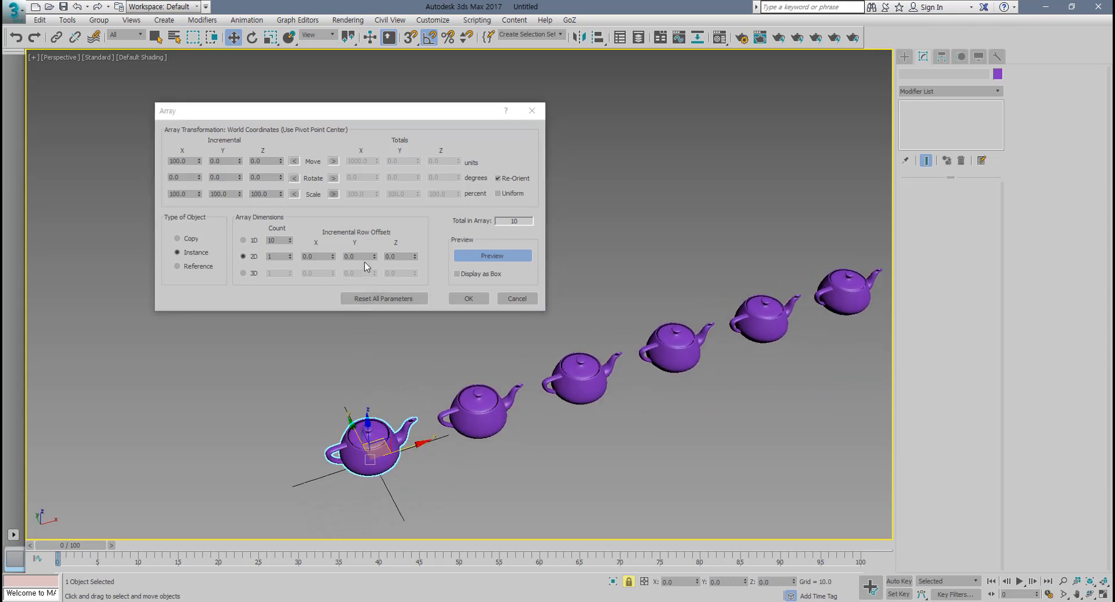
alt+middle_drag(354, 396, 407, 406)
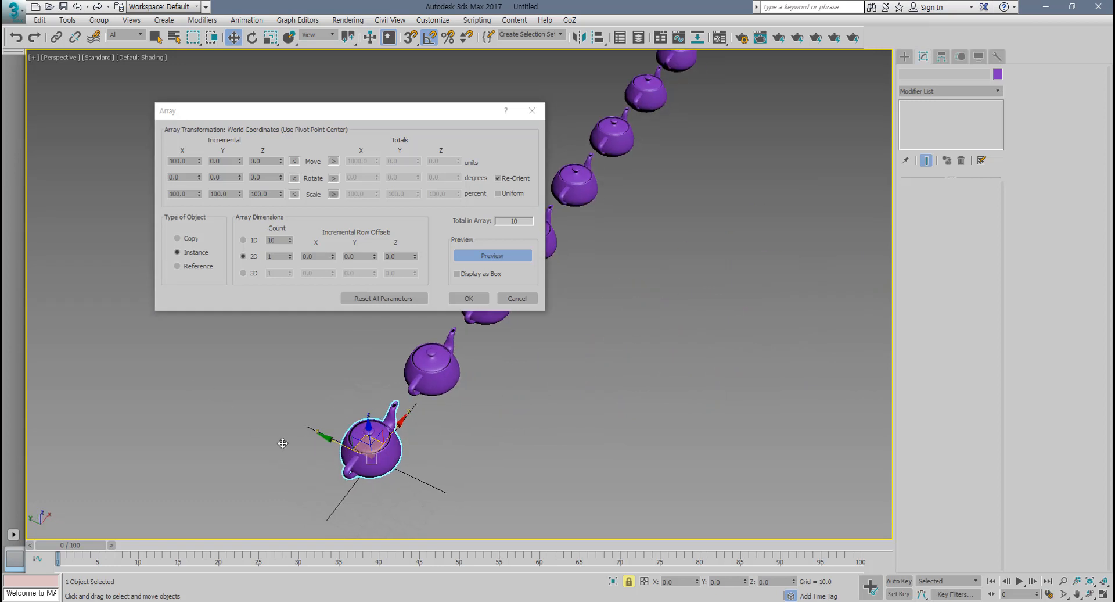
click(319, 262)
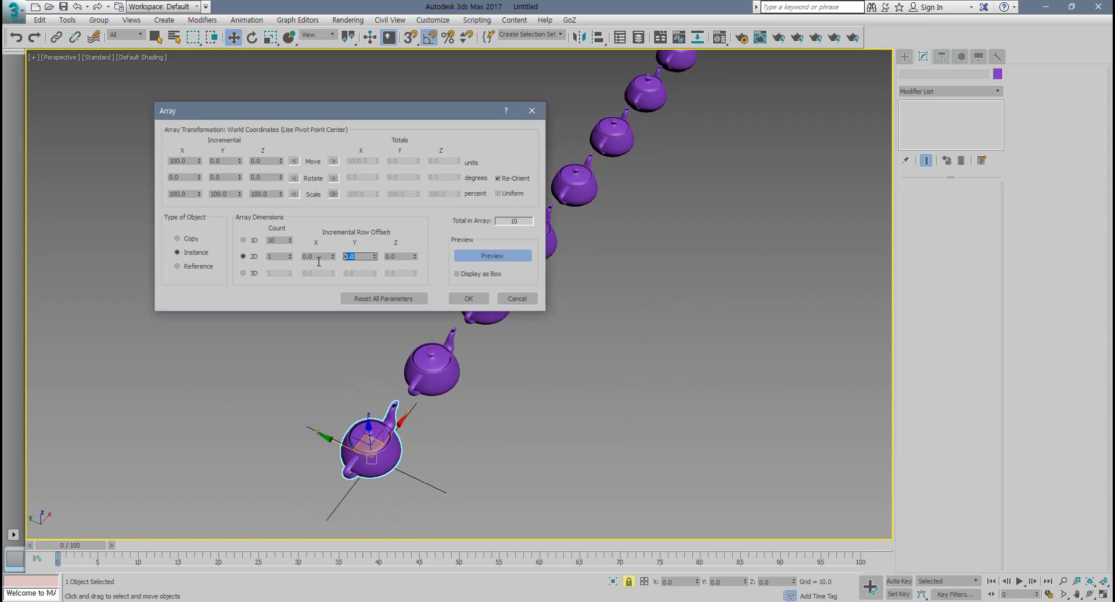
key(Return)
middle_drag(326, 356, 494, 407)
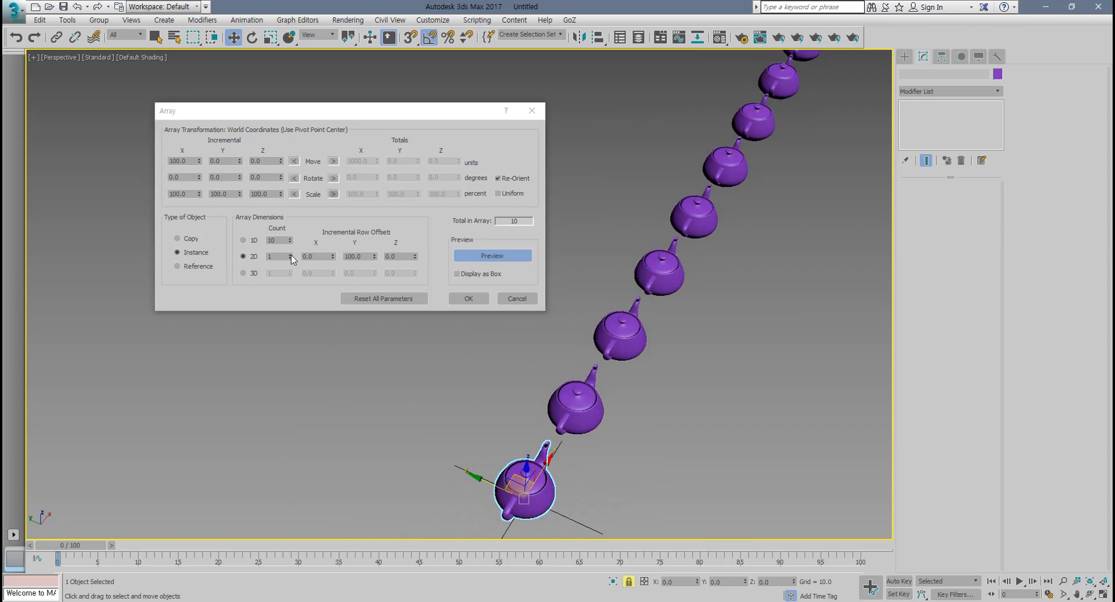
Raise the 2D count to 6 and view the resulting grid of teapots.
click(291, 255)
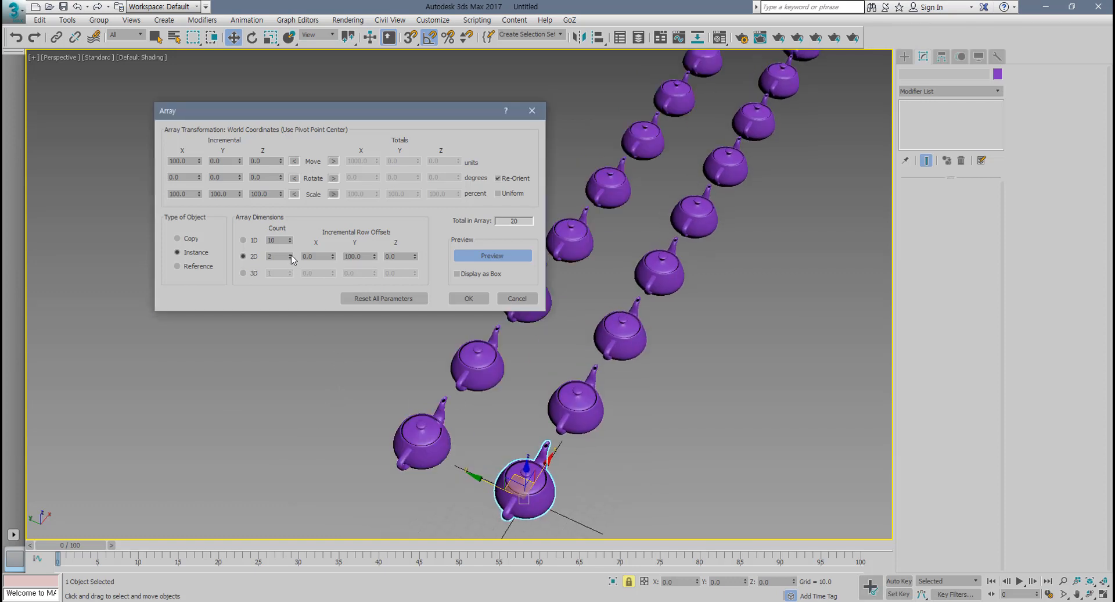
click(291, 254)
click(290, 254)
click(290, 253)
click(291, 254)
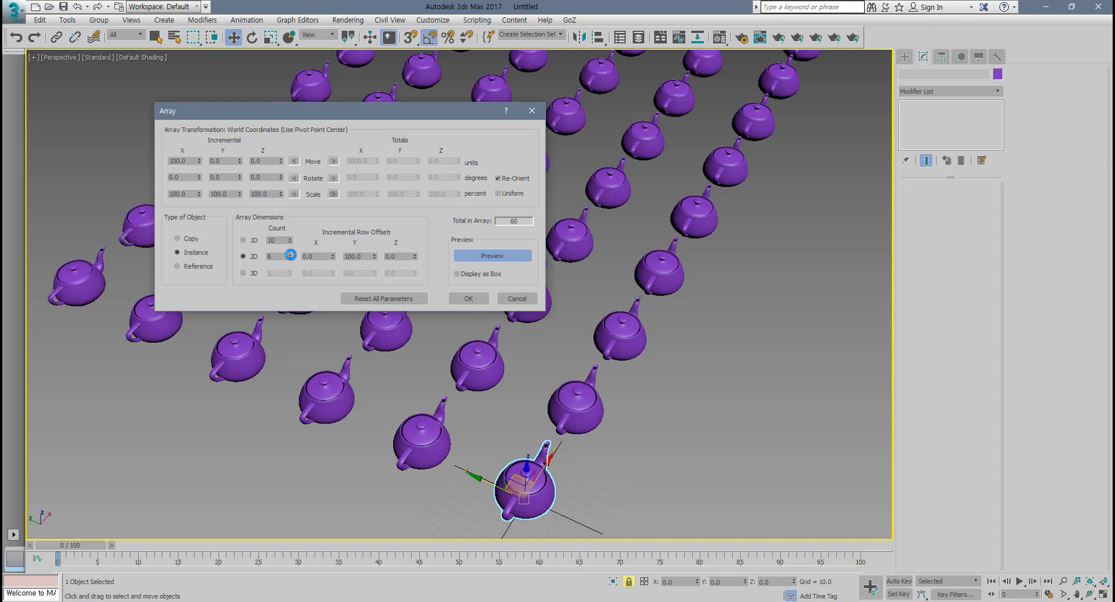
scroll(437, 427, down, 5)
scroll(398, 387, up, 4)
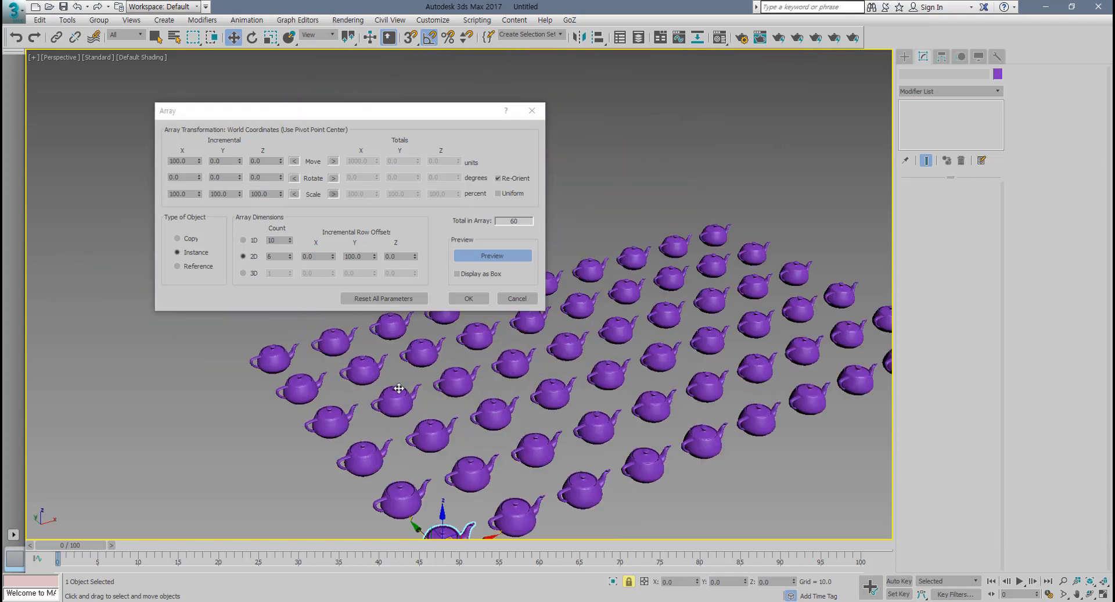
alt+middle_drag(399, 388, 406, 415)
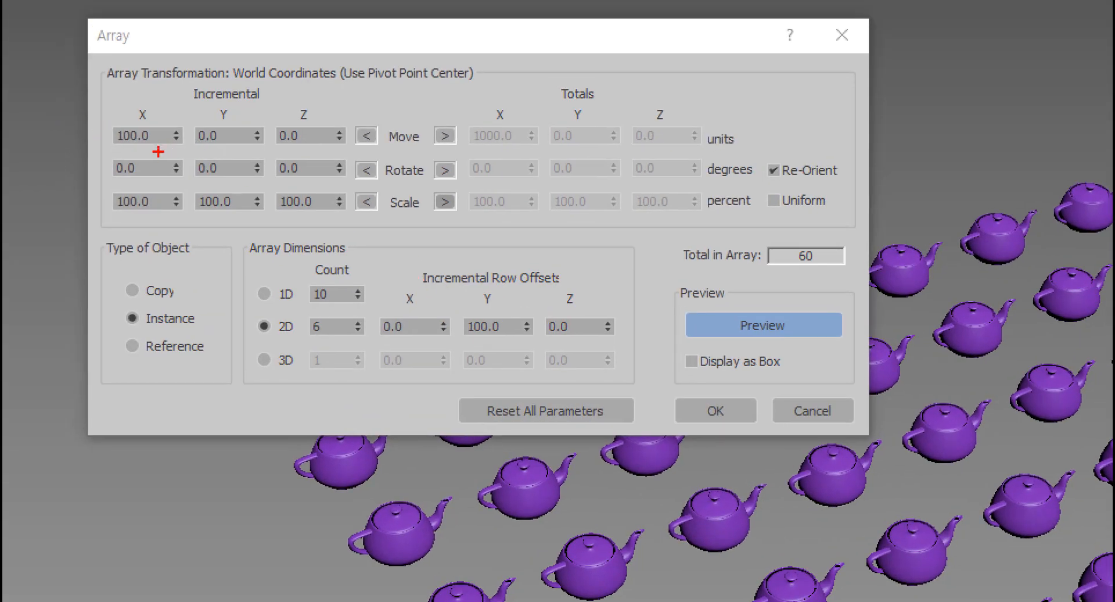
mouse_move(158, 152)
mouse_down()
mouse_move(92, 140)
mouse_move(164, 121)
mouse_move(160, 155)
mouse_move(279, 195)
mouse_move(334, 275)
mouse_move(335, 283)
mouse_move(325, 263)
mouse_move(346, 323)
mouse_up()
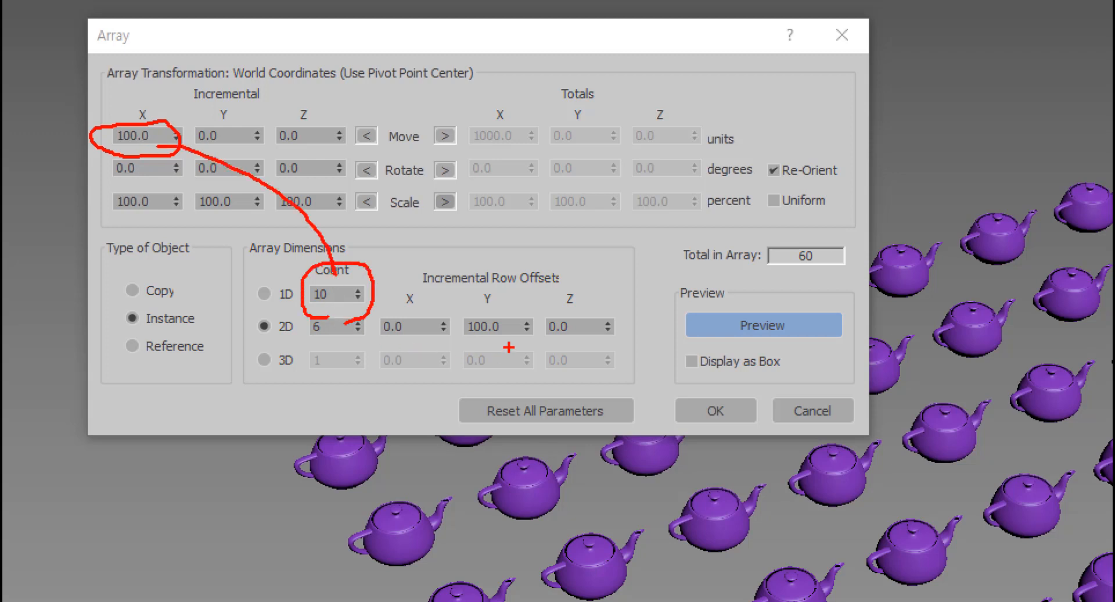
mouse_move(507, 343)
mouse_down()
mouse_move(452, 326)
mouse_move(493, 308)
mouse_move(528, 334)
mouse_move(500, 344)
mouse_up()
mouse_move(303, 346)
mouse_down()
mouse_move(297, 320)
mouse_move(357, 349)
mouse_move(314, 352)
mouse_move(299, 293)
mouse_move(341, 337)
mouse_up()
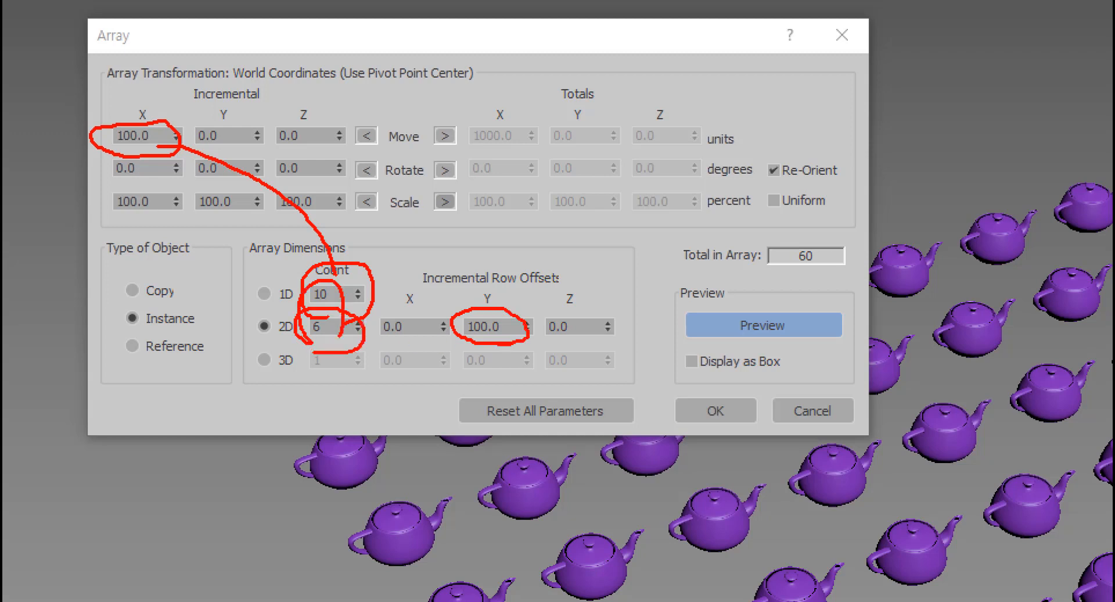
drag(418, 218, 409, 274)
mouse_move(457, 210)
mouse_down()
mouse_move(485, 251)
mouse_move(456, 235)
mouse_up()
drag(575, 200, 550, 249)
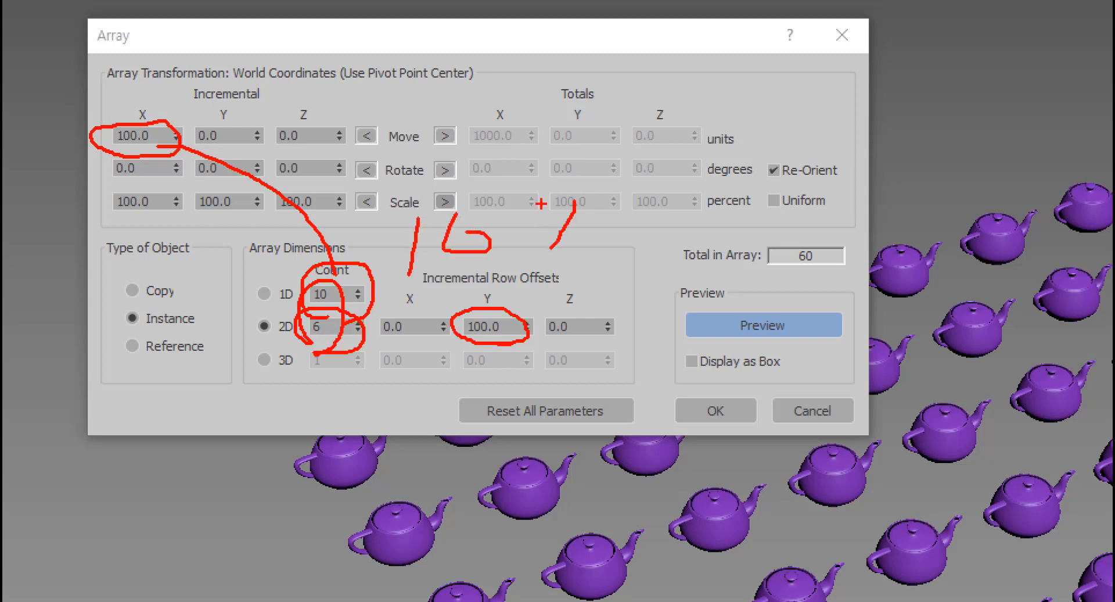
drag(541, 203, 609, 261)
mouse_move(637, 186)
mouse_down()
mouse_move(627, 287)
mouse_move(616, 231)
mouse_up()
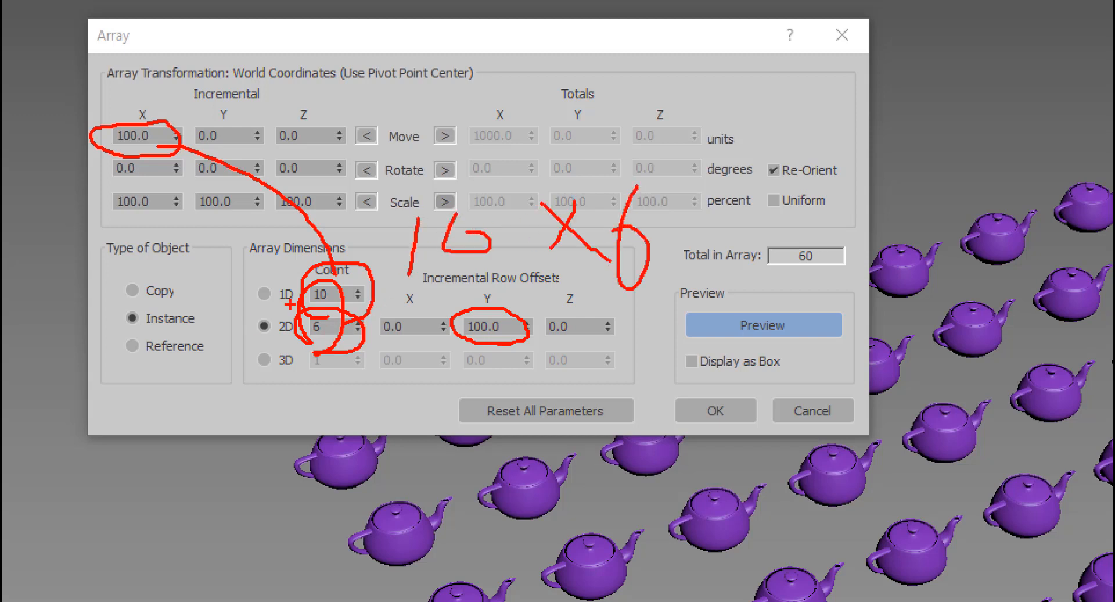
drag(290, 304, 397, 307)
drag(286, 312, 400, 311)
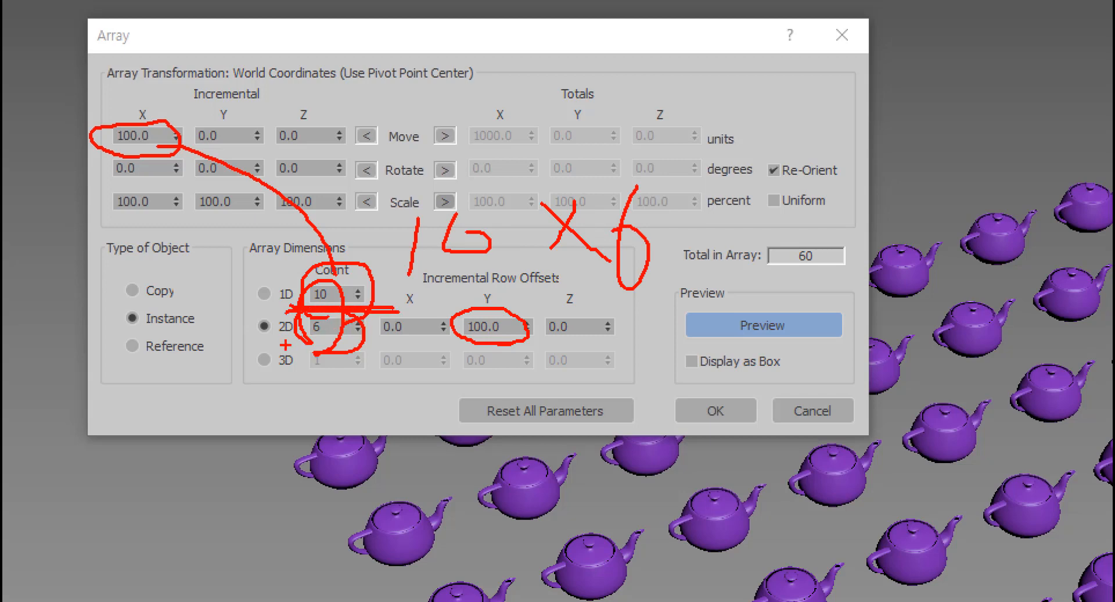
drag(267, 345, 392, 355)
drag(456, 232, 482, 231)
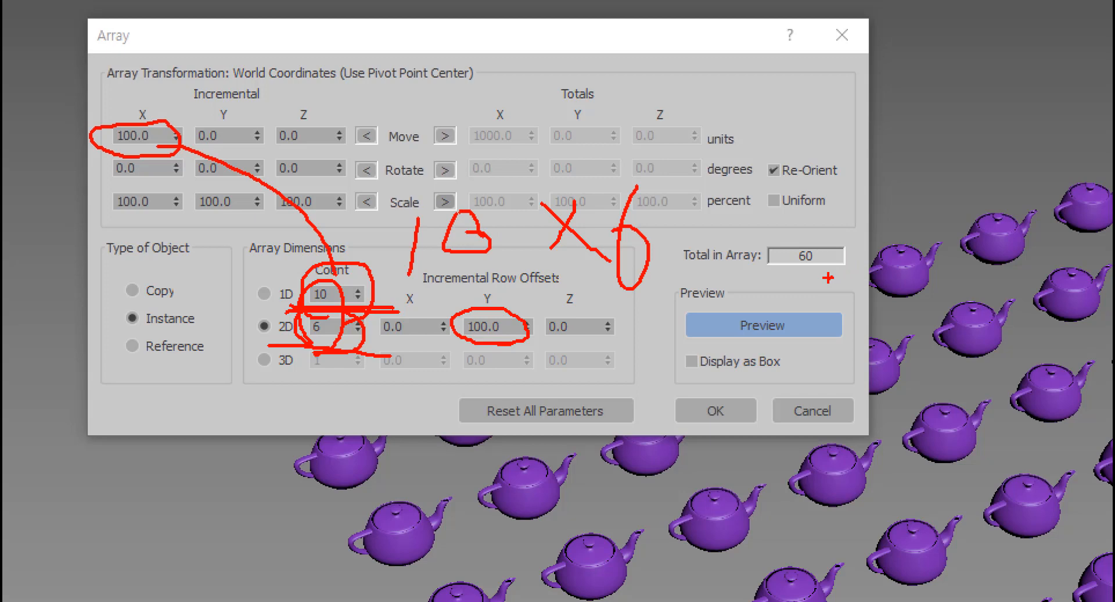
mouse_move(825, 280)
mouse_down()
mouse_move(758, 258)
mouse_move(839, 259)
mouse_move(816, 299)
mouse_up()
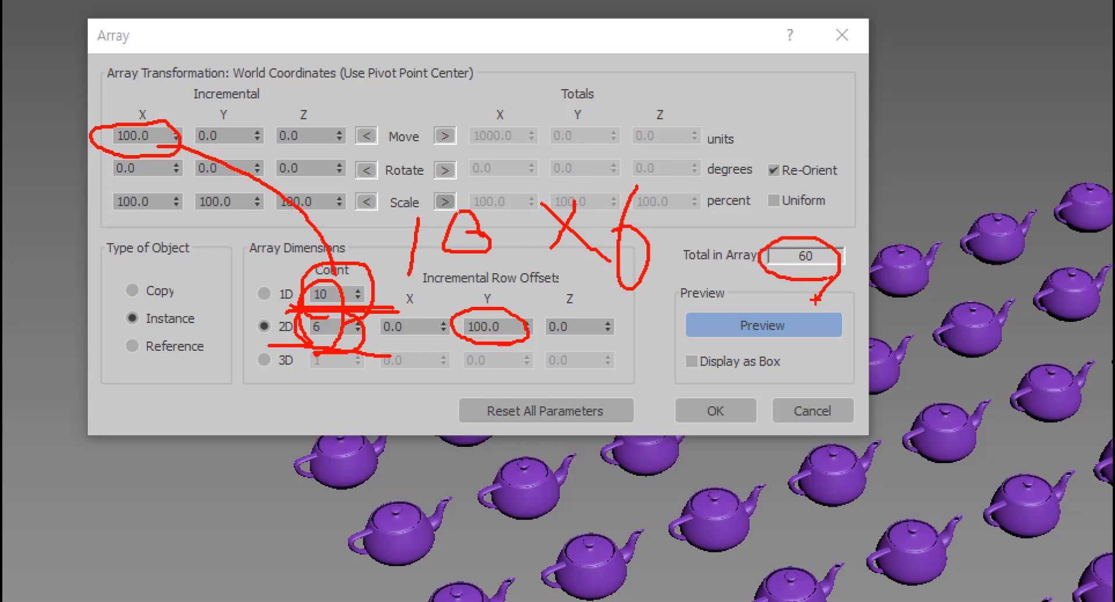
mouse_move(636, 289)
mouse_down()
mouse_move(490, 281)
mouse_move(606, 151)
mouse_move(560, 280)
mouse_up()
drag(593, 280, 683, 280)
key(Escape)
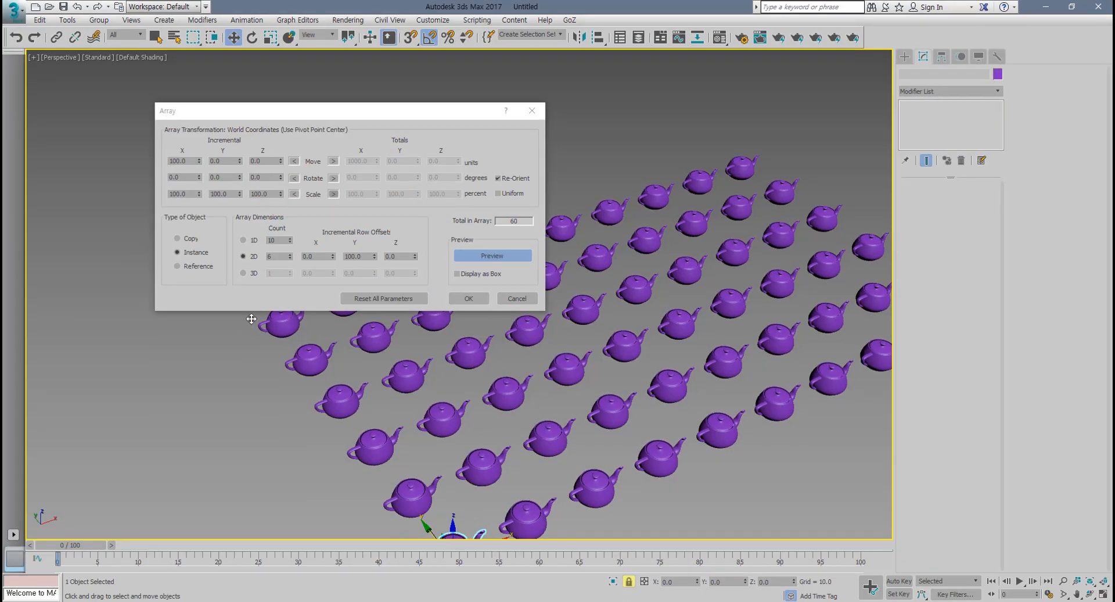
Switch the array to 3D, with a Z row offset of 100 and a 3D count of 4.
click(243, 273)
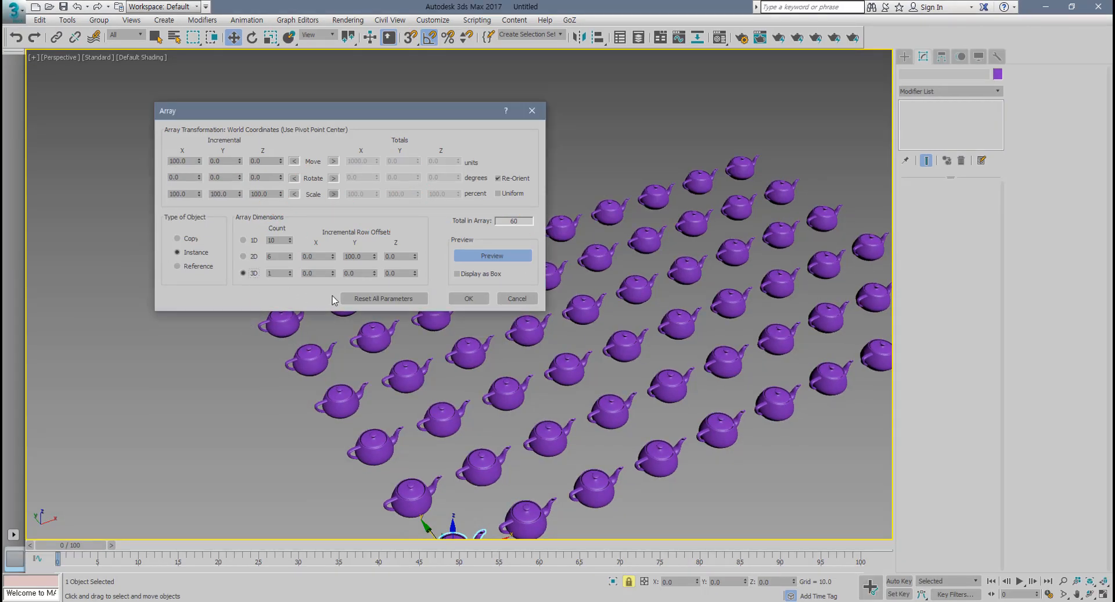
double_click(389, 273)
double_click(270, 273)
text(3)
drag(405, 274, 295, 277)
key(Return)
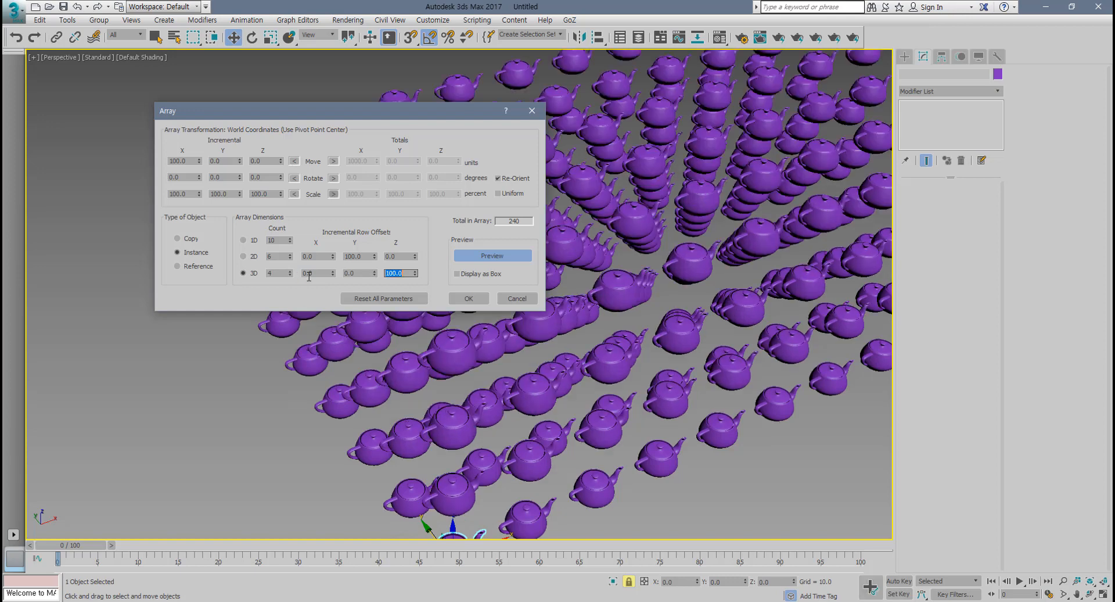
Raise the 3D count of the teapot array to 10.
scroll(532, 388, down, 2)
alt+middle_drag(534, 385, 500, 392)
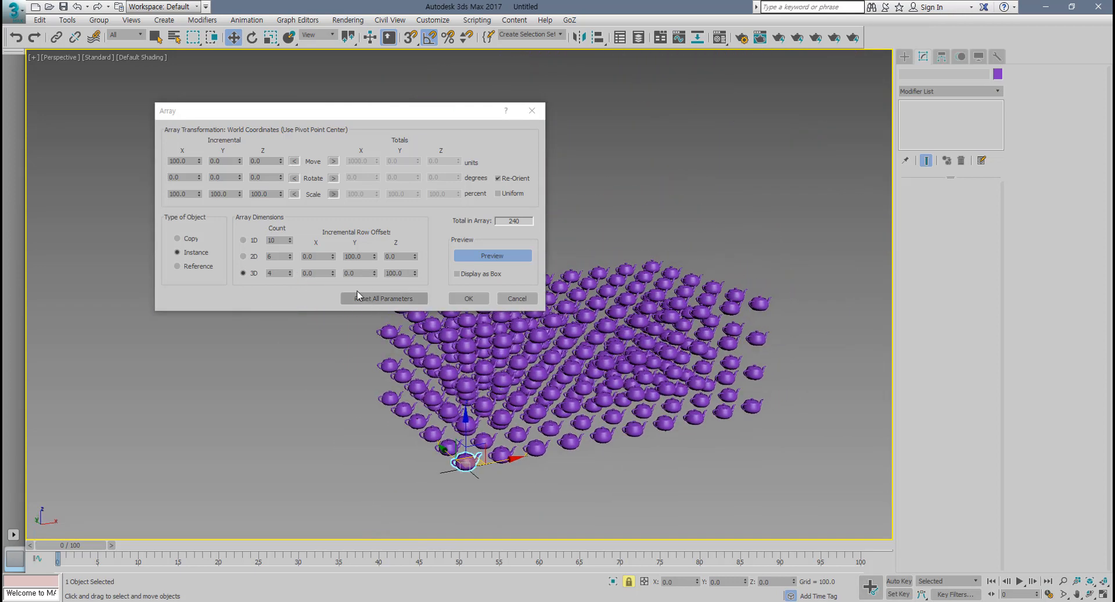
drag(279, 273, 212, 275)
text(10)
key(Return)
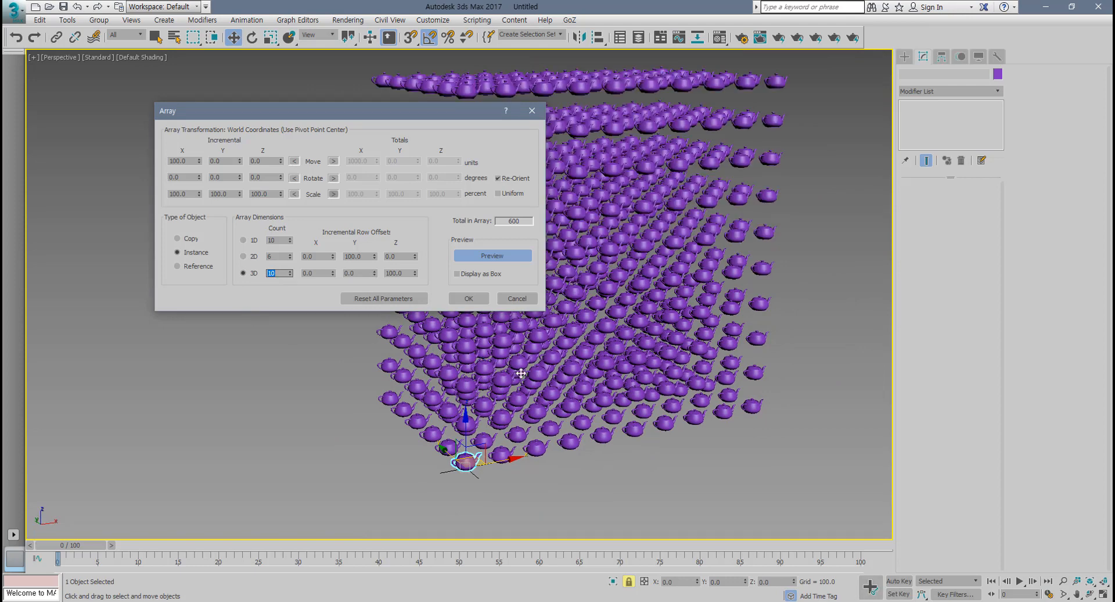
Raise the 2D count to 10, move the Array dialog aside and inspect the previewed block of teapots.
scroll(481, 362, up, 4)
double_click(268, 256)
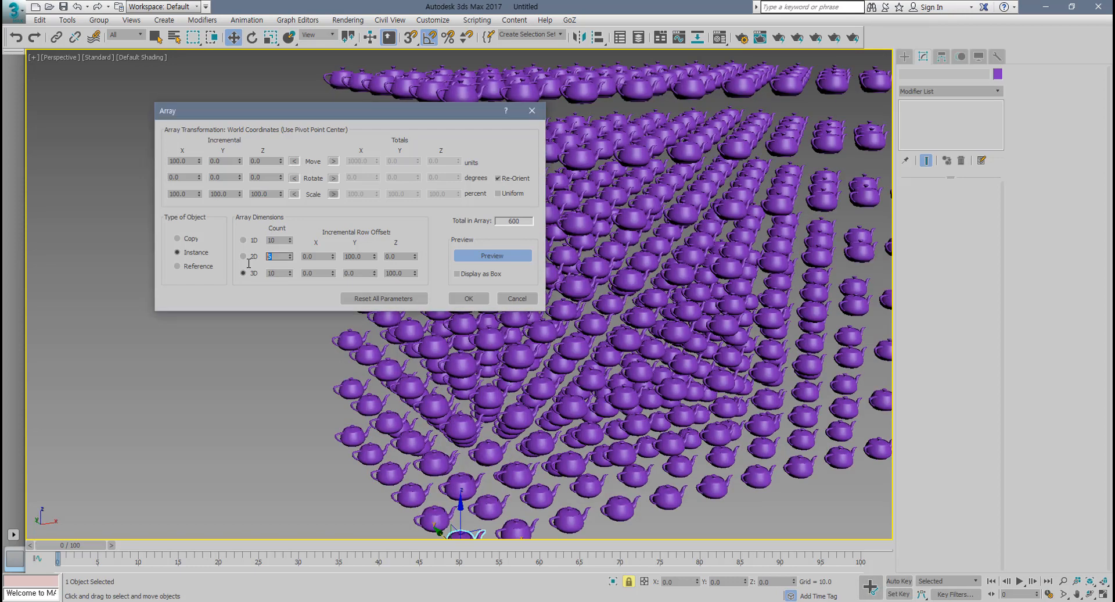
text(10)
key(Return)
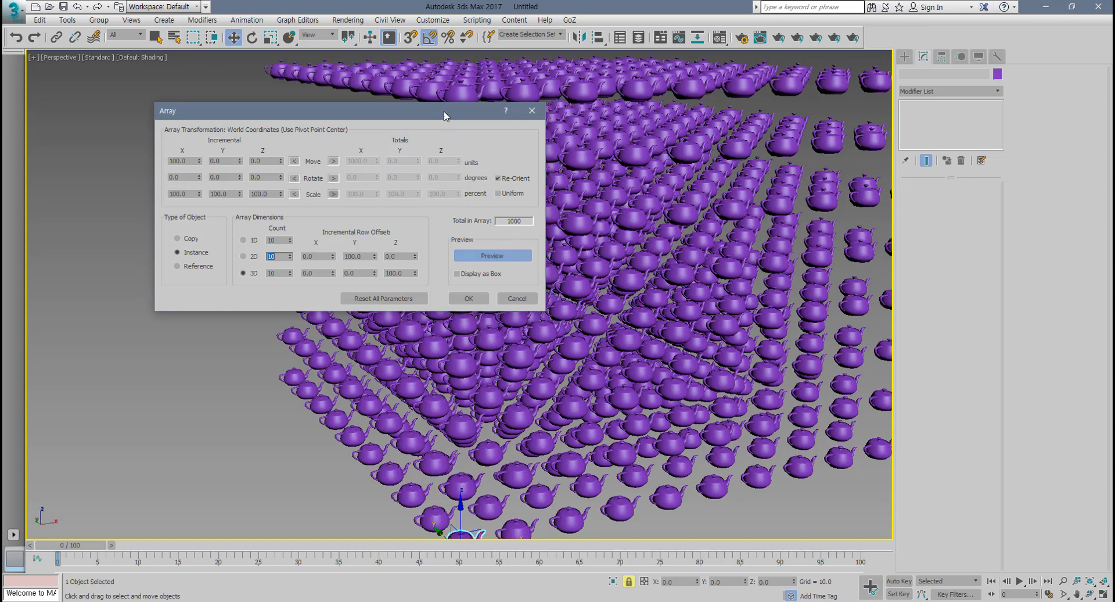
drag(422, 116, 299, 143)
scroll(506, 395, down, 10)
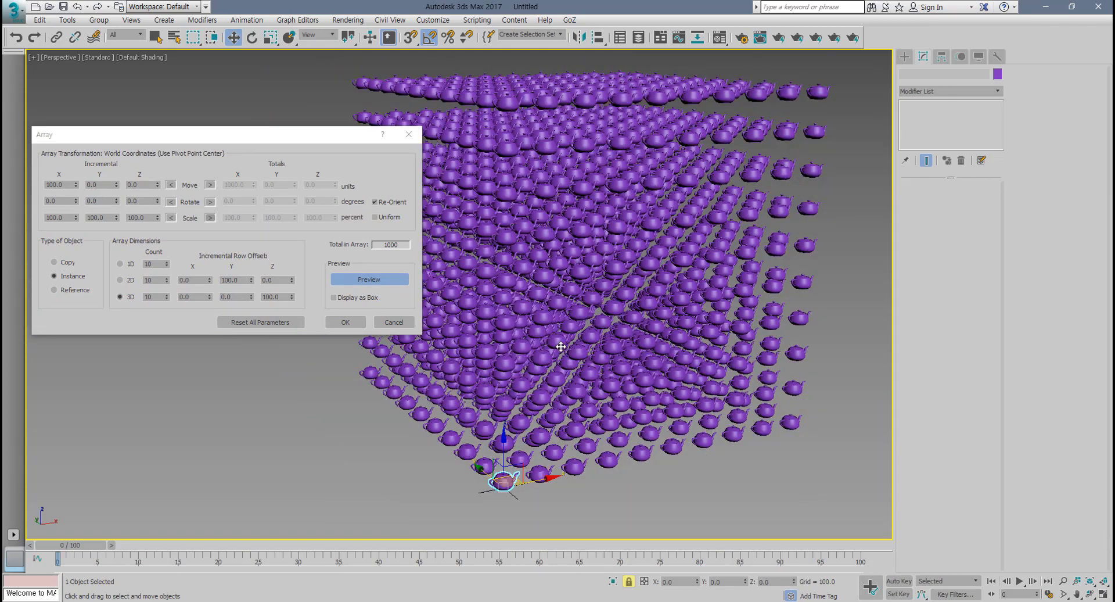
scroll(506, 395, up, 15)
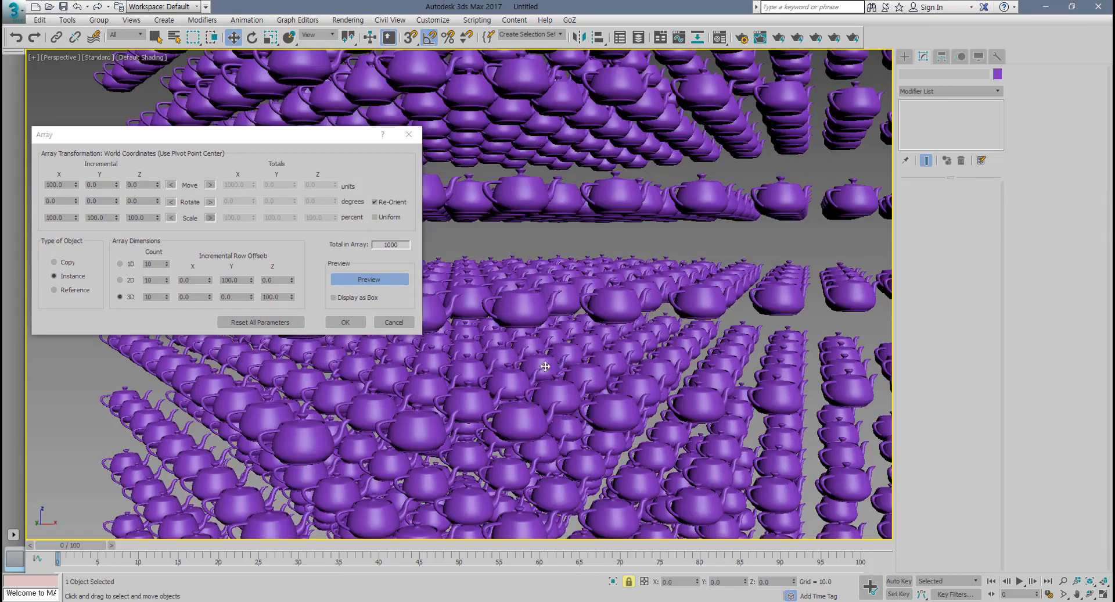
mouse_move(545, 366)
middle_down()
mouse_move(656, 268)
mouse_move(652, 319)
mouse_move(668, 320)
mouse_move(633, 347)
mouse_move(616, 344)
mouse_move(662, 341)
mouse_move(551, 364)
mouse_move(569, 353)
mouse_move(549, 351)
middle_up()
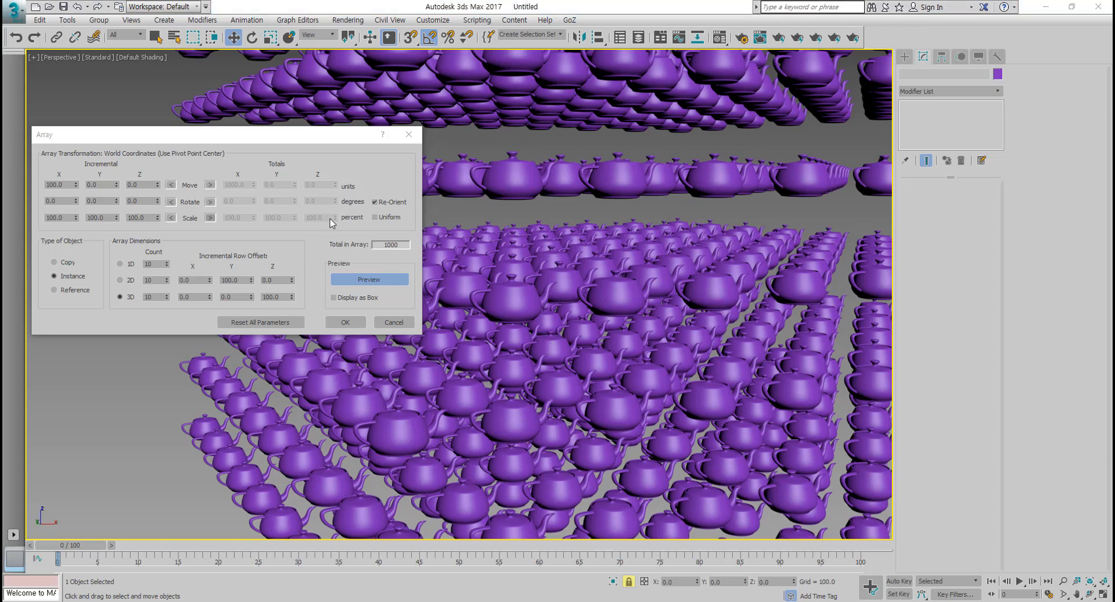
drag(310, 140, 379, 170)
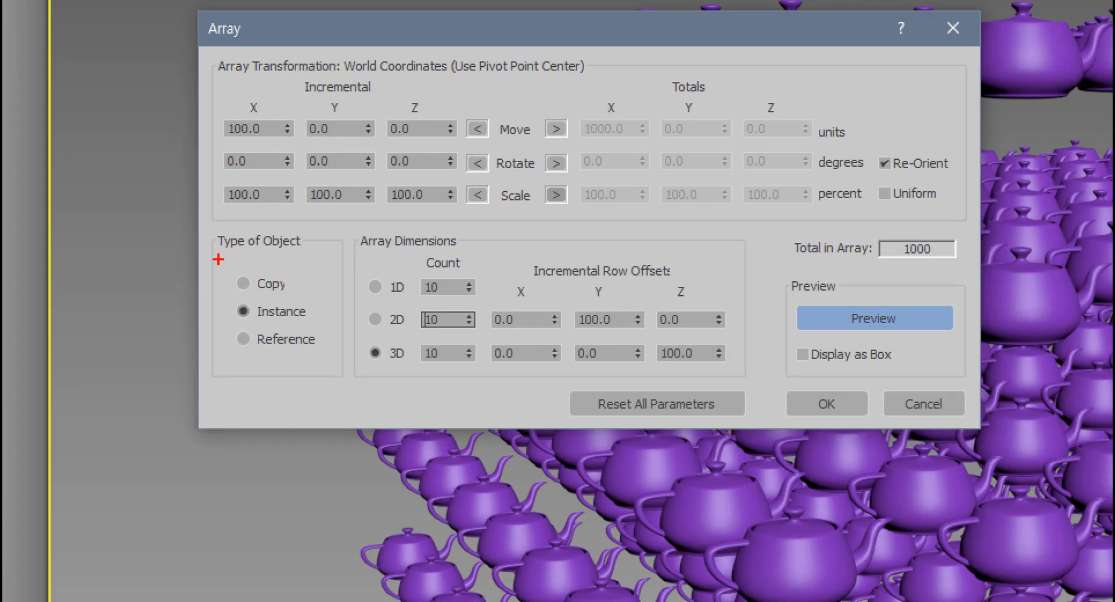
drag(219, 259, 289, 258)
mouse_move(248, 296)
mouse_down()
mouse_move(281, 300)
mouse_move(321, 326)
mouse_up()
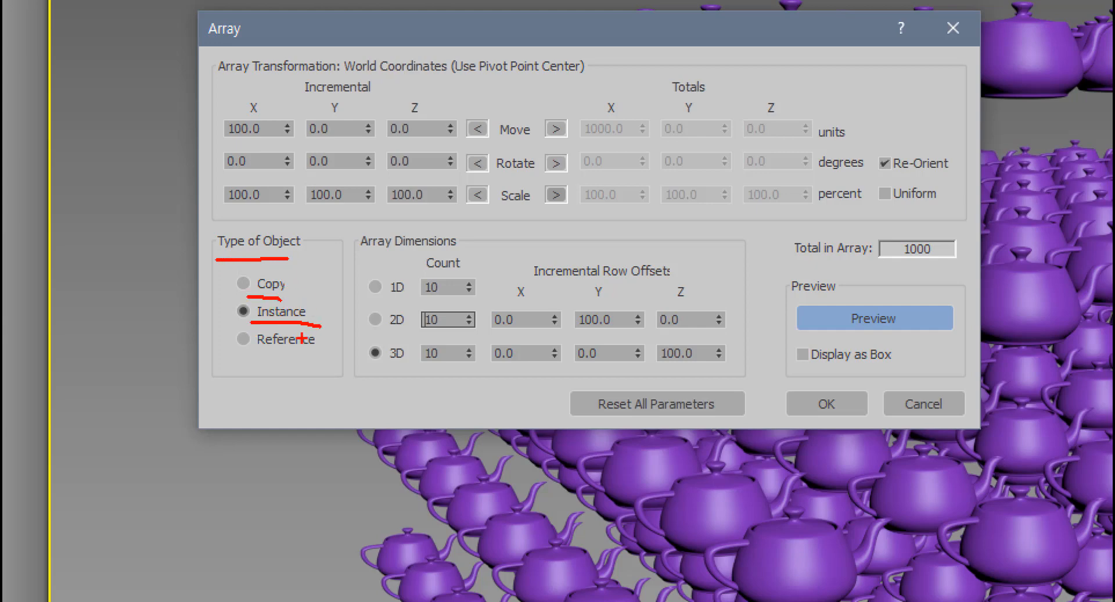
mouse_move(233, 348)
mouse_down()
mouse_move(375, 365)
mouse_move(332, 257)
mouse_move(220, 285)
mouse_move(328, 337)
mouse_move(191, 273)
mouse_move(174, 354)
mouse_up()
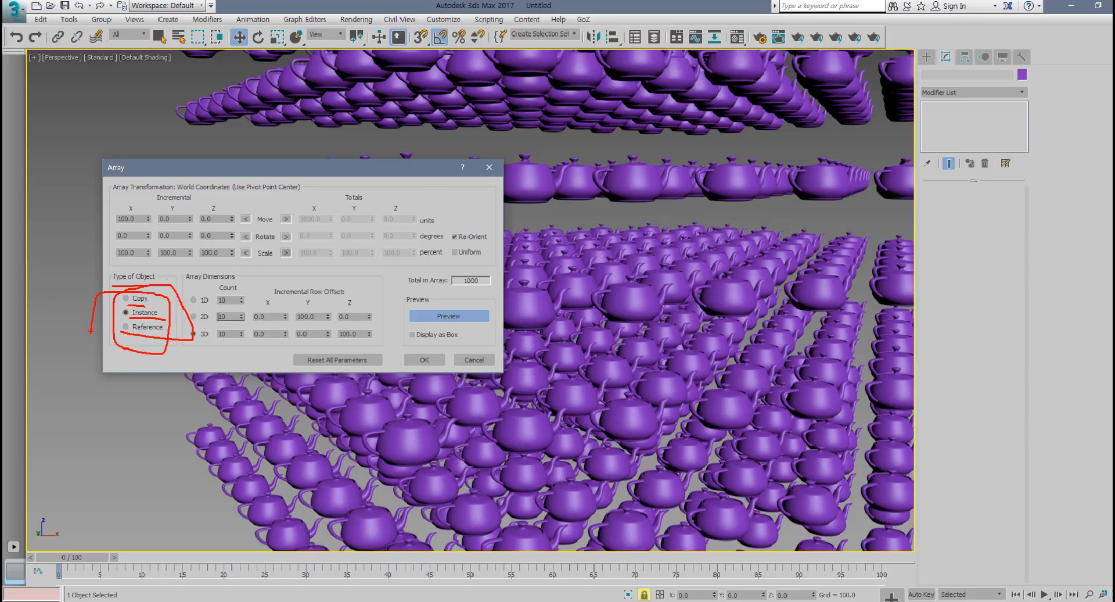
key(Escape)
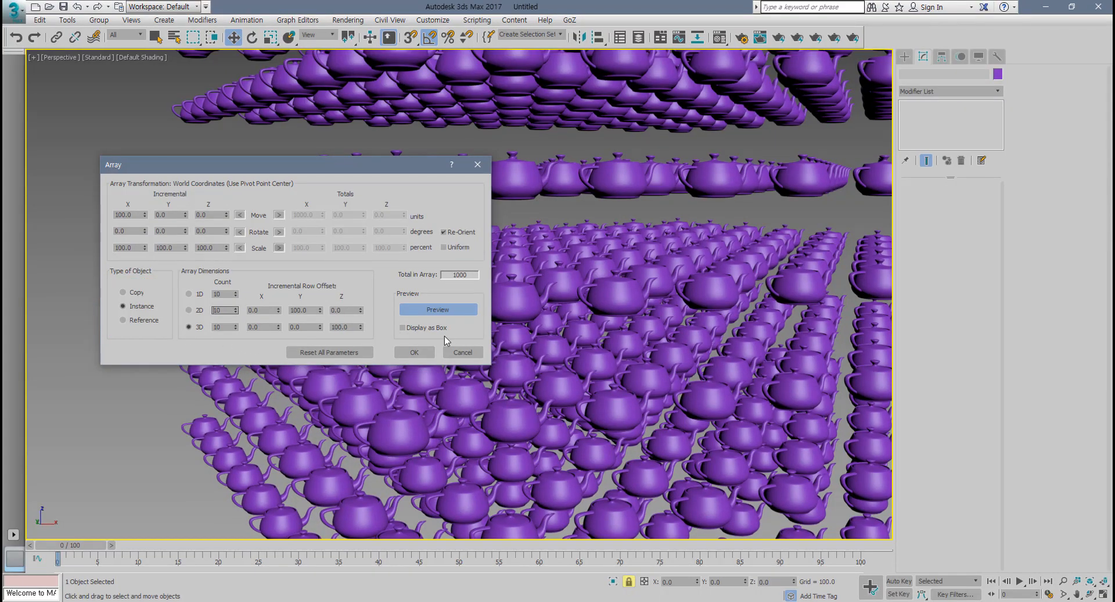
Compare the array preview with Display as Box on and off, leaving the option off.
click(405, 329)
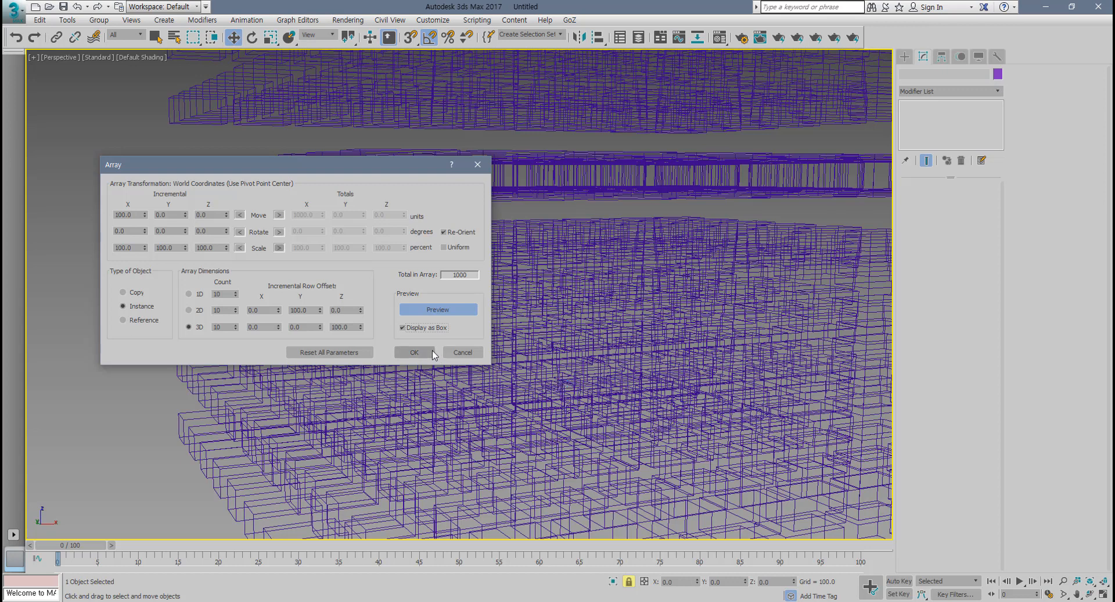
click(414, 330)
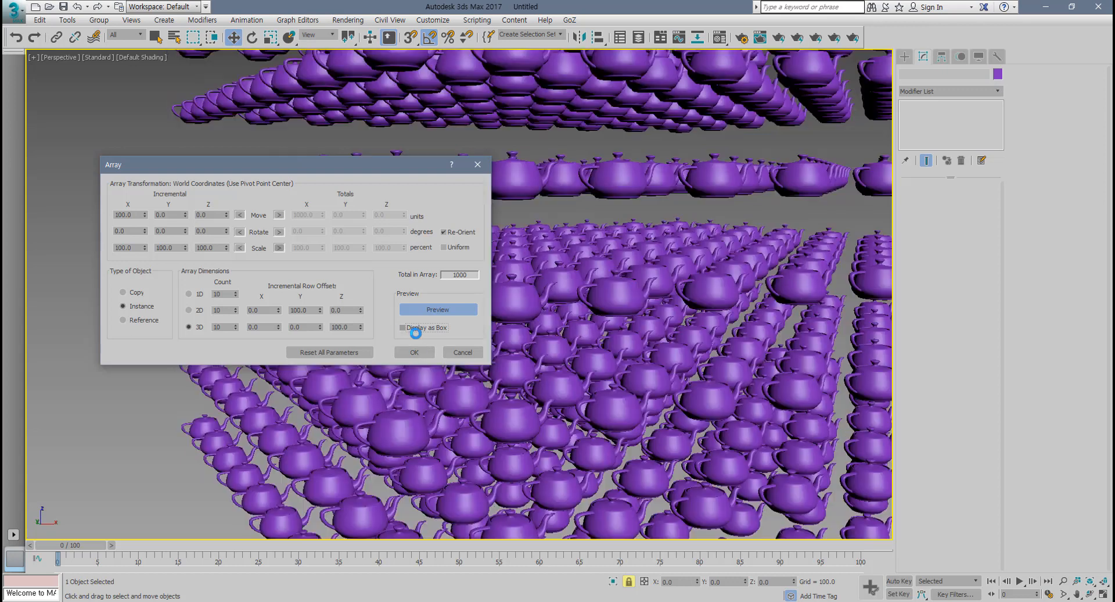
click(414, 328)
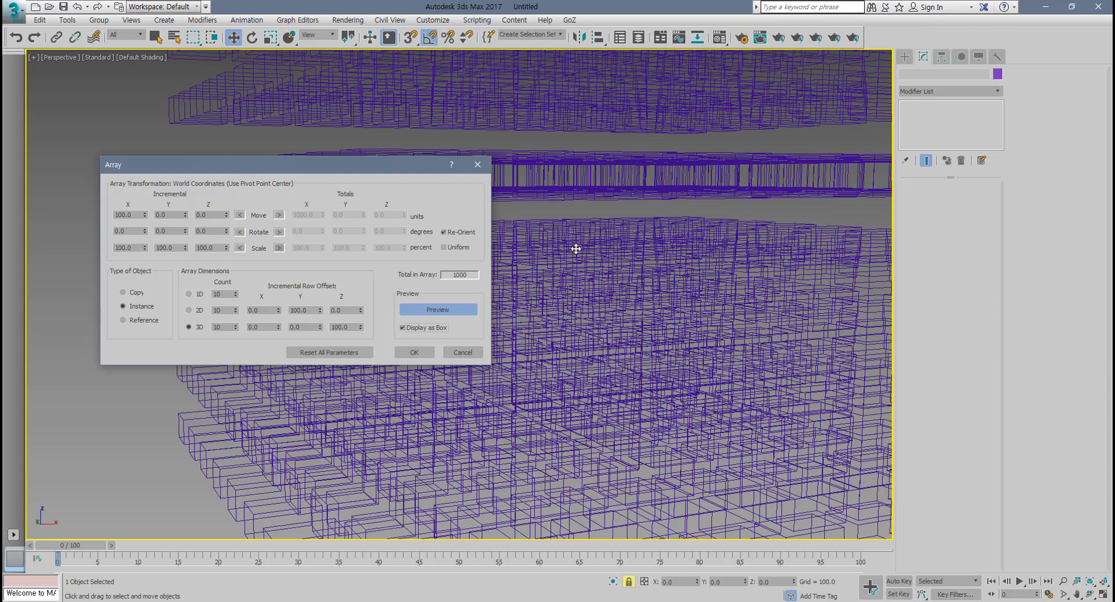
click(402, 327)
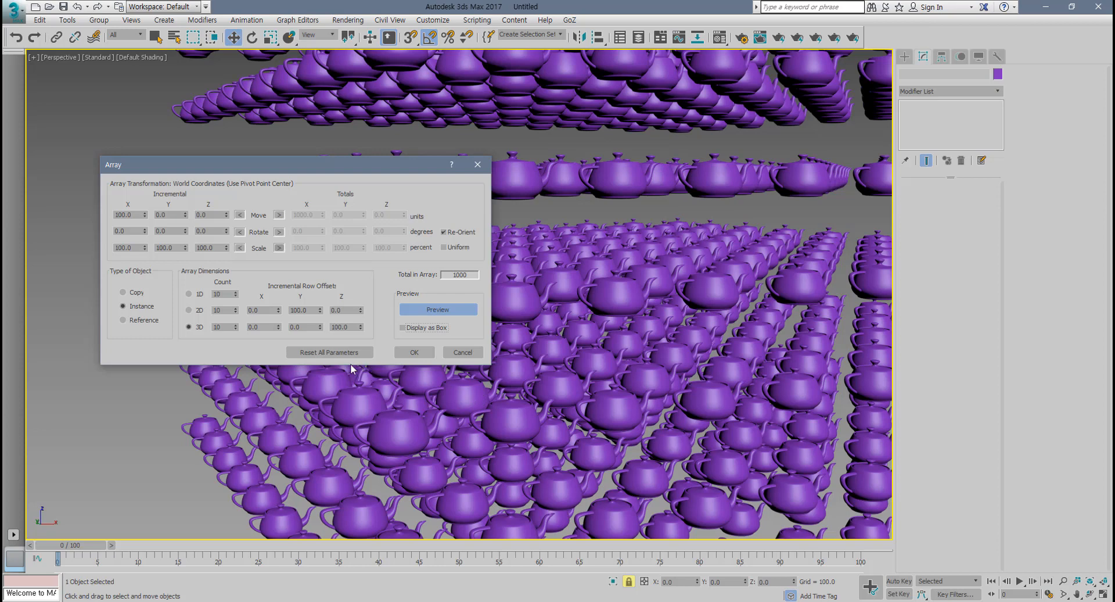
Reset and cancel the array without applying it, and delete the original teapot.
click(319, 352)
click(463, 351)
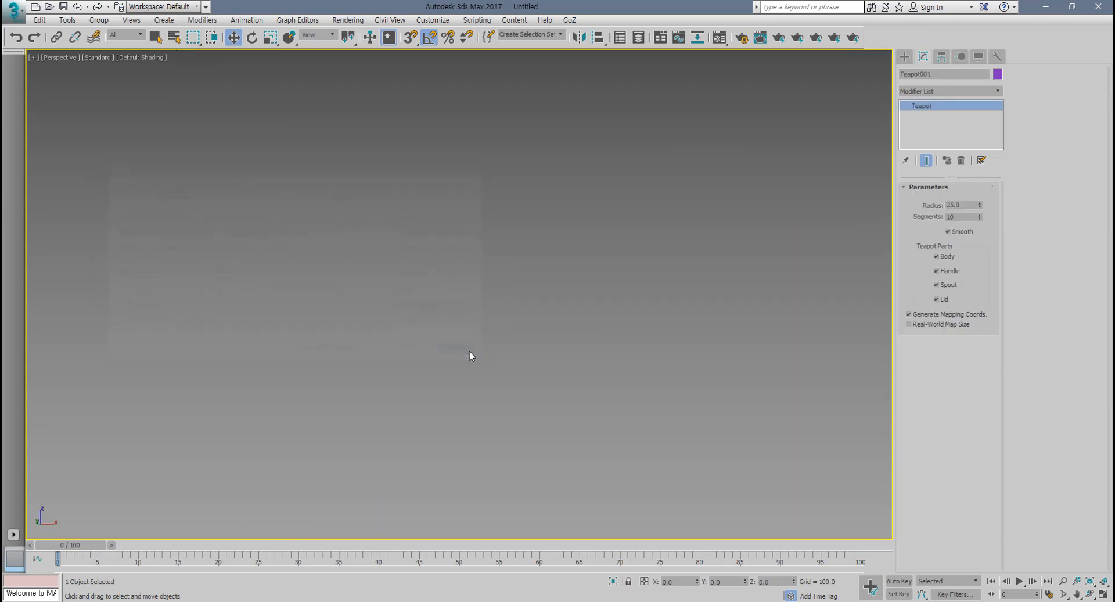
key(alt+w)
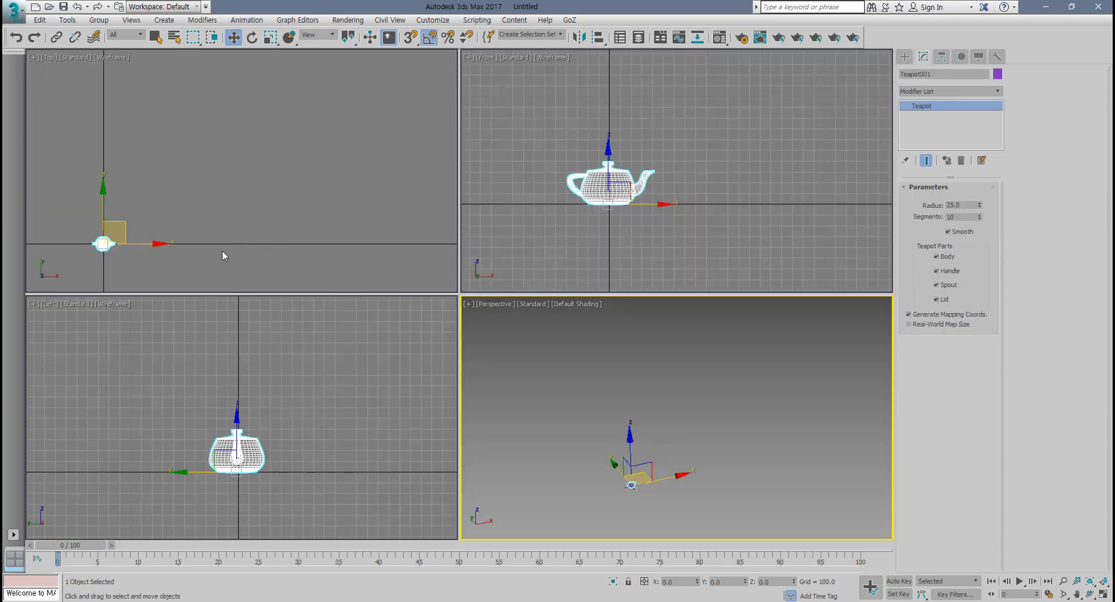
right_click(227, 251)
key(Delete)
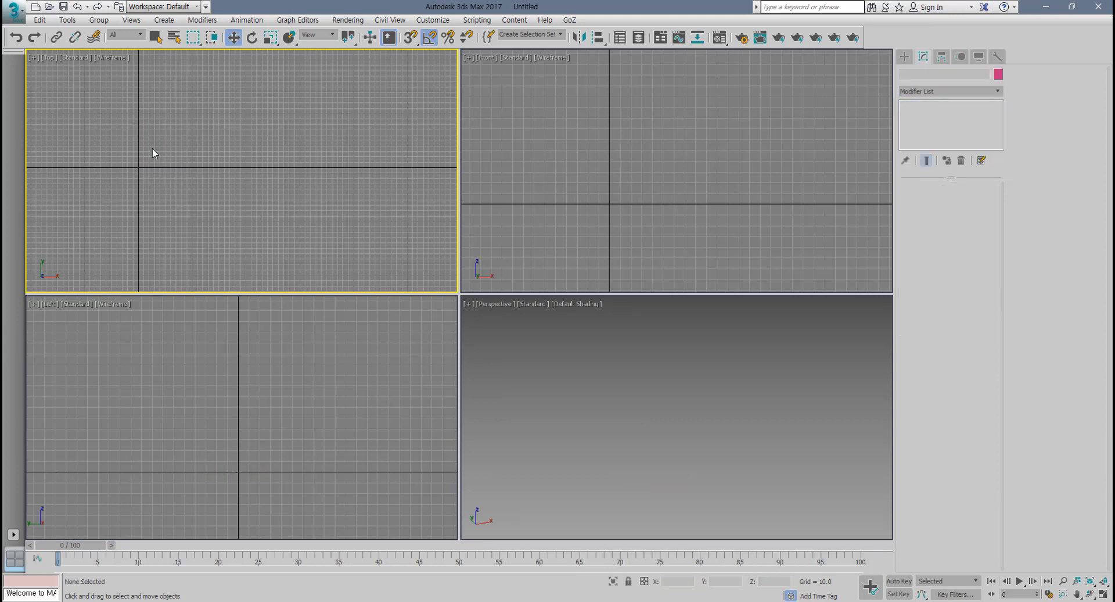
Try a box about 84.5 long, 32 wide and 8.6 high above the origin in the Top view, and delete it.
middle_drag(215, 226, 294, 281)
key(alt+w)
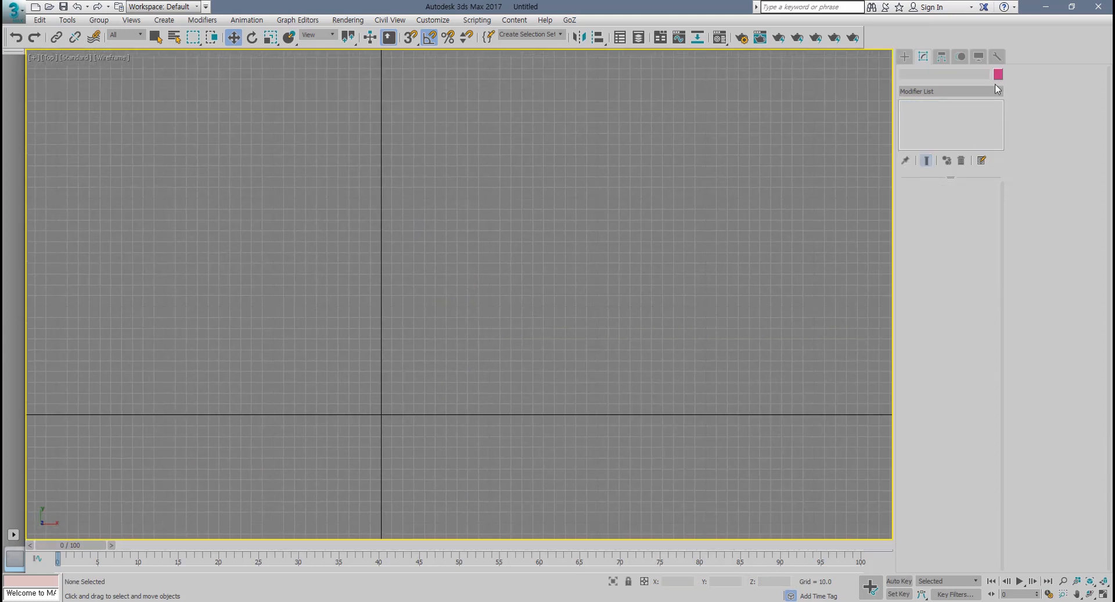
click(903, 57)
click(936, 130)
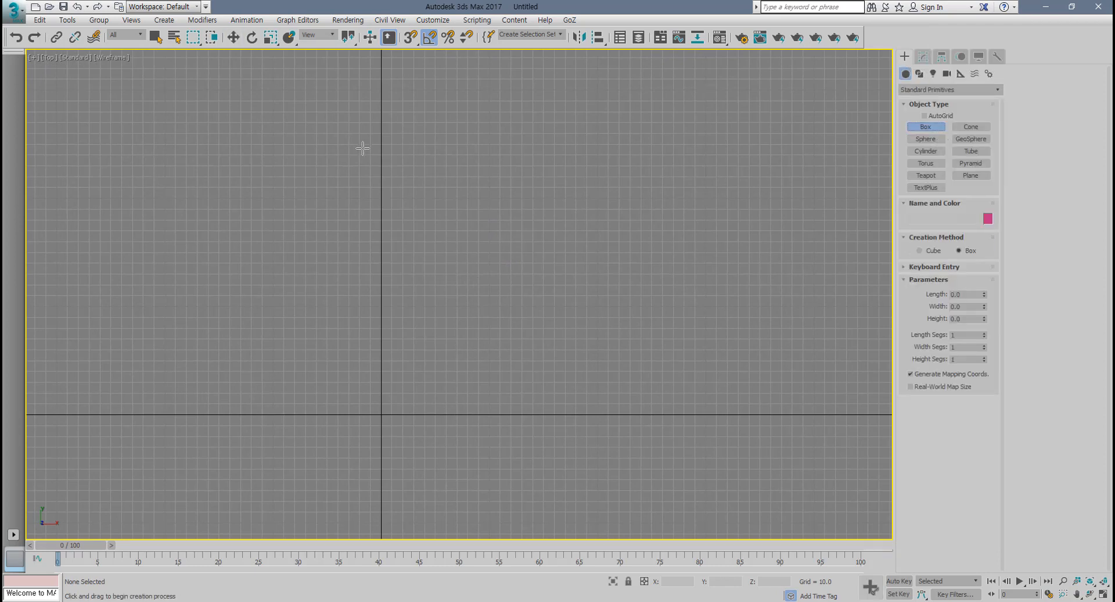
drag(362, 123, 398, 216)
key(alt+w)
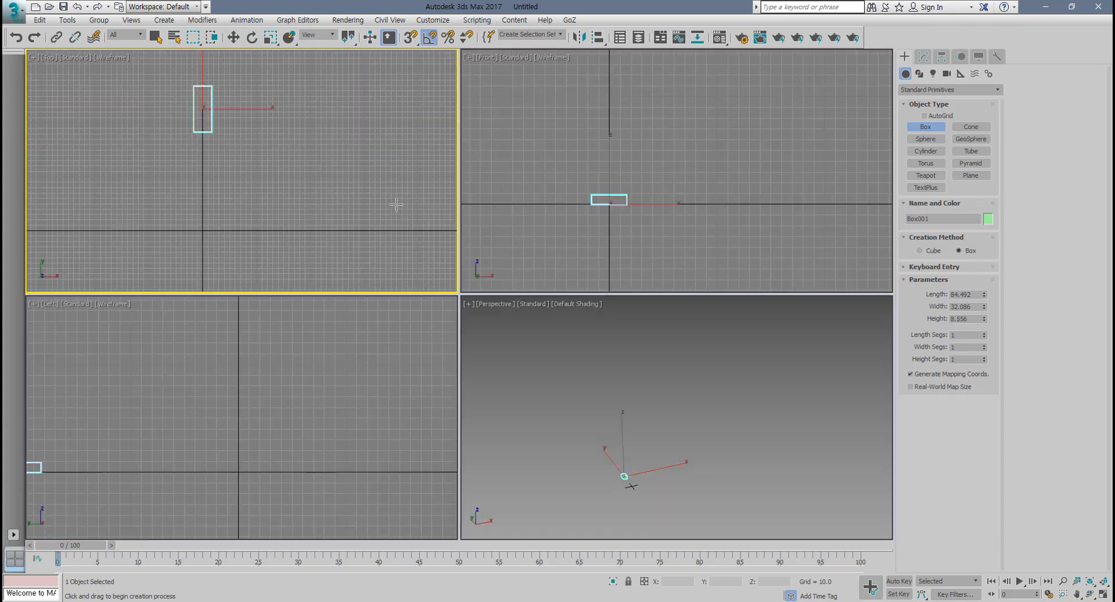
scroll(626, 437, up, 6)
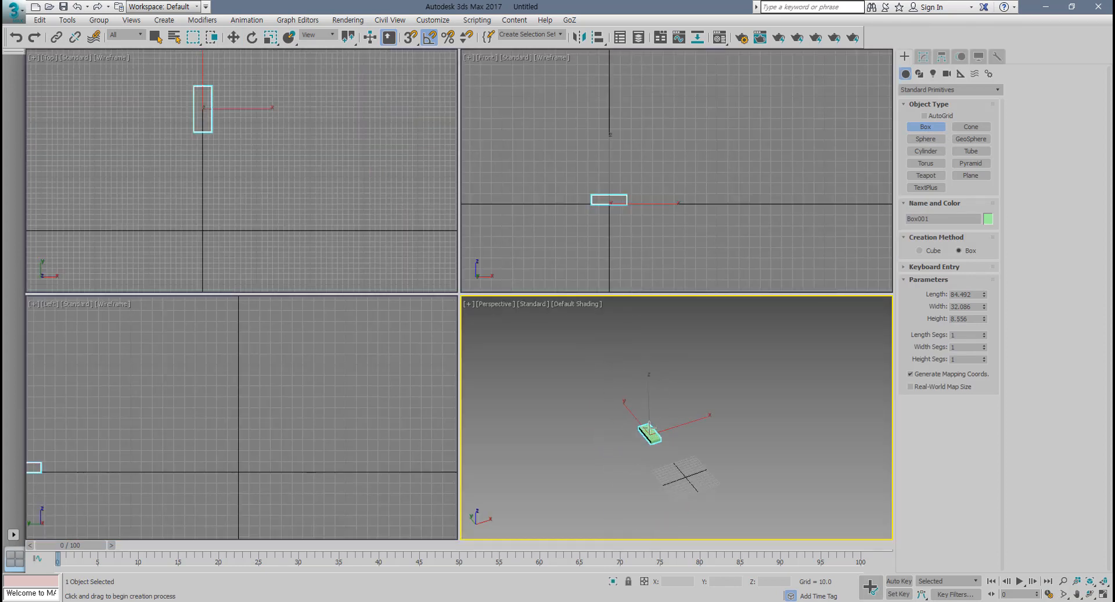
alt+middle_drag(667, 407, 627, 439)
middle_drag(262, 215, 253, 235)
key(alt+w)
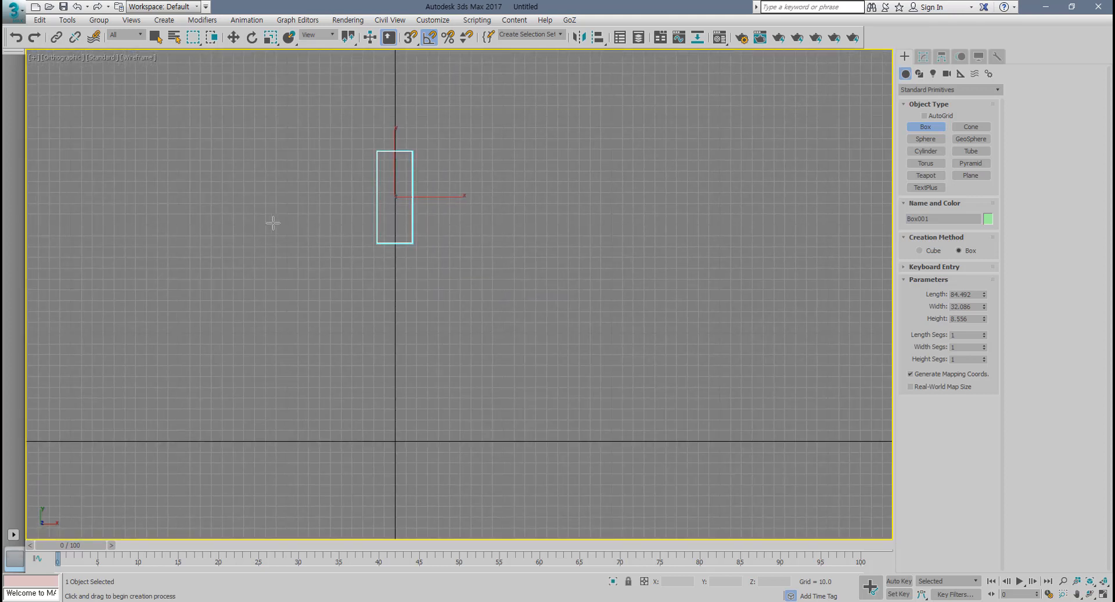
key(Delete)
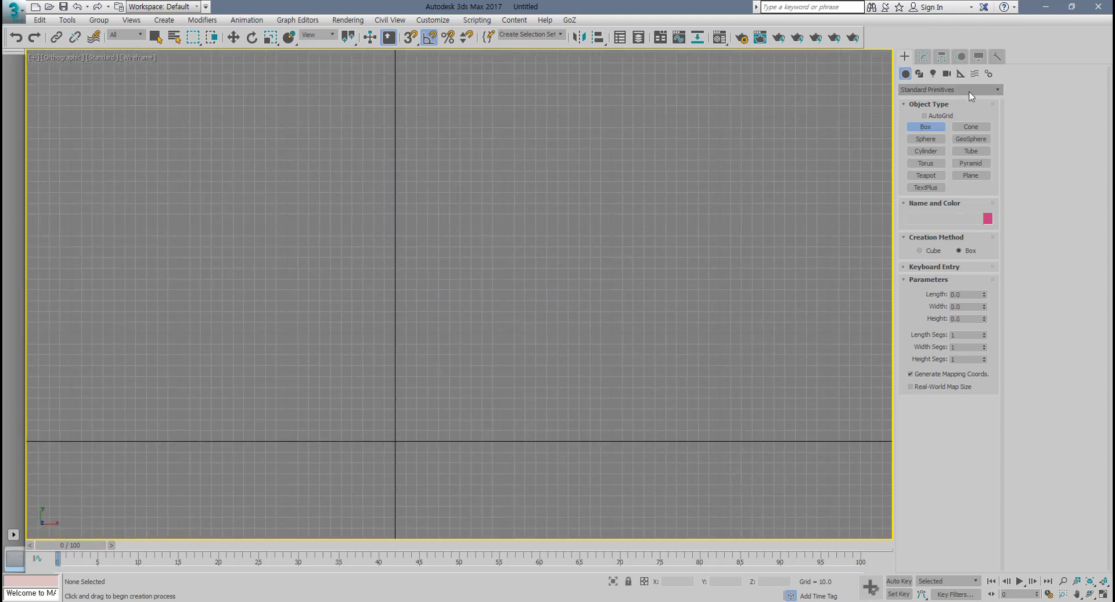
Restore the four-viewport layout, return the Perspective view to the origin grid, and switch the Orthographic viewport to Top.
scroll(448, 206, up, 2)
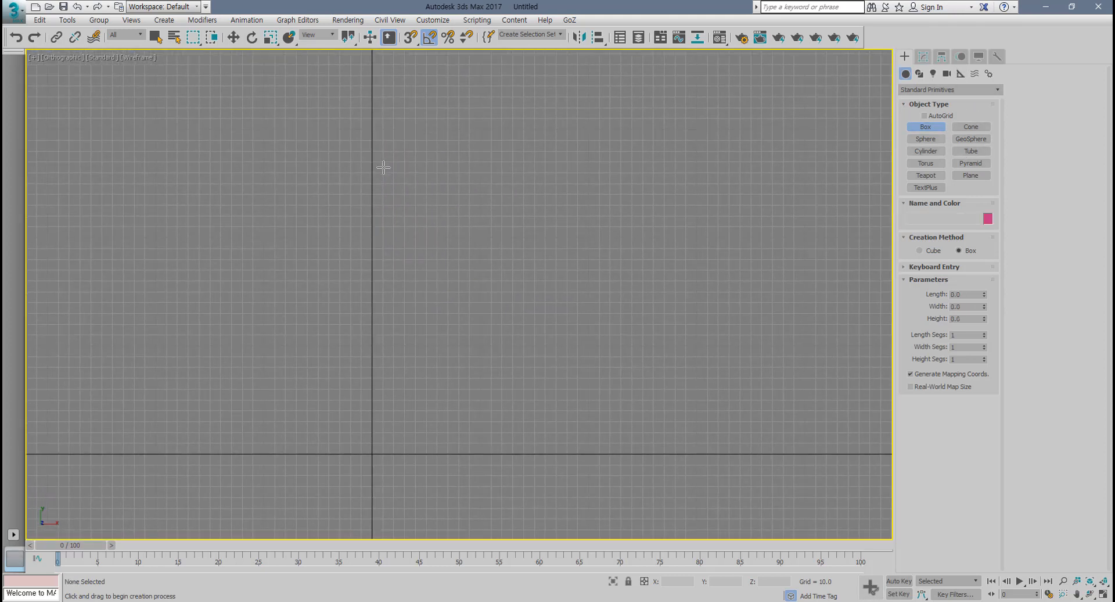
key(alt+w)
click(682, 389)
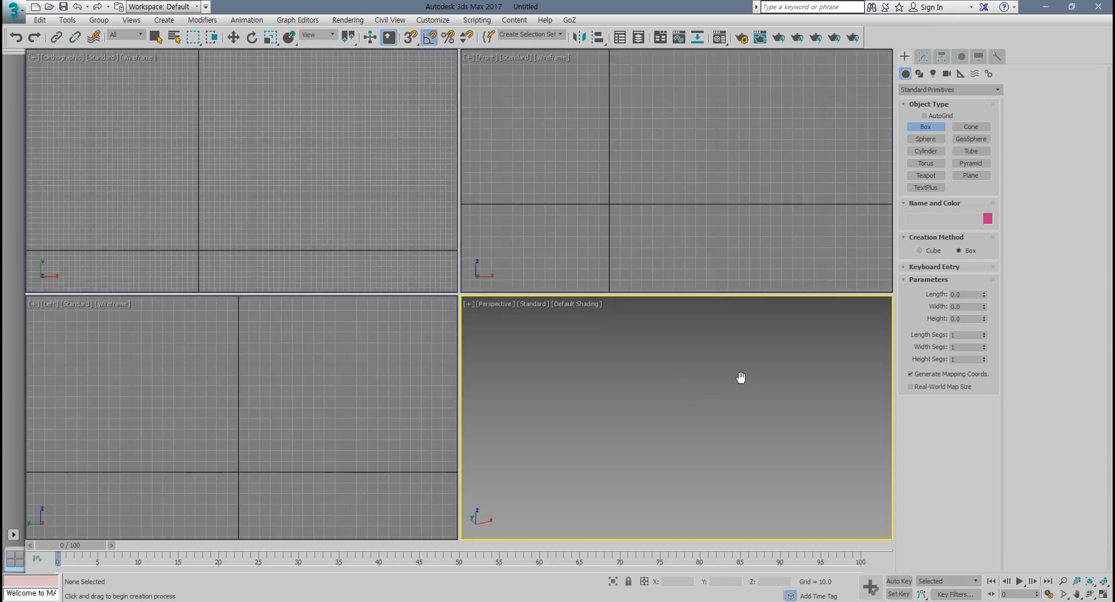
key(ctrl+shift+z)
click(226, 100)
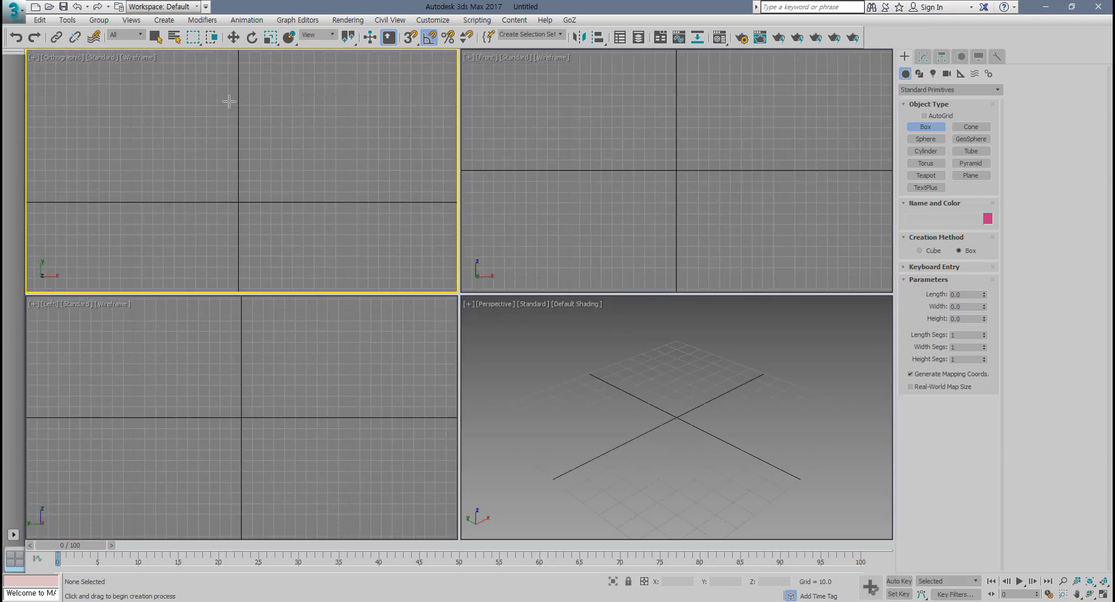
key(t)
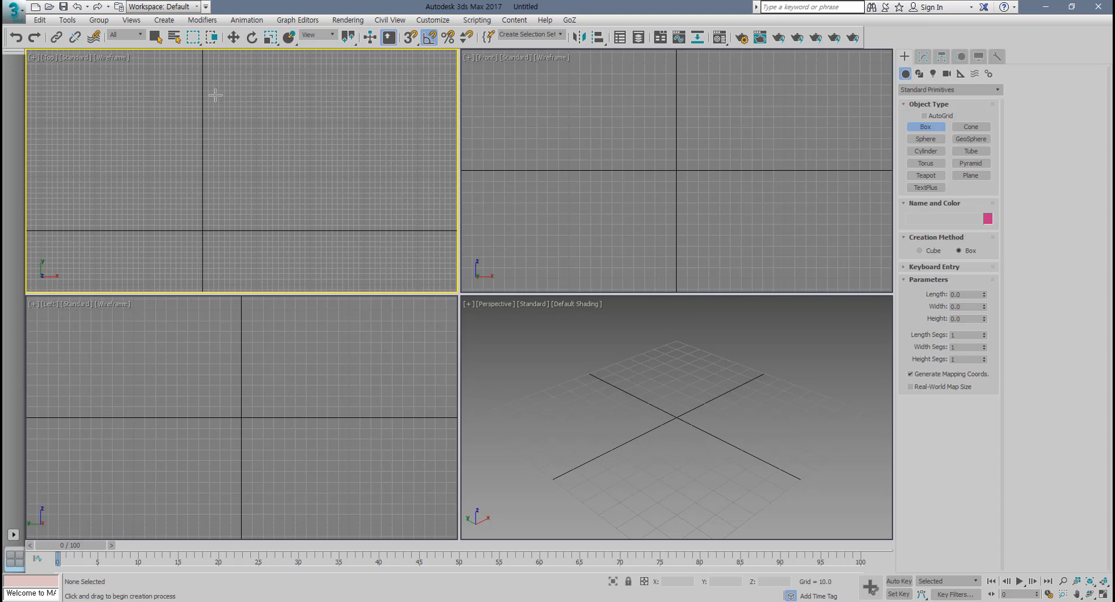
Create a box about 101 long, 36.6 wide and 5.4 high above the origin in the Top view.
drag(198, 74, 219, 129)
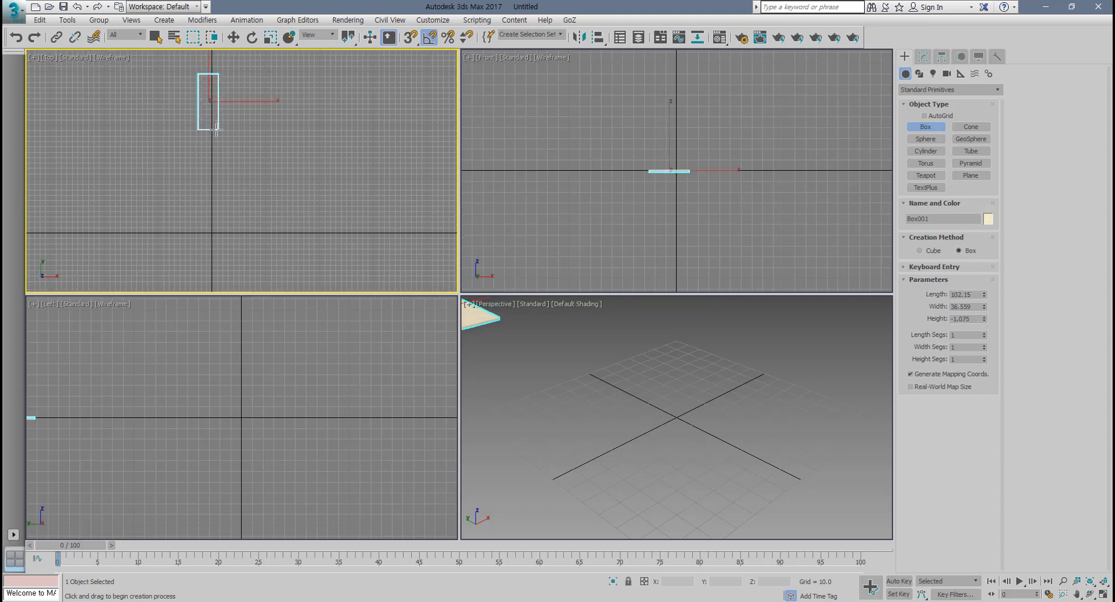
click(216, 128)
middle_drag(215, 129, 234, 177)
scroll(234, 177, up, 2)
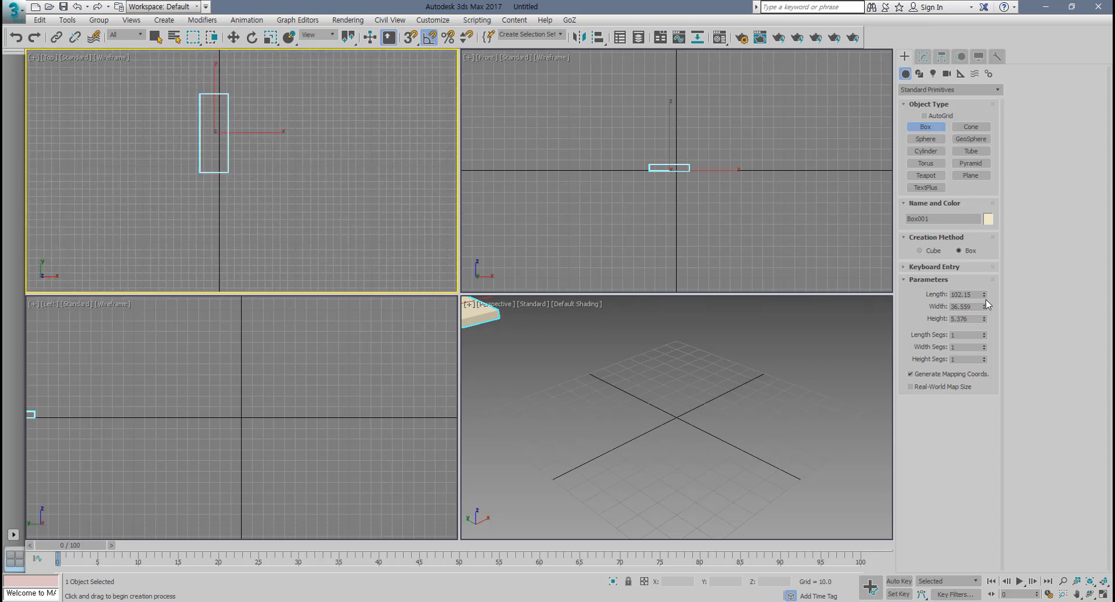
drag(984, 295, 984, 296)
middle_drag(593, 348, 683, 428)
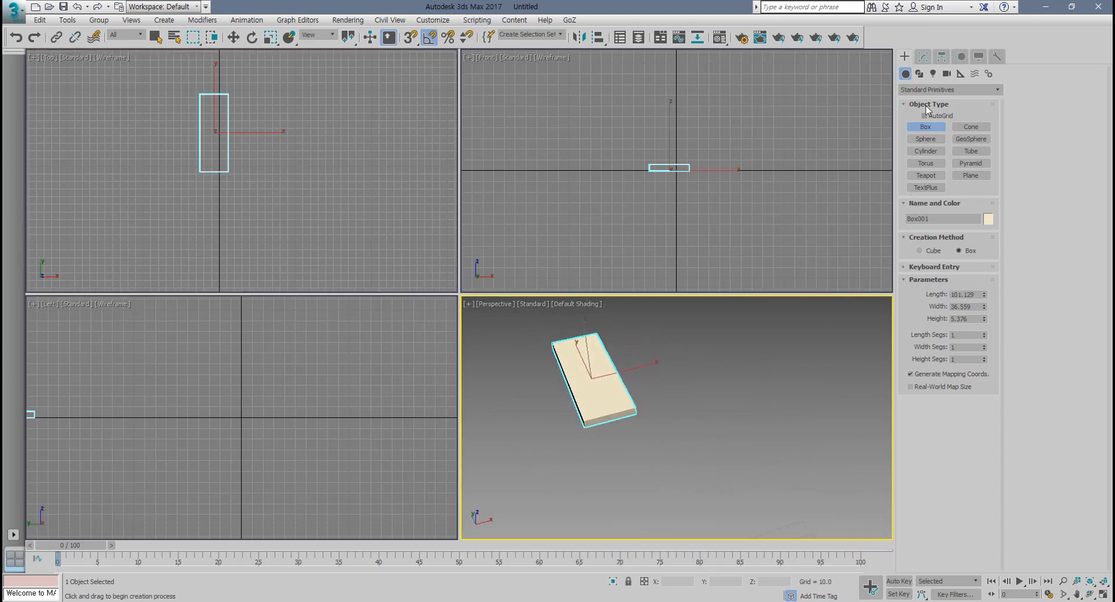
Set the box's length to 90, width to 30 and height to 5.
click(922, 58)
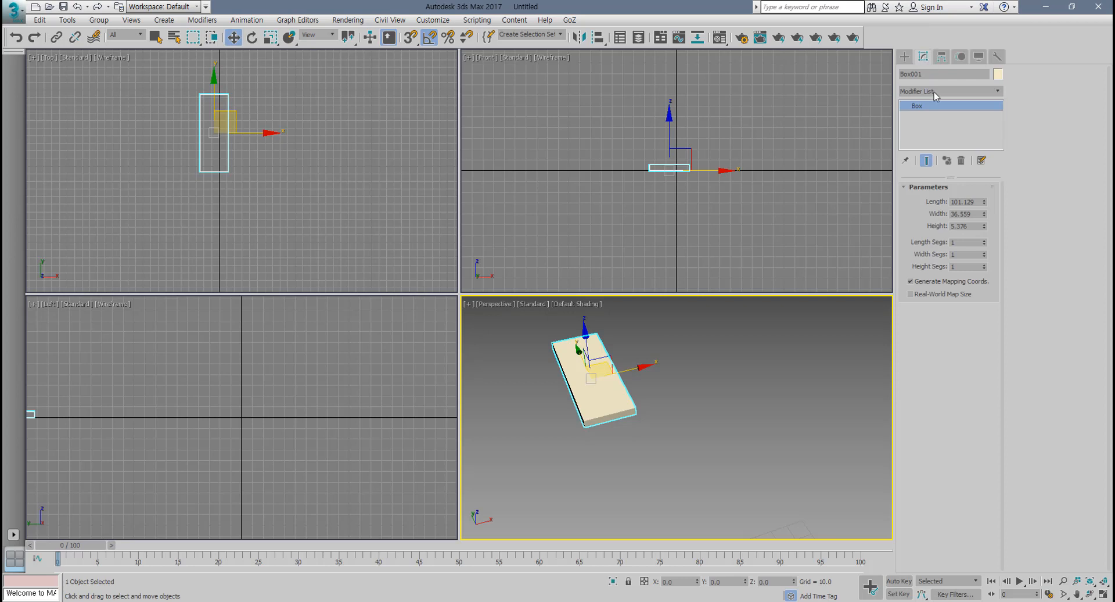
drag(985, 203, 765, 220)
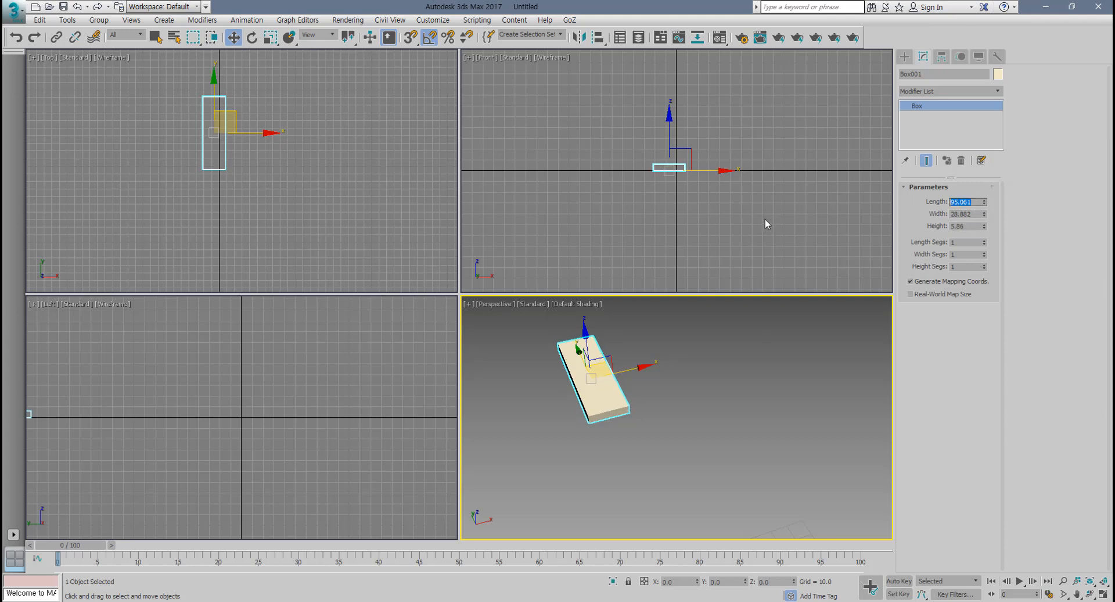
text(90)
key(Tab)
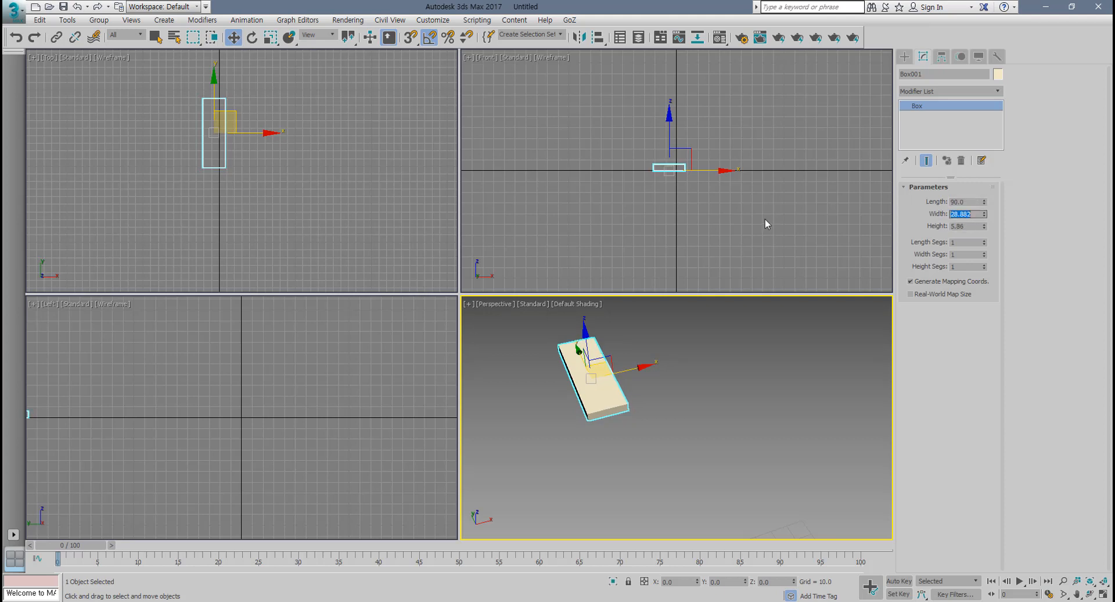
text(30)
key(Tab)
text(5)
key(Return)
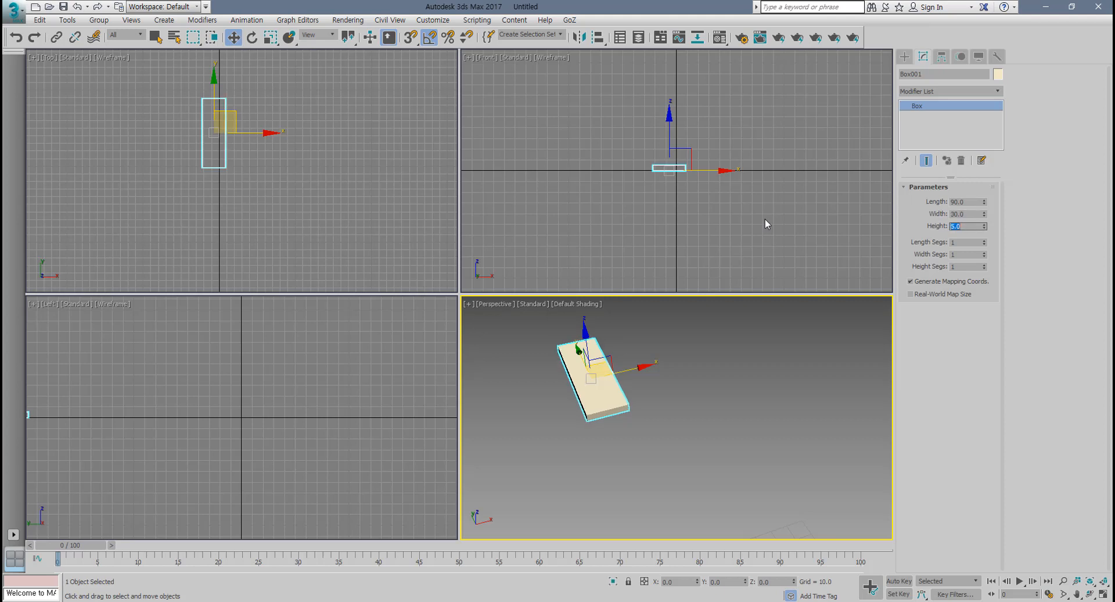
Maximize the Top viewport and move the box along X to about 0.12, centering it on the vertical grid axis.
middle_drag(286, 183, 266, 231)
scroll(294, 167, down, 4)
key(alt+w)
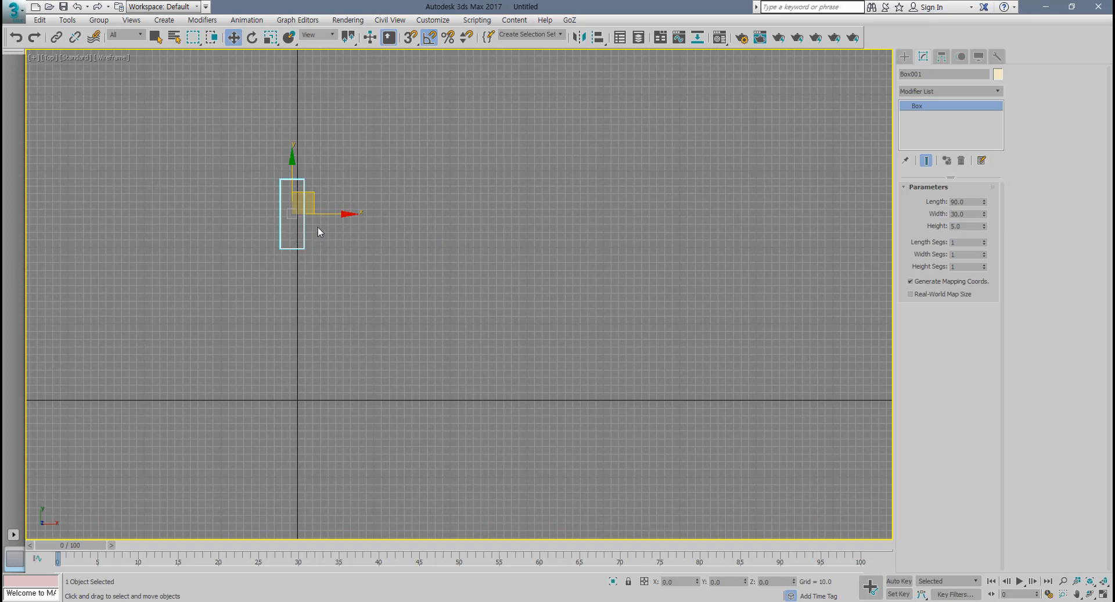
scroll(317, 218, up, 2)
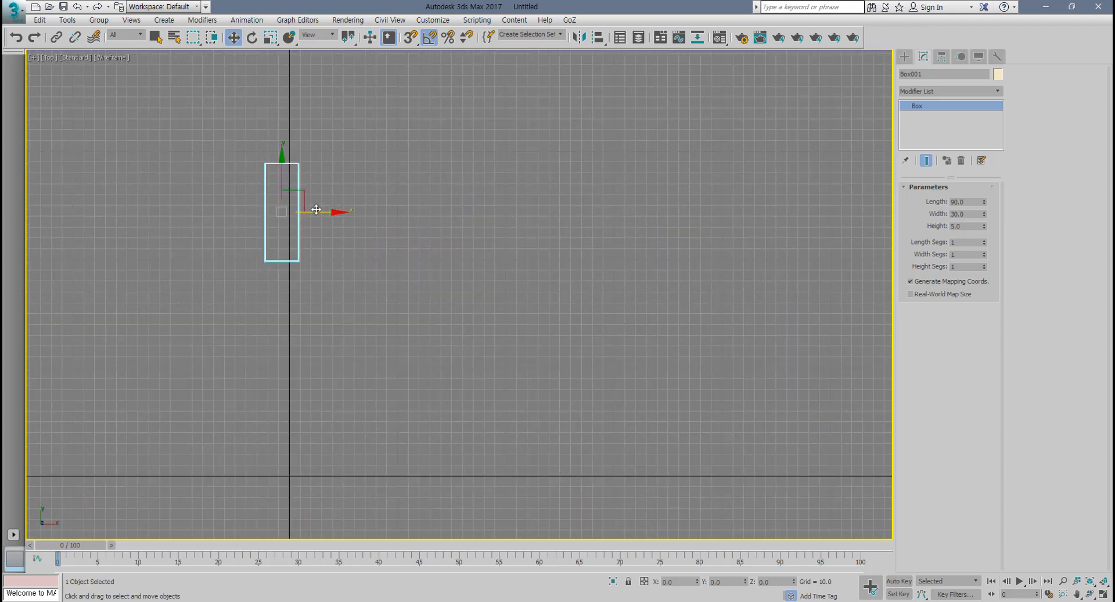
drag(316, 210, 321, 210)
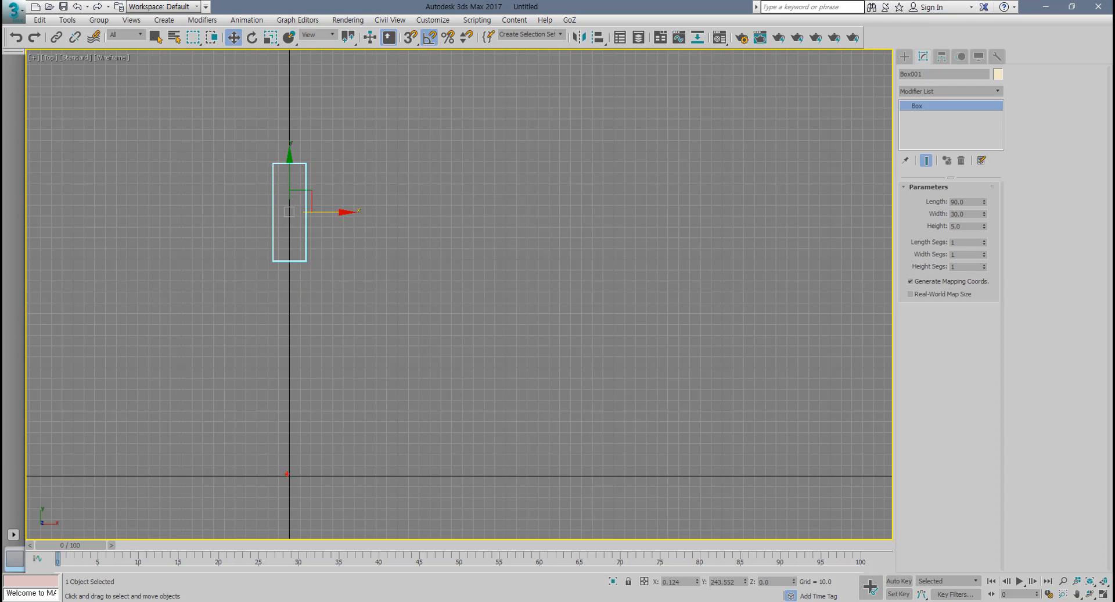
mouse_move(290, 430)
shift+mouse_down()
mouse_move(290, 448)
mouse_move(289, 143)
shift+mouse_up()
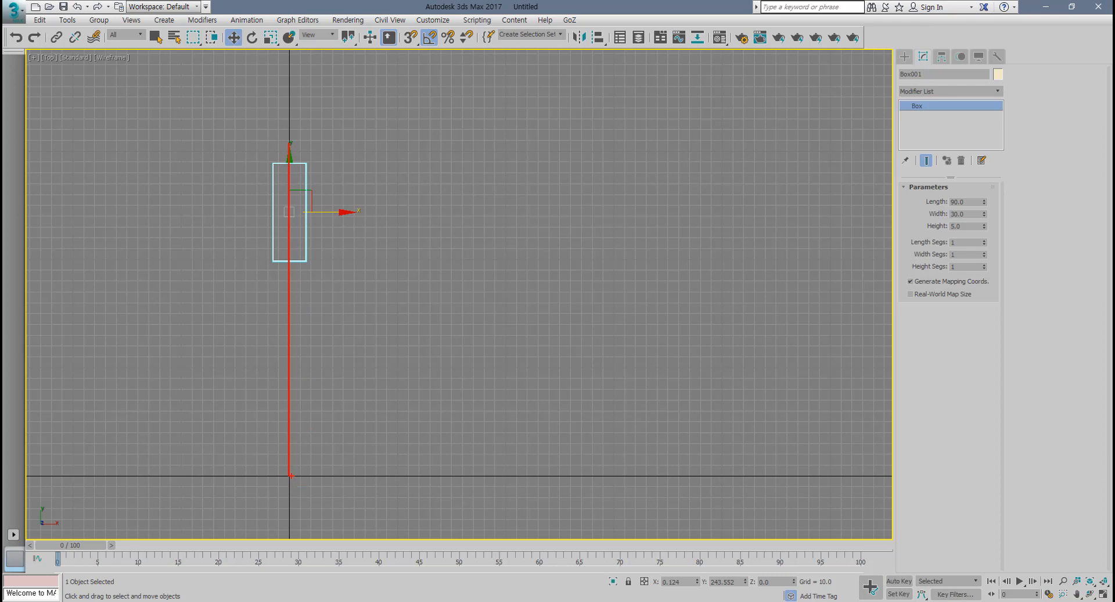
drag(289, 483, 782, 477)
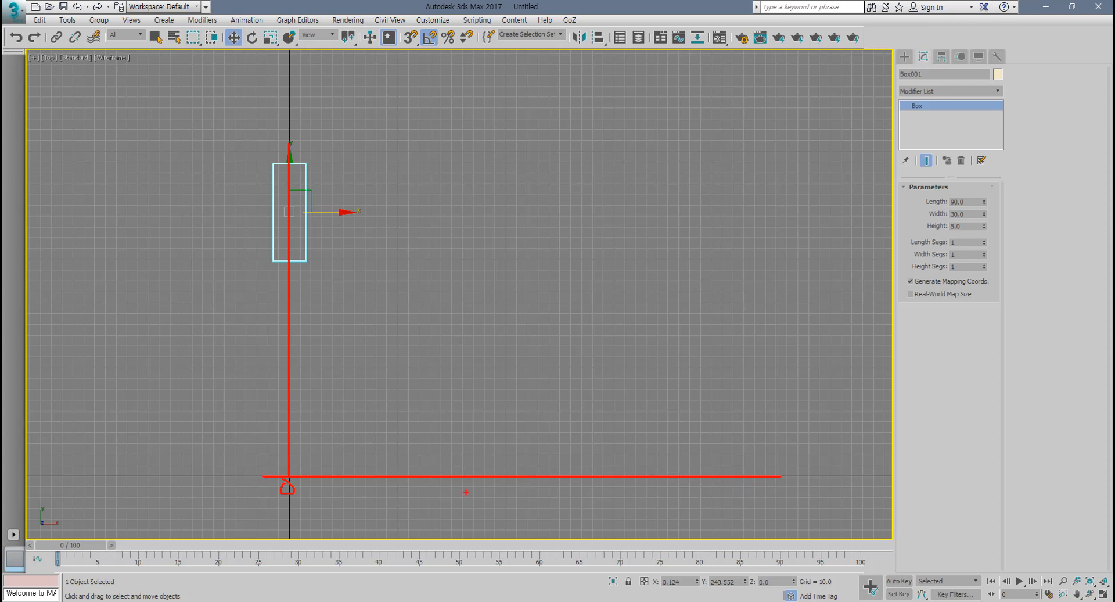
key(Escape)
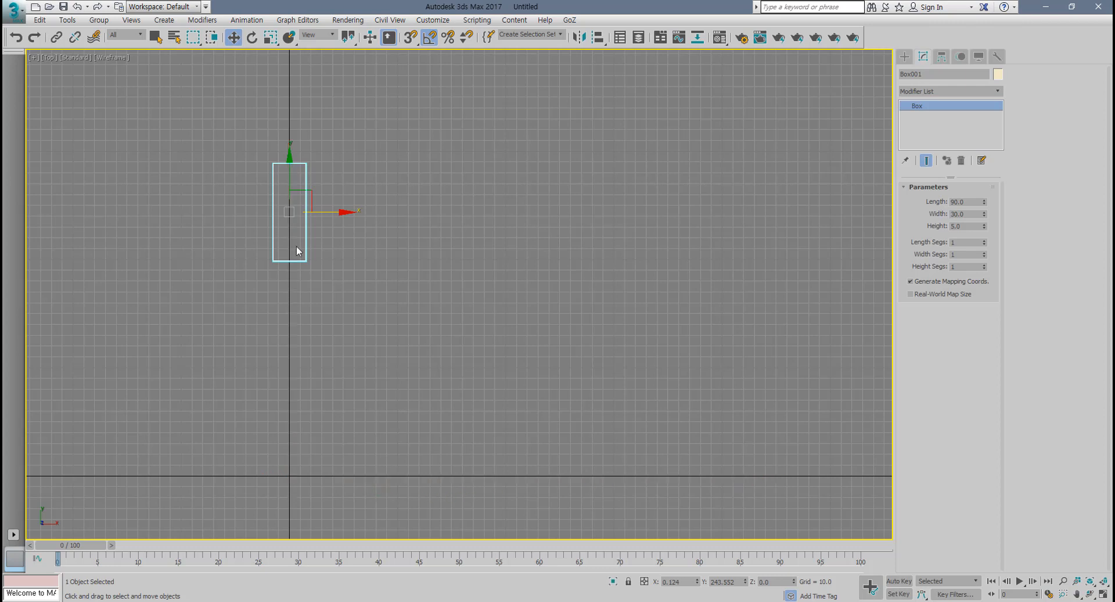
Set the box's X position to 0, try shifting it along X, and undo the shift.
double_click(685, 582)
text(0)
key(Return)
drag(701, 582, 689, 546)
key(ctrl+z)
Try moving the box to X position 100, and return it to X position 0.
double_click(663, 581)
text(100)
key(Return)
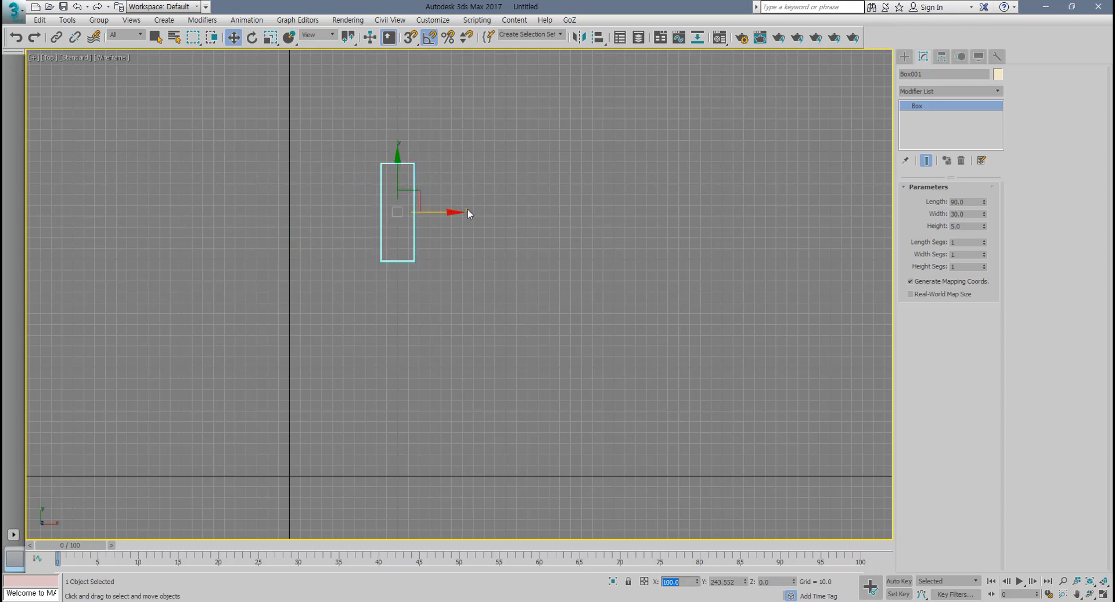
text(0)
key(Return)
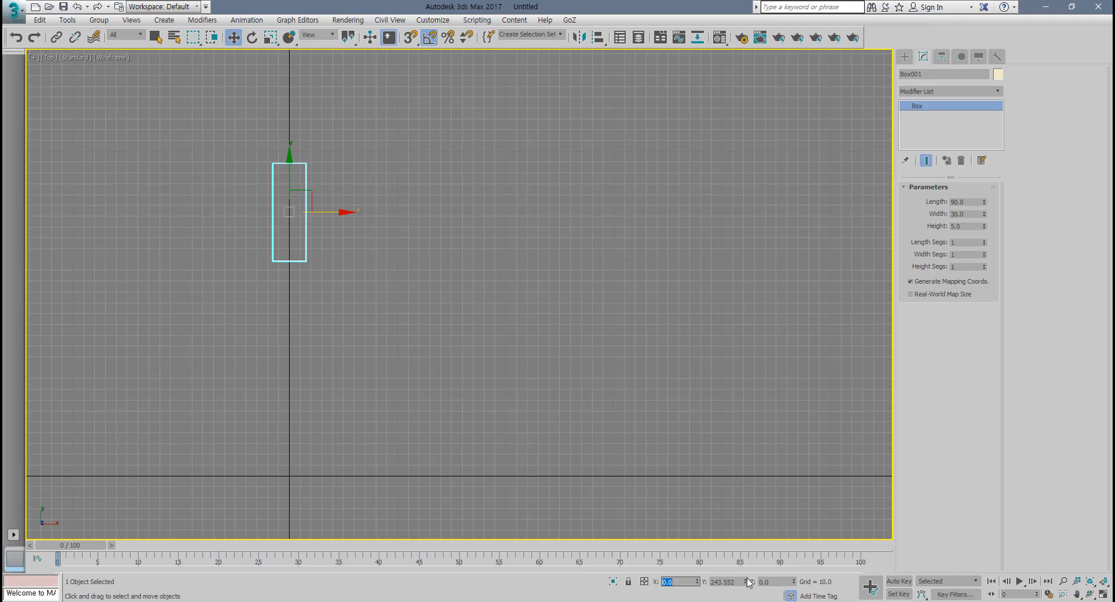
Position the box at Y 250.
drag(745, 582, 633, 570)
text(250)
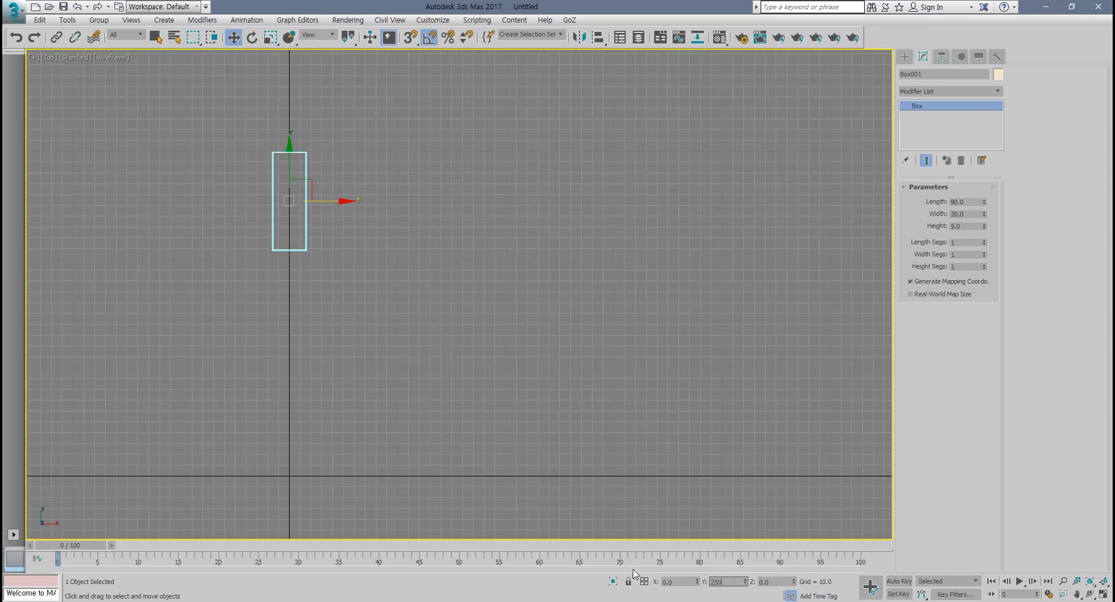
key(Return)
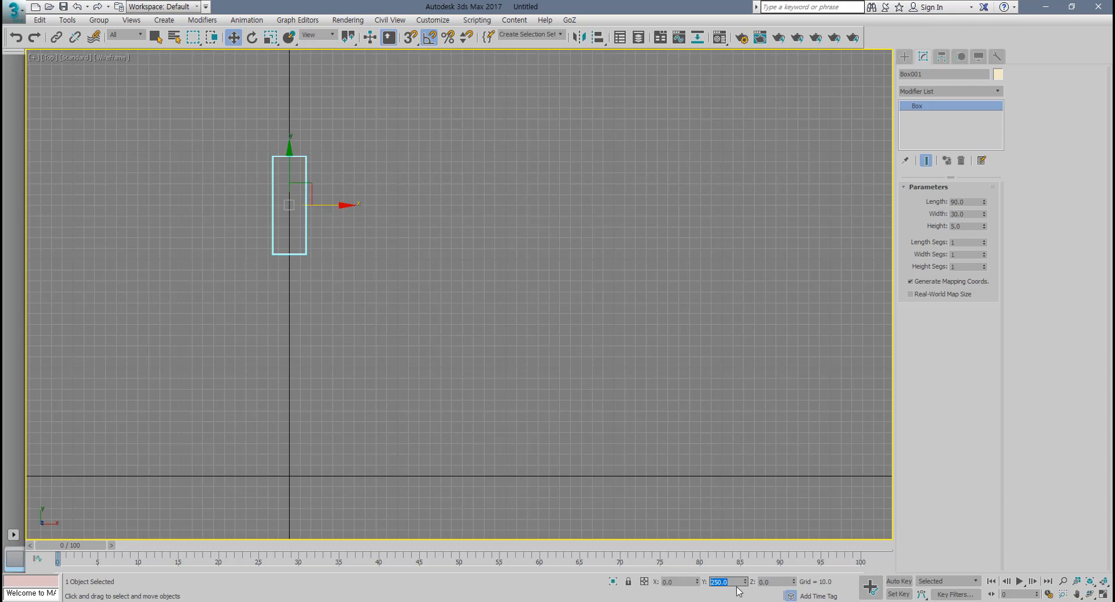
click(671, 581)
scroll(441, 465, down, 3)
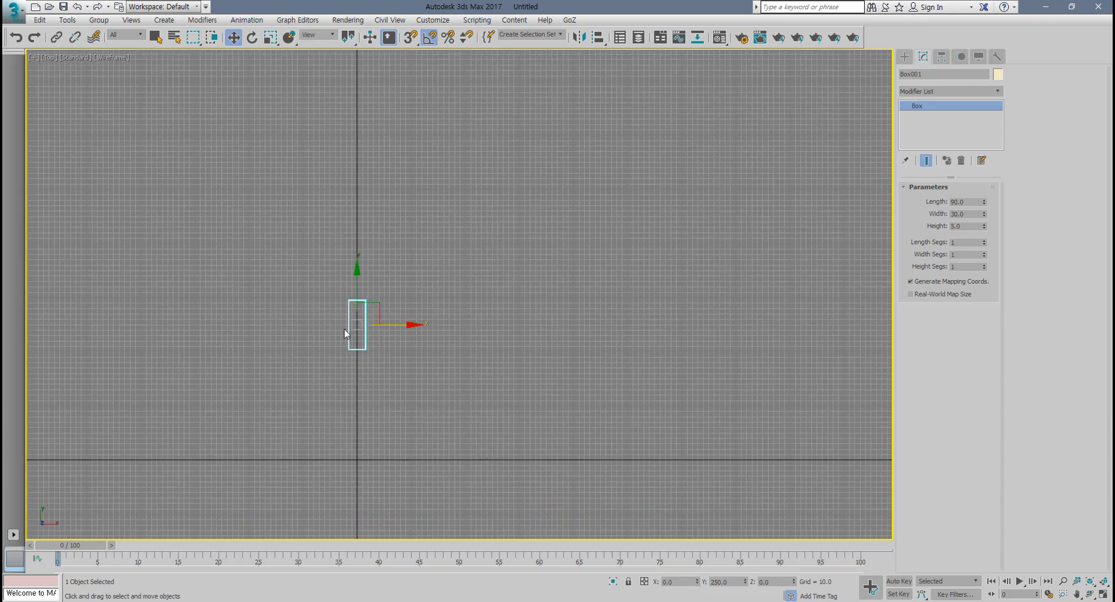
scroll(363, 369, down, 4)
key(alt+w)
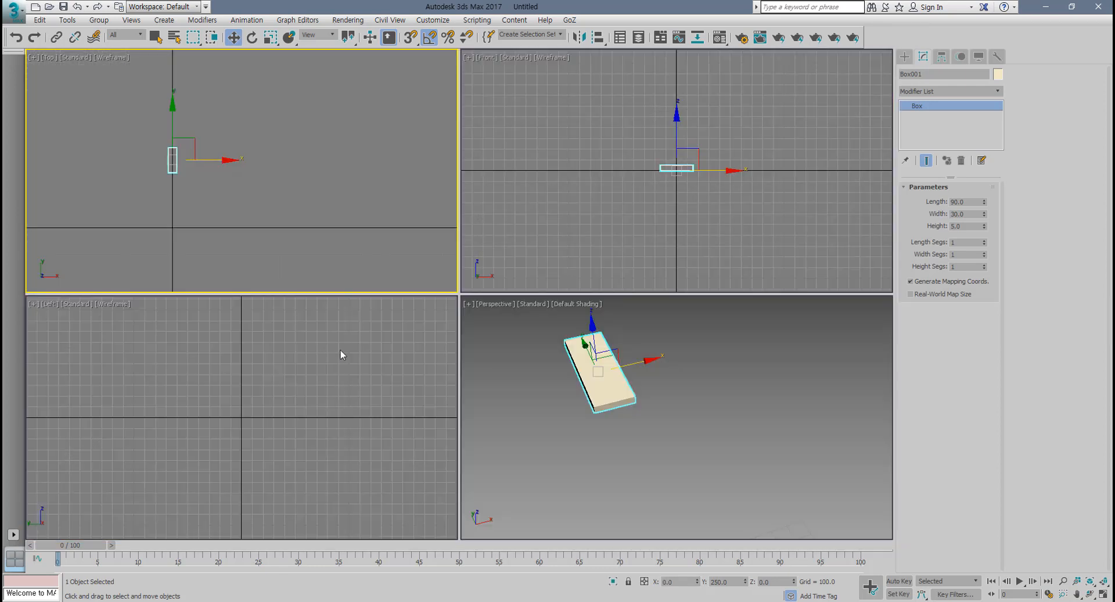
key(alt+w)
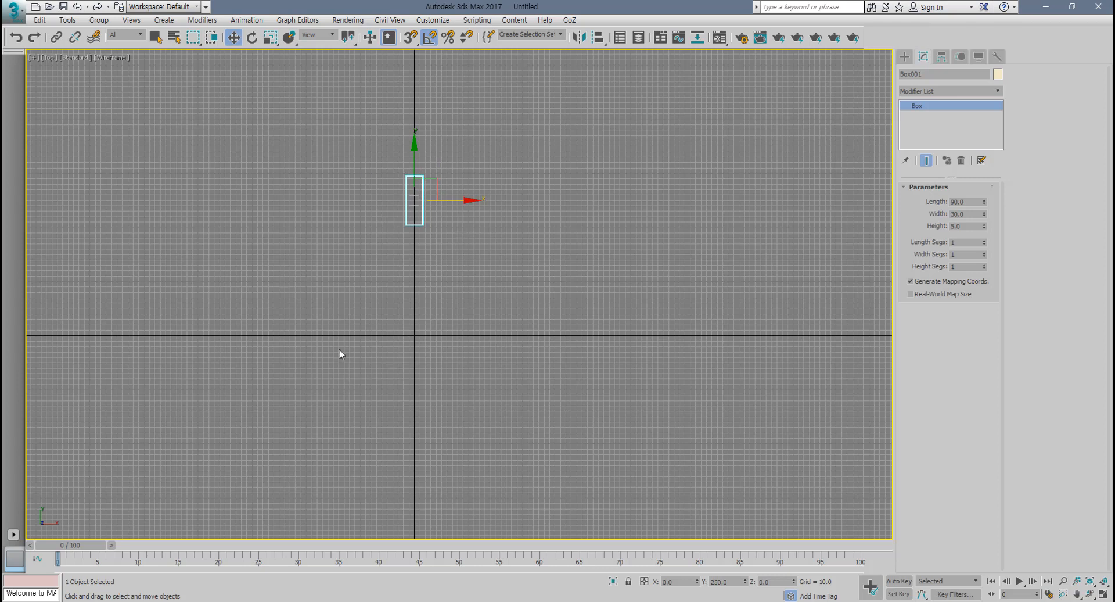
middle_drag(339, 354, 331, 351)
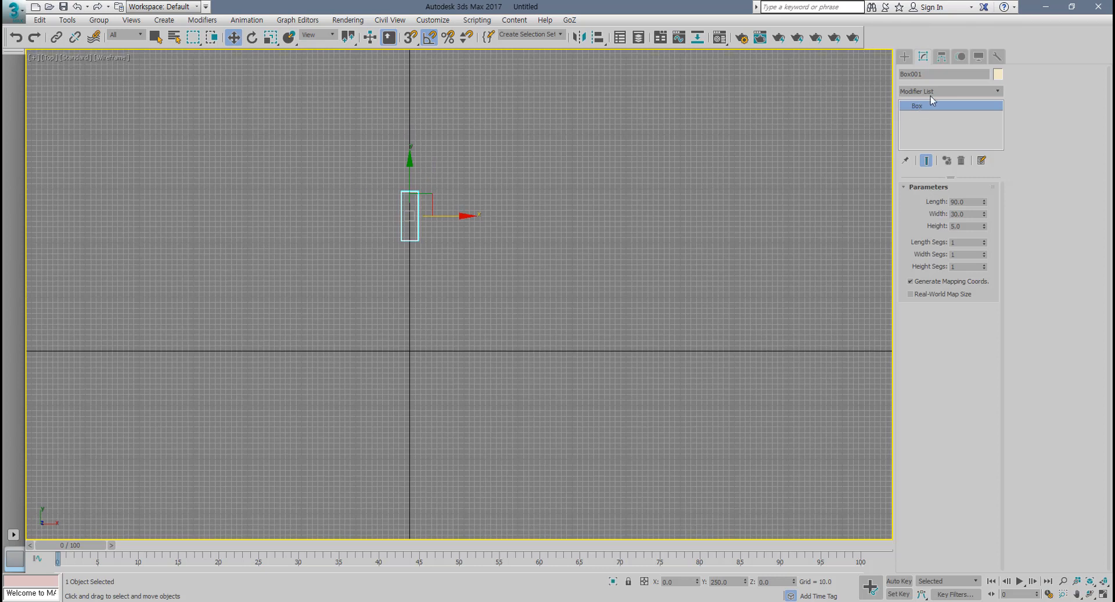
scroll(453, 205, up, 2)
middle_drag(418, 247, 430, 241)
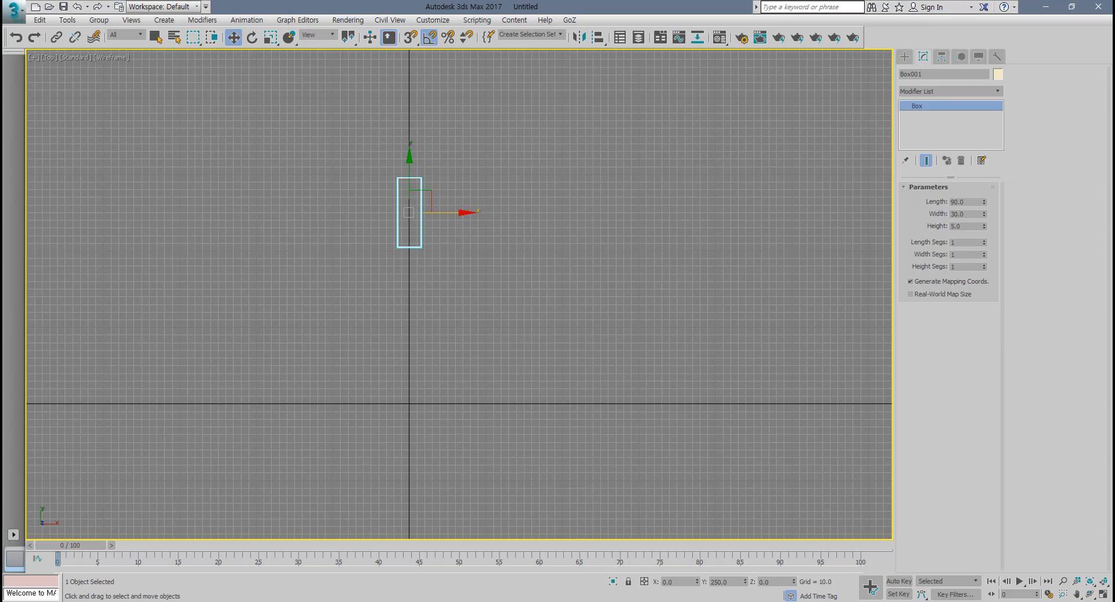
Switch to the Notepad lecture outline and add the line "- 물체의 축을 변경하는 법" at the end of section 8.
drag(1, 232, 697, 54)
click(652, 443)
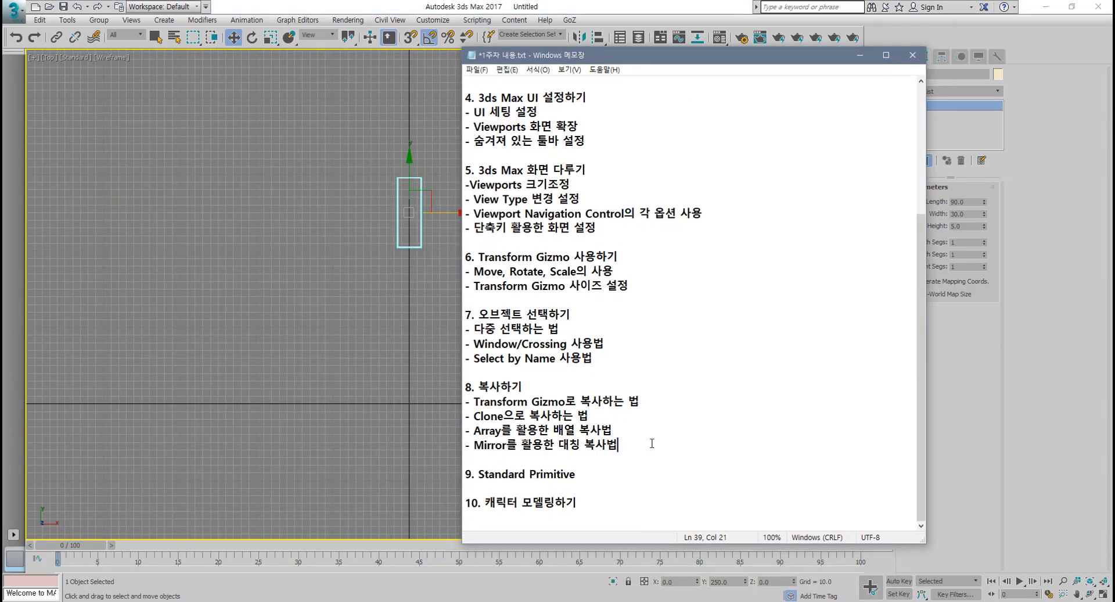
key(Return)
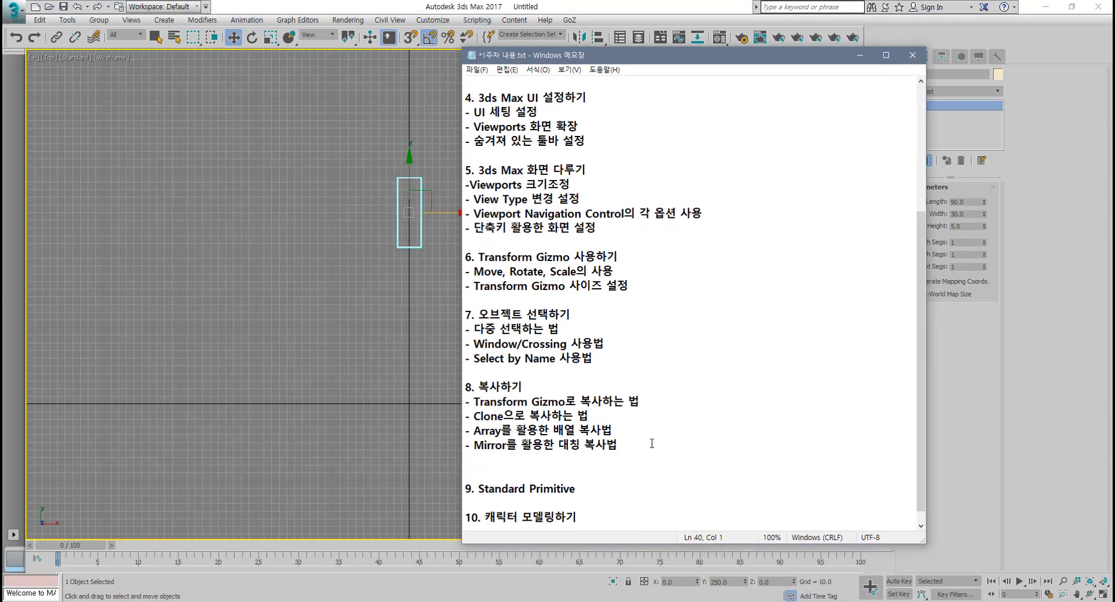
text(- 물체의 축을 변경)
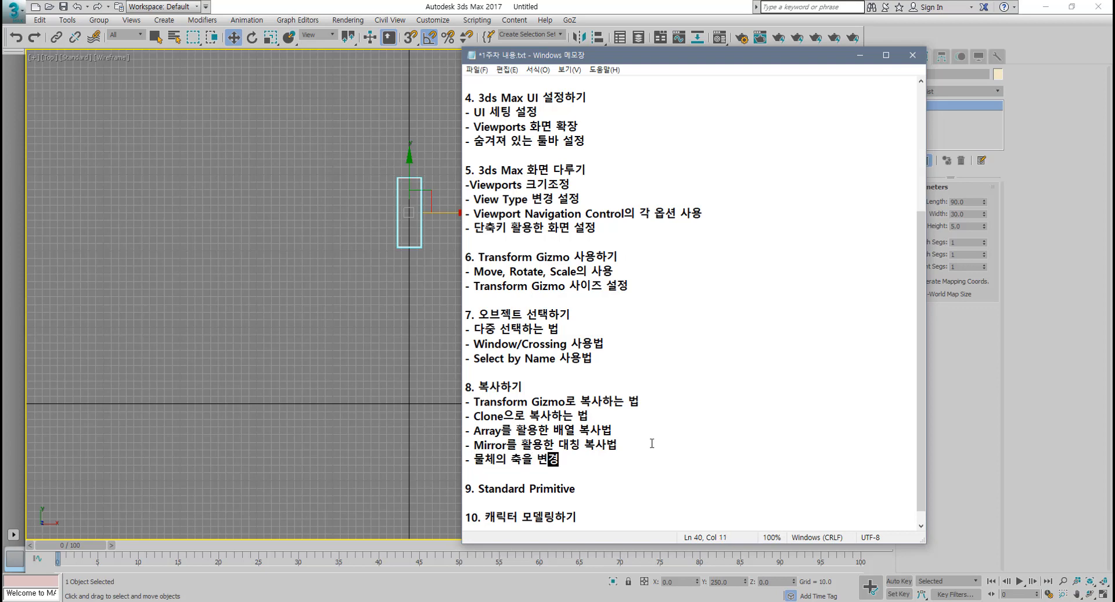
text(하는 법)
drag(601, 459, 371, 451)
drag(469, 459, 598, 458)
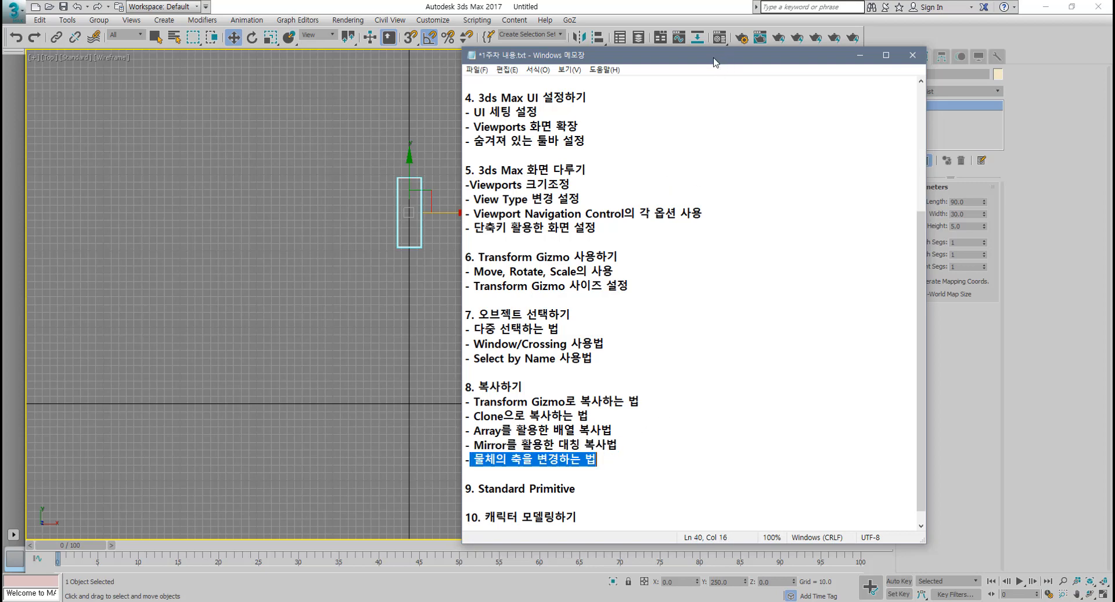
drag(715, 58, 0, 58)
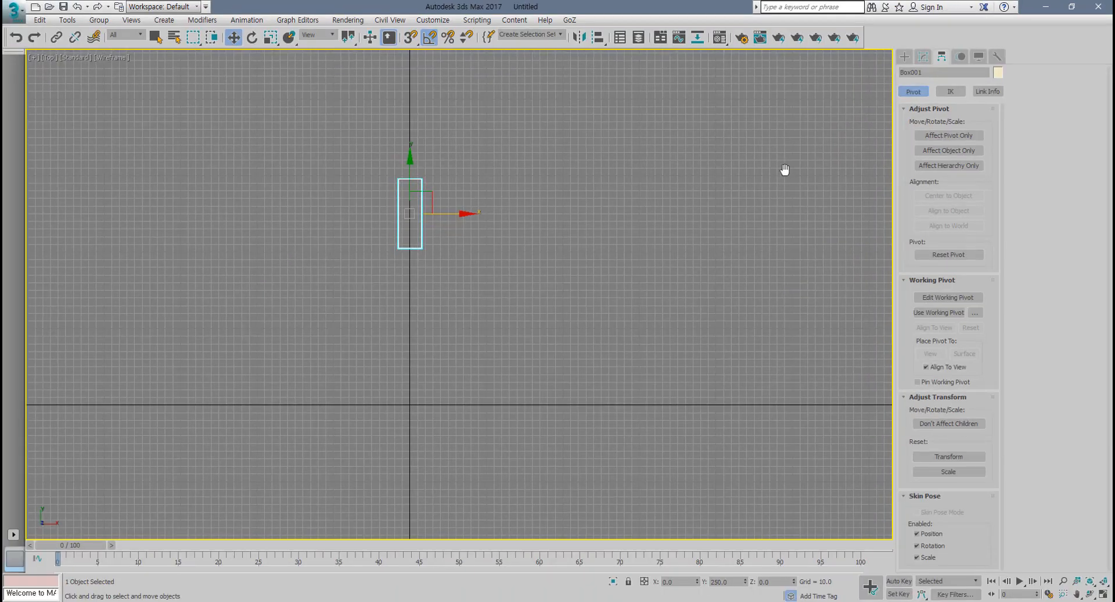
Try moving only the box's pivot away from the object, restoring it once with Center to Object and once with Reset Pivot.
middle_drag(784, 171, 829, 223)
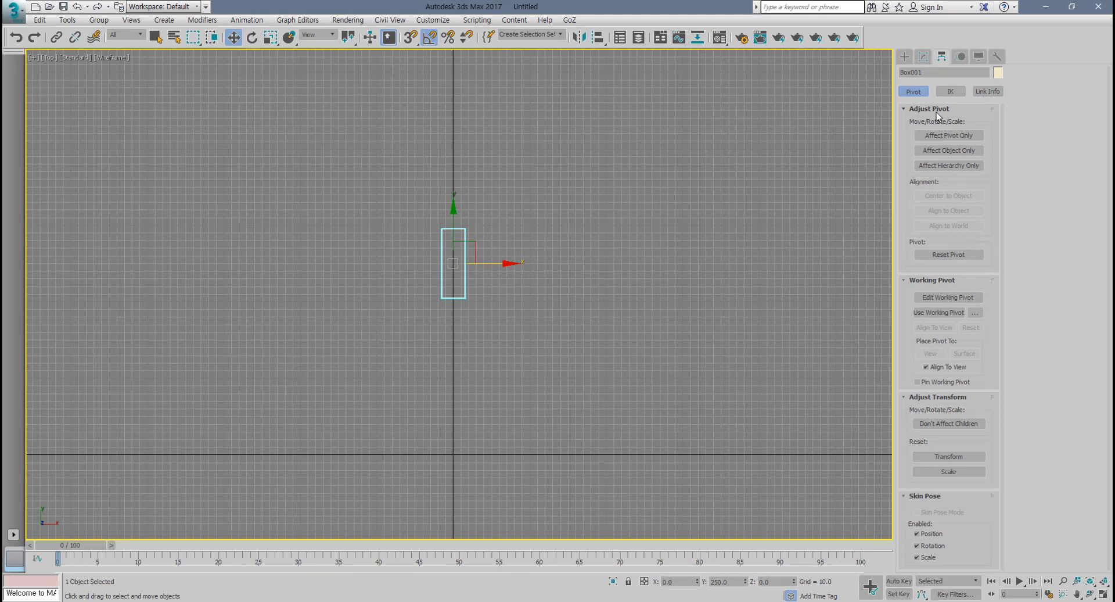
middle_drag(610, 286, 642, 253)
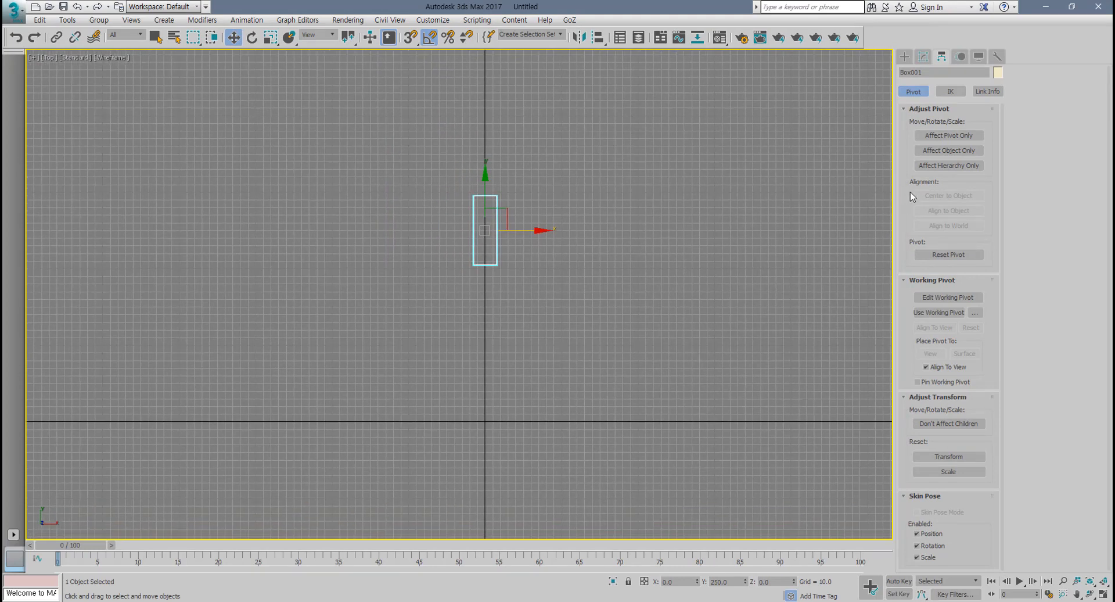
click(964, 138)
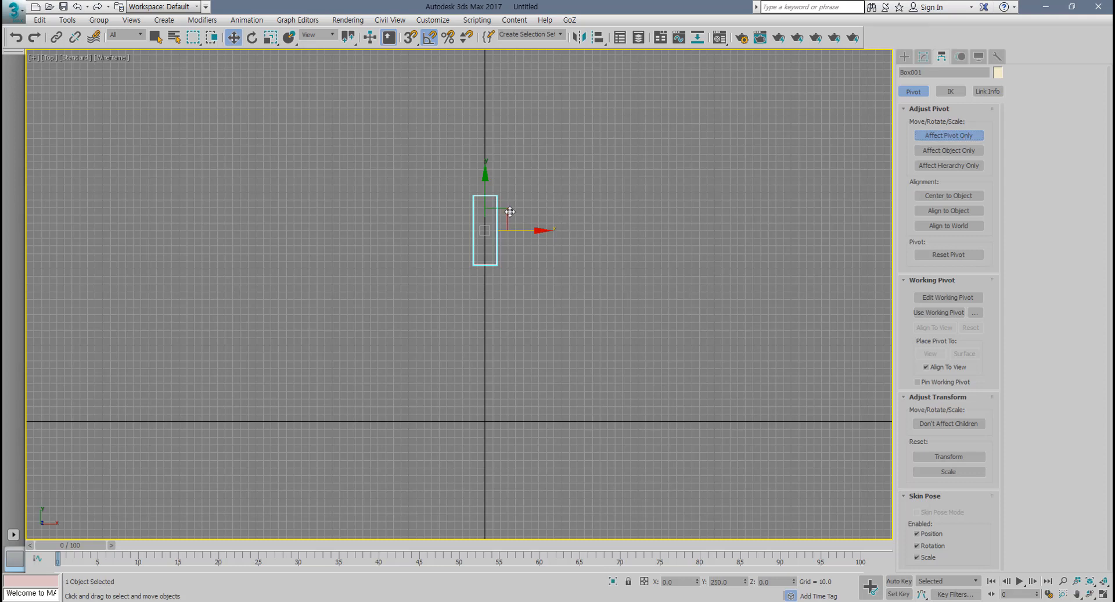
drag(510, 211, 549, 261)
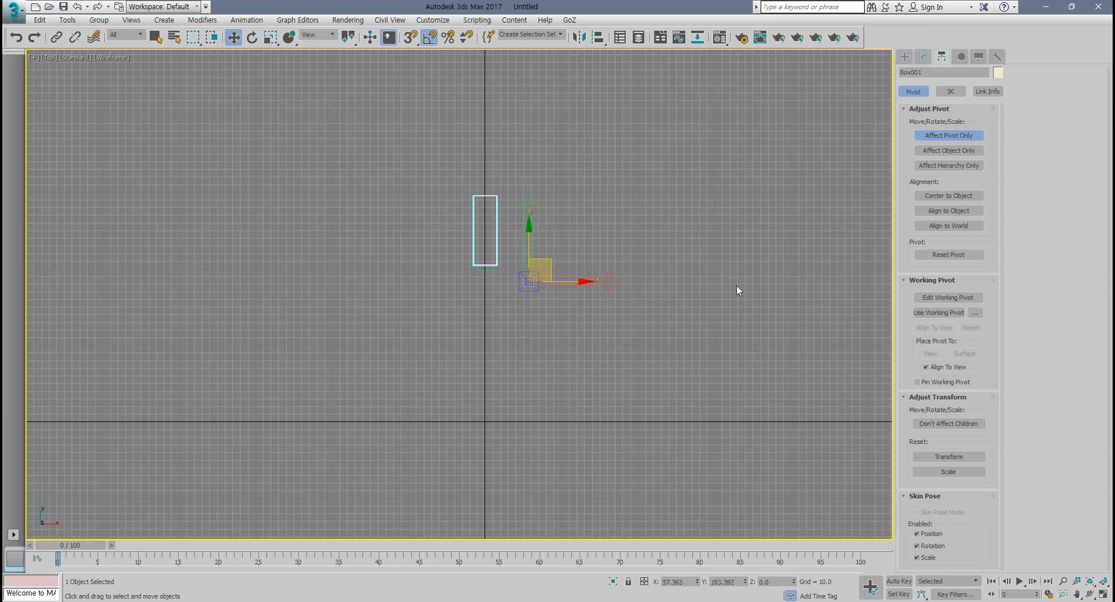
click(961, 201)
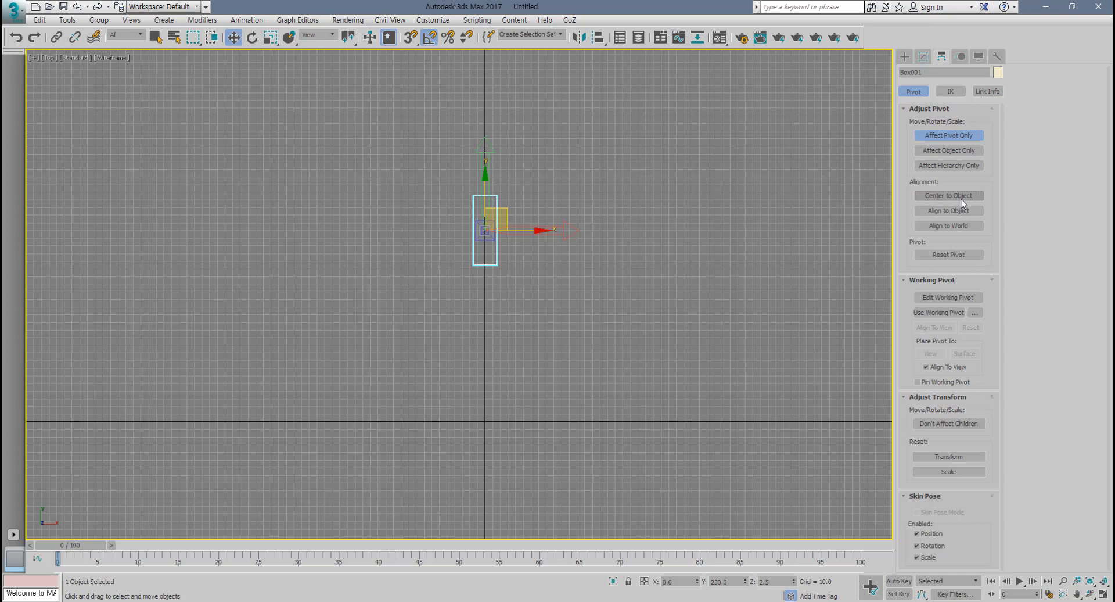
drag(504, 211, 664, 296)
click(944, 256)
Try placing the box's pivot at X 0, Y 0, and reset the pivot.
drag(502, 211, 542, 428)
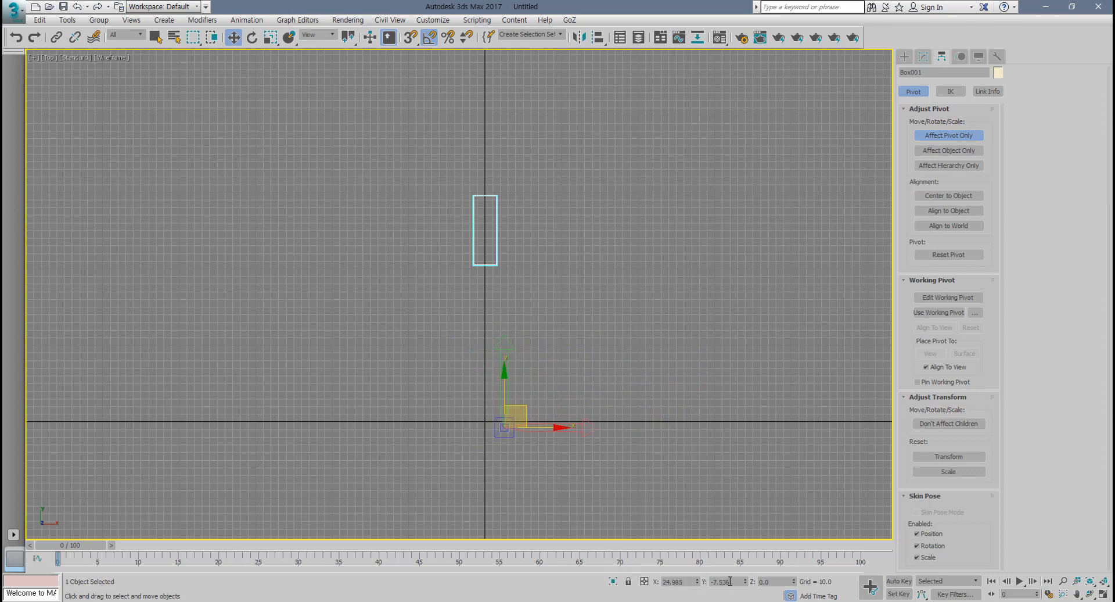
double_click(683, 581)
text(0)
key(Tab)
text(0)
key(Return)
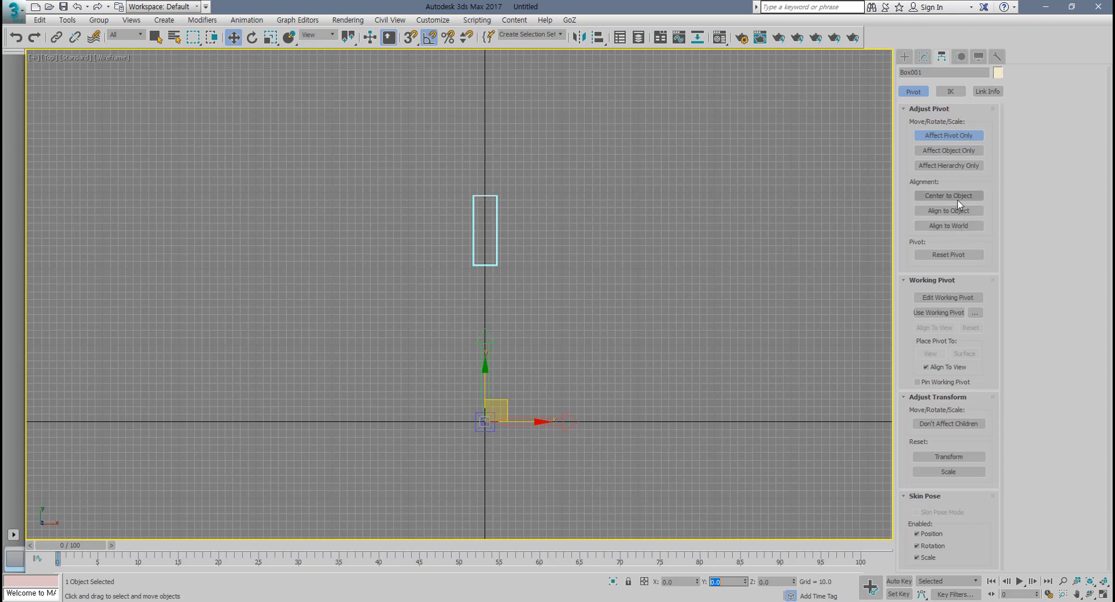
click(949, 257)
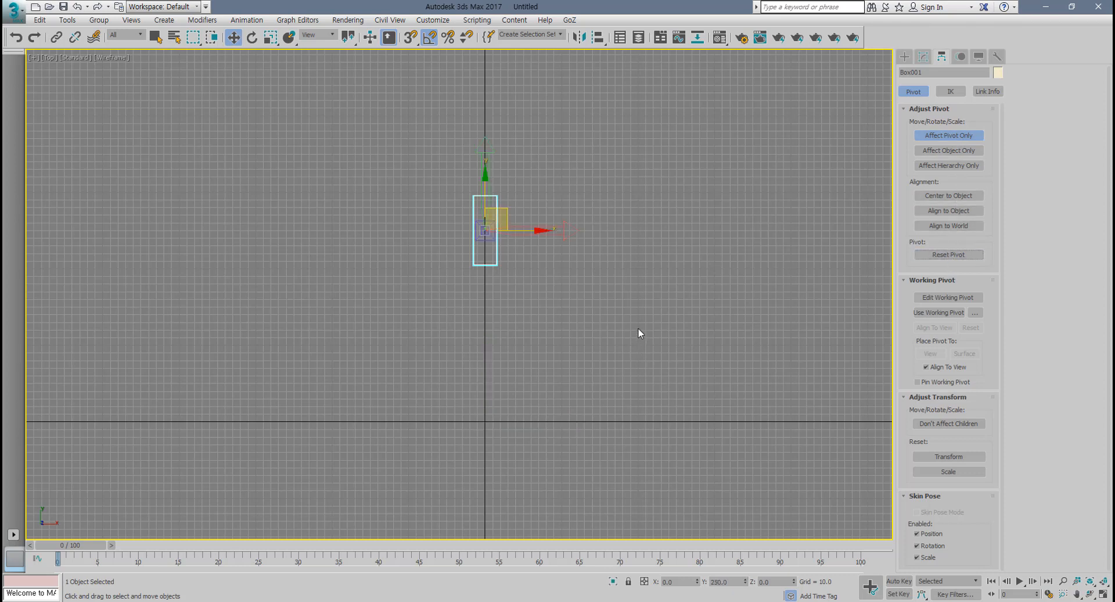
Try moving the box away from its pivot with Affect Object Only, and undo the move.
click(941, 152)
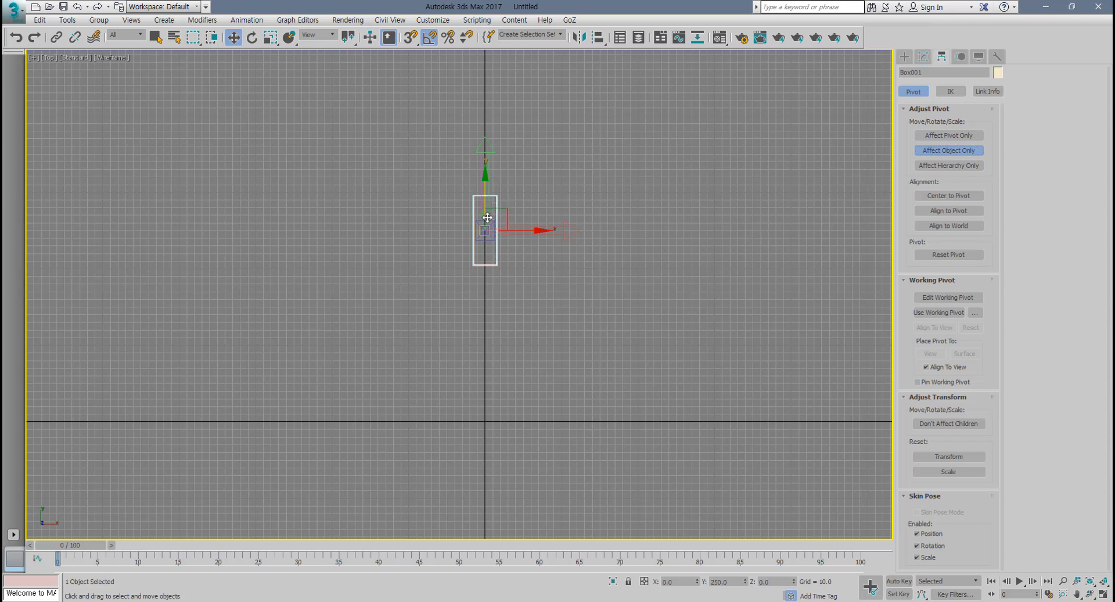
drag(496, 264, 547, 313)
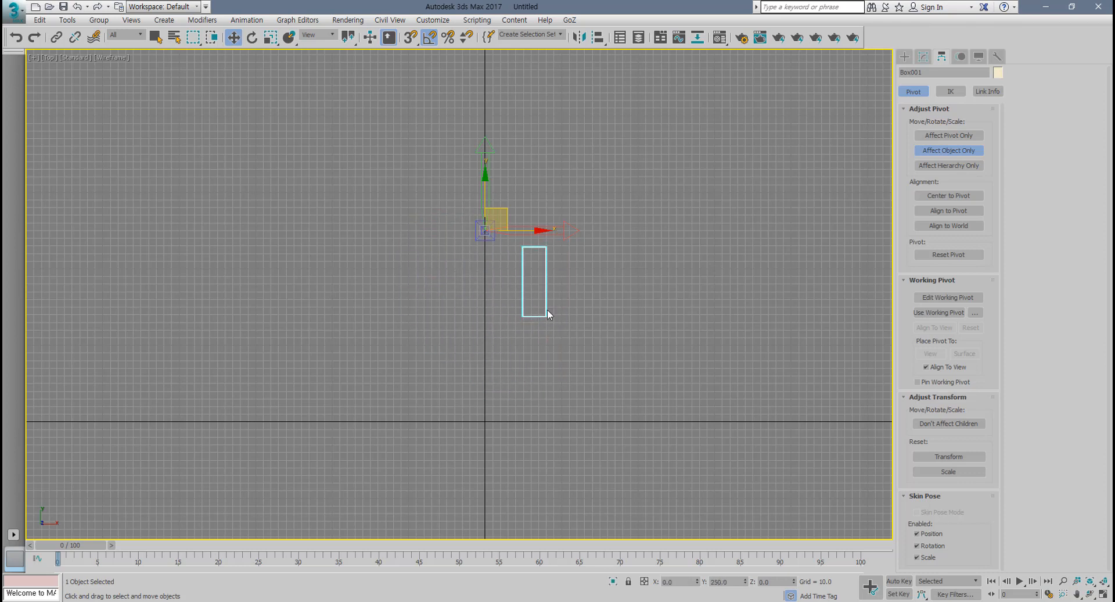
key(ctrl+z)
key(ctrl+z)
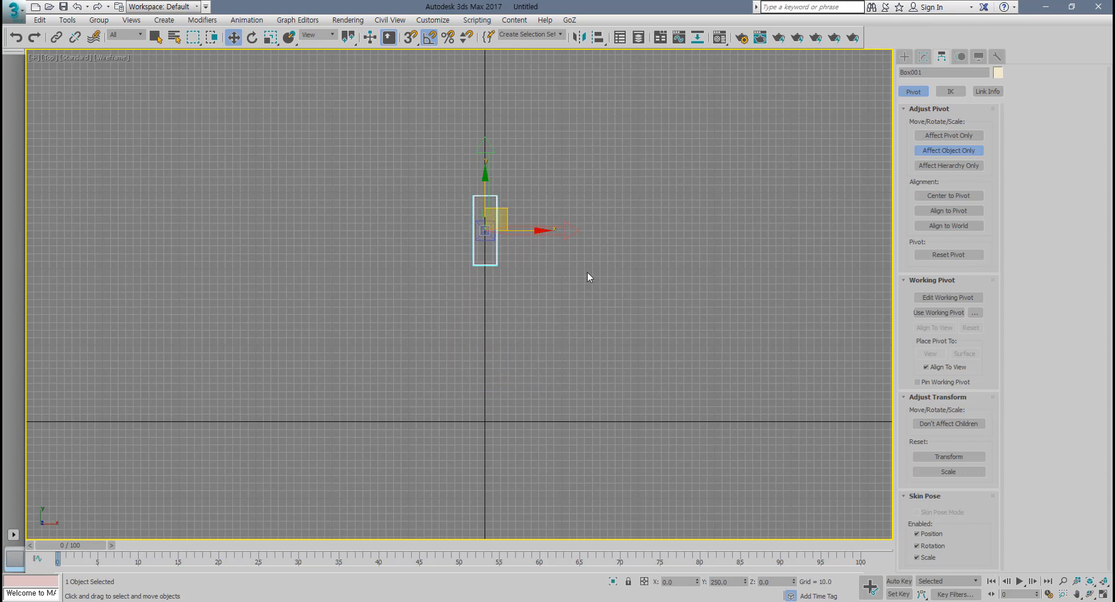
Move only the box's pivot to Y 0 and turn off Affect Pivot Only.
click(950, 137)
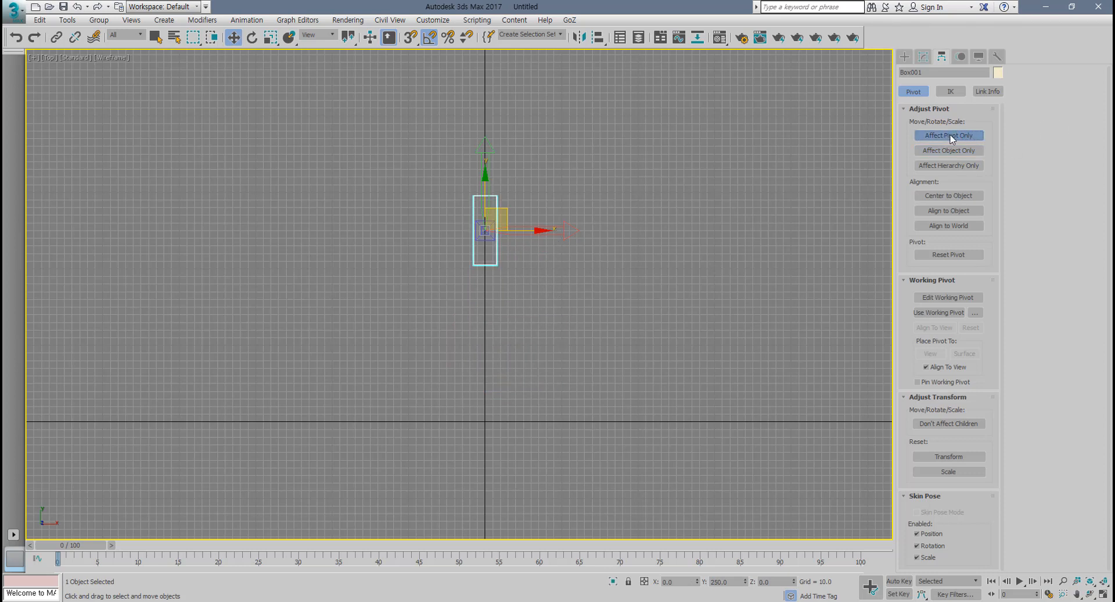
right_click(746, 583)
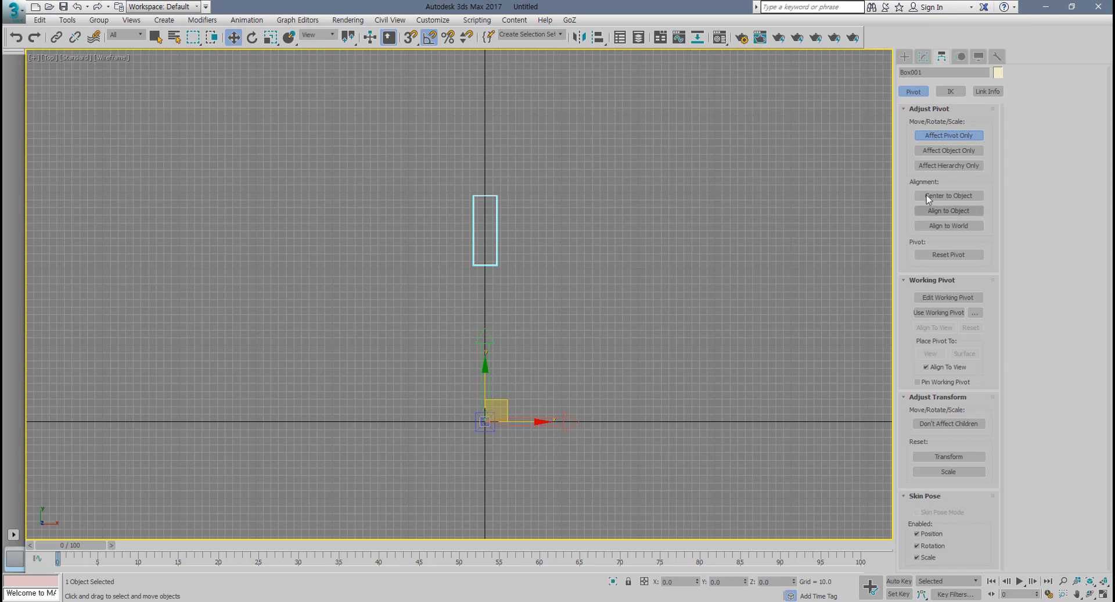
click(949, 136)
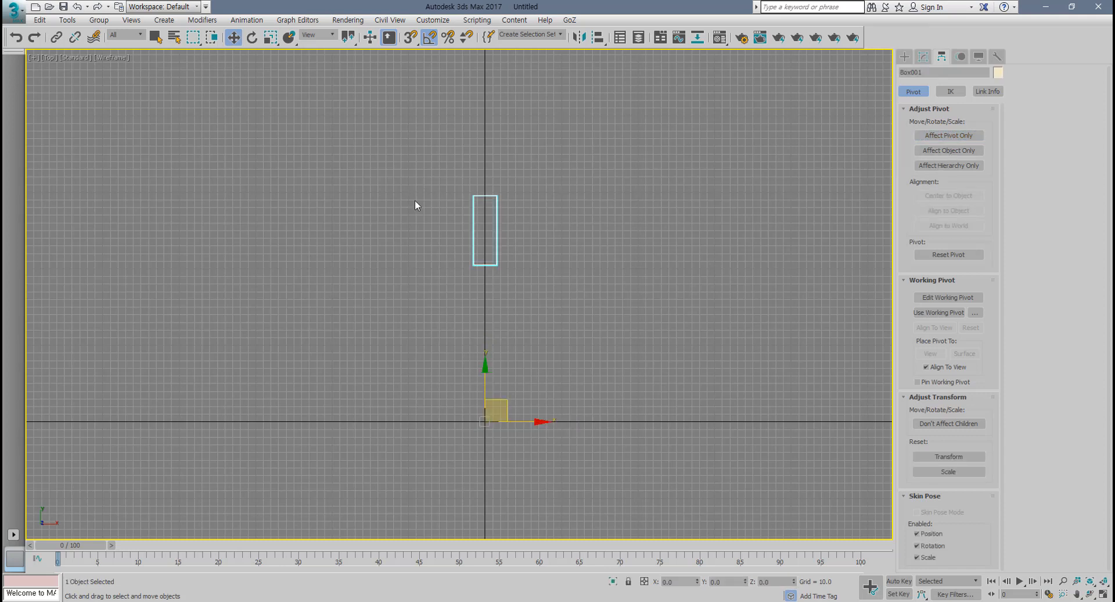
Try rotating the box 35 degrees about Z around its relocated pivot, and undo the rotation.
middle_drag(523, 493, 496, 469)
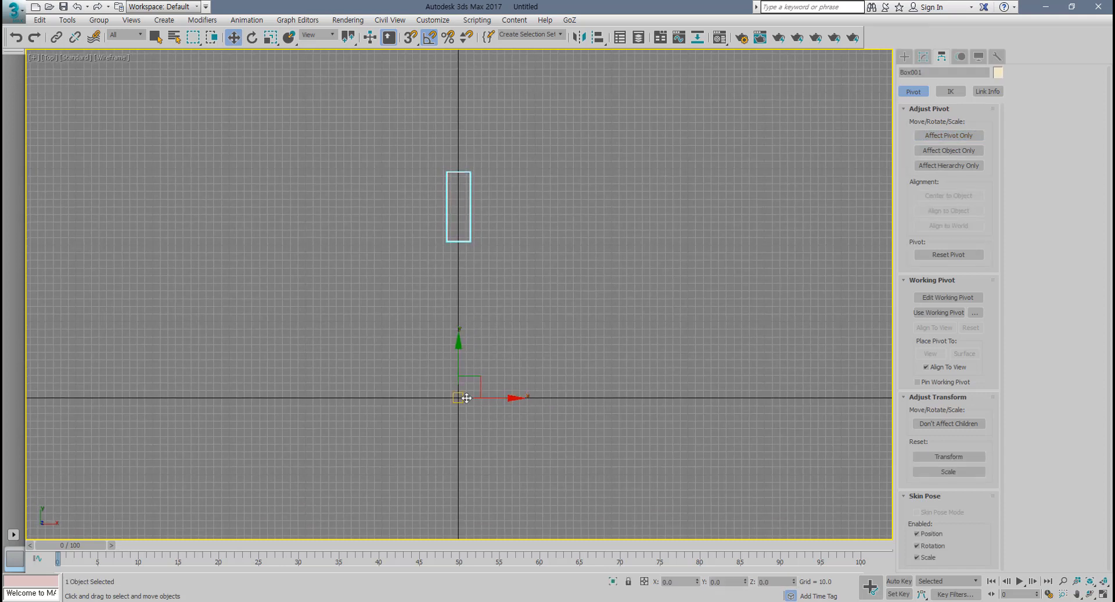
click(252, 38)
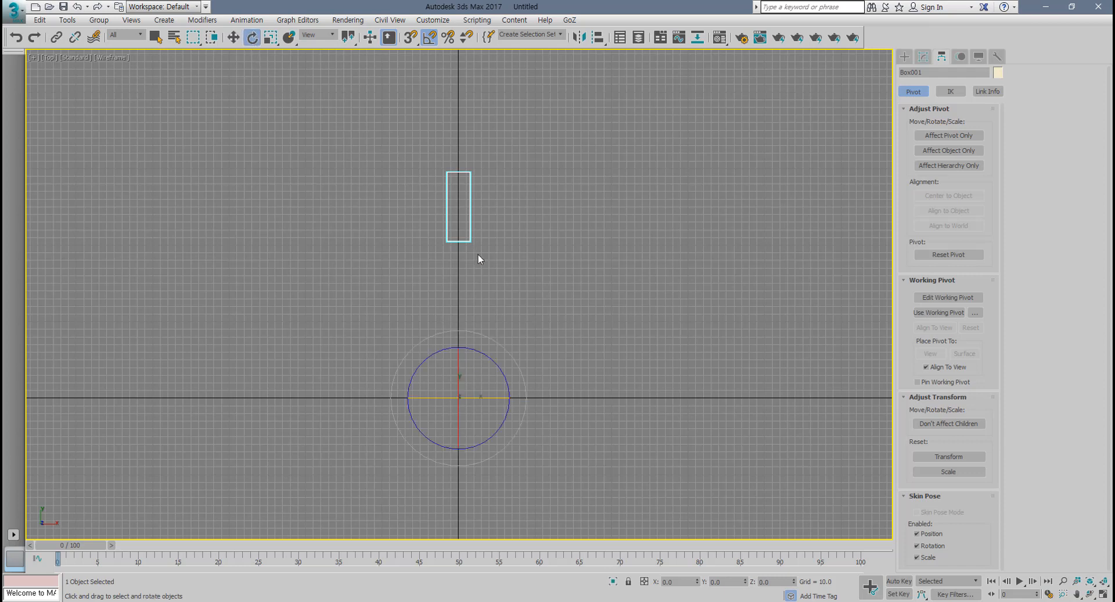
drag(498, 367, 439, 403)
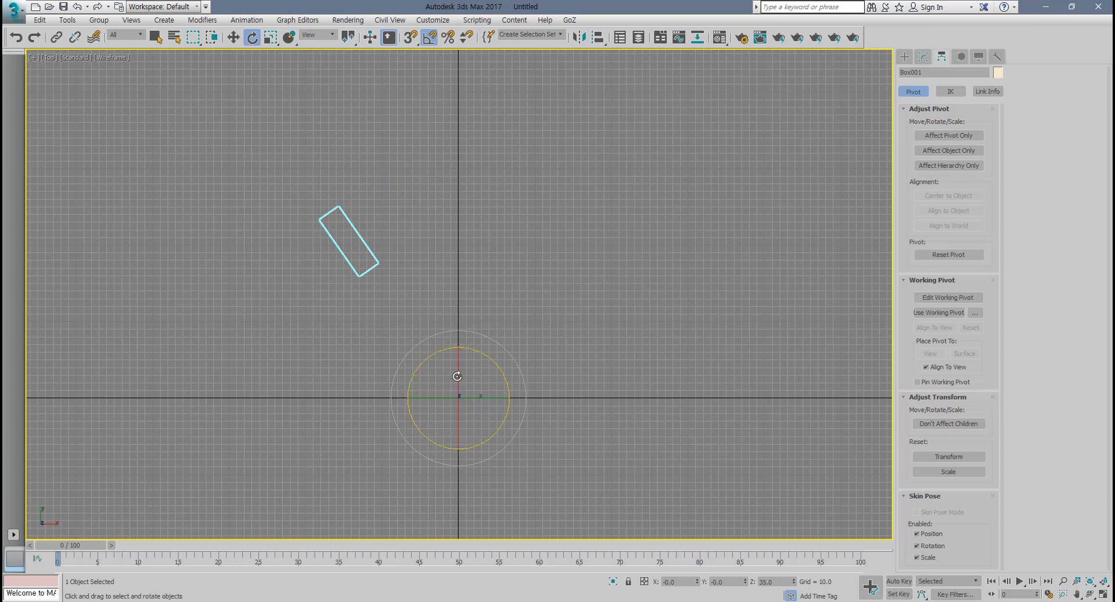
key(ctrl+z)
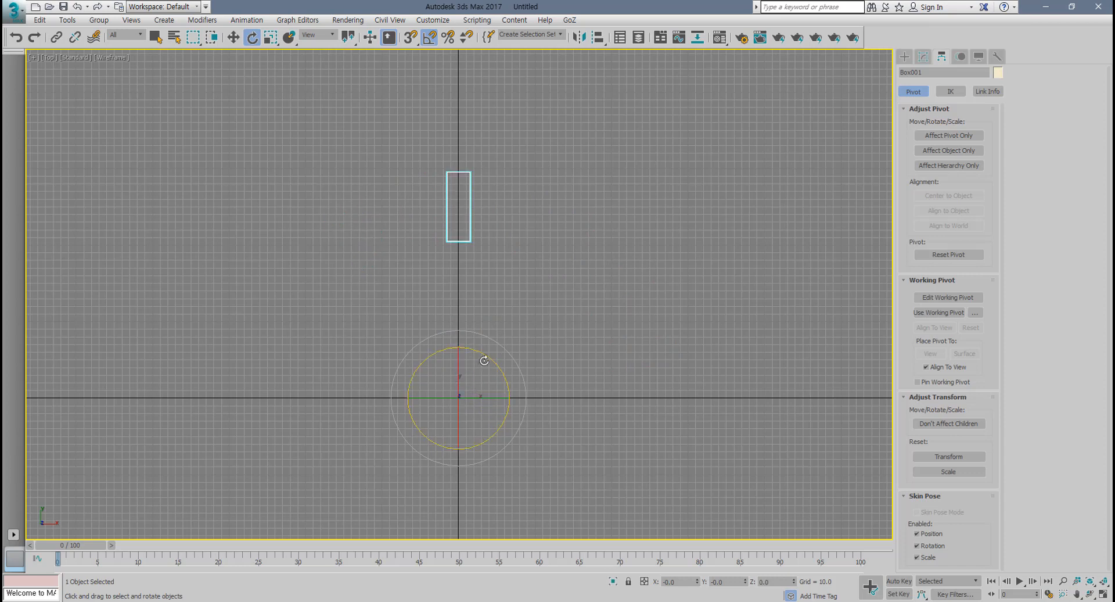
Try making a rotated copy of the box around its pivot, and cancel the copy.
middle_drag(486, 352, 442, 331)
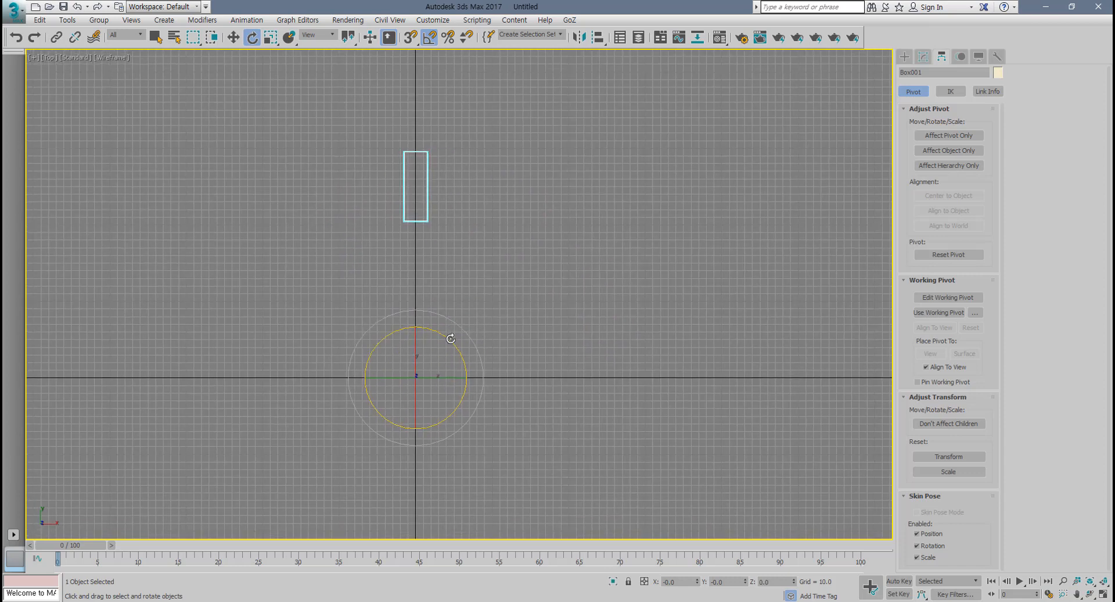
shift+drag(451, 339, 466, 380)
click(550, 357)
click(601, 360)
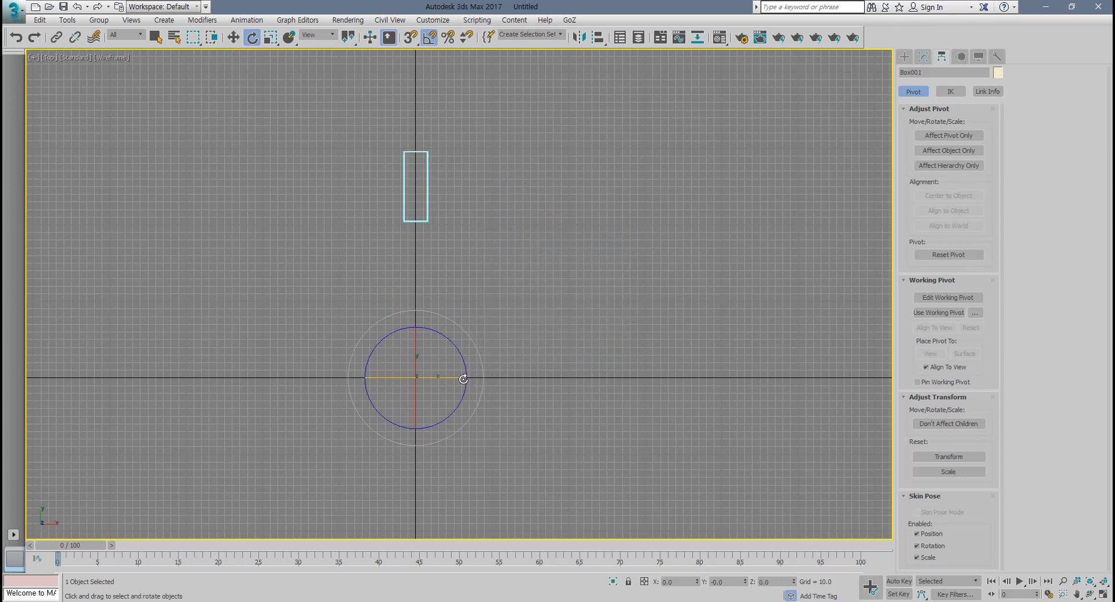
Examine the box and its relocated pivot in the Top, Front and Perspective views.
key(alt+w)
scroll(251, 203, up, 2)
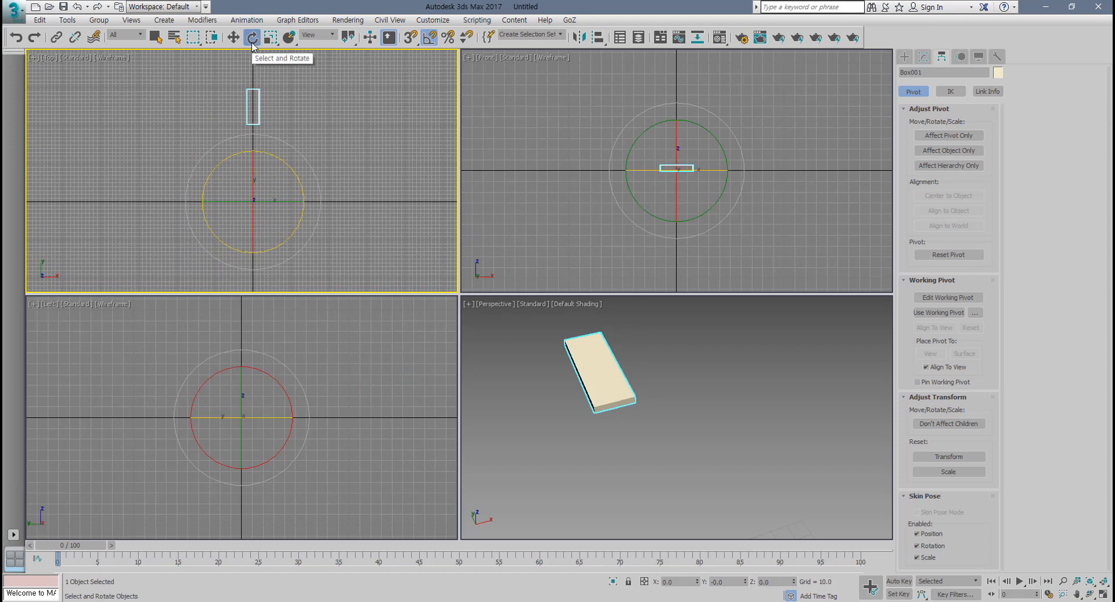
middle_drag(512, 342, 576, 373)
scroll(624, 376, down, 5)
middle_drag(204, 153, 199, 150)
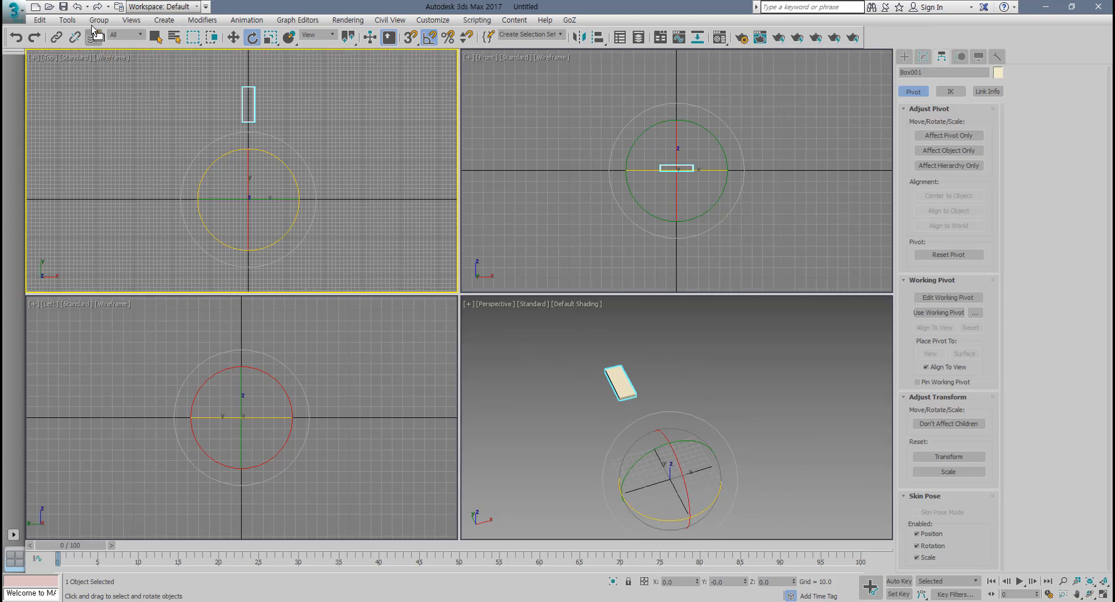
click(67, 20)
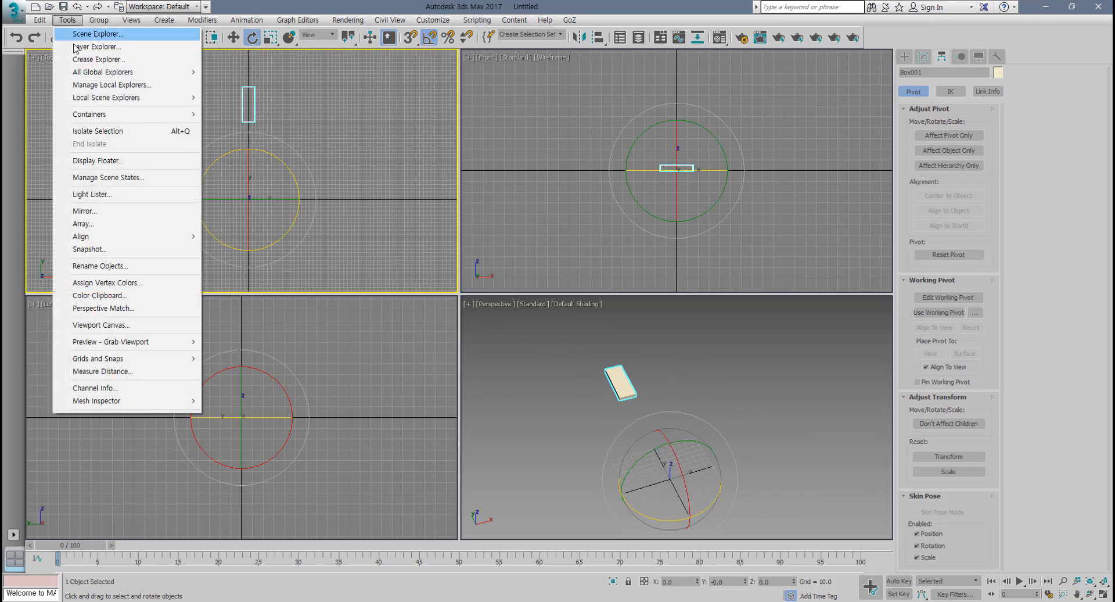
click(309, 198)
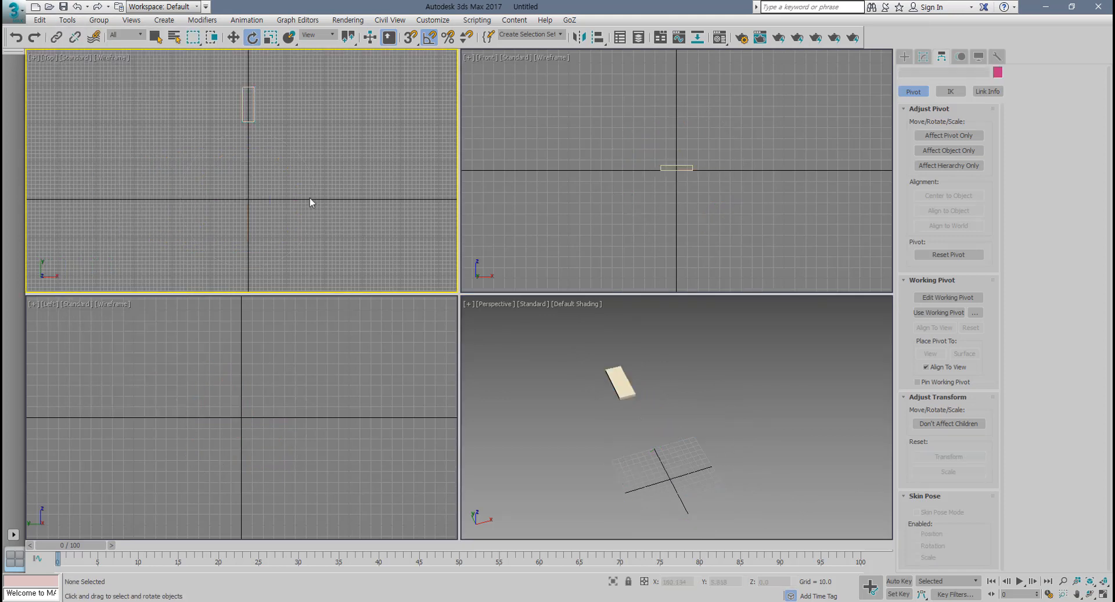
drag(230, 91, 230, 90)
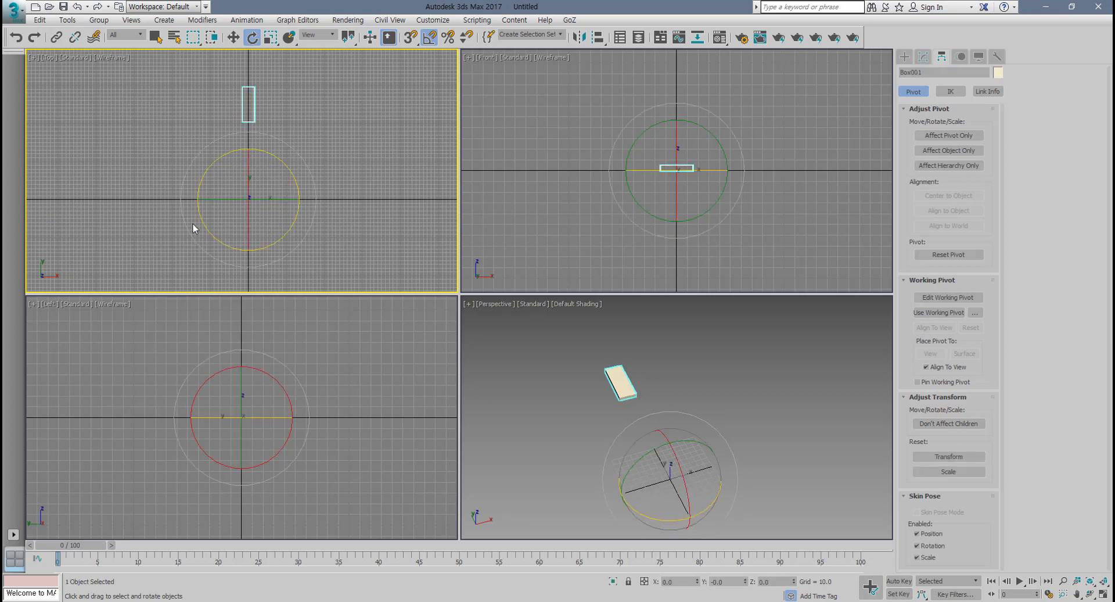
click(650, 435)
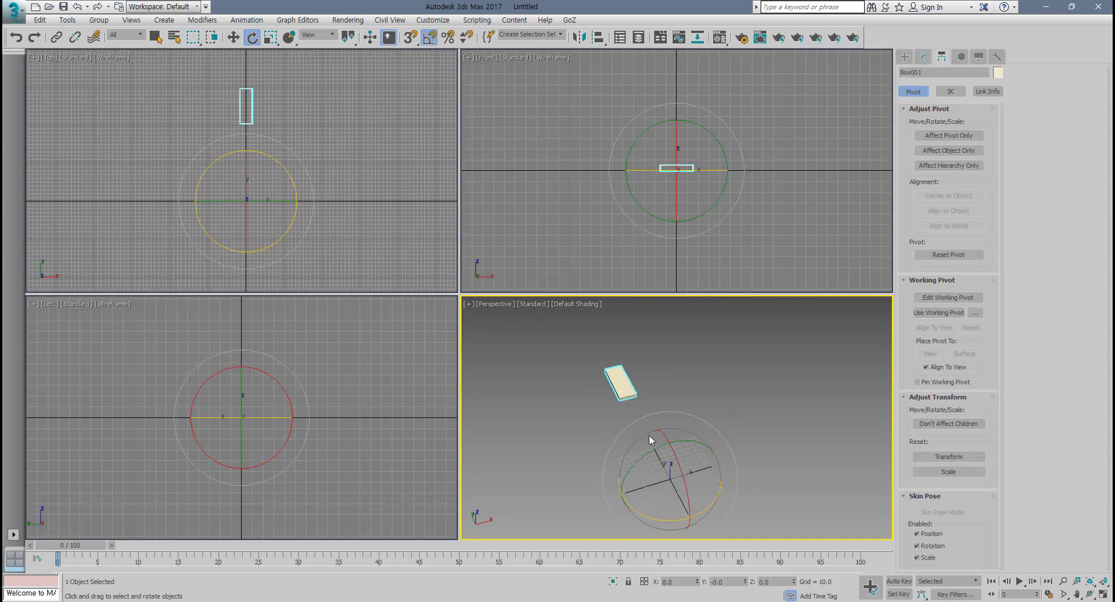
middle_drag(622, 249, 603, 250)
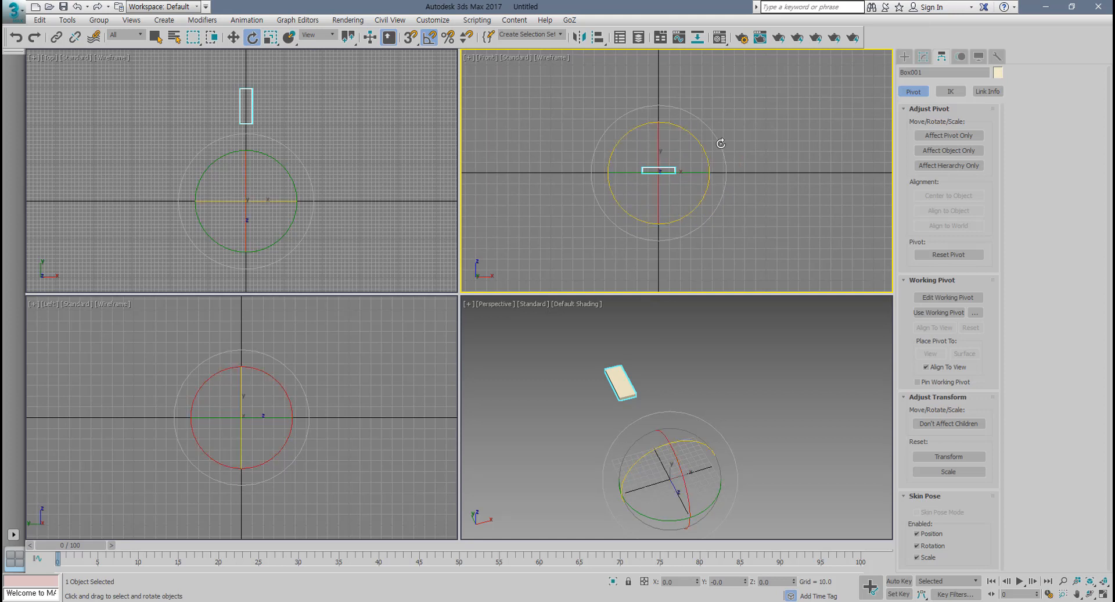
scroll(648, 165, up, 2)
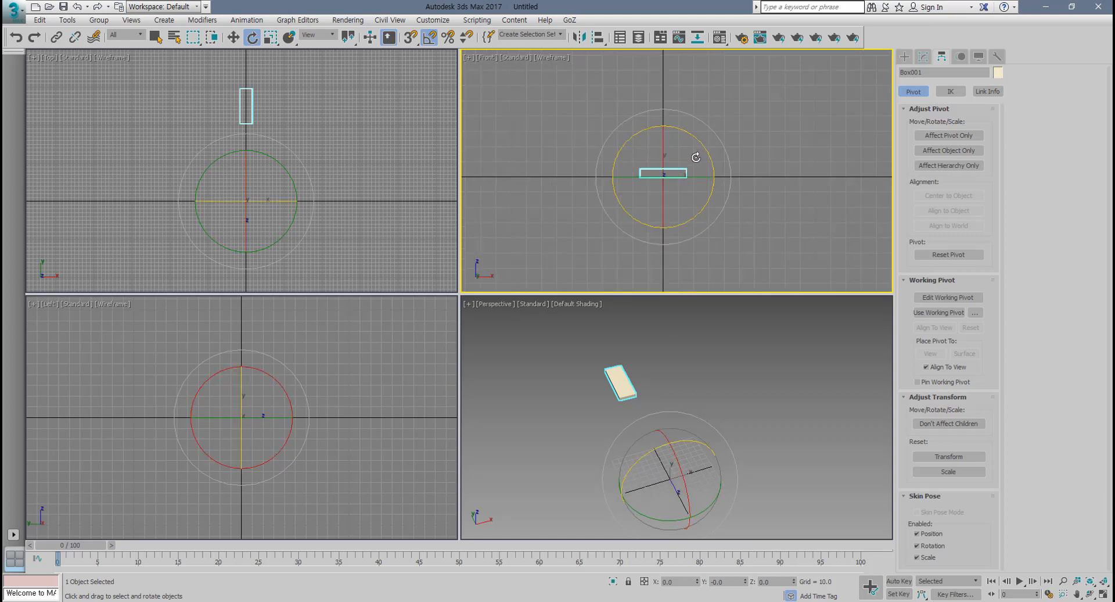
click(276, 211)
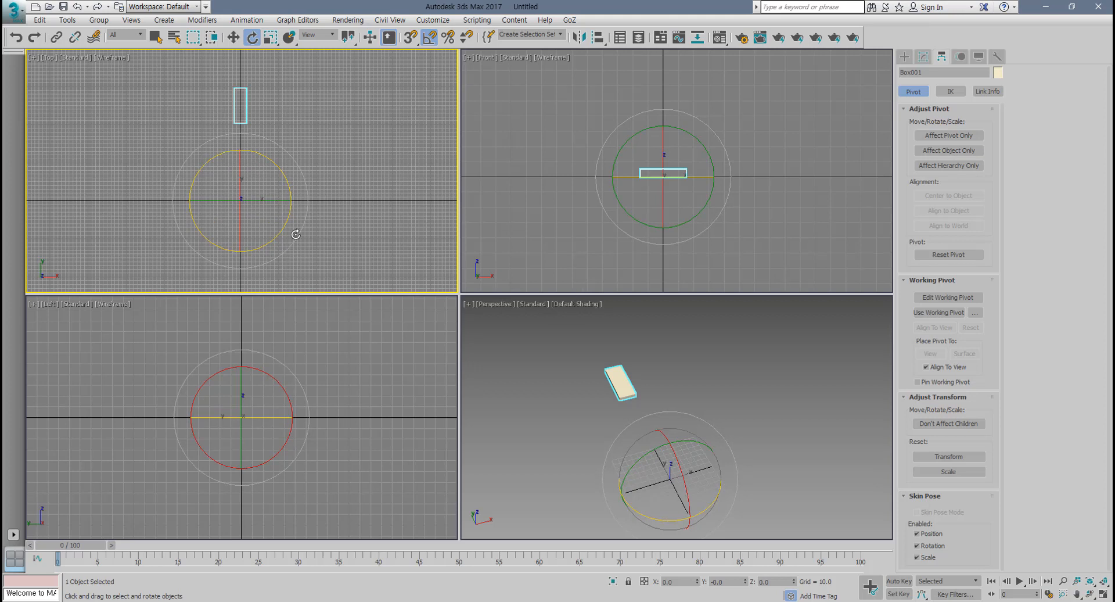
middle_drag(294, 233, 297, 229)
middle_drag(681, 434, 631, 422)
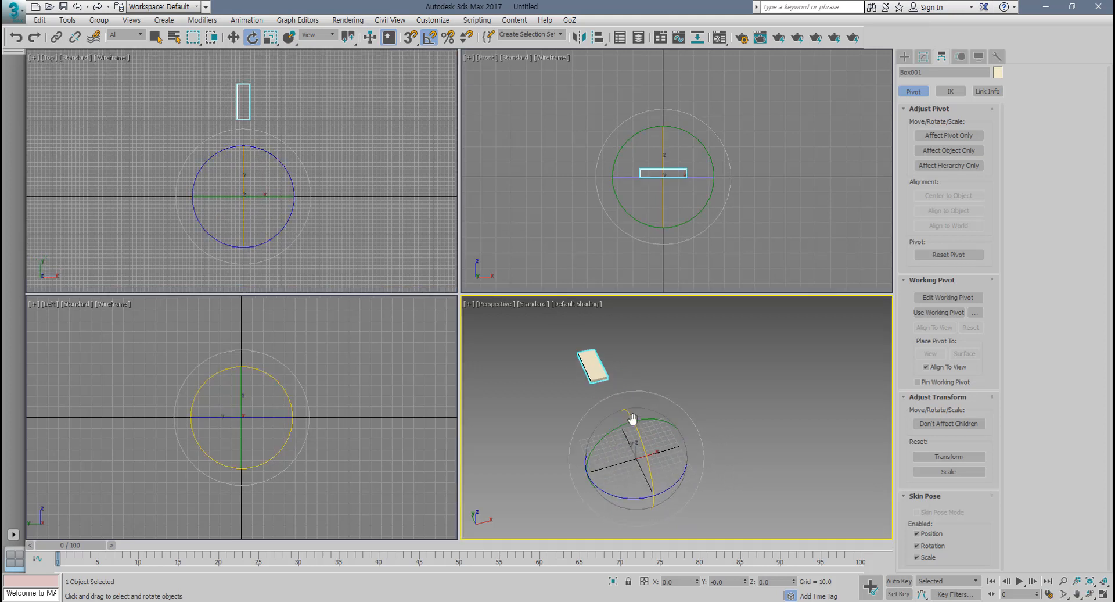
Start an Array of the box in the maximized Perspective view with a total Z rotation of 360 degrees.
key(alt+w)
alt+middle_drag(557, 360, 525, 403)
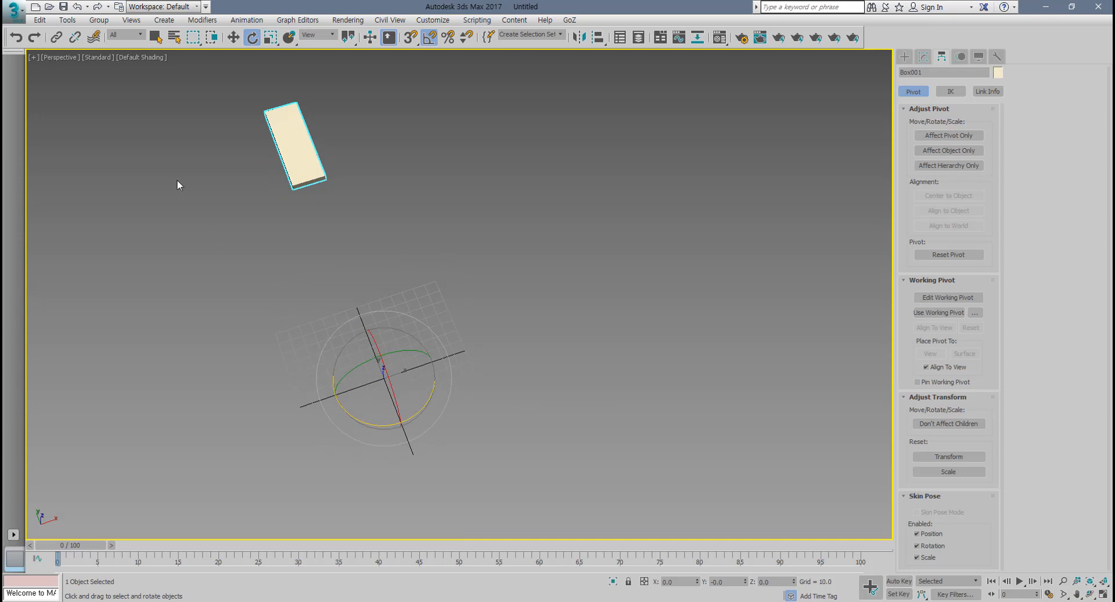
click(67, 20)
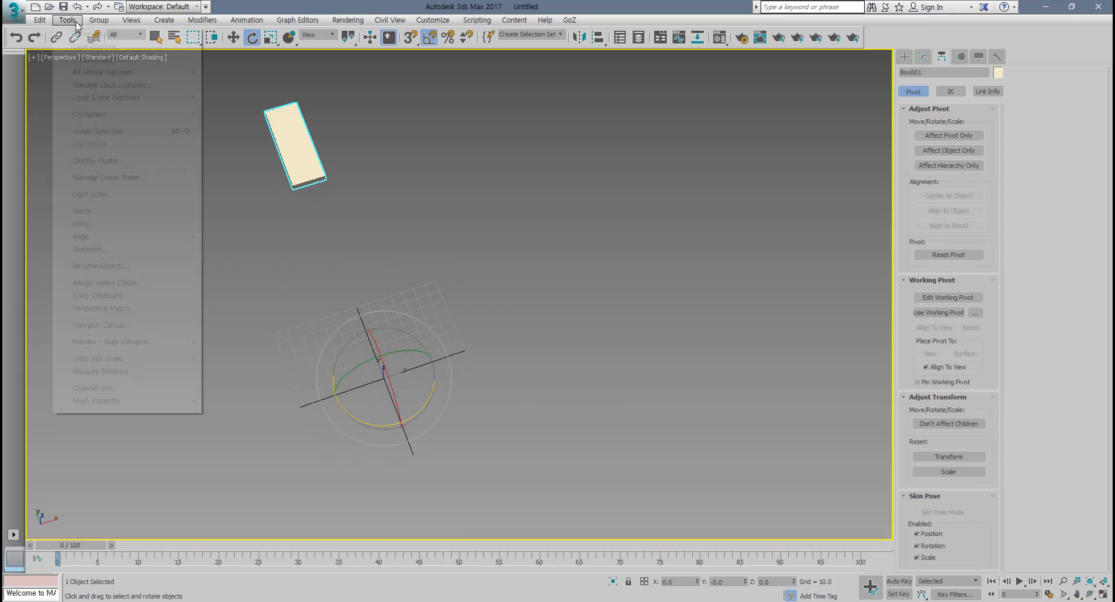
click(82, 223)
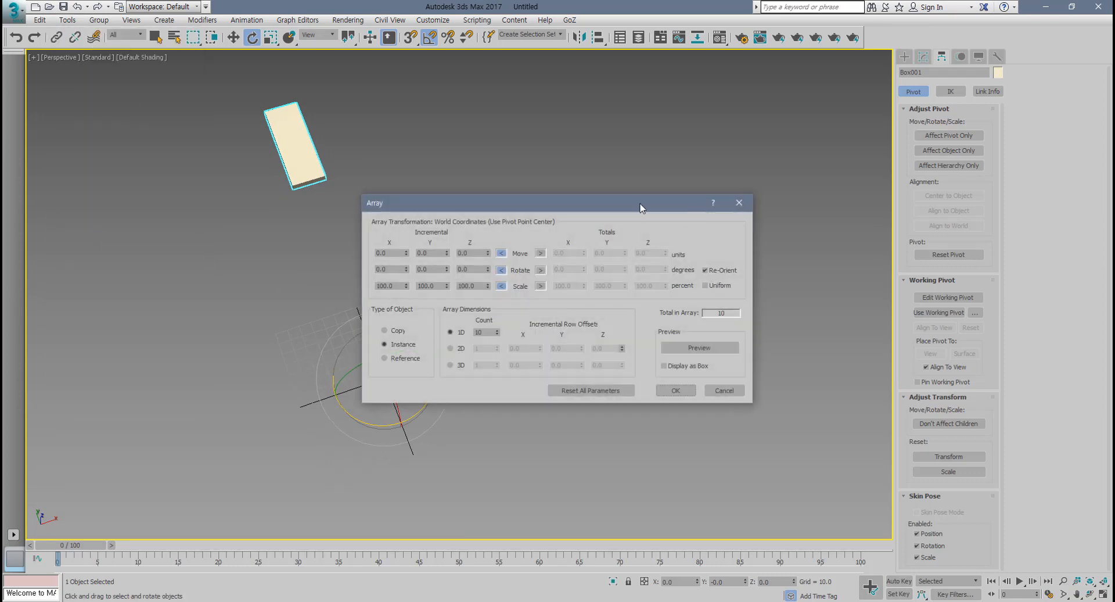
drag(640, 206, 744, 103)
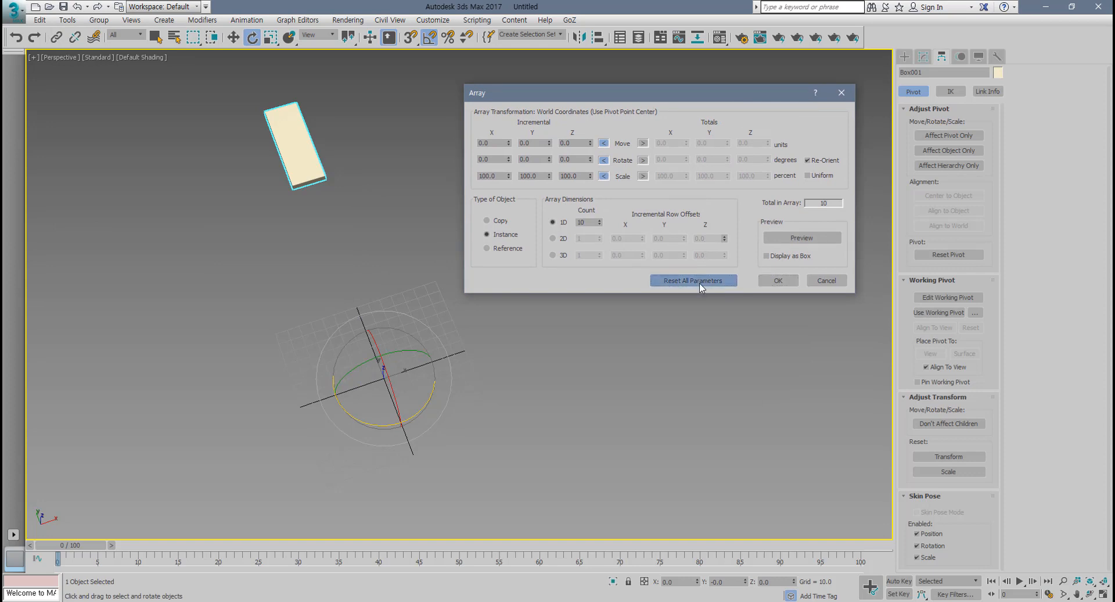
click(642, 159)
click(754, 161)
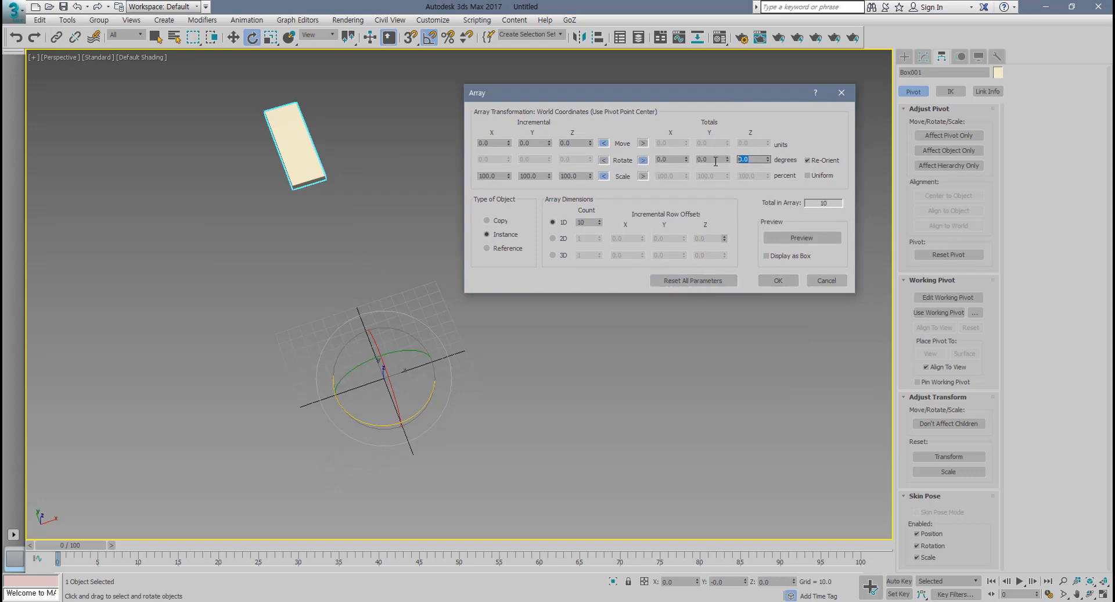
text(360)
key(Return)
Set the 1D array count to 12, preview the ring of instances, and create the array.
click(587, 222)
text(12)
key(Return)
click(832, 237)
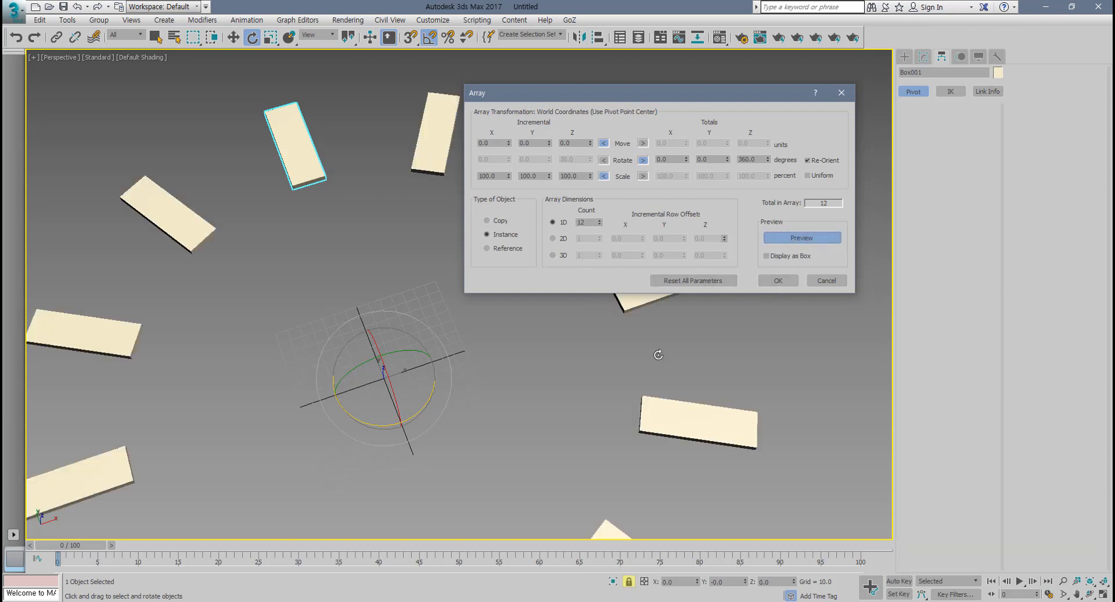
click(779, 281)
scroll(465, 309, down, 5)
alt+middle_drag(450, 314, 464, 350)
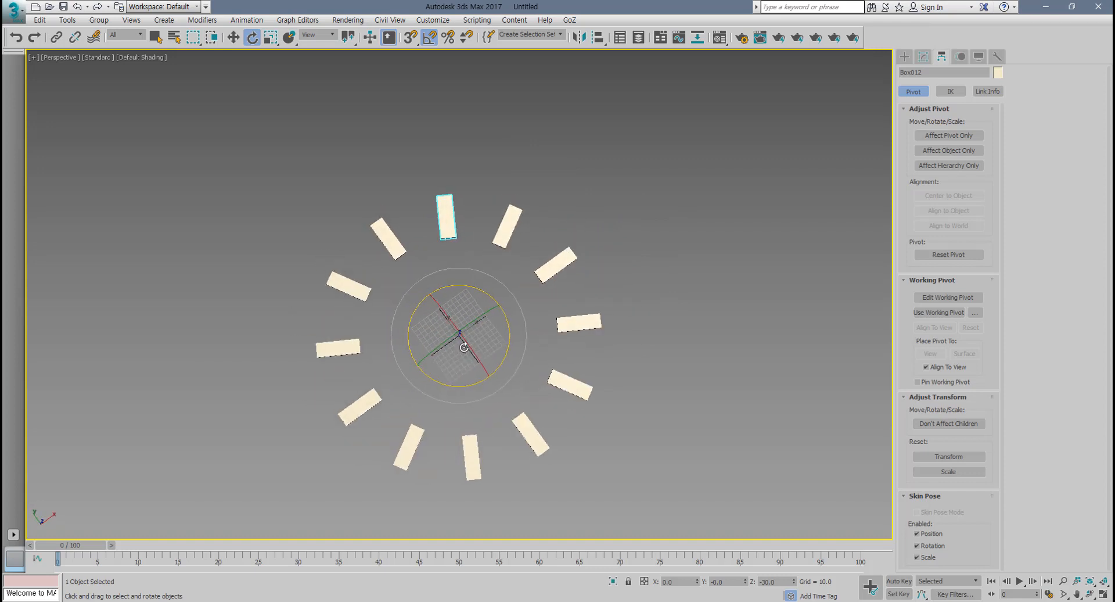
Undo the array and create it again with 12 instances over a total Z rotation of 360 degrees.
key(ctrl+z)
click(68, 19)
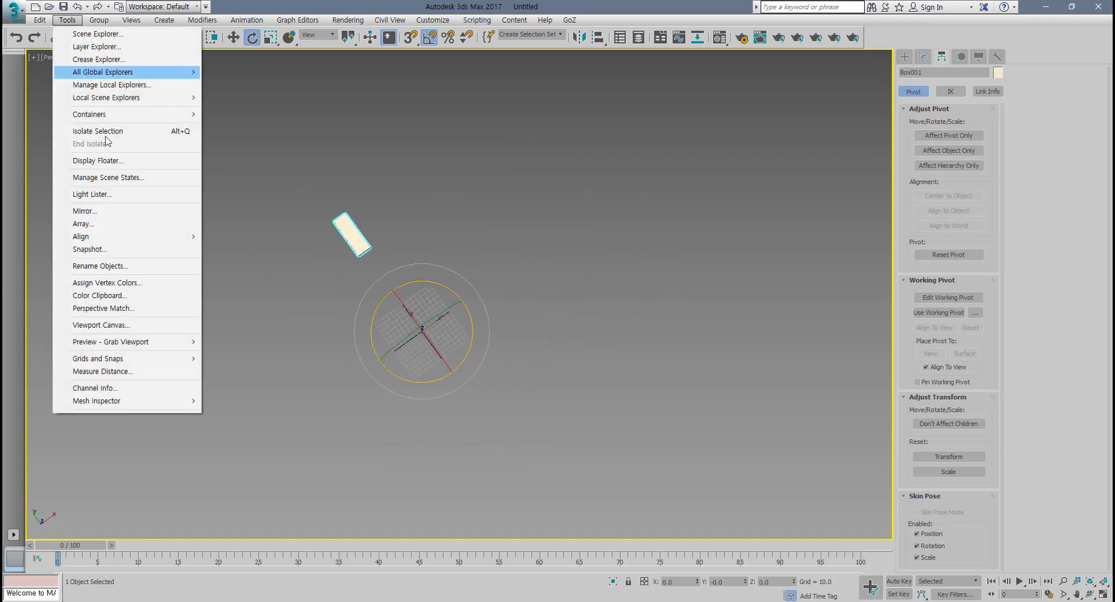
click(110, 225)
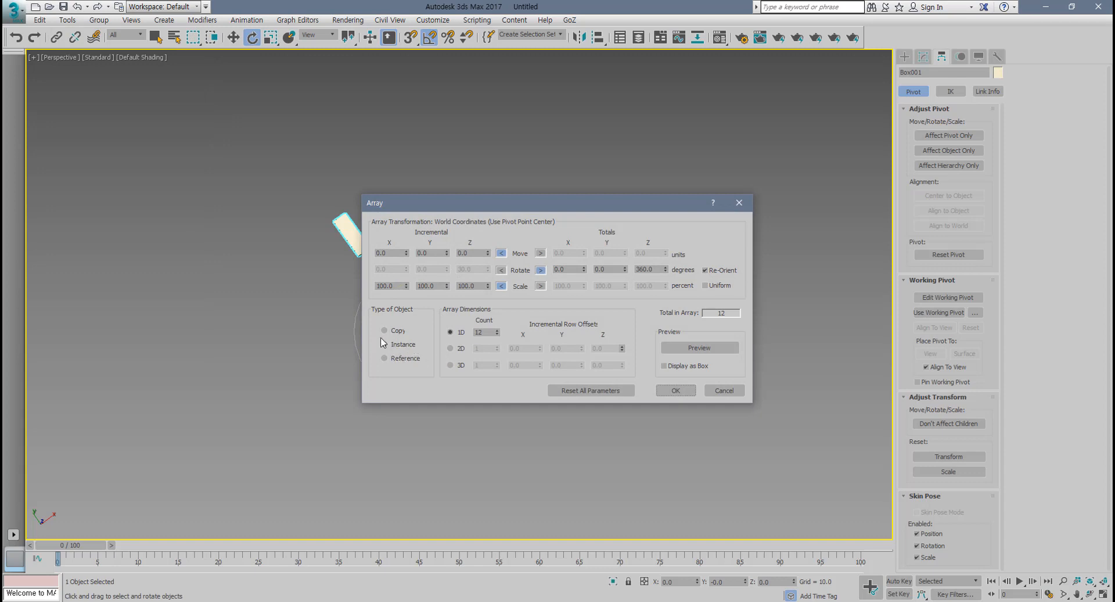
click(677, 387)
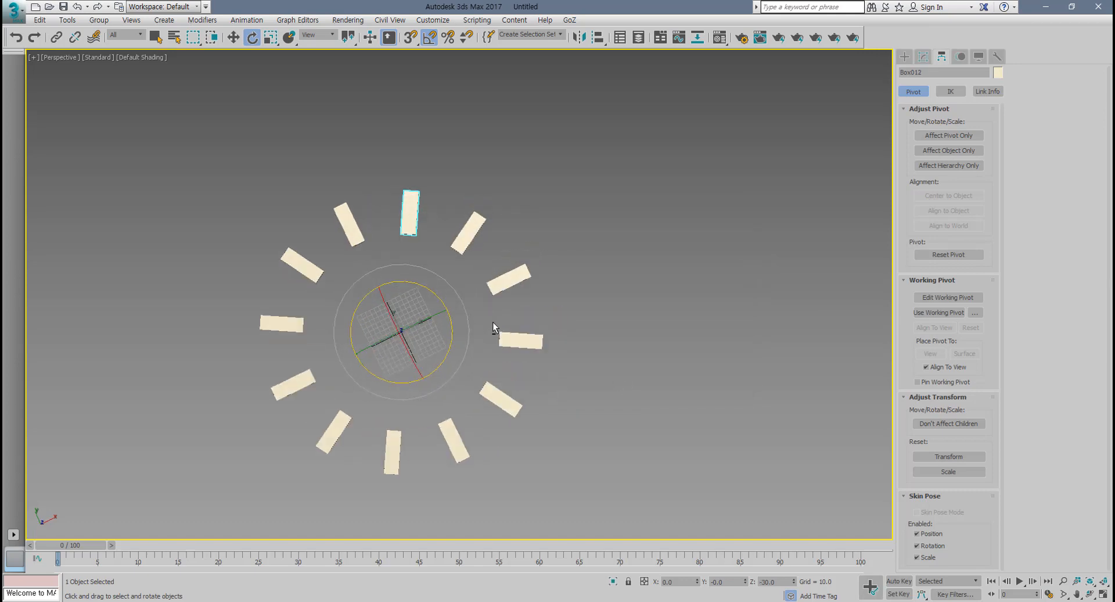
alt+middle_drag(493, 322, 348, 269)
Maximize the Top view, switch to the Move tool, and select the original box on the positive Y axis.
key(alt+w)
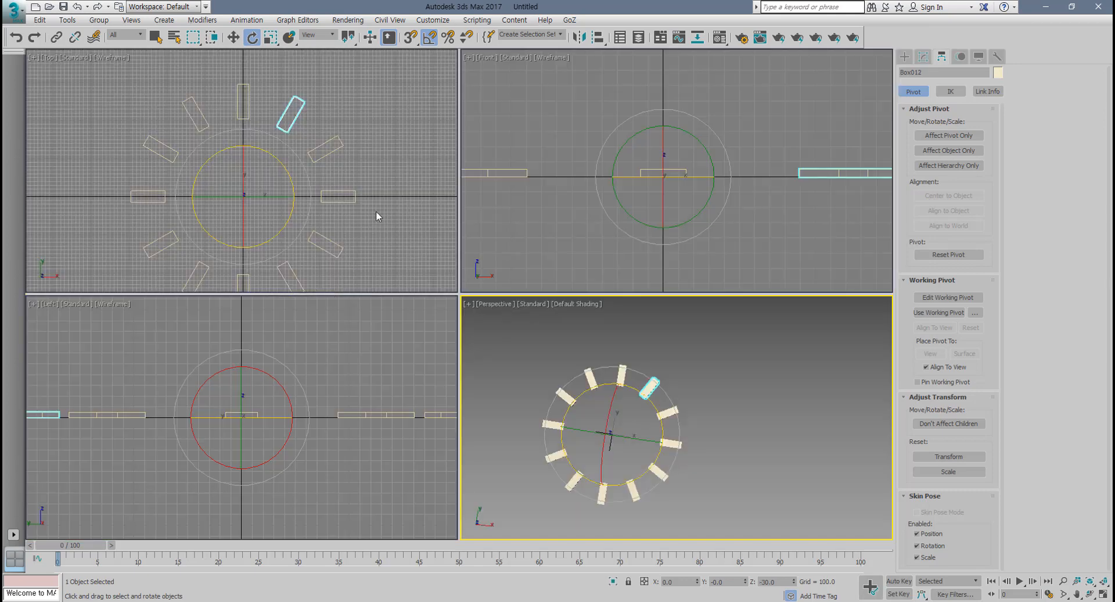
right_click(375, 212)
key(alt+w)
scroll(309, 174, down, 5)
key(w)
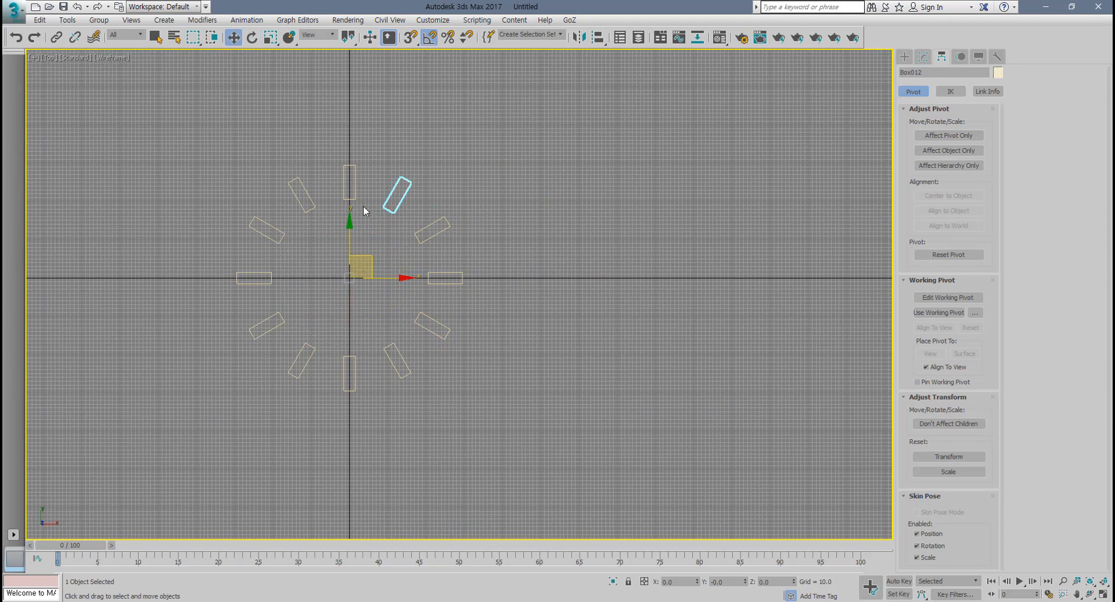
scroll(360, 215, up, 3)
click(364, 207)
click(340, 187)
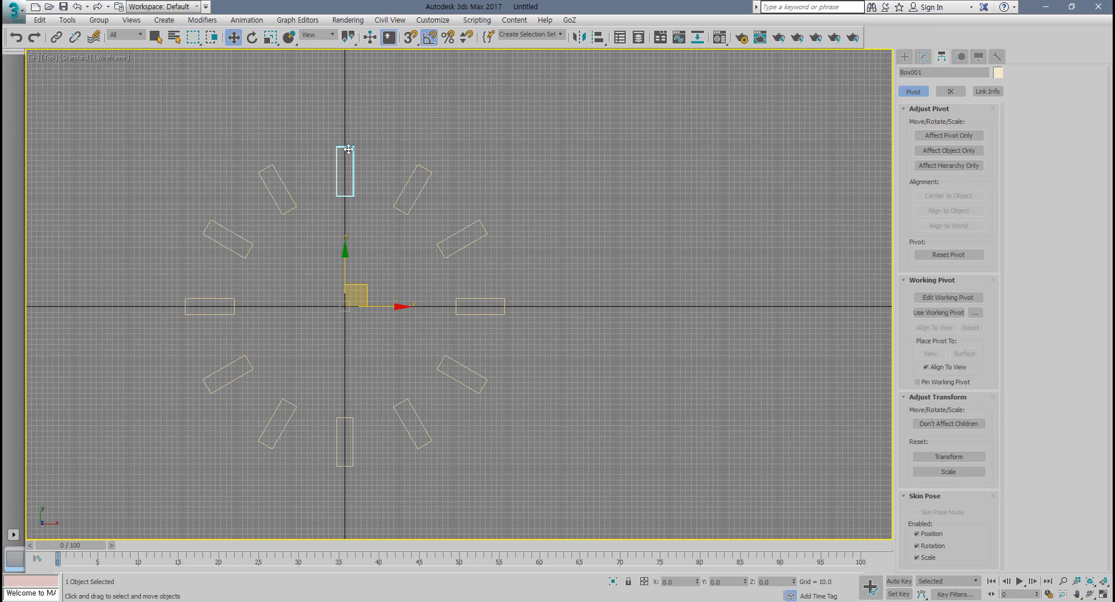
scroll(356, 173, up, 3)
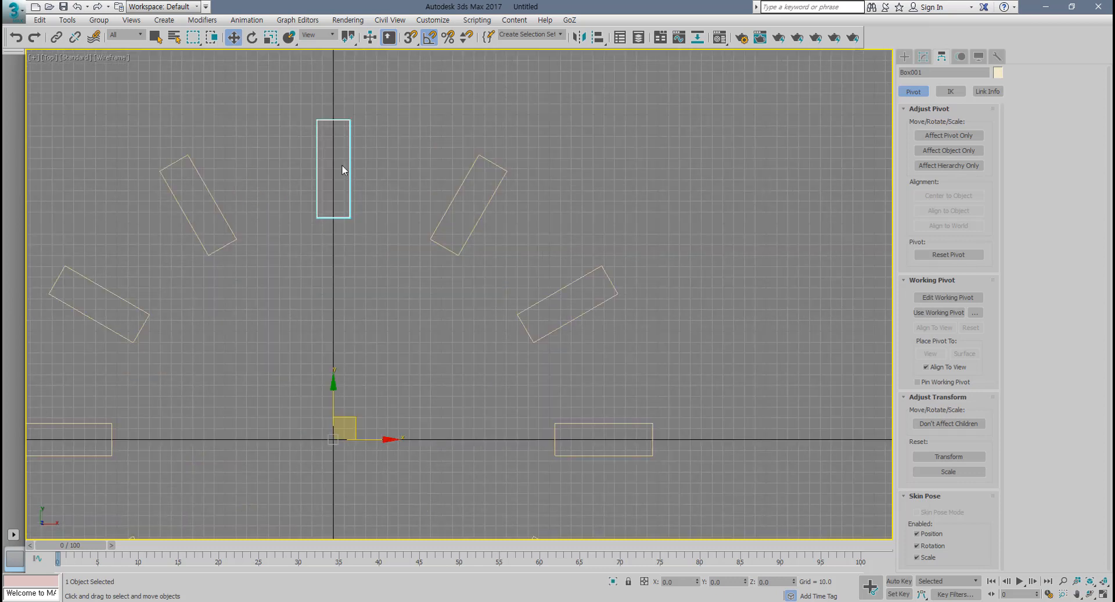
scroll(343, 168, down, 3)
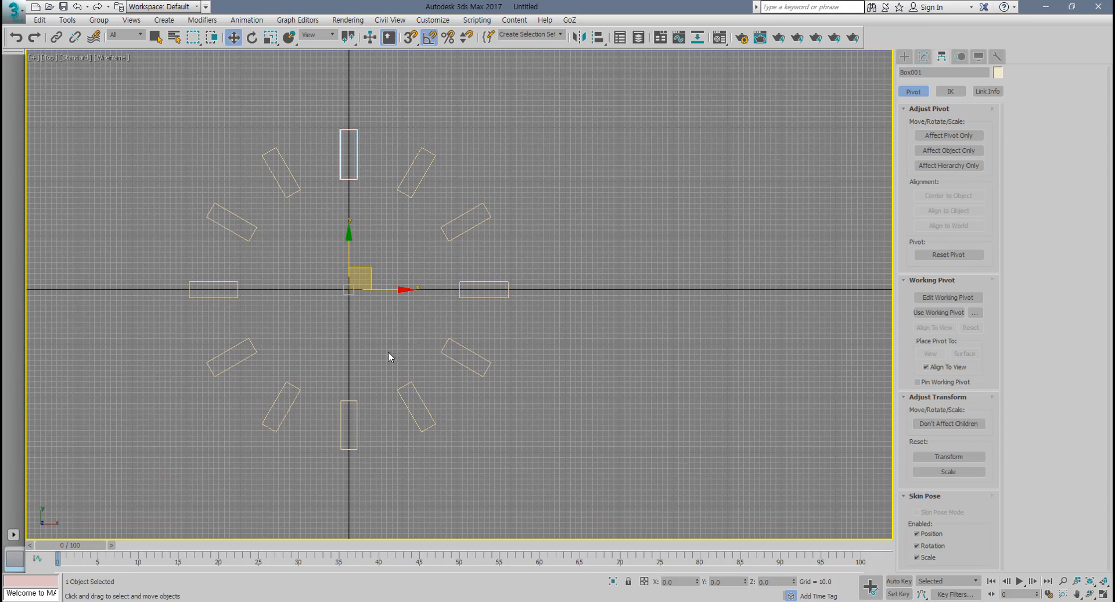
Lengthen the original box to 108.9 and display the Top view shaded.
click(922, 57)
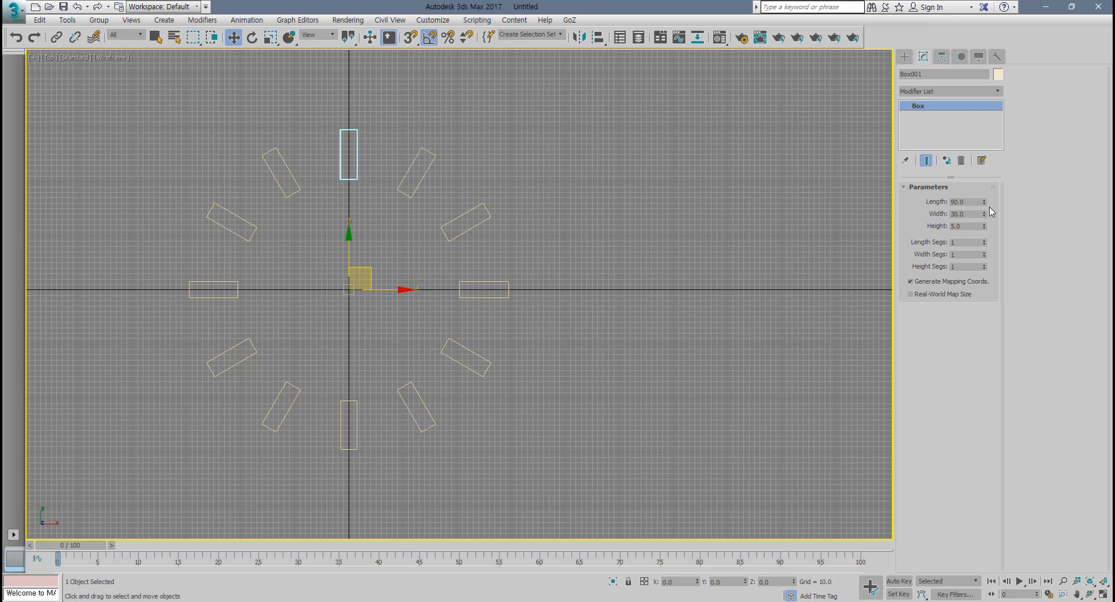
mouse_move(985, 202)
mouse_down()
mouse_move(979, 56)
mouse_move(983, 258)
mouse_move(985, 136)
mouse_move(982, 250)
mouse_move(981, 142)
mouse_move(980, 209)
mouse_move(979, 185)
mouse_up()
middle_drag(493, 276, 507, 300)
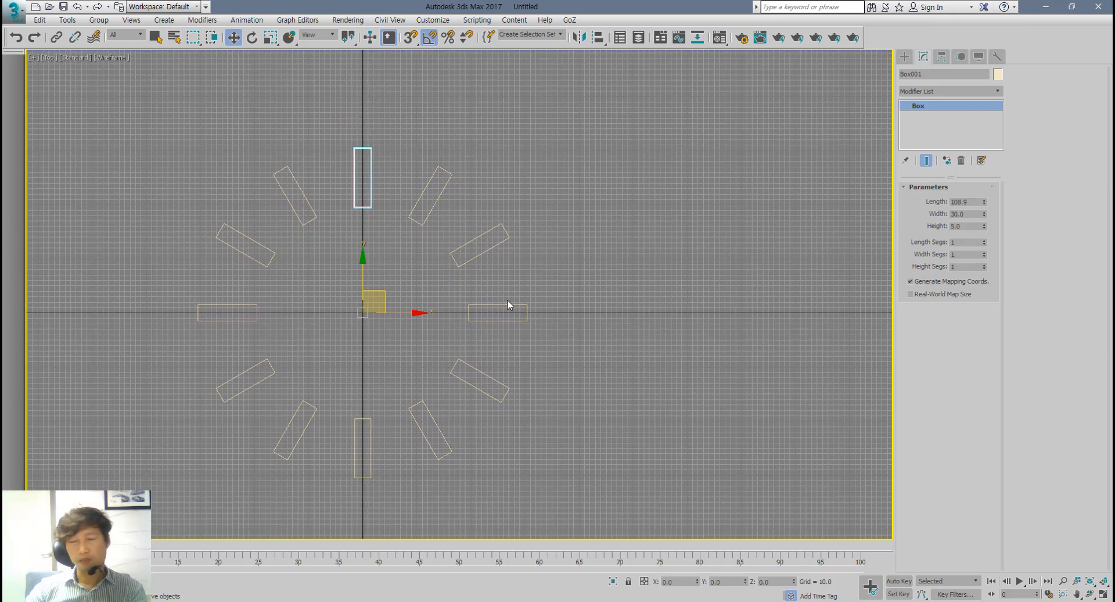
key(F3)
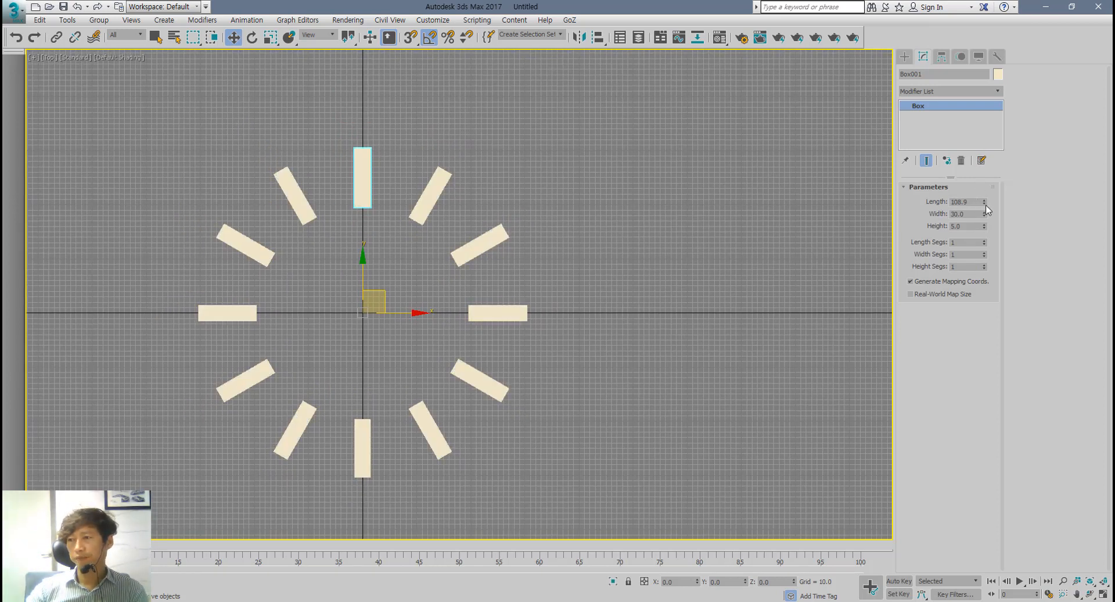
Try changing the original box's length to 107.811 and width to 15.6, and undo both changes.
drag(984, 201, 990, 245)
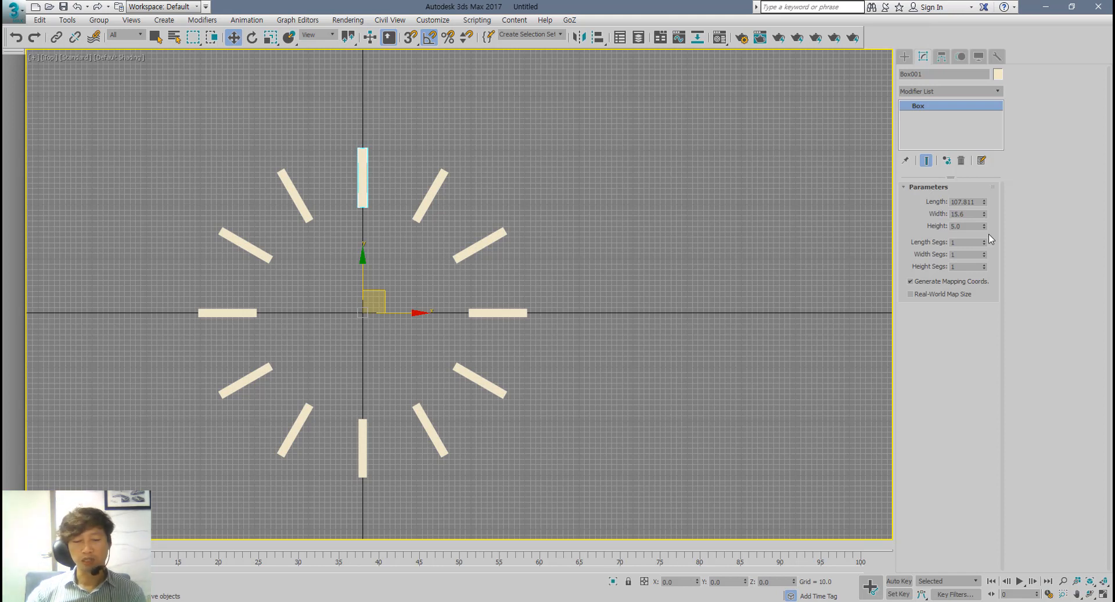
middle_drag(650, 262, 680, 254)
key(alt+w)
alt+middle_drag(662, 361, 693, 328)
middle_drag(181, 227, 187, 229)
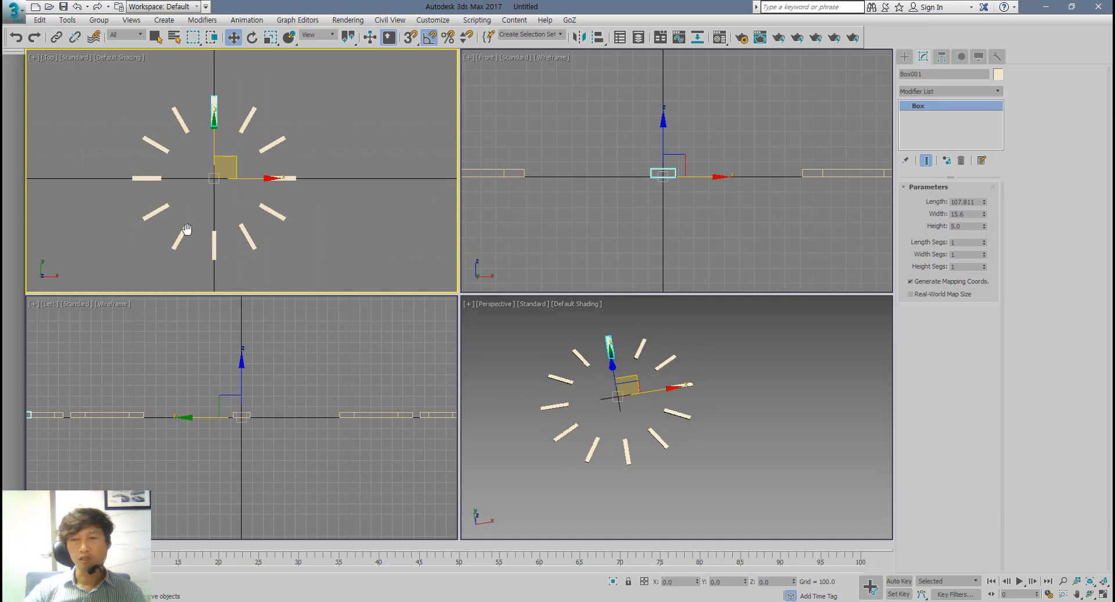
click(187, 232)
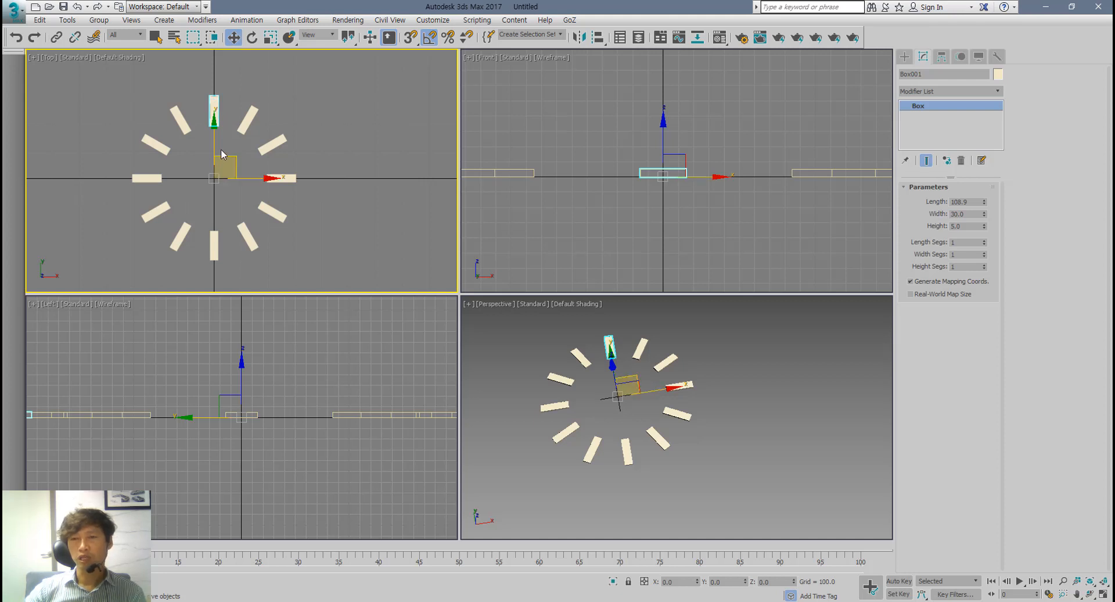
Inspect the ring in the Top view by selecting the first and second copies clockwise from the original box.
scroll(212, 169, up, 2)
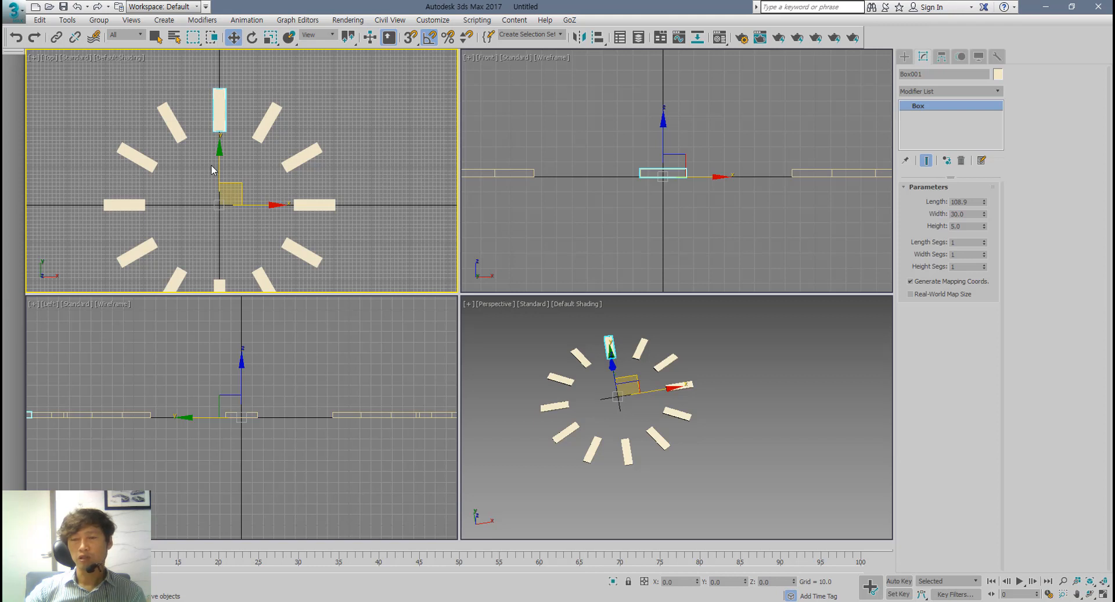
scroll(213, 170, down, 2)
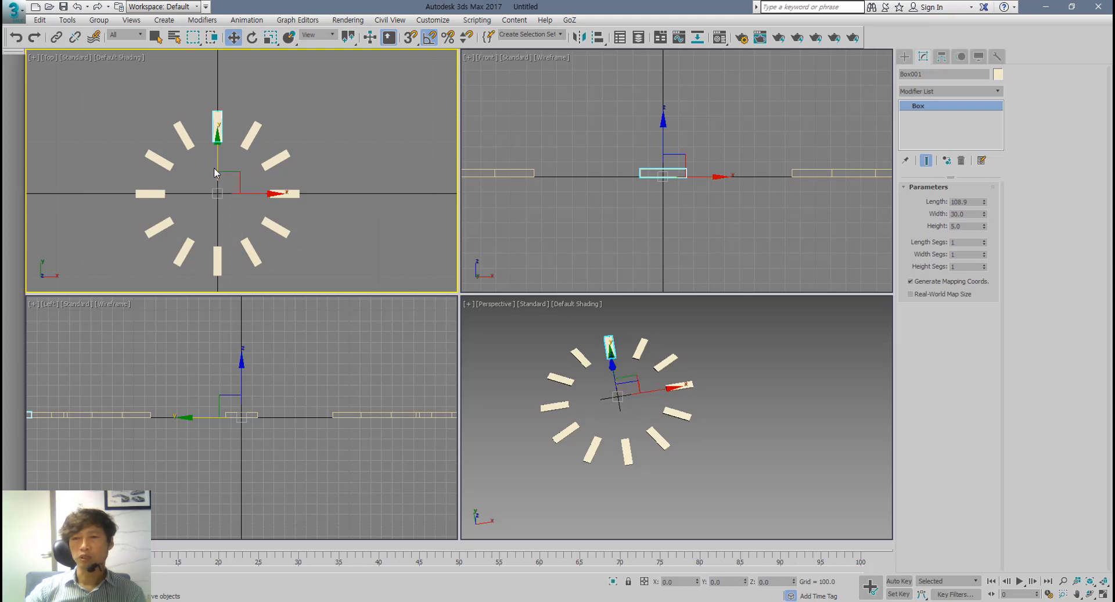
scroll(214, 169, up, 3)
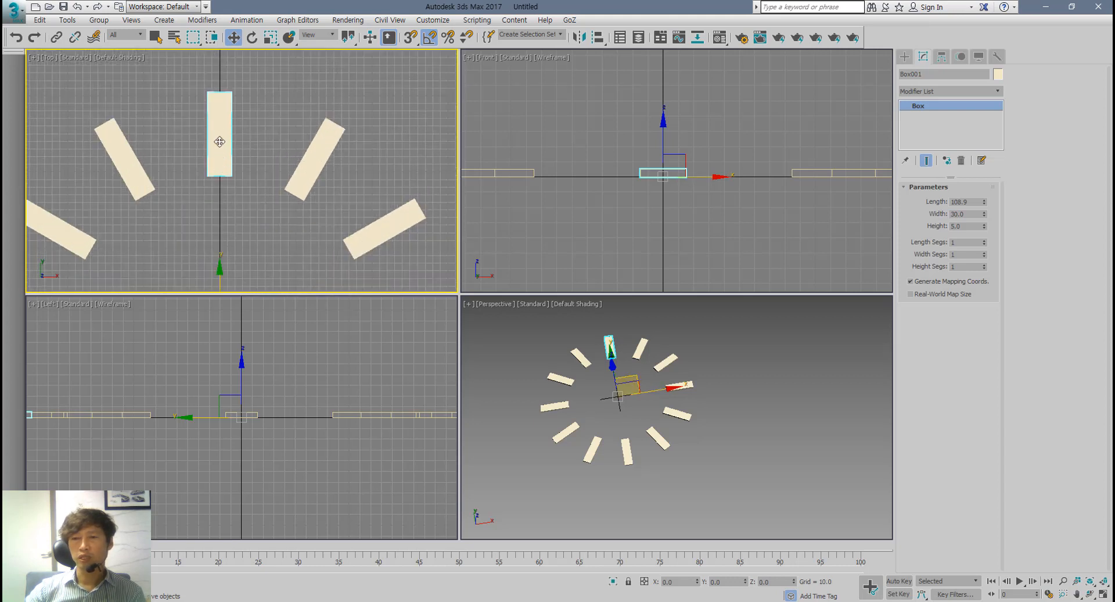
click(315, 160)
scroll(379, 231, down, 2)
click(379, 231)
scroll(379, 231, down, 4)
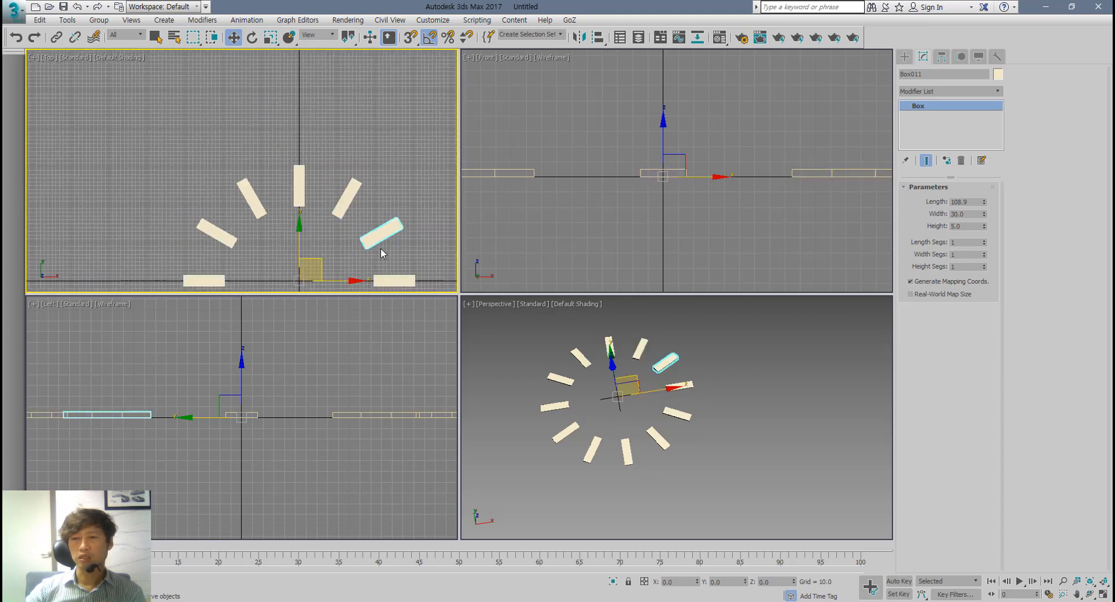
Inspect the ring in the maximized Top view by selecting the original box and its first, third and fourth clockwise copies.
scroll(310, 186, up, 3)
key(alt+w)
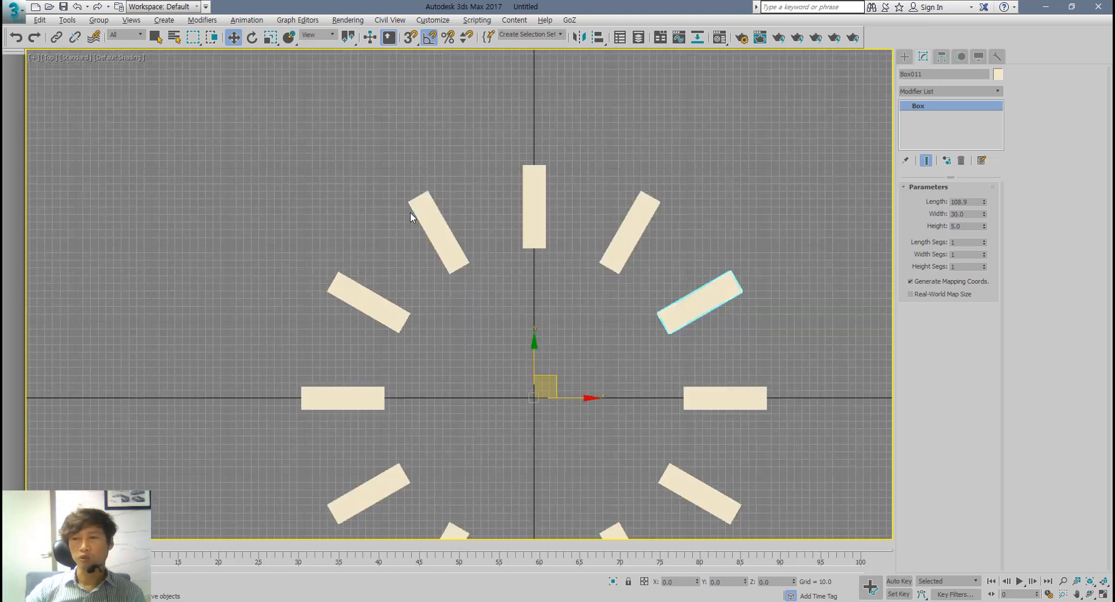
middle_drag(410, 211, 193, 181)
click(246, 184)
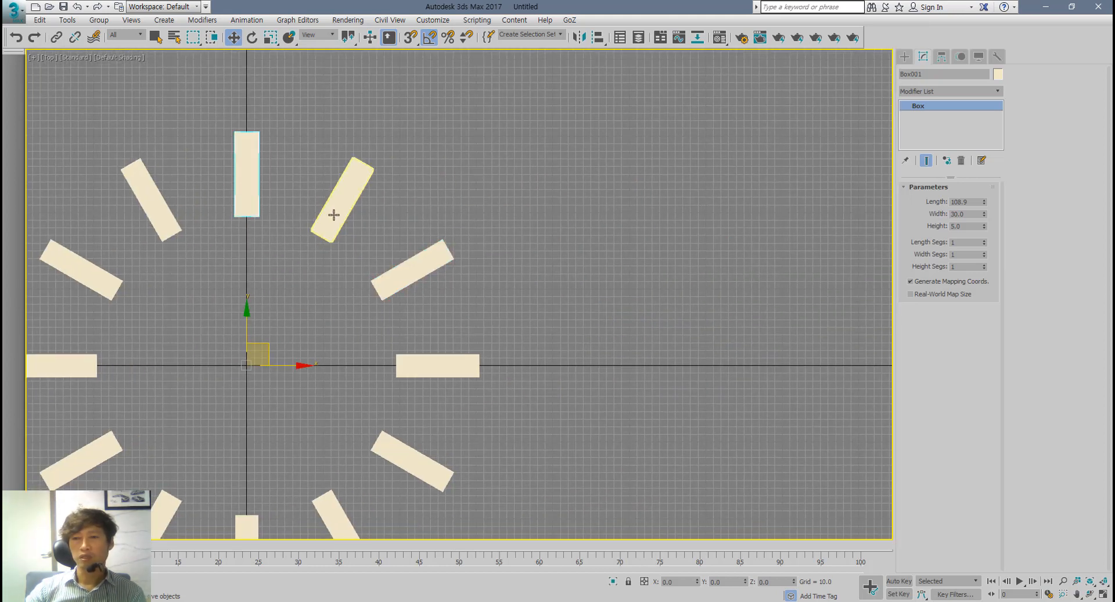
click(335, 215)
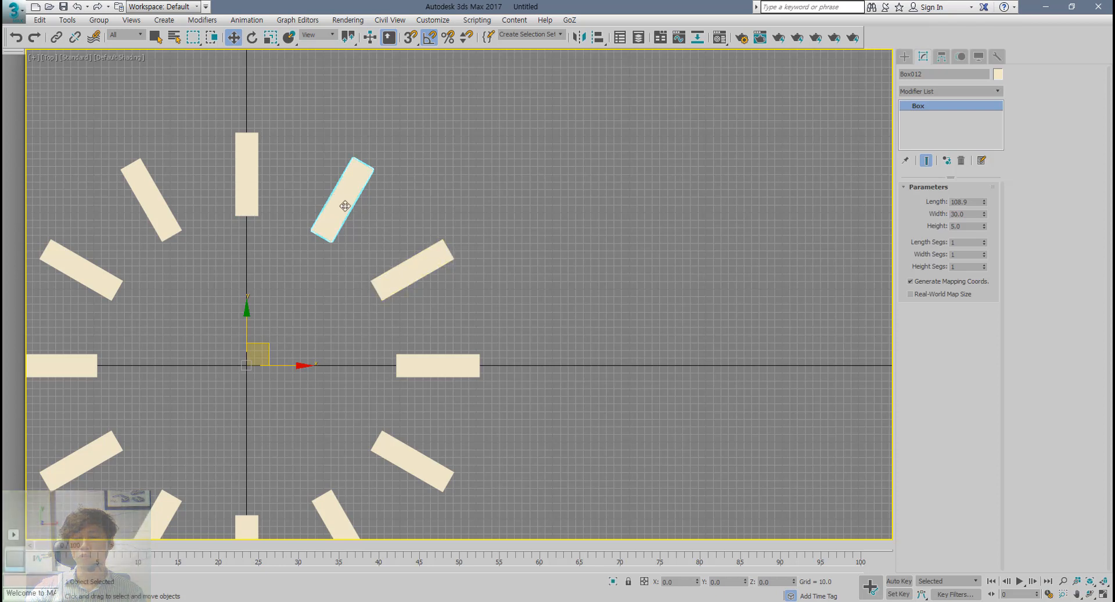
scroll(345, 205, down, 2)
middle_drag(341, 264, 396, 233)
scroll(418, 269, up, 2)
middle_drag(511, 334, 543, 338)
click(521, 304)
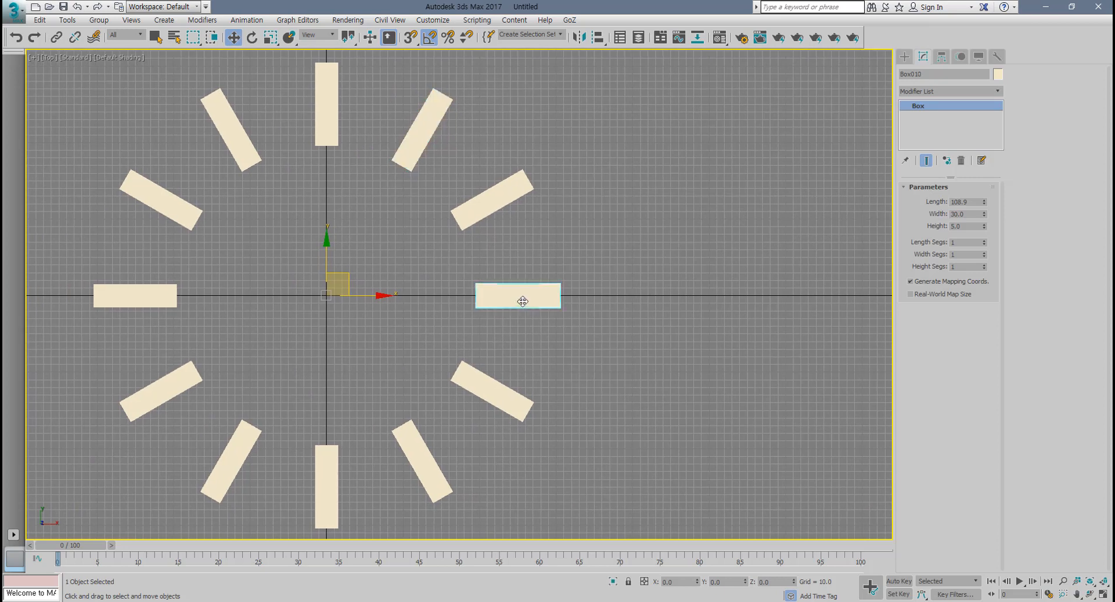
click(487, 388)
click(330, 114)
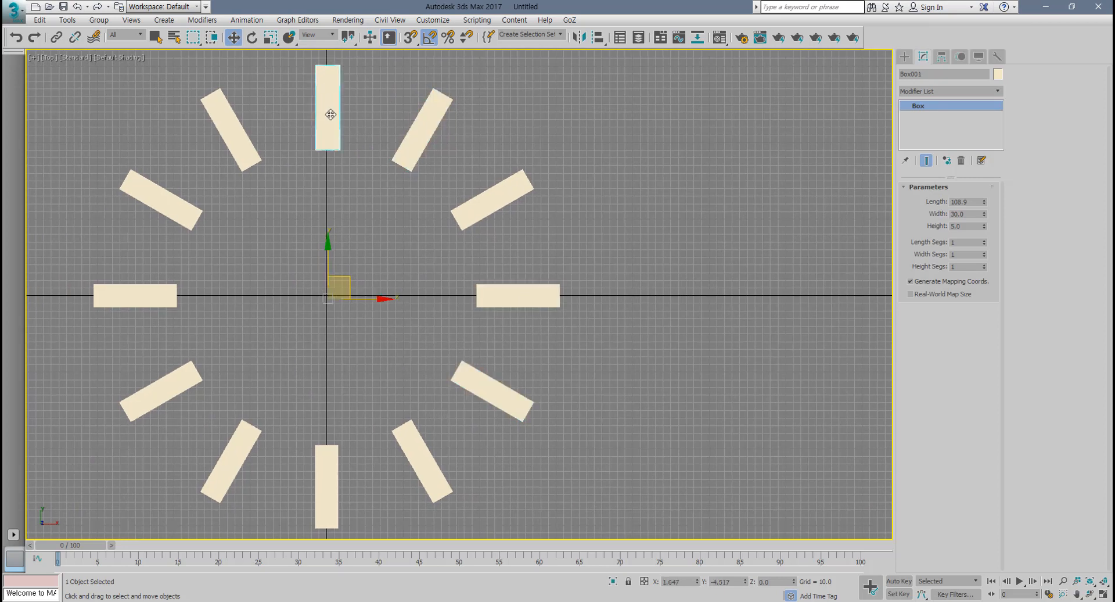
Shorten all instances to a length of 58.545 through the second clockwise copy, and check the seventh clockwise copy's parameters.
click(500, 200)
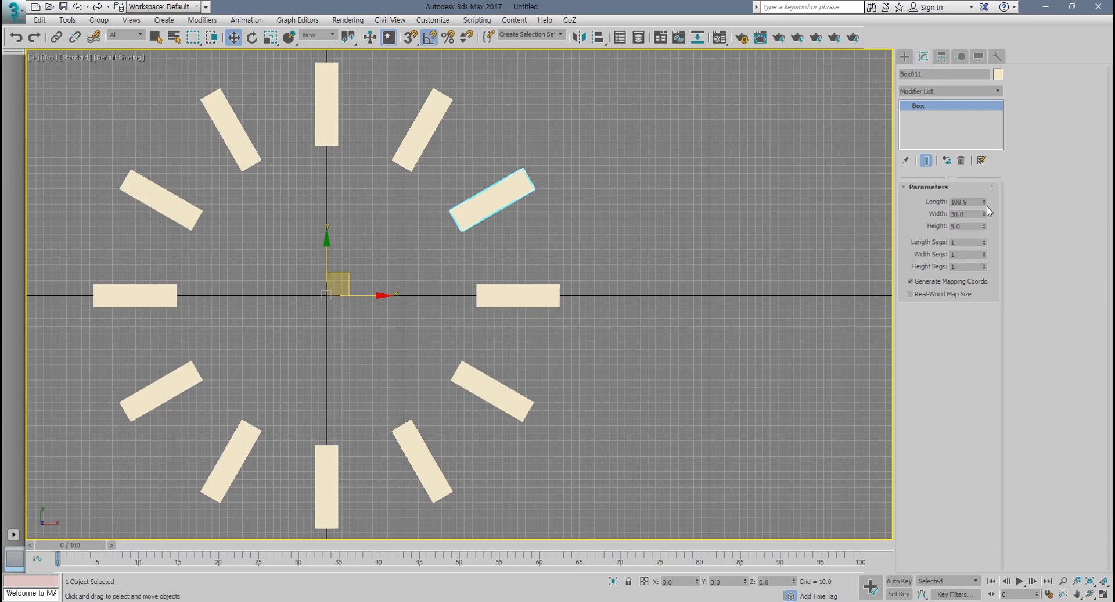
drag(984, 202, 959, 228)
click(251, 448)
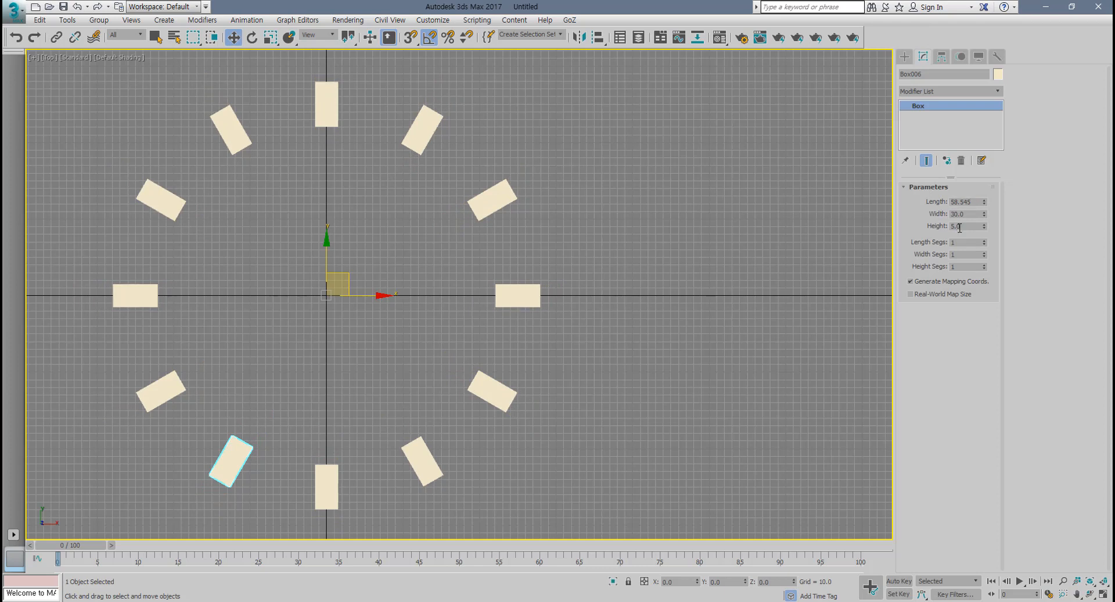
Return to the four-viewport layout, delete the whole ring of boxes, and zoom all viewports to extents.
key(alt+w)
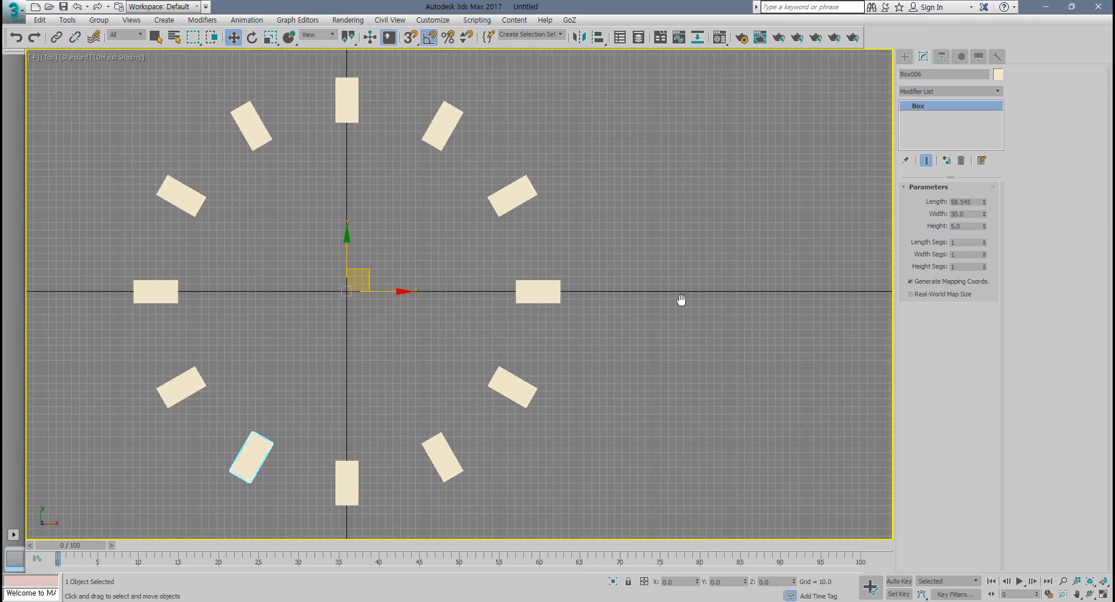
click(305, 210)
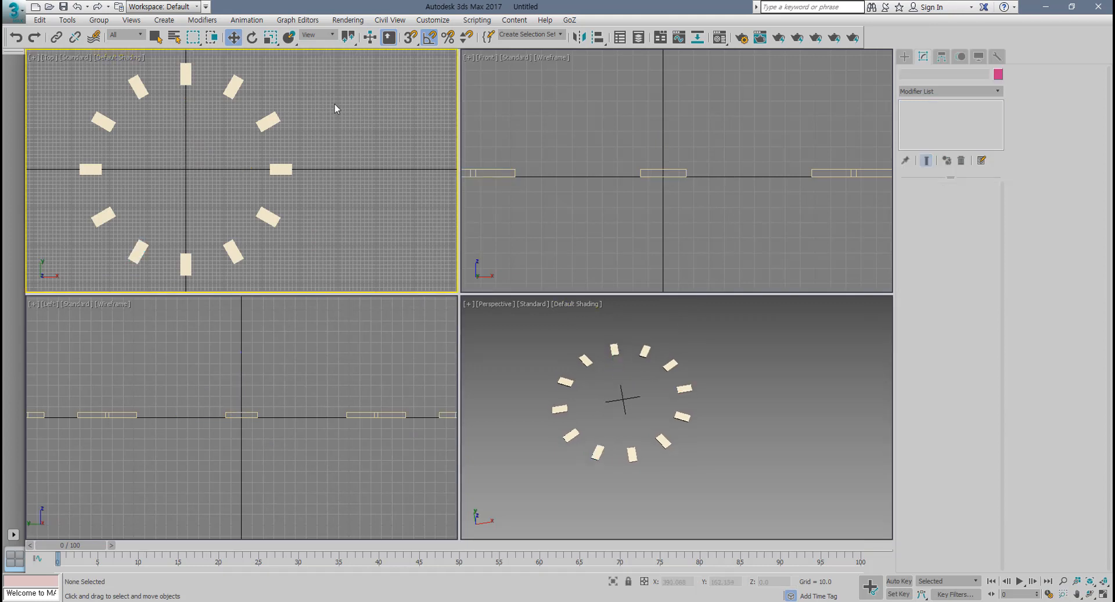
drag(20, 300, 3, 303)
key(Delete)
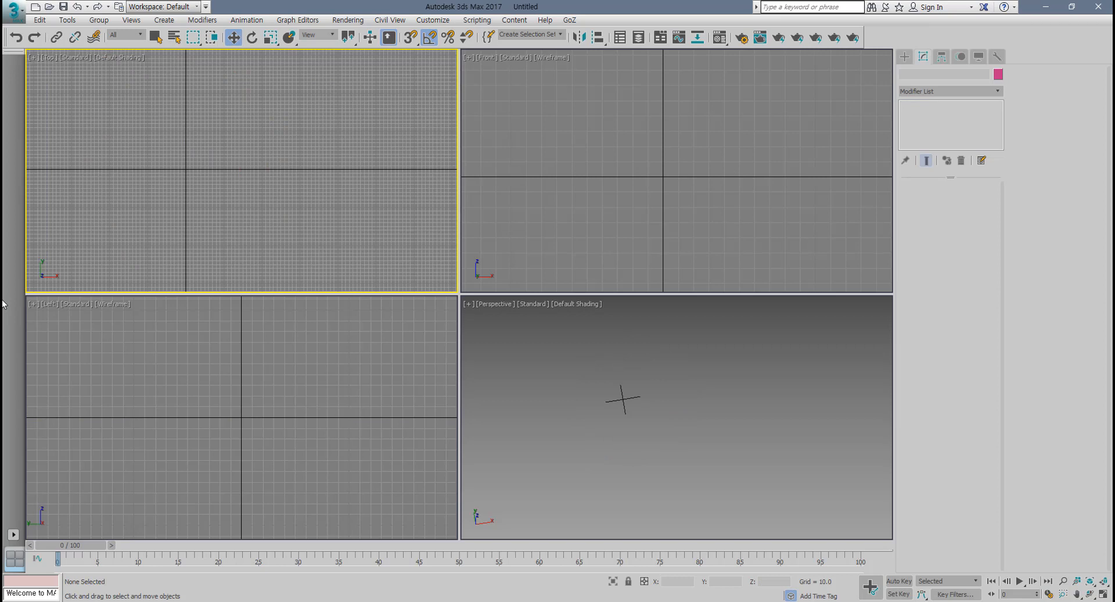
key(ctrl+shift+z)
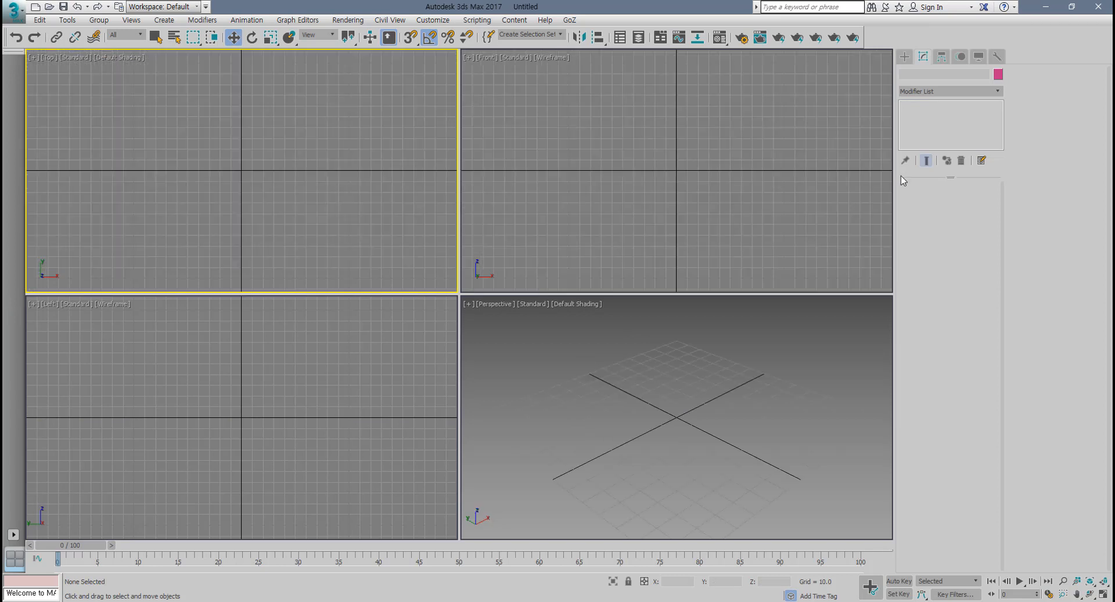
Try drawing a freehand box about 30 wide and 12 long across the positive X axis in the maximized Top view.
click(910, 58)
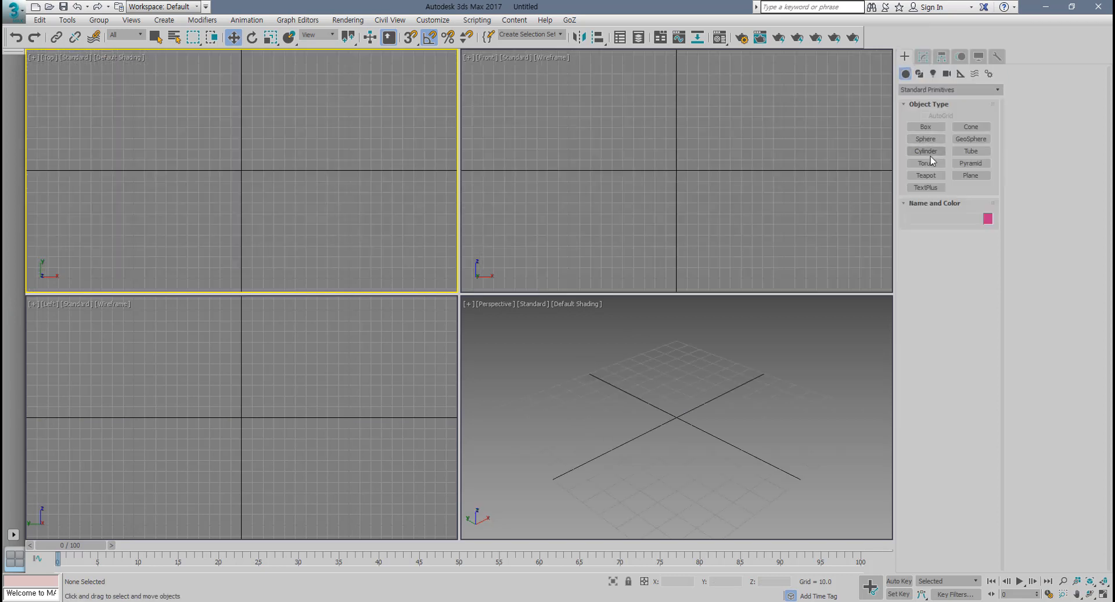
click(935, 129)
middle_drag(244, 169, 243, 206)
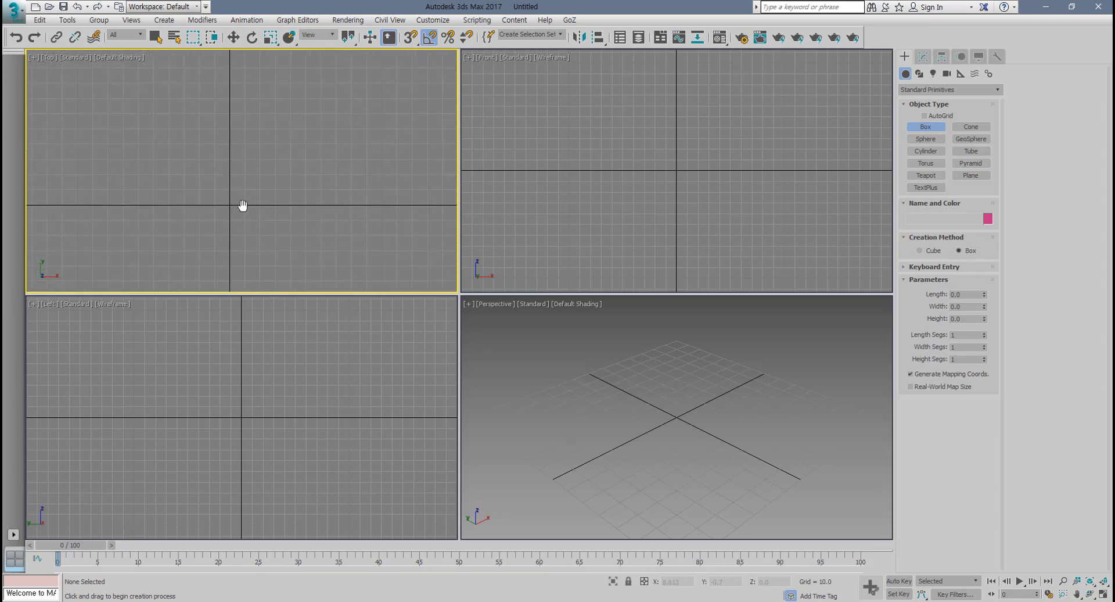
key(alt+w)
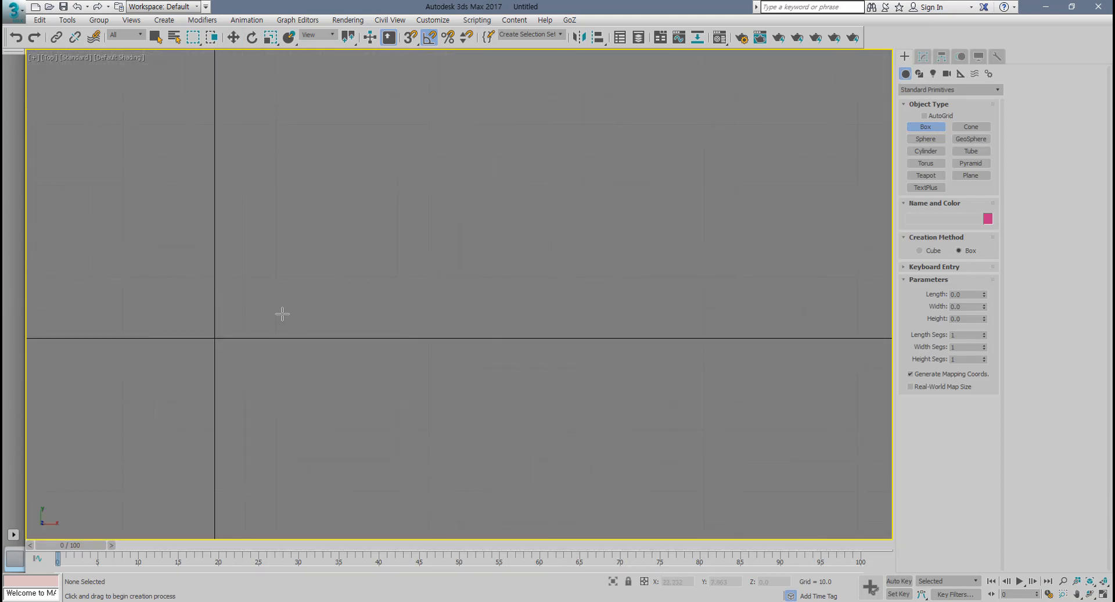
drag(275, 307, 369, 345)
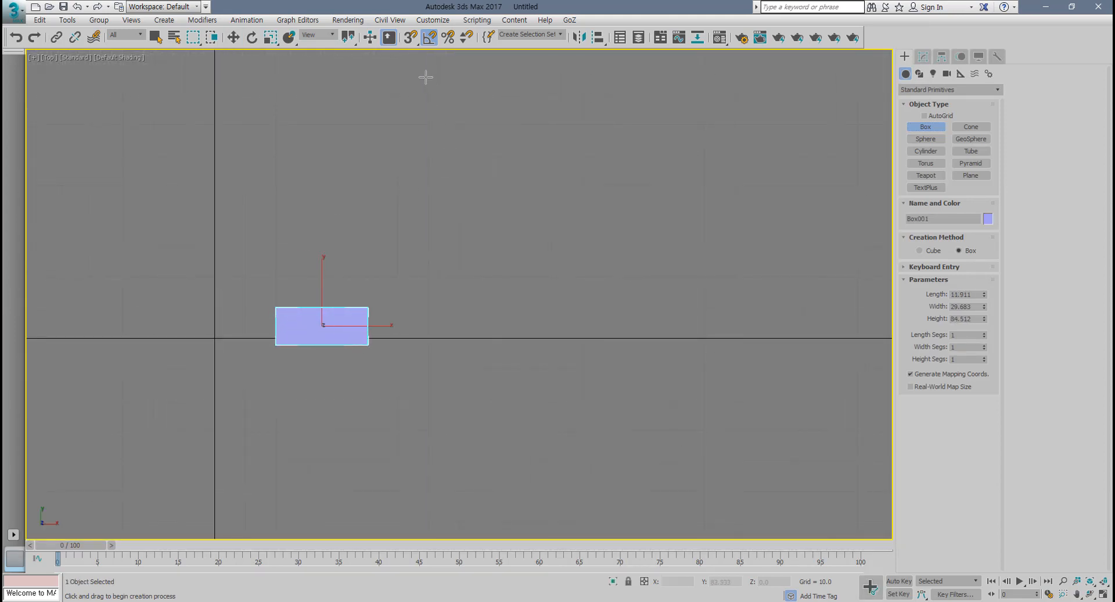
Turn on grid snapping and replace the freehand box with one 20 long, 50 wide and 10 high, centred on the positive X axis.
key(s)
key(w)
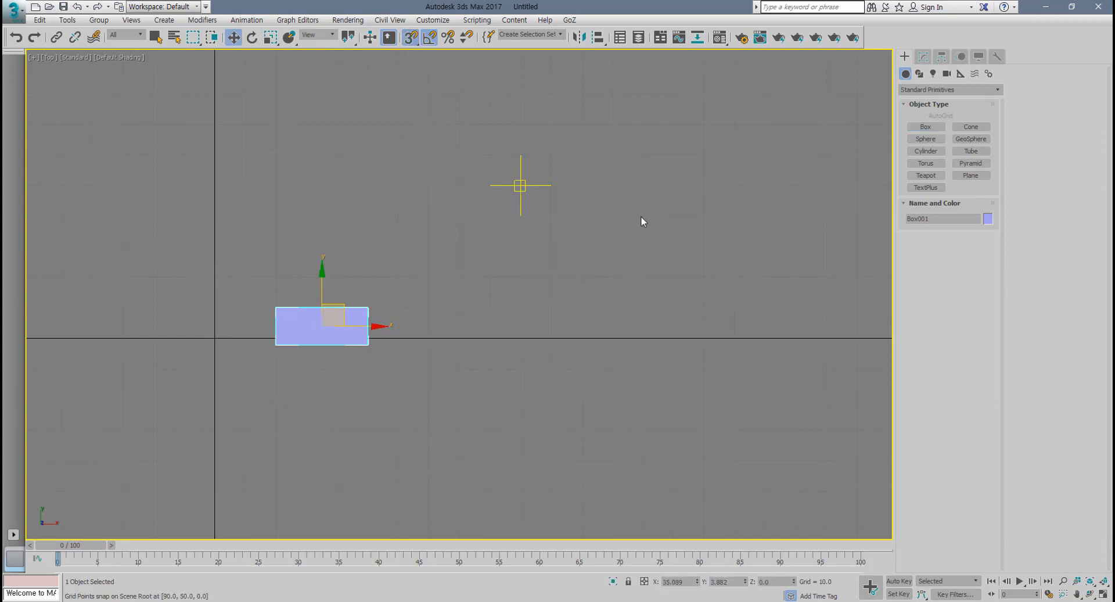
key(Delete)
click(925, 126)
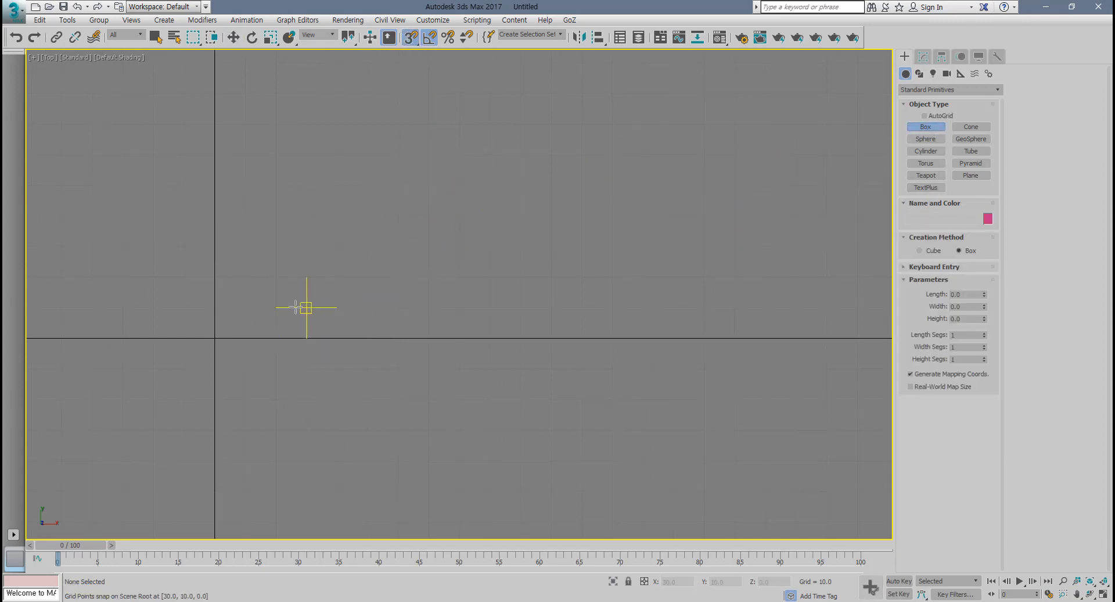
drag(274, 307, 430, 367)
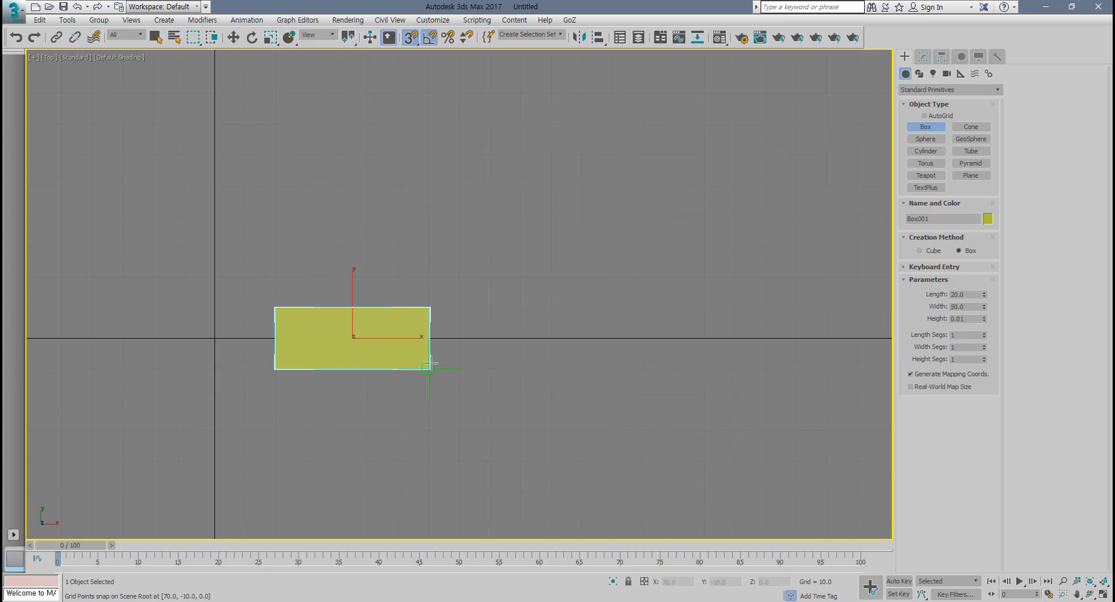
Set the box's height to 3 and display edged faces in the Perspective view.
key(alt+w)
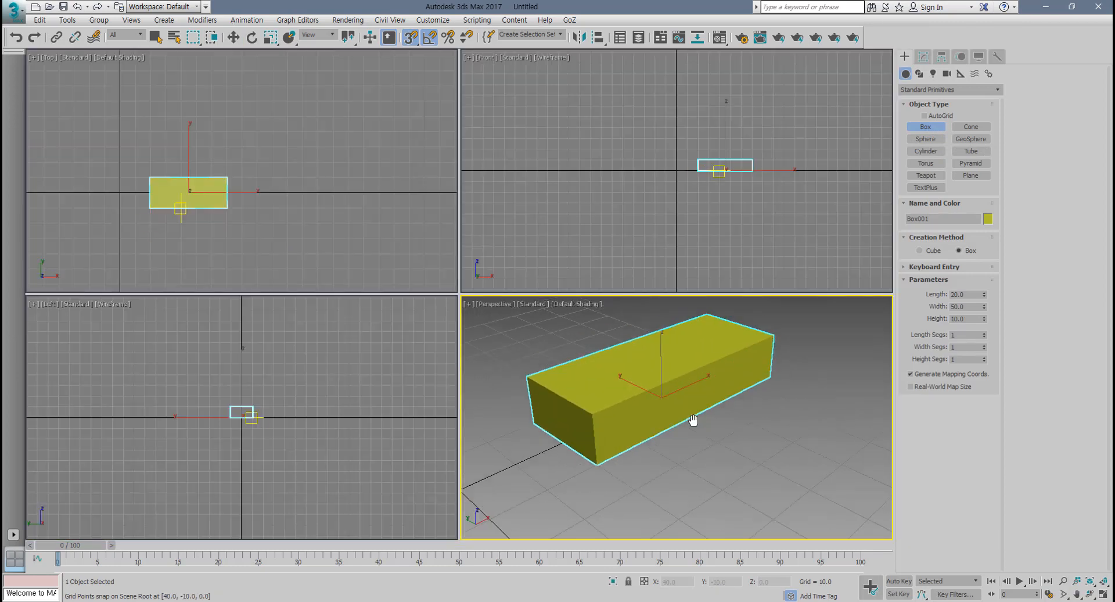
alt+middle_drag(693, 420, 679, 409)
click(971, 319)
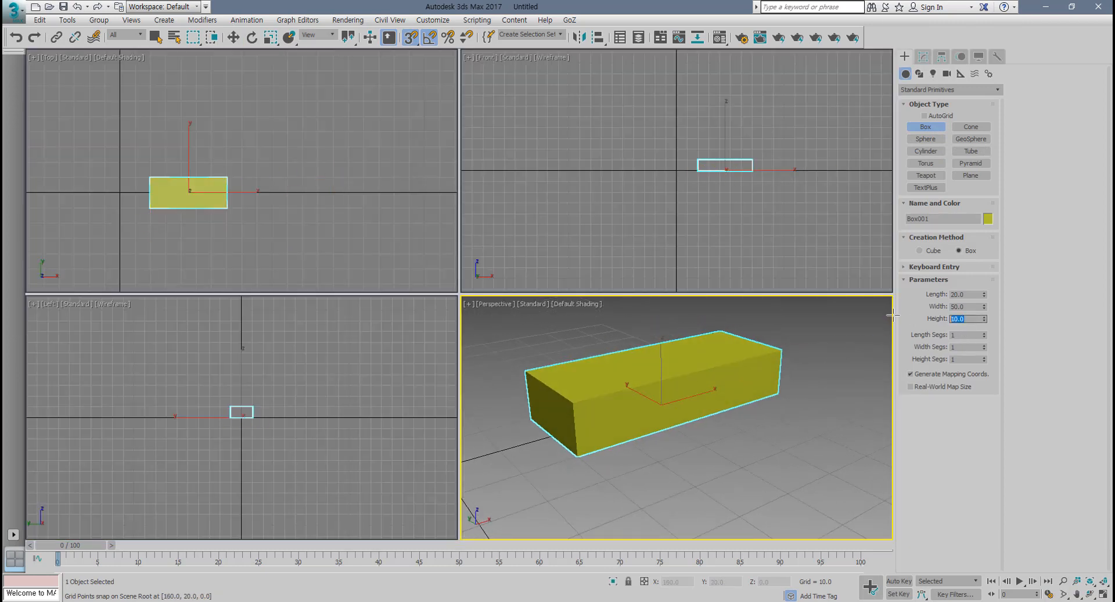
text(3)
key(Return)
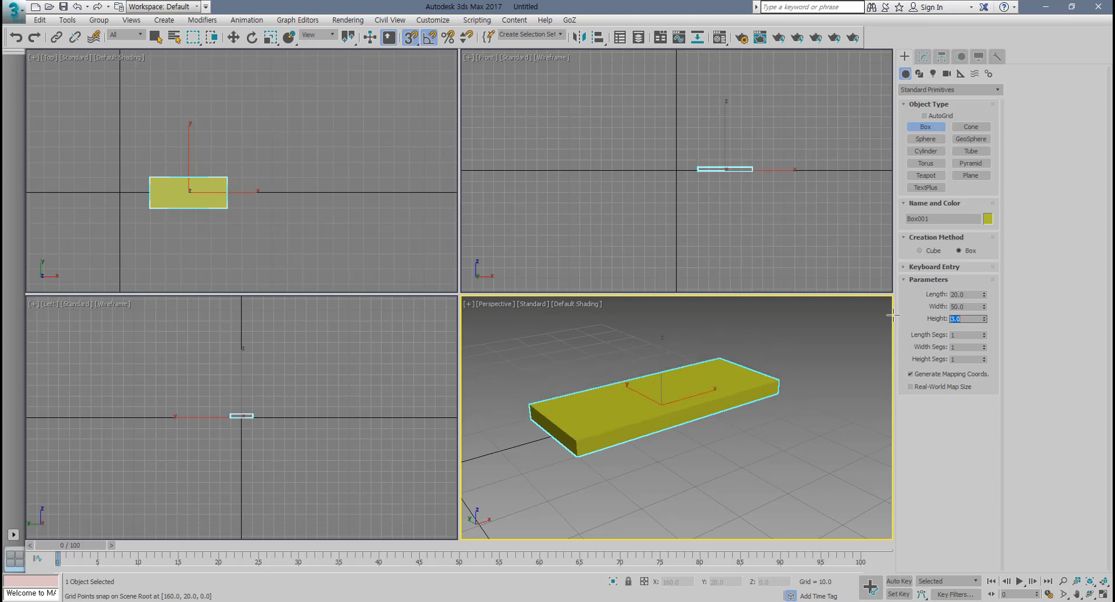
key(F4)
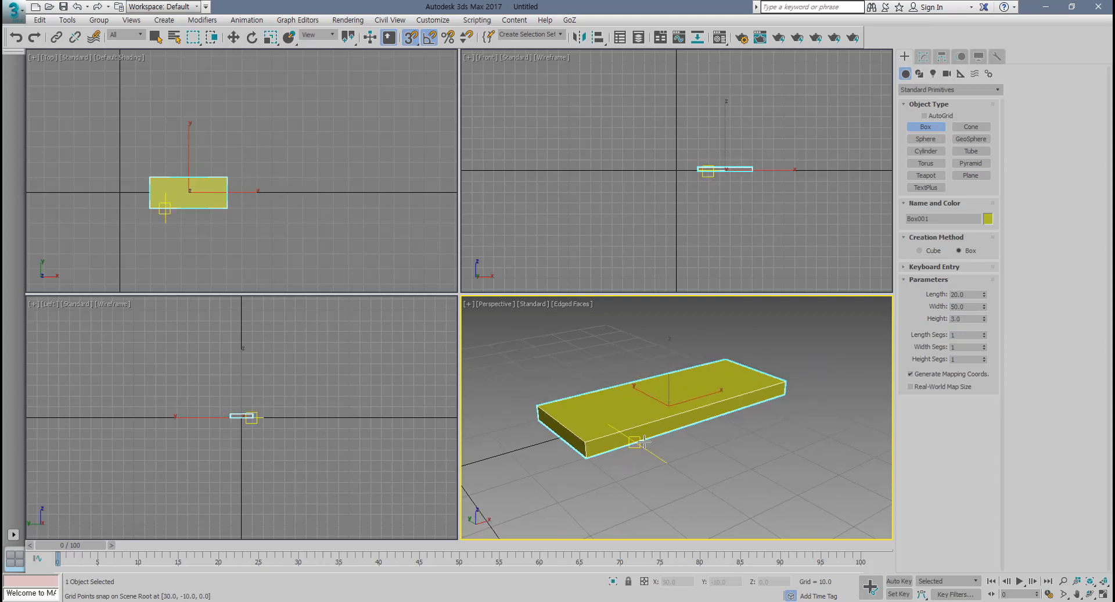
scroll(639, 437, up, 5)
alt+middle_drag(703, 408, 715, 439)
scroll(714, 438, down, 2)
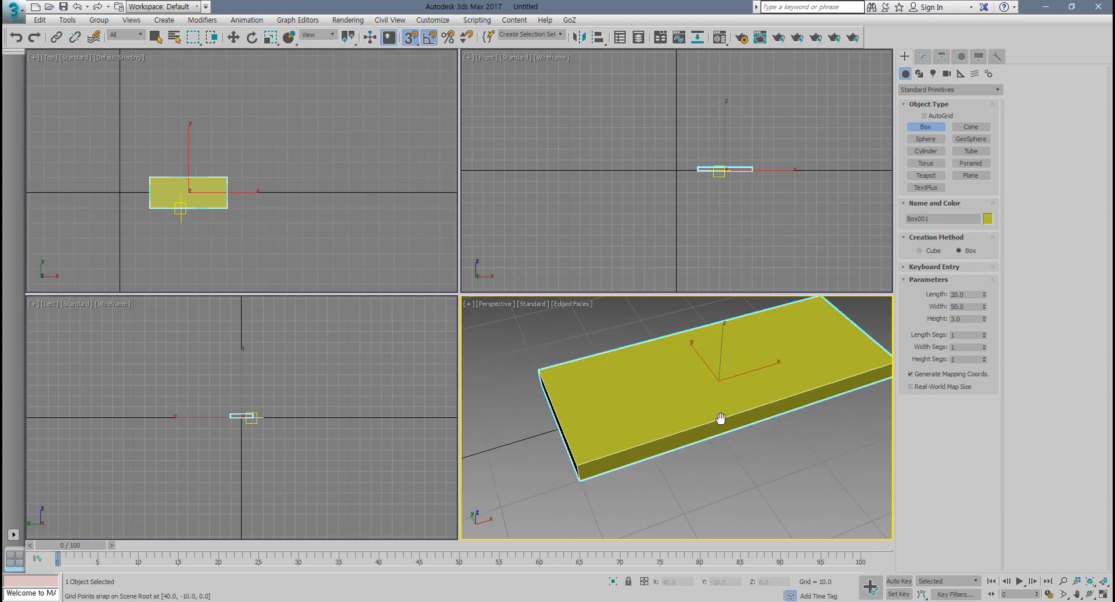
Turn off the 3D and angle snaps, maximize the Top view, and switch to the Move tool.
click(410, 38)
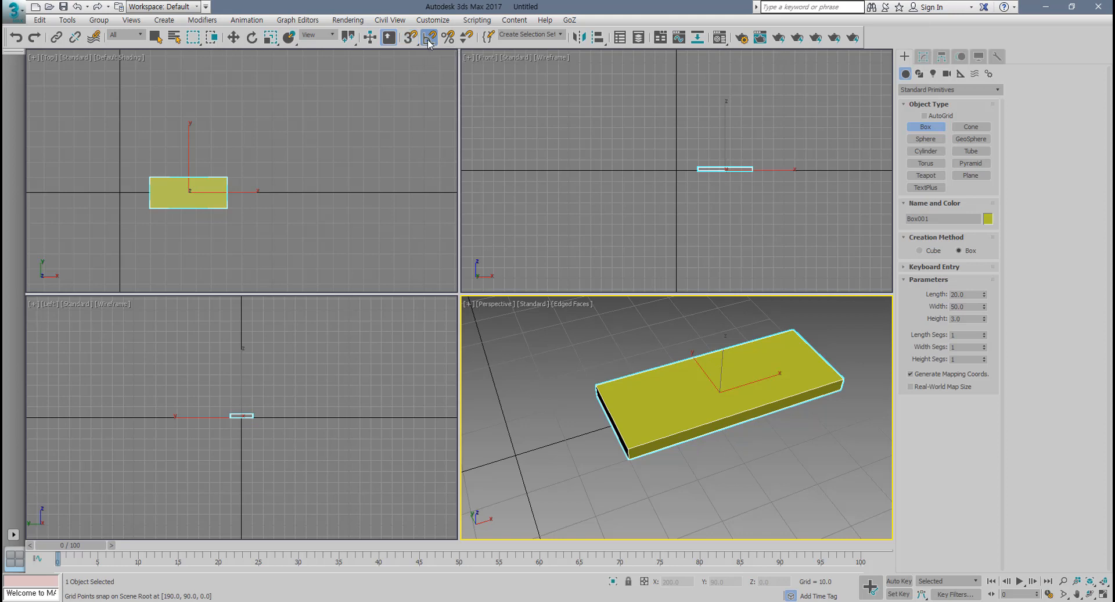
click(429, 37)
middle_drag(212, 244, 248, 248)
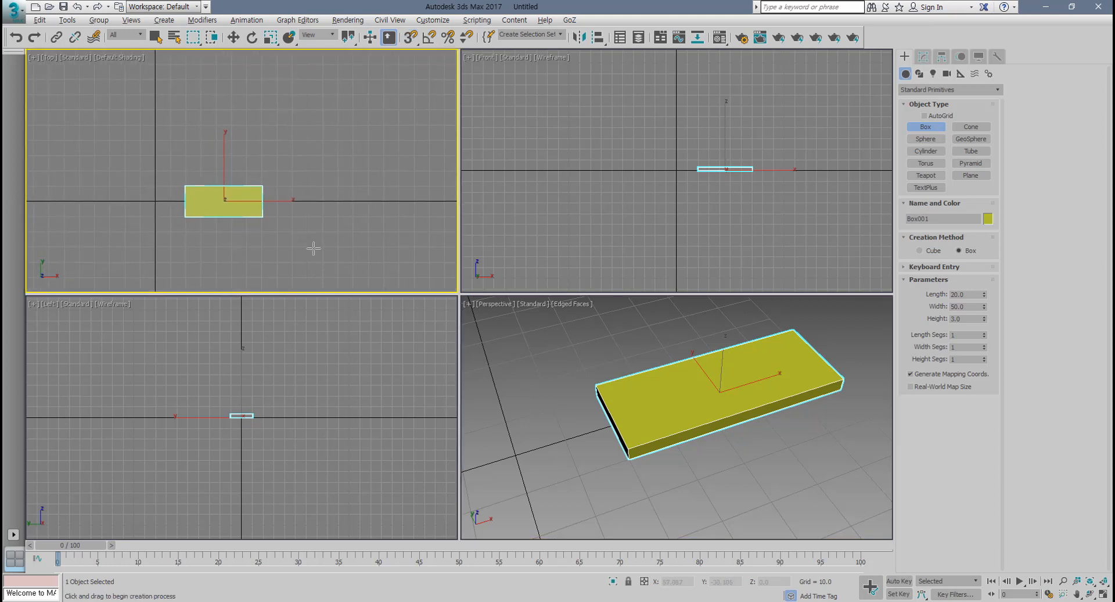
key(alt+w)
mouse_move(400, 283)
middle_down()
mouse_move(386, 277)
mouse_move(403, 265)
middle_up()
key(w)
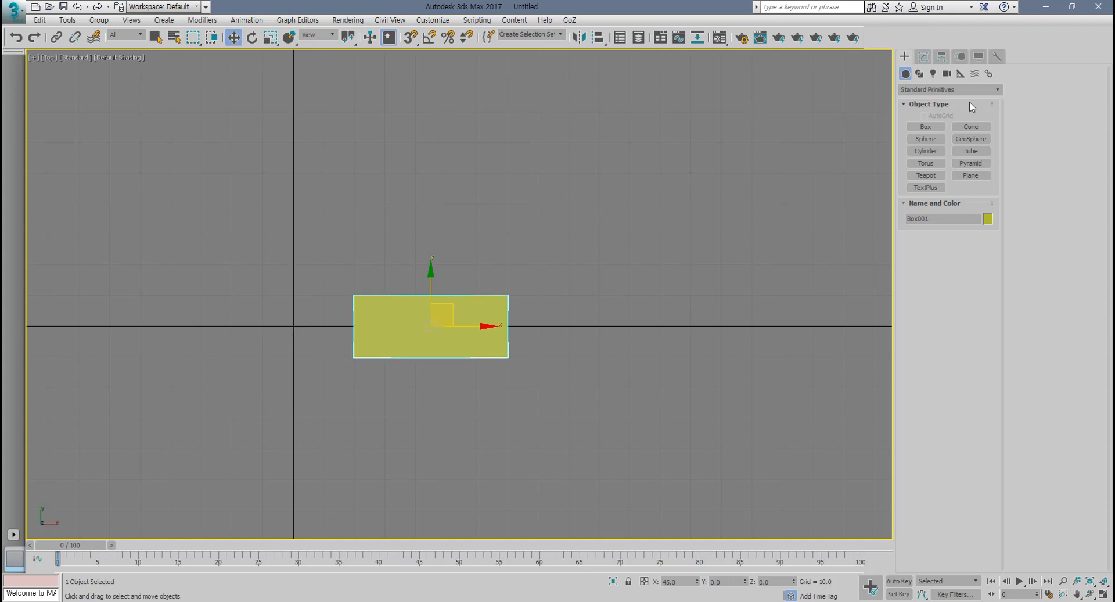
Move only the box's pivot to the world origin by resetting its X position to 0, and leave pivot editing.
click(942, 56)
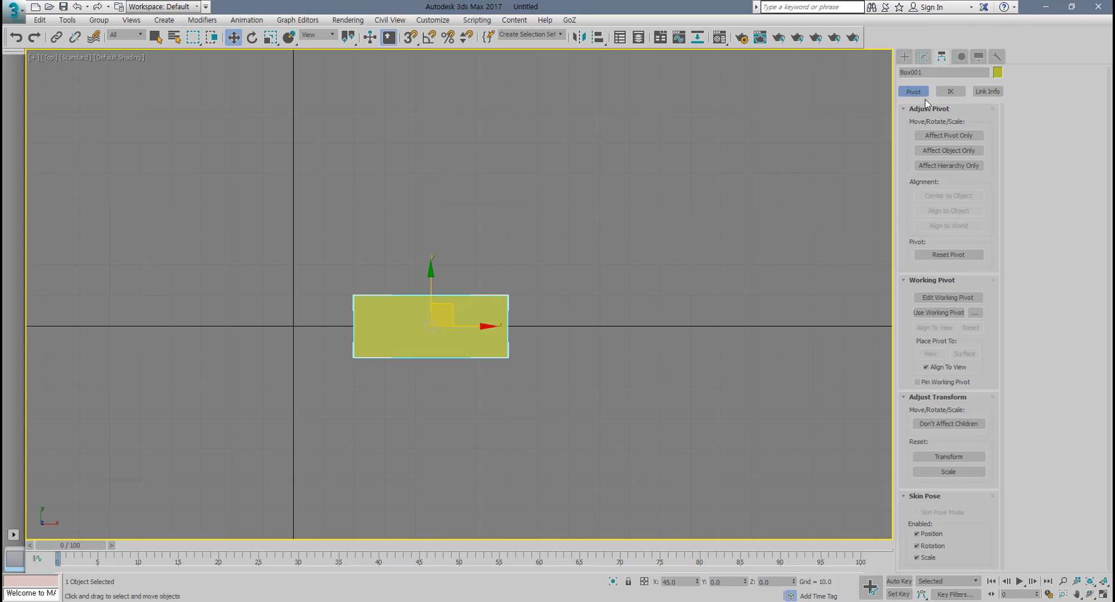
click(948, 137)
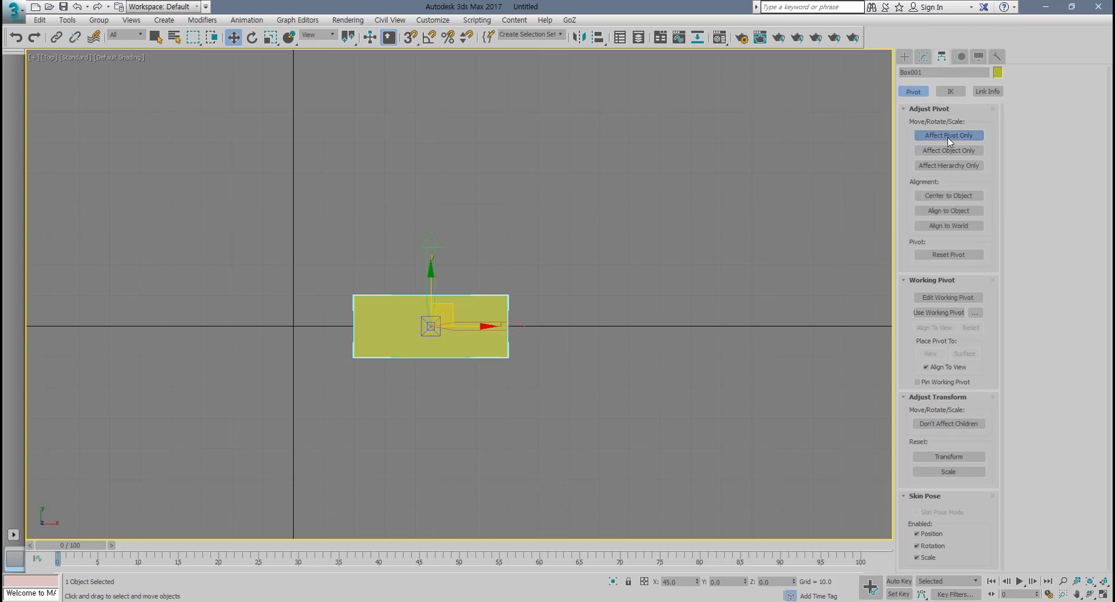
right_click(697, 583)
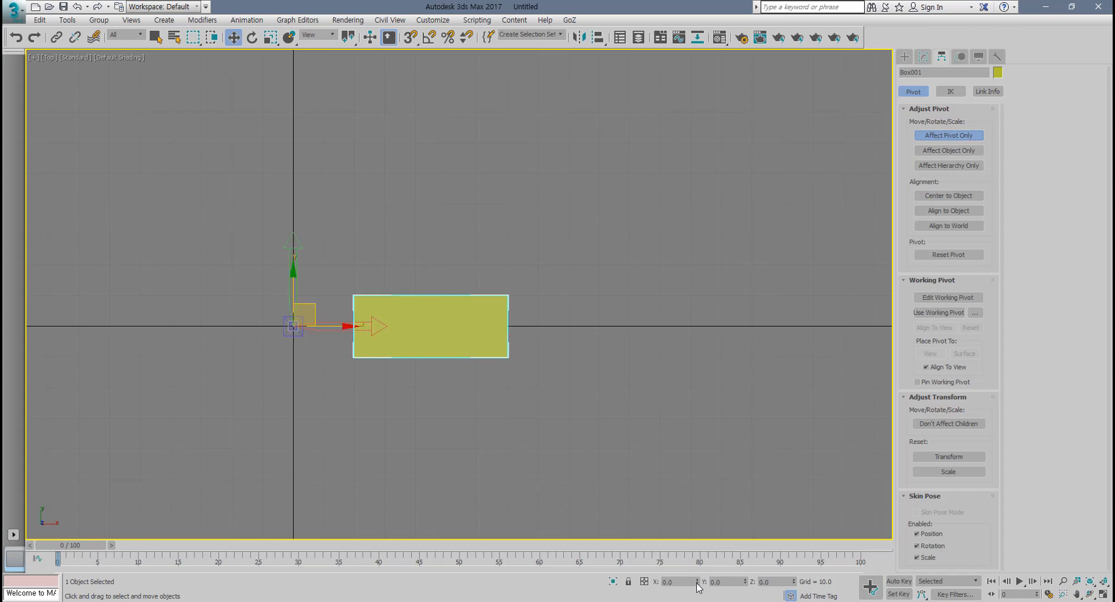
click(947, 135)
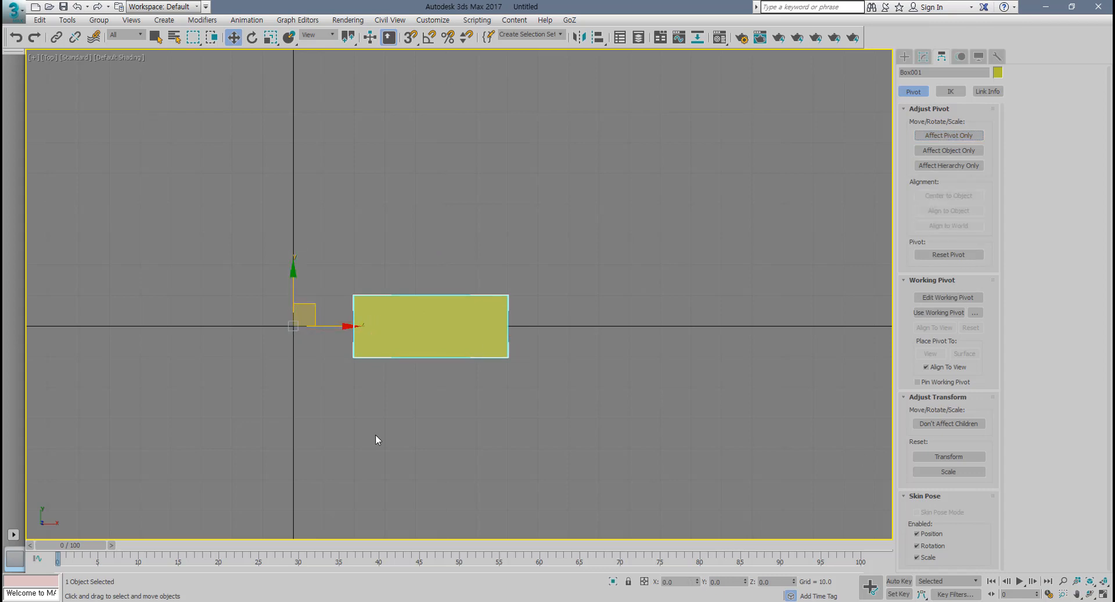
Examine the box and its offset pivot at the world origin in the maximized Perspective view.
key(alt+w)
middle_drag(565, 462, 629, 458)
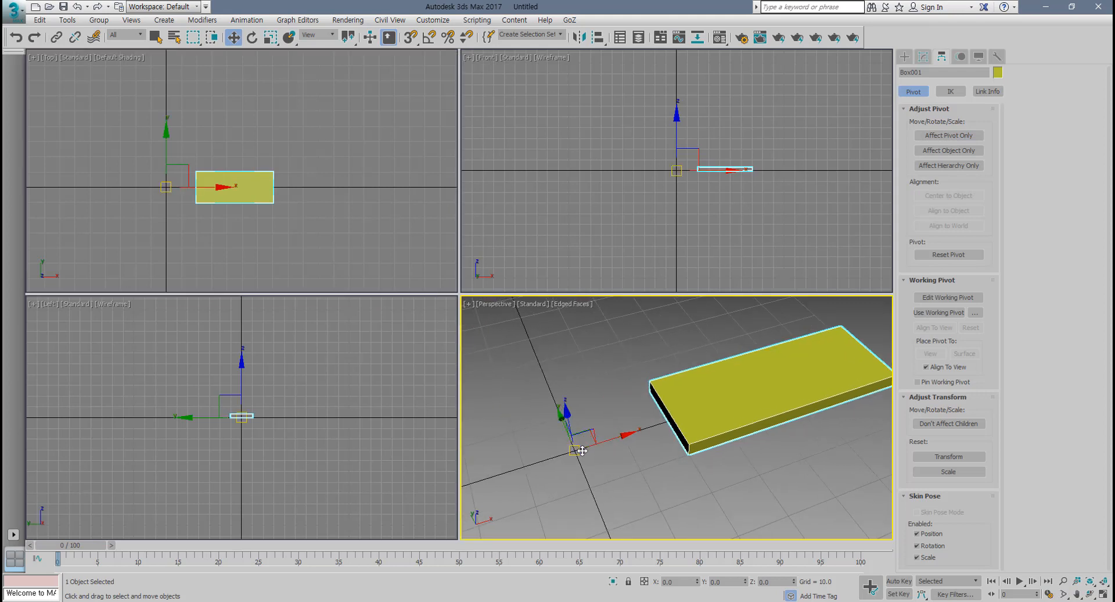
key(alt+w)
scroll(424, 420, down, 3)
alt+middle_drag(368, 419, 350, 399)
mouse_move(349, 400)
middle_down()
mouse_move(348, 436)
mouse_move(339, 432)
mouse_move(349, 402)
middle_up()
scroll(339, 432, up, 3)
scroll(462, 378, down, 5)
middle_drag(435, 393, 410, 416)
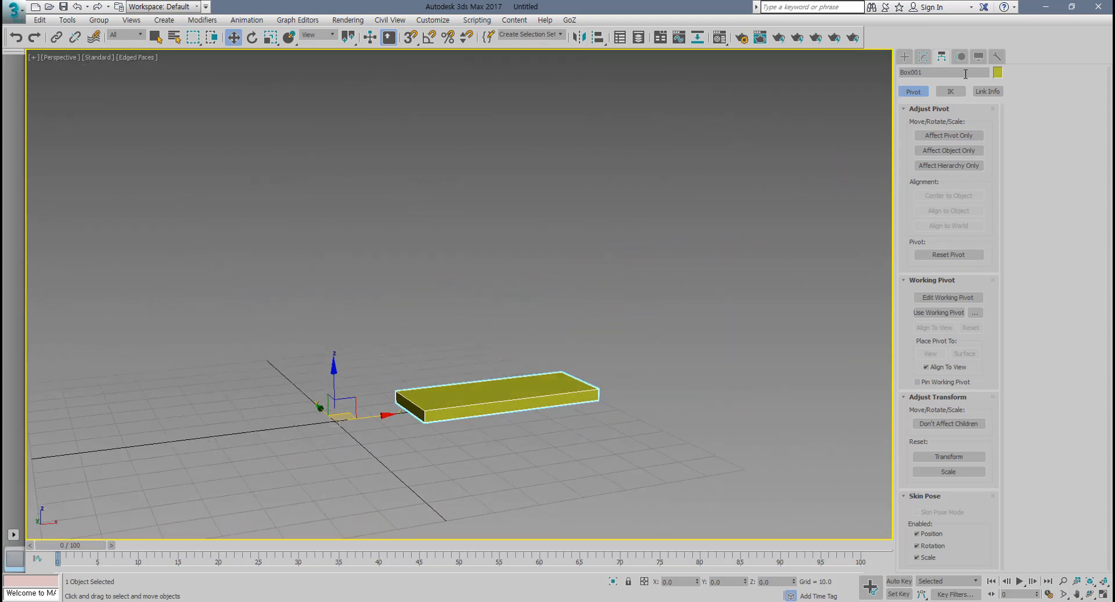
Open the box's creation parameters and view the box from a new angle.
click(924, 58)
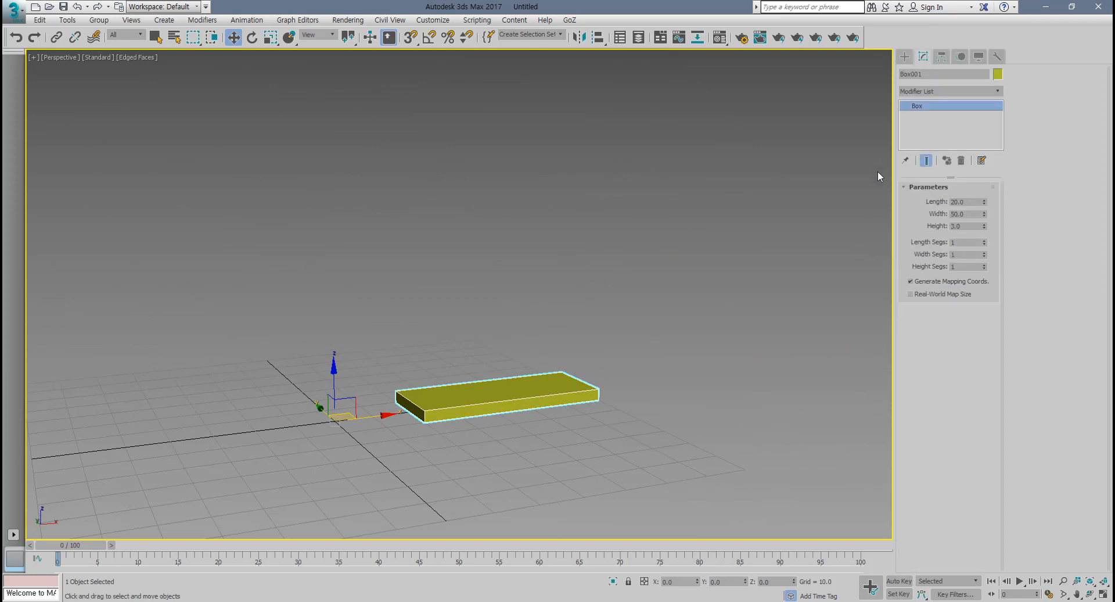
double_click(961, 228)
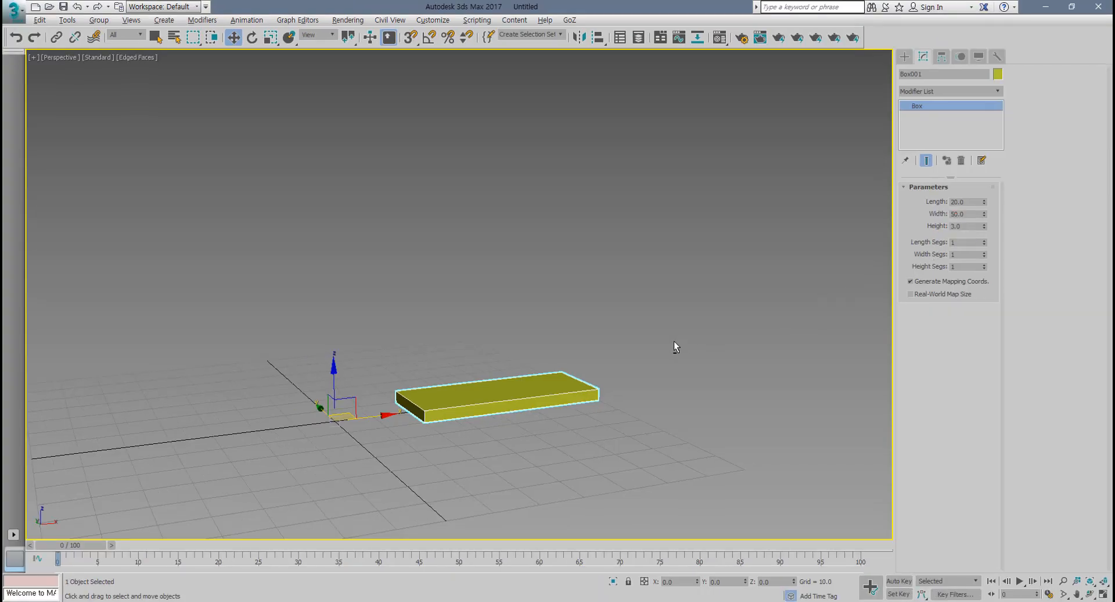
alt+drag(674, 341, 649, 337)
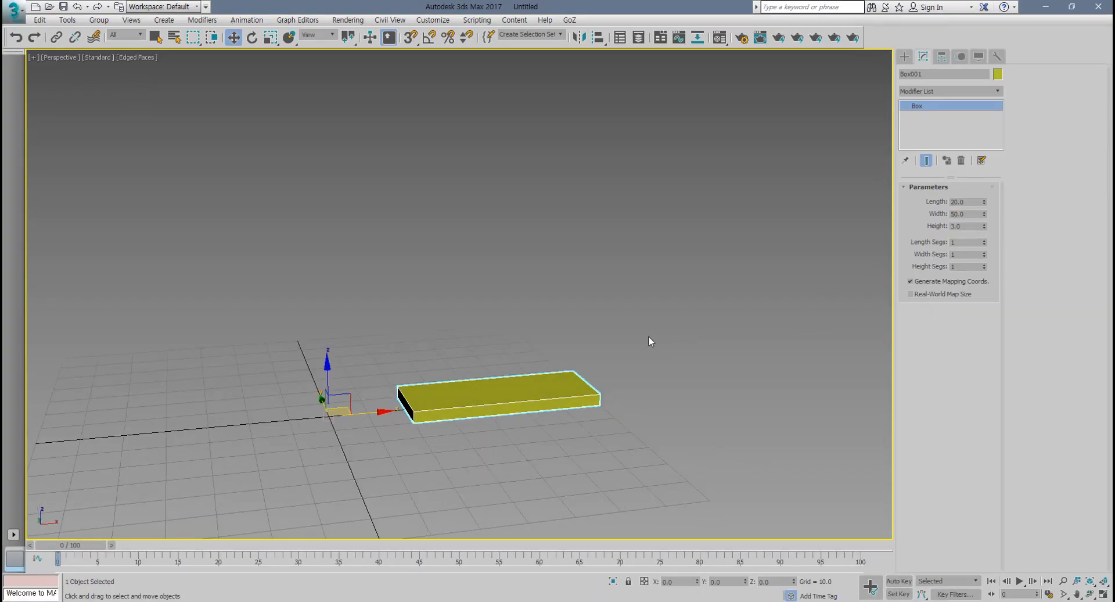
alt+middle_drag(649, 337, 604, 346)
alt+middle_drag(551, 394, 550, 391)
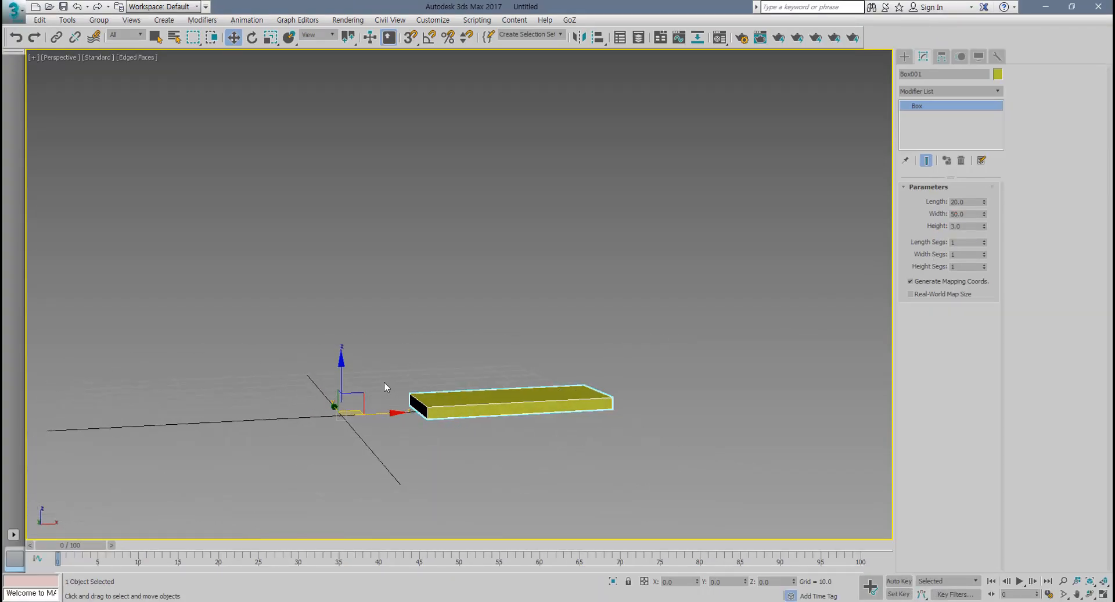
shift+drag(343, 375, 347, 355)
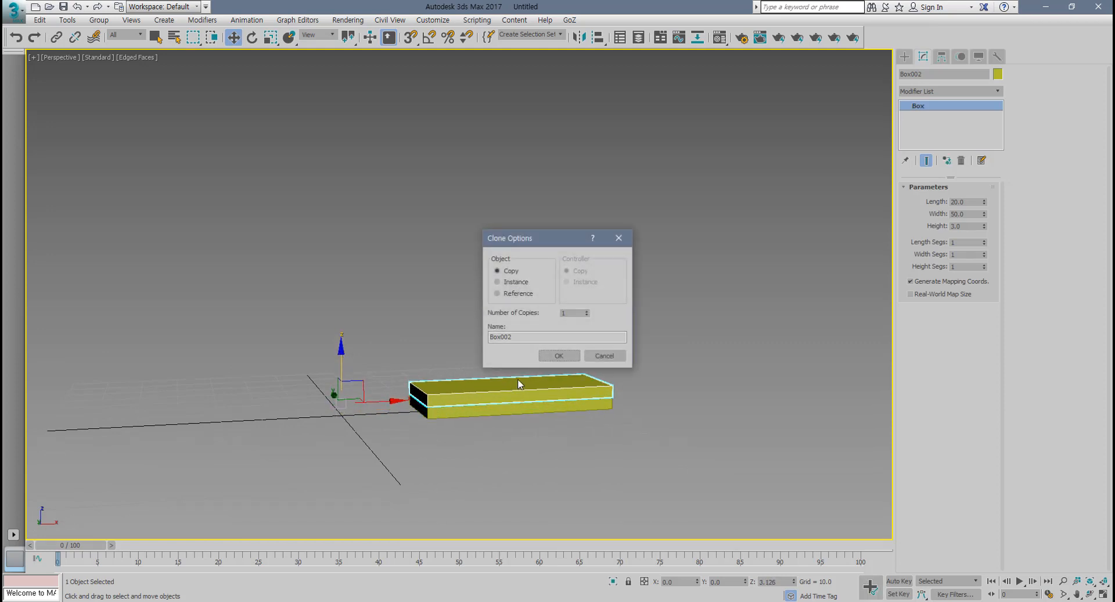
double_click(580, 314)
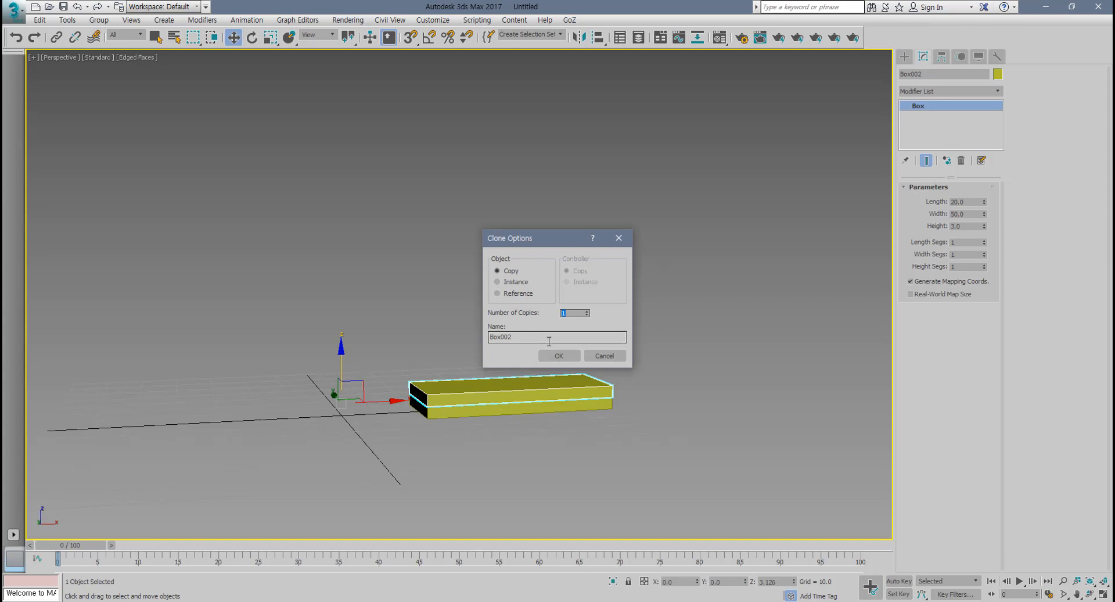
click(604, 355)
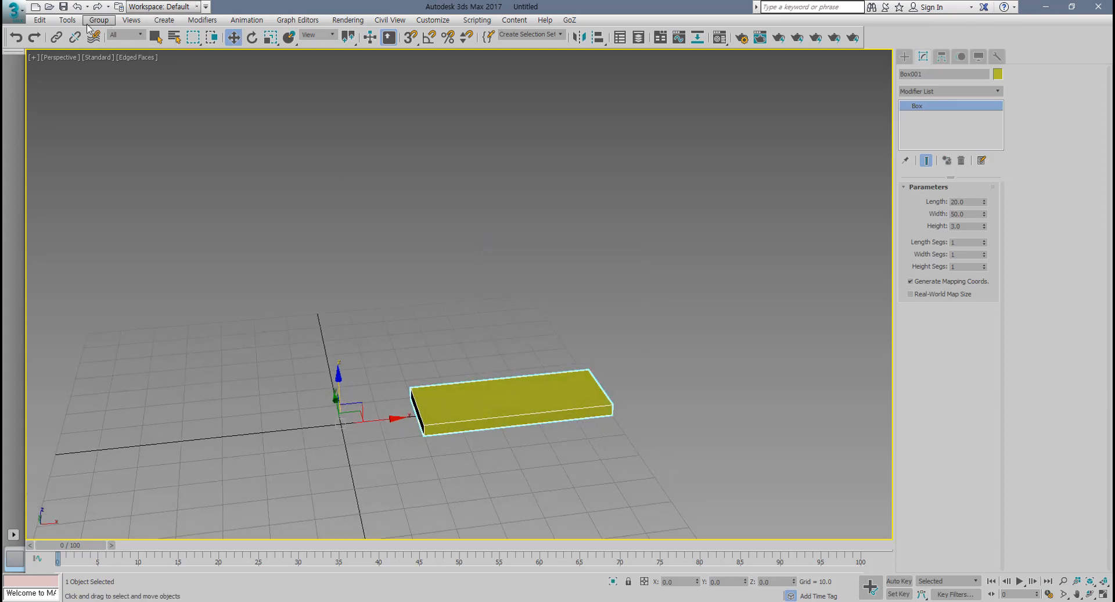
Start the Array tool on the box and reset all its parameters to their defaults.
click(67, 20)
click(124, 224)
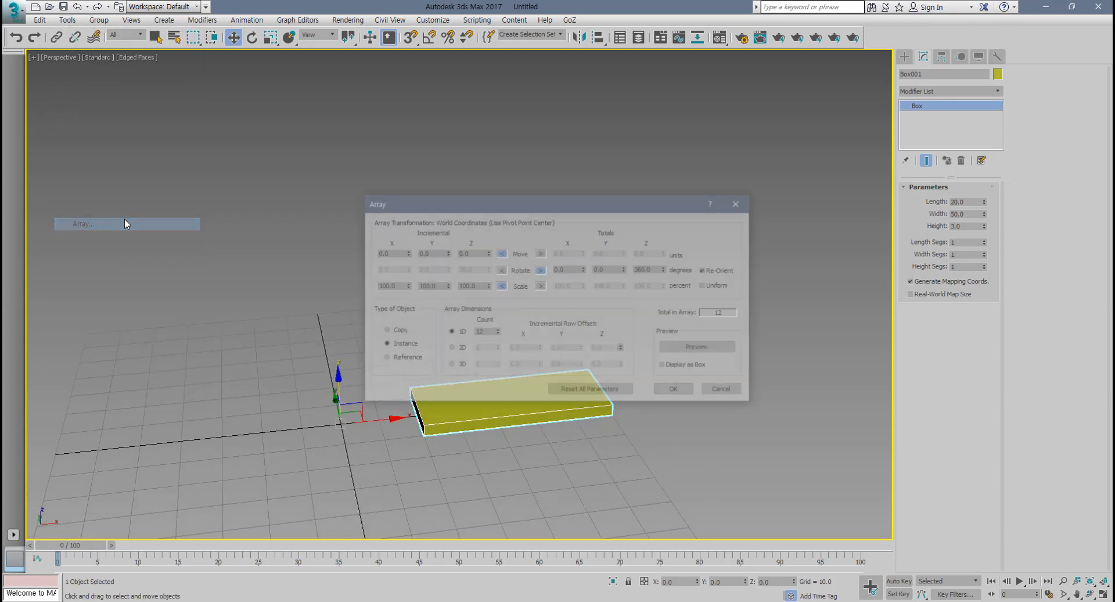
drag(505, 203, 477, 105)
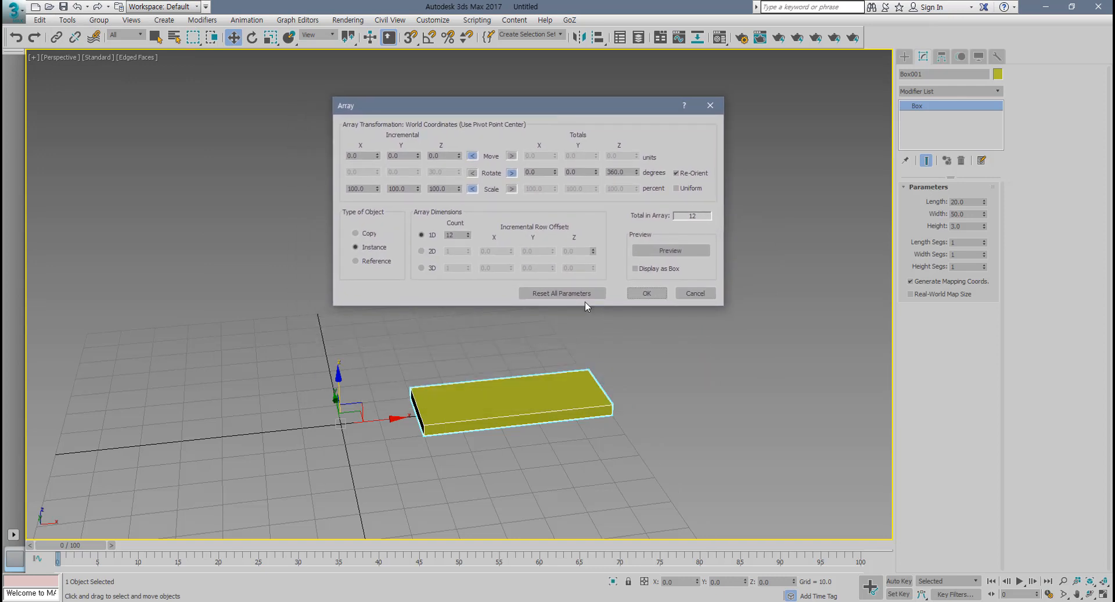
click(558, 292)
middle_drag(457, 424, 457, 439)
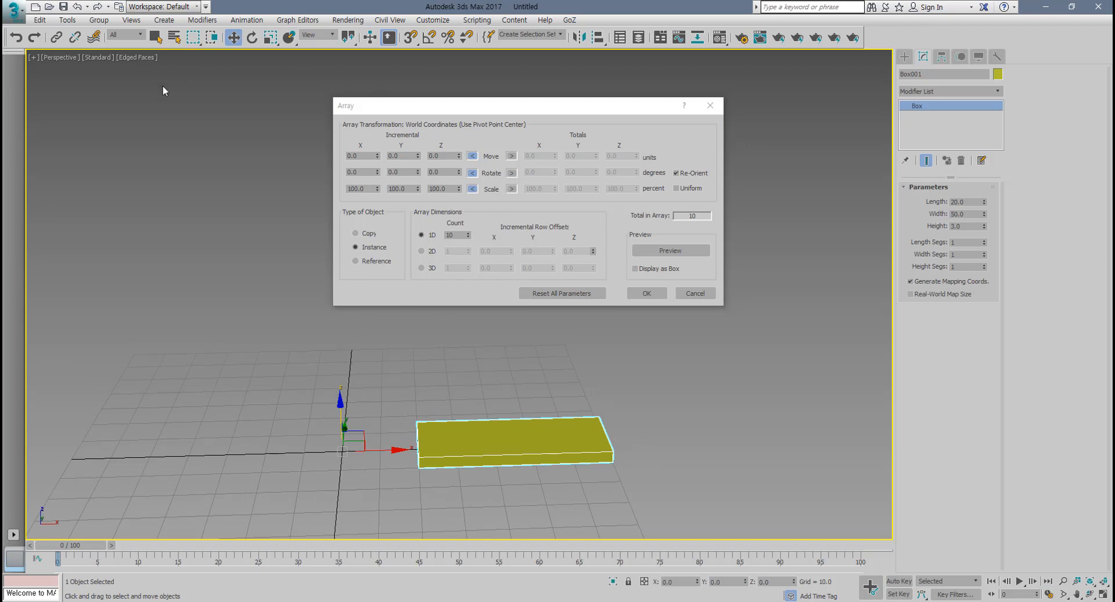
Preview an array of 10 instances with a total Z rotation of 720 degrees and a Z move increment of 3.
click(511, 173)
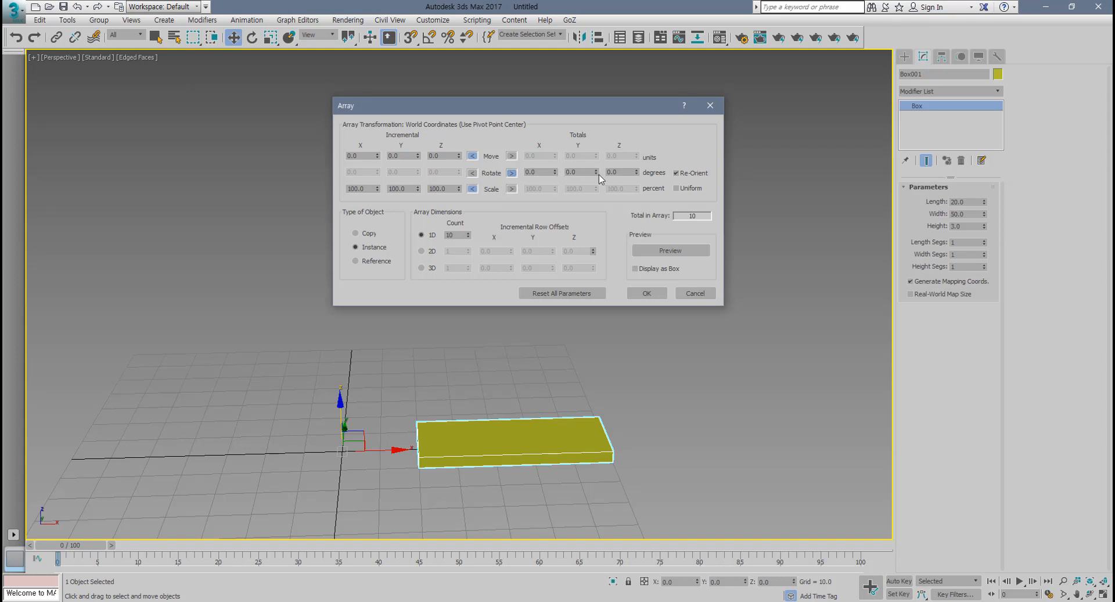
double_click(622, 173)
double_click(456, 234)
double_click(447, 156)
click(670, 250)
mouse_move(413, 473)
middle_down()
mouse_move(424, 453)
mouse_move(418, 464)
mouse_move(398, 459)
middle_up()
scroll(423, 454, down, 3)
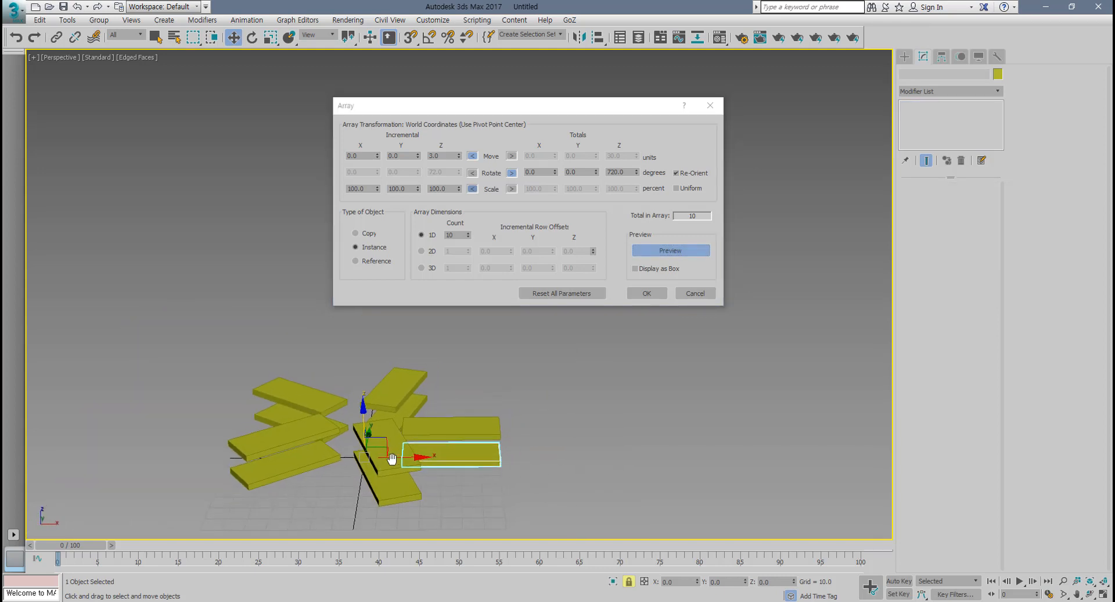
Try higher 1D array counts up to 44 and inspect how closely the steps overlap.
click(468, 232)
drag(468, 232, 501, 152)
scroll(402, 371, down, 5)
alt+middle_drag(323, 398, 441, 313)
scroll(313, 432, up, 5)
drag(468, 234, 468, 292)
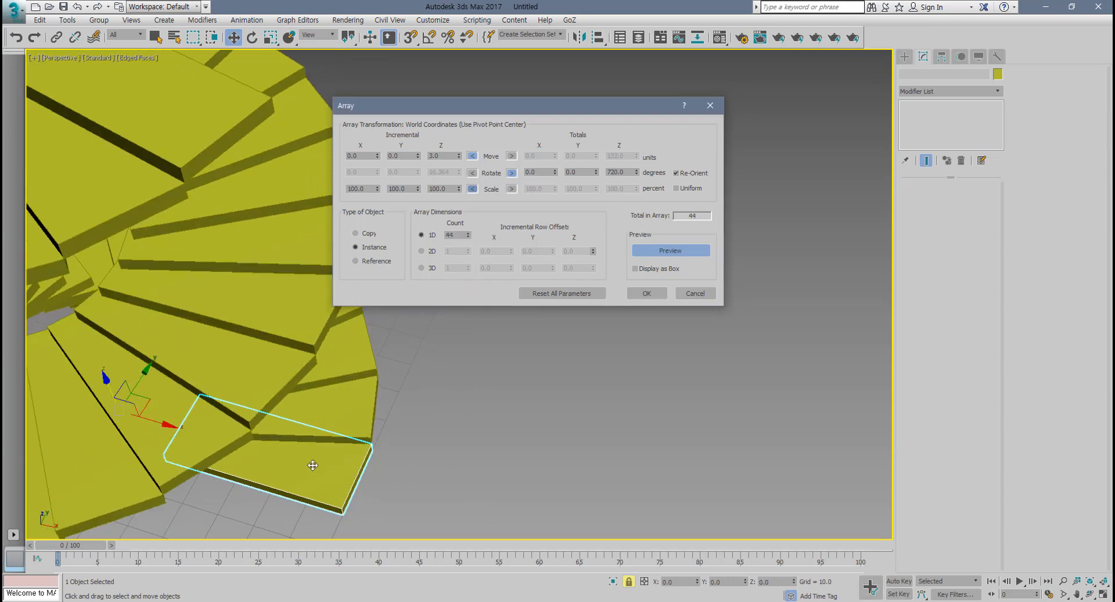
alt+middle_drag(314, 465, 267, 438)
scroll(267, 438, up, 3)
Set the 1D array count to 30 and view the previewed spiral.
double_click(455, 234)
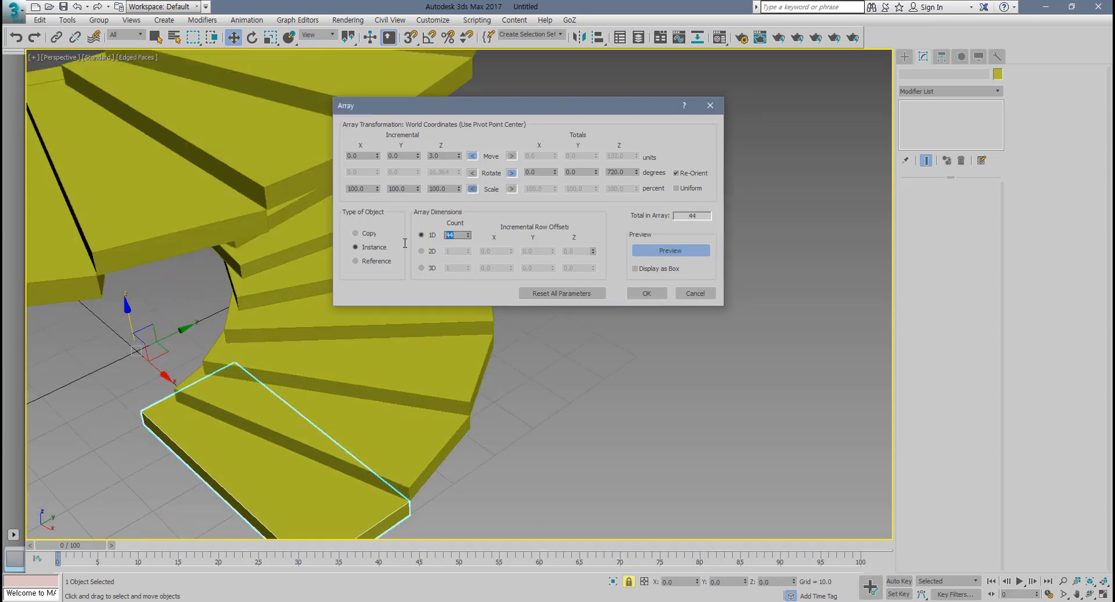
key(Return)
middle_drag(230, 486, 454, 290)
scroll(271, 428, down, 4)
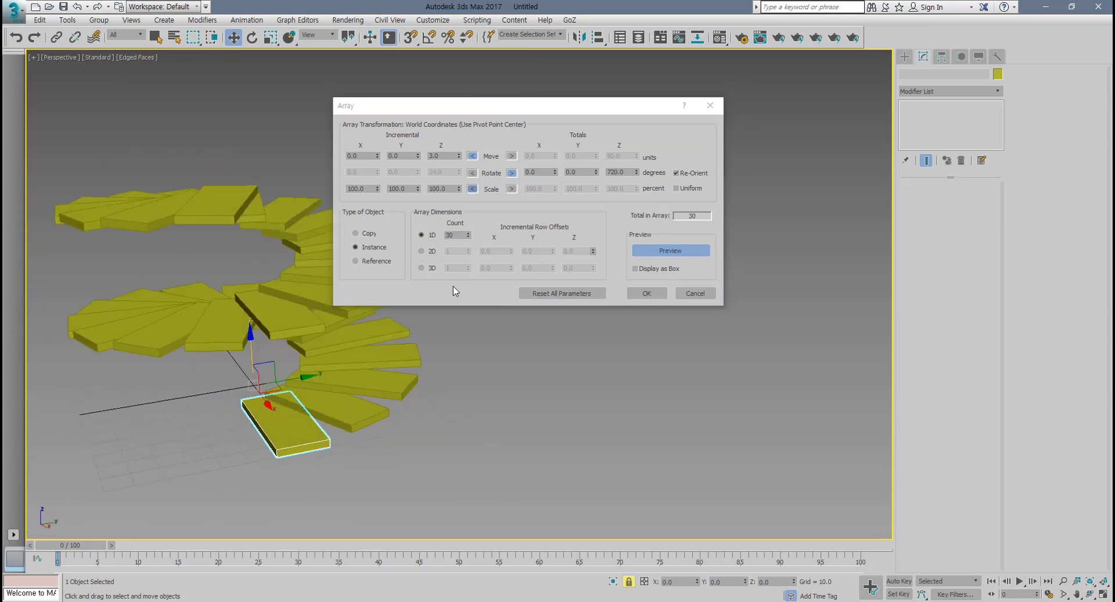
Try a 1D array count of 35, and settle on a count of 40.
double_click(457, 236)
text(35)
key(Return)
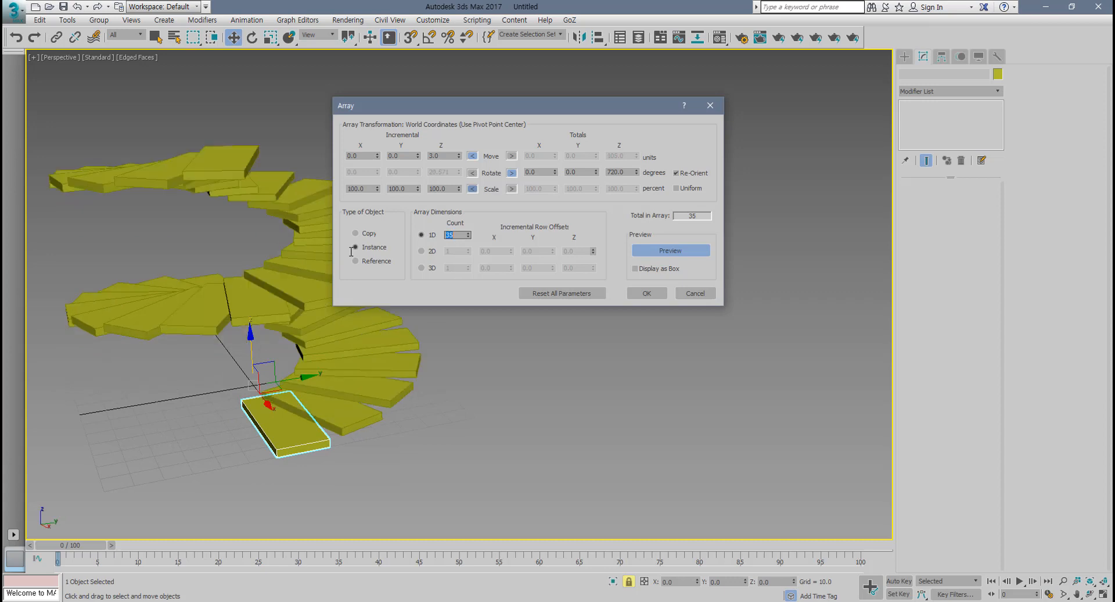
text(40)
key(Return)
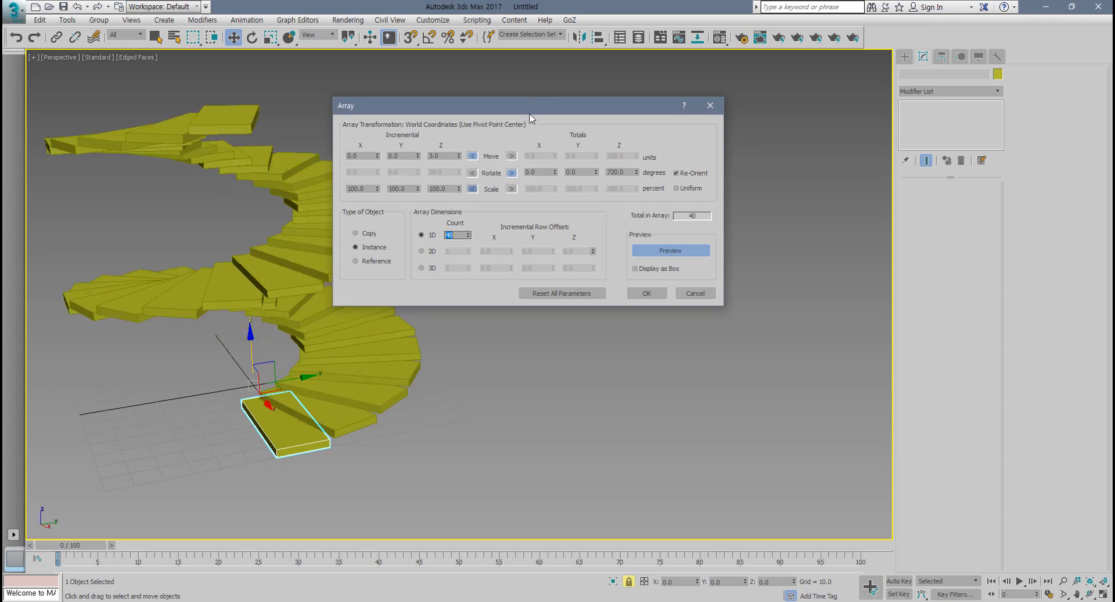
Check the spiral preview from the side and create the array of 40 box instances.
drag(530, 108, 662, 107)
alt+middle_drag(462, 302, 345, 411)
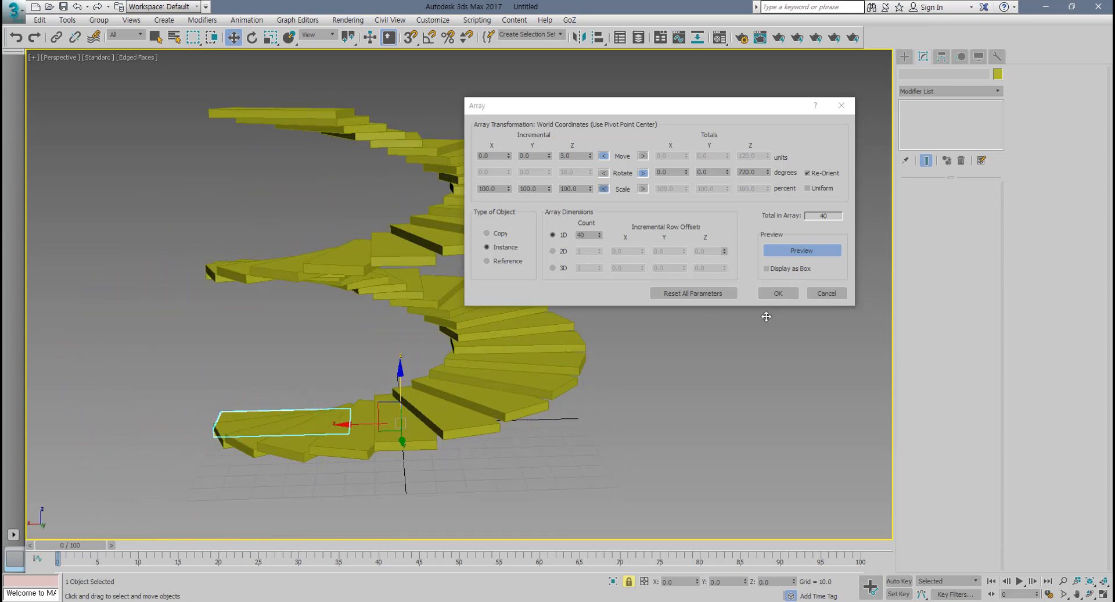
click(777, 294)
Try reducing the lowest step's height to about 2.37, undo the change, and inspect the gaps between the steps.
alt+middle_drag(522, 377, 485, 444)
click(355, 405)
scroll(385, 403, up, 3)
scroll(386, 403, up, 2)
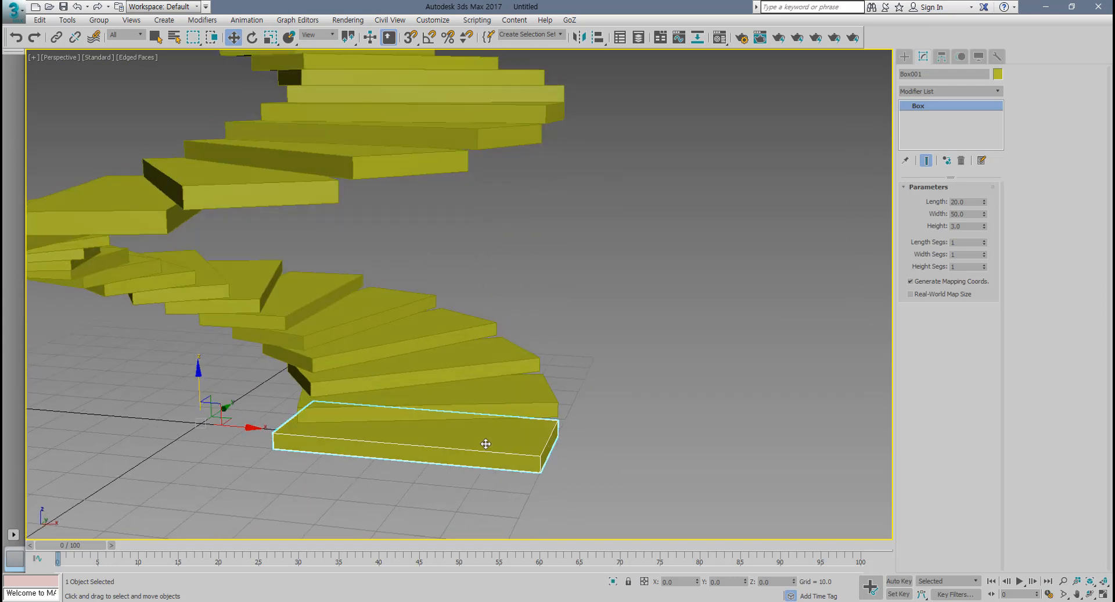
mouse_move(984, 226)
mouse_down()
mouse_move(980, 161)
mouse_move(975, 244)
mouse_up()
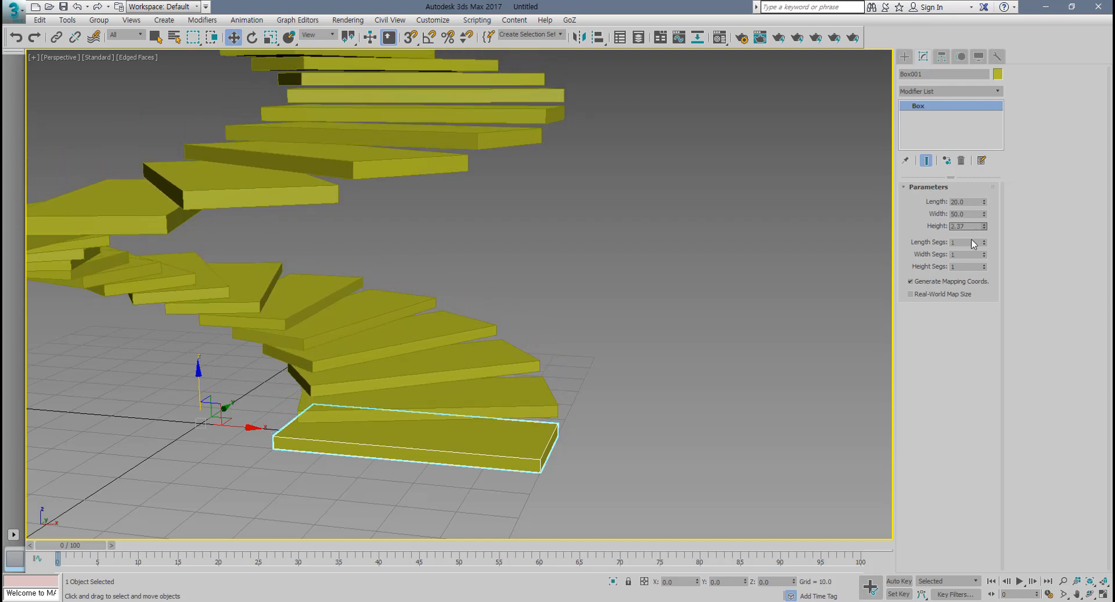
key(ctrl+z)
middle_drag(598, 350, 646, 325)
scroll(646, 325, up, 6)
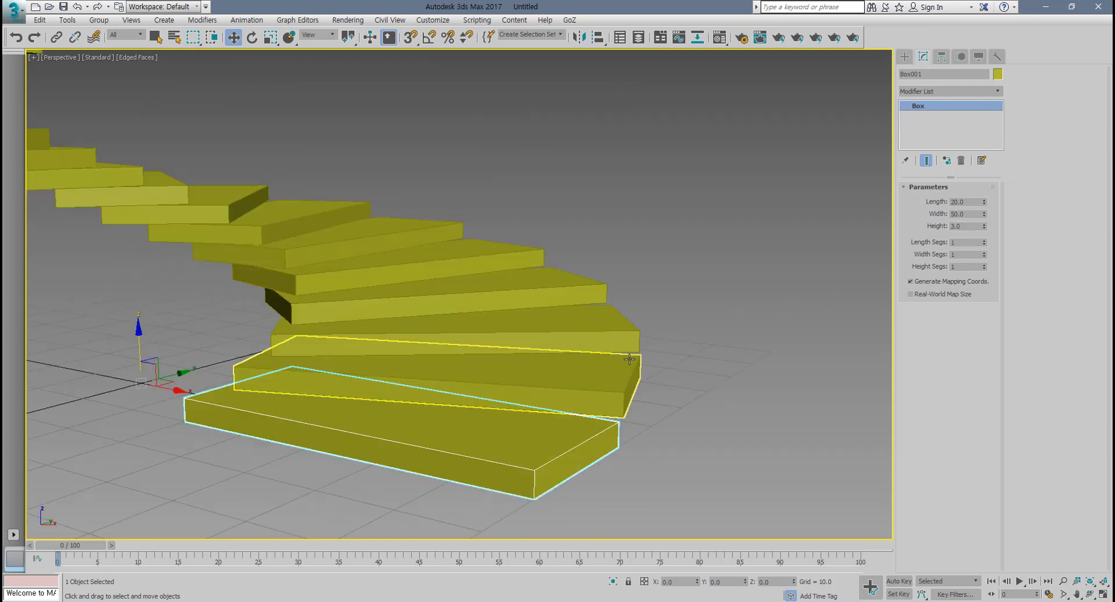
scroll(628, 362, down, 5)
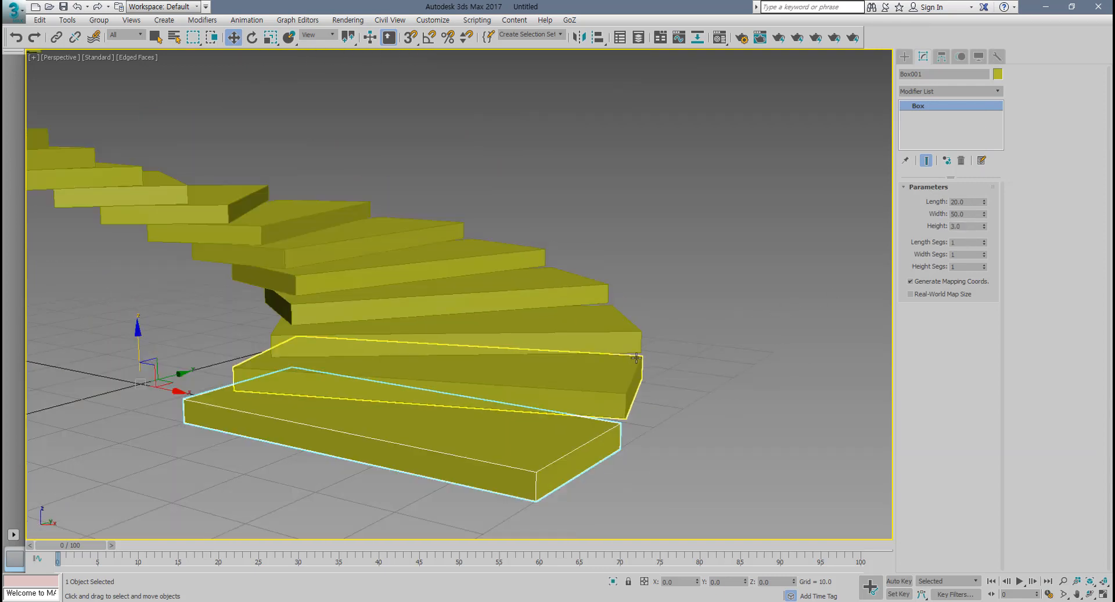
scroll(547, 356, down, 8)
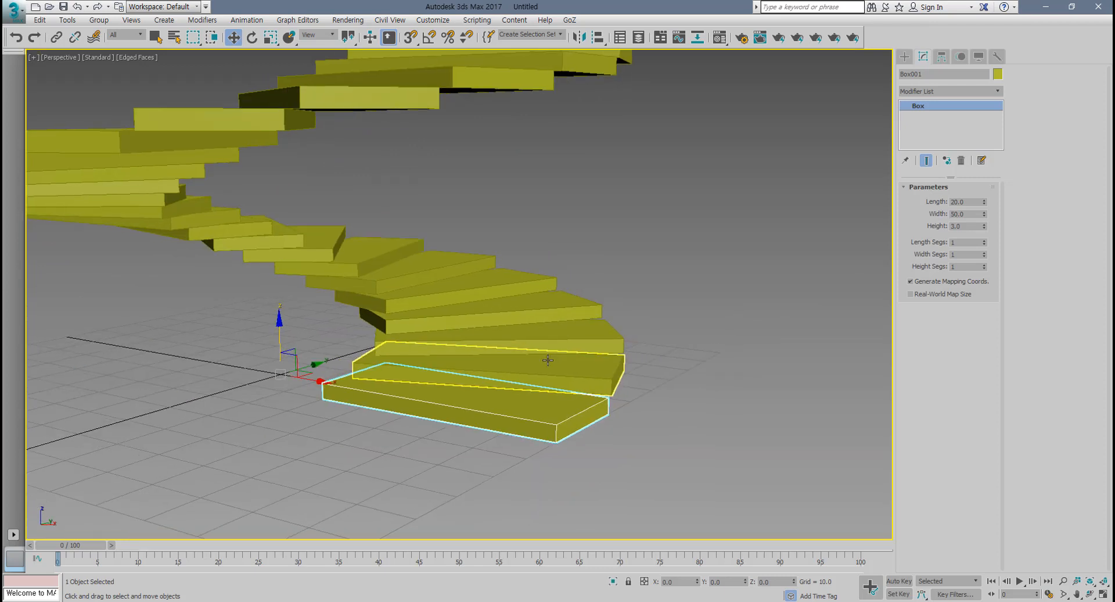
Create a cylinder centred on the world origin in the Top view, with a radius of about 19.45 and a height of about 109.14.
key(alt+w)
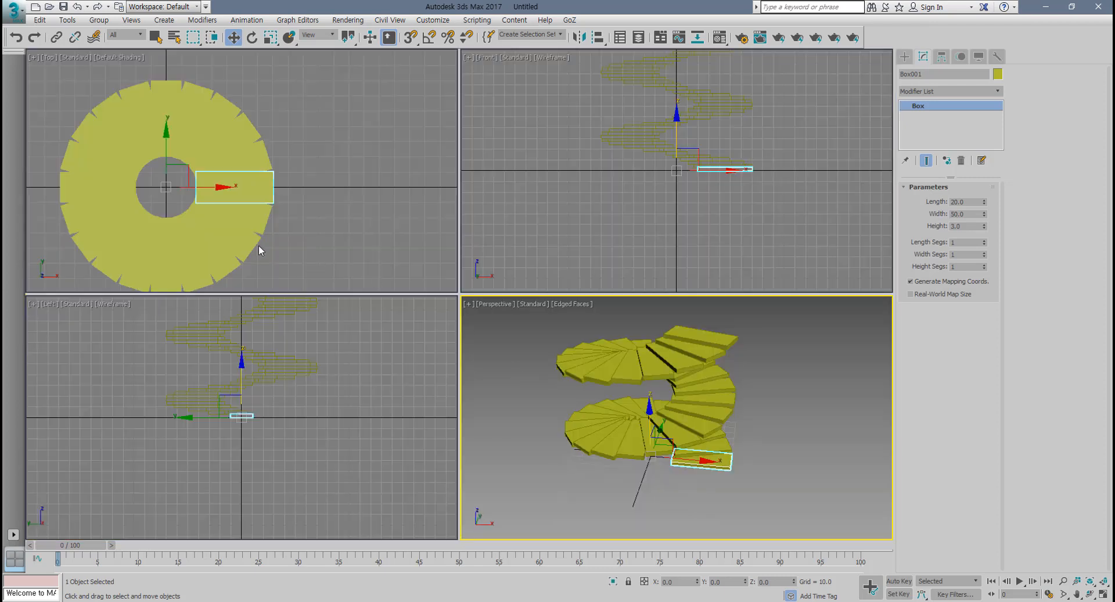
middle_drag(259, 250, 314, 248)
click(904, 57)
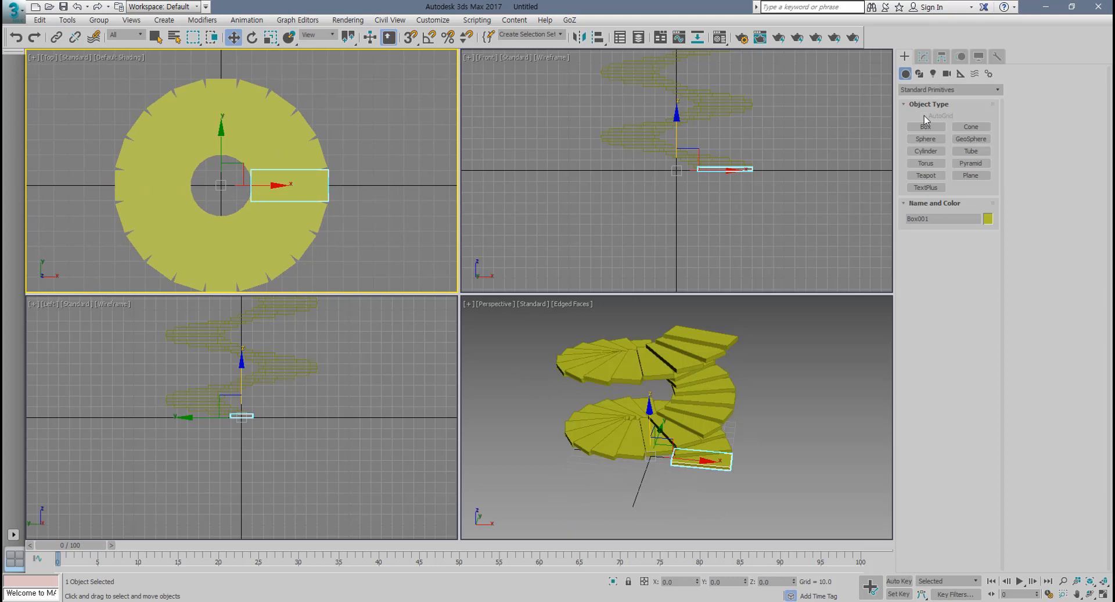
click(926, 151)
scroll(218, 196, up, 2)
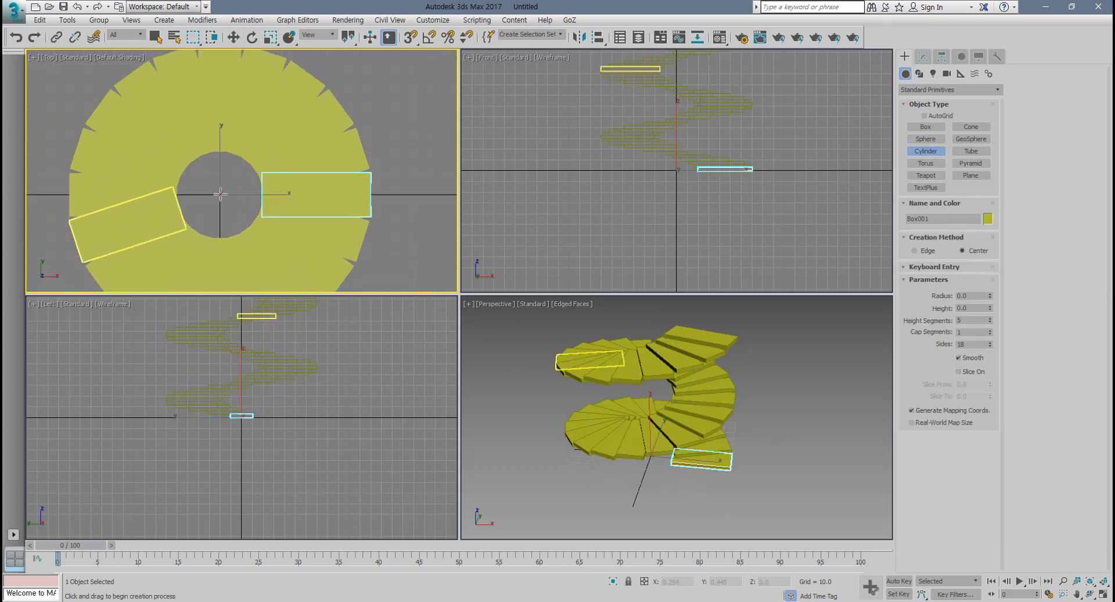
drag(220, 193, 244, 158)
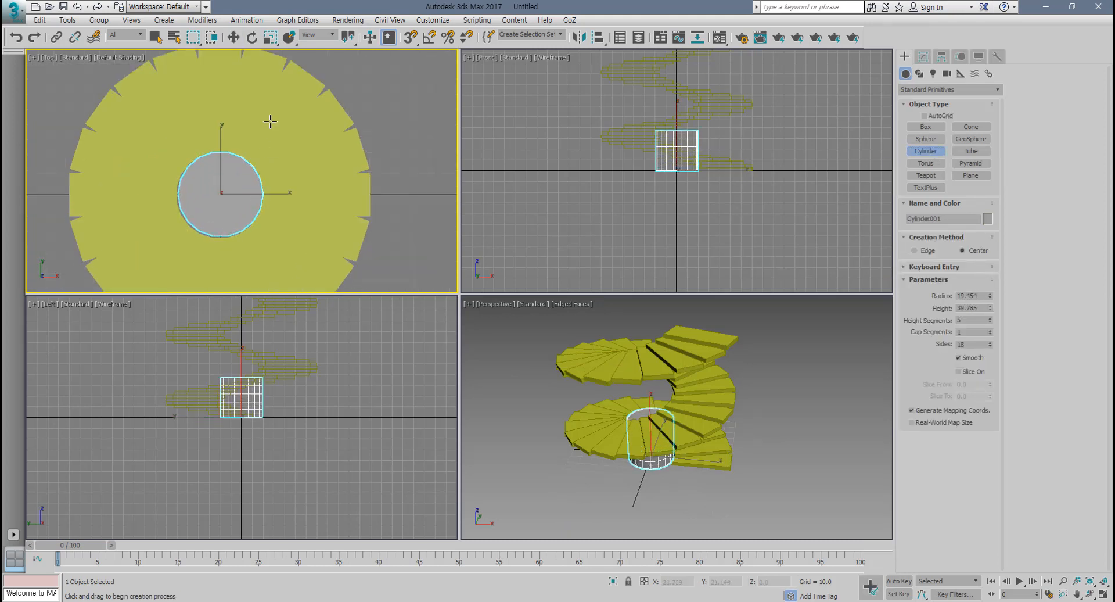
click(291, 3)
Increase the cylinder's height until it rises above the top step, and deselect it to view the finished spiral staircase.
alt+middle_drag(616, 477, 573, 439)
key(alt+w)
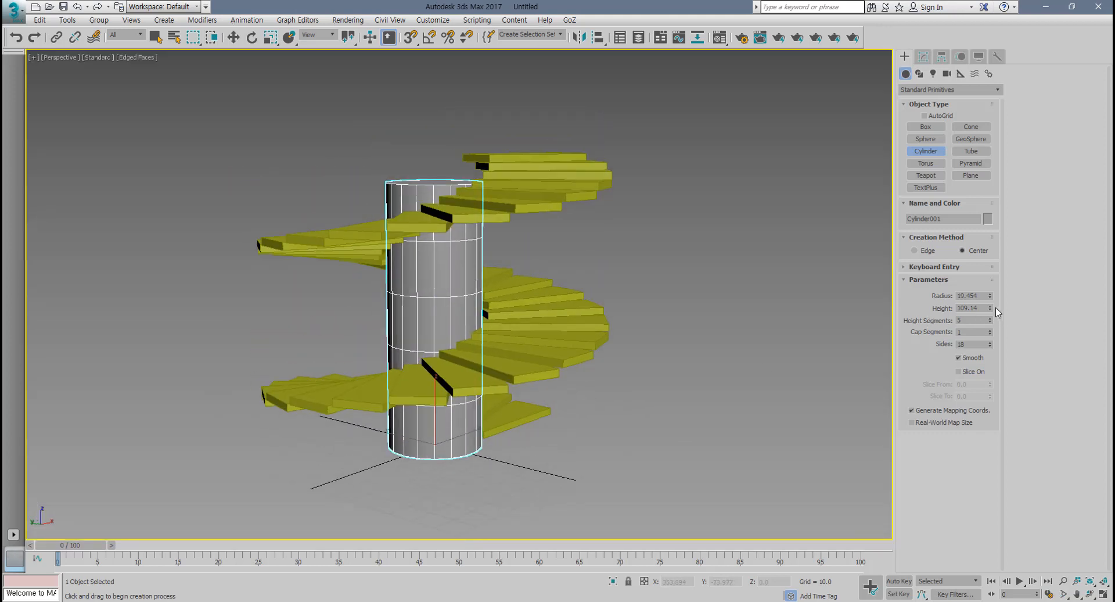
drag(990, 308, 990, 283)
alt+middle_drag(644, 385, 675, 375)
key(w)
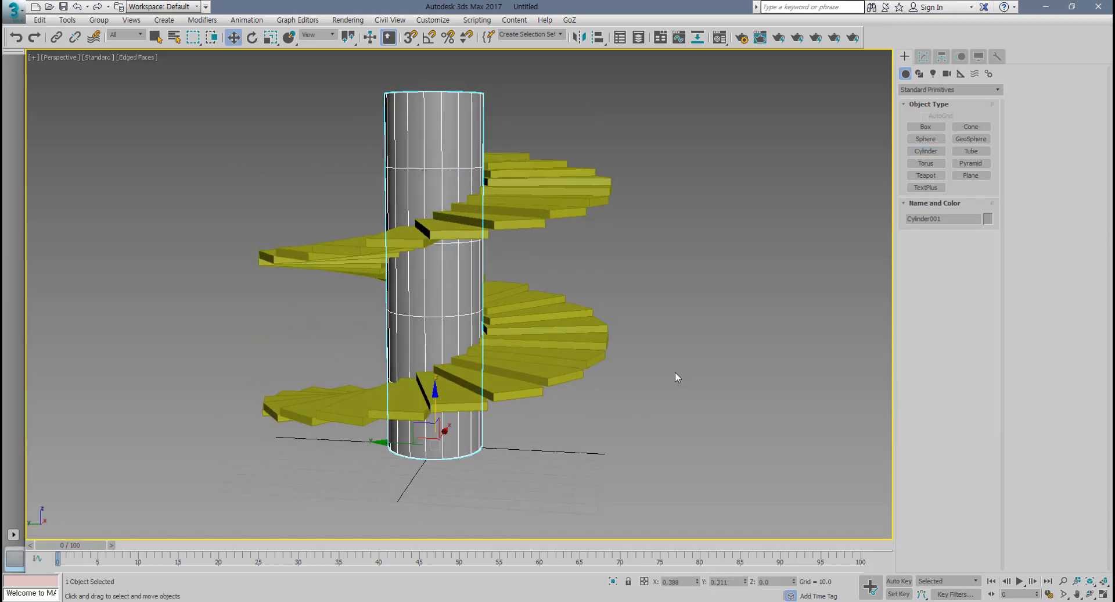
click(652, 381)
alt+middle_drag(434, 466, 617, 432)
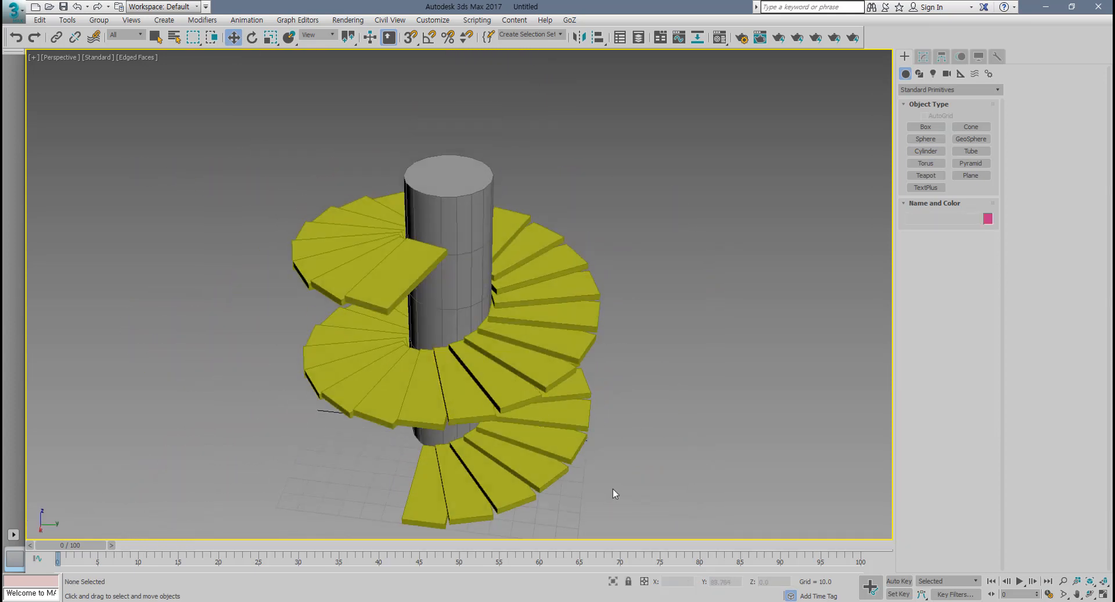
alt+middle_drag(614, 492, 525, 471)
Delete all the staircase objects and return to the four-viewport layout.
key(ctrl+a)
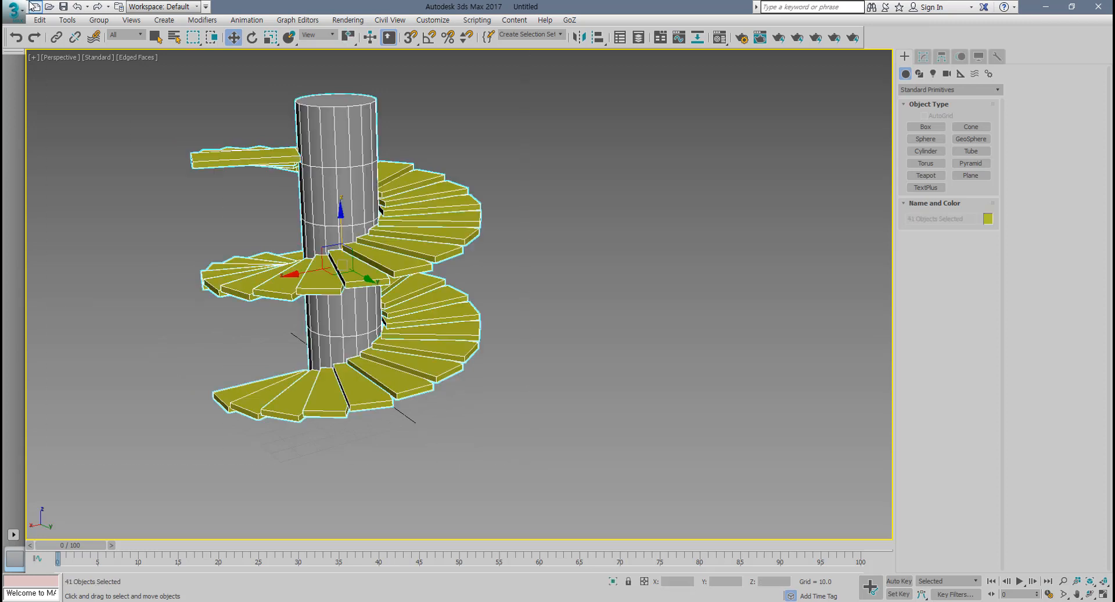
key(Delete)
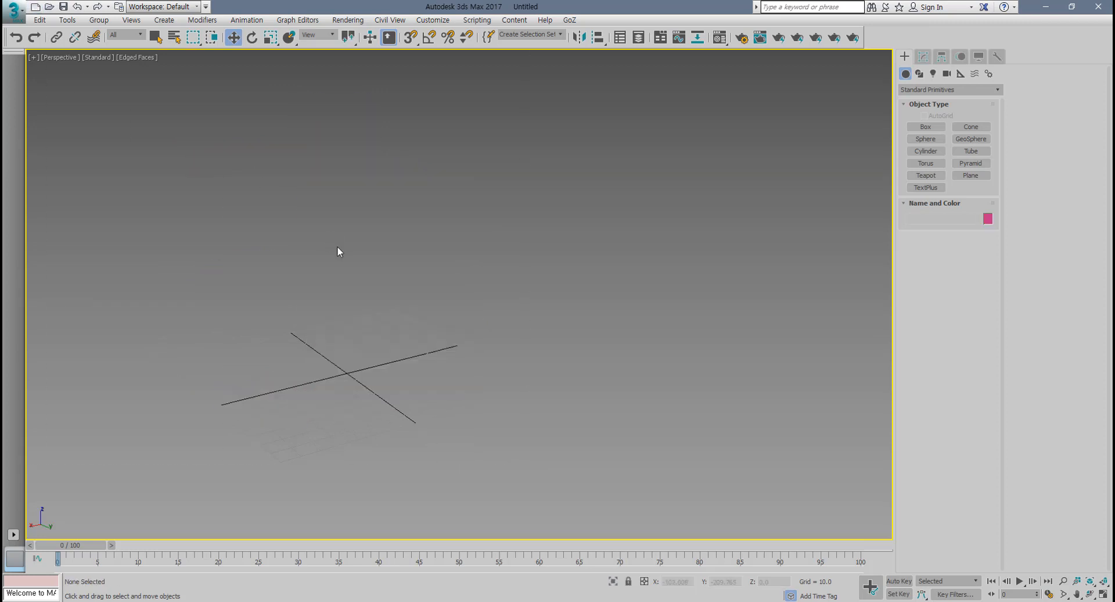
alt+middle_drag(337, 254, 371, 259)
key(alt+w)
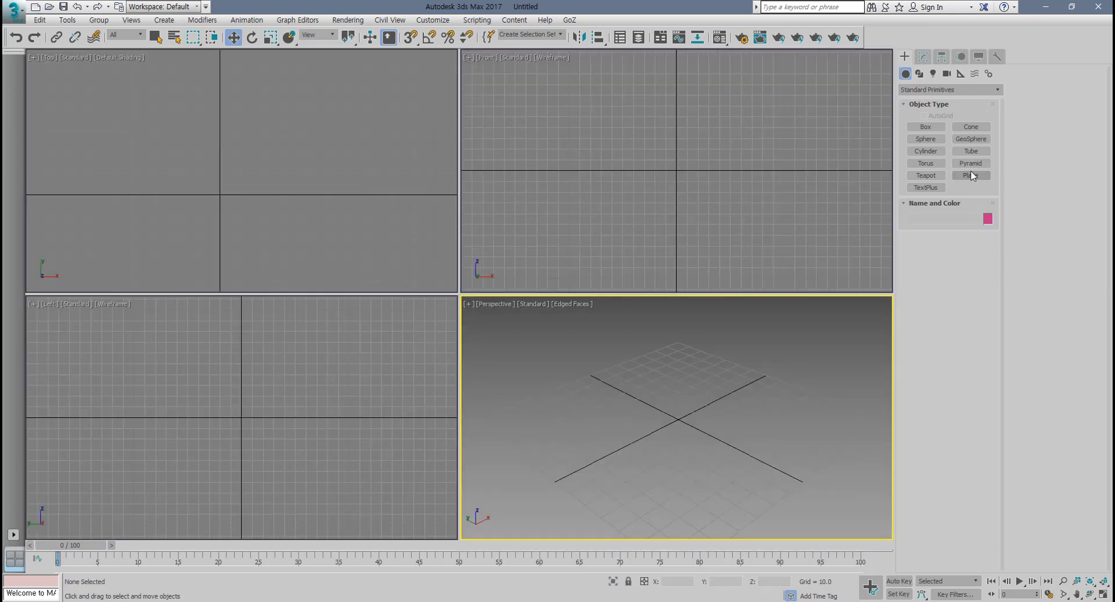
click(633, 201)
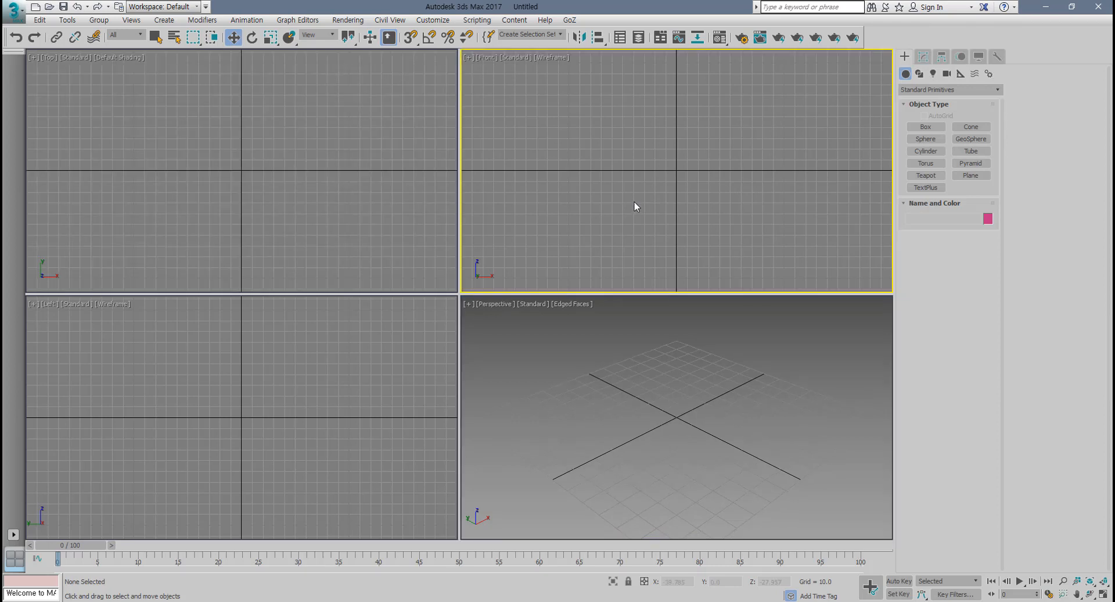
Create a cube of about 88.67 units at the world origin in the Top view using the Cube creation method.
click(932, 131)
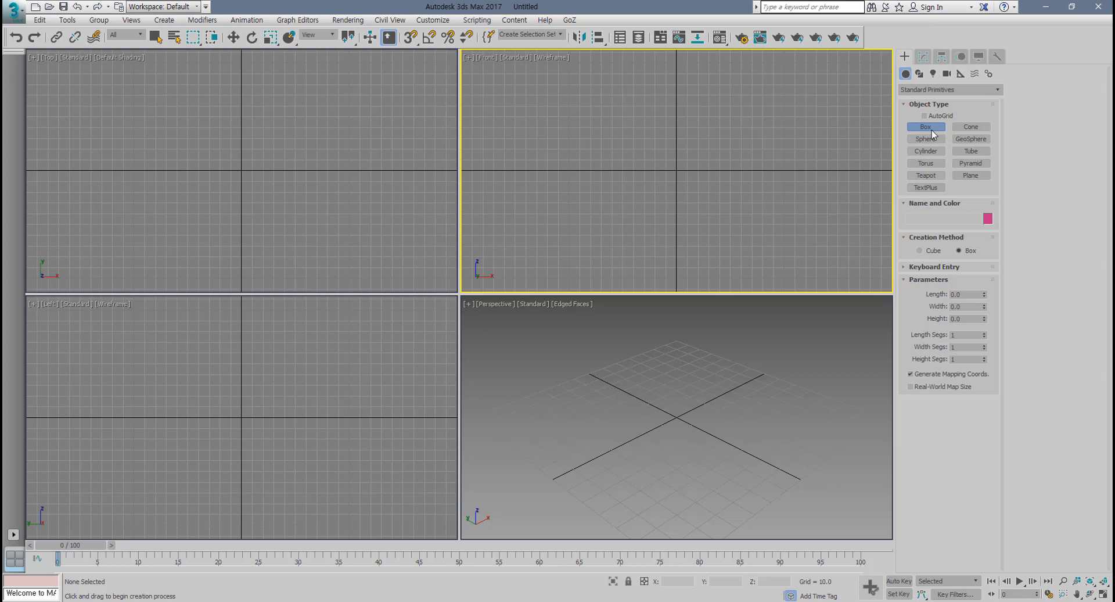
click(932, 252)
drag(240, 169, 259, 214)
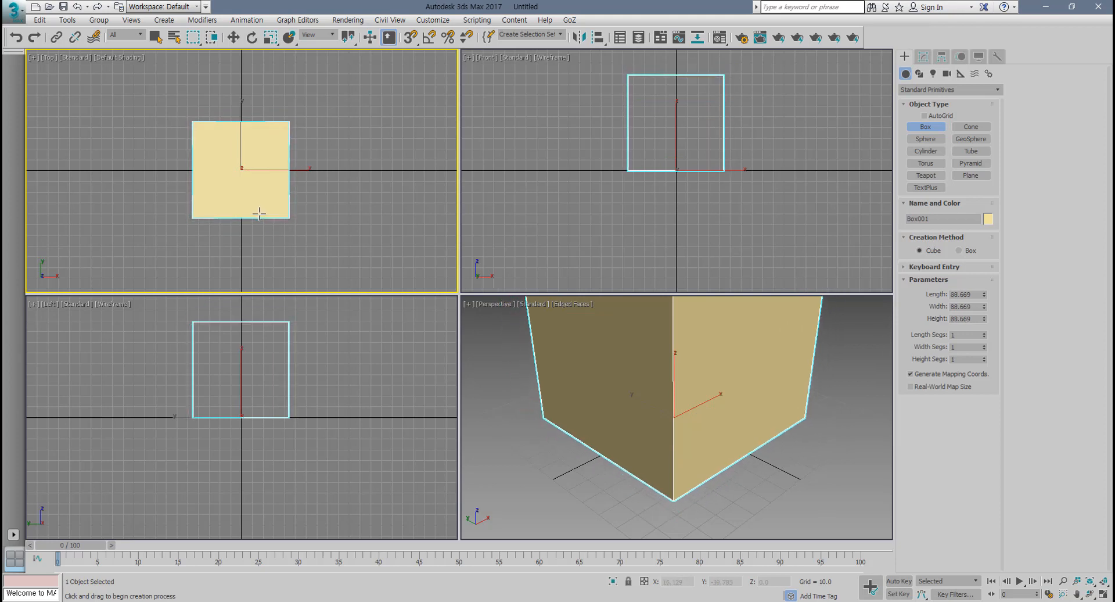
middle_drag(738, 462, 685, 443)
scroll(734, 469, down, 4)
key(alt+w)
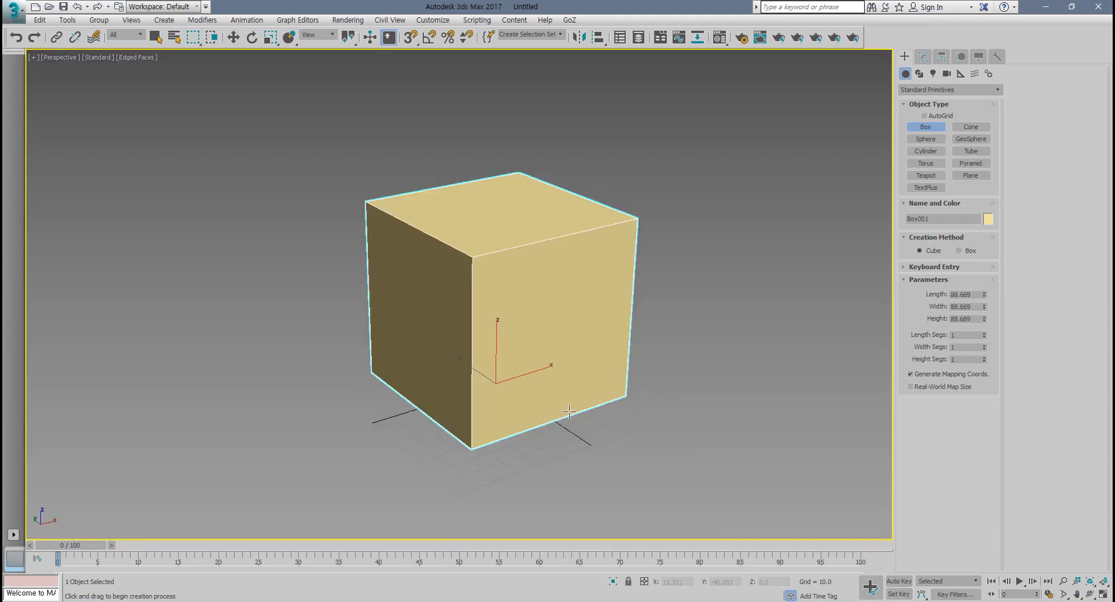
Delete the cube and return to the four-viewport layout.
key(alt+w)
right_click(350, 323)
key(Delete)
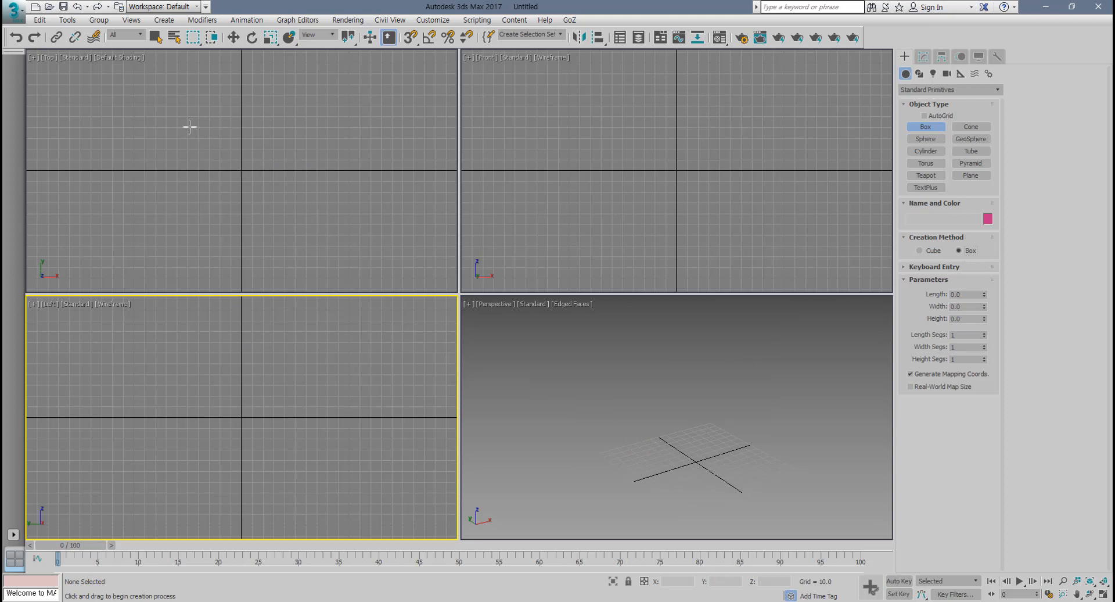
Switch the Top view to wireframe and create a box about 118.8 long and 136 wide centred on the origin.
drag(178, 115, 306, 233)
right_click(298, 233)
key(F3)
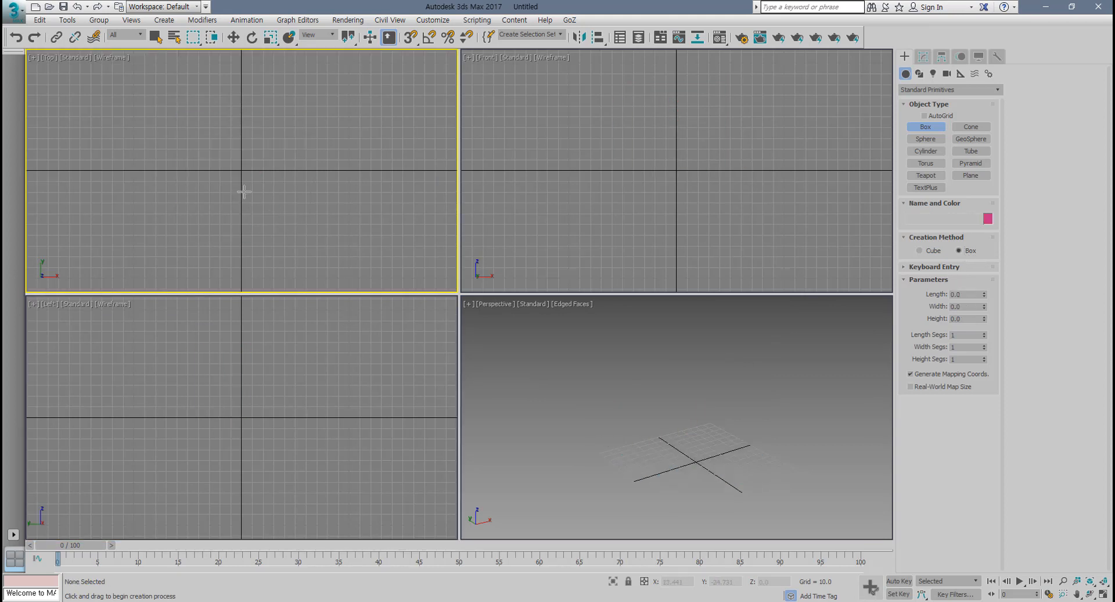
drag(167, 107, 314, 237)
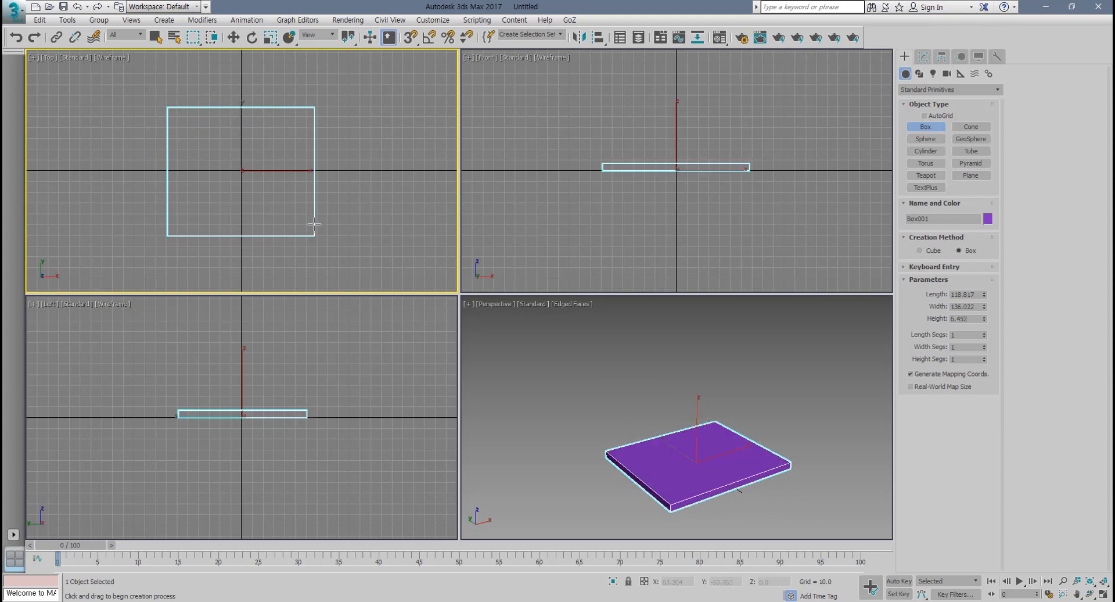
click(316, 182)
Set the box's height to 50 in the maximized Perspective view.
middle_drag(603, 351, 558, 357)
key(alt+w)
alt+middle_drag(492, 347, 620, 370)
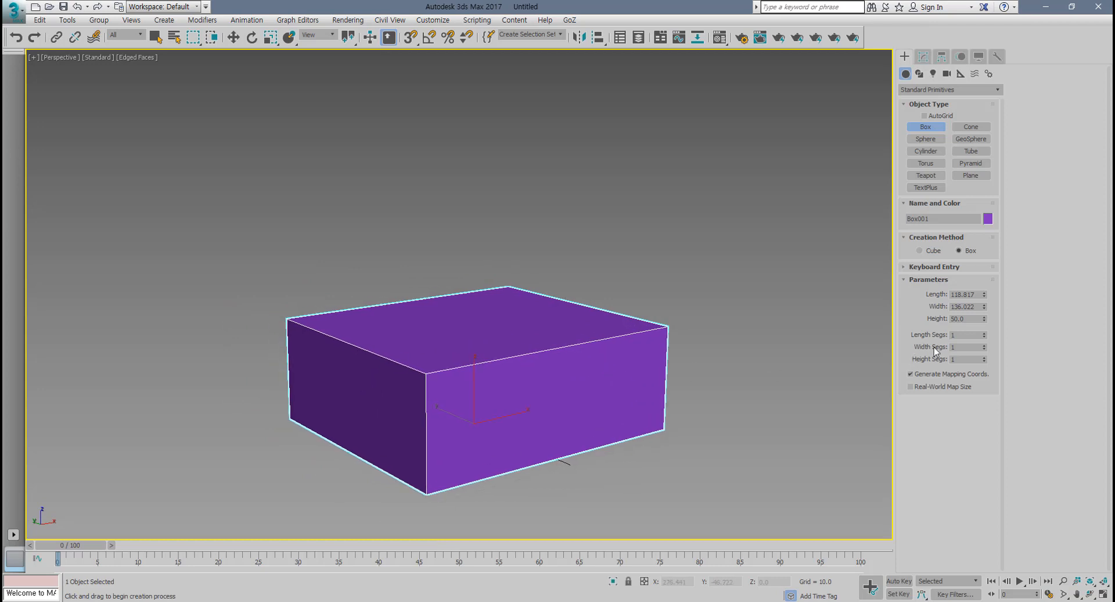
double_click(967, 319)
alt+middle_drag(652, 372, 430, 397)
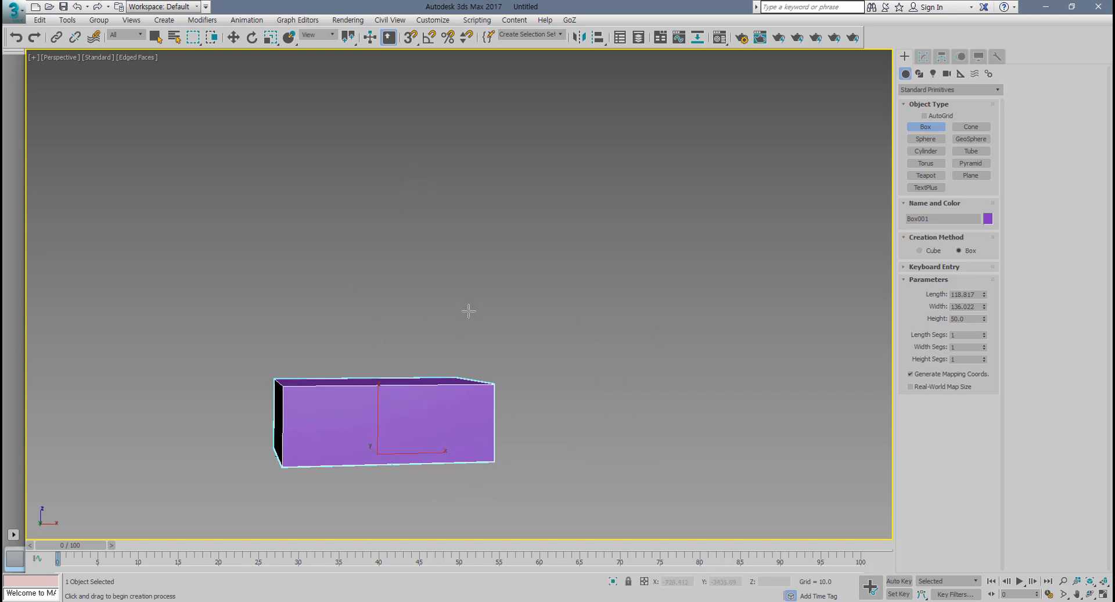
alt+middle_drag(468, 311, 406, 393)
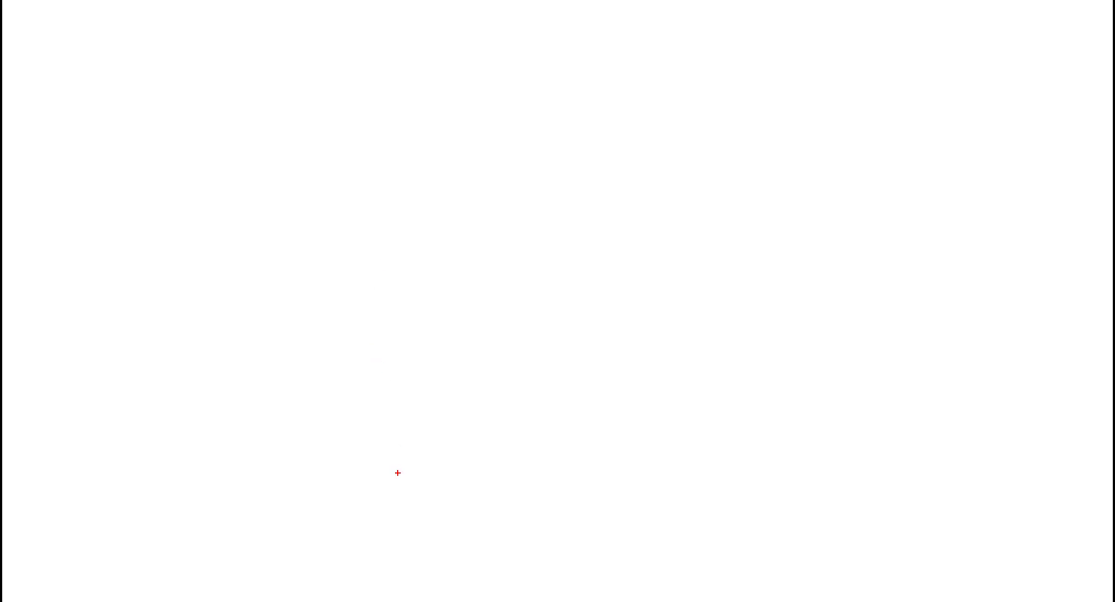
Sketch a tower of progressively smaller stacked boxes on a blank annotation screen, and return to the scene.
mouse_move(397, 472)
mouse_down()
mouse_move(396, 386)
mouse_move(506, 394)
mouse_up()
key(e)
mouse_move(404, 456)
mouse_down()
mouse_move(398, 384)
mouse_move(550, 443)
mouse_up()
drag(357, 483, 673, 452)
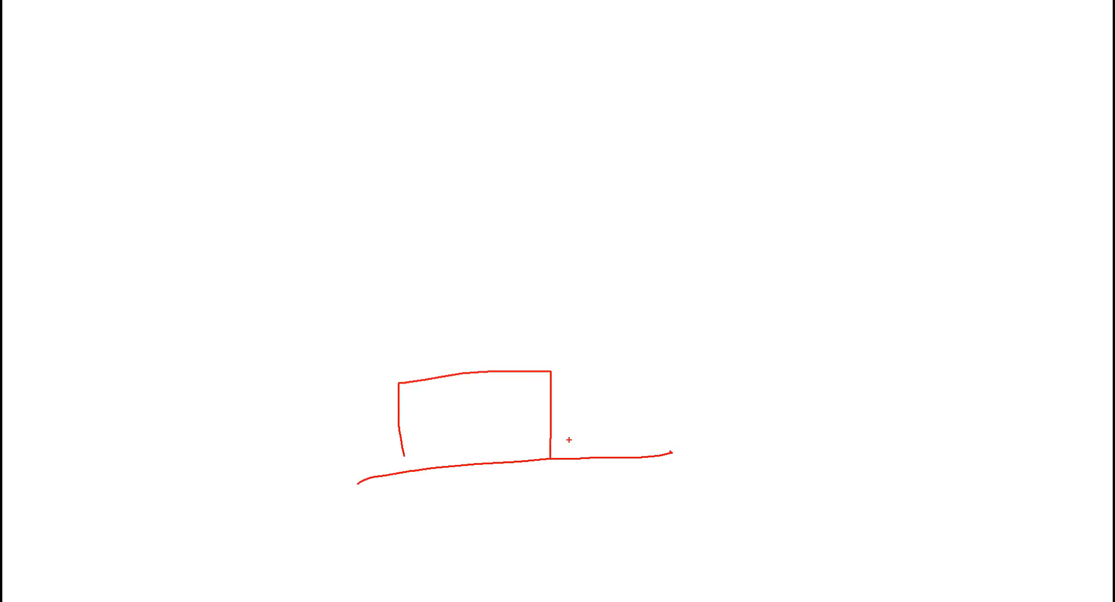
mouse_move(422, 382)
mouse_down()
mouse_move(420, 329)
mouse_move(528, 319)
mouse_move(528, 381)
mouse_up()
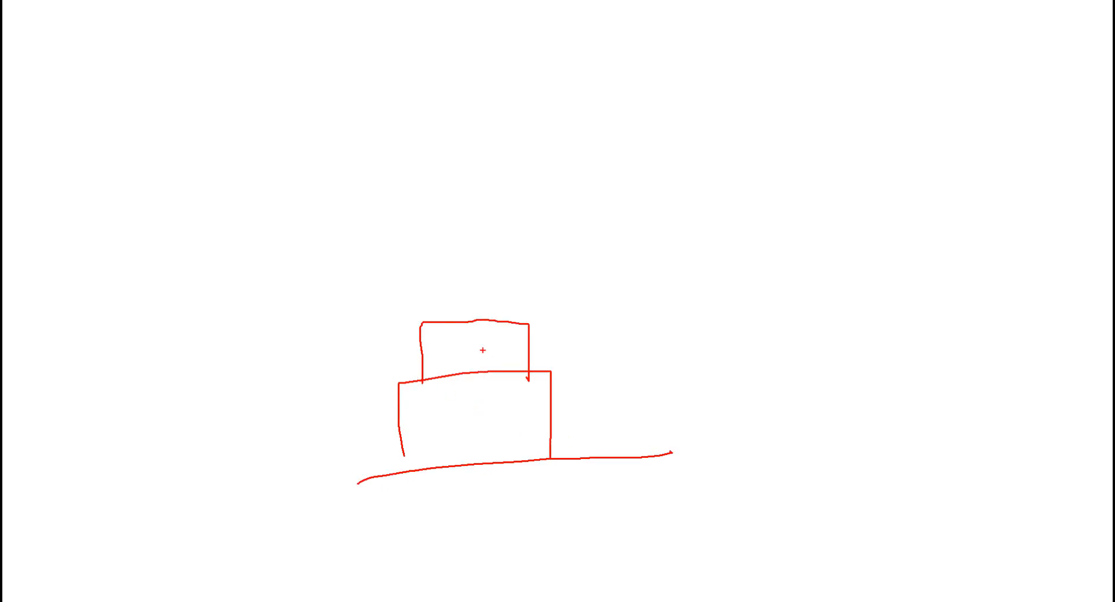
mouse_move(452, 332)
mouse_down()
mouse_move(444, 293)
mouse_move(508, 315)
mouse_move(495, 256)
mouse_move(501, 300)
mouse_up()
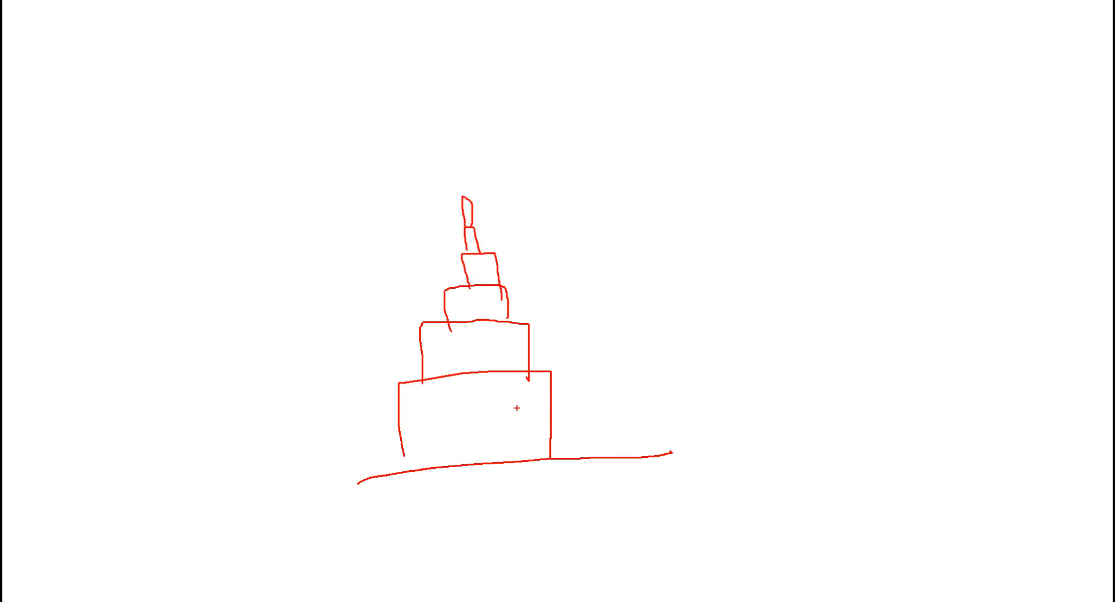
key(Escape)
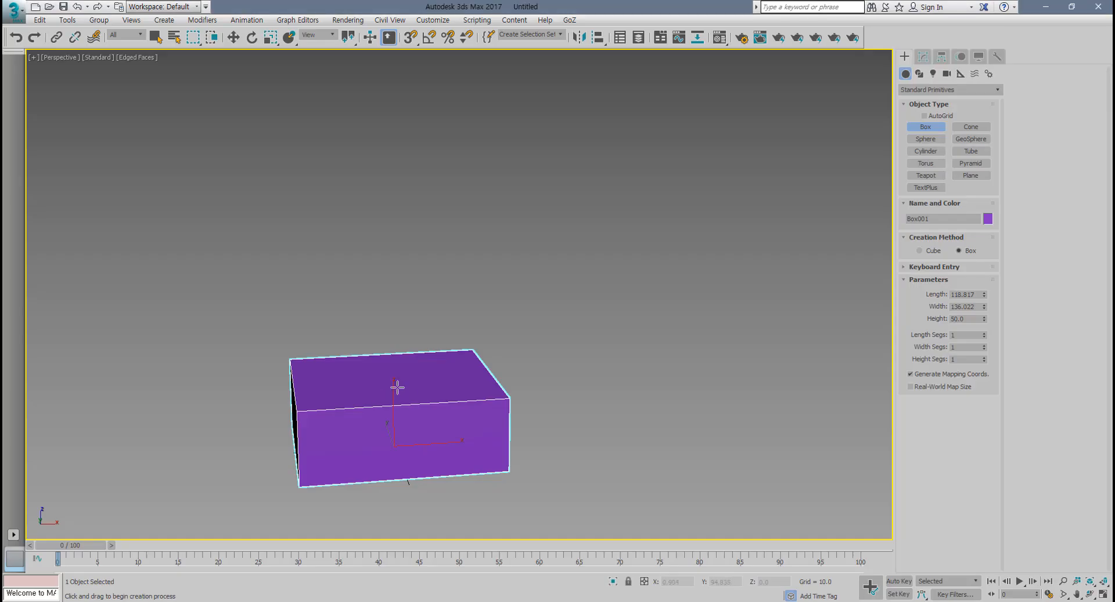
Leave box creation, select the box, and open the Array dialog with all its parameters reset.
alt+middle_drag(397, 387, 438, 371)
click(67, 21)
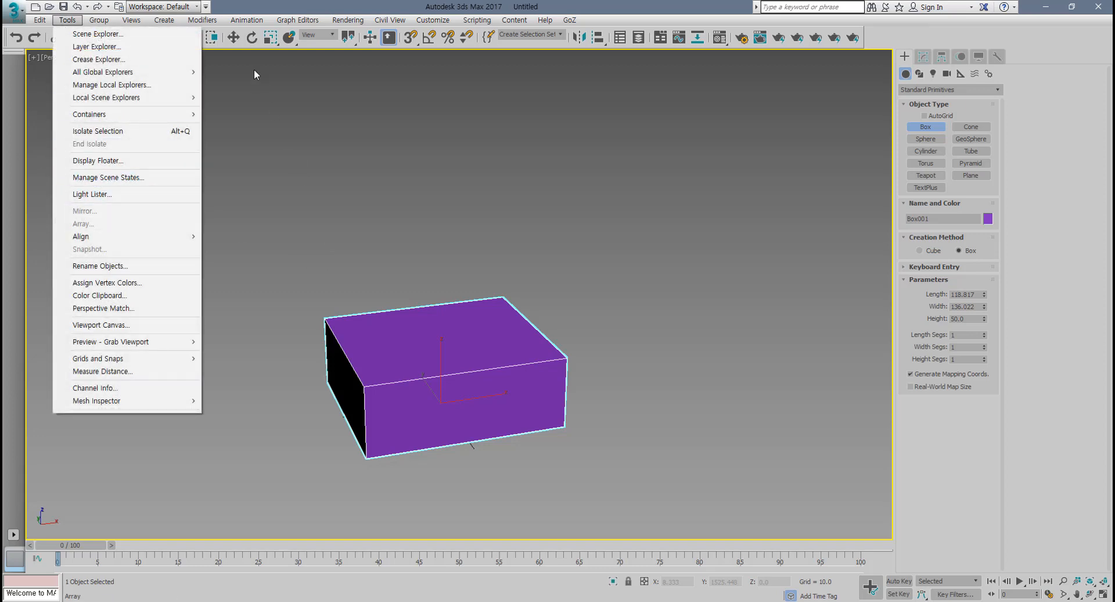
click(234, 38)
click(67, 22)
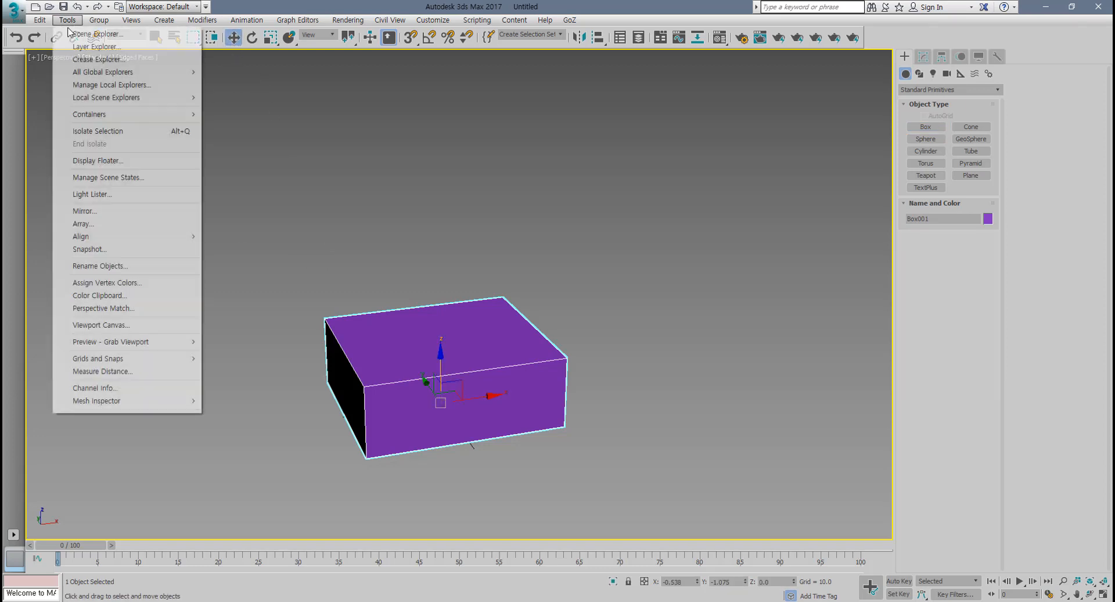
click(288, 120)
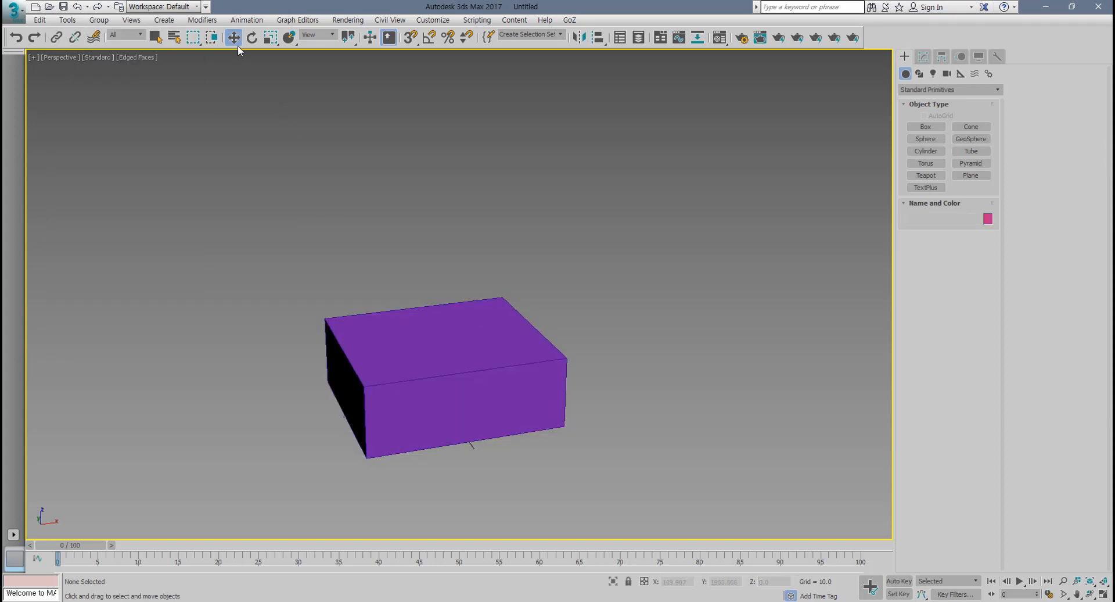
click(413, 403)
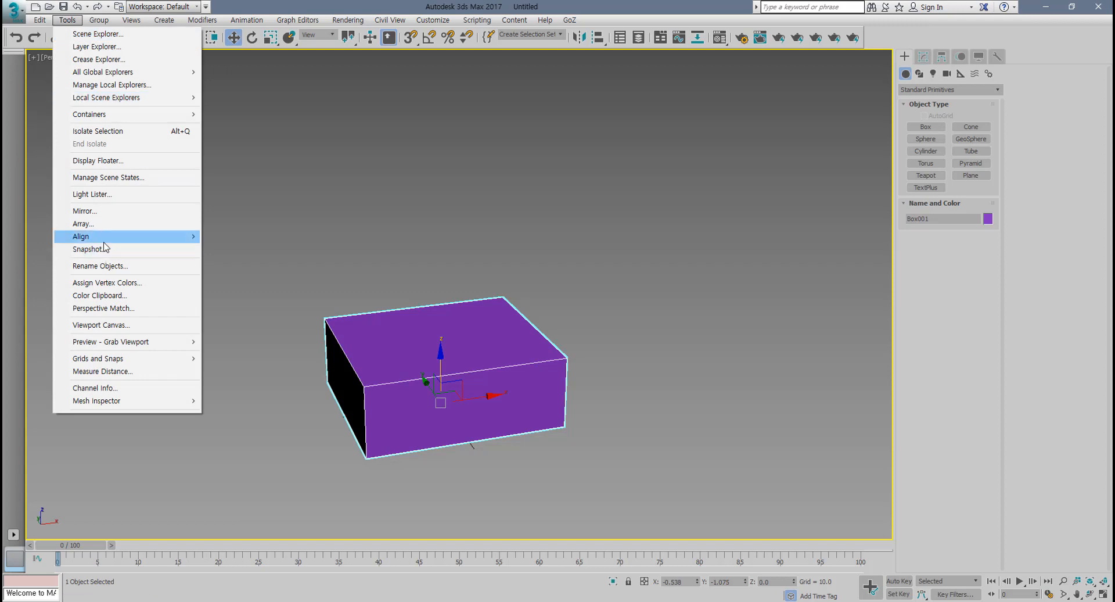
click(114, 224)
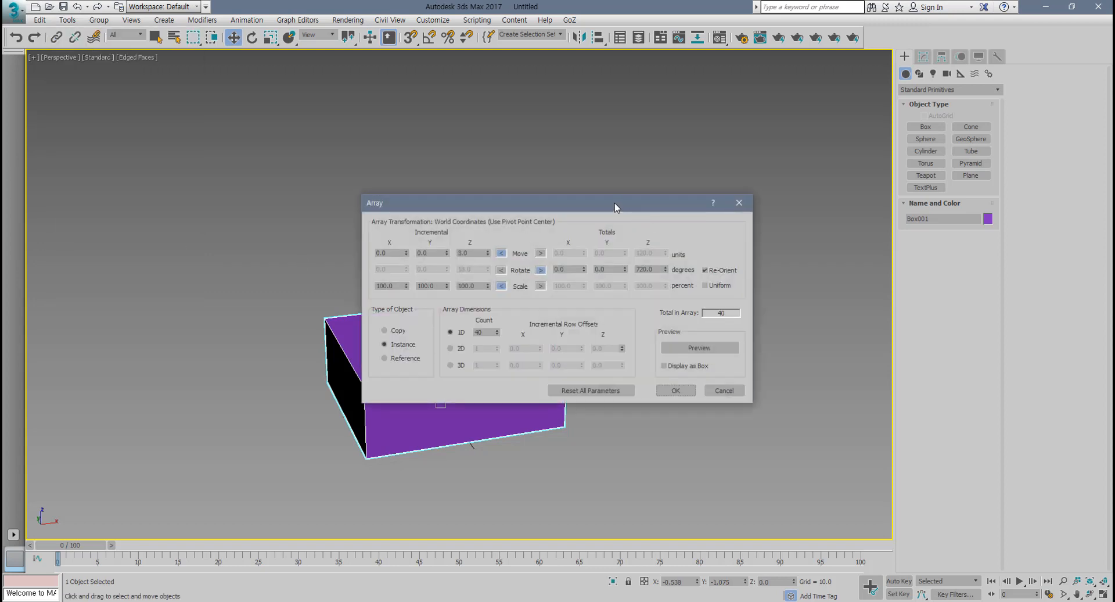
drag(615, 207, 618, 83)
click(594, 266)
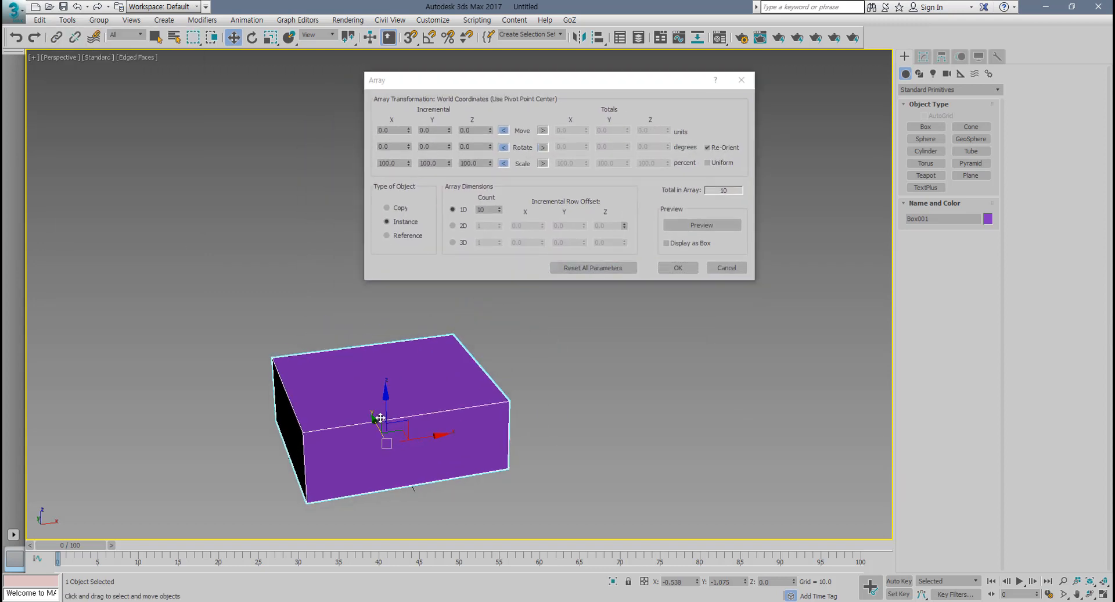
Set the array's incremental Z move to 50 with a count of 10, and preview the stacked boxes.
alt+middle_drag(381, 419, 381, 429)
drag(480, 132, 437, 135)
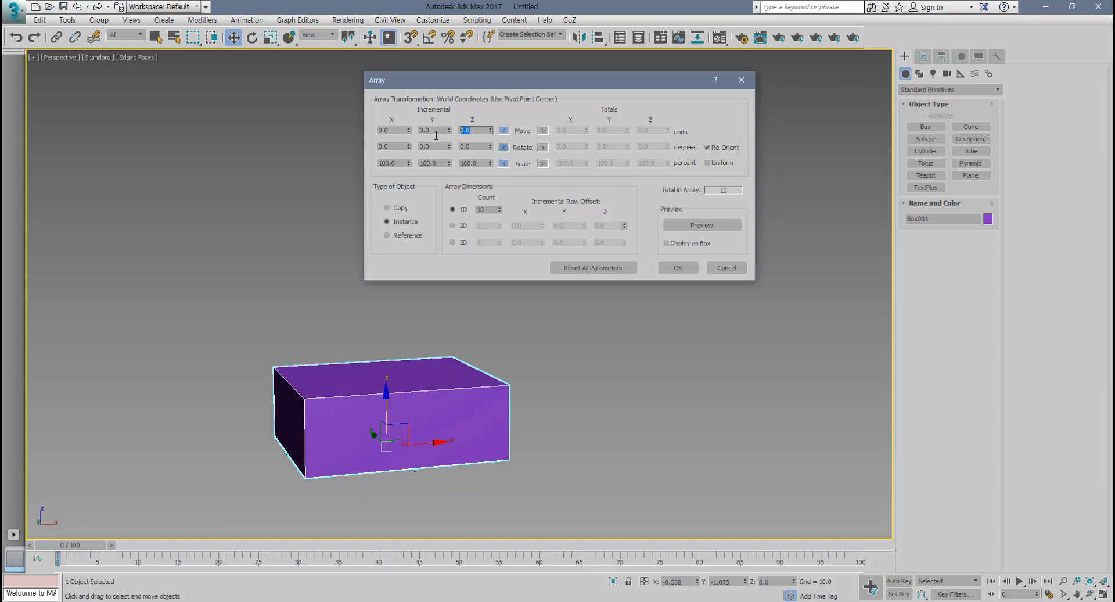
key(Return)
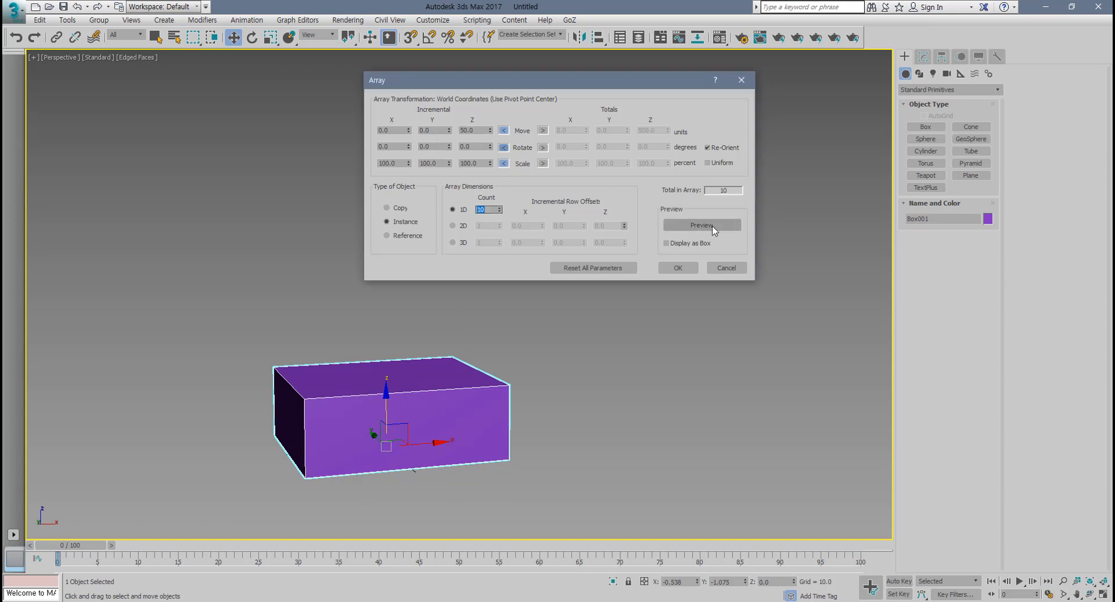
click(726, 227)
alt+middle_drag(432, 349, 295, 396)
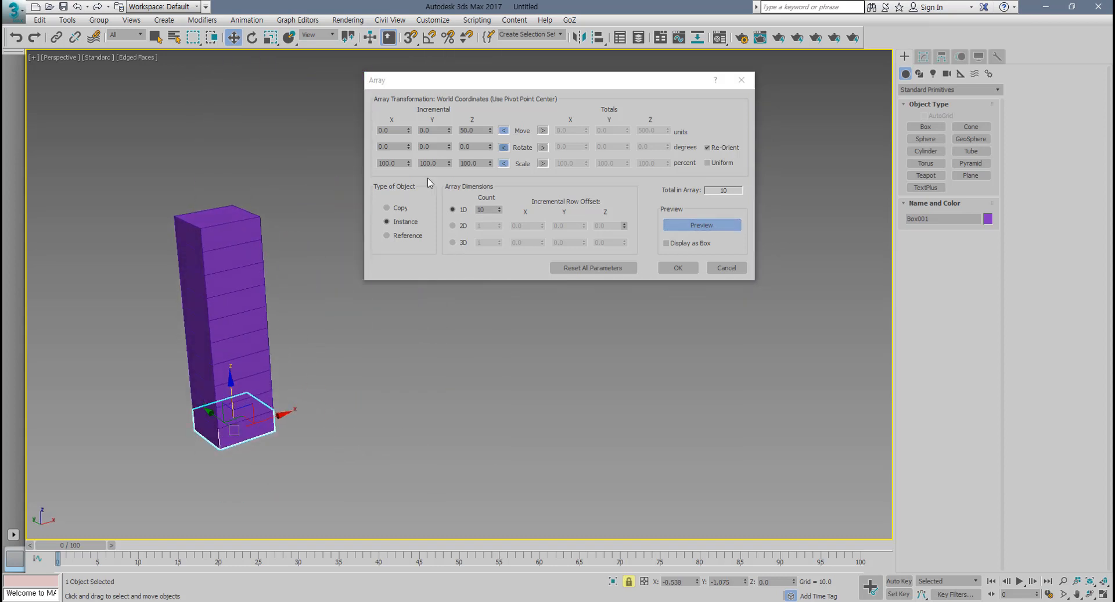
Set the array's incremental scale to 80 percent in X and Y to taper the stack.
click(398, 164)
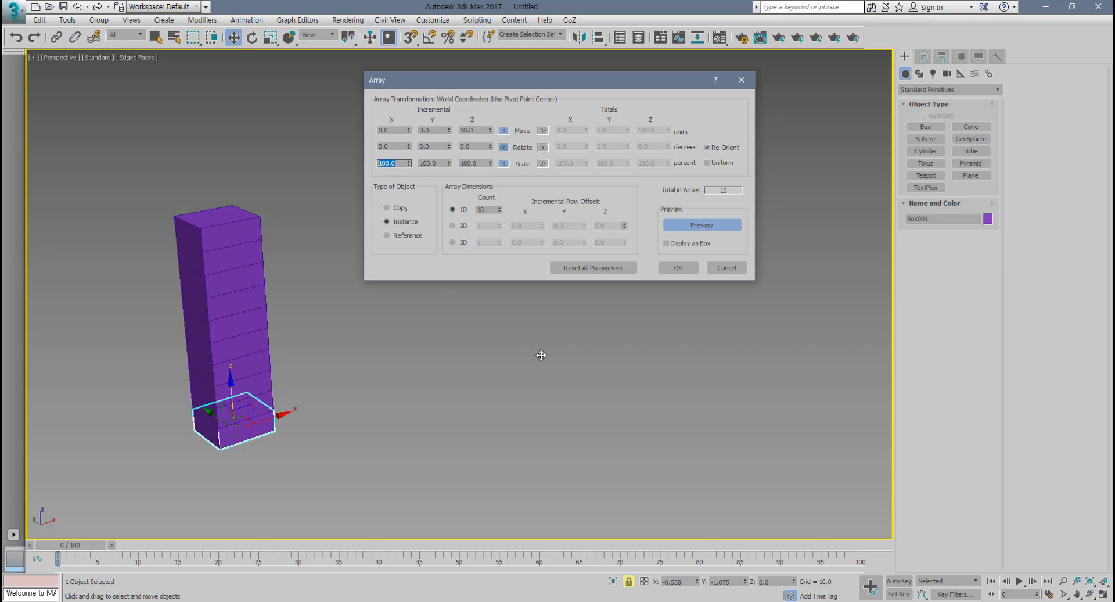
text(80)
key(Tab)
text(80)
key(Return)
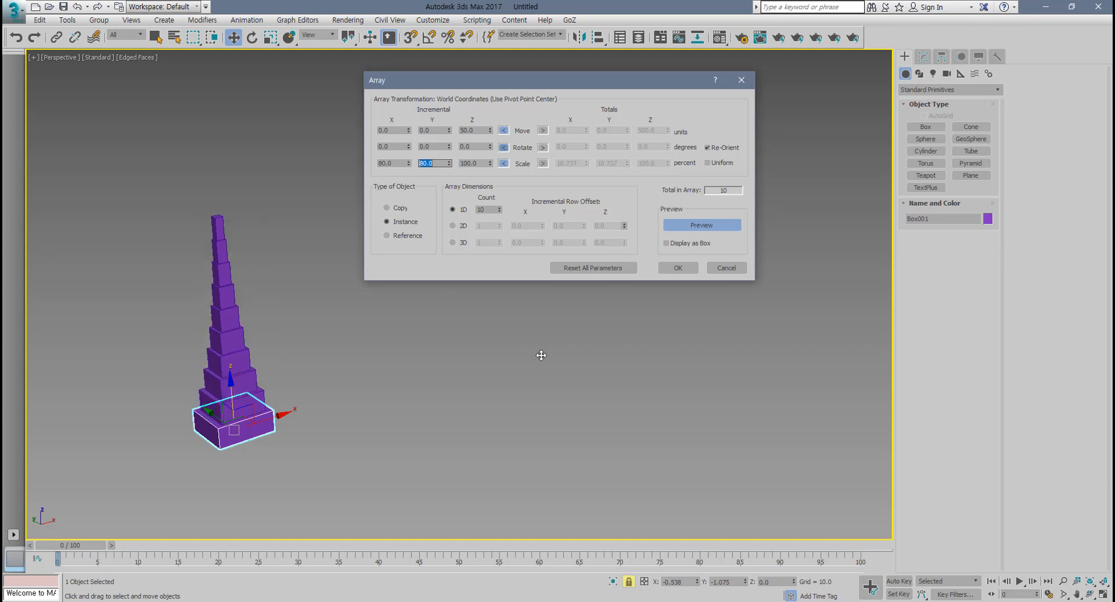
Apply the tapered array of ten box instances and deselect the tower.
alt+middle_drag(308, 404, 319, 402)
middle_drag(250, 406, 281, 401)
scroll(348, 361, up, 3)
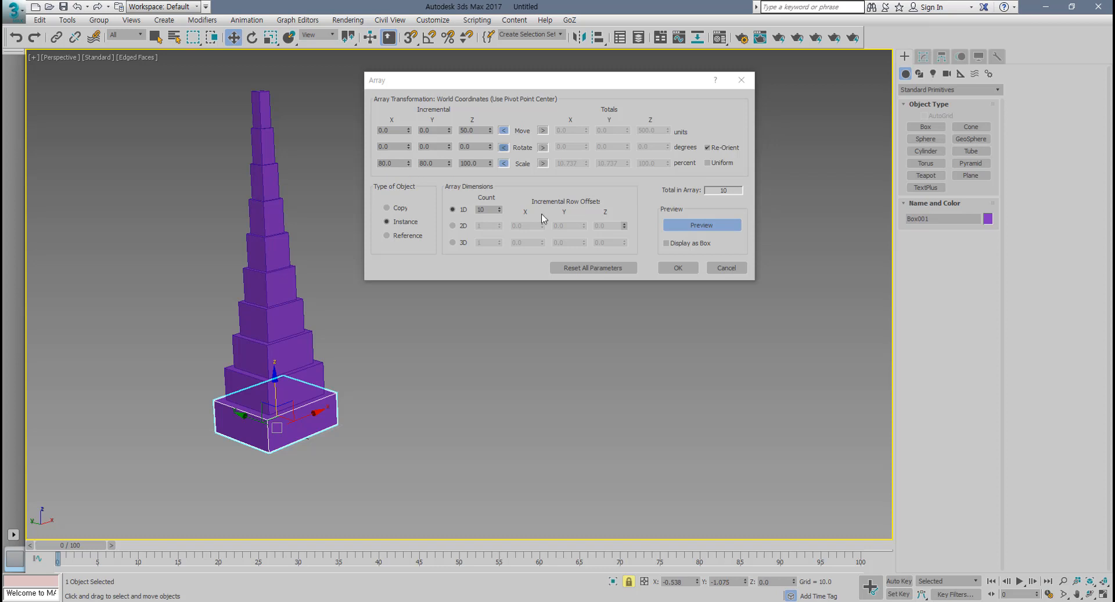
click(678, 268)
click(346, 366)
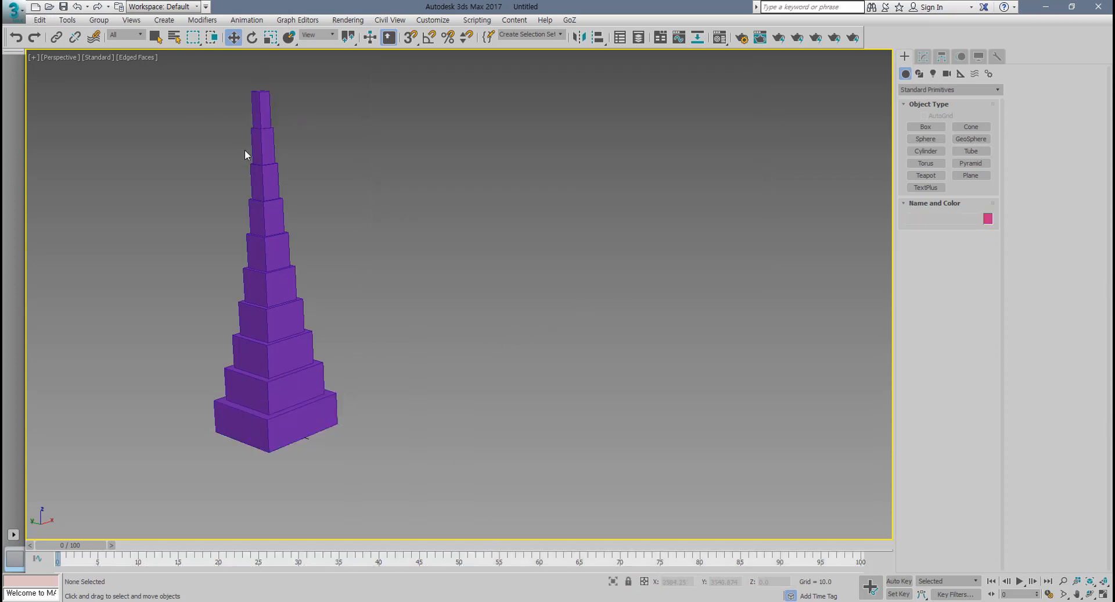
Delete all the tower boxes, return to the four-viewport layout, and reset the Perspective view's framing.
drag(357, 136, 112, 526)
alt+middle_drag(112, 526, 387, 406)
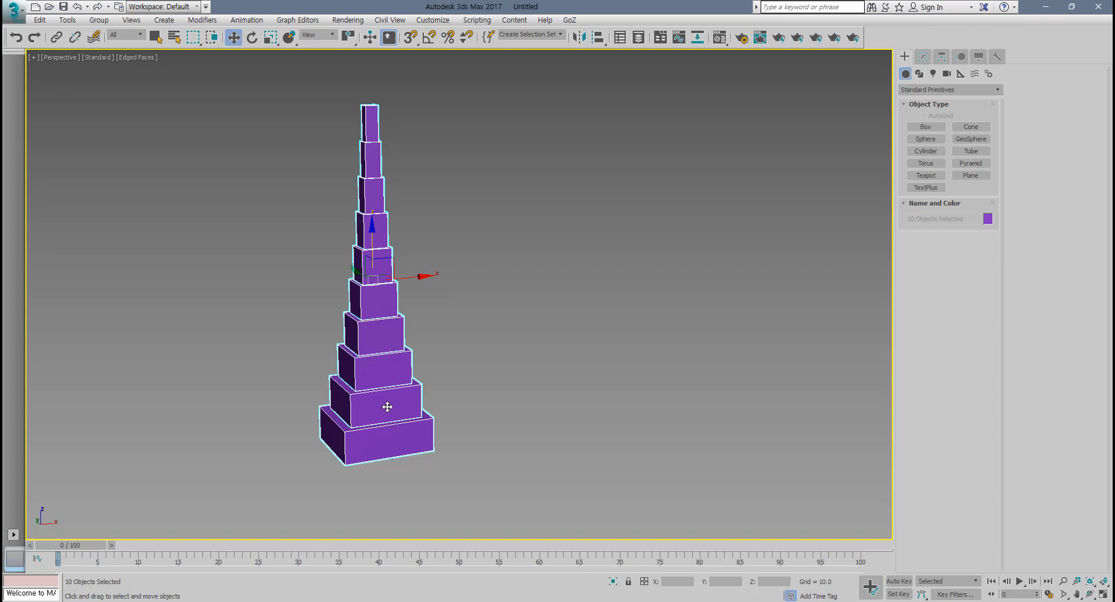
key(Delete)
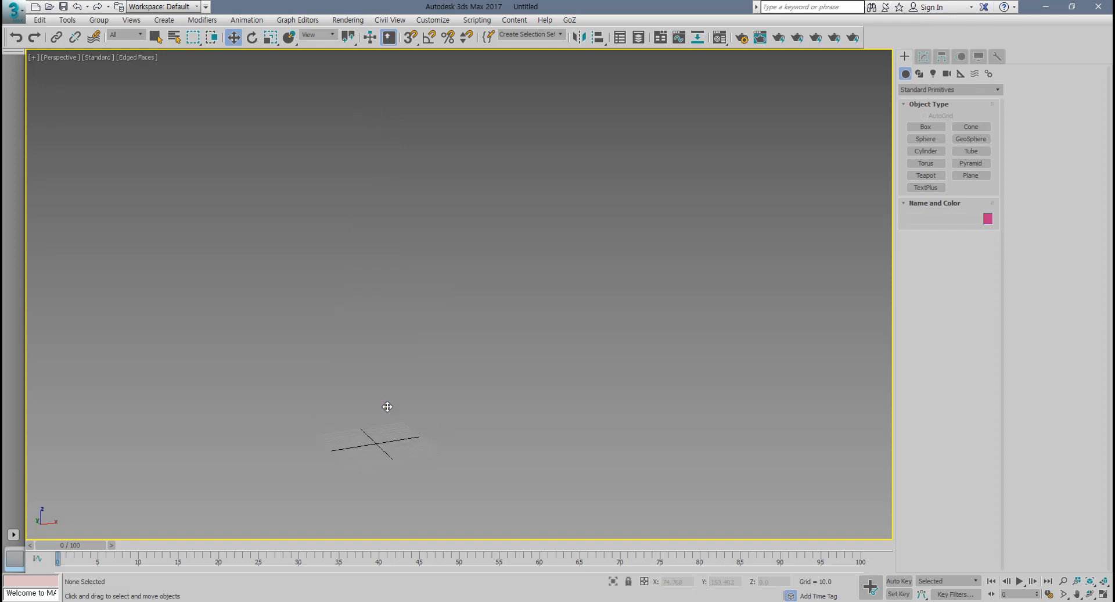
key(alt+w)
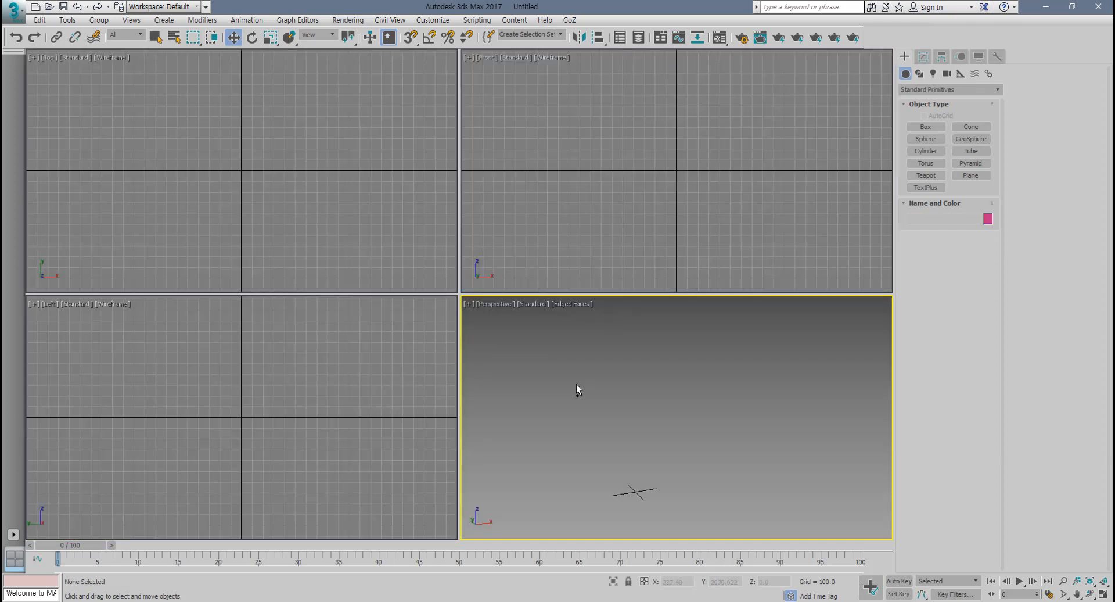
key(z)
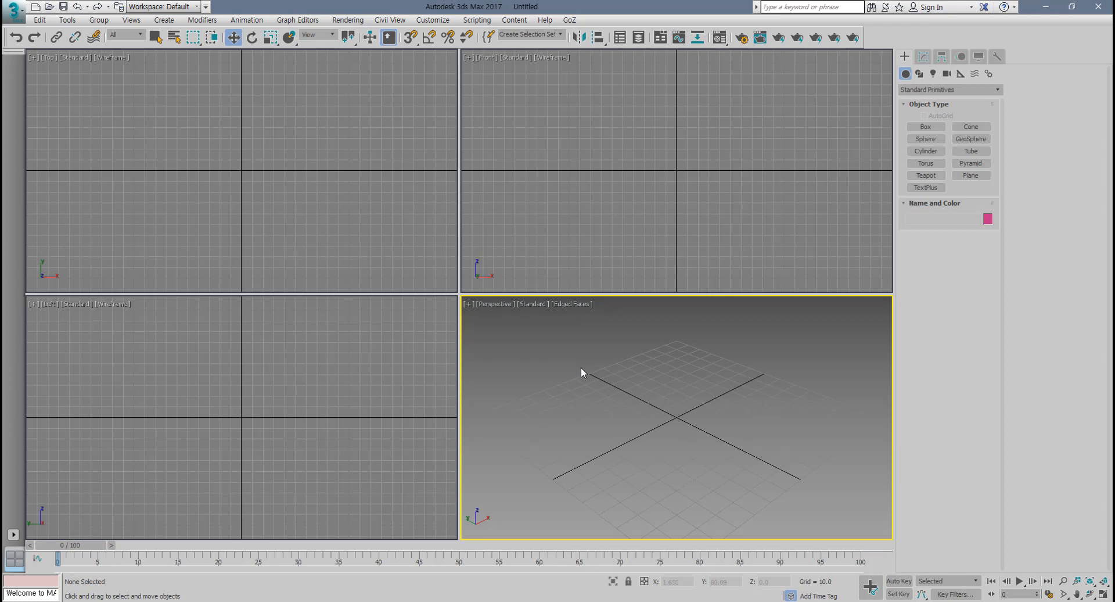
Create a cylinder at the origin in the Top view, about 15.9 in radius and 133.9 high, and maximize the Perspective view.
click(926, 151)
drag(239, 170, 246, 186)
click(276, 38)
middle_drag(614, 316, 456, 378)
scroll(590, 369, down, 5)
key(alt+w)
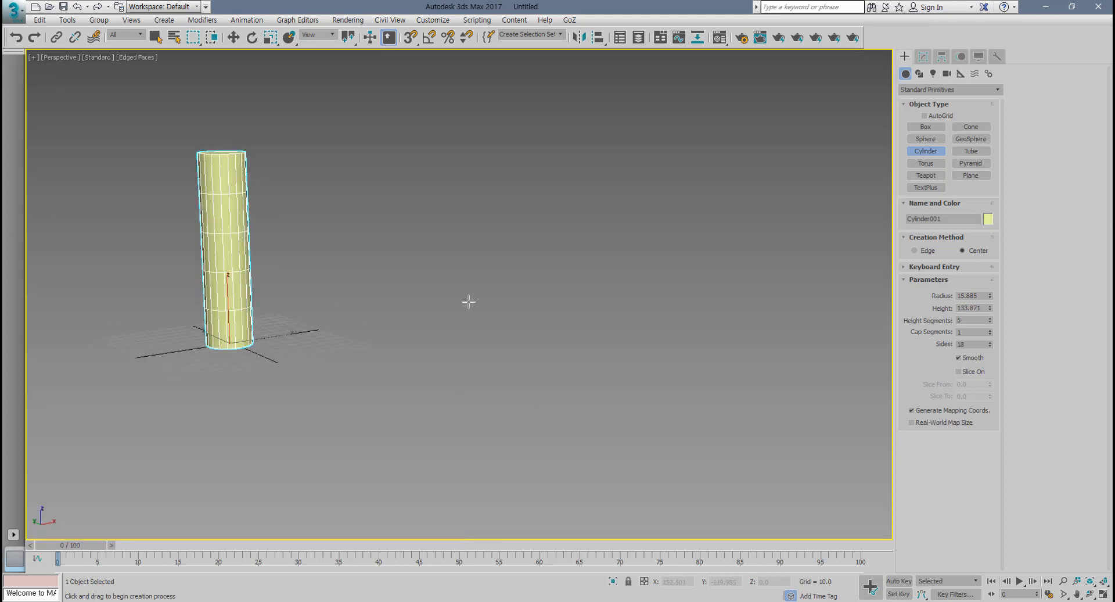
Increase the cylinder's height to about 219.5.
middle_drag(446, 394, 510, 434)
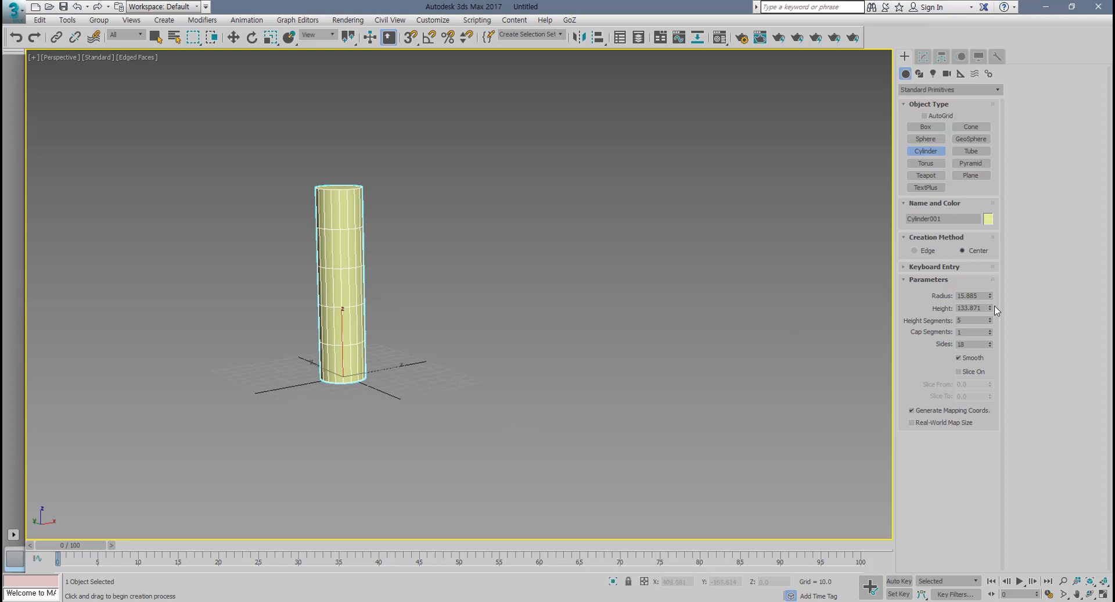
drag(989, 308, 987, 268)
middle_drag(560, 326, 597, 403)
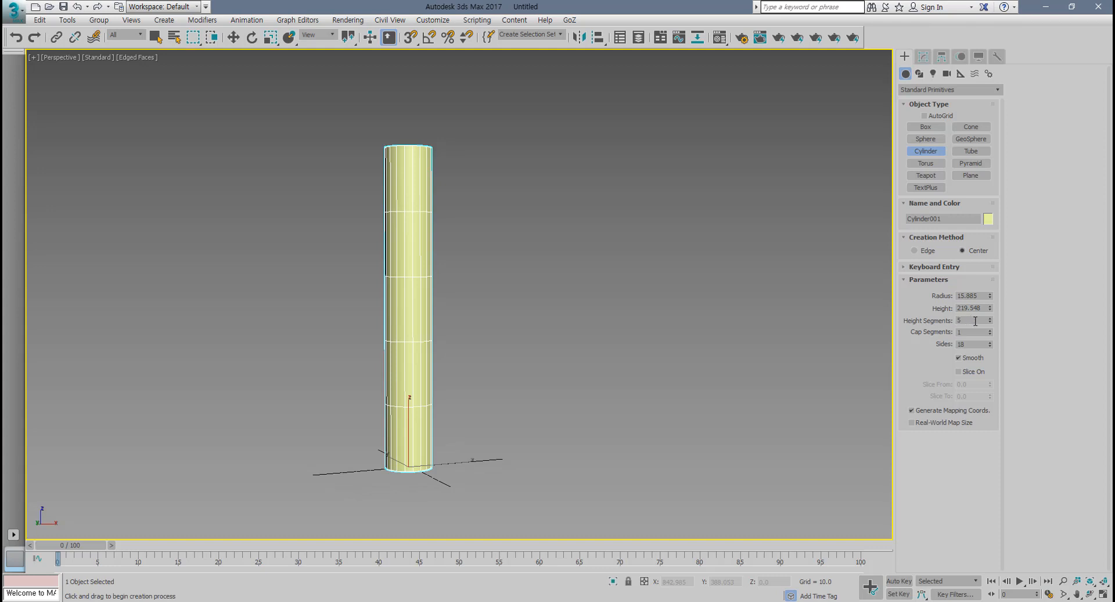
alt+middle_drag(374, 426, 379, 422)
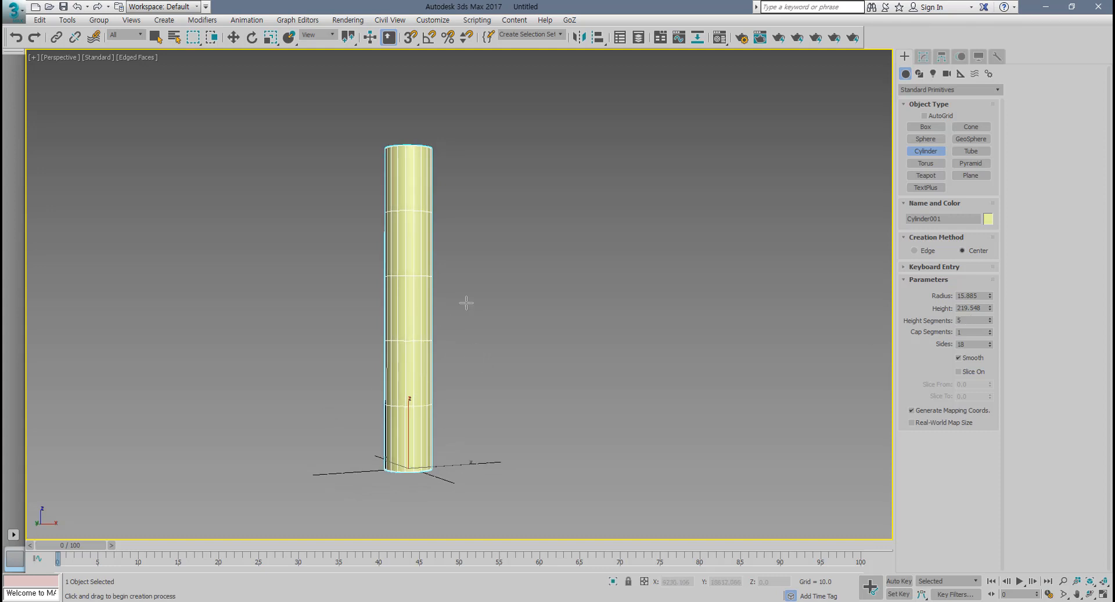
Increase the cylinder's height segments to 12.
click(989, 318)
click(989, 319)
click(989, 319)
click(989, 319)
click(989, 319)
click(989, 319)
click(989, 318)
click(990, 319)
click(990, 322)
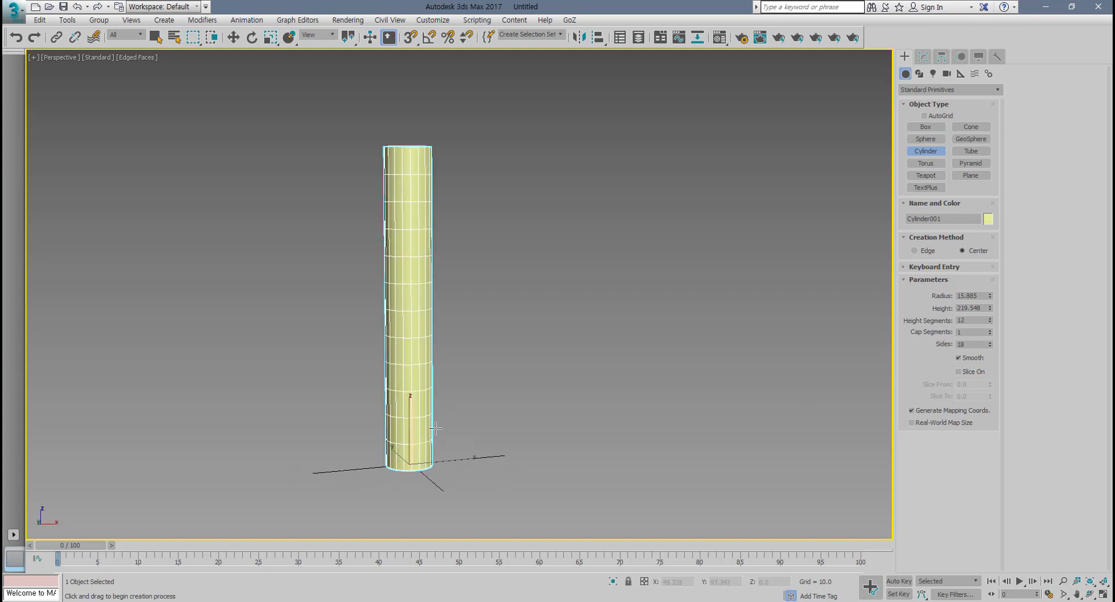
mouse_move(421, 418)
alt+middle_down()
mouse_move(414, 380)
mouse_move(430, 482)
mouse_move(428, 428)
alt+middle_up()
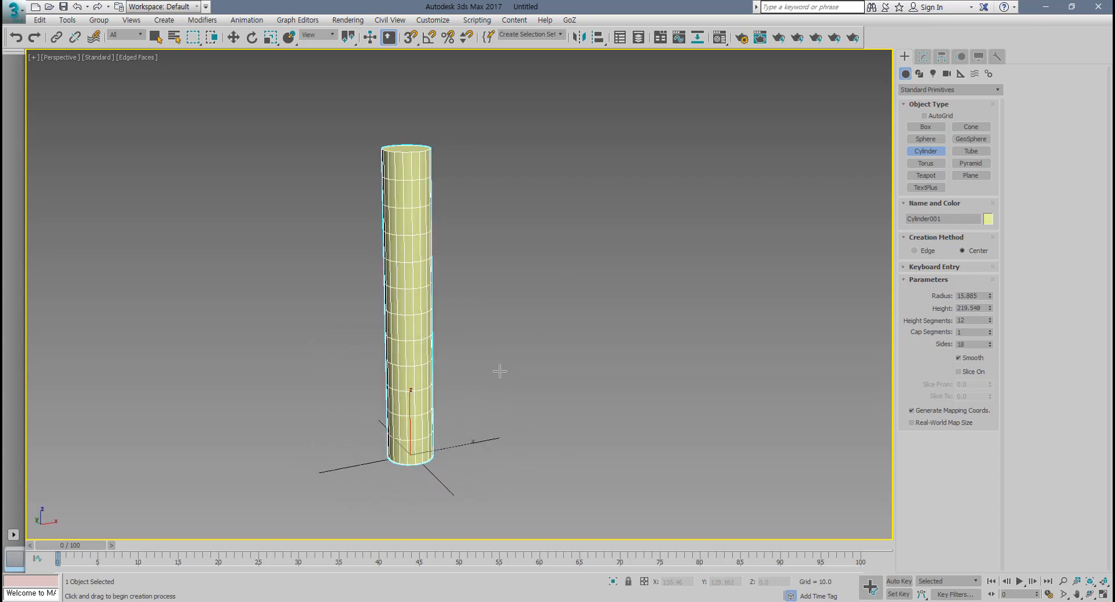
middle_drag(498, 368, 517, 378)
Reduce the cylinder's radius to about 13.5 and its height to about 162.5 in its modify parameters.
click(923, 58)
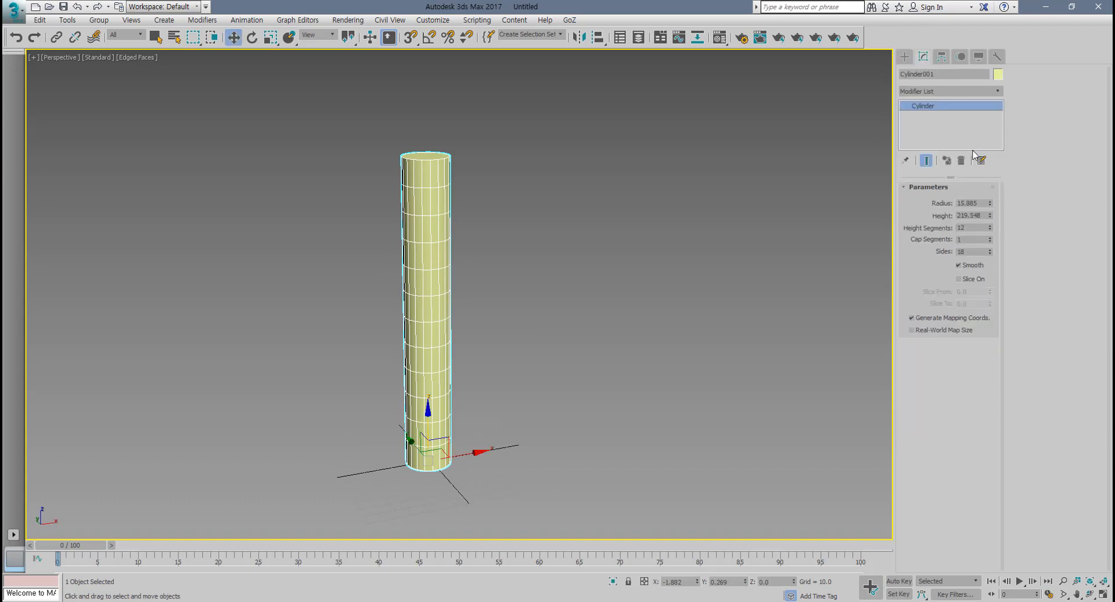
drag(990, 203, 990, 226)
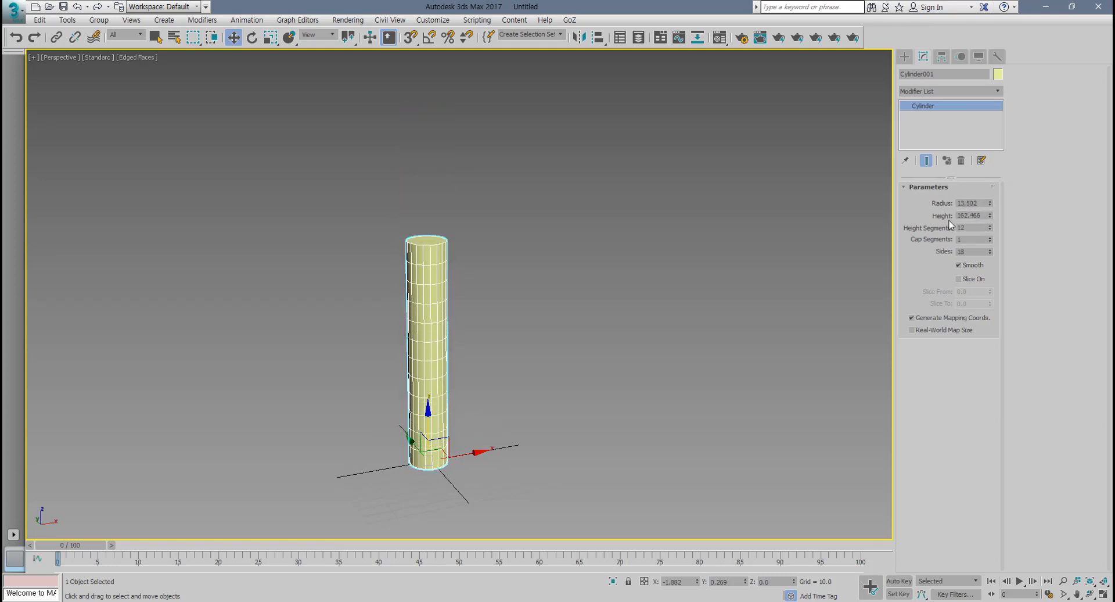
middle_drag(444, 262, 335, 325)
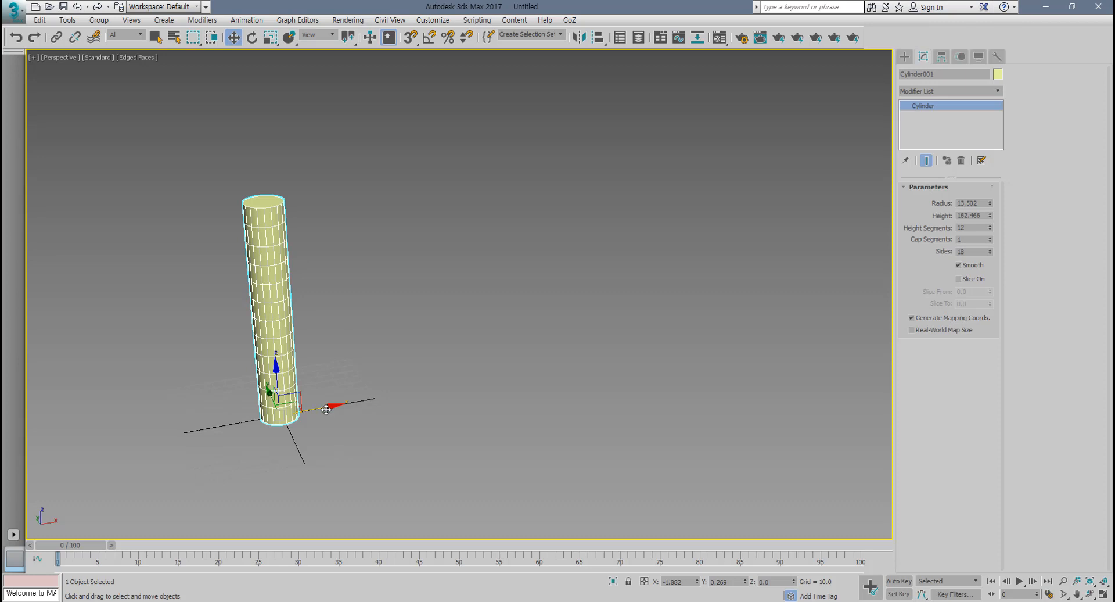
Clone the cylinder as a copy along the X axis to about X 56 and rename it dxfsdf.
shift+drag(326, 410, 402, 397)
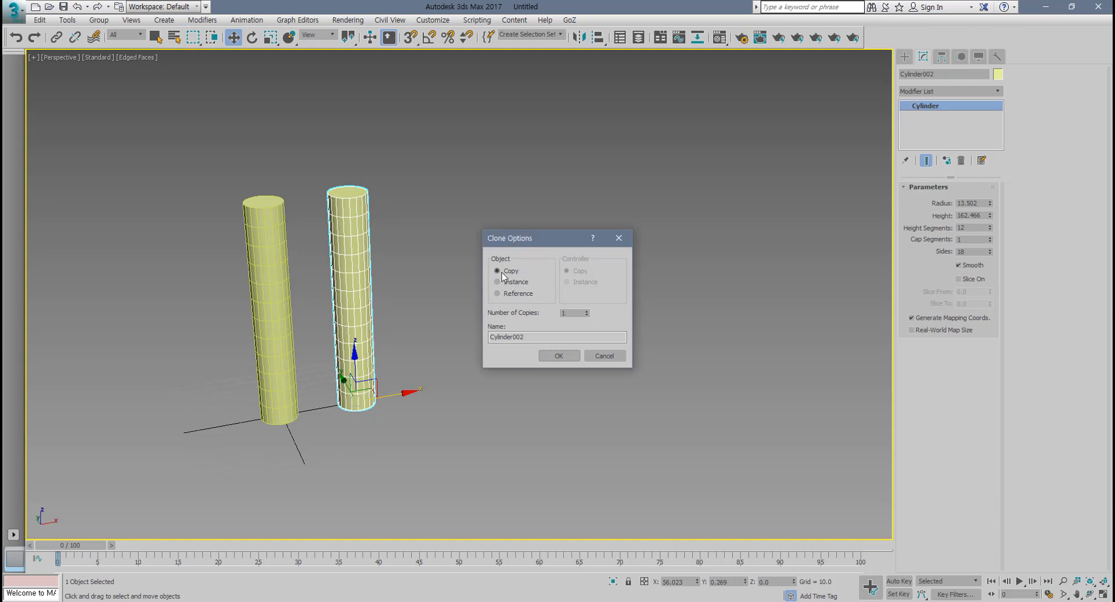
click(559, 355)
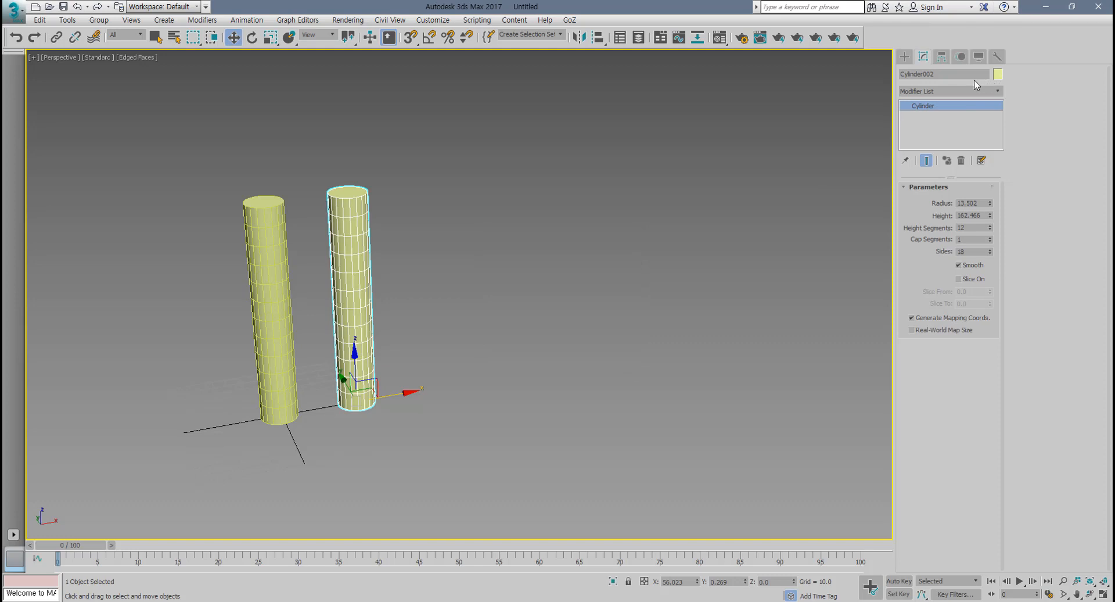
click(938, 75)
text(dxfsdf)
key(Return)
Change the copied cylinder's object colour to blue.
click(997, 76)
click(998, 76)
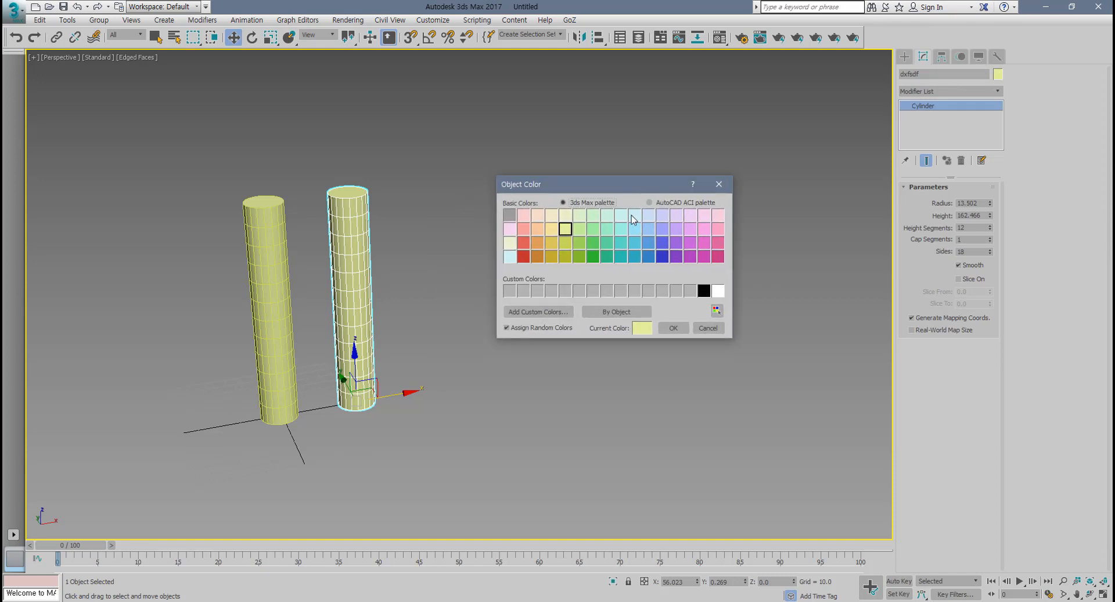
click(648, 242)
click(674, 329)
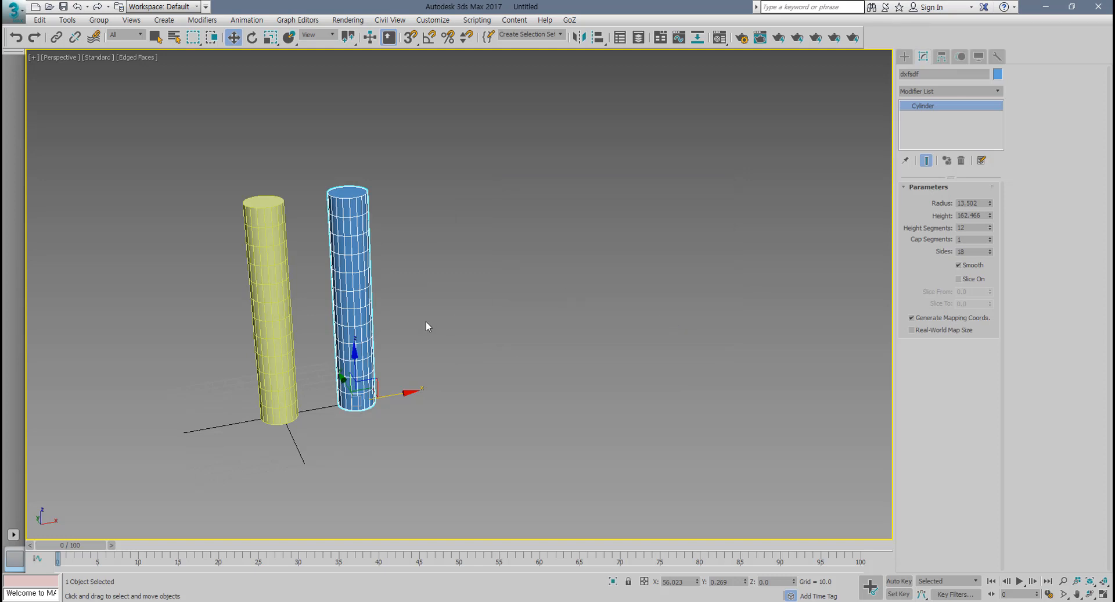
Move the blue cylinder along the X axis to about X 69.3, farther from the yellow cylinder.
click(406, 323)
click(353, 316)
scroll(335, 291, up, 3)
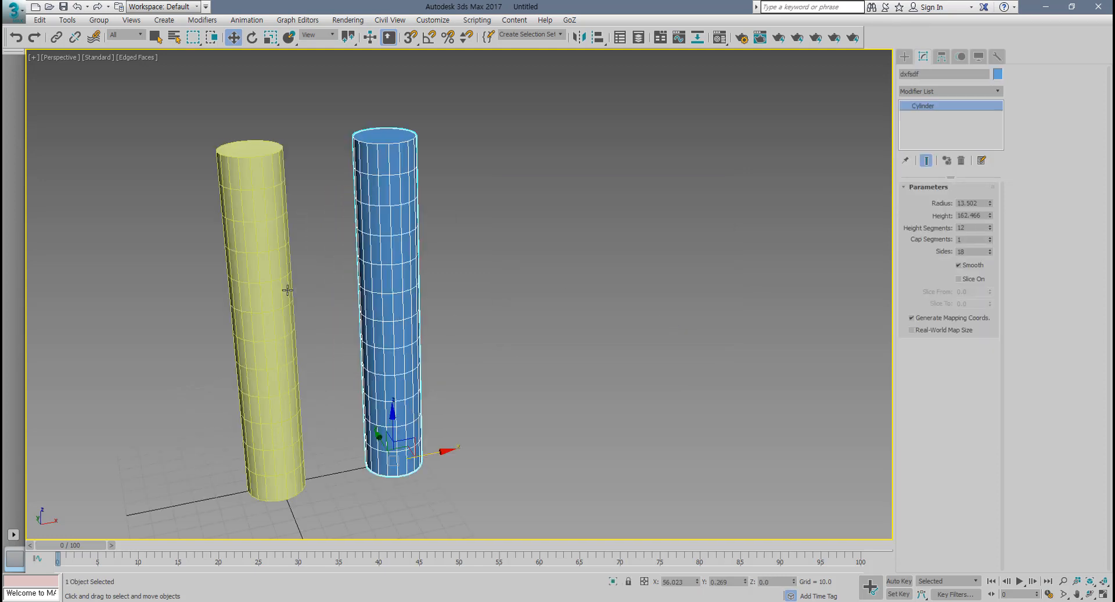
click(291, 306)
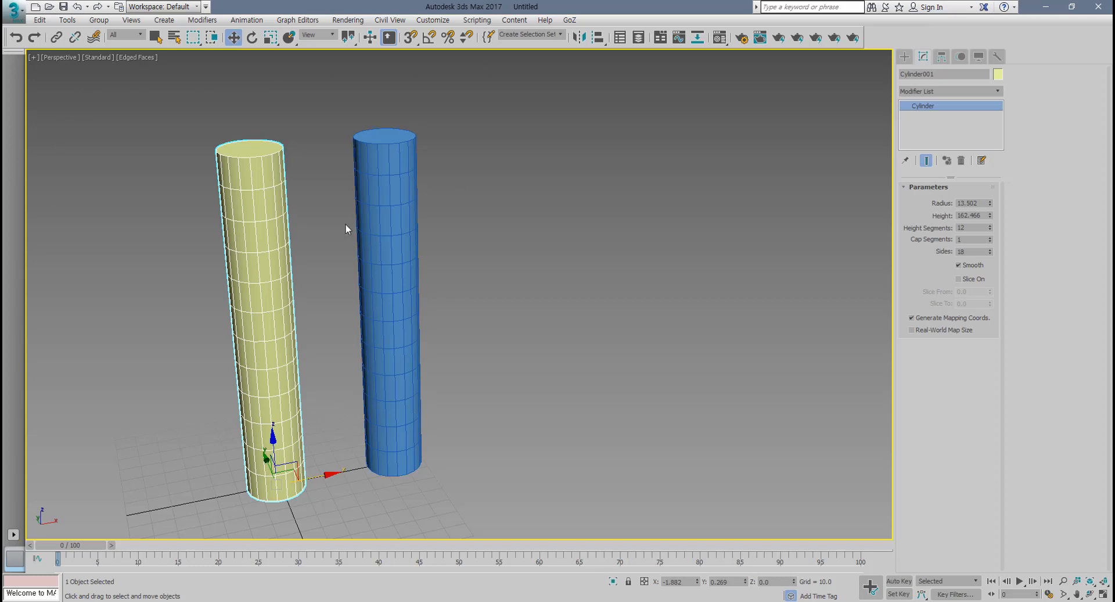
click(396, 229)
click(257, 237)
click(412, 236)
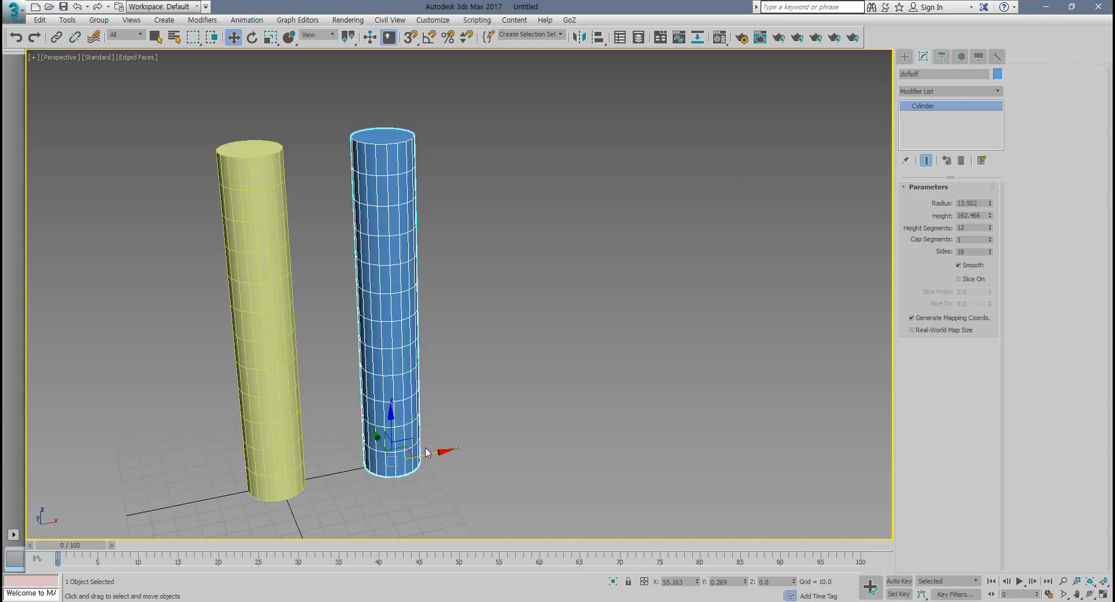
drag(434, 449, 464, 440)
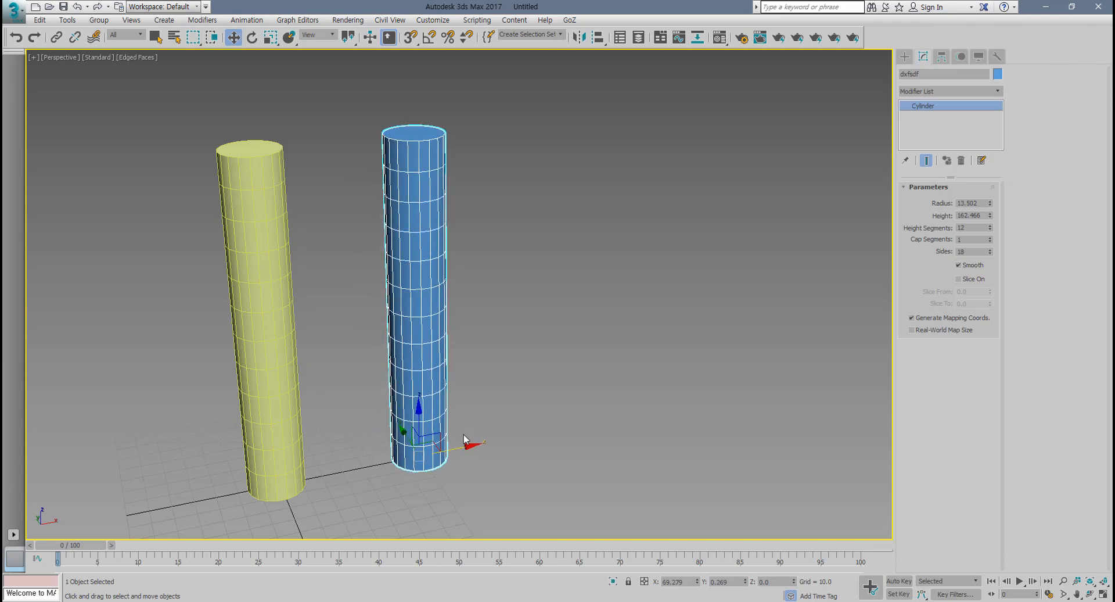
middle_drag(559, 261, 617, 259)
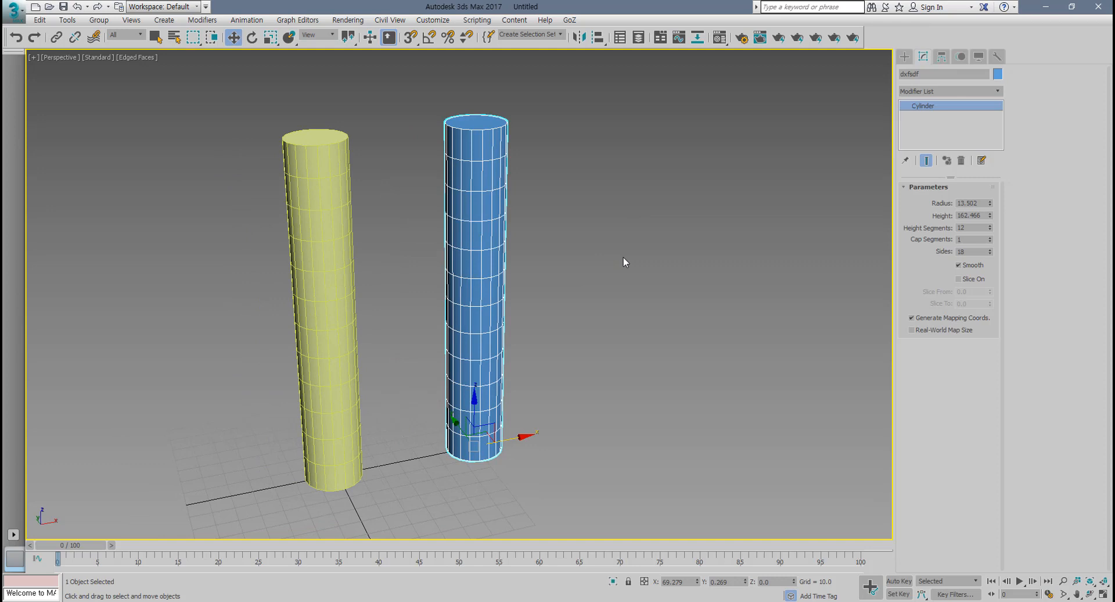
Bring up the Material Editor beside the cylinders and assign the 01 - Default material to the blue cylinder.
key(m)
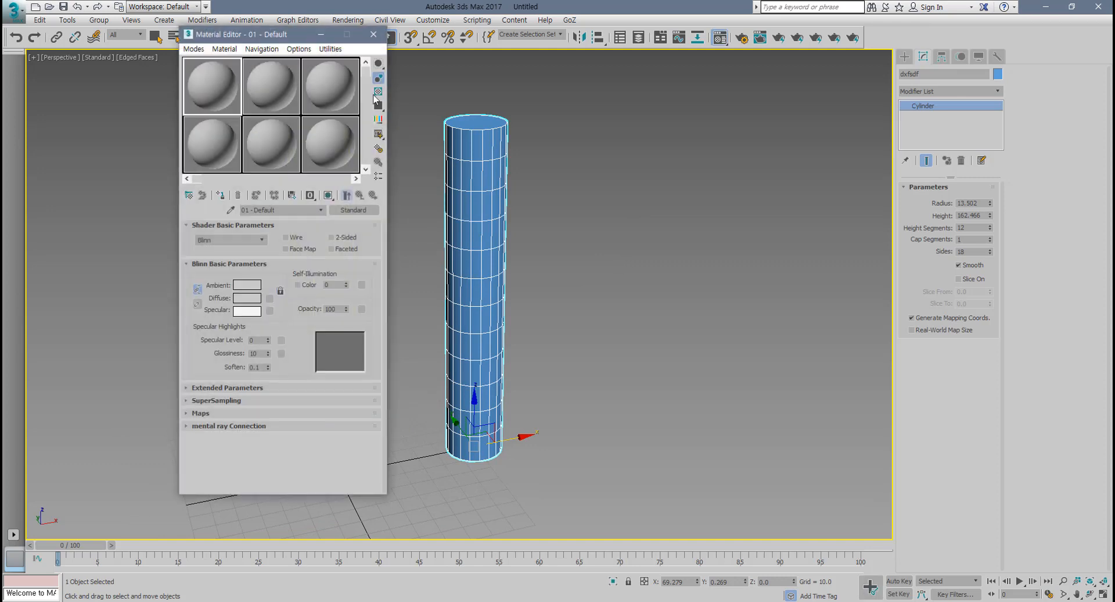
drag(295, 37, 188, 55)
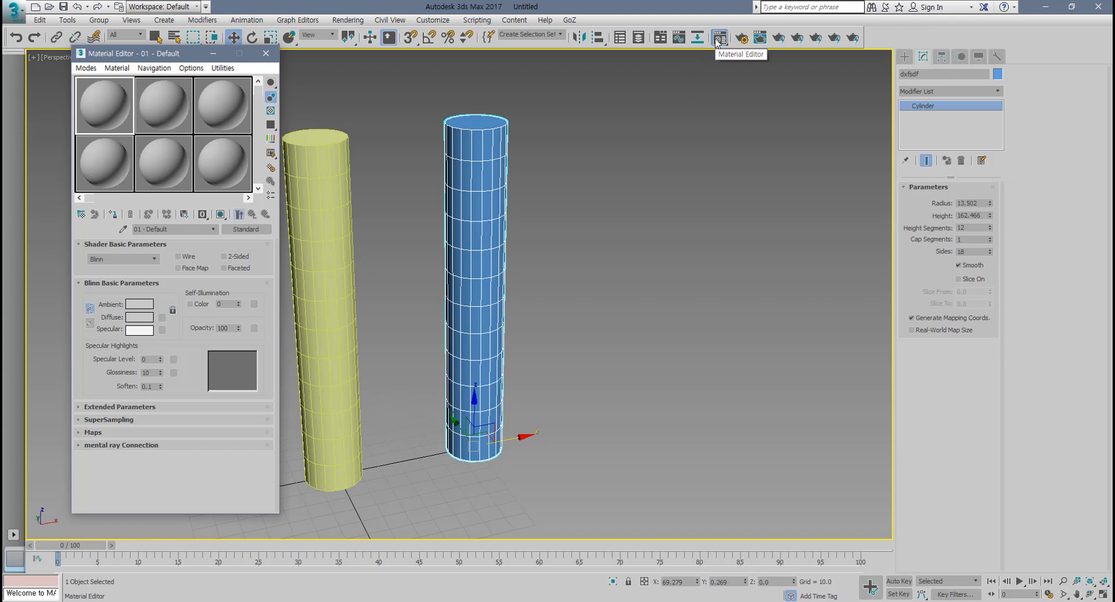
drag(720, 43, 719, 58)
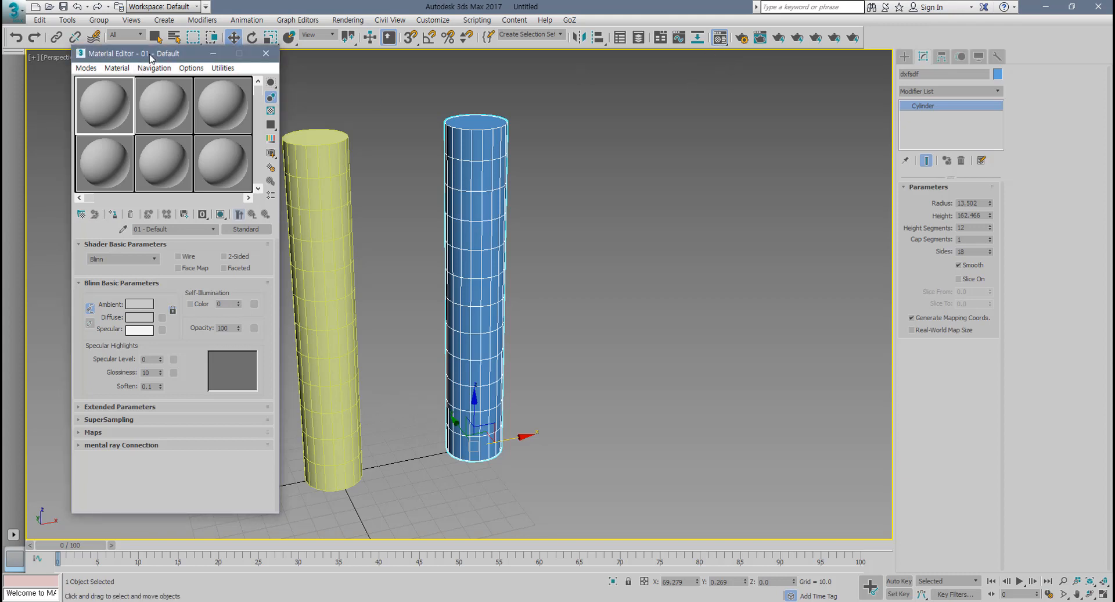
drag(150, 58, 101, 66)
click(65, 223)
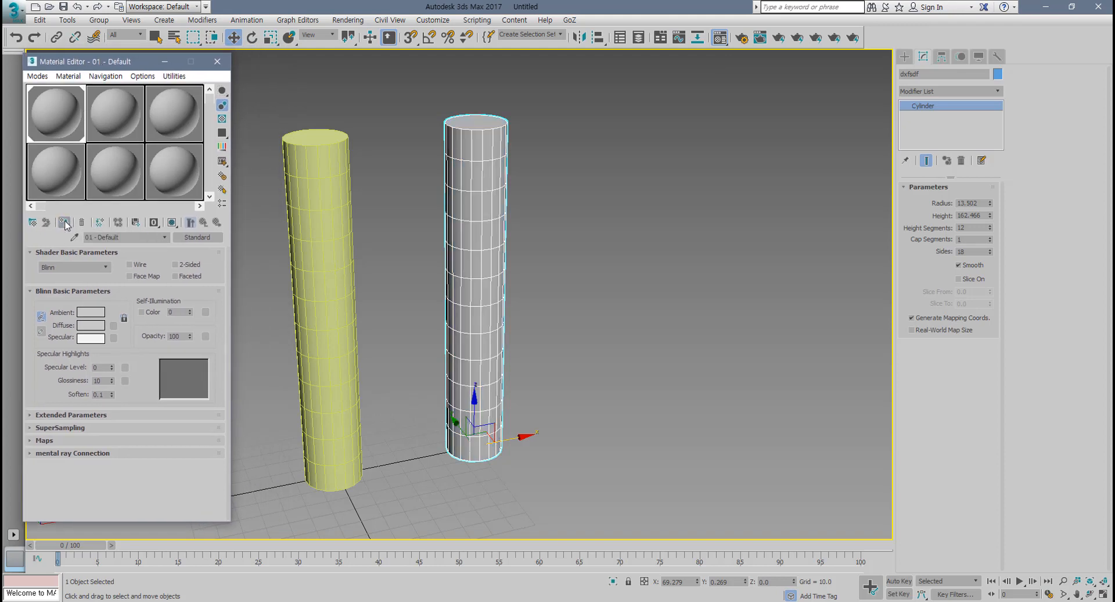
Set the assigned material's diffuse colour to pure red (255, 0, 0) and close the Material Editor.
click(91, 327)
mouse_move(253, 134)
mouse_down()
mouse_move(295, 76)
mouse_move(239, 75)
mouse_up()
drag(344, 128, 345, 76)
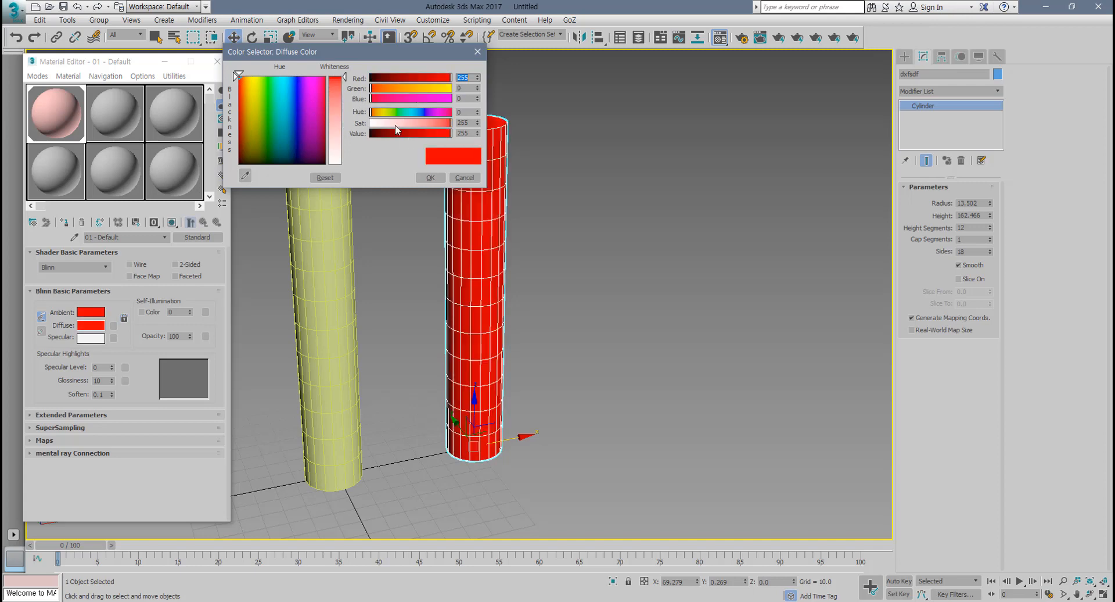
click(431, 180)
middle_drag(463, 190, 519, 186)
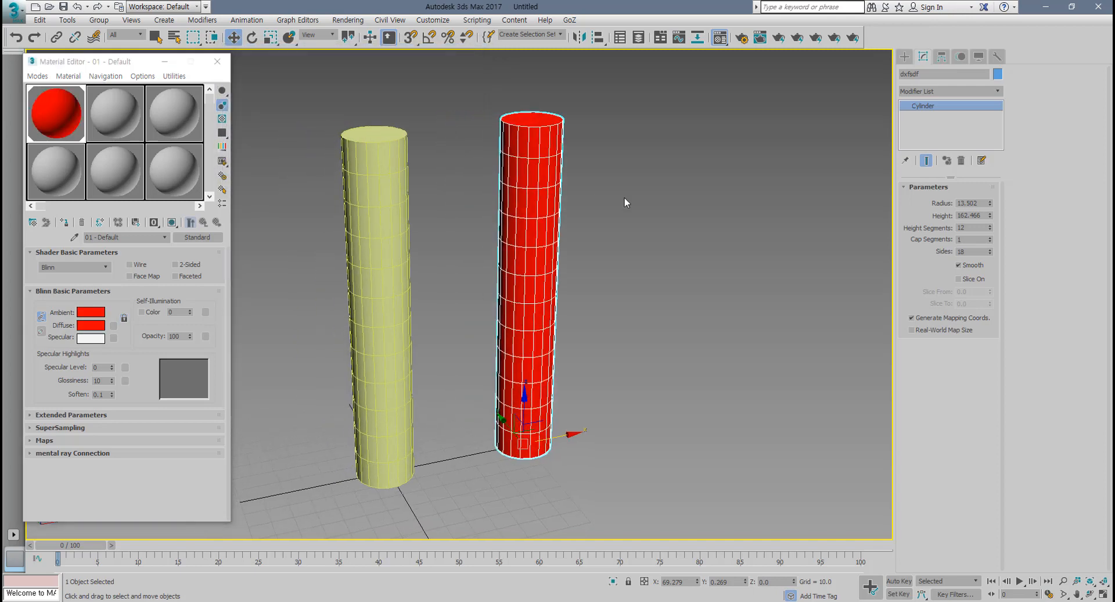
click(625, 197)
click(539, 210)
click(634, 225)
click(536, 215)
click(218, 62)
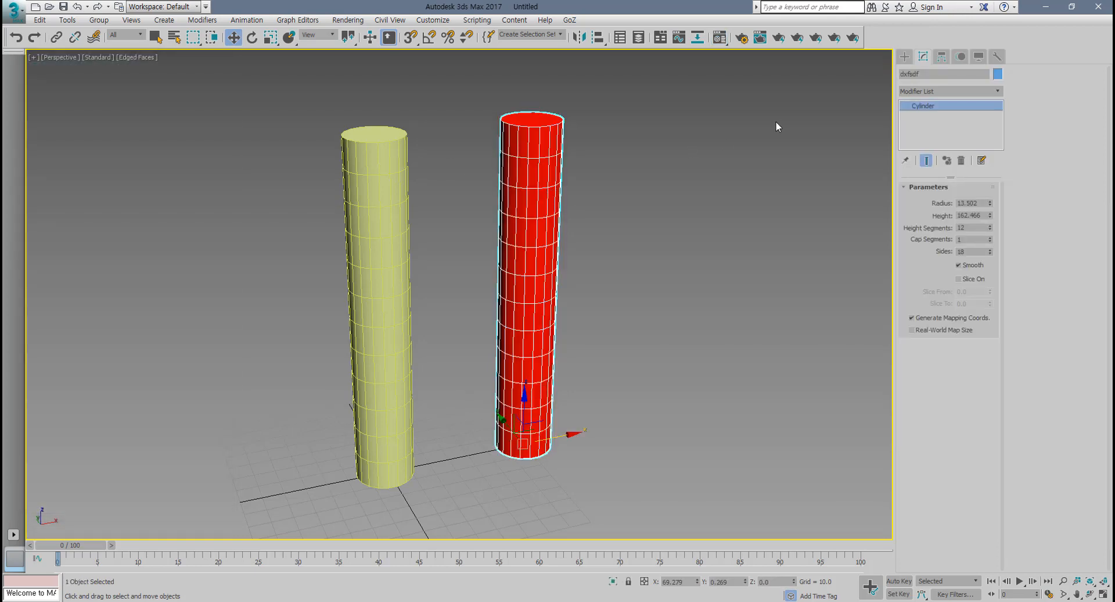
Compare the cylinders in wireframe and shaded display to examine how object colour and material colour are shown.
middle_drag(467, 229, 457, 231)
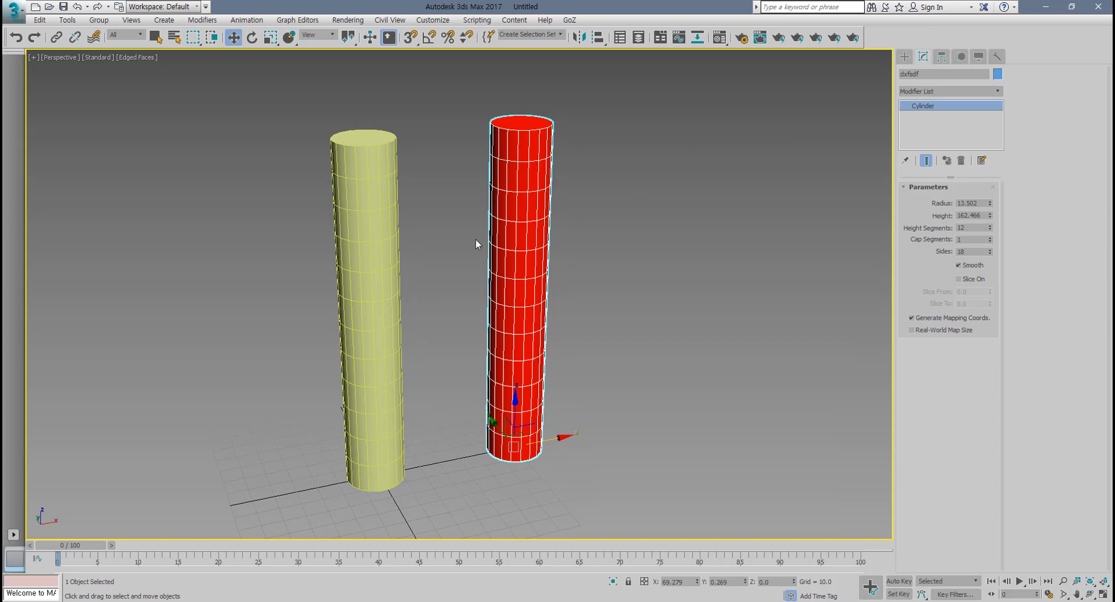
key(F3)
click(612, 252)
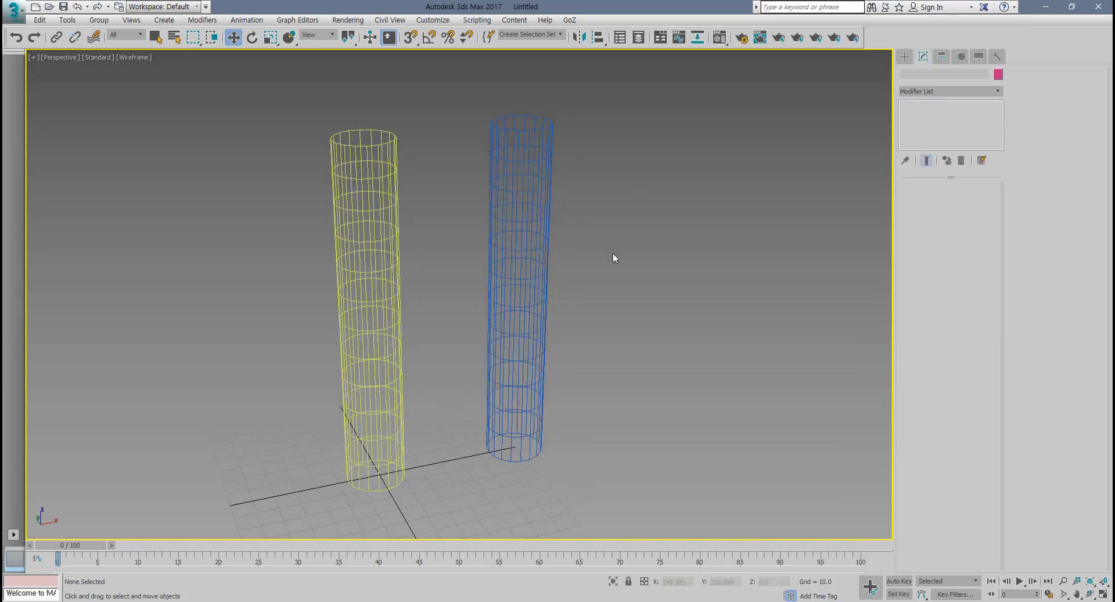
key(F3)
key(F3)
key(F3)
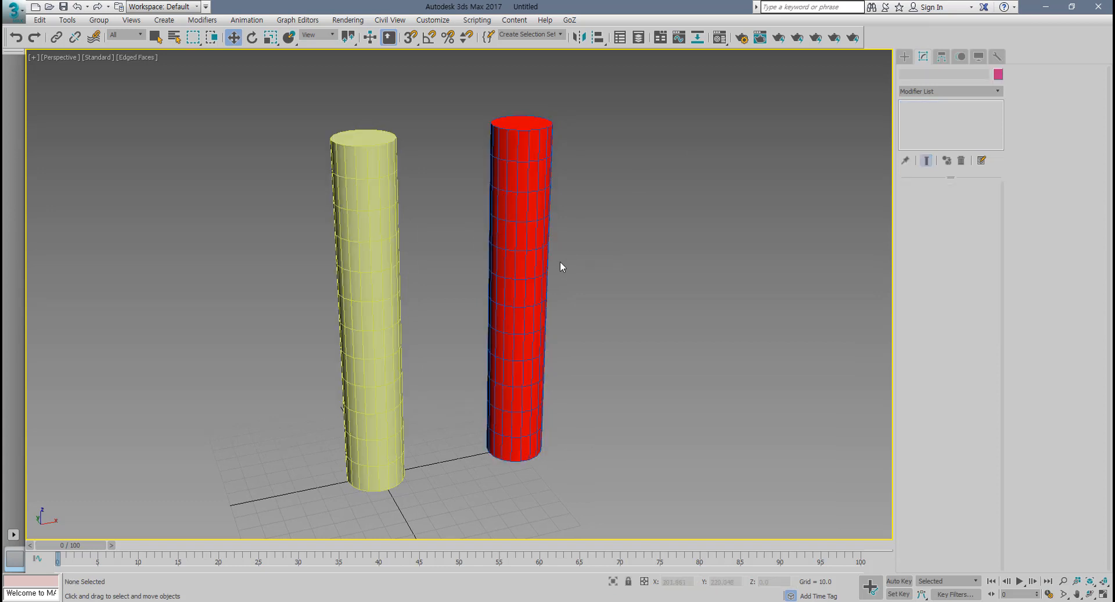
scroll(550, 258, up, 5)
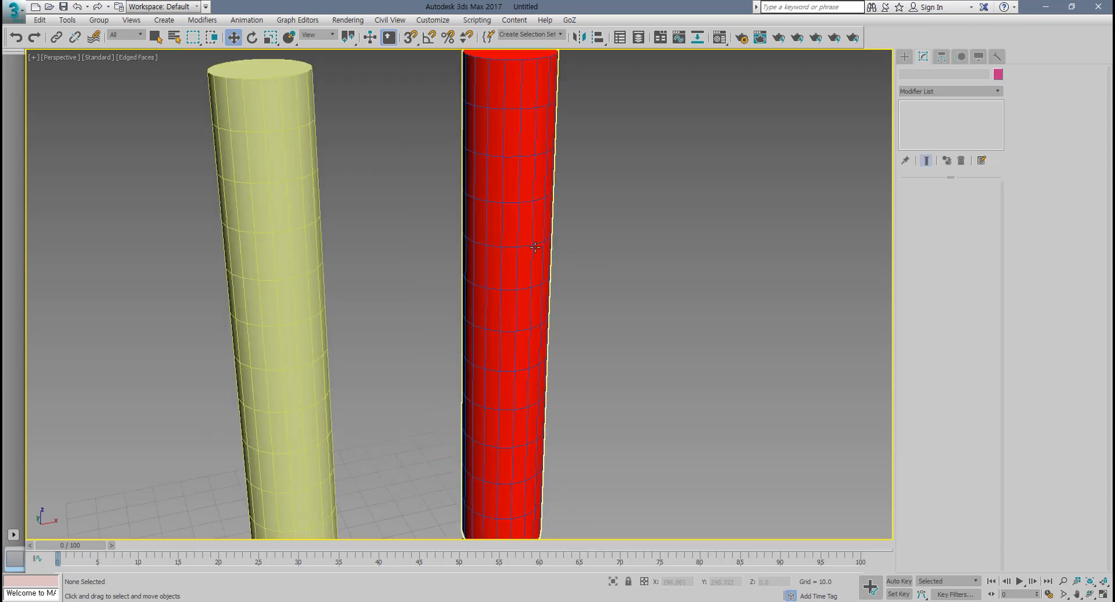
scroll(517, 248, down, 5)
Change the red cylinder's object colour to black and inspect its edges unselected.
click(522, 244)
scroll(539, 238, up, 3)
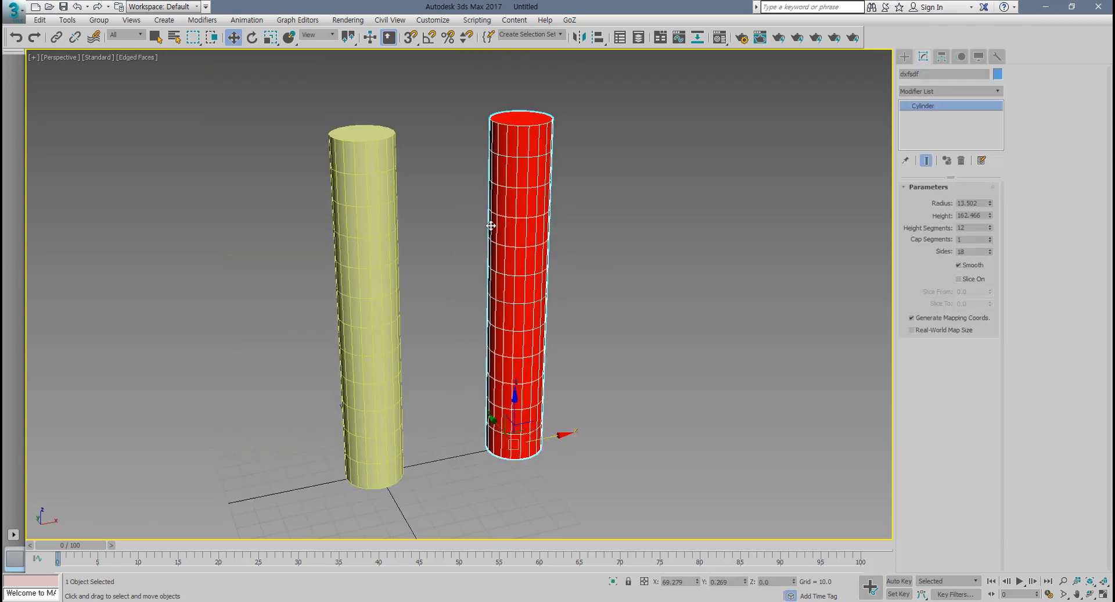
click(998, 74)
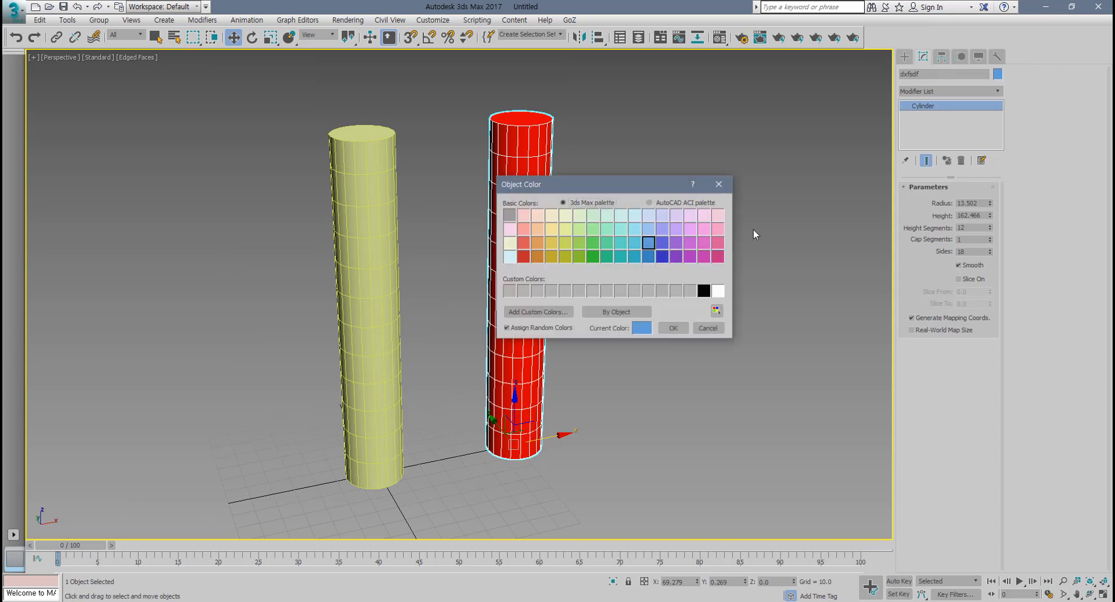
click(703, 291)
click(671, 328)
click(660, 341)
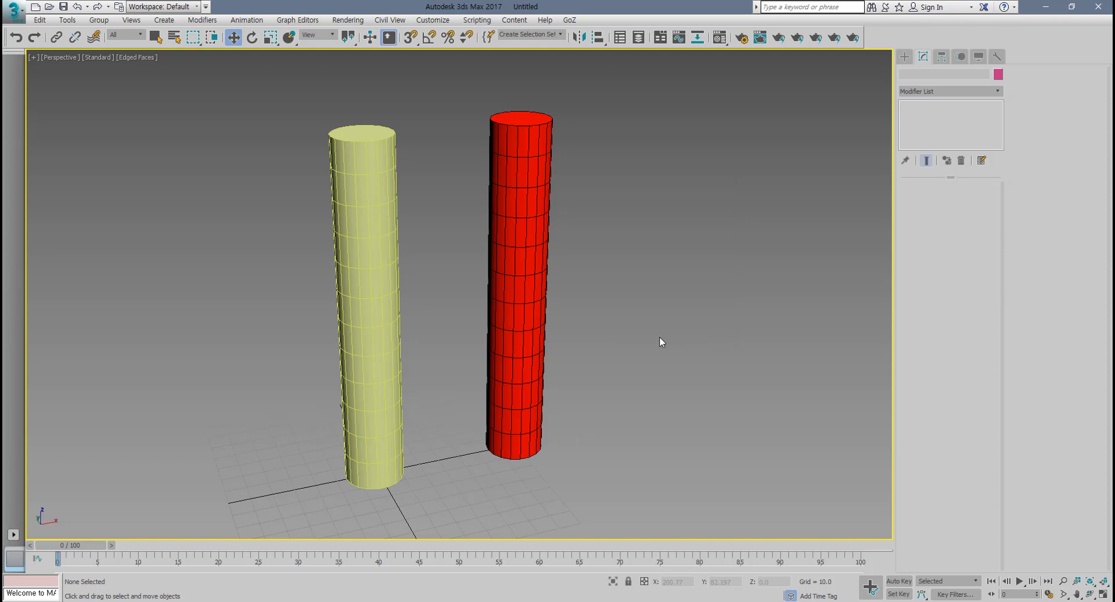
scroll(381, 315, up, 5)
scroll(294, 323, down, 5)
Delete the red cylinder.
click(368, 325)
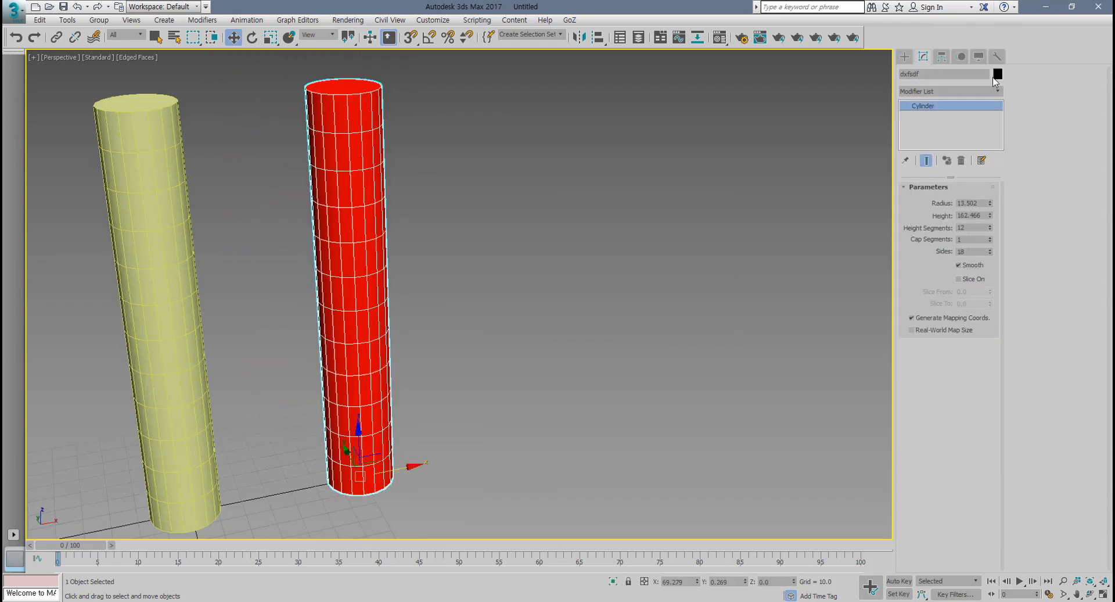
middle_drag(406, 191, 470, 203)
key(Delete)
Clone the yellow cylinder as a copy at about X 66.3 and set the copy's object colour to blue.
click(254, 304)
scroll(325, 340, down, 5)
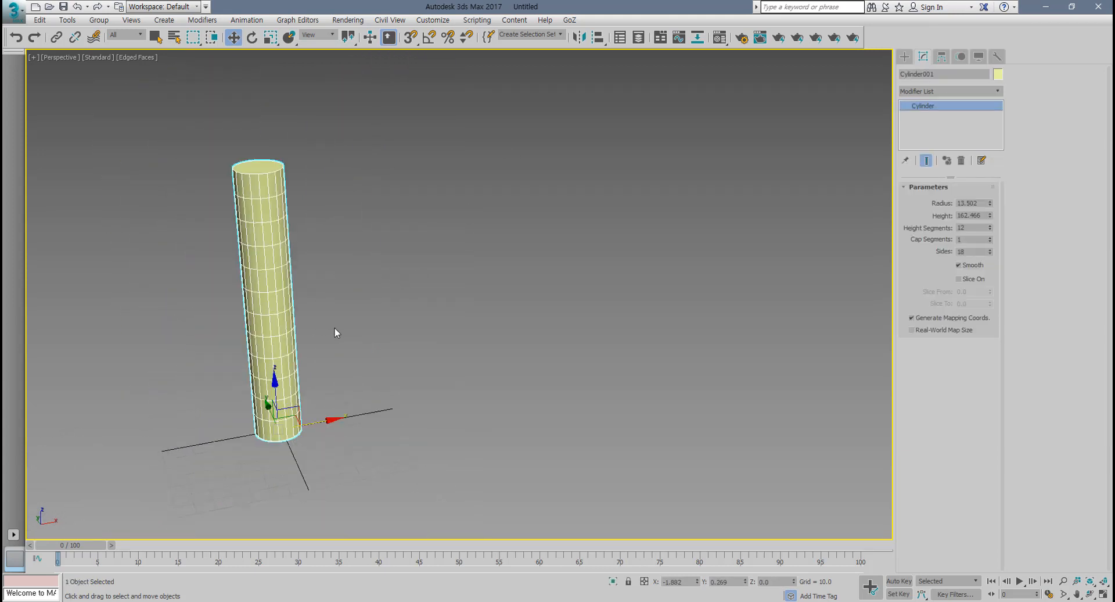
shift+drag(324, 425, 399, 420)
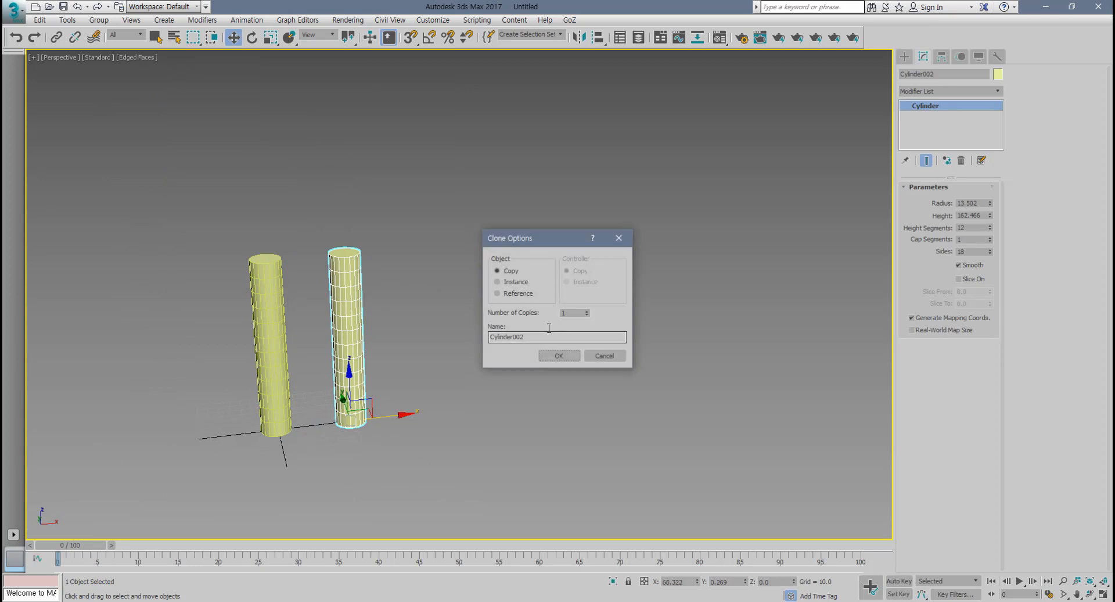
click(559, 355)
click(997, 75)
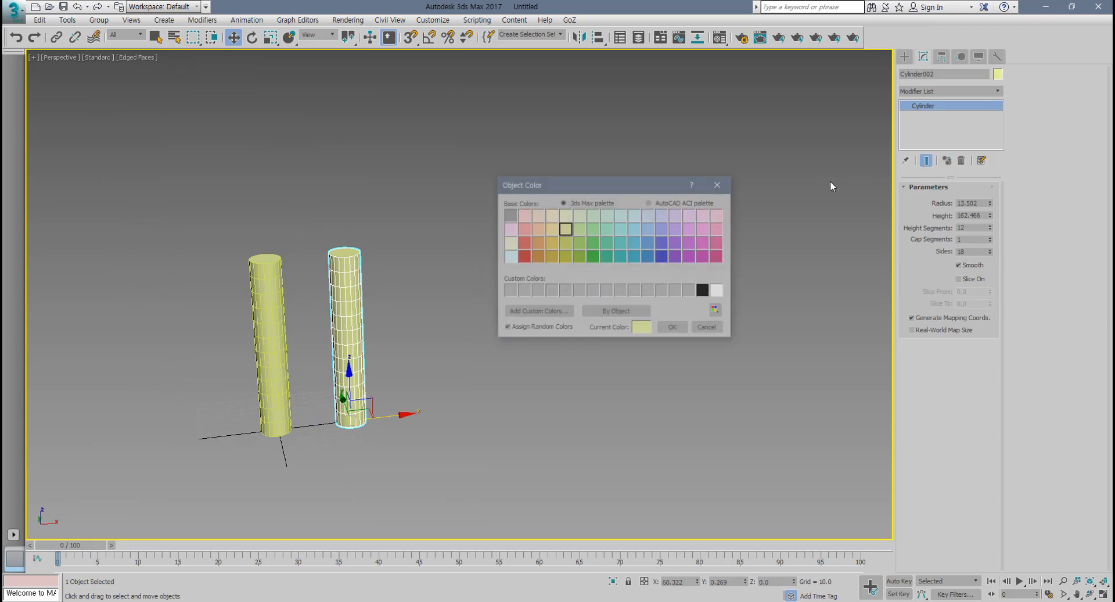
click(662, 242)
click(675, 329)
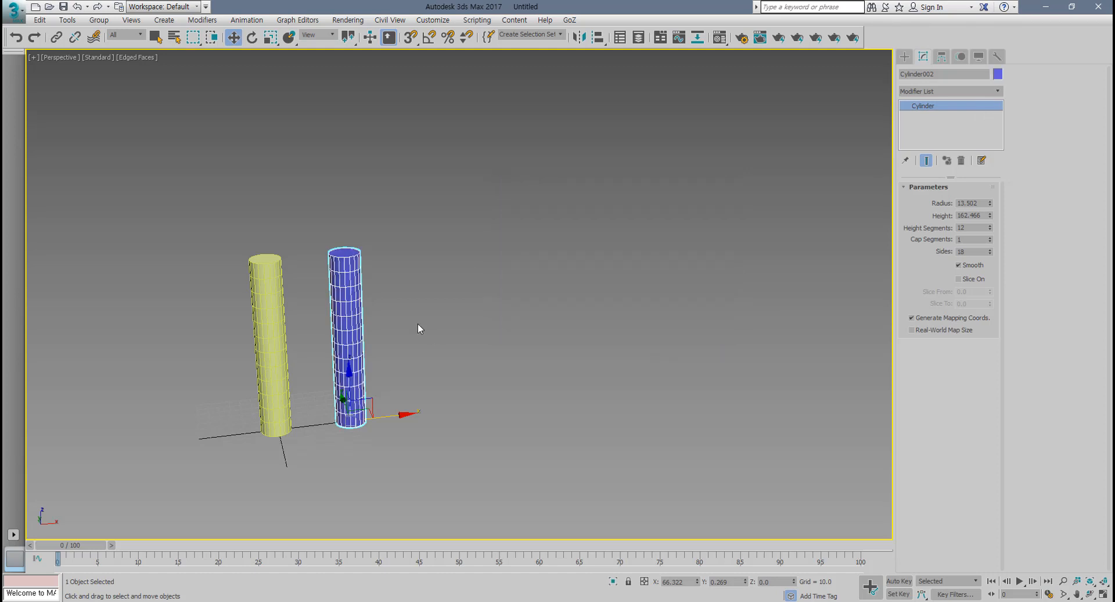
Clone the yellow cylinder as an instance at about X 135.3 and set the instance's object colour to pink.
click(259, 368)
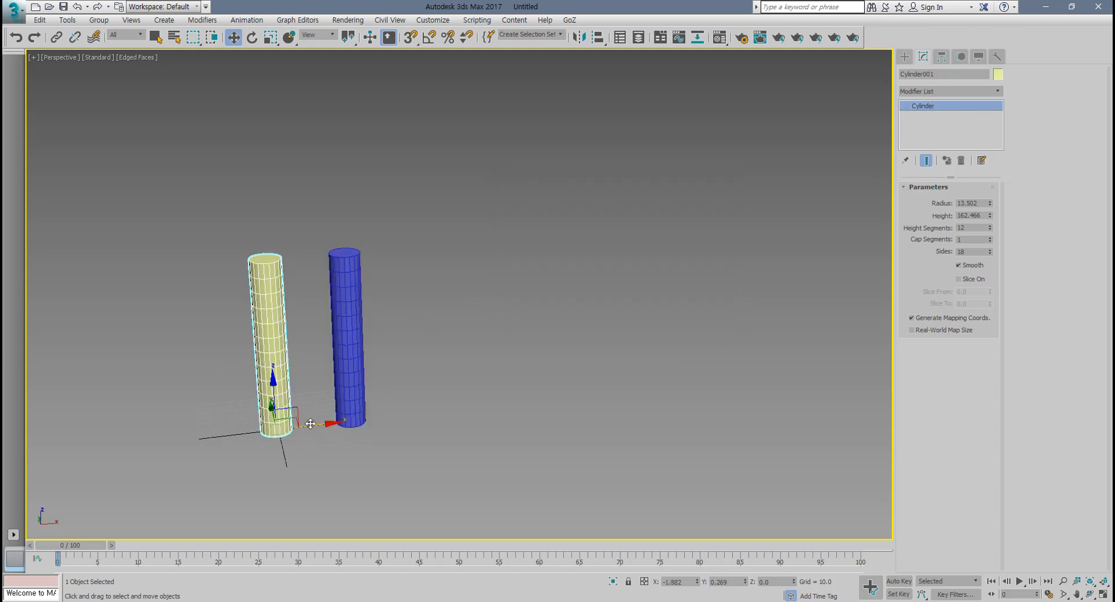
shift+drag(314, 424, 464, 407)
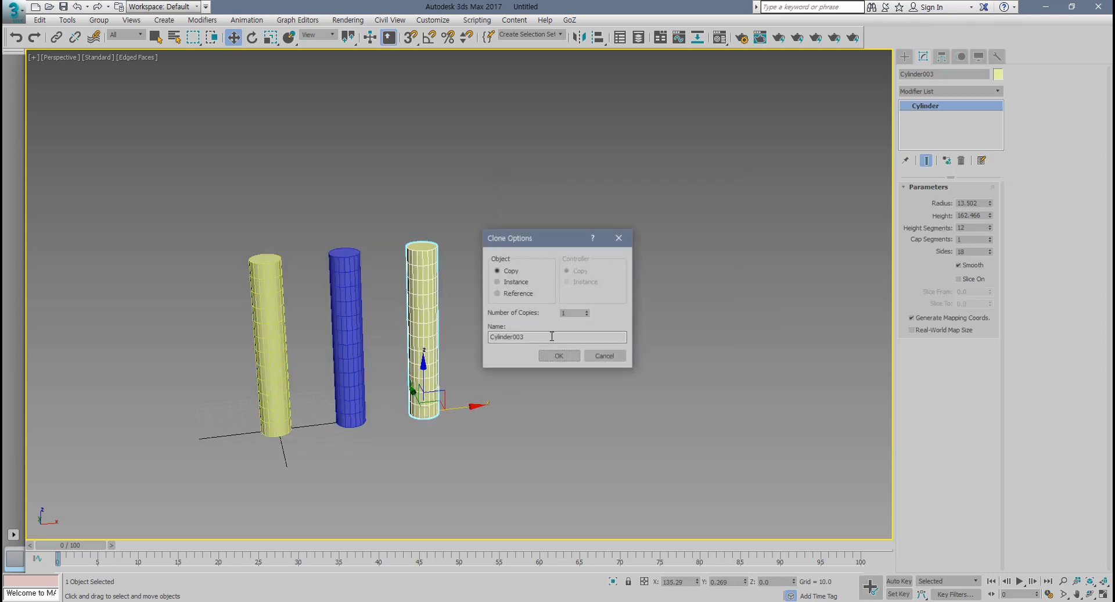
click(500, 282)
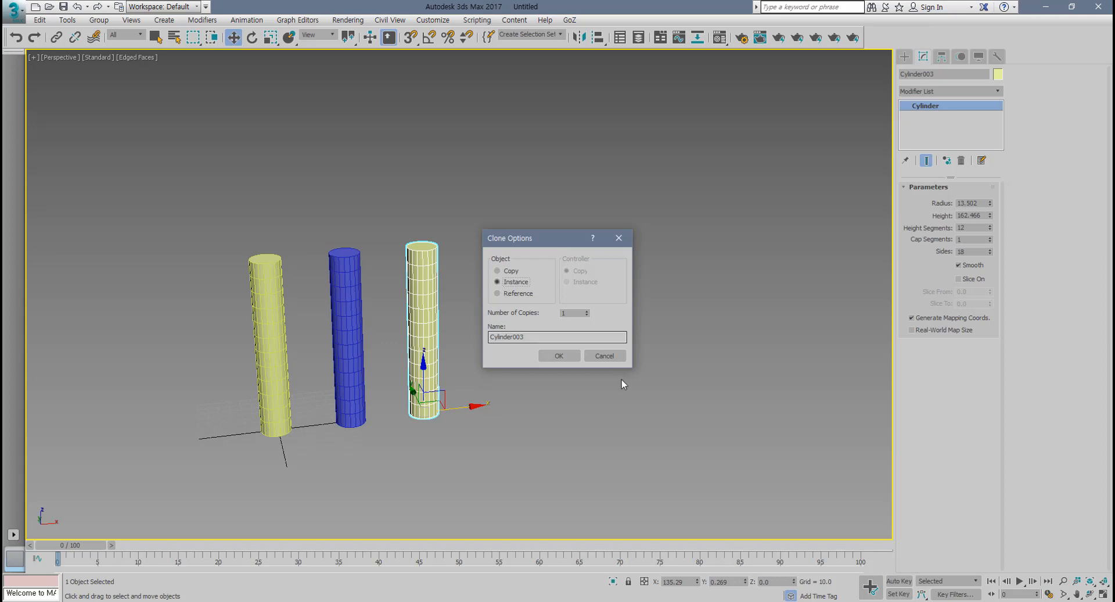
click(559, 356)
click(283, 367)
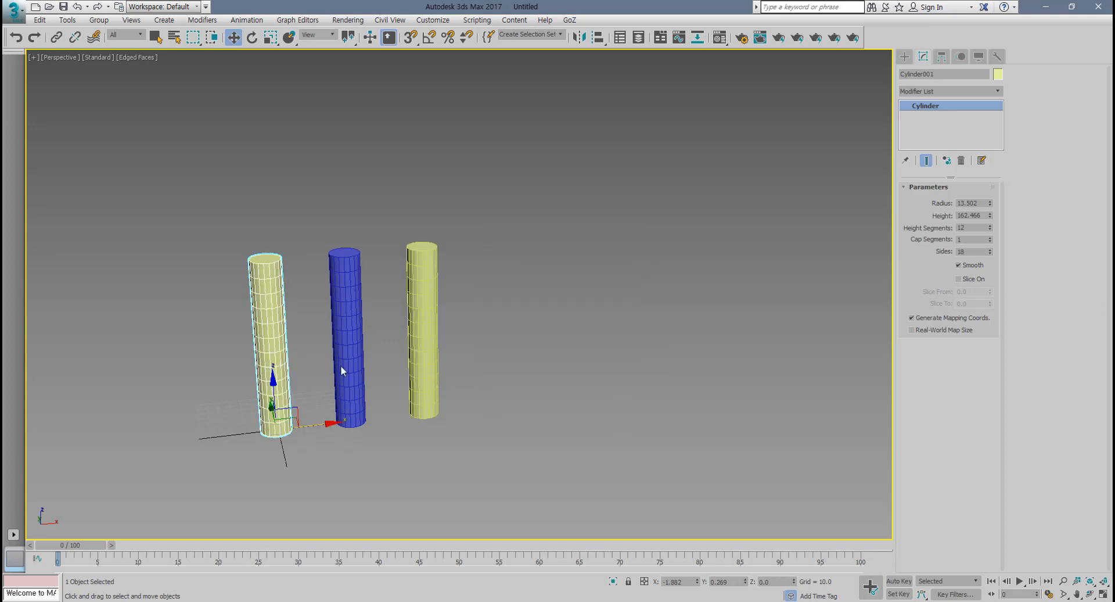
click(422, 354)
click(997, 74)
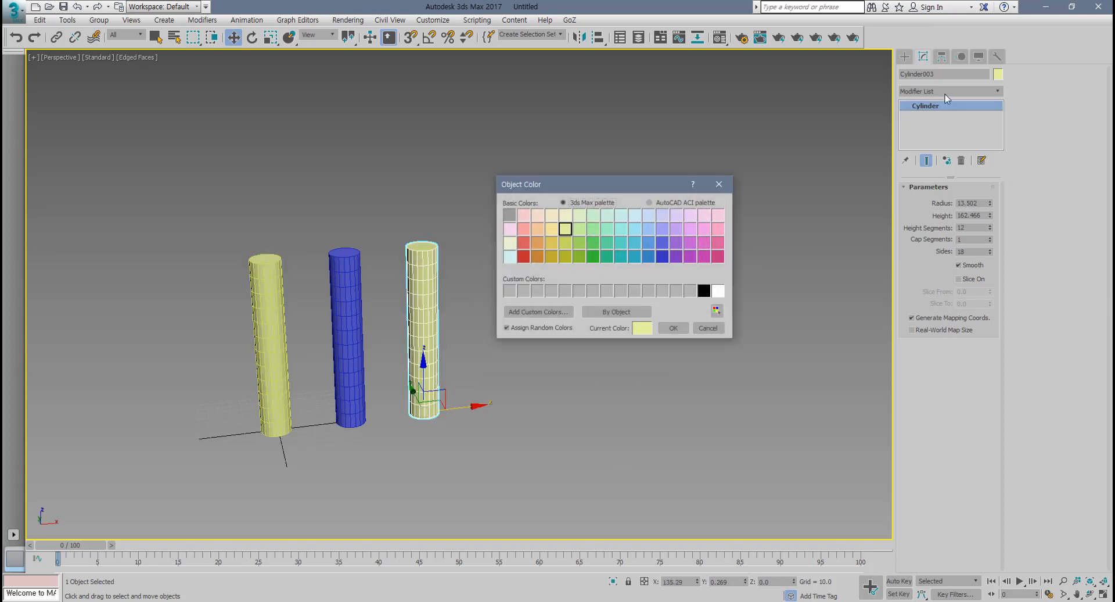
click(704, 242)
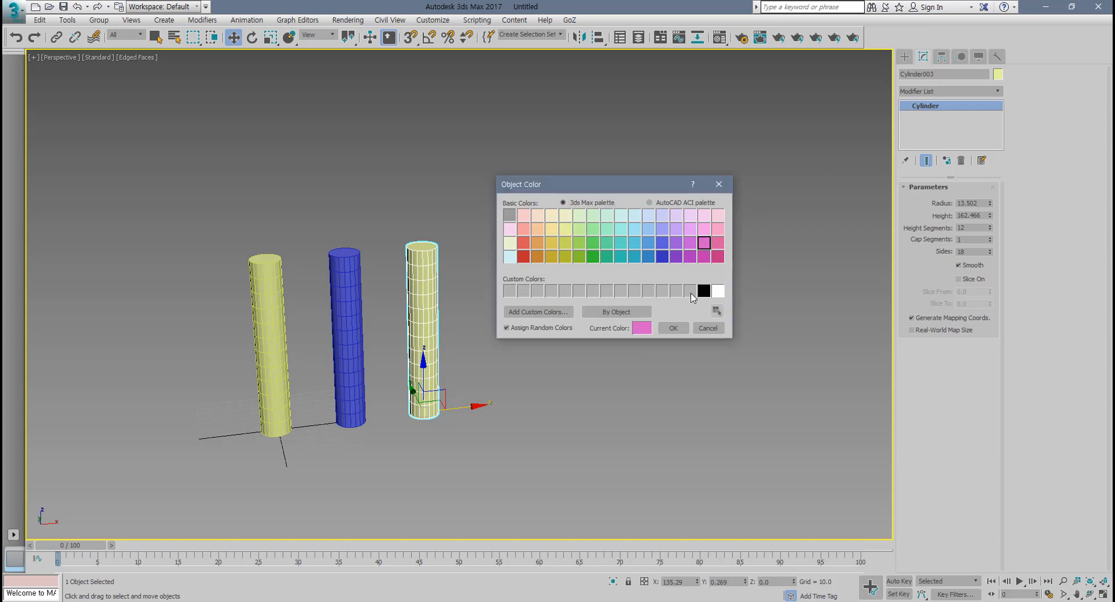
click(673, 327)
Clone the yellow cylinder as a reference at about X 205 and set the reference's object colour to green.
click(291, 347)
shift+drag(311, 424, 536, 396)
click(510, 294)
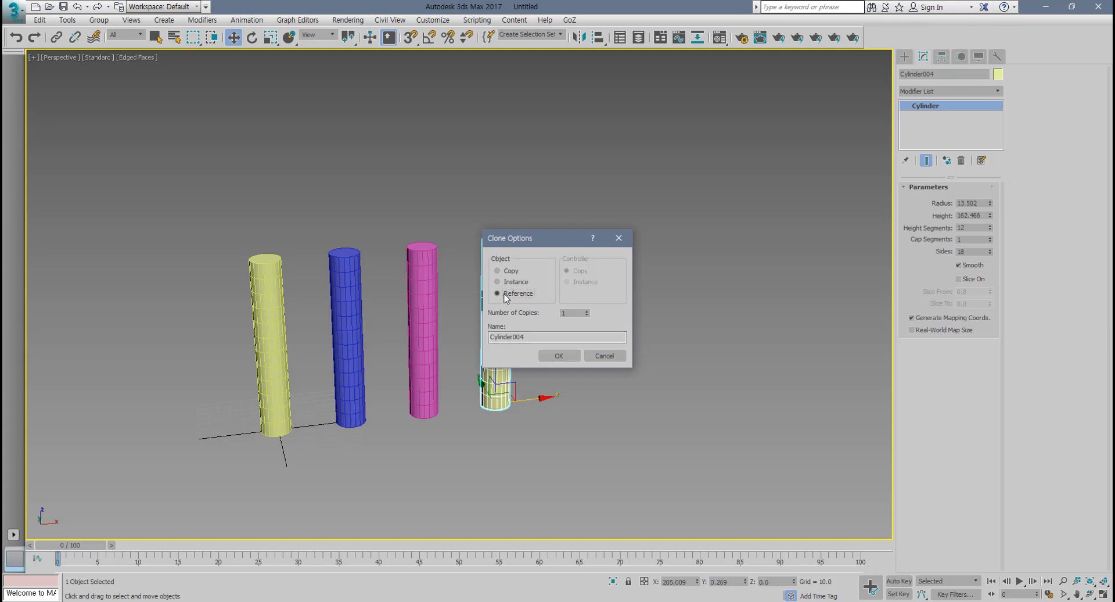
click(559, 356)
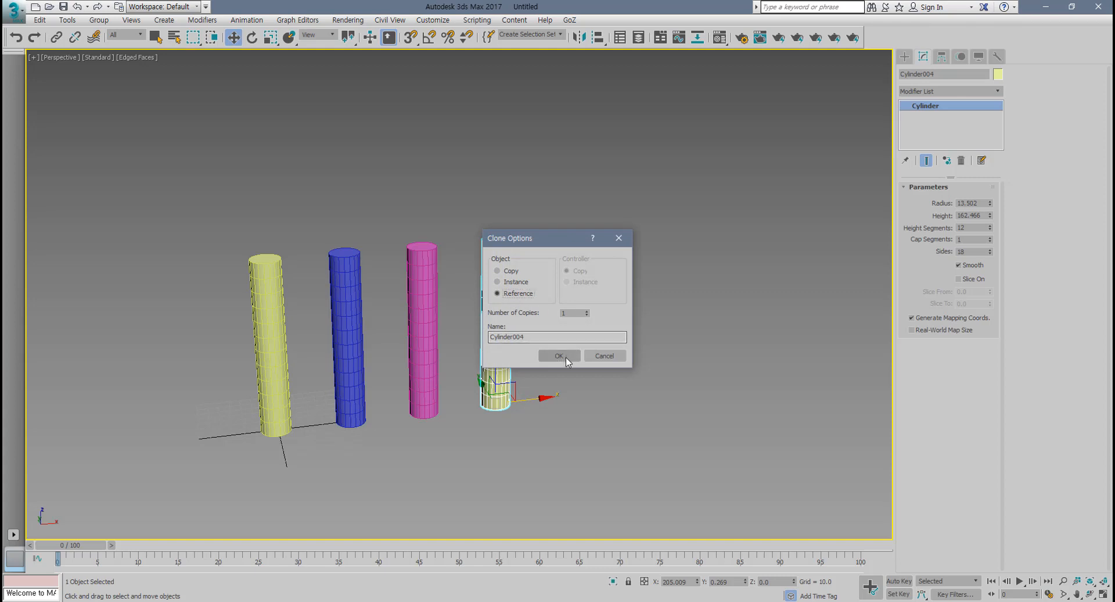
click(997, 74)
click(592, 256)
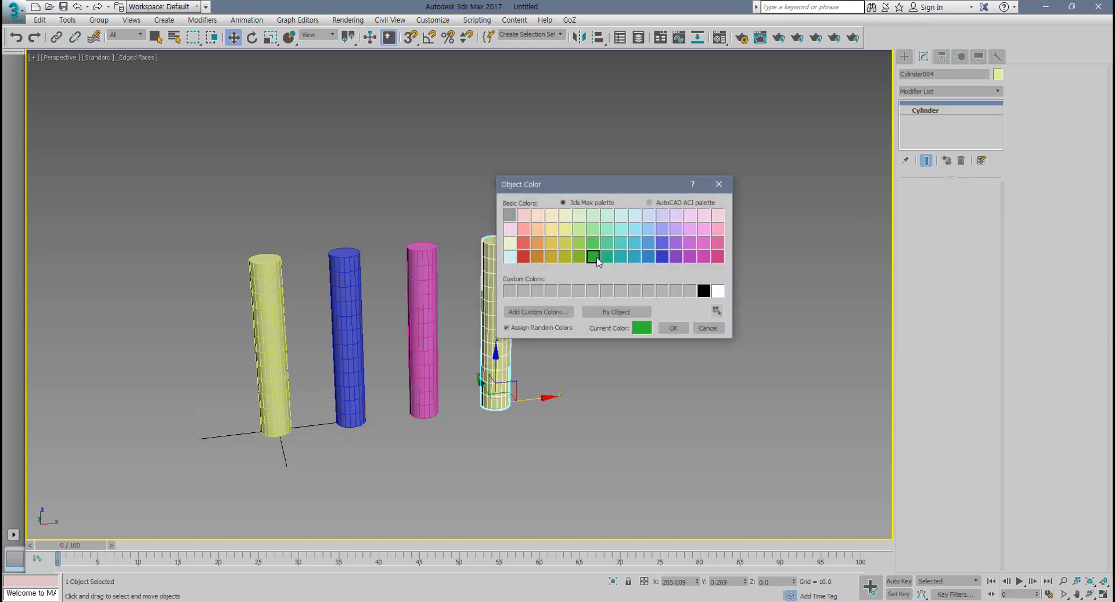
click(673, 328)
Move the original yellow cylinder away from its clones, to about X -44.6.
alt+middle_drag(514, 339, 461, 337)
scroll(461, 332, up, 3)
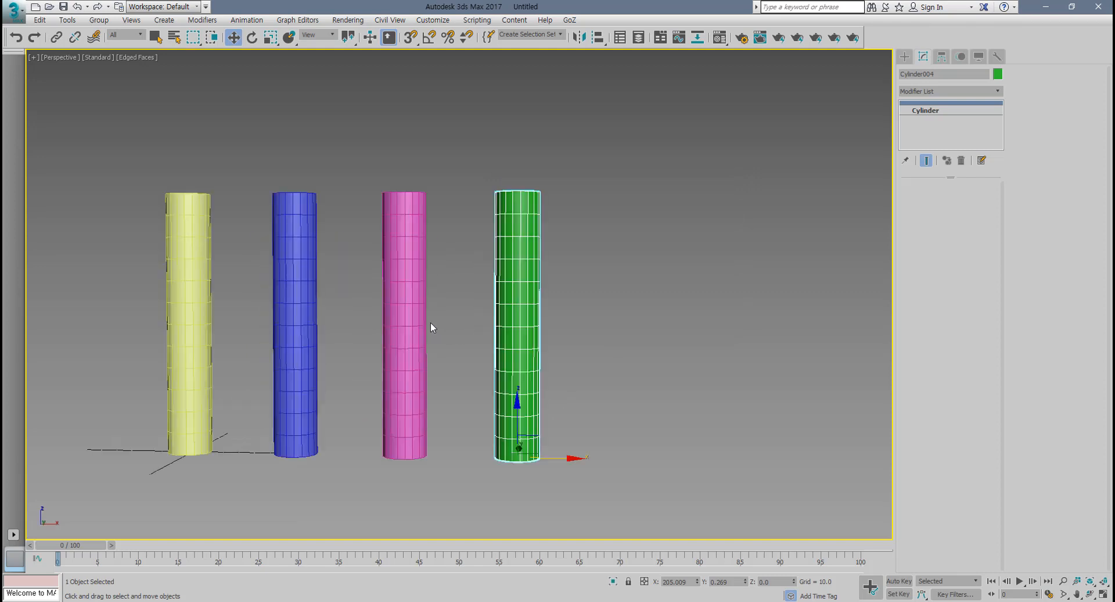
click(168, 296)
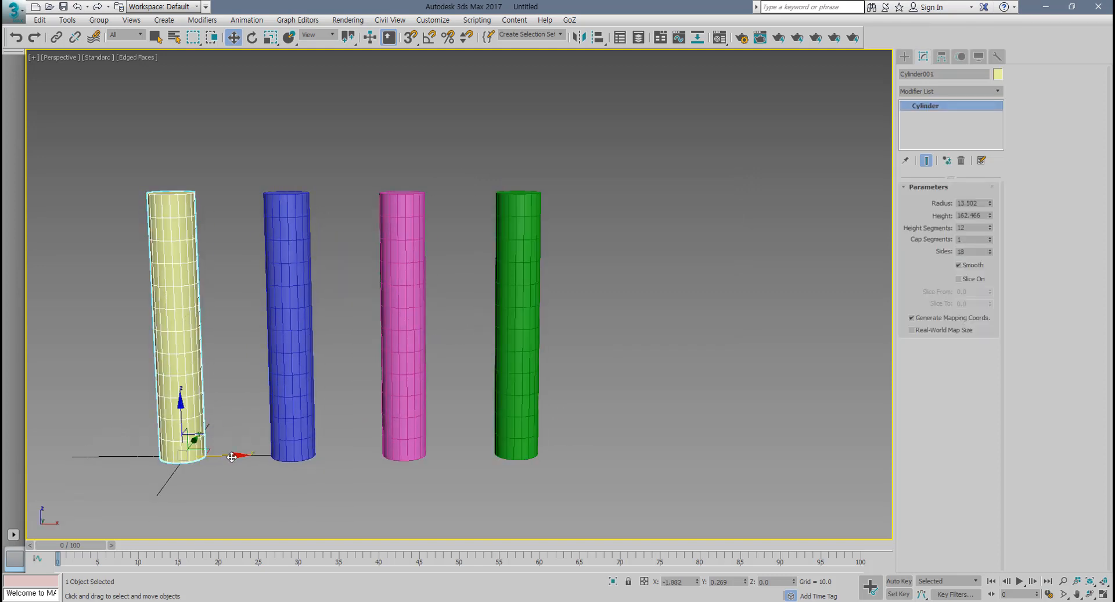
drag(231, 457, 129, 447)
middle_drag(187, 407, 282, 405)
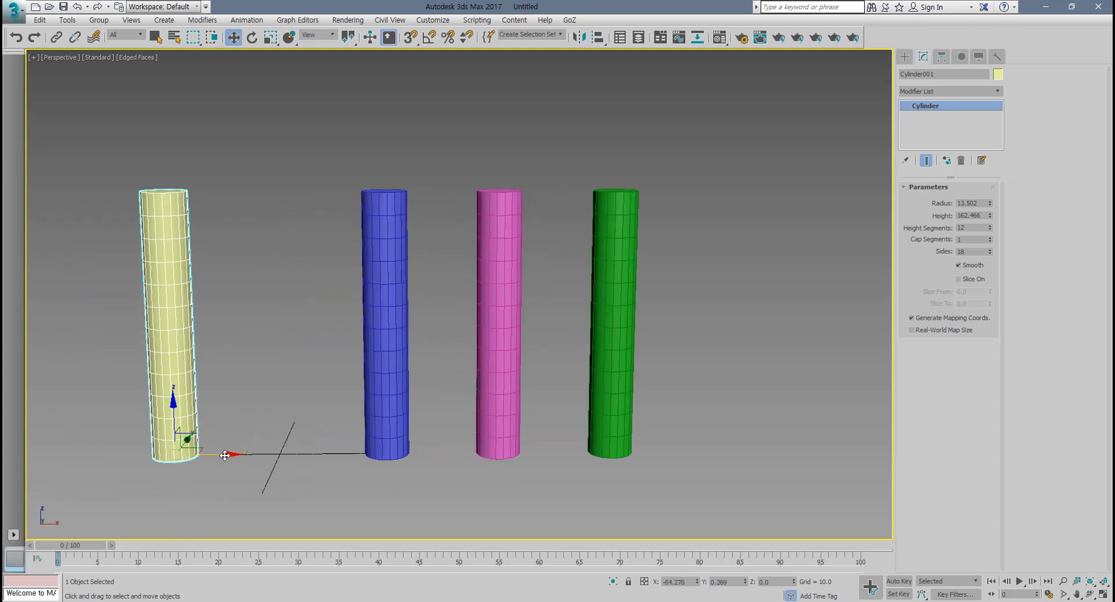
drag(219, 456, 251, 454)
Inspect the modifier stack entries of the blue, pink and green clones.
click(393, 329)
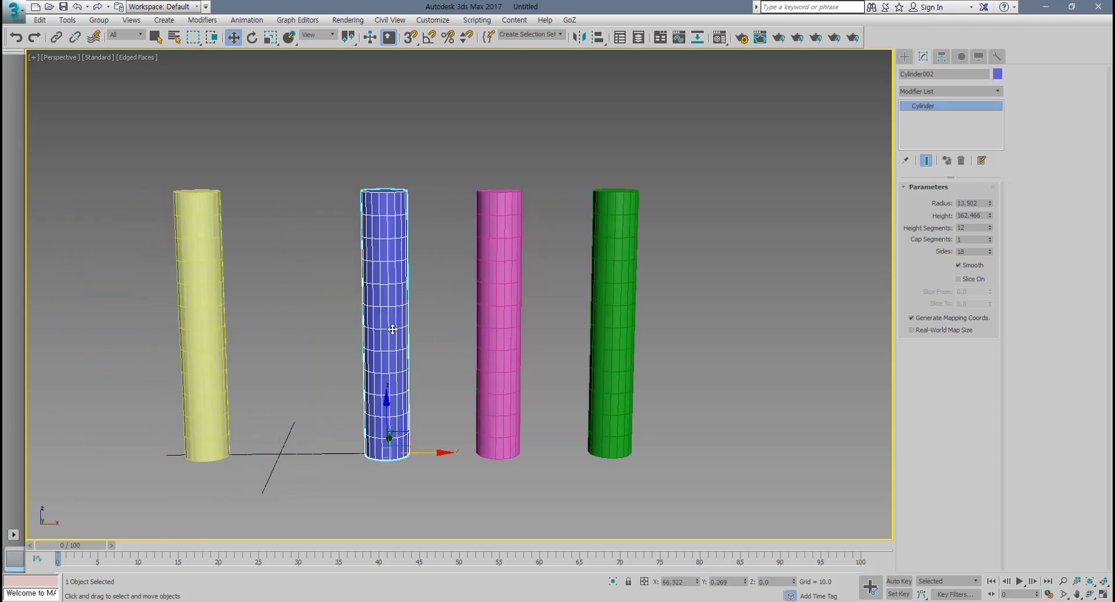
click(497, 332)
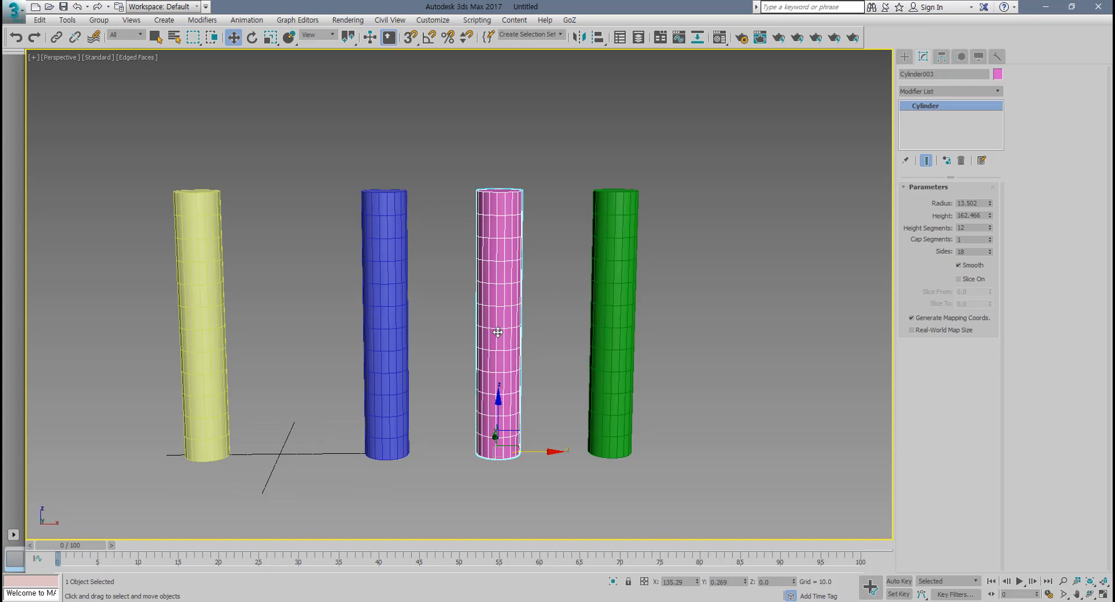
click(615, 311)
click(386, 332)
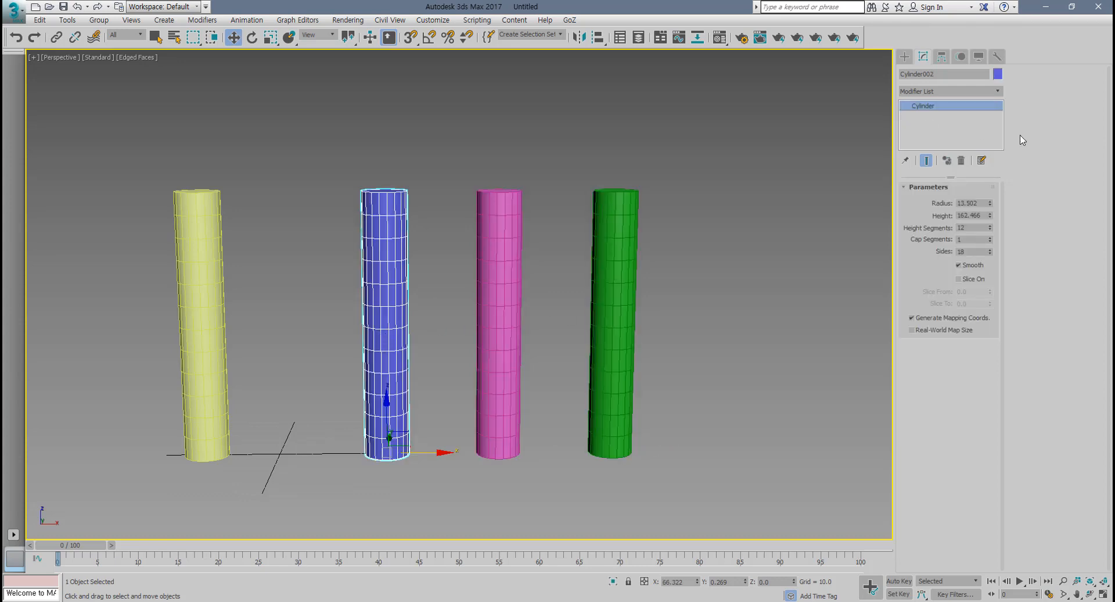
click(937, 126)
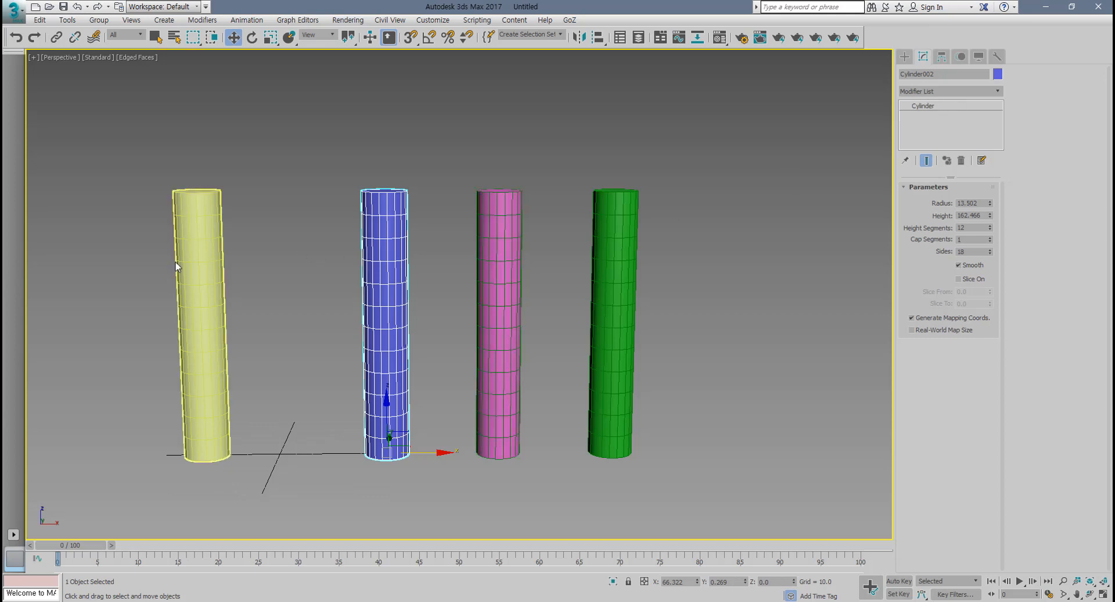
click(395, 257)
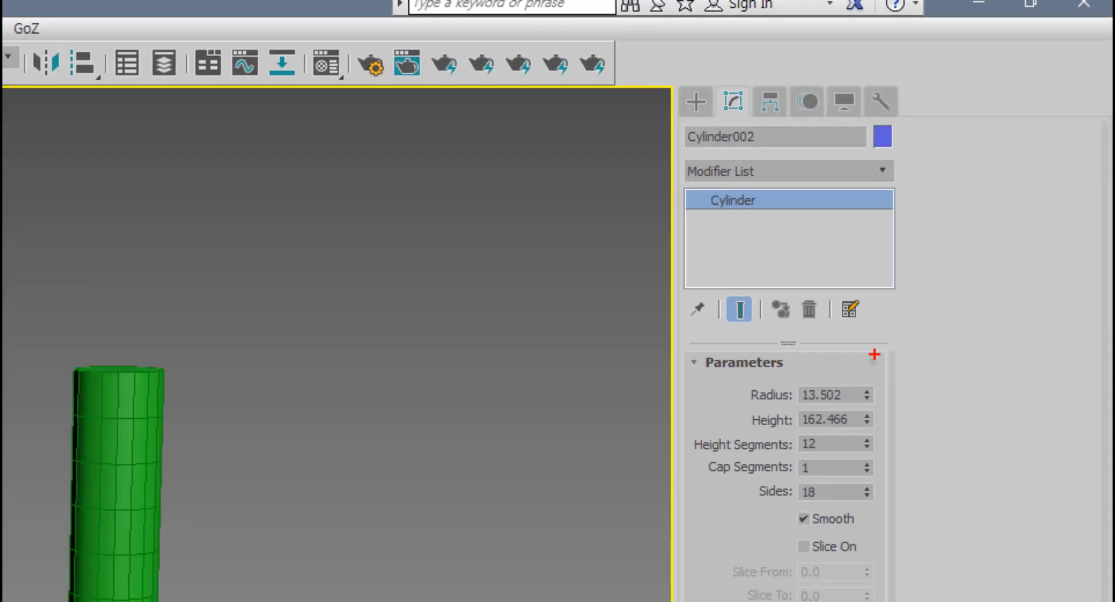
mouse_move(921, 352)
mouse_down()
mouse_move(779, 351)
mouse_move(618, 261)
mouse_move(845, 169)
mouse_move(1002, 360)
mouse_move(945, 382)
mouse_up()
drag(188, 216, 187, 272)
text(S)
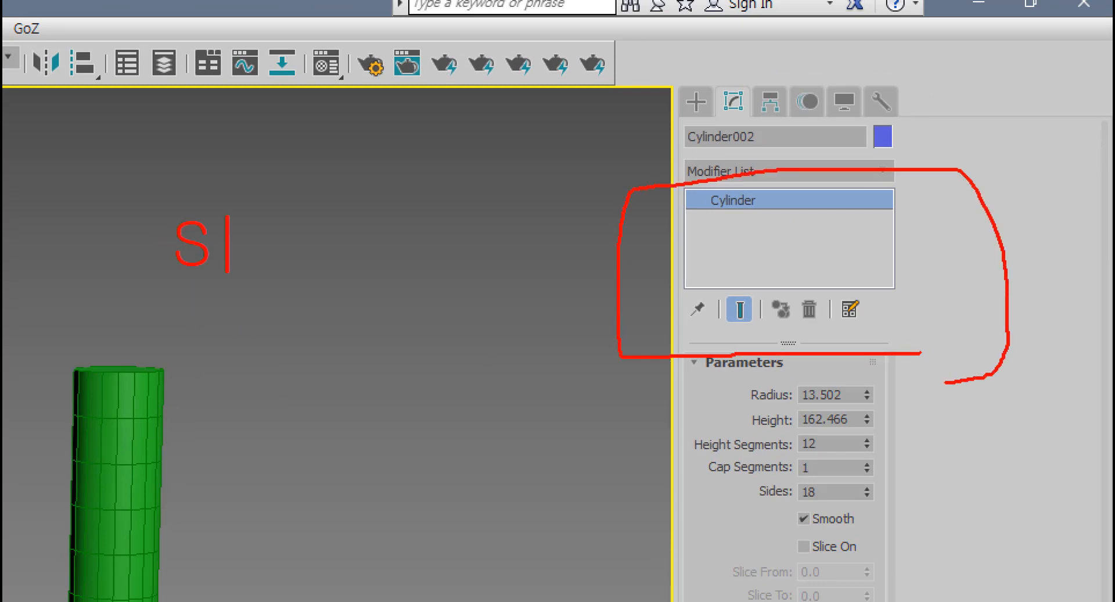
text(tack View List)
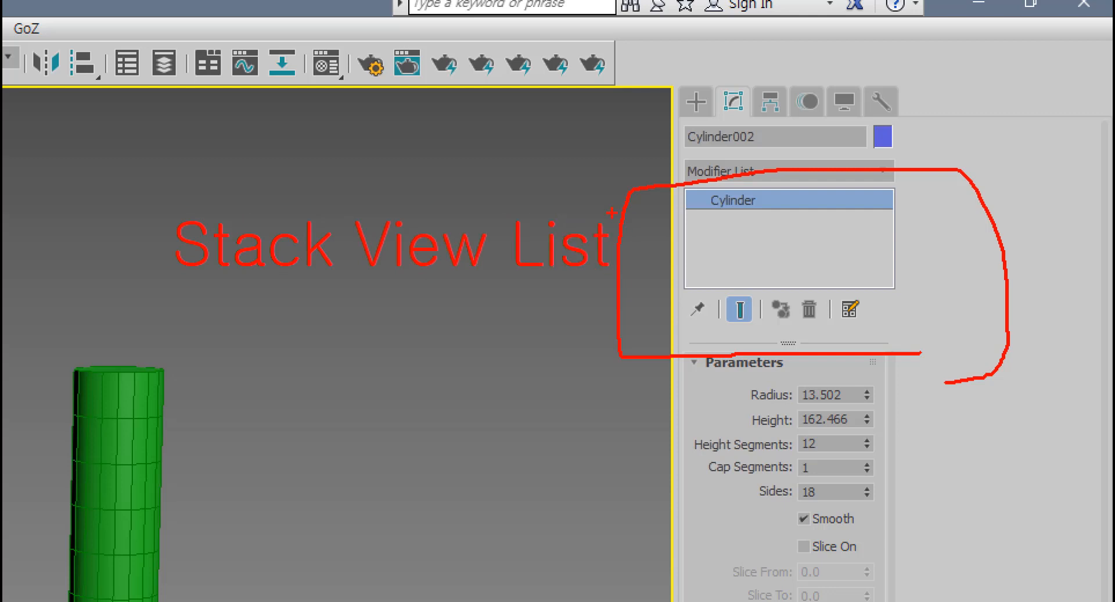
drag(709, 275, 726, 270)
mouse_move(625, 300)
mouse_down()
mouse_move(669, 355)
mouse_move(891, 348)
mouse_move(819, 394)
mouse_up()
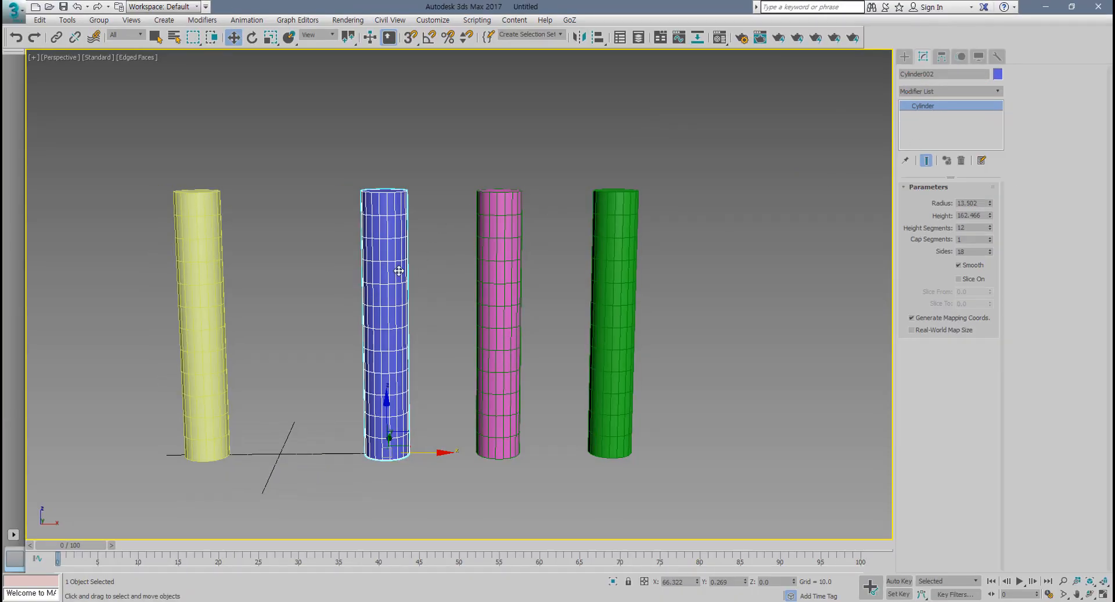
Compare the clones' modifier stack entries while moving pink to about X 143.3, blue to 62.9 and green to 222.7.
click(517, 248)
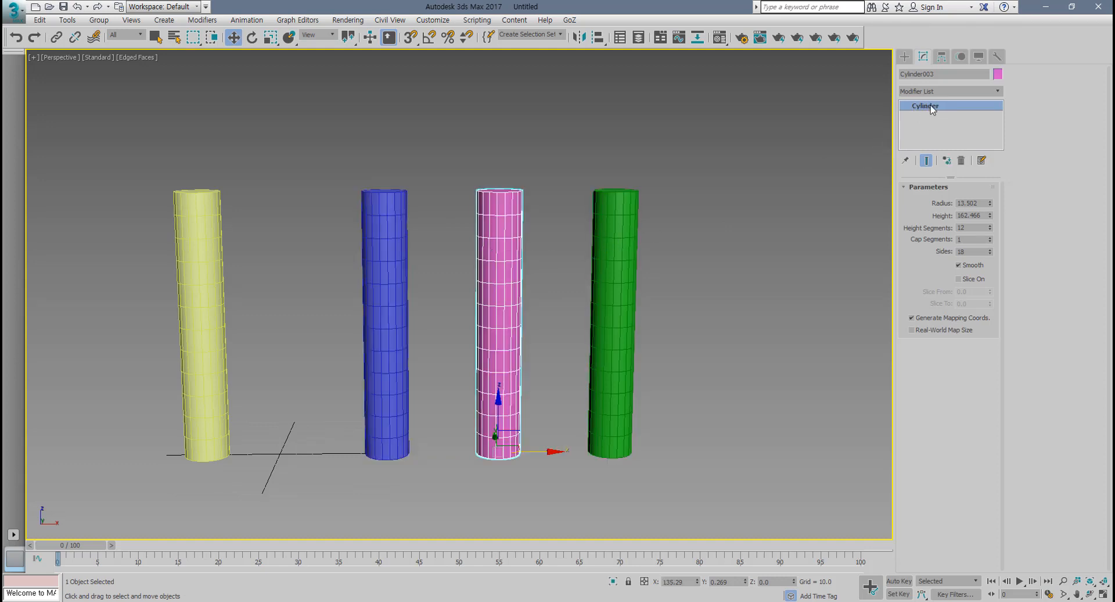
drag(494, 355, 508, 354)
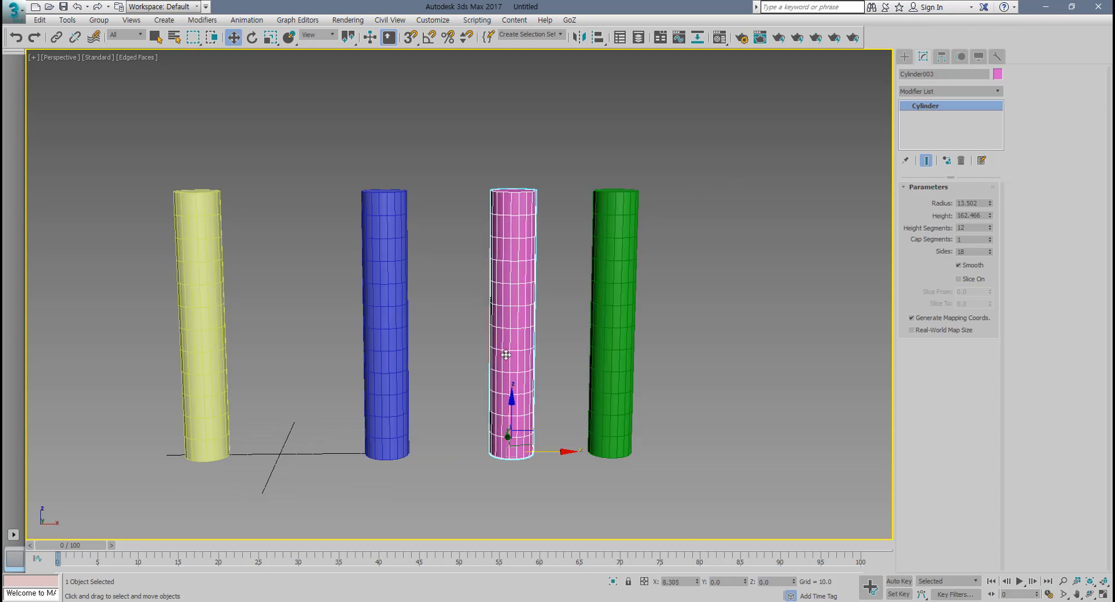
drag(392, 319, 388, 319)
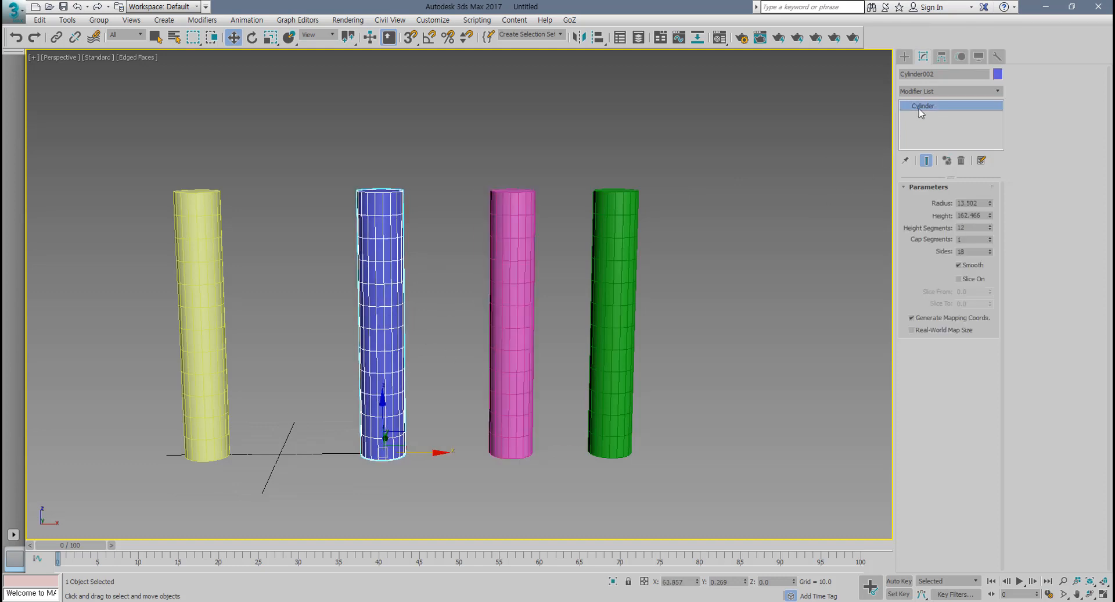
click(637, 292)
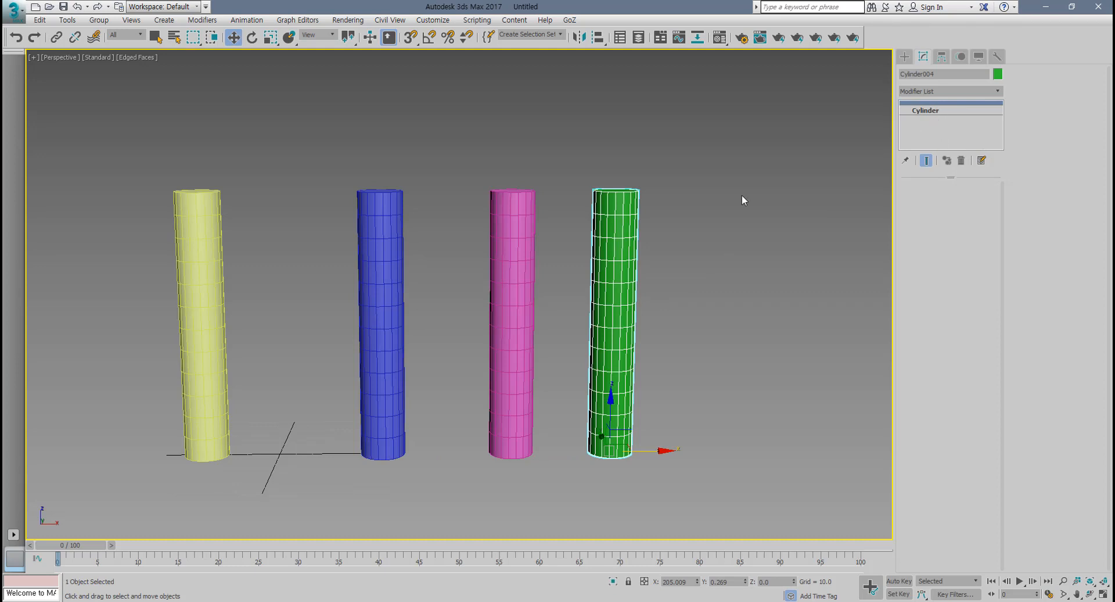
click(513, 234)
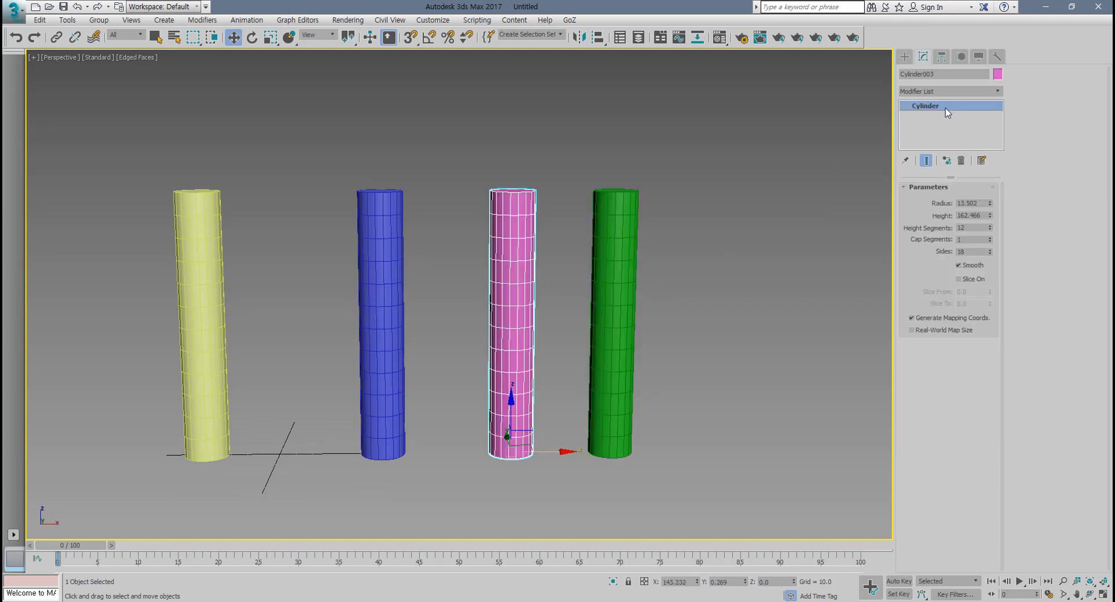
drag(629, 225, 658, 223)
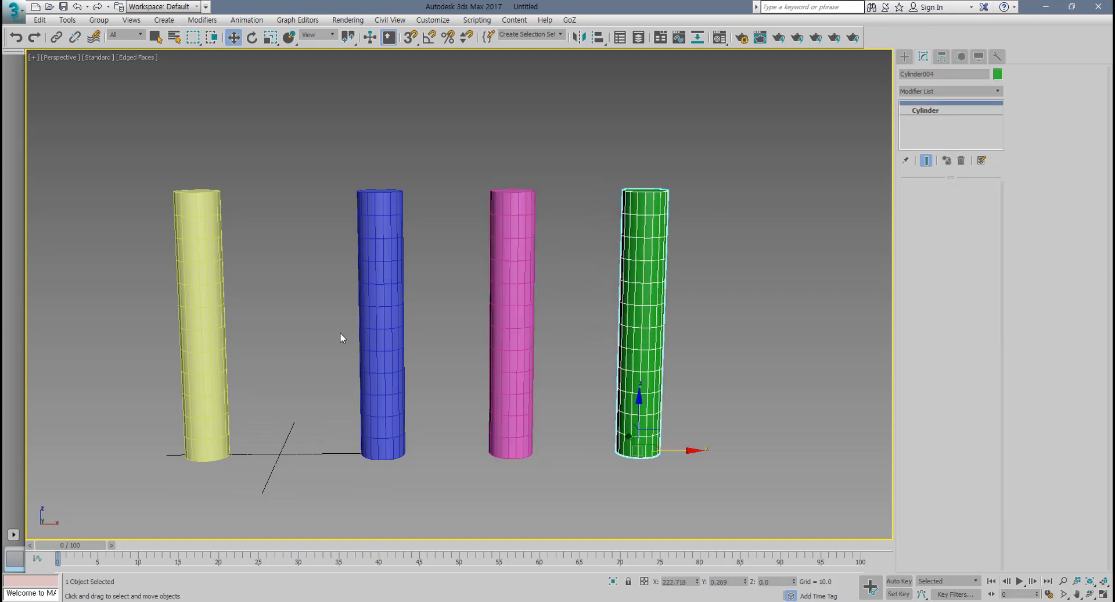
Add a Bend modifier to the yellow original cylinder and set its angle to 67.
click(216, 269)
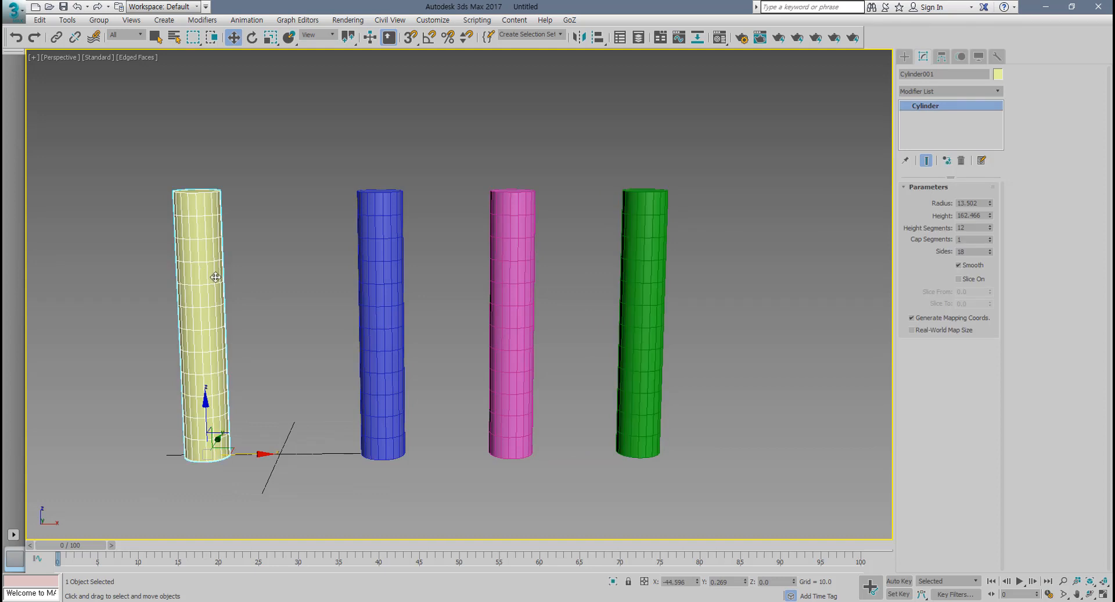
middle_drag(218, 352, 300, 315)
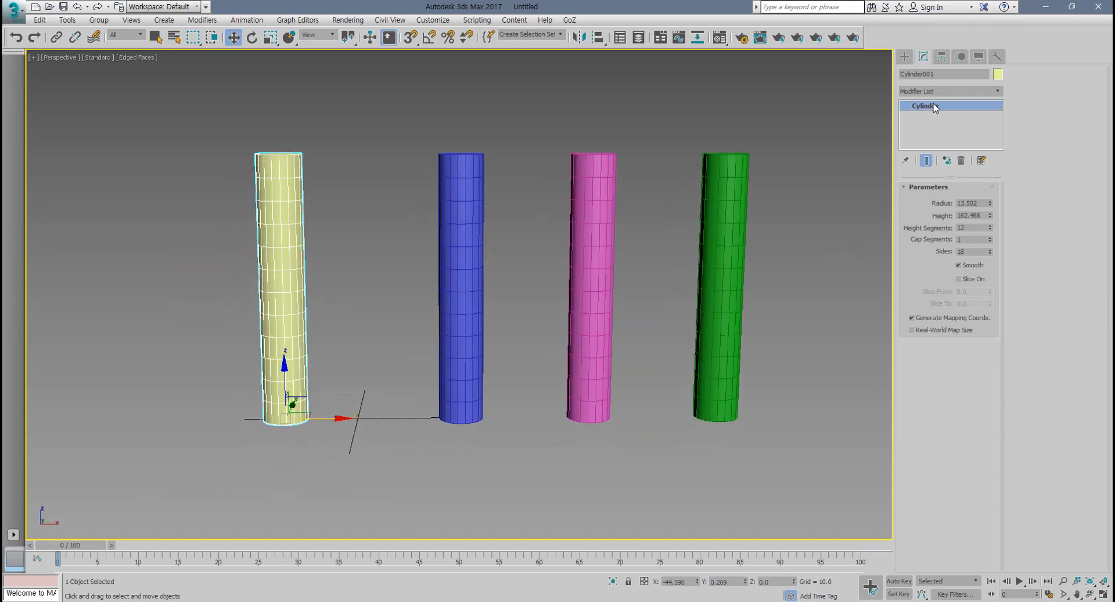
click(998, 91)
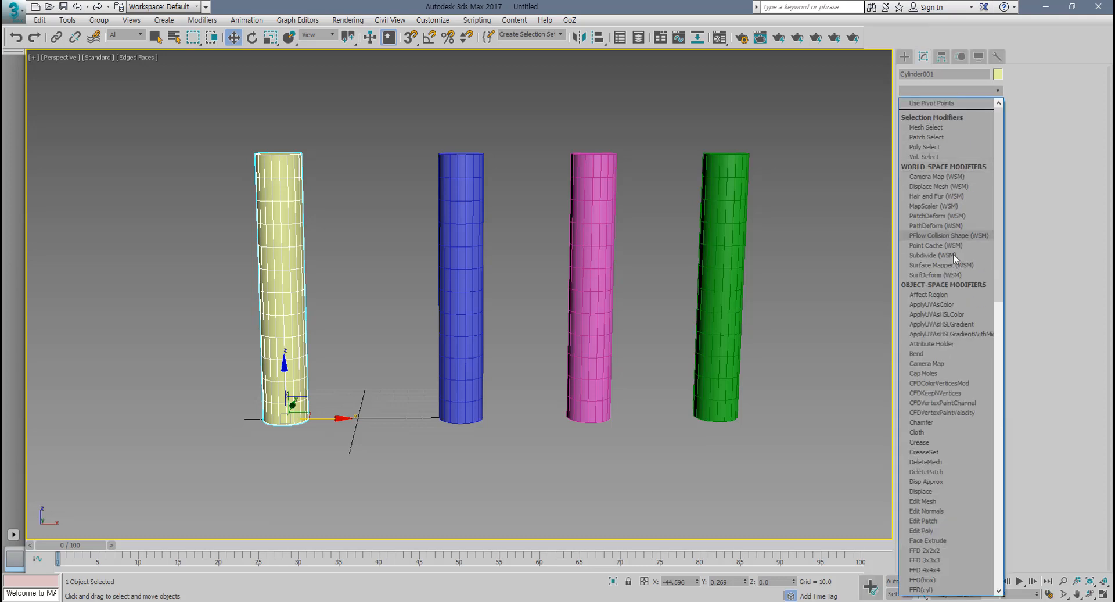
click(941, 355)
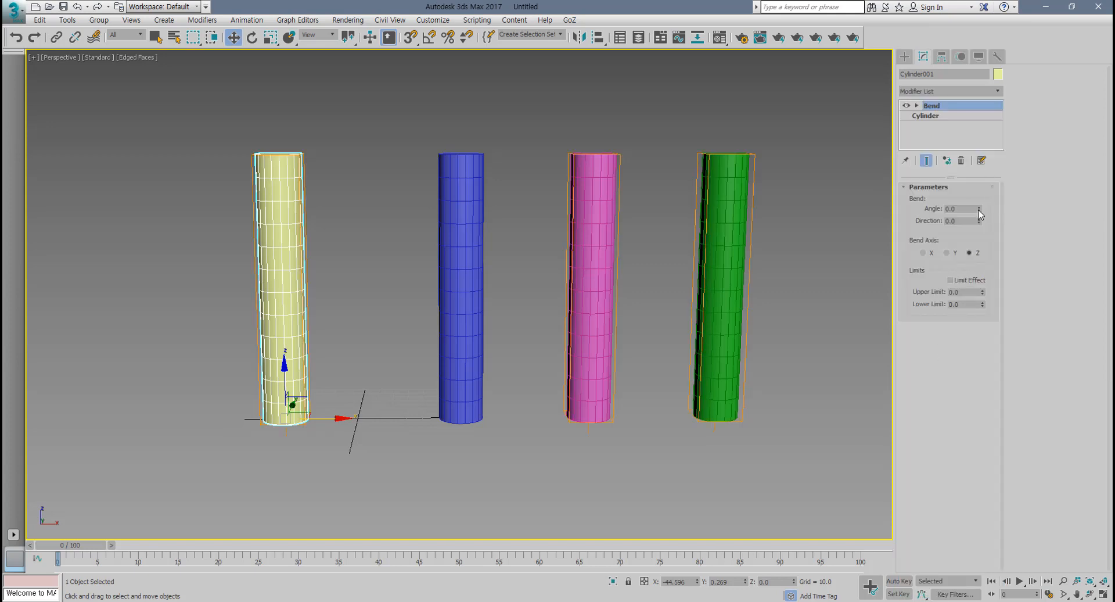
drag(979, 209, 971, 133)
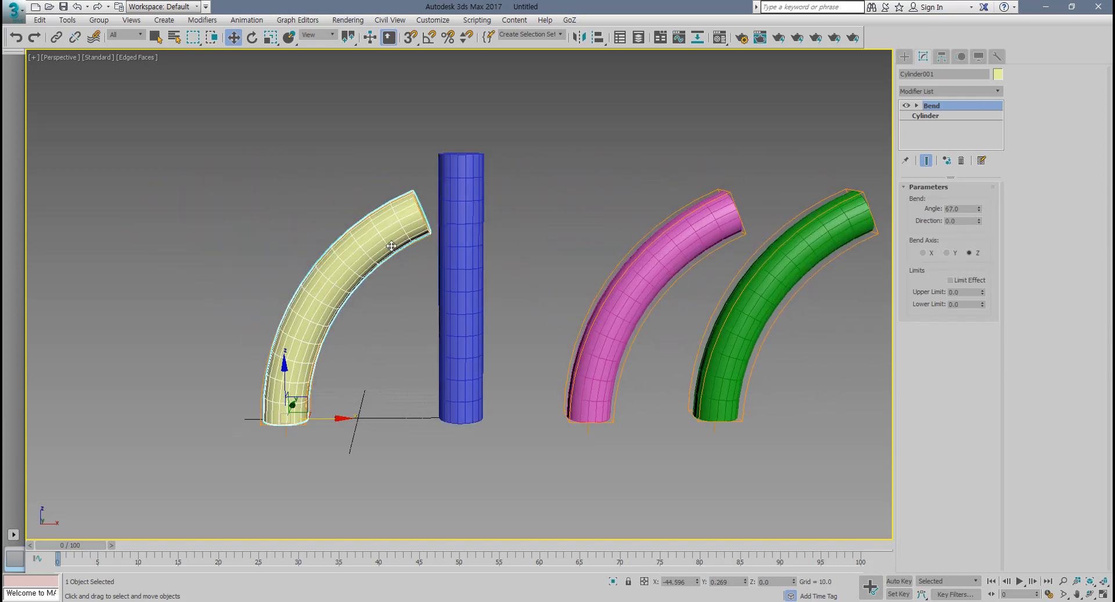
Set the bend angle to 47 and move the yellow, pink and green cylinders to about X -63.8, 118.6 and 200.9.
drag(390, 245, 358, 244)
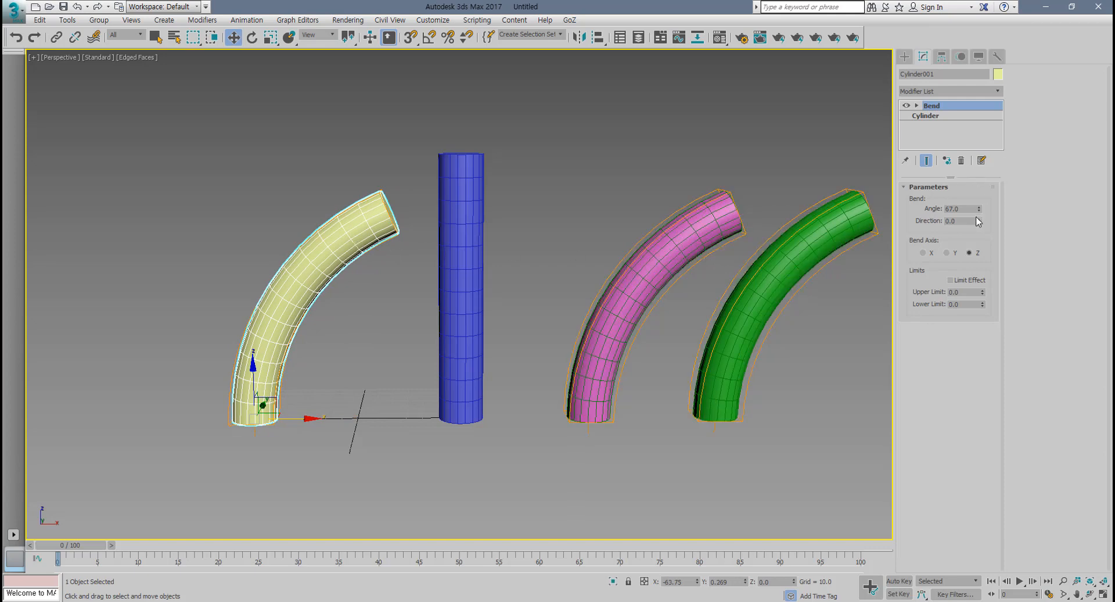
mouse_move(980, 212)
mouse_down()
mouse_move(980, 180)
mouse_move(979, 250)
mouse_move(979, 223)
mouse_up()
drag(636, 258, 597, 260)
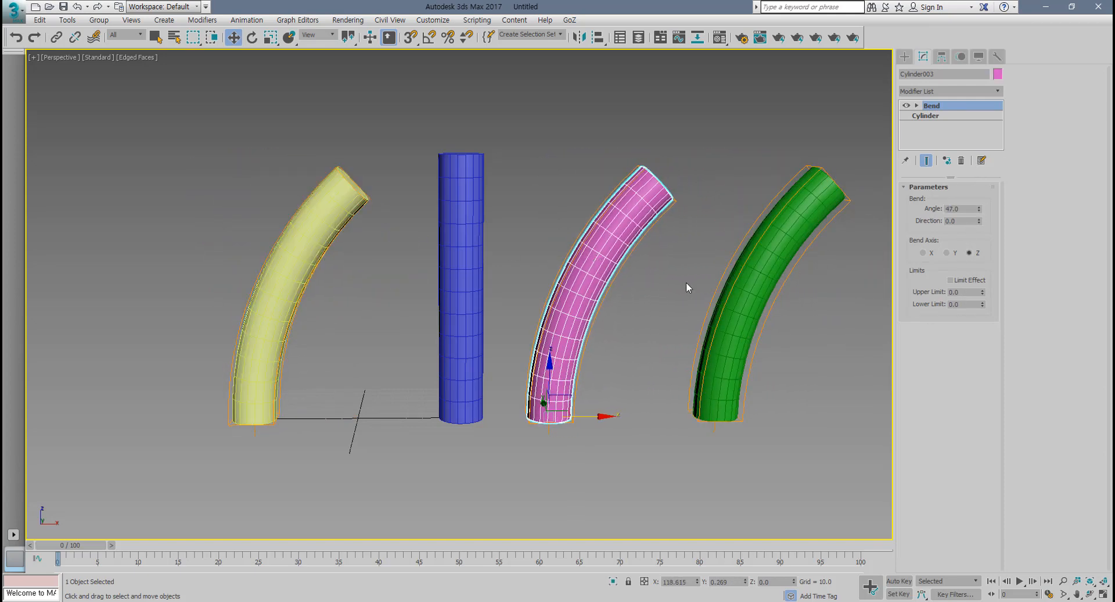
drag(754, 289, 726, 287)
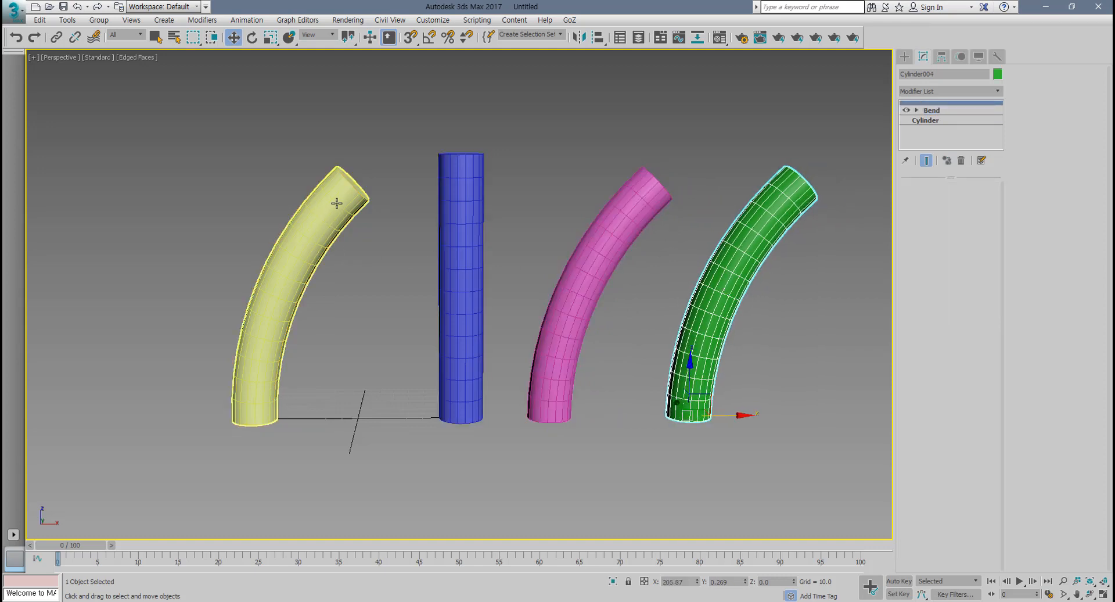
Move the blue copy to about X 59.9, try a much smaller radius on it and undo the radius change.
click(470, 240)
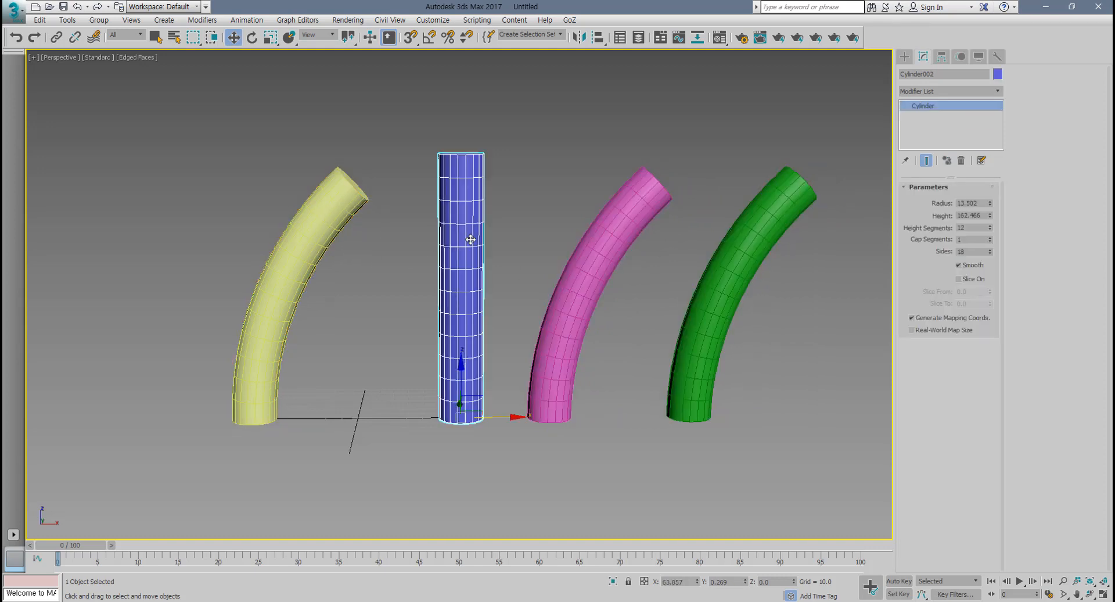
drag(480, 275, 474, 274)
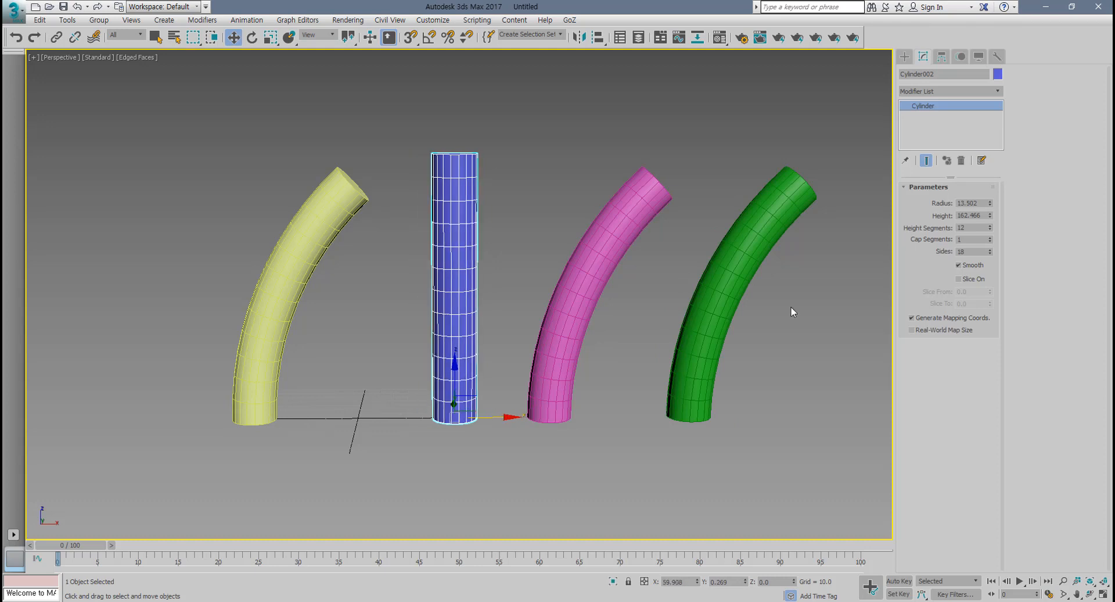
drag(990, 204, 978, 233)
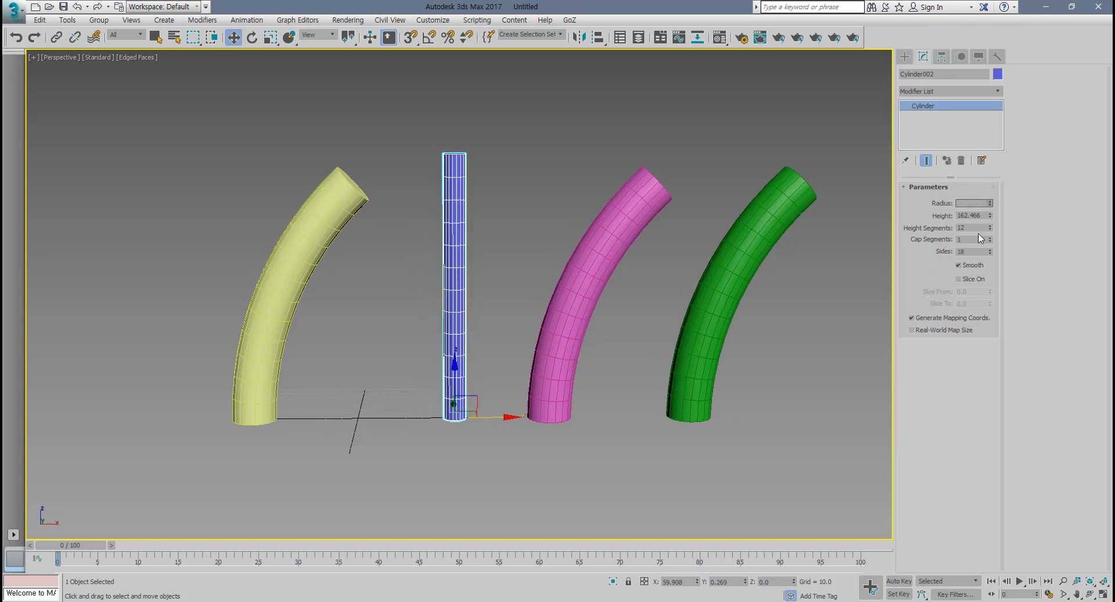
key(ctrl+z)
Move the blue copy past the yellow cylinder to about X -145.1 and delete it.
drag(449, 354, 440, 353)
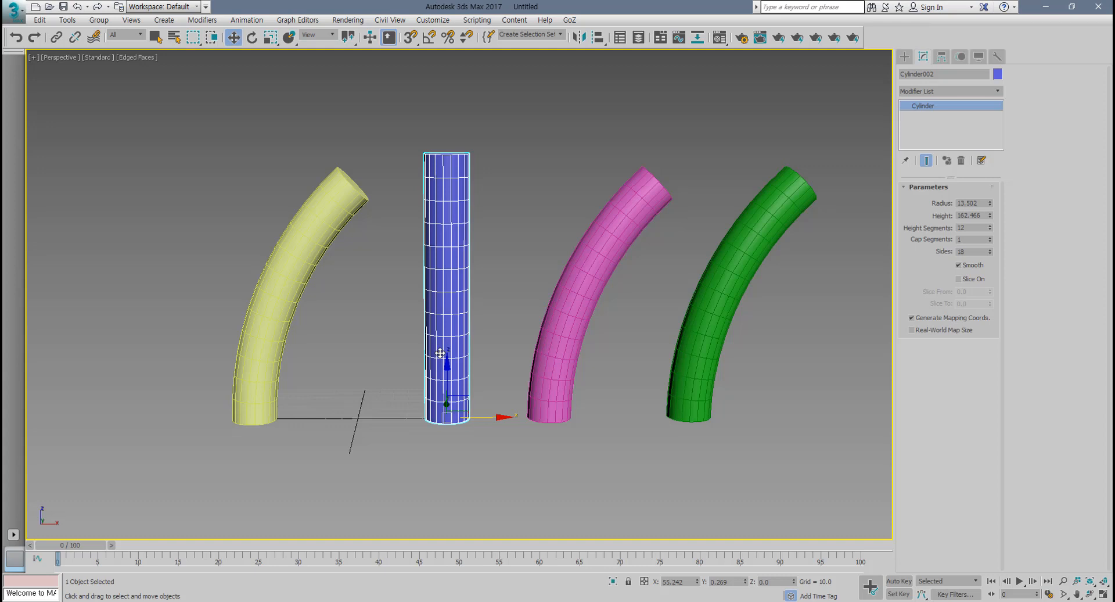
drag(440, 353, 110, 351)
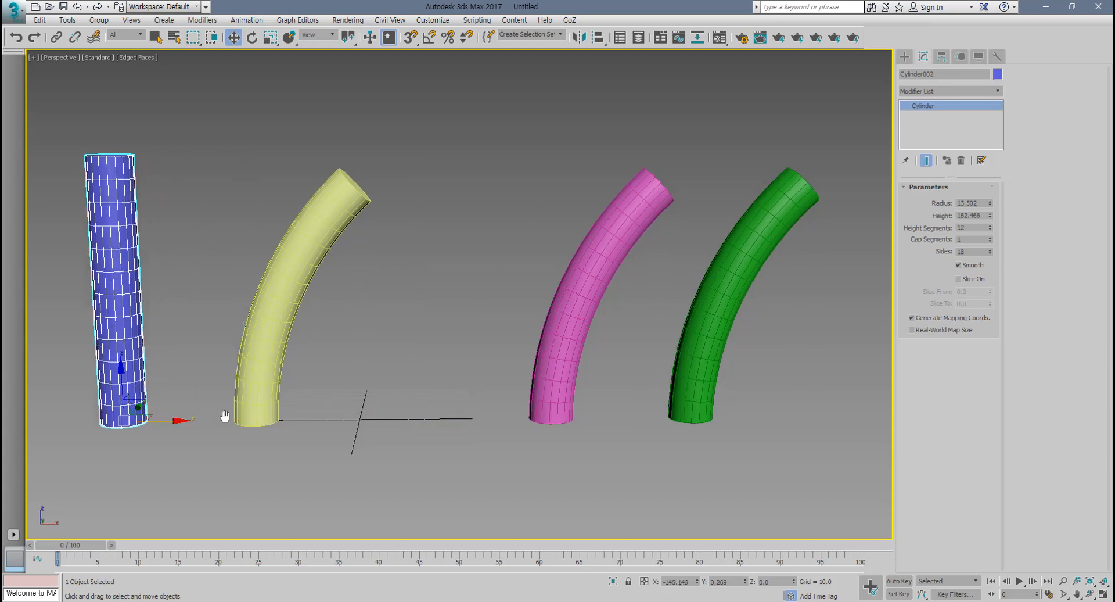
middle_drag(224, 418, 274, 422)
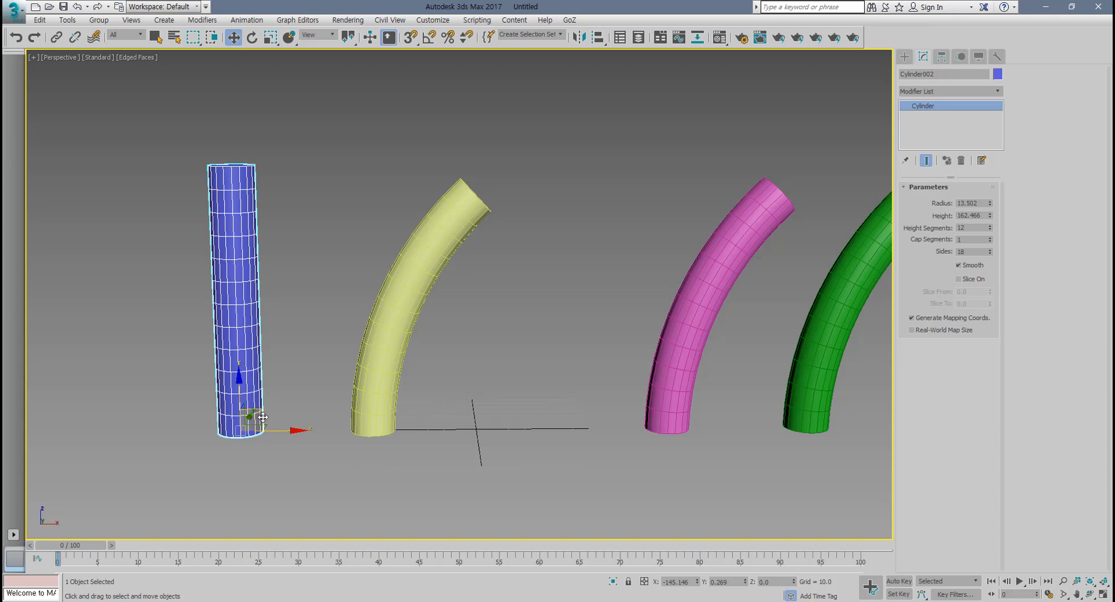
key(Delete)
middle_drag(378, 425, 219, 430)
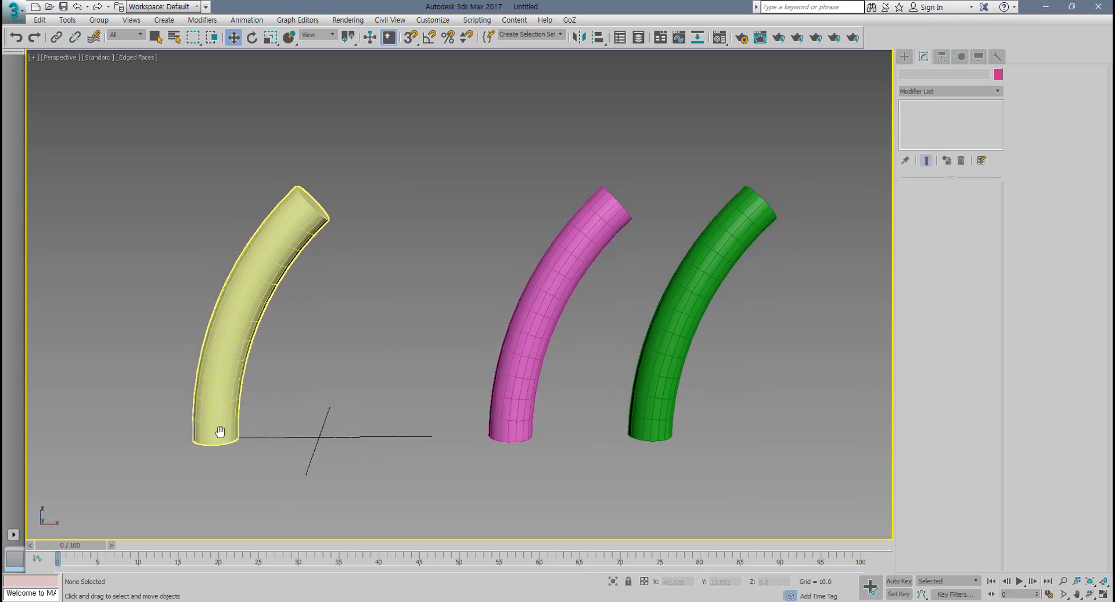
Move the pink cylinder along X to about 59.5, closer to the yellow original.
drag(526, 426, 432, 427)
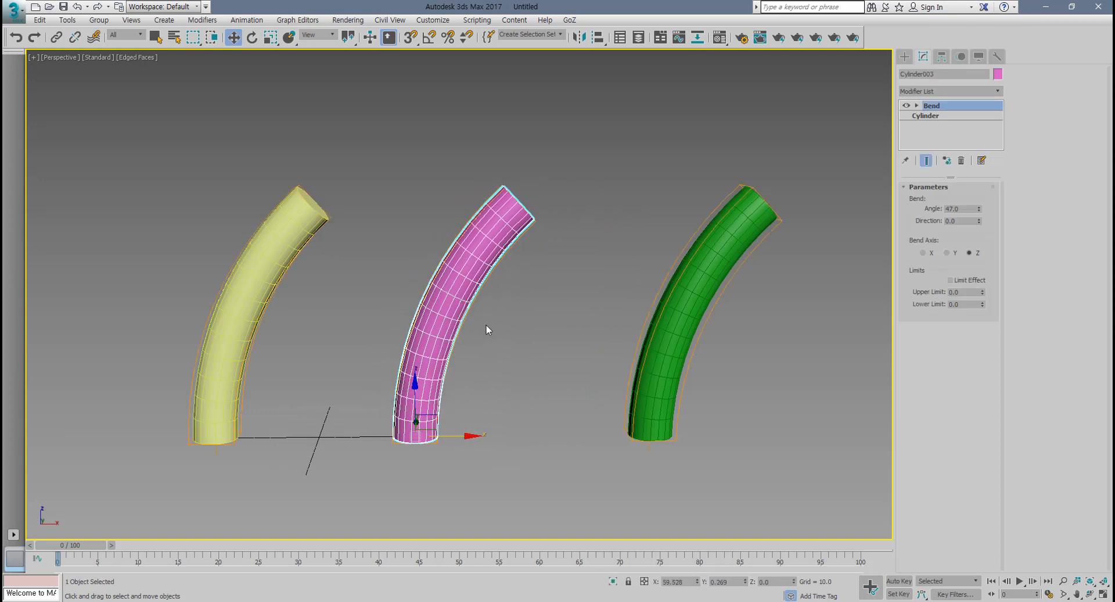
middle_drag(457, 308, 443, 312)
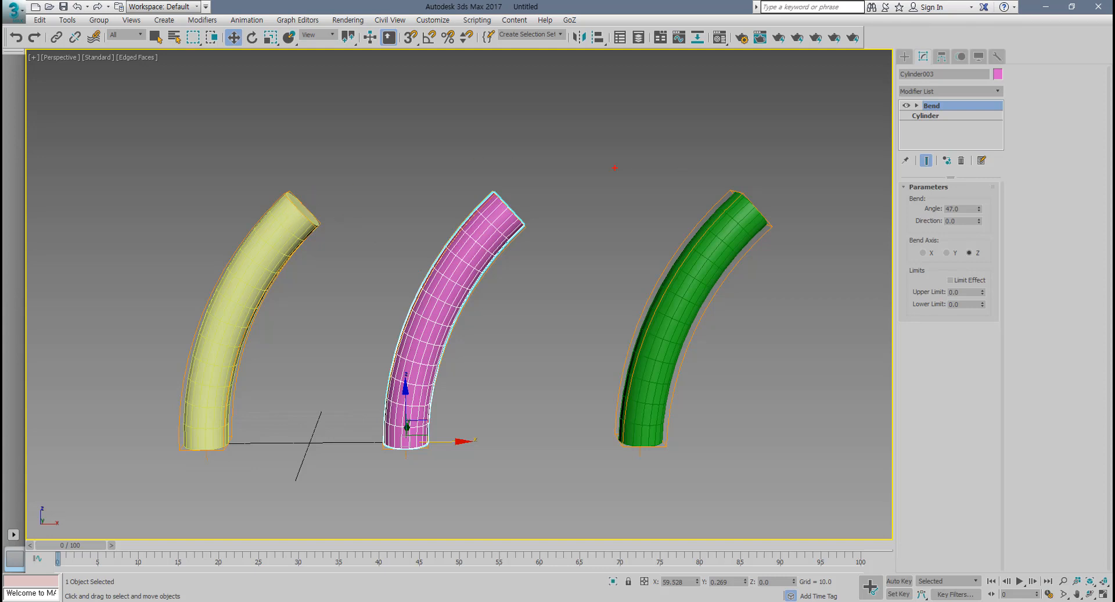
drag(296, 208, 423, 139)
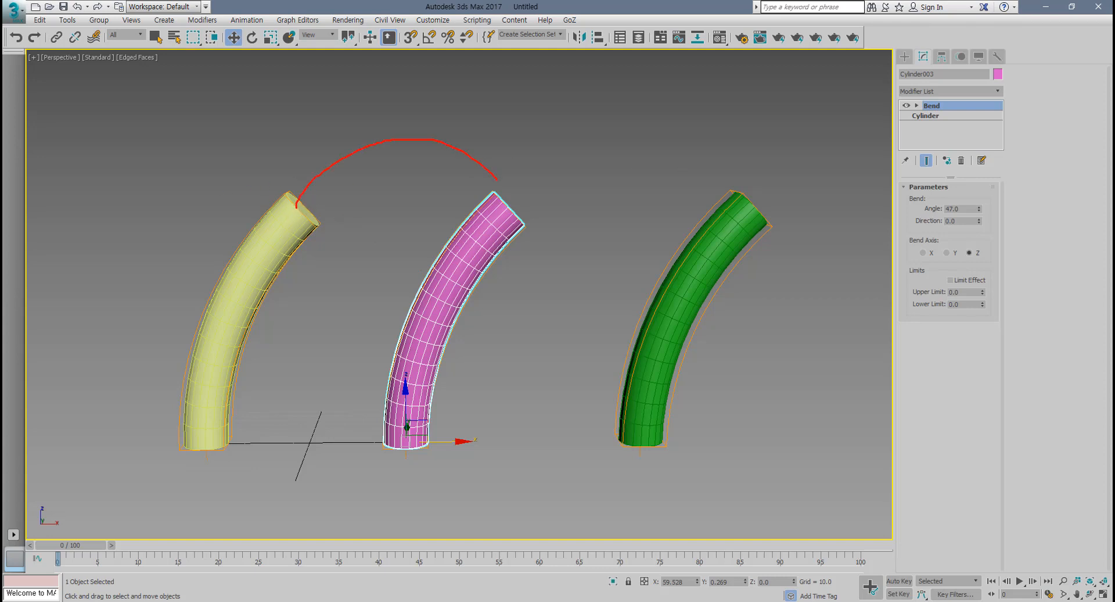
mouse_move(290, 218)
mouse_down()
mouse_move(371, 114)
mouse_move(685, 209)
mouse_move(668, 228)
mouse_up()
mouse_move(324, 214)
mouse_down()
mouse_move(427, 167)
mouse_move(482, 218)
mouse_move(648, 217)
mouse_up()
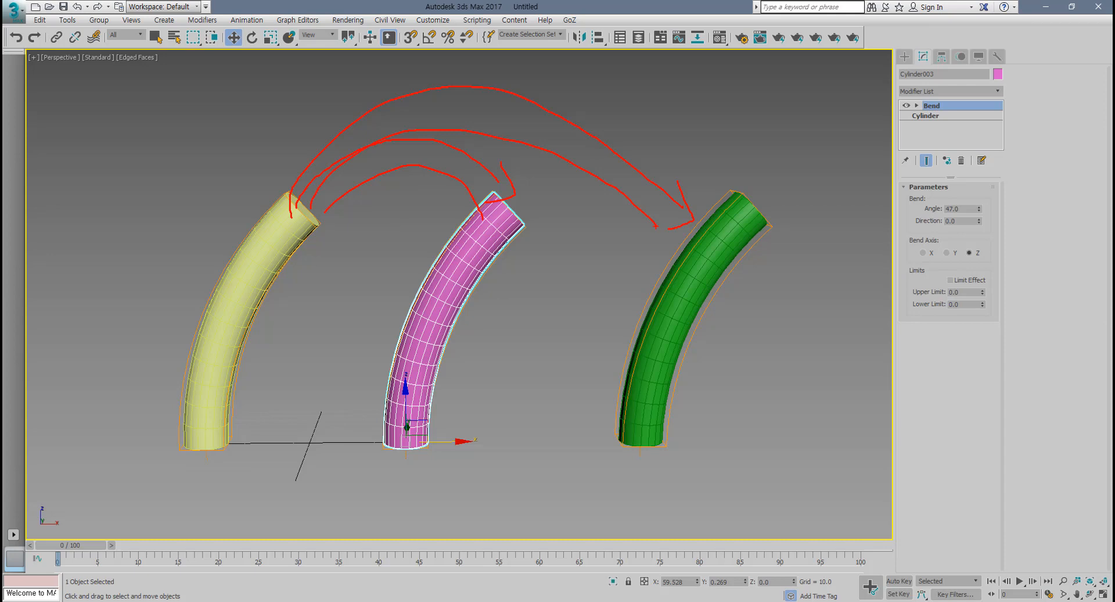
key(Escape)
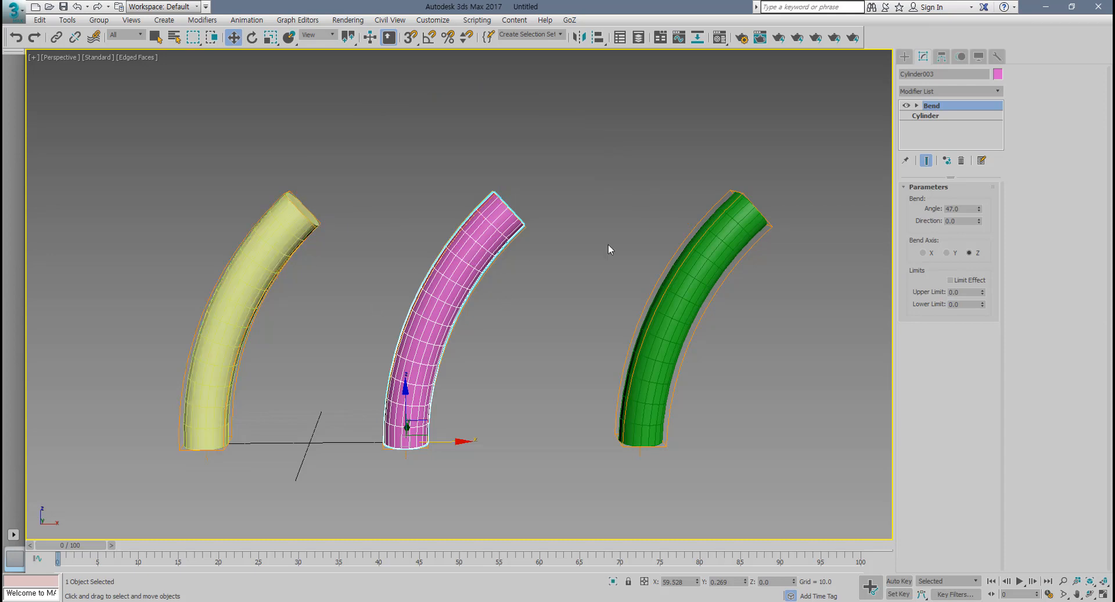
Set the pink cylinder's bend angle to 0.
drag(979, 209, 978, 265)
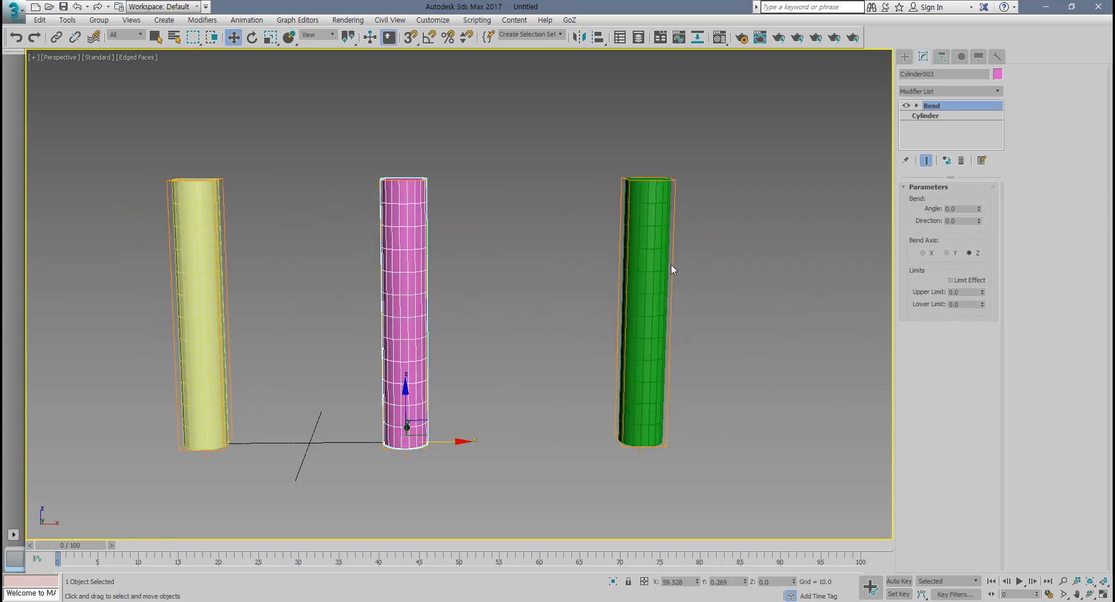
mouse_move(405, 158)
mouse_down()
mouse_move(345, 113)
mouse_move(221, 164)
mouse_move(295, 169)
mouse_up()
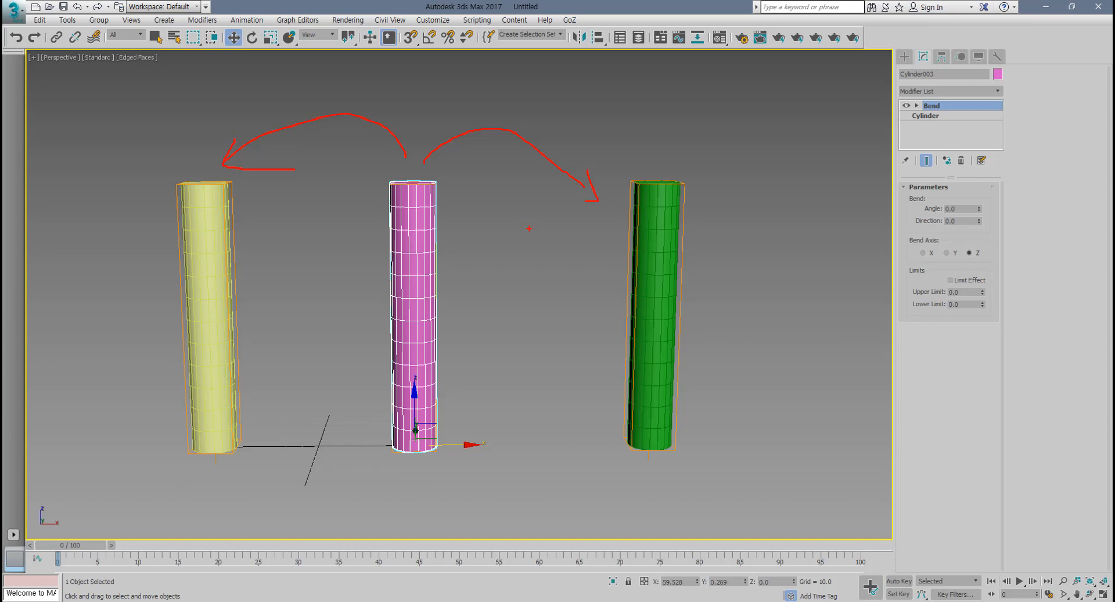
Compare the modifier stacks of the green, yellow and pink cylinders.
click(664, 244)
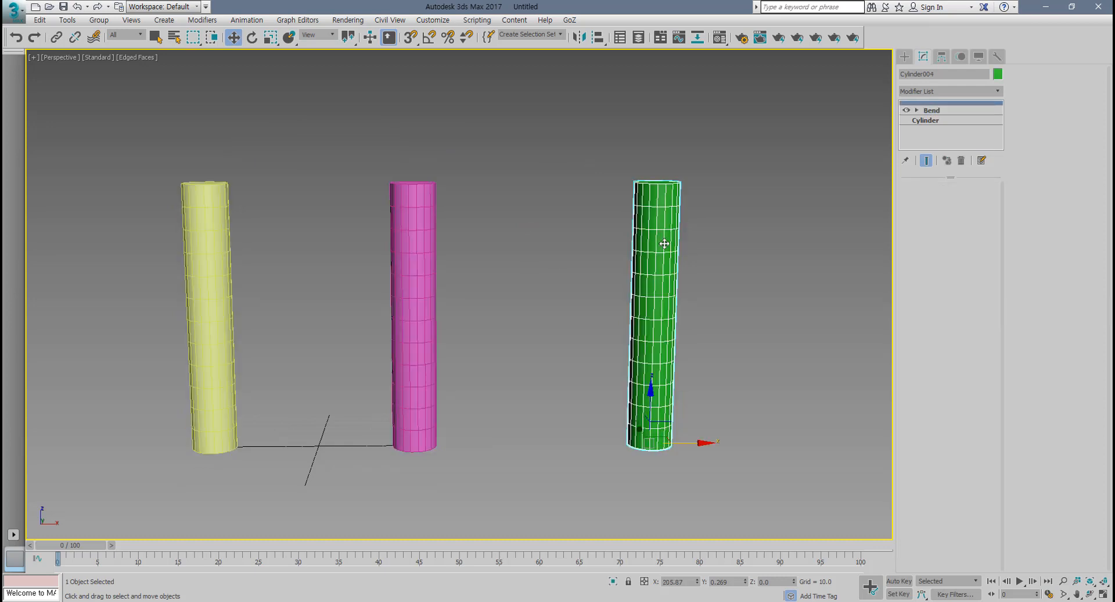
click(232, 238)
click(395, 235)
click(656, 251)
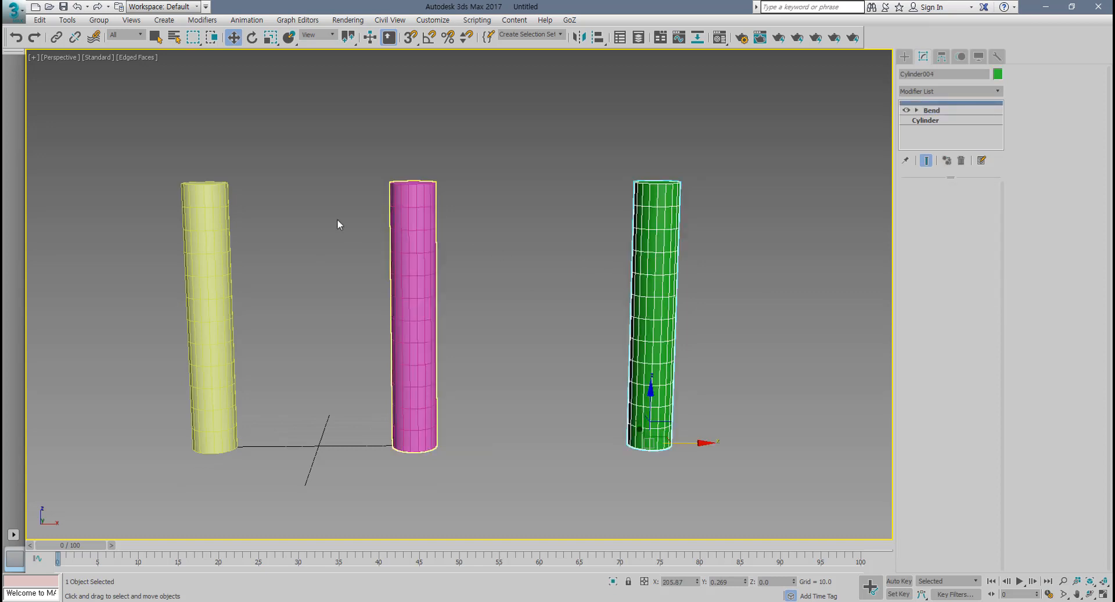
mouse_move(220, 172)
mouse_down()
mouse_move(598, 137)
mouse_move(676, 171)
mouse_up()
drag(654, 135, 585, 182)
mouse_move(433, 205)
mouse_down()
mouse_move(608, 221)
mouse_move(580, 244)
mouse_up()
mouse_move(644, 408)
mouse_down()
mouse_move(443, 431)
mouse_move(504, 403)
mouse_up()
drag(662, 446, 199, 457)
drag(198, 414, 250, 412)
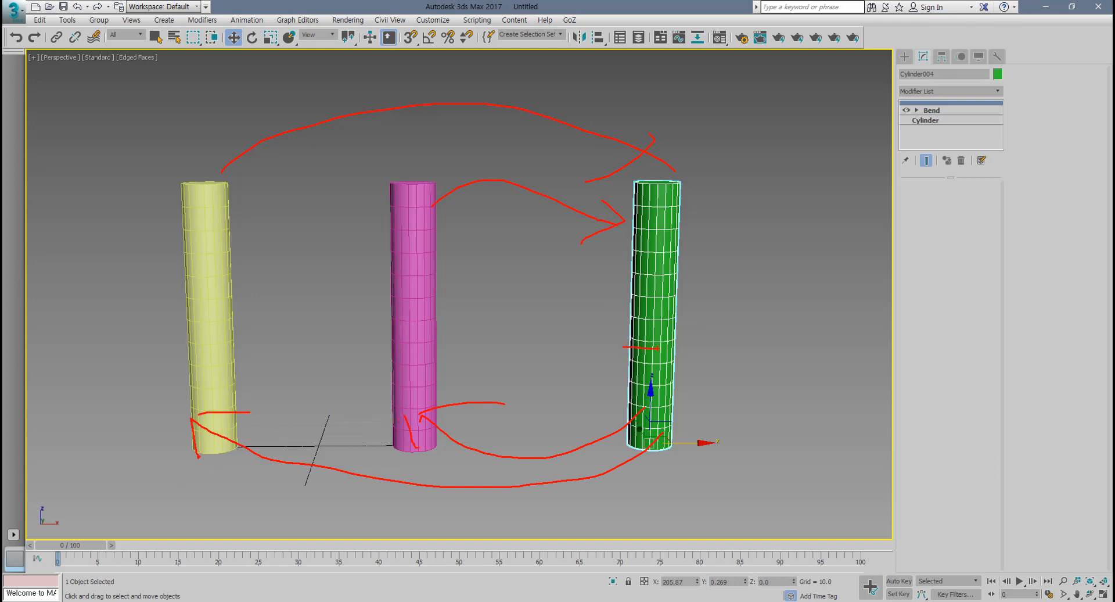
key(Escape)
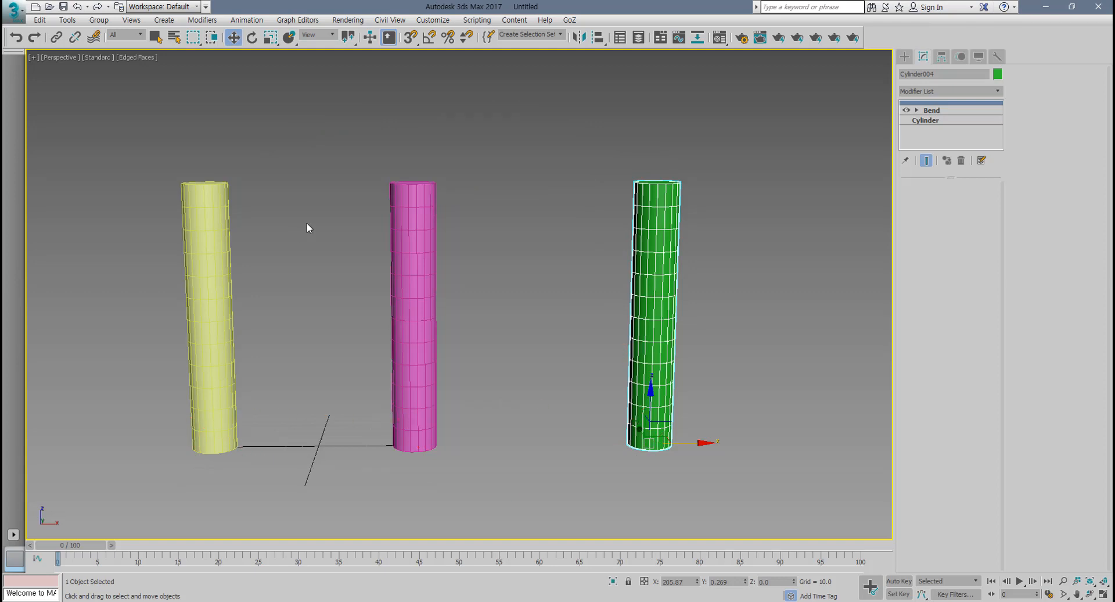
Set the angle of the green cylinder's shared Bend to 13 and return to the reference level above it.
click(998, 91)
key(b)
key(Return)
click(956, 112)
drag(979, 209, 987, 186)
drag(931, 113, 932, 107)
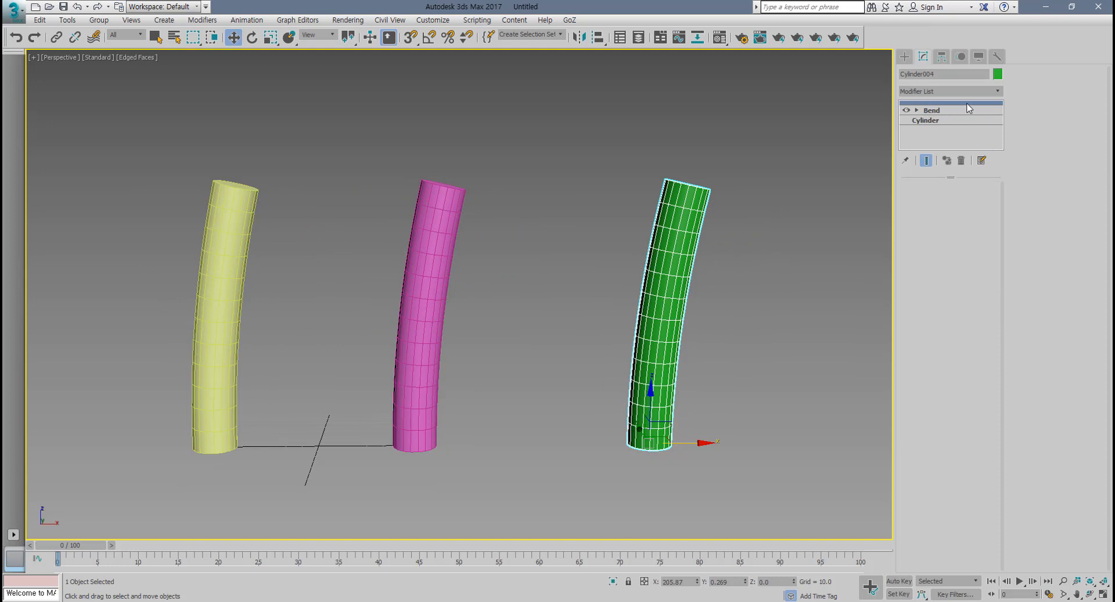
Add a second Bend above the reference level of the green cylinder and set its angle to -60.
click(997, 91)
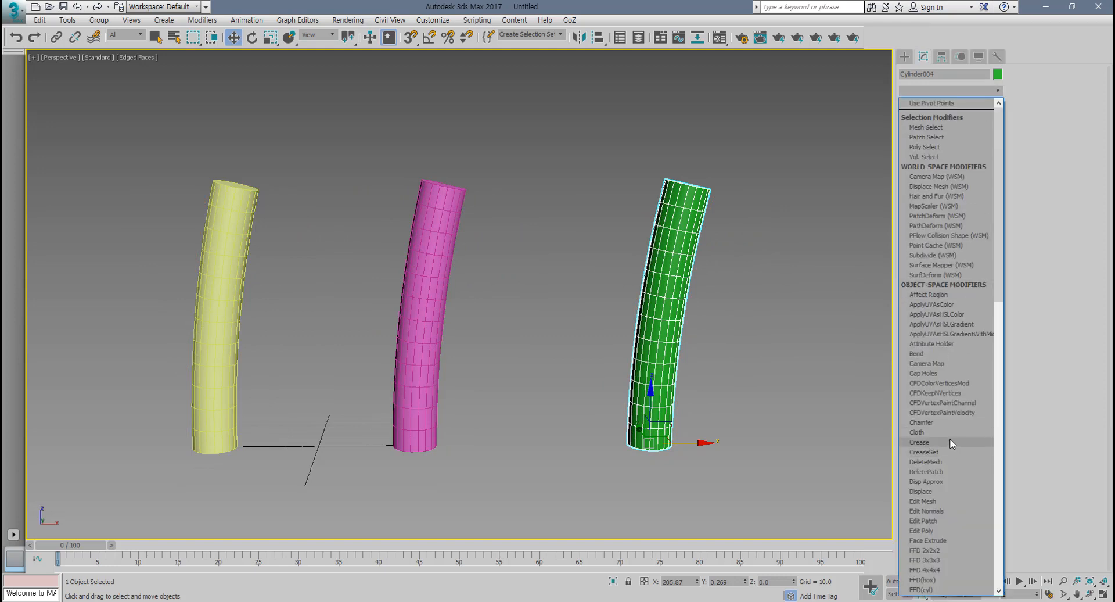
click(951, 353)
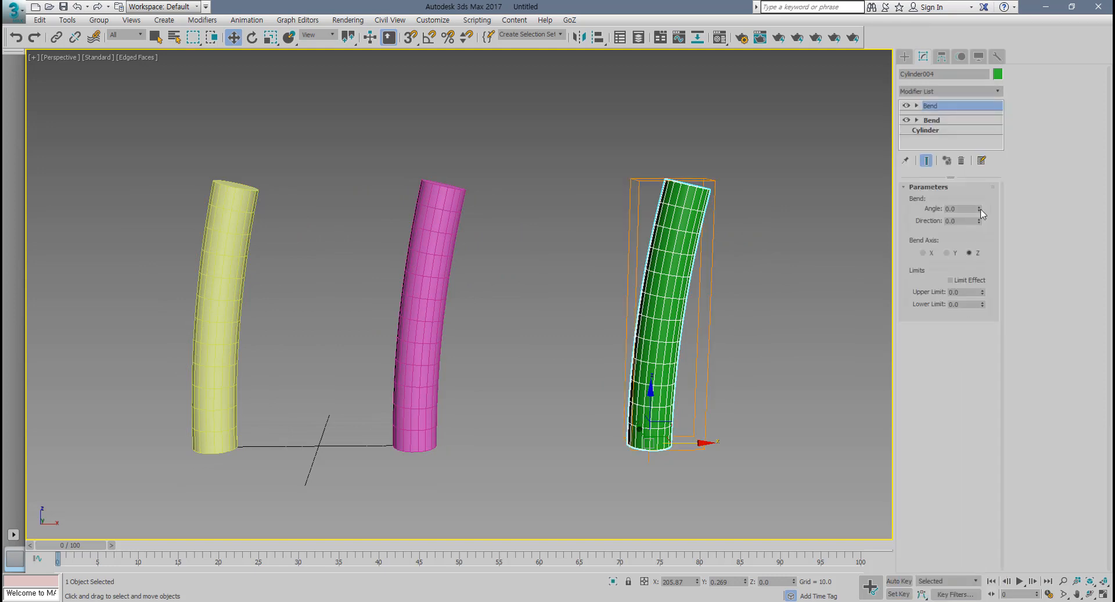
drag(979, 209, 966, 285)
Move the pink cylinder to about X 51.7 and compare its Bend modifier with those of the yellow and green cylinders.
drag(449, 224, 435, 225)
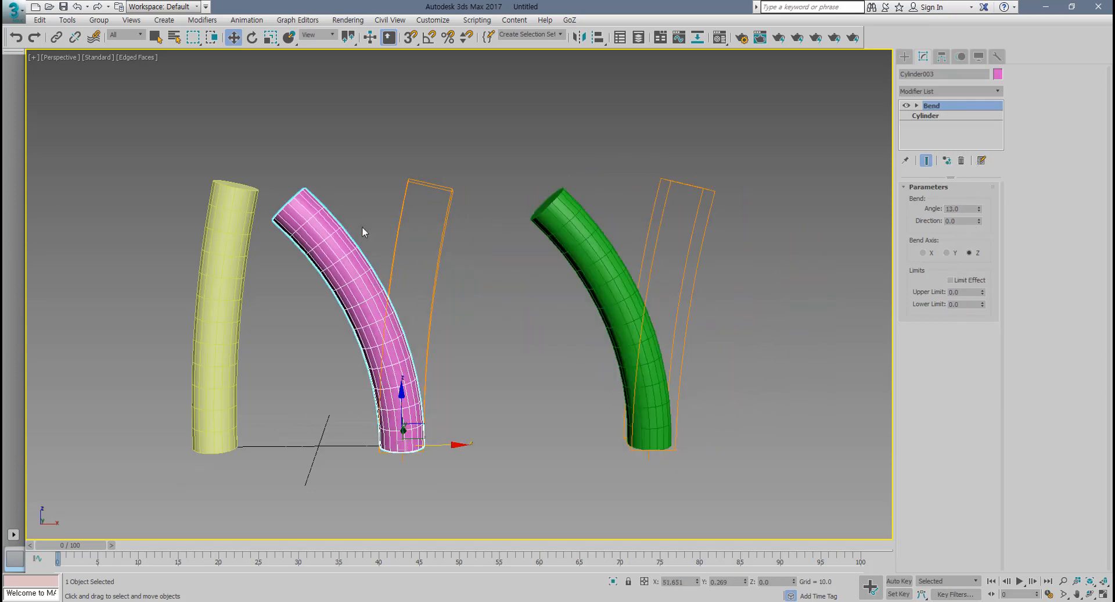
click(233, 245)
click(233, 246)
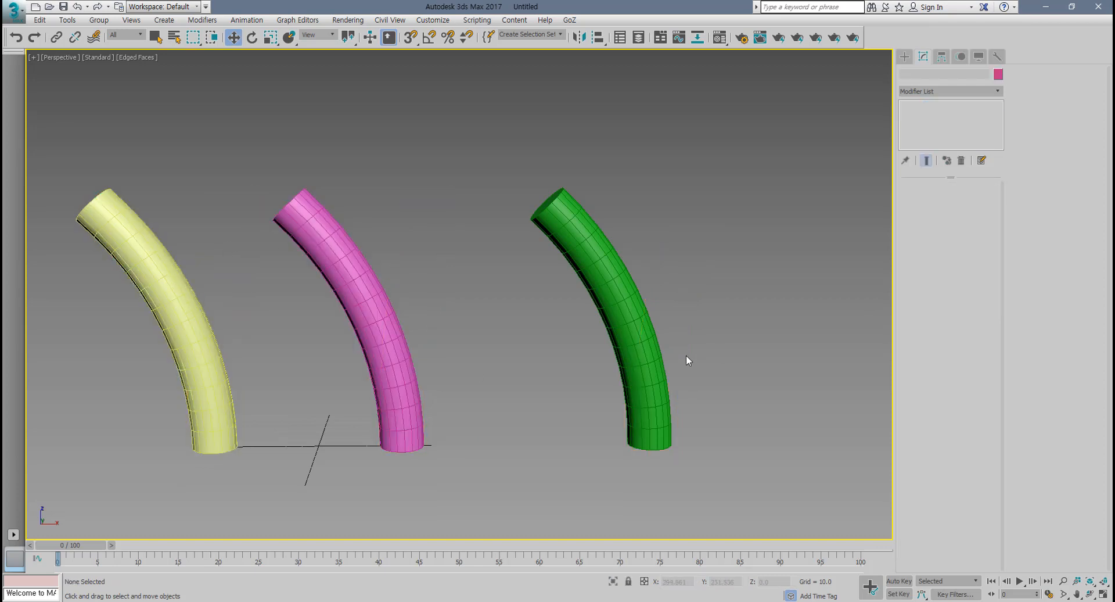
click(377, 361)
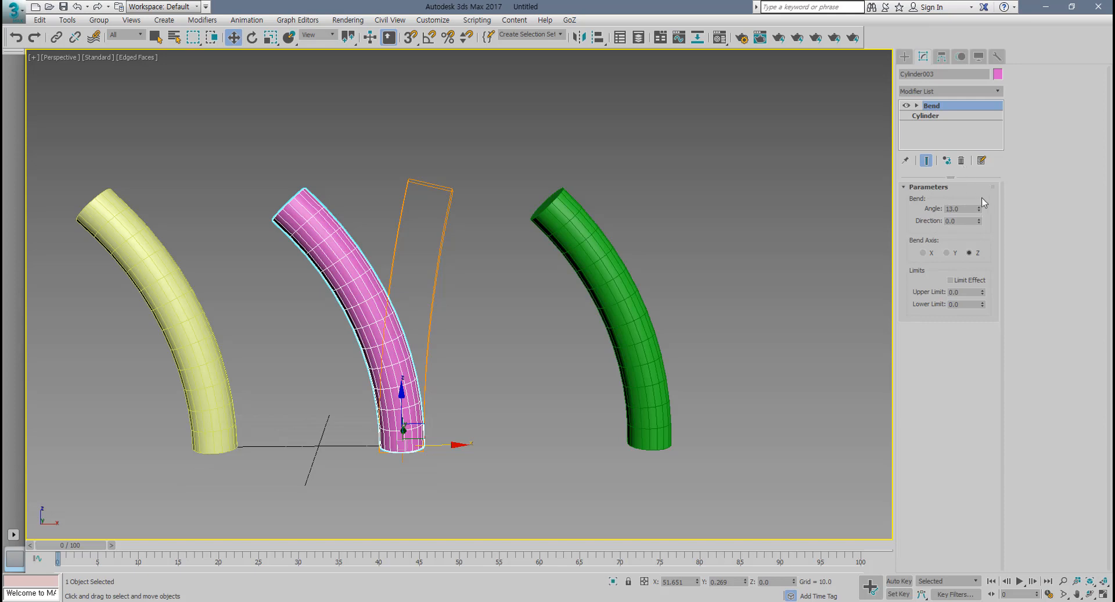
drag(980, 215, 1000, 149)
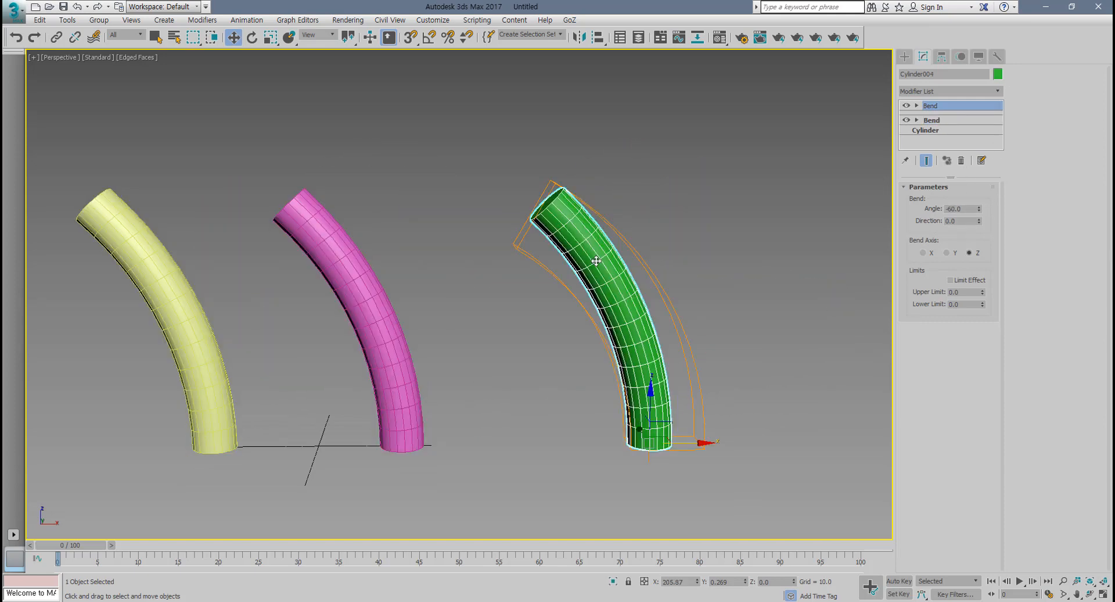
Delete the upper Bend modifier from the green cylinder's stack and deselect the cylinder.
drag(953, 120, 943, 113)
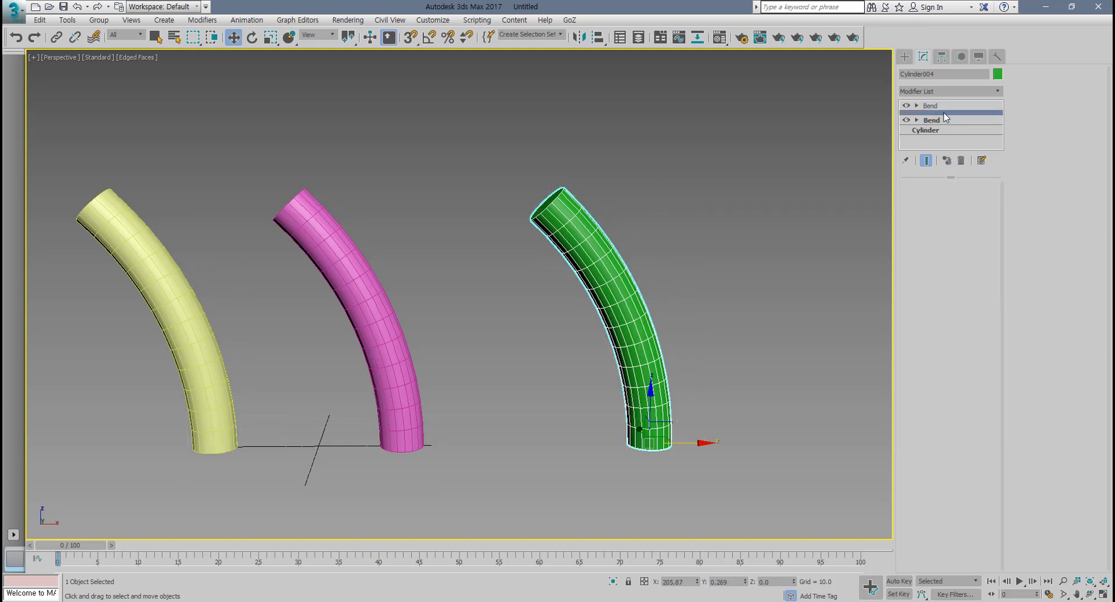
click(942, 106)
click(942, 113)
click(942, 107)
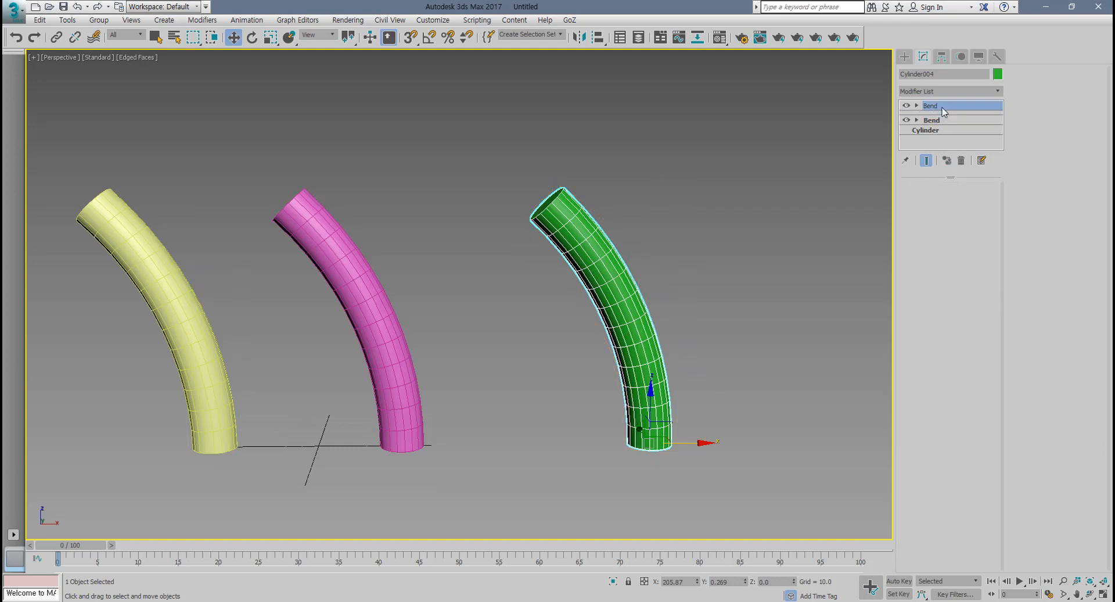
click(960, 160)
click(846, 248)
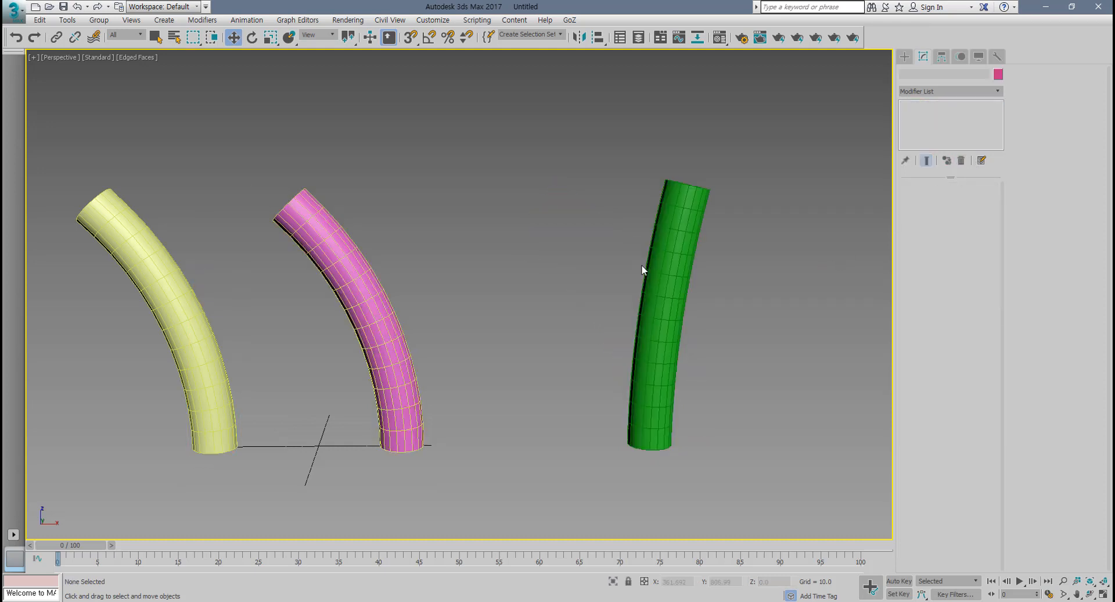
Set the yellow original cylinder's bend angle to 14.5.
alt+middle_drag(642, 269, 548, 307)
drag(460, 244, 346, 353)
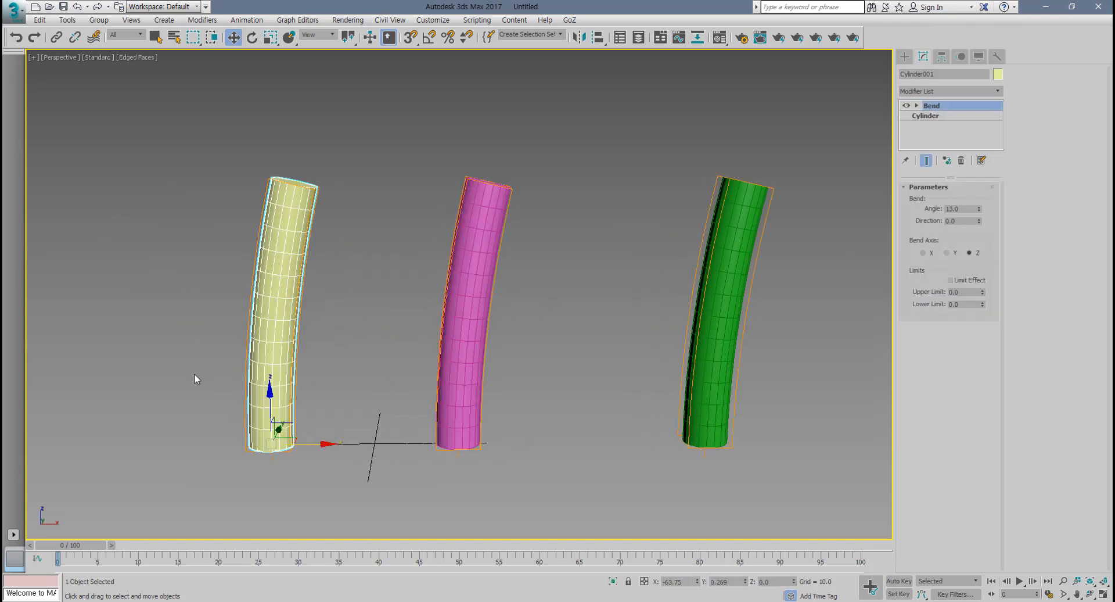
click(367, 321)
click(286, 329)
middle_drag(744, 293, 721, 300)
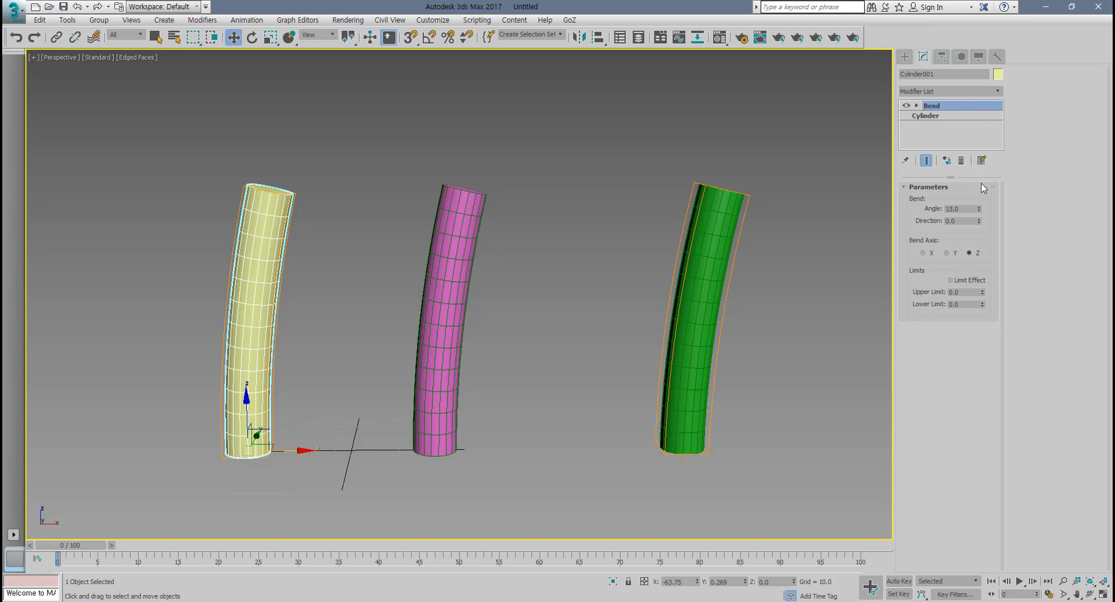
drag(979, 214, 783, 250)
Add a separate Bend with an angle of 117.5 above the green cylinder's reference level and delete that modifier again.
click(709, 234)
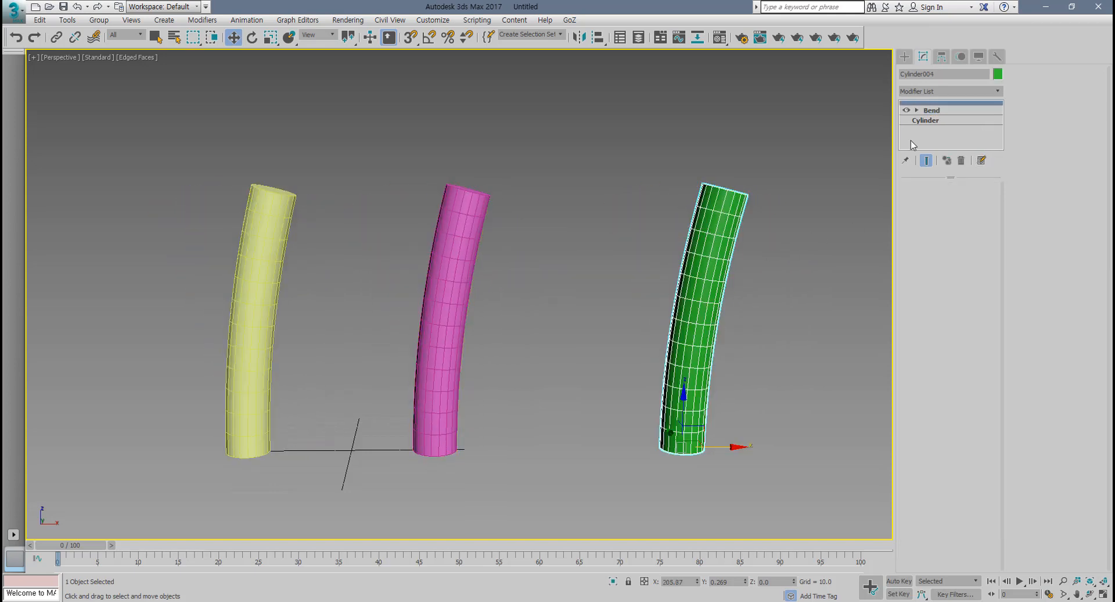
click(998, 91)
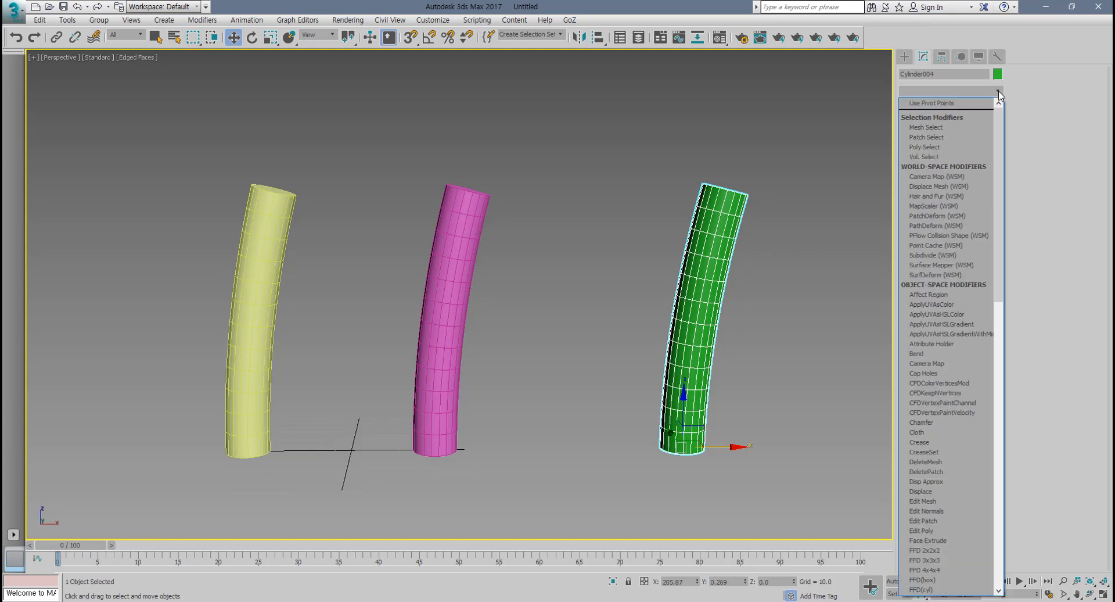
click(932, 352)
drag(975, 212, 964, 72)
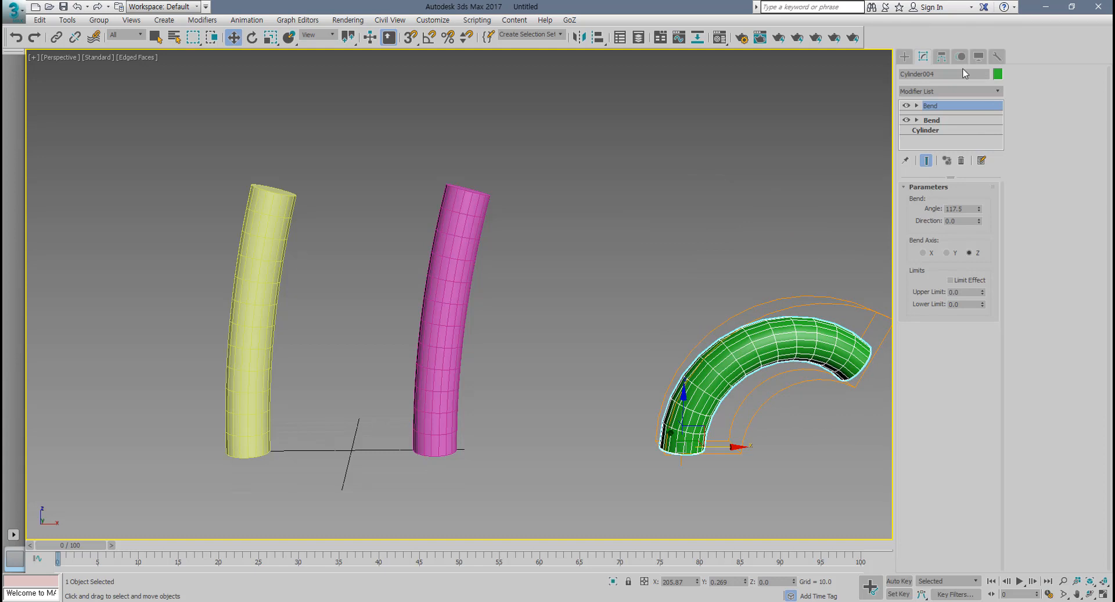
click(961, 161)
Delete the pink and green cylinders together and select the remaining yellow one.
drag(397, 412, 398, 413)
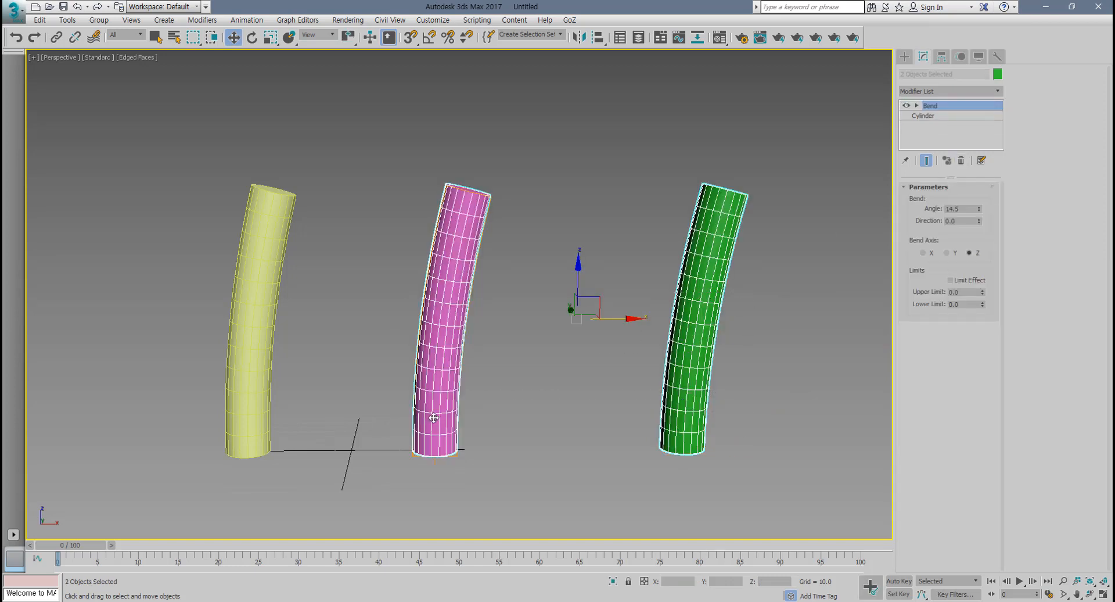
key(Delete)
click(265, 373)
mouse_move(272, 383)
middle_down()
mouse_move(319, 363)
mouse_move(340, 417)
mouse_move(263, 413)
middle_up()
shift+drag(261, 413, 359, 406)
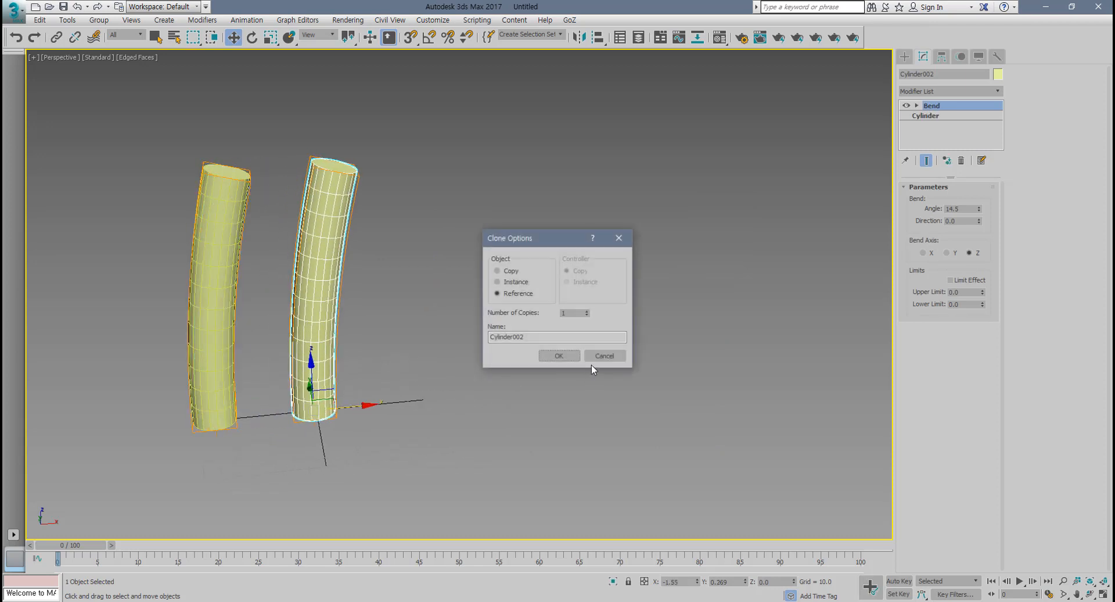
click(607, 357)
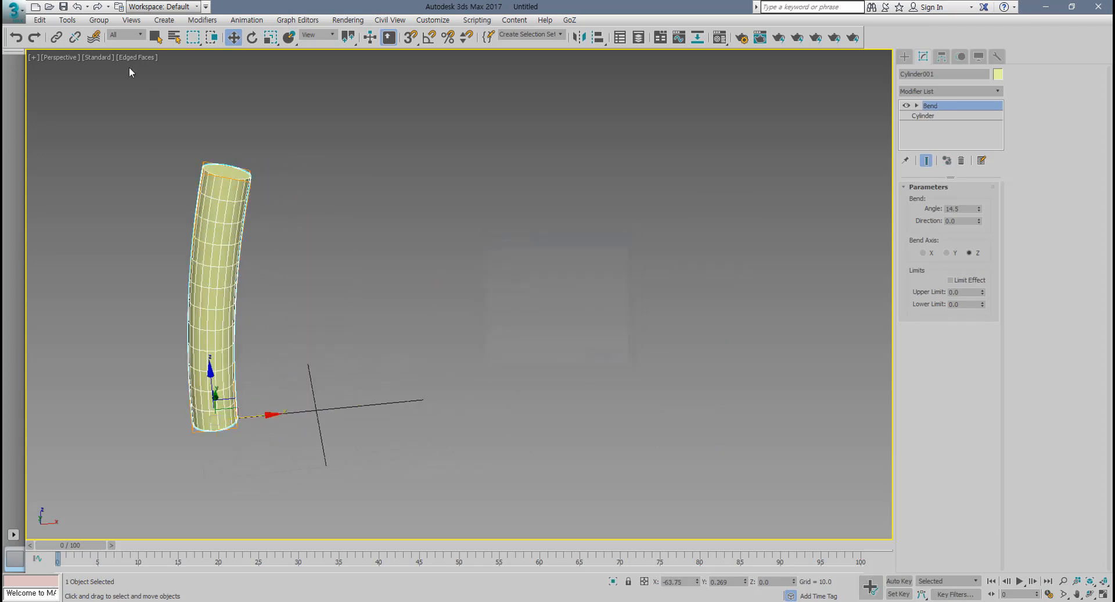
Start an Array of the yellow cylinder, reset all its parameters and set the incremental X move to 50.
click(68, 19)
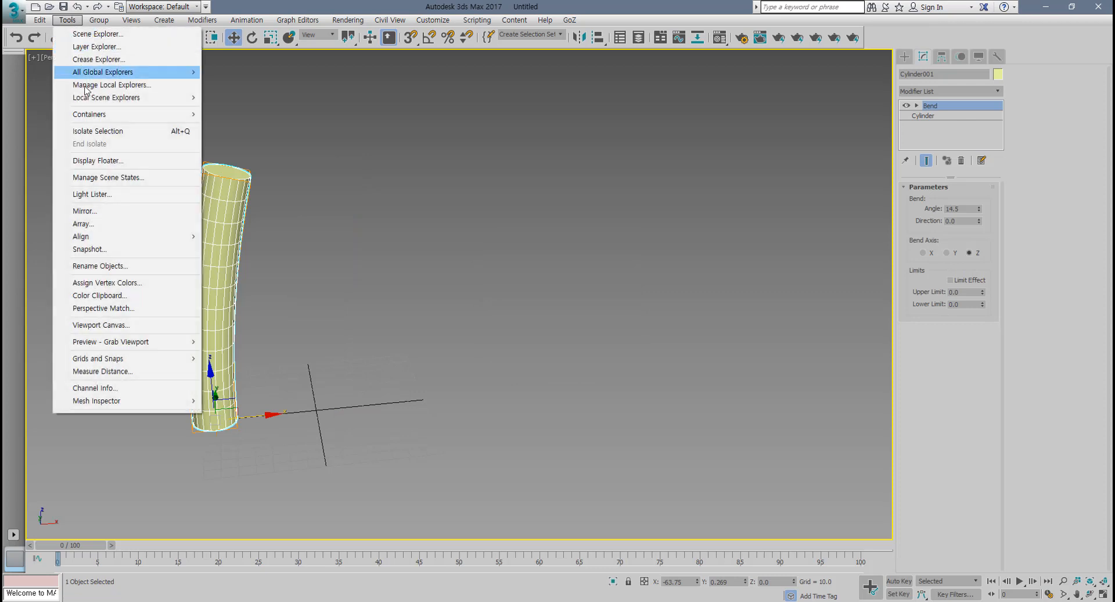
click(87, 224)
click(594, 389)
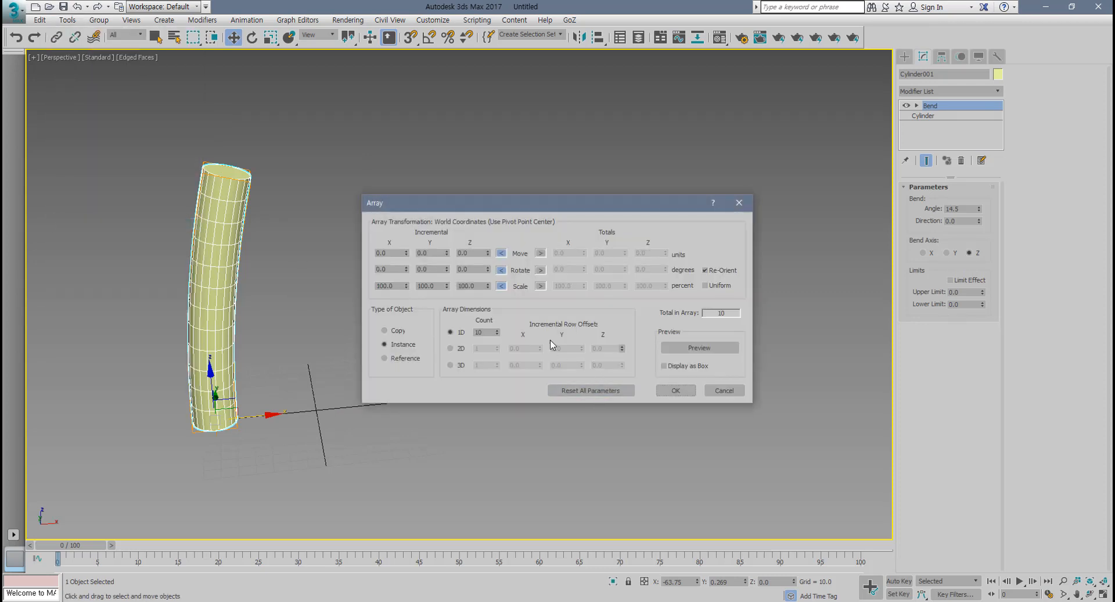
double_click(392, 254)
text(50)
Make the array 2D with a count of 10 and a Y row offset of 50, preview it and create the instances.
click(450, 348)
double_click(551, 349)
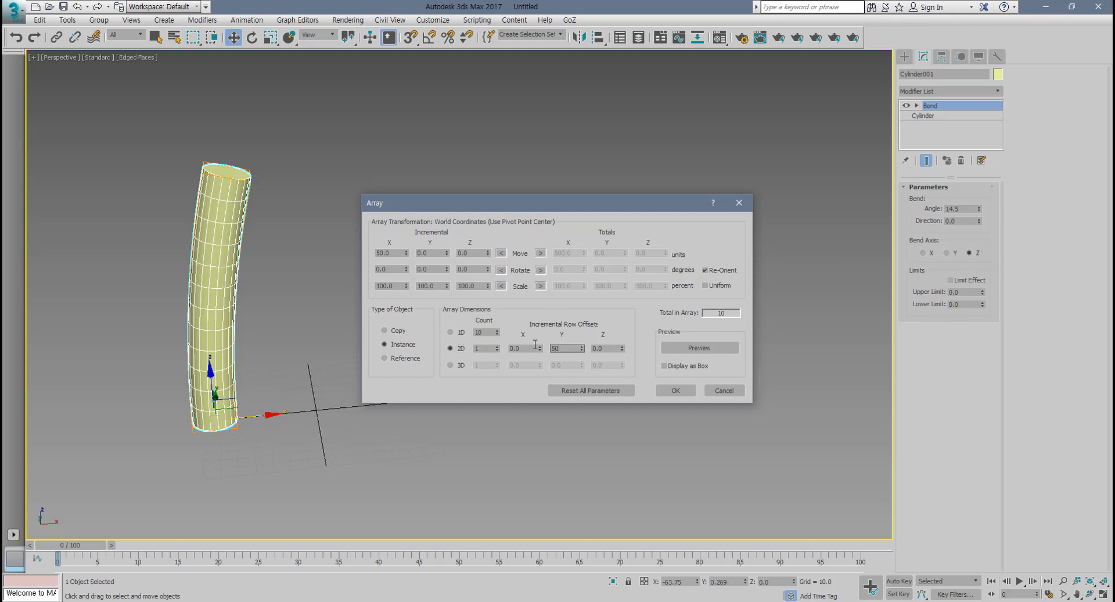
double_click(488, 349)
click(709, 348)
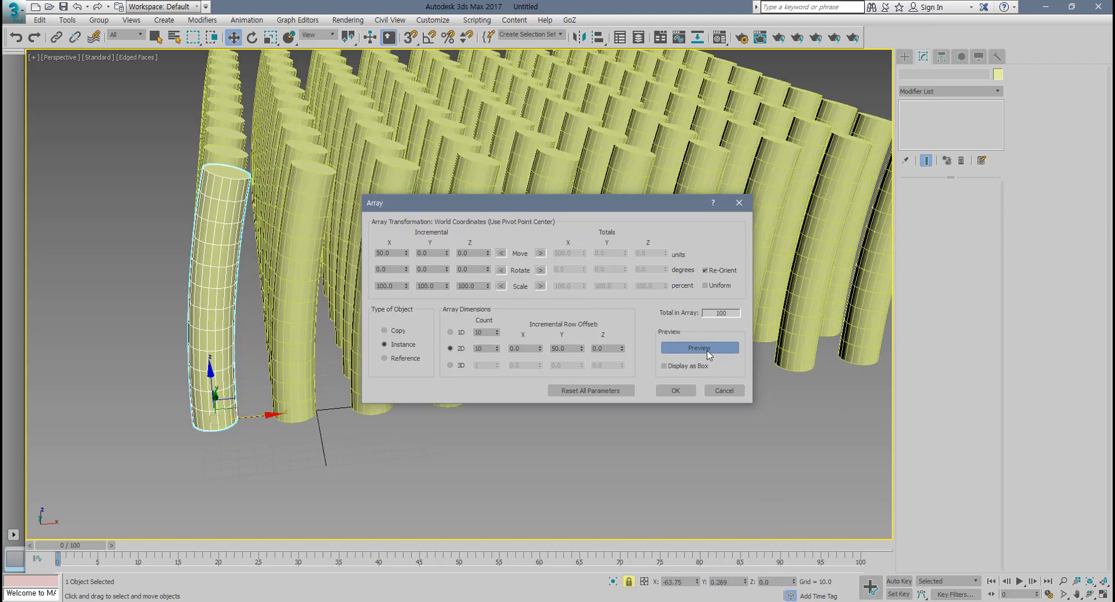
scroll(186, 389, up, 2)
scroll(187, 389, down, 4)
alt+middle_drag(186, 390, 222, 439)
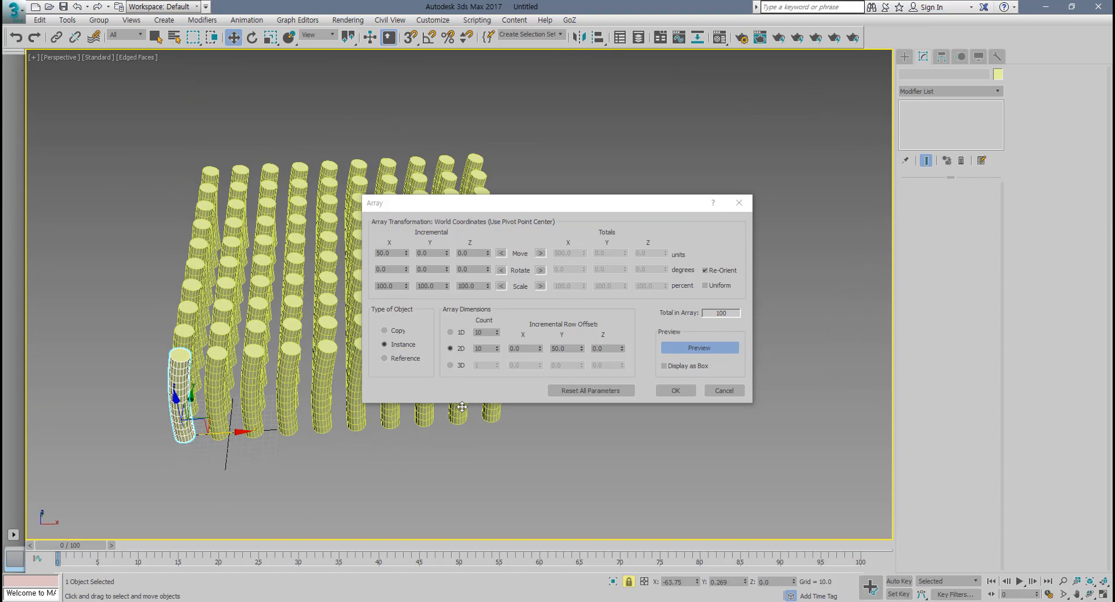
click(665, 389)
Select the first cylinders in the array's front row and check the object type in the Array settings without creating another array.
middle_drag(415, 368, 480, 316)
click(323, 335)
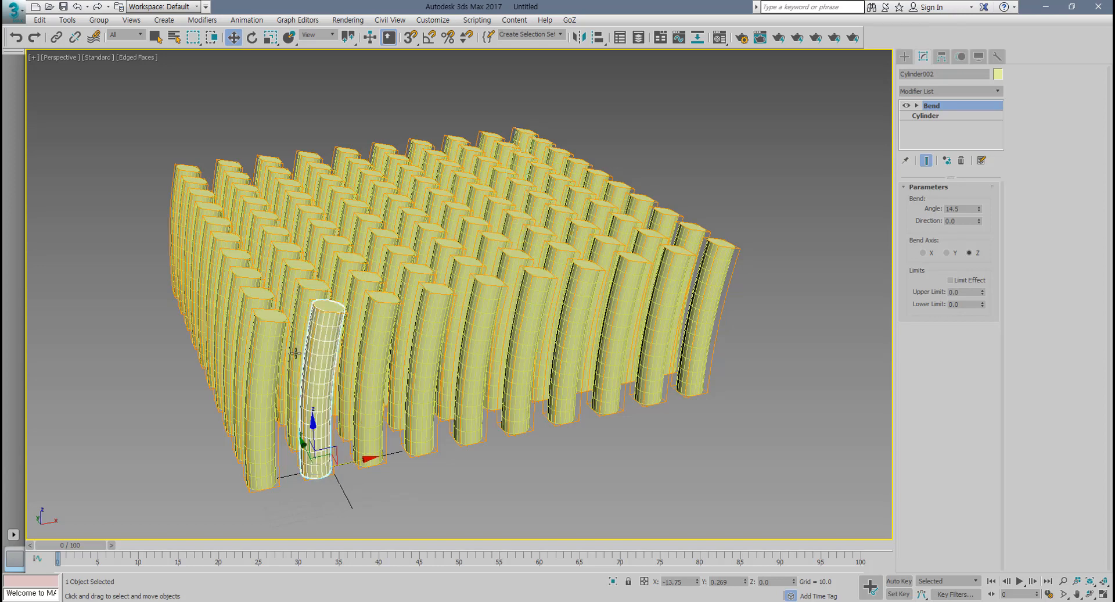
click(251, 356)
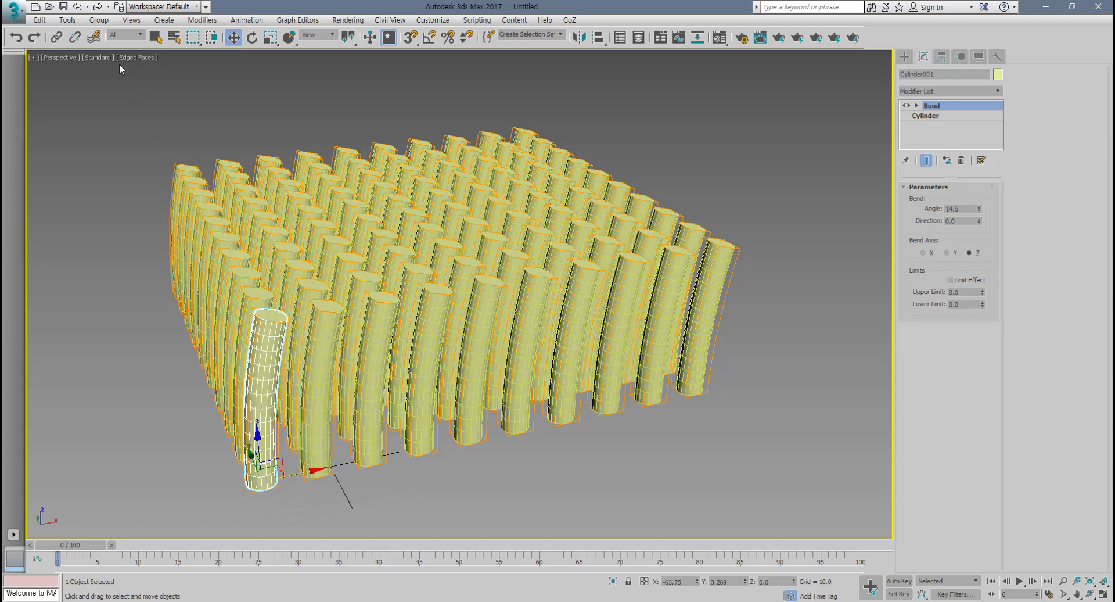
click(67, 20)
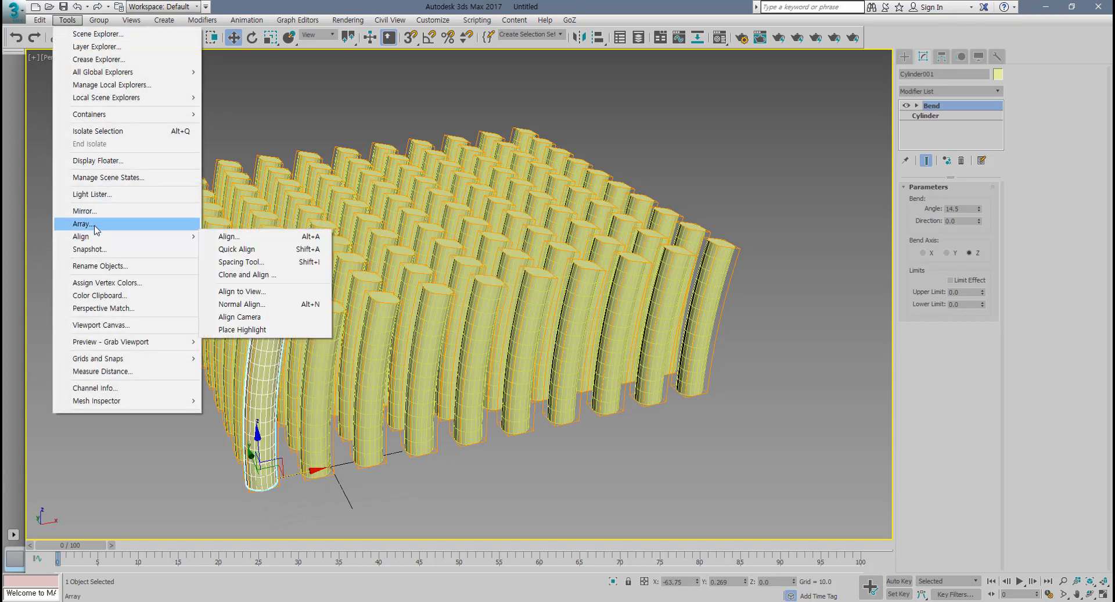
click(83, 223)
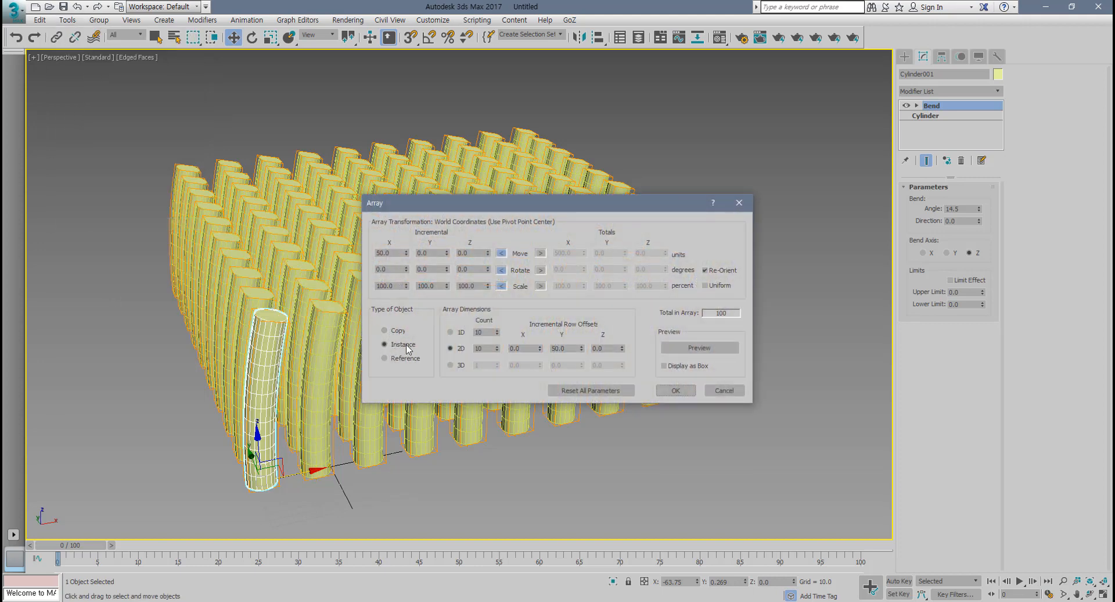
click(725, 390)
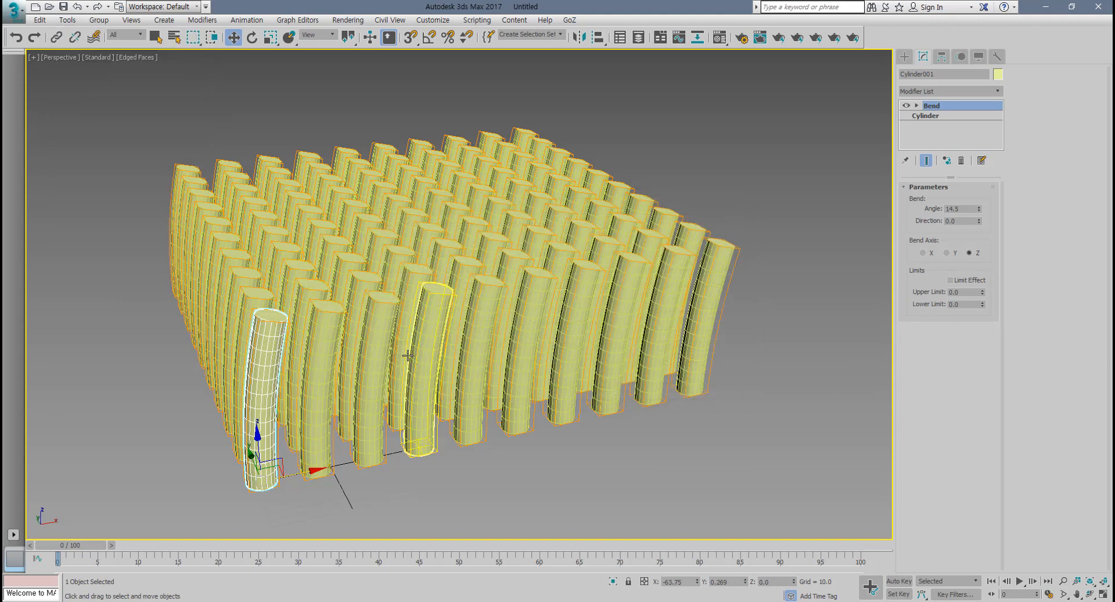
Remove the Bend modifier from the third cylinder in the front row of the instanced array.
click(376, 354)
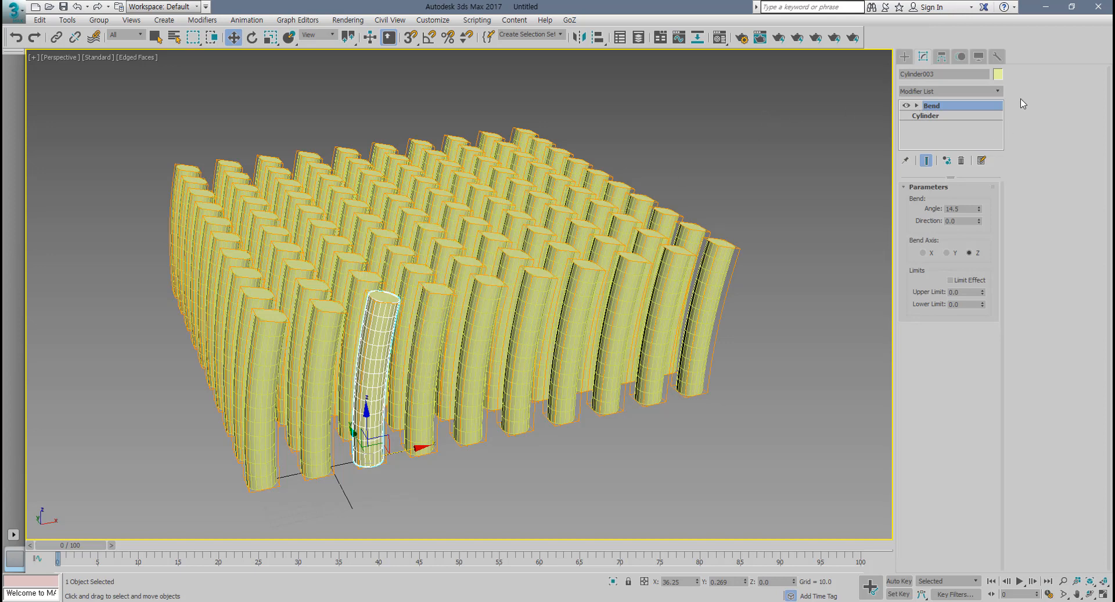
click(962, 161)
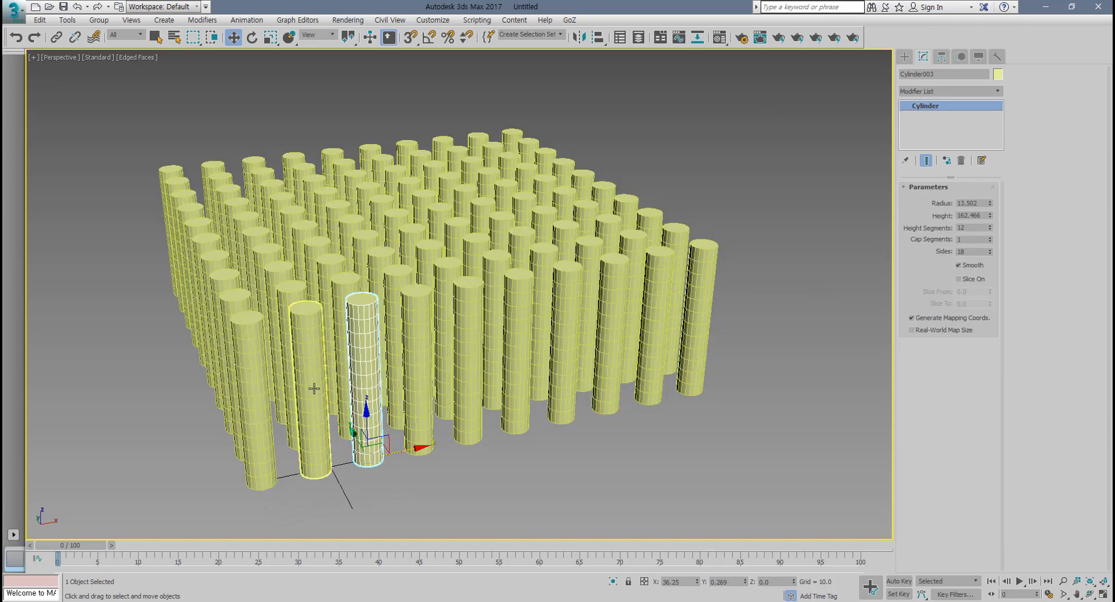
click(443, 485)
click(369, 419)
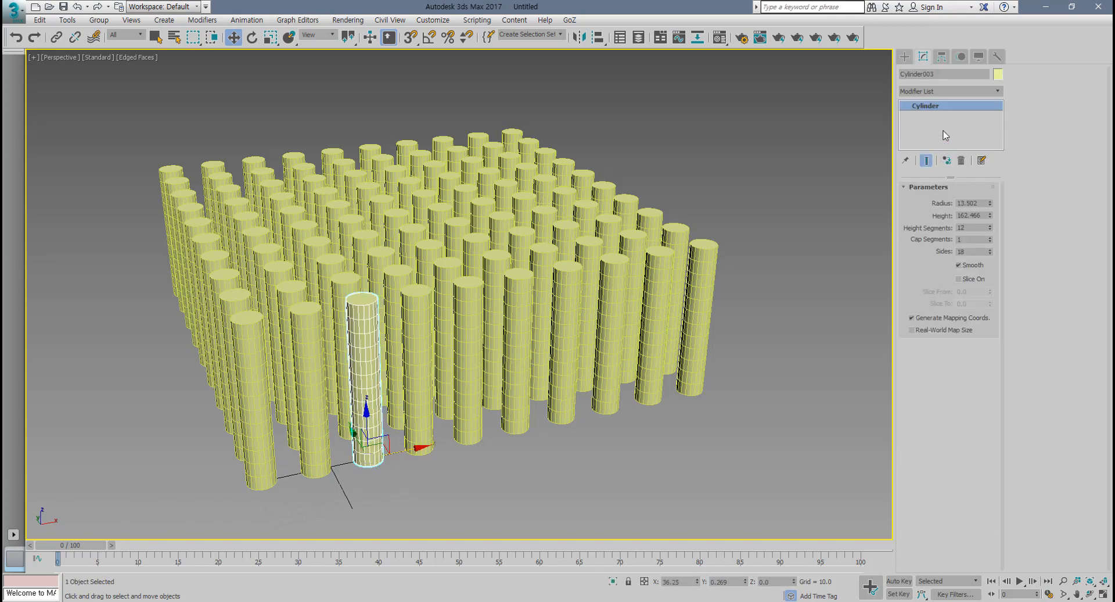
Add a Taper modifier to the selected cylinder instance with an amount of -1.0 and a curve of 0.81.
click(999, 91)
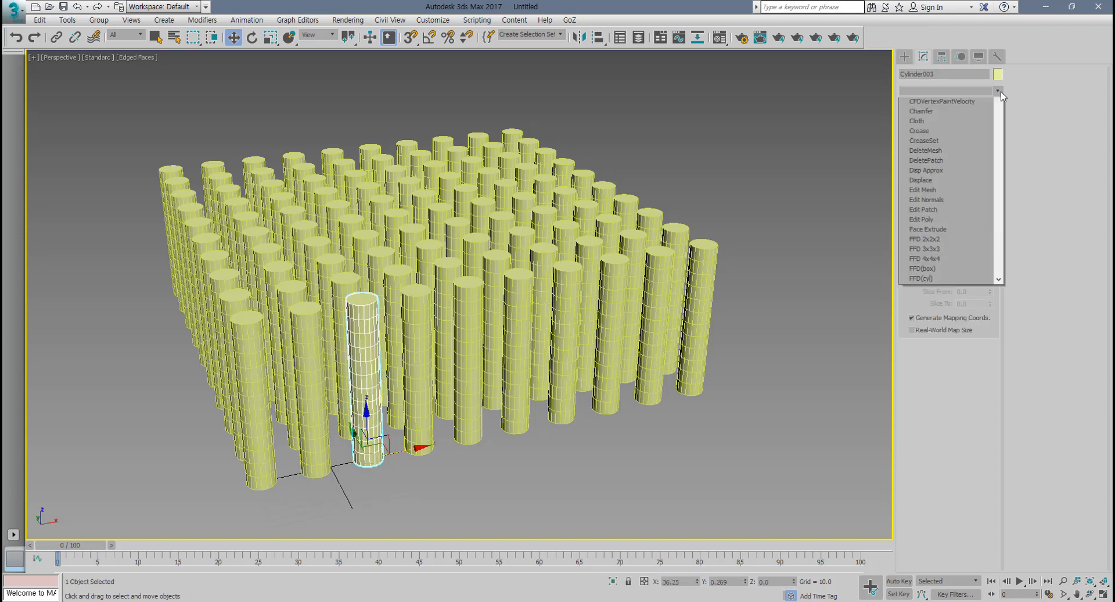
scroll(989, 460, down, 10)
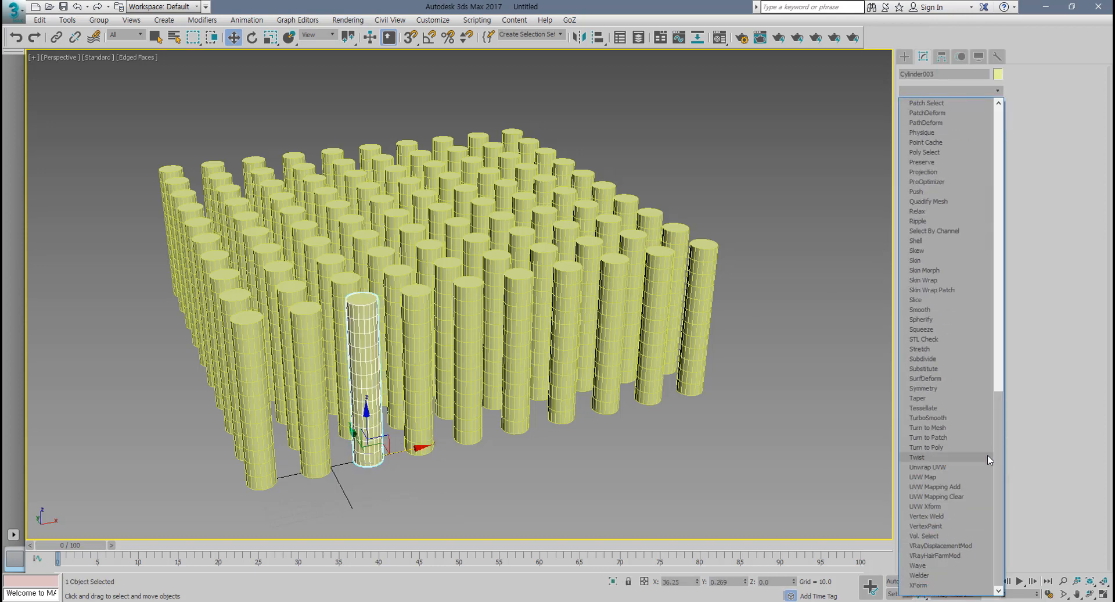
click(957, 397)
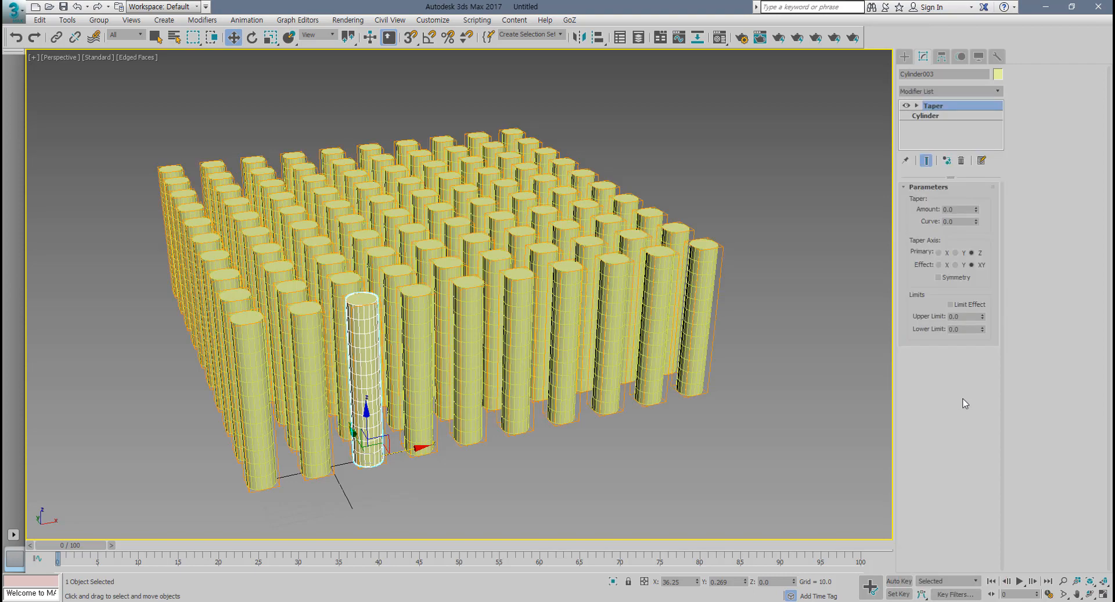
drag(977, 209, 983, 265)
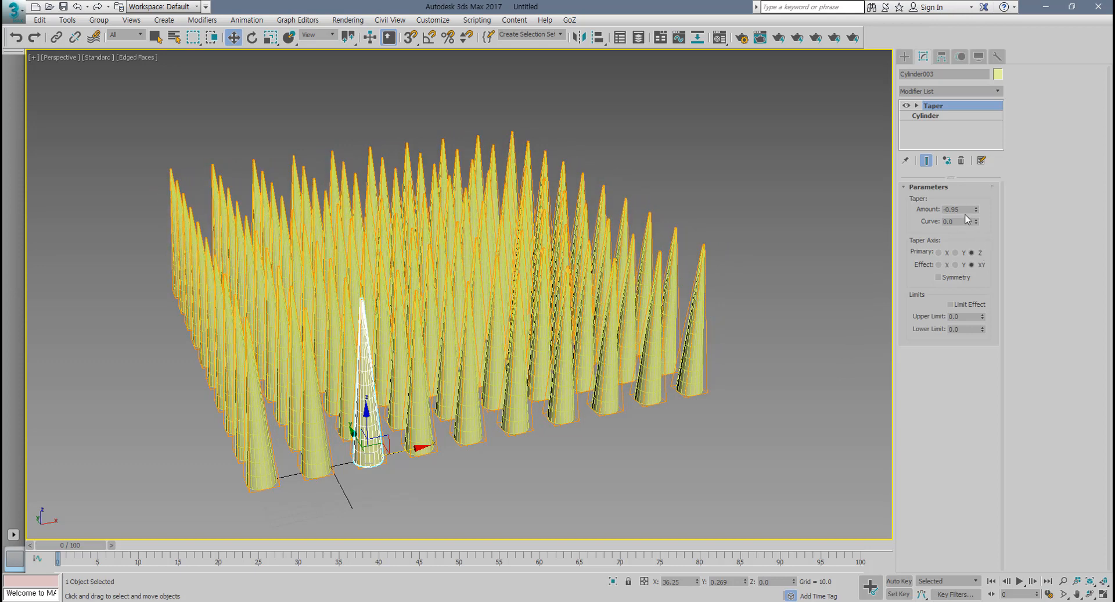
text(-1)
key(Return)
middle_drag(374, 363, 493, 296)
scroll(493, 296, up, 2)
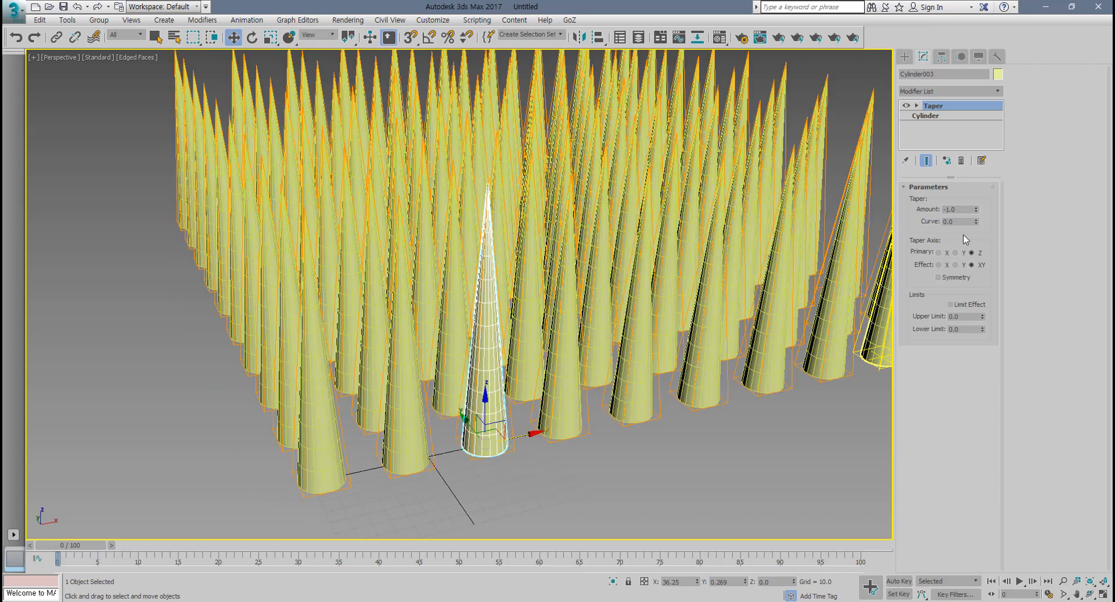
drag(976, 221, 998, 117)
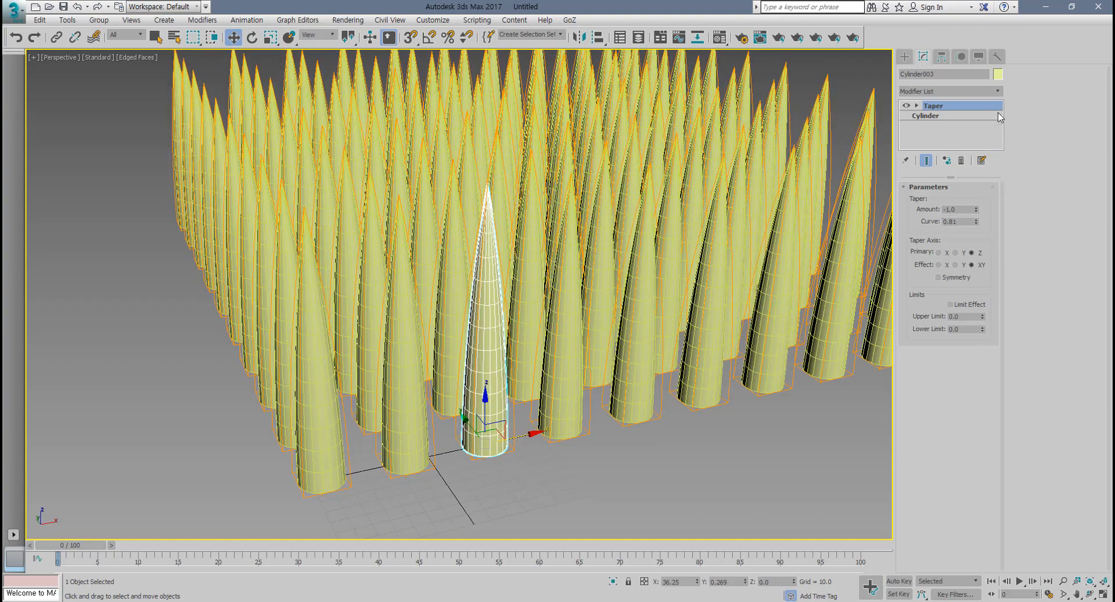
Add a Bend modifier above the Taper with an angle of 68.0 and a direction of -401.0.
click(998, 91)
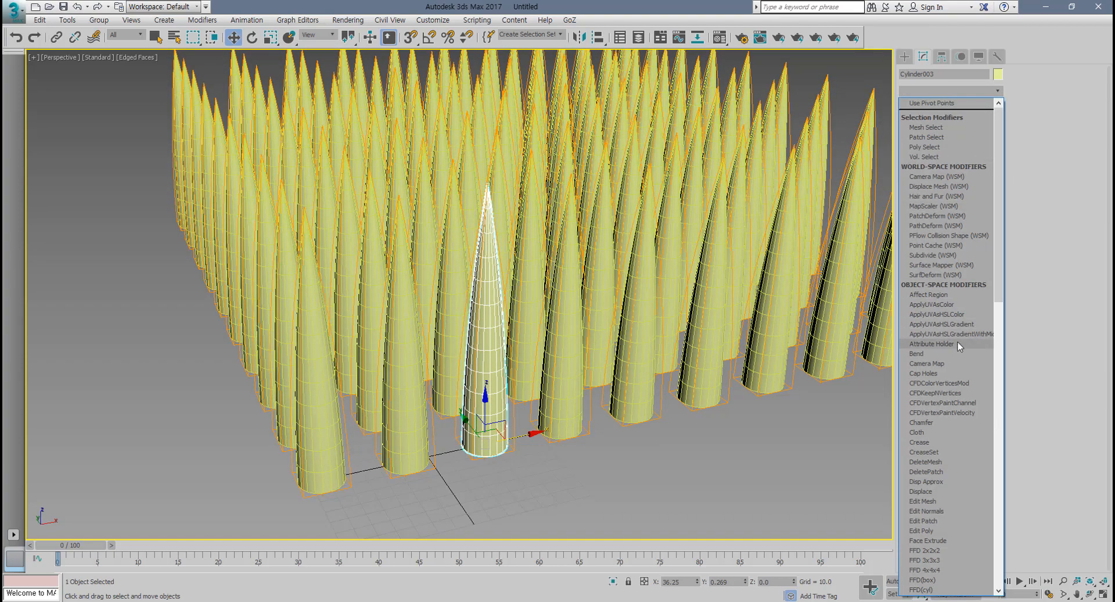
click(917, 353)
scroll(859, 325, down, 5)
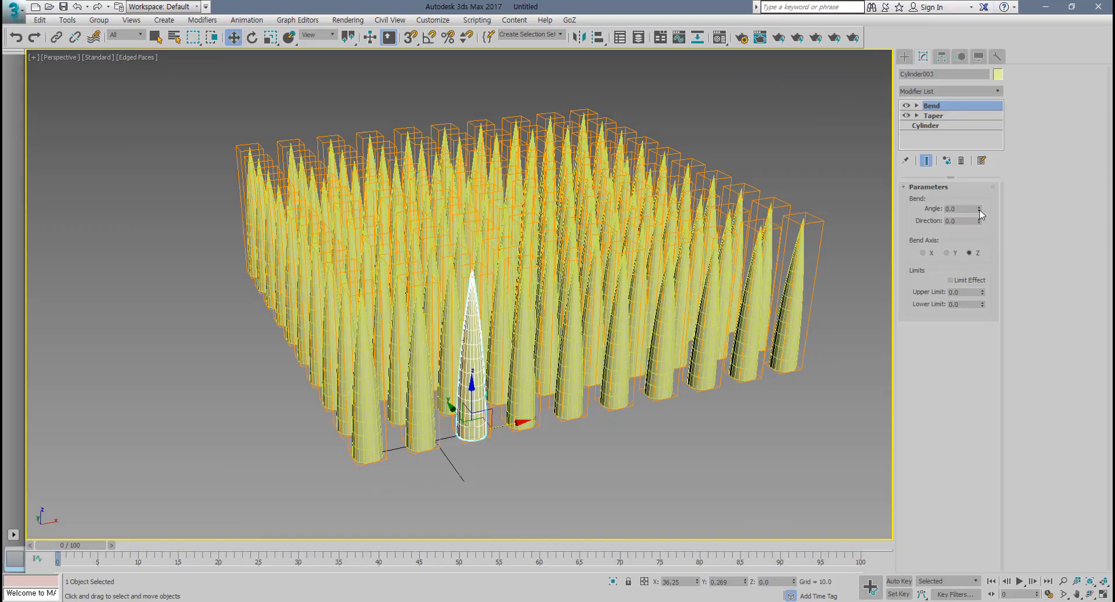
drag(980, 211, 967, 270)
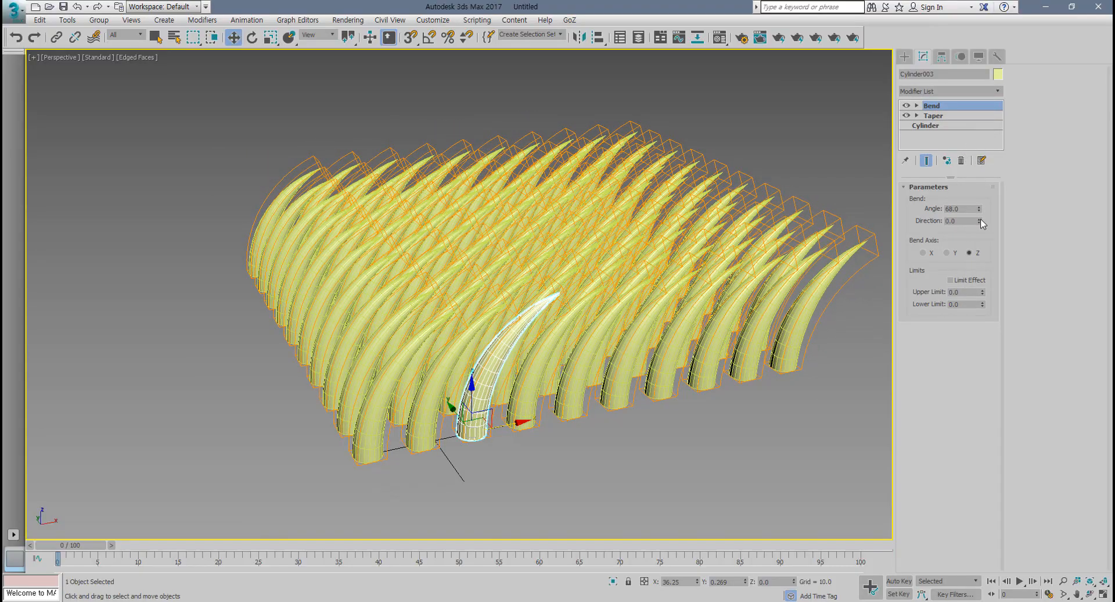
drag(980, 222, 936, 33)
drag(939, 99, 938, 127)
alt+middle_drag(652, 348, 684, 442)
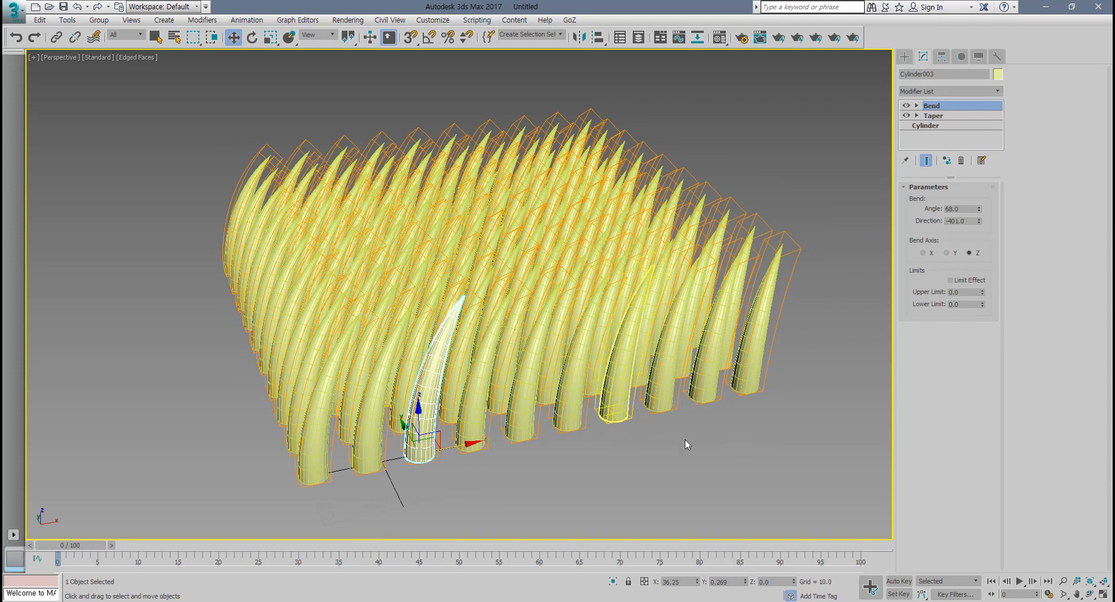
Turn on automatic keyframing and animate the Bend direction to 286.5 at frame 100.
click(899, 581)
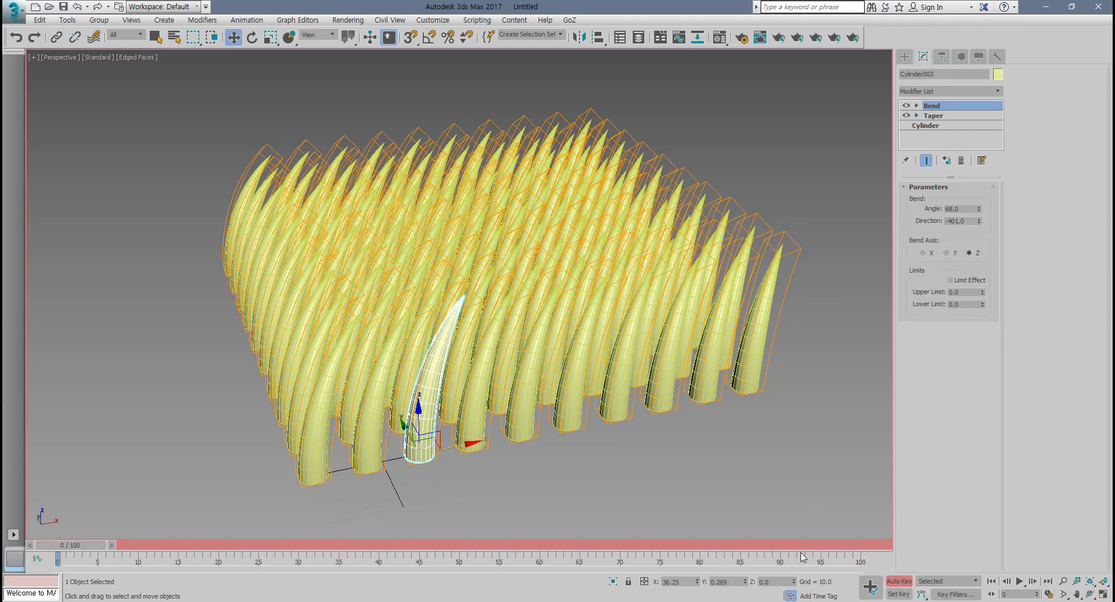
drag(86, 546, 893, 542)
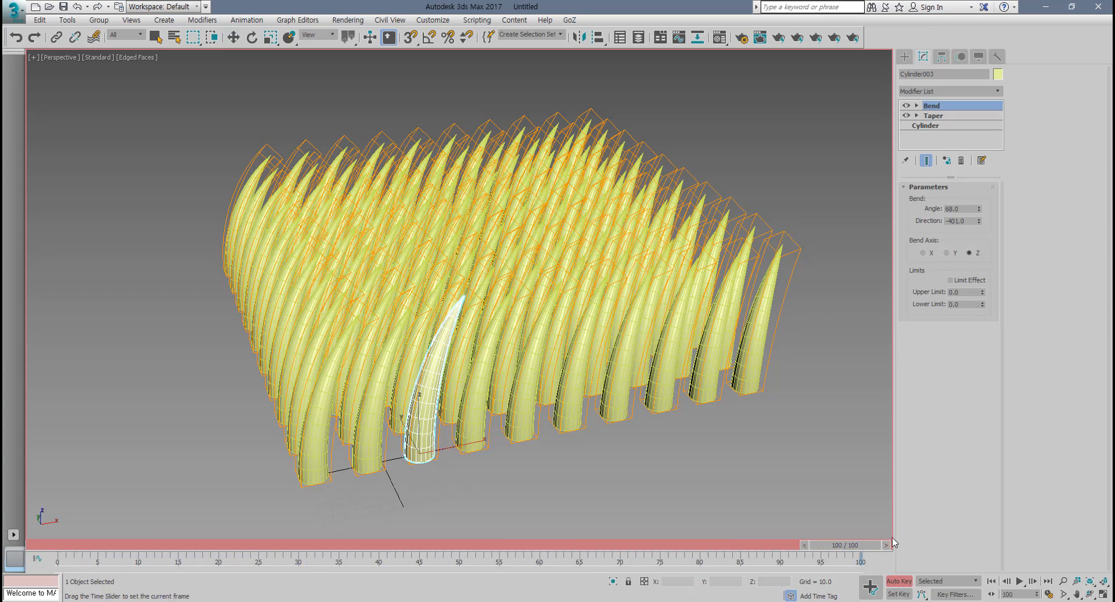
key(w)
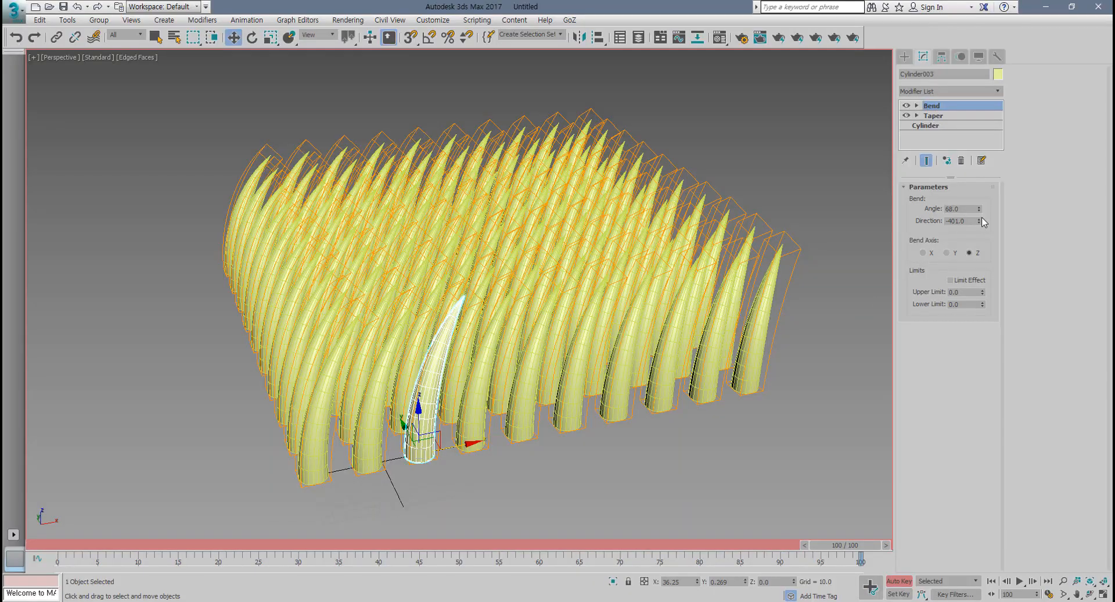
drag(980, 222, 979, 594)
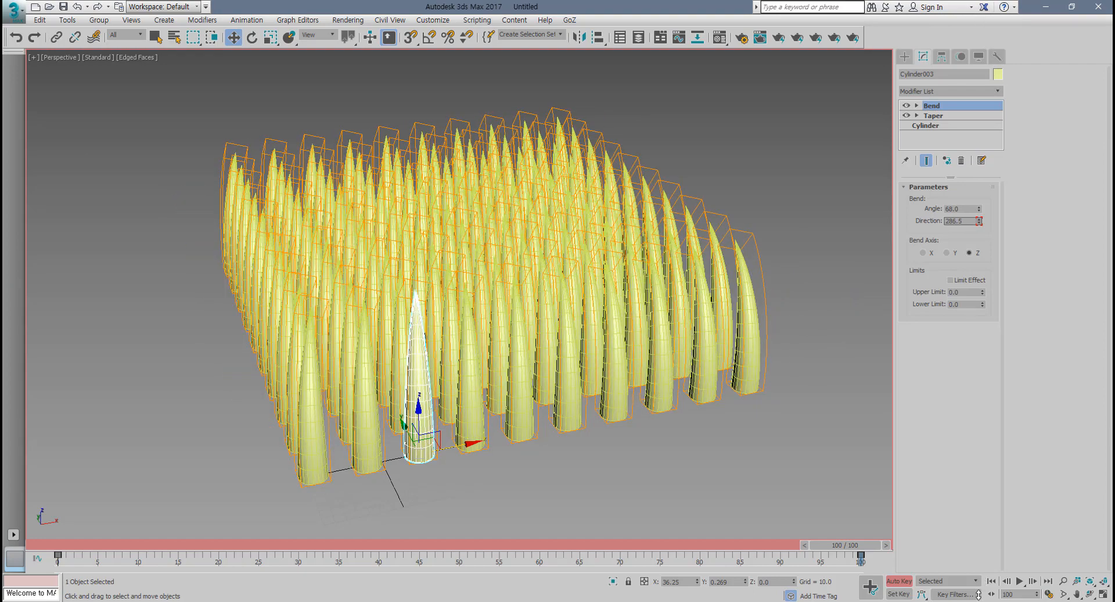
Reset the Bend modifier's Direction to 0 at frame 0.
right_click(979, 594)
drag(829, 545, 55, 545)
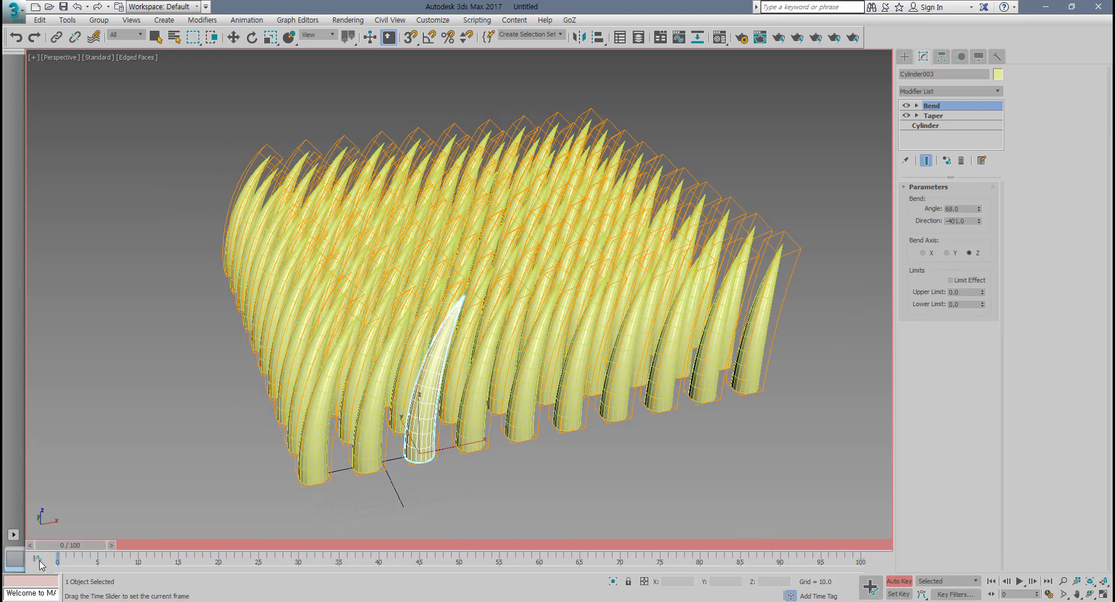
right_click(978, 221)
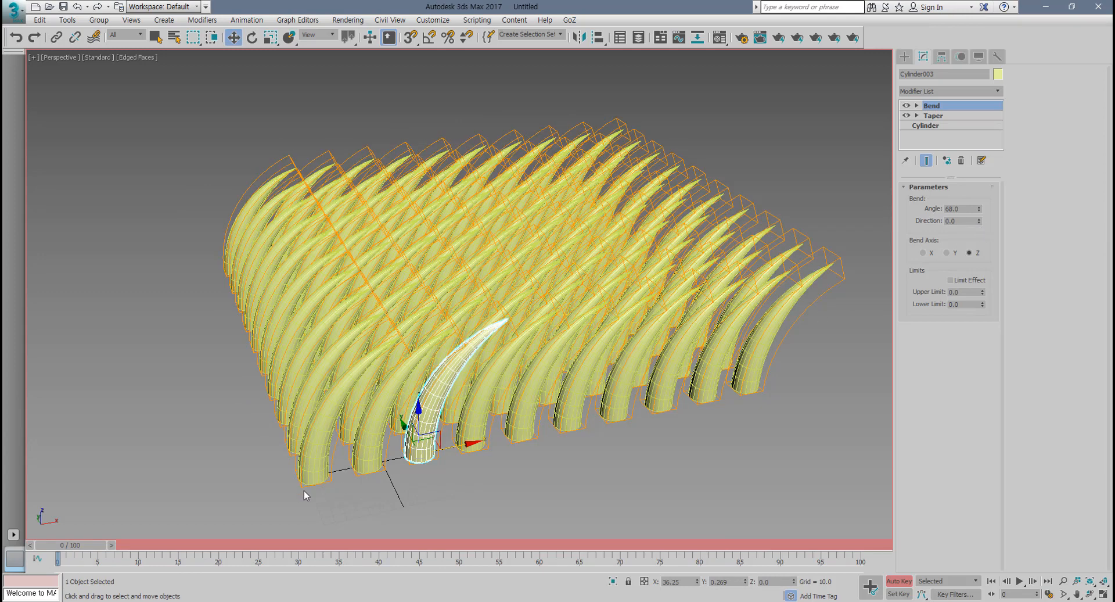
Key the Bend modifier's Direction at 360 on frame 100.
drag(119, 543, 880, 544)
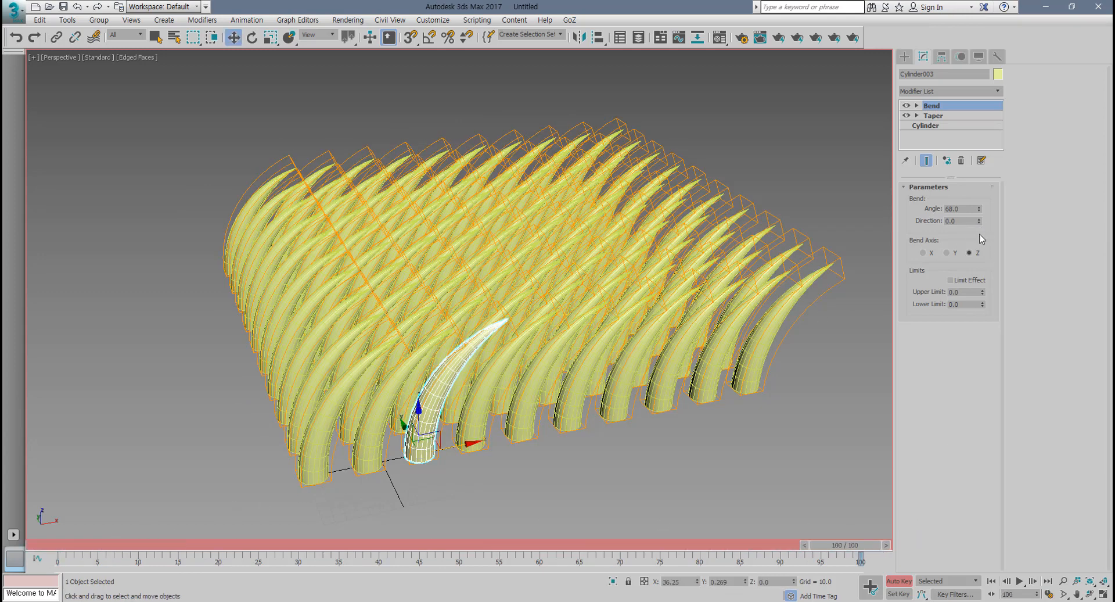
drag(979, 221, 964, 240)
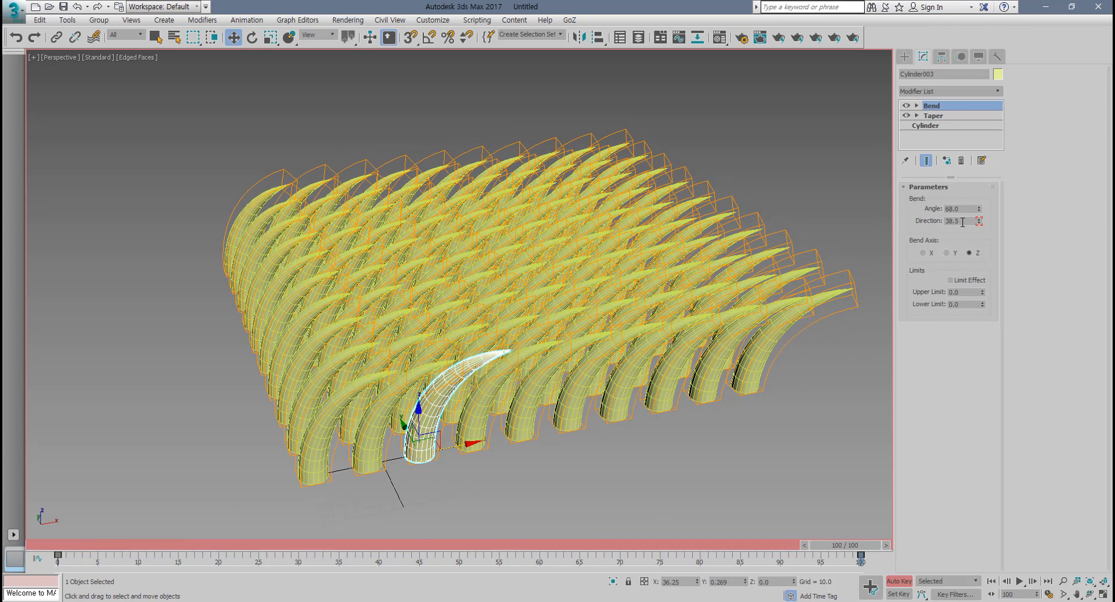
text(360)
key(Return)
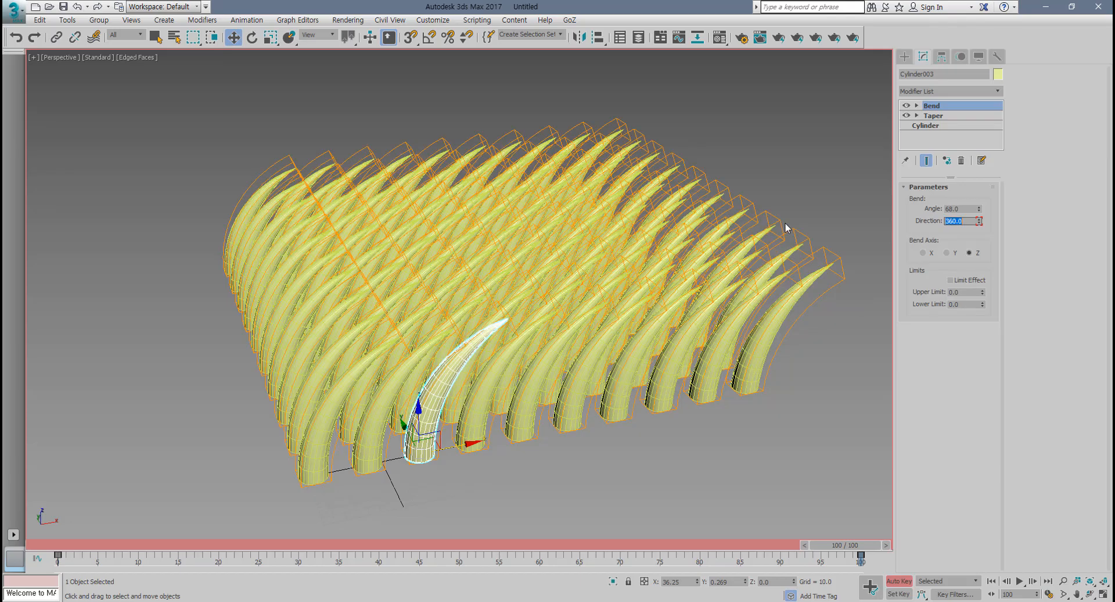
Play the animation from the start and examine the rotating bend of the cylinders up close.
drag(838, 547, 86, 547)
click(1020, 581)
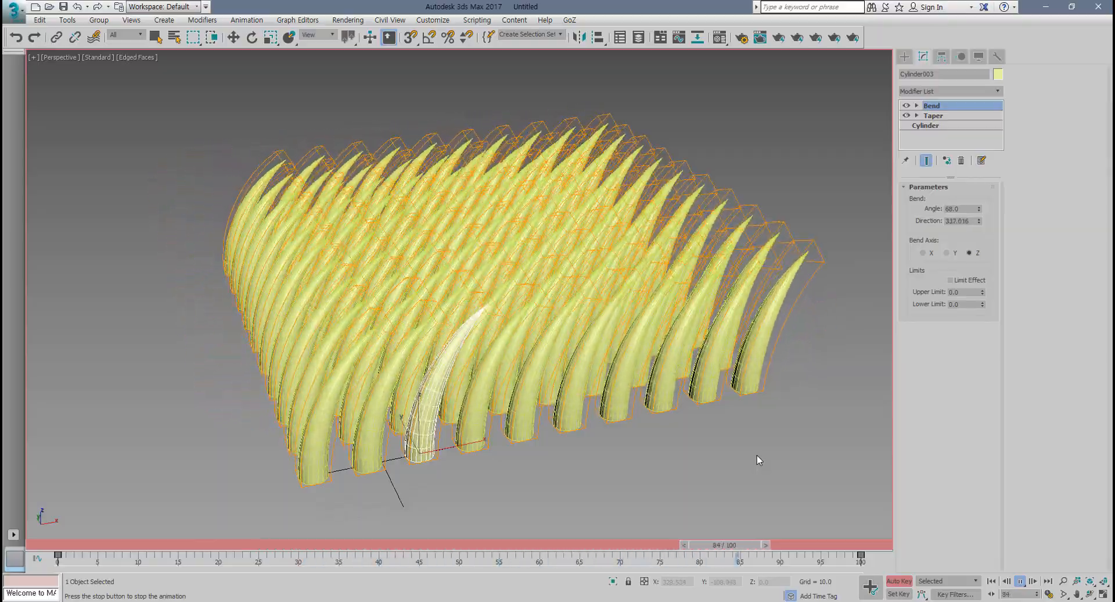
alt+middle_drag(672, 431, 517, 390)
scroll(519, 395, up, 10)
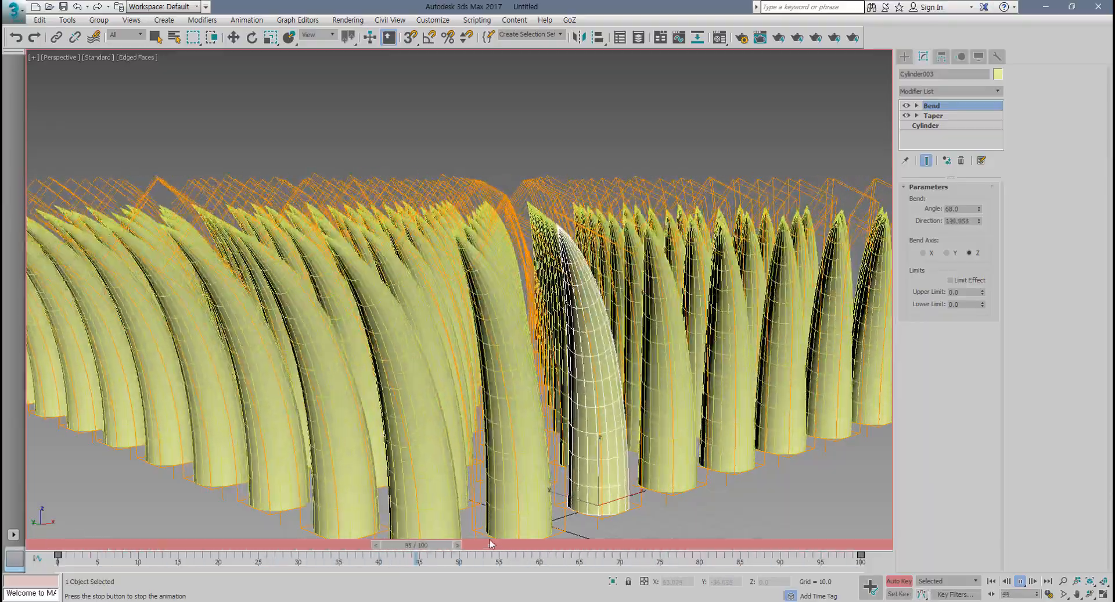
Set the Bend modifier's Angle to about -69 at frame 100.
drag(491, 546, 836, 548)
key(w)
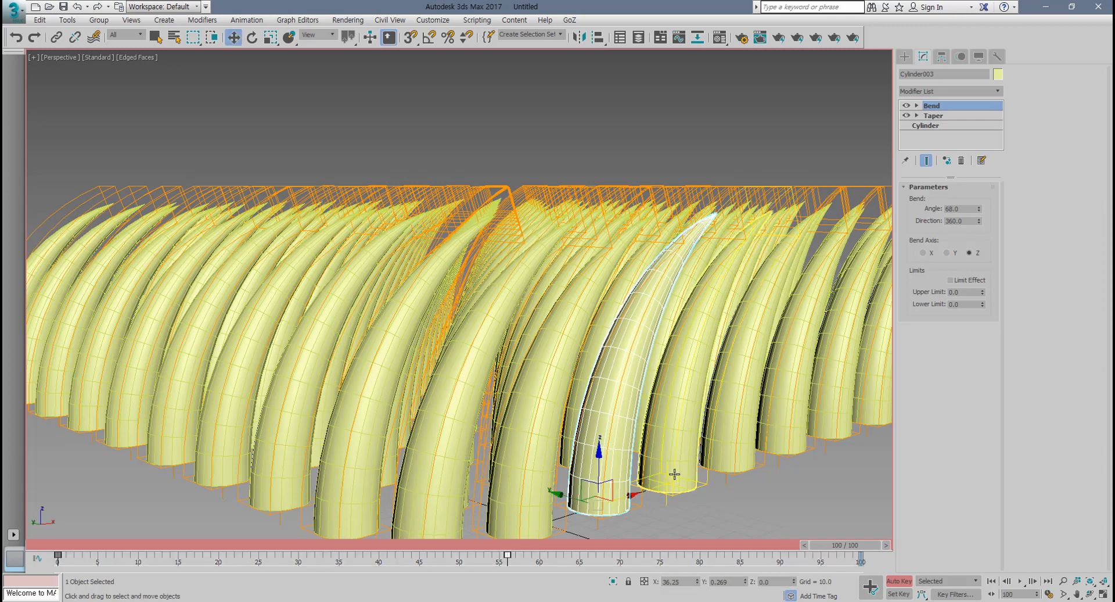
alt+middle_drag(674, 473, 667, 480)
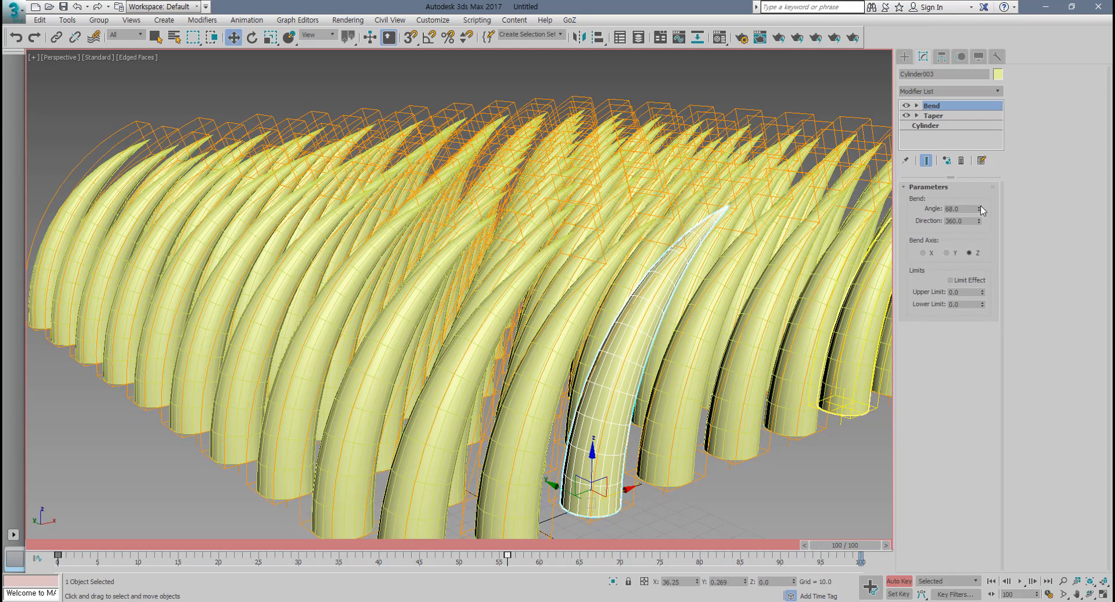
drag(980, 208, 958, 524)
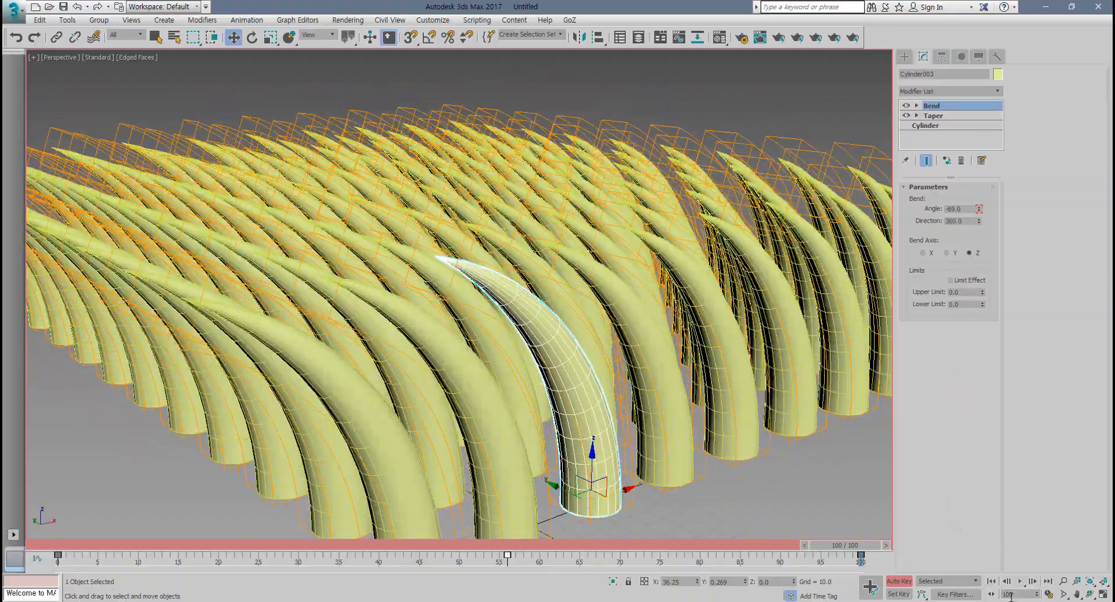
Play back the bend animation, turn off Auto Key and return to frame 0.
click(1020, 580)
scroll(517, 365, down, 6)
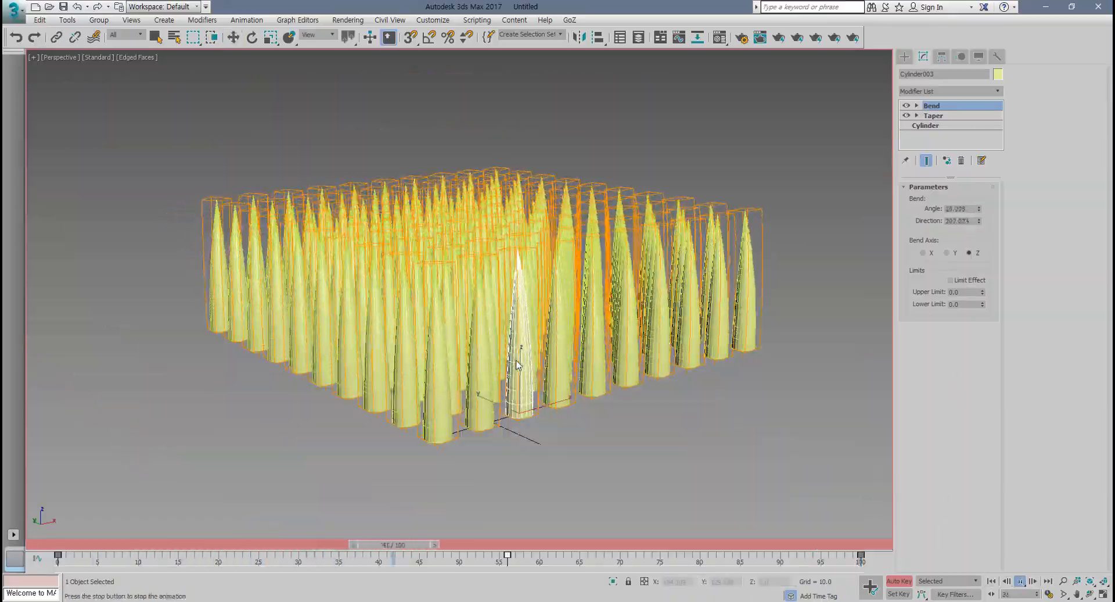
alt+middle_drag(519, 365, 515, 410)
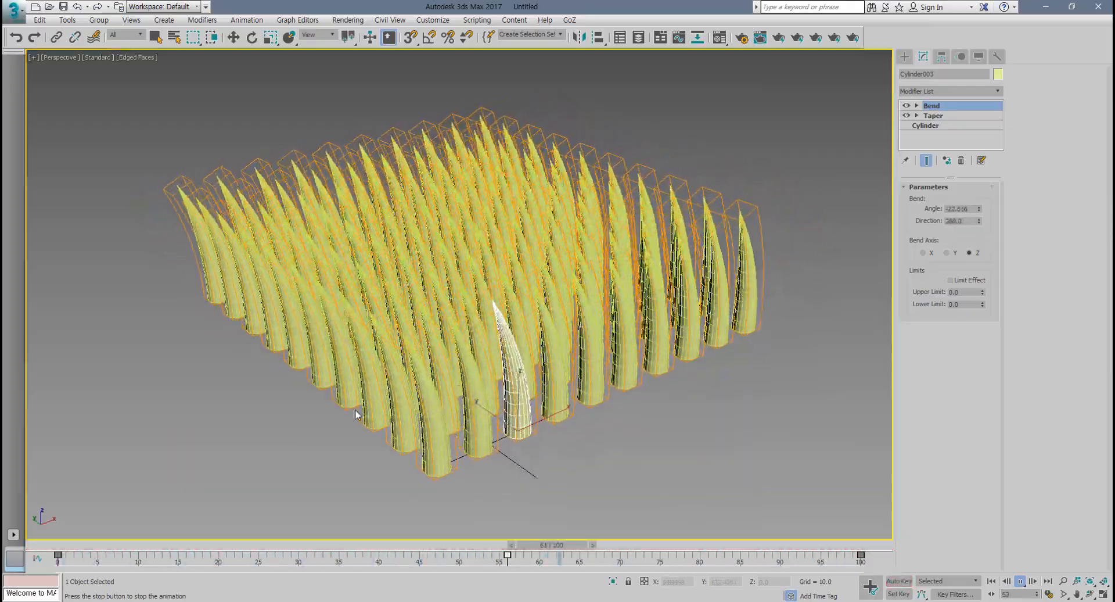
drag(482, 545, 69, 545)
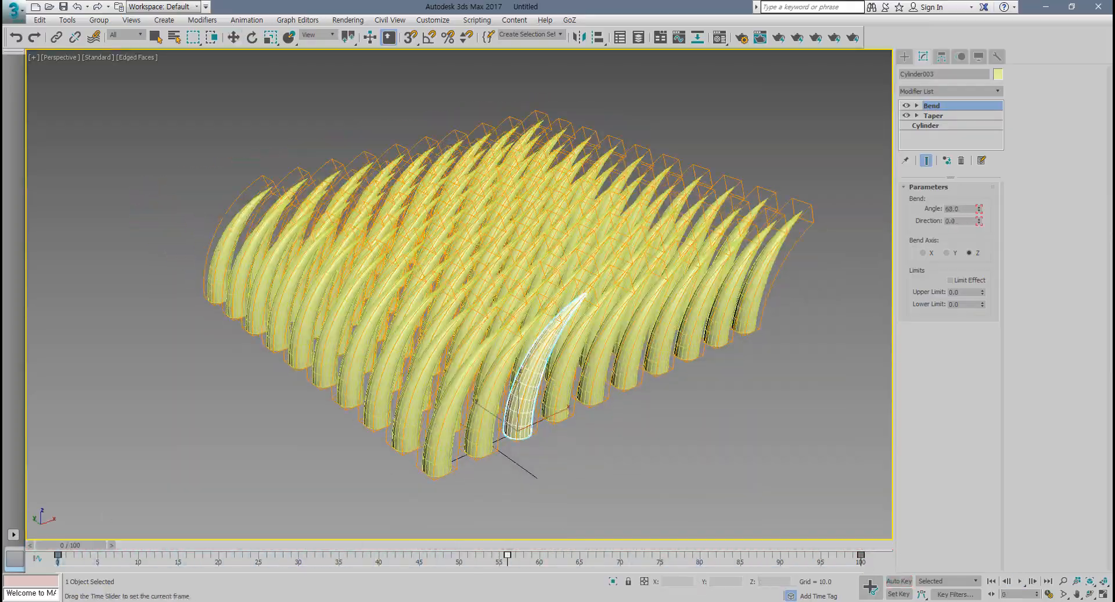
middle_drag(401, 436, 358, 442)
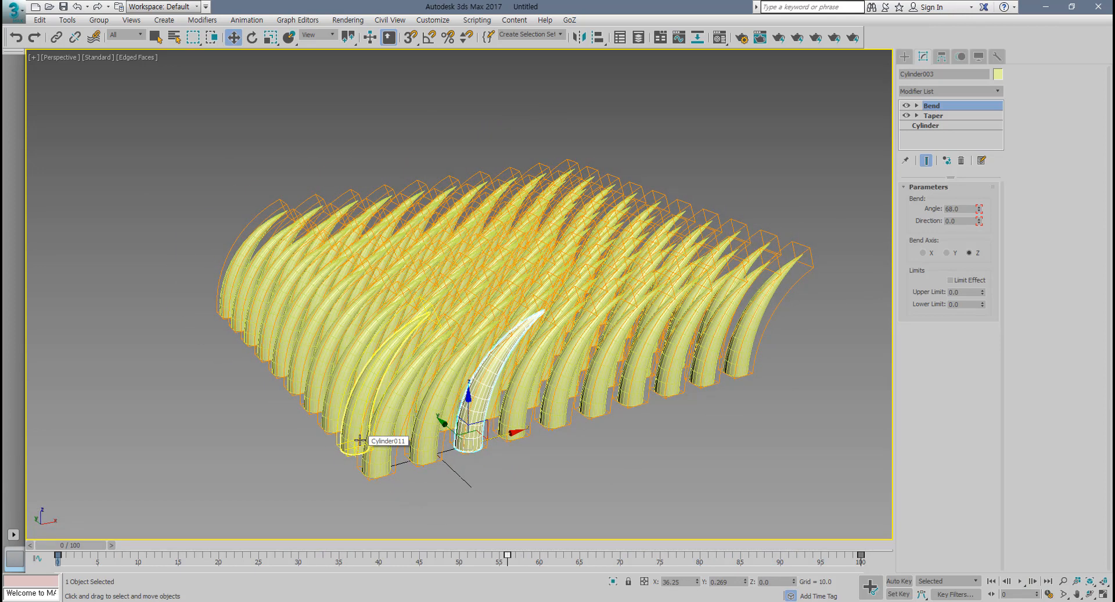
alt+middle_drag(360, 440, 343, 424)
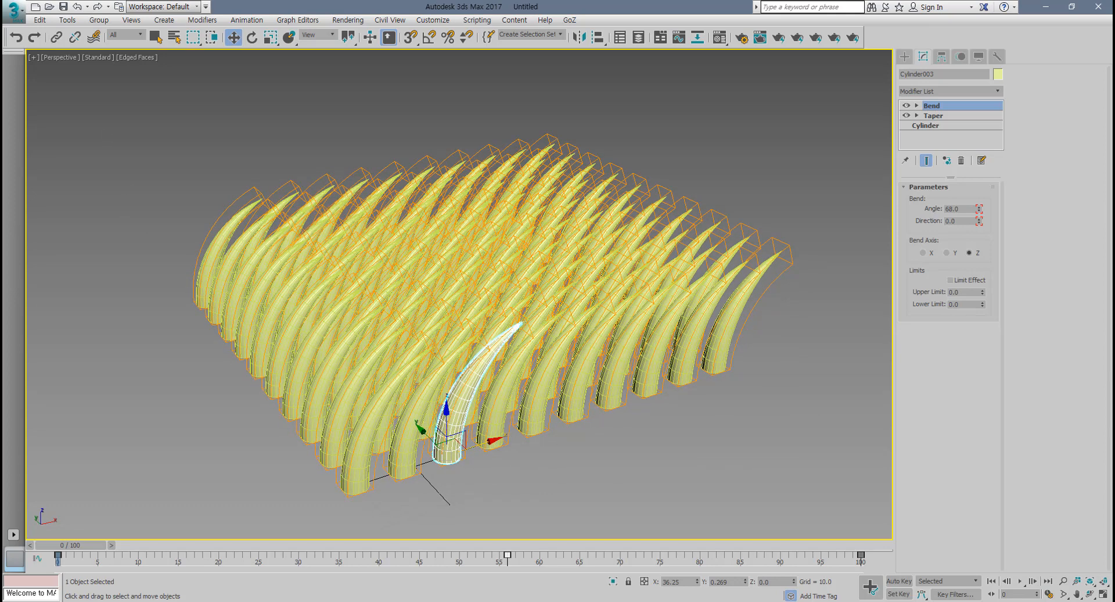
Switch to the Notepad lesson notes and highlight the multiple selection, Window/Crossing and Select by Name lines in section 7.
drag(0, 55, 308, 49)
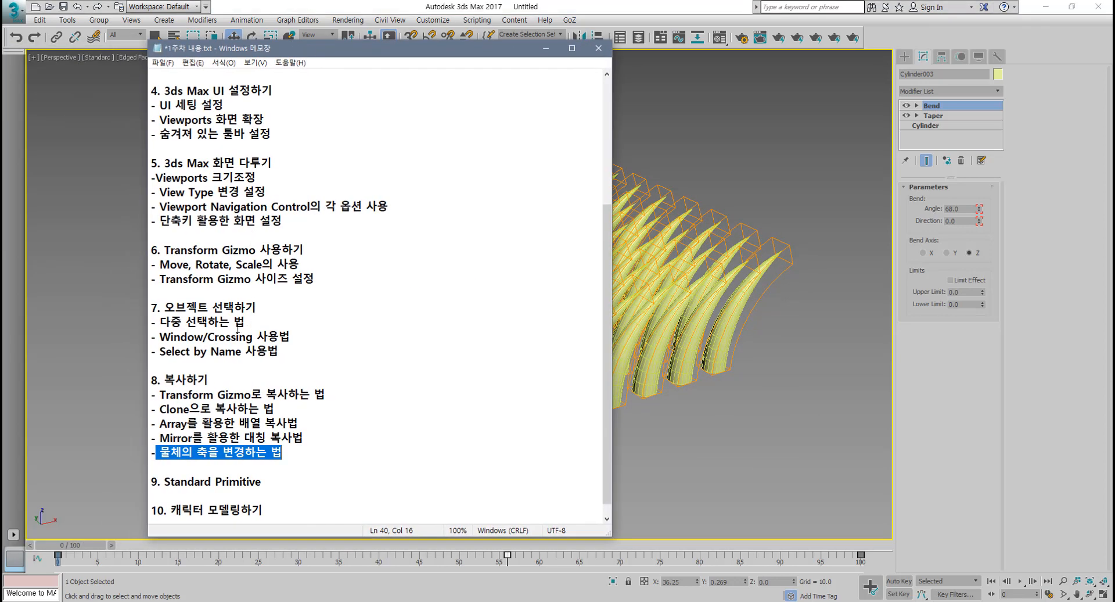
drag(158, 324, 256, 324)
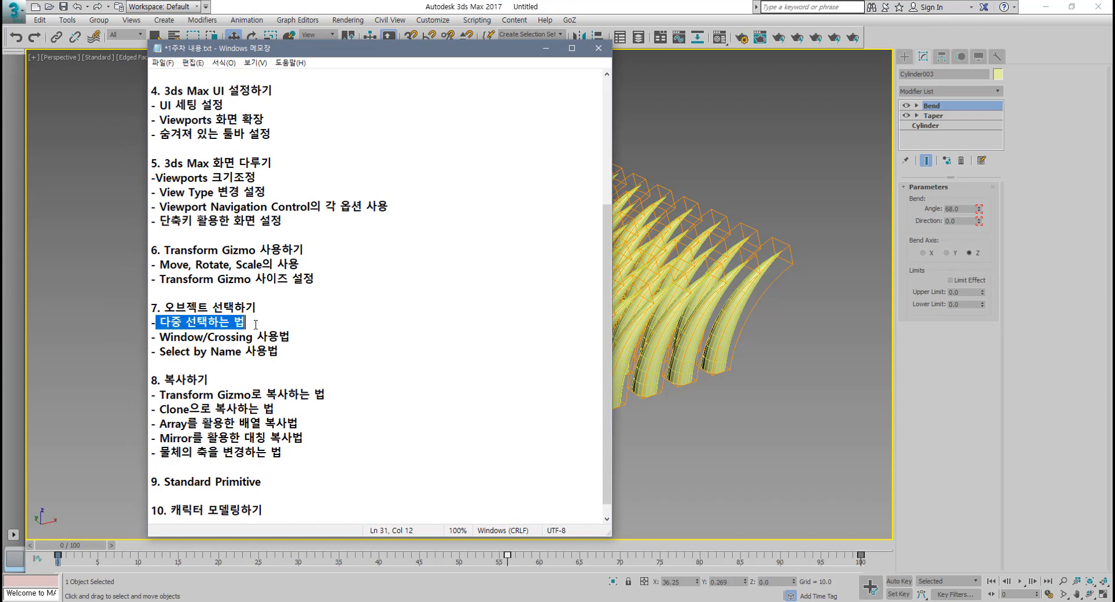
drag(158, 338, 311, 338)
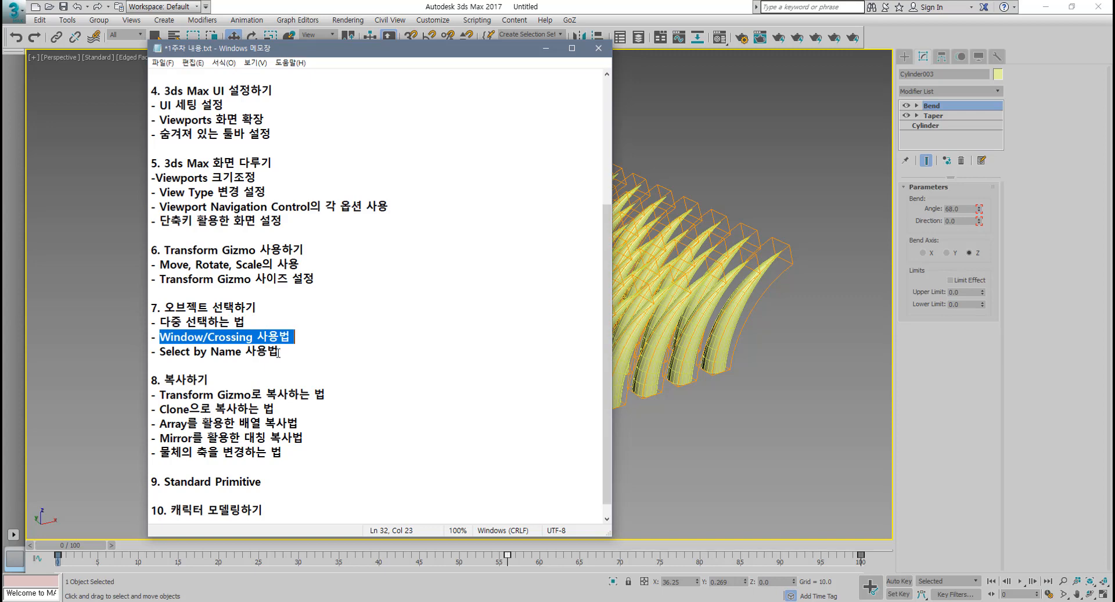
drag(279, 352, 159, 355)
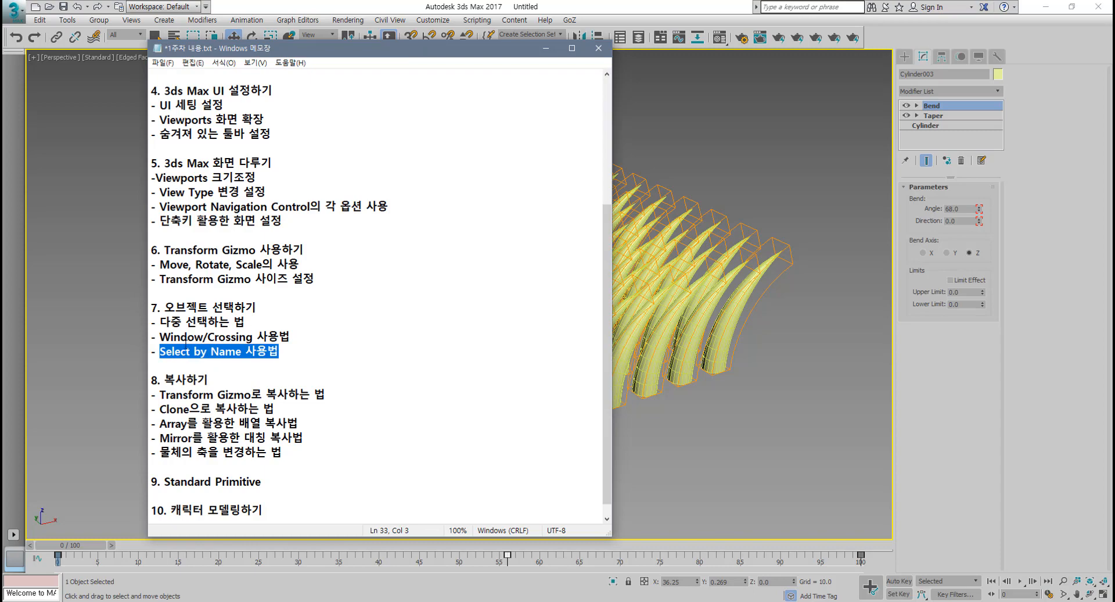
drag(170, 323, 249, 323)
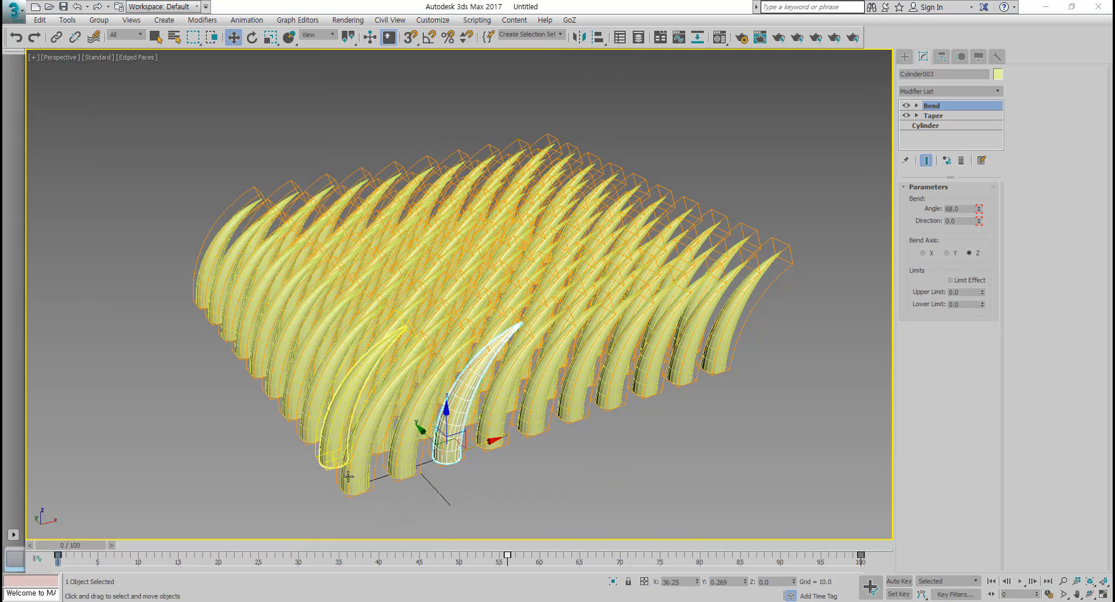
Select the front corner cylinder Cylinder001 and add the next five cylinders along the edge row in the Y direction.
scroll(348, 479, up, 3)
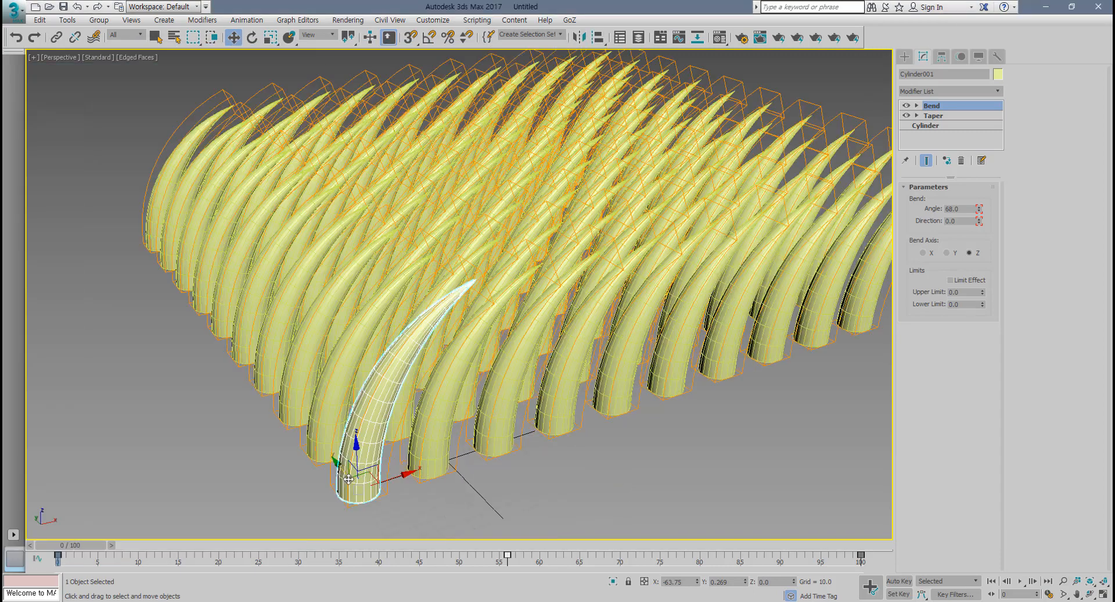
scroll(349, 478, up, 2)
alt+middle_drag(347, 476, 395, 437)
scroll(335, 453, down, 4)
alt+middle_drag(325, 454, 359, 458)
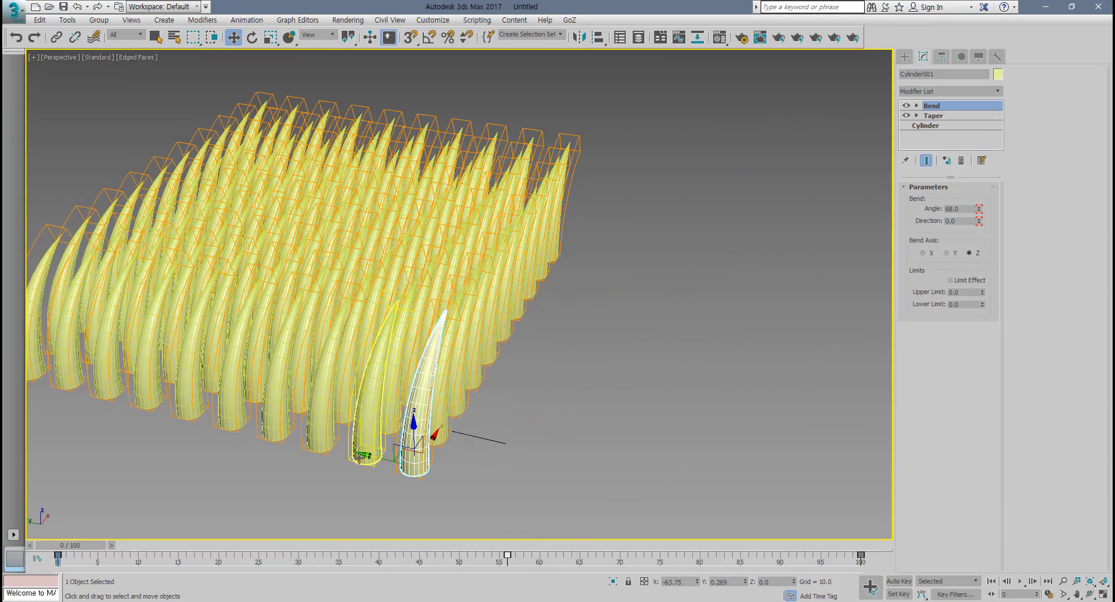
ctrl+click(360, 455)
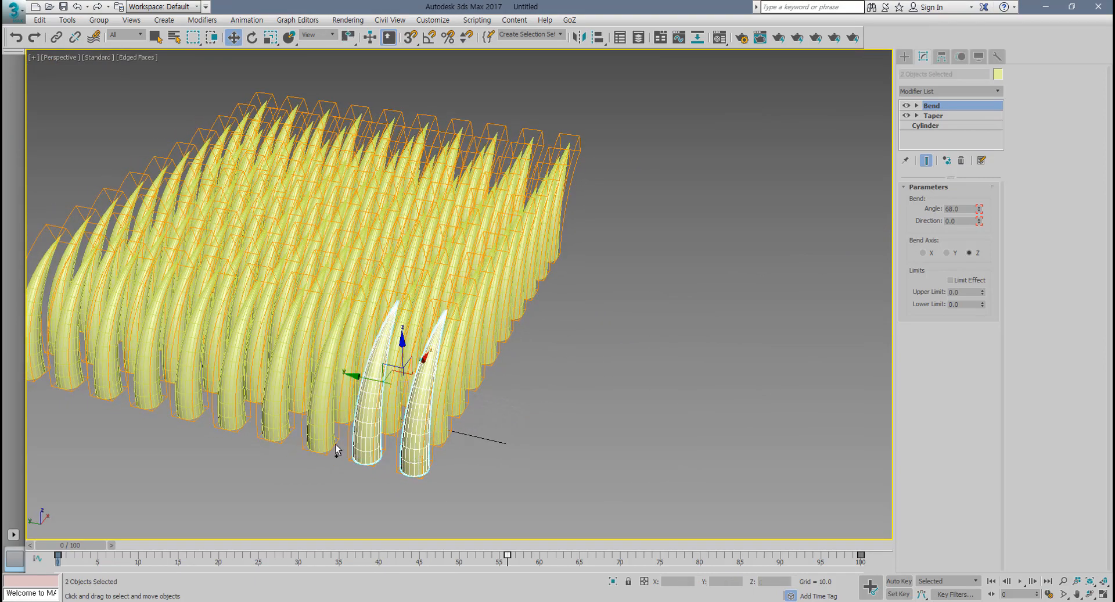
ctrl+click(302, 443)
ctrl+click(286, 432)
ctrl+click(231, 417)
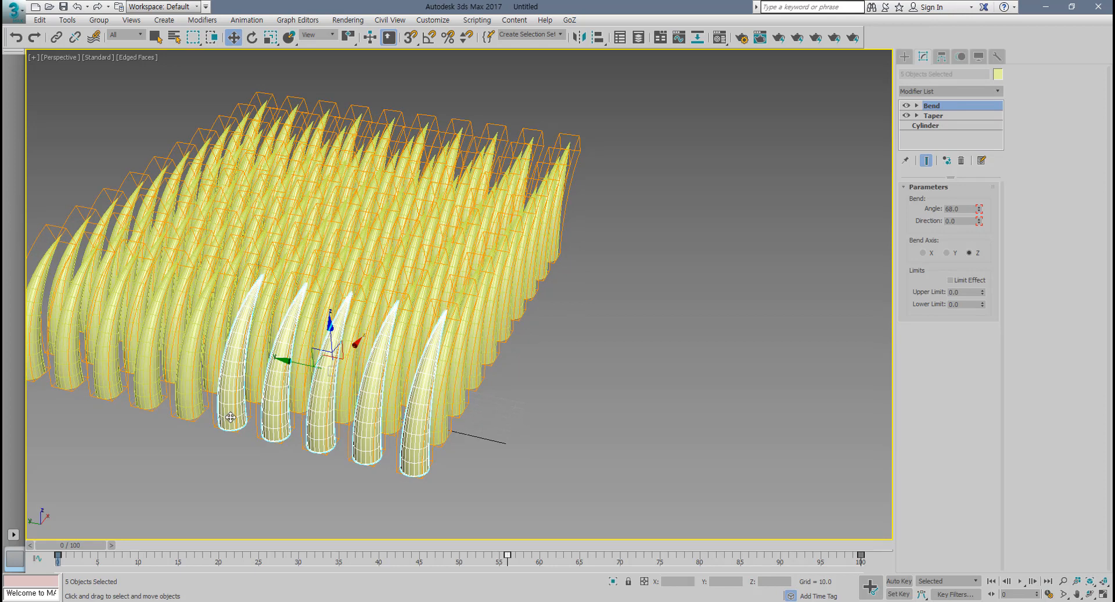
ctrl+click(198, 408)
Add six cylinders along the front X-direction row to the selection, plus a group of cylinders near the corner by region.
alt+middle_drag(447, 446, 401, 454)
ctrl+click(406, 457)
ctrl+click(431, 454)
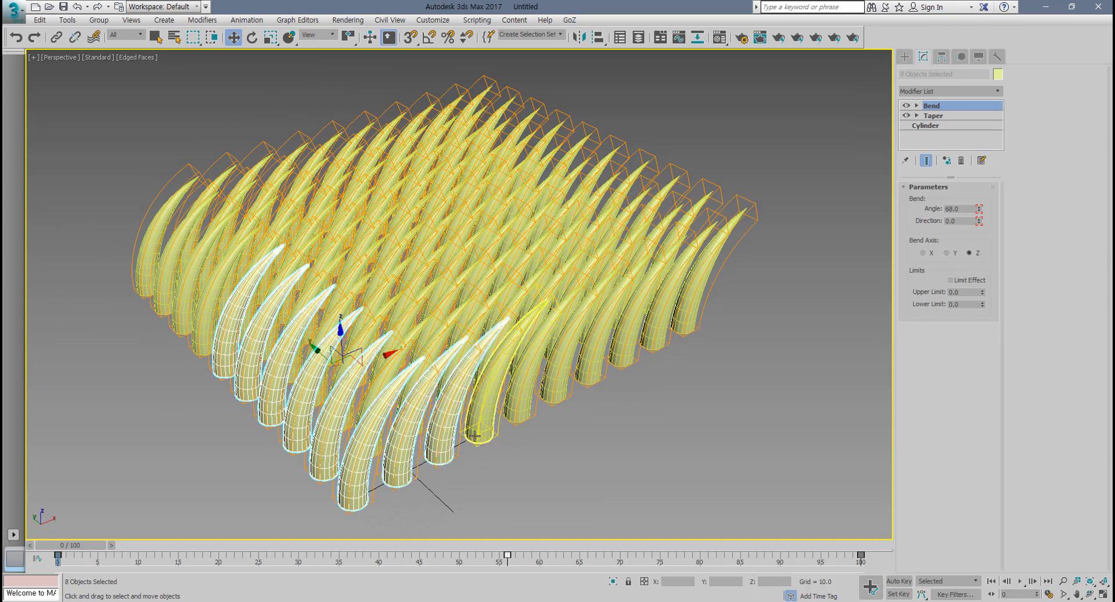
ctrl+click(475, 436)
ctrl+click(513, 419)
ctrl+click(552, 400)
ctrl+click(583, 382)
alt+middle_drag(582, 382, 559, 414)
ctrl+drag(562, 451, 375, 402)
Remove the front corner cylinder, its three nearest Y-row neighbours and its two nearest X-row neighbours from the selection.
alt+middle_drag(382, 466, 342, 446)
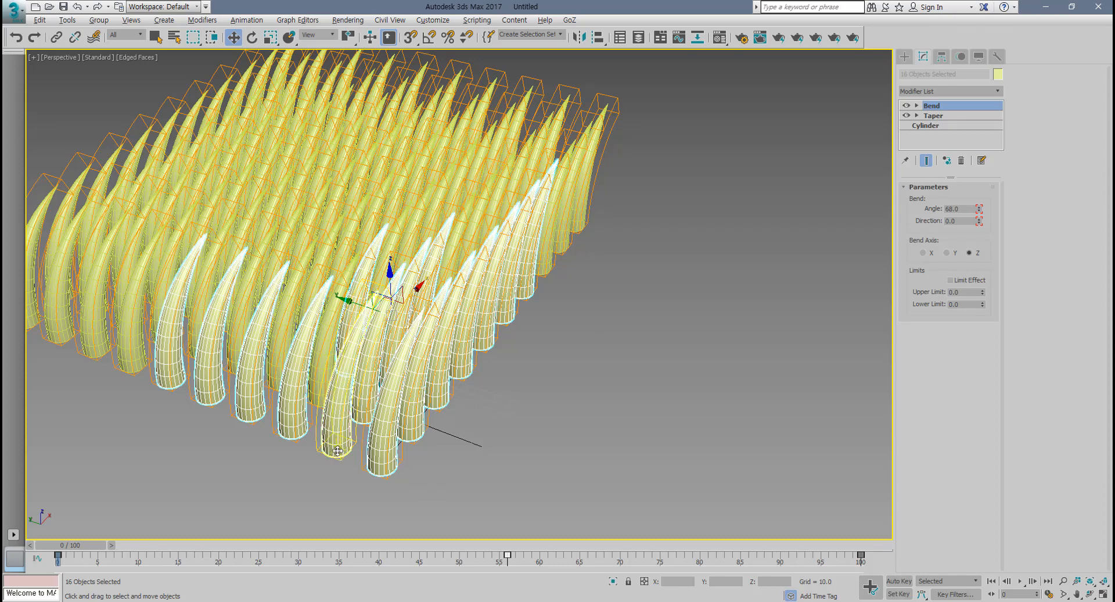
alt+click(342, 450)
alt+click(285, 432)
alt+click(275, 431)
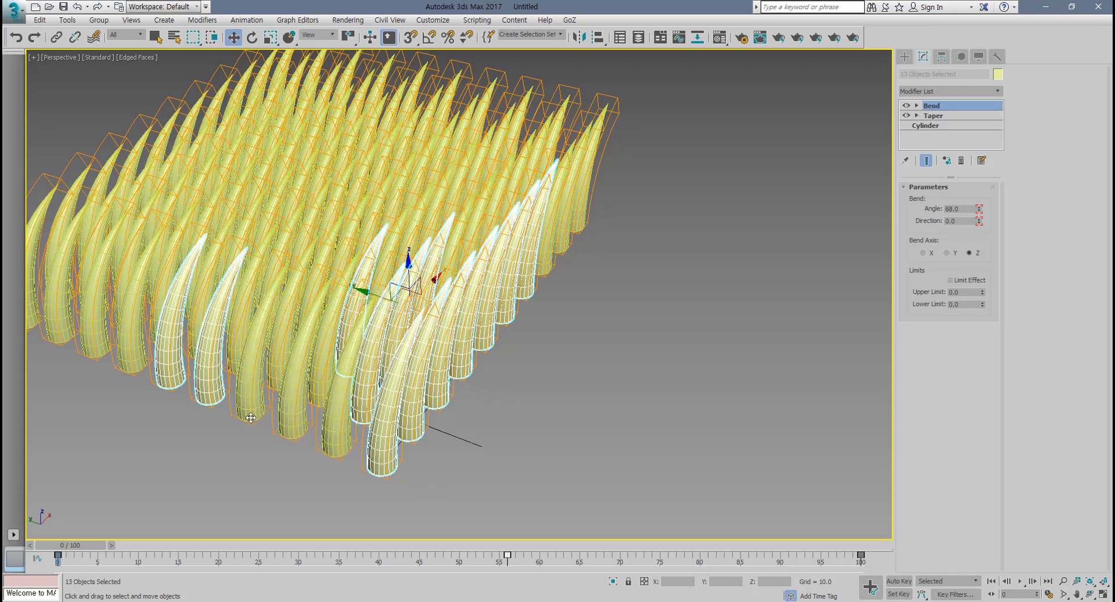
alt+click(407, 437)
alt+click(408, 436)
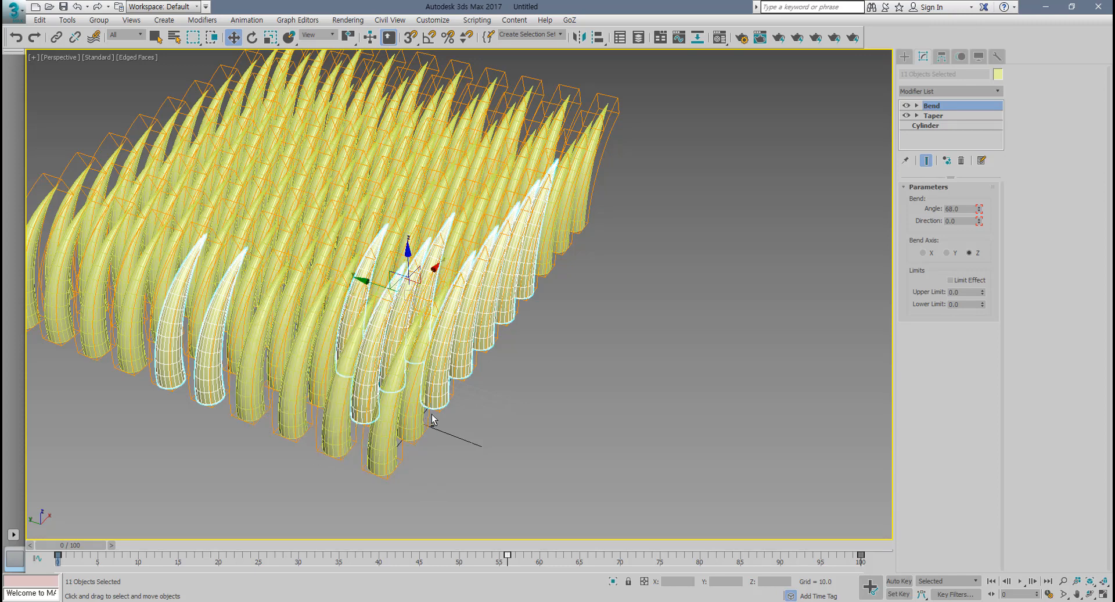
alt+click(442, 400)
Add the corner and its three nearest Y-row neighbours back to the selection, and deselect all but the farthest of these again.
ctrl+click(258, 412)
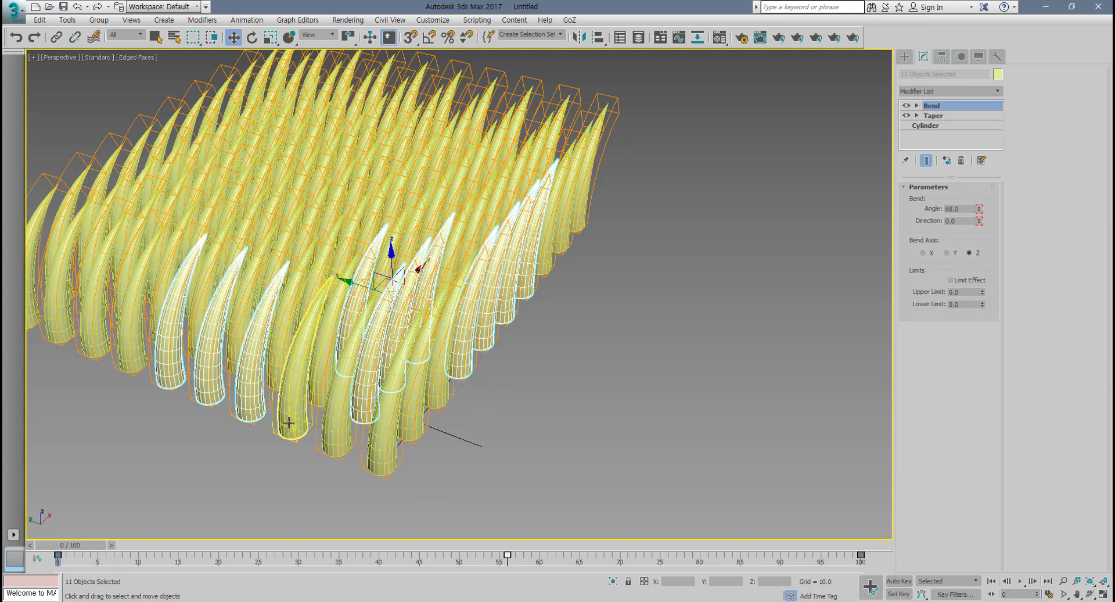
ctrl+click(294, 434)
ctrl+click(336, 450)
ctrl+click(381, 470)
alt+click(381, 470)
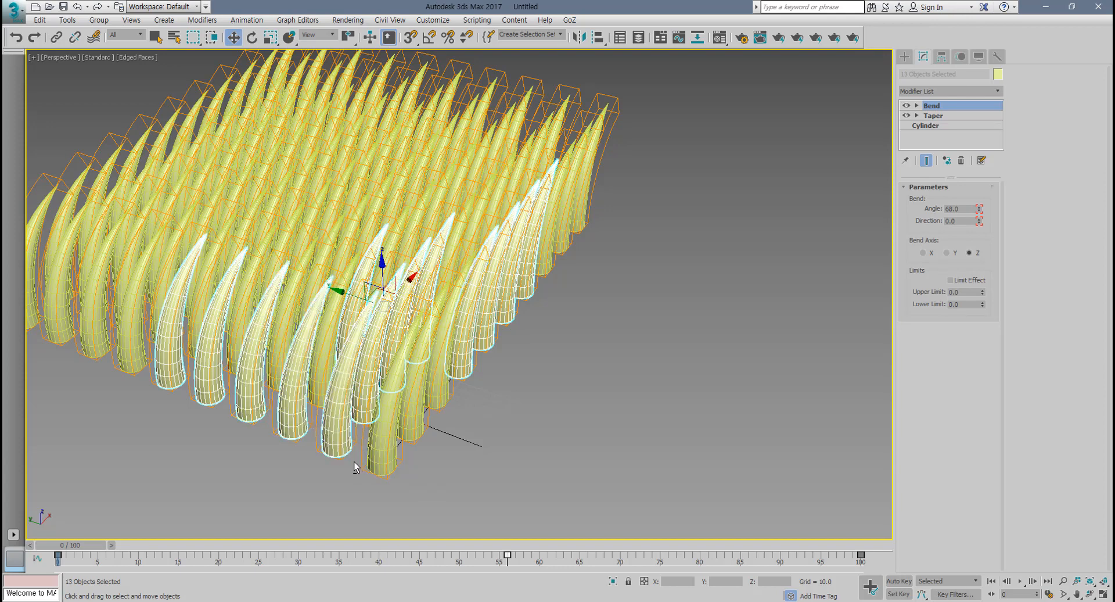
alt+click(336, 450)
alt+click(300, 430)
mouse_move(276, 441)
middle_down()
mouse_move(298, 446)
mouse_move(233, 448)
mouse_move(266, 452)
mouse_move(264, 433)
mouse_move(288, 448)
middle_up()
scroll(297, 446, down, 3)
scroll(235, 447, up, 3)
mouse_move(289, 449)
alt+middle_down()
mouse_move(291, 428)
mouse_move(303, 441)
mouse_move(299, 453)
mouse_move(286, 450)
alt+middle_up()
scroll(301, 452, up, 2)
alt+middle_drag(286, 451, 295, 446)
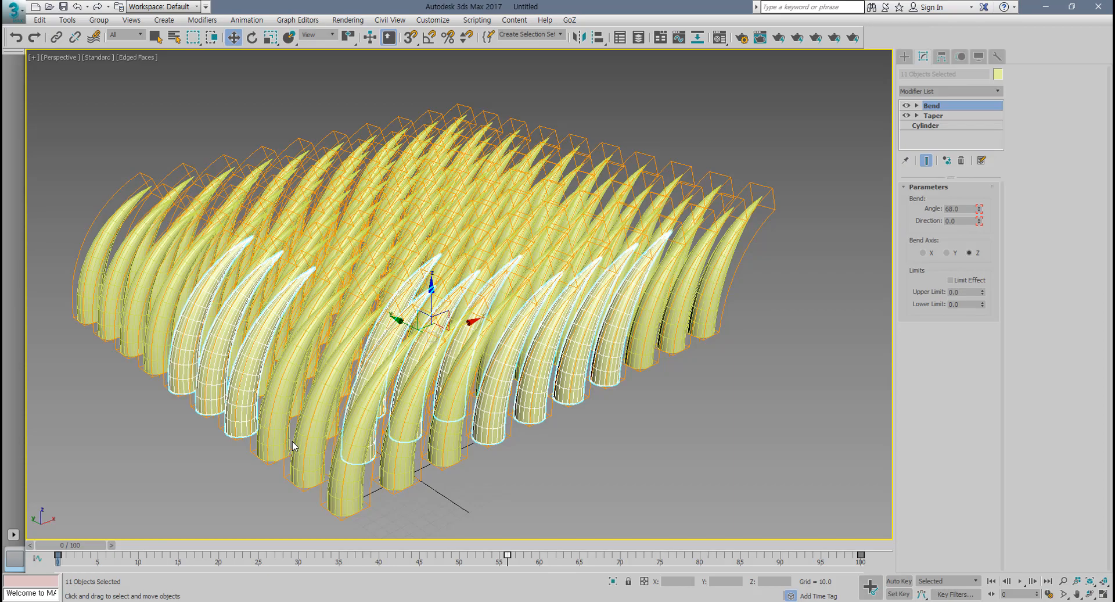
alt+middle_drag(331, 443, 355, 432)
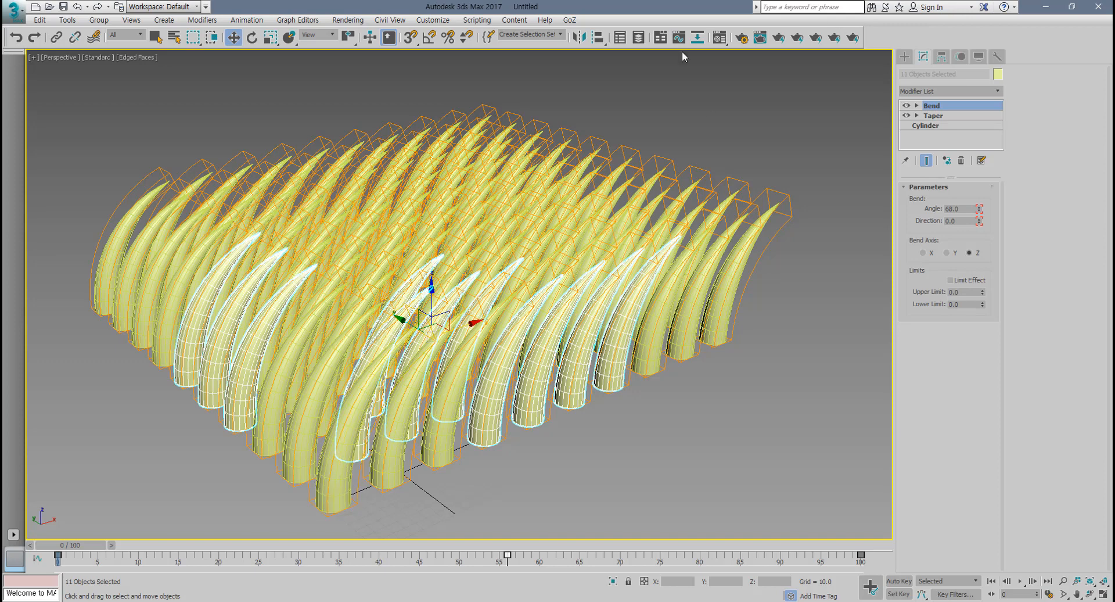
middle_drag(392, 249, 404, 246)
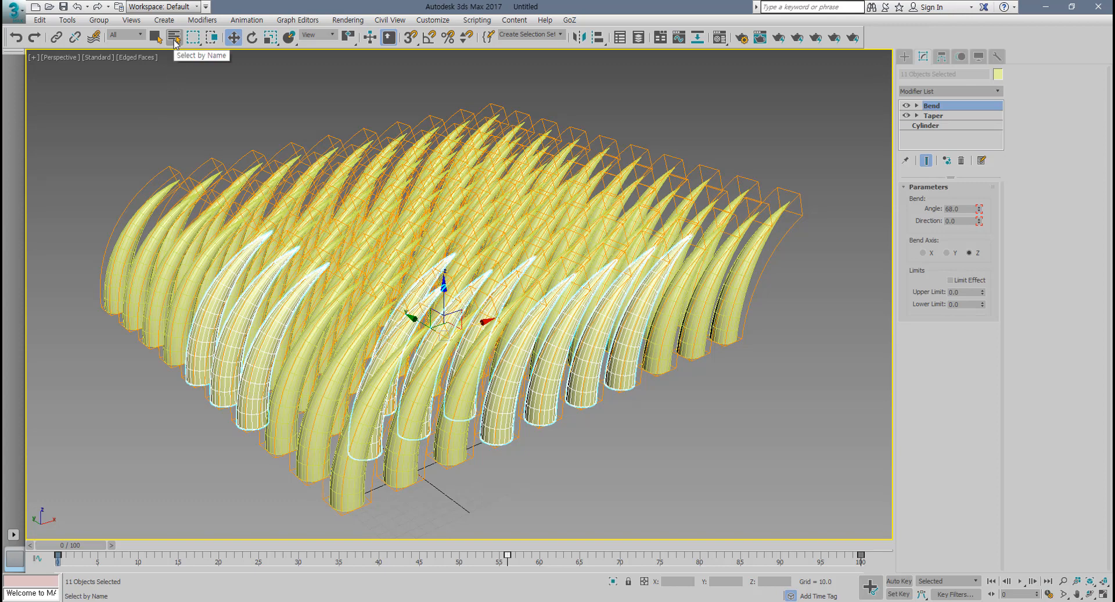
Deselect everything and examine the cylinders listed under the 0 (default) layer in Select From Scene, closing it without applying a selection.
click(195, 88)
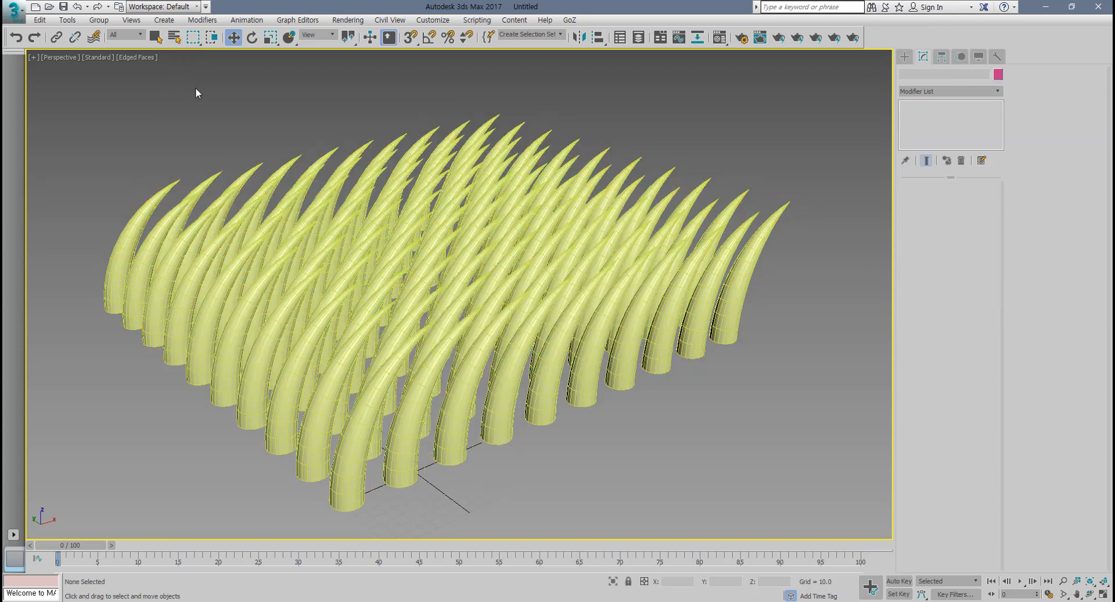
click(174, 38)
drag(172, 15, 377, 147)
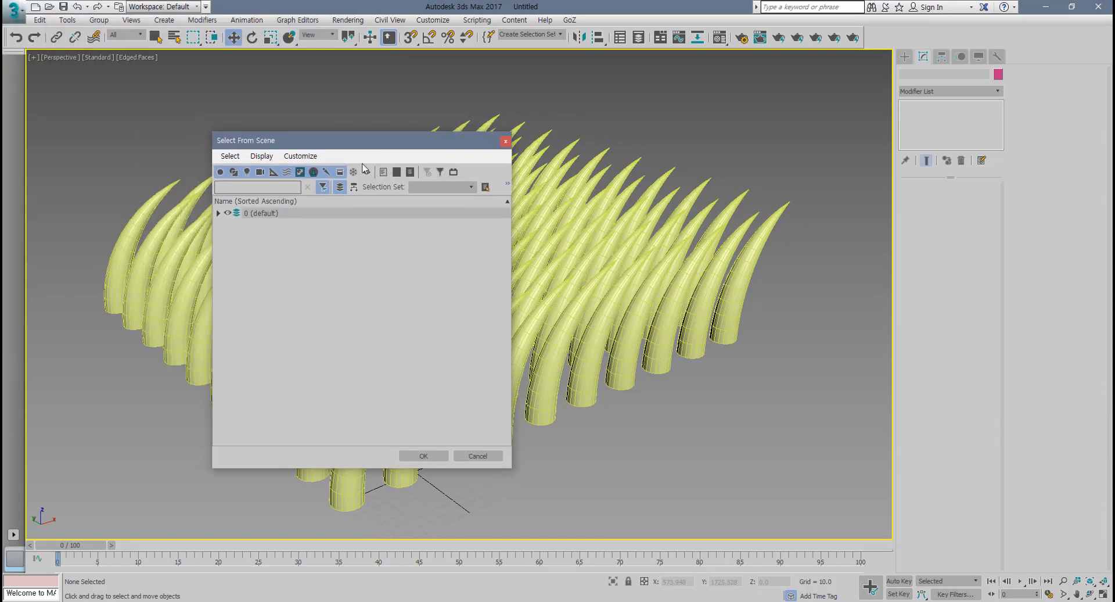
click(219, 213)
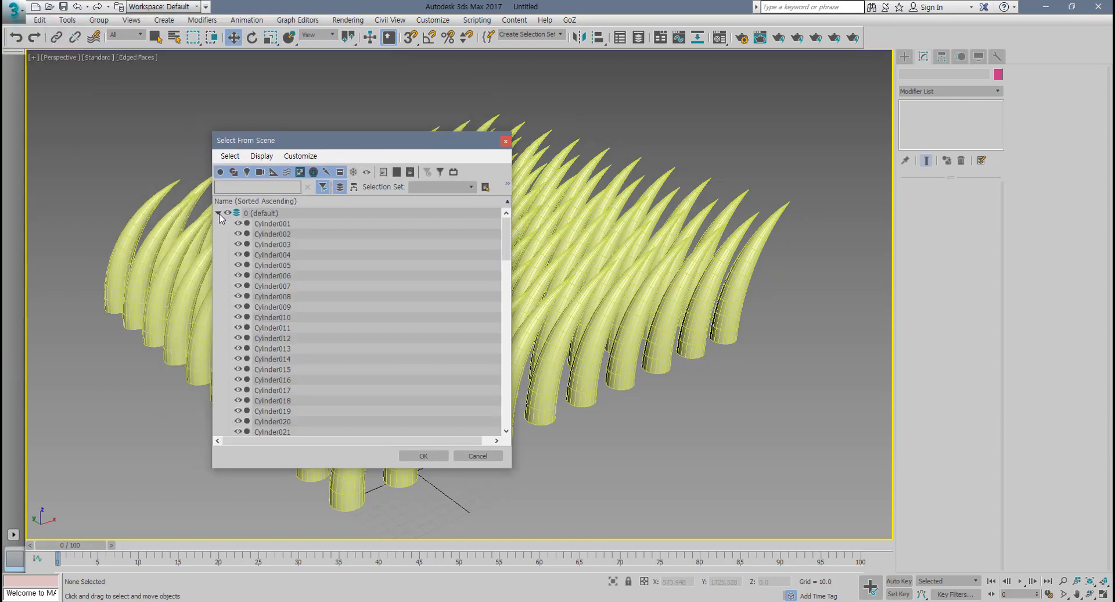
click(219, 213)
click(219, 213)
click(219, 213)
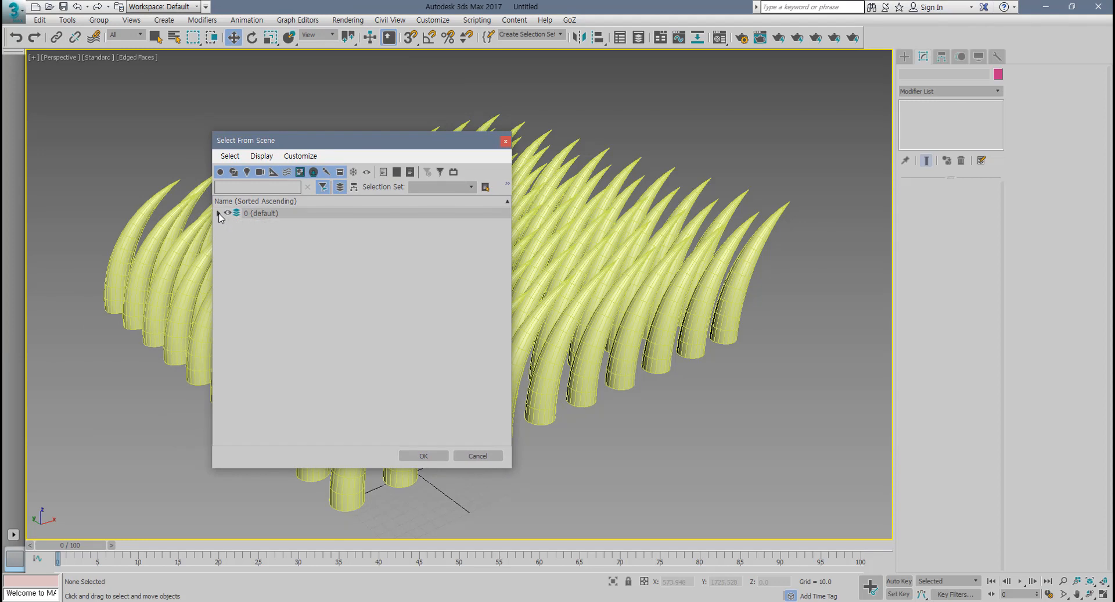
click(219, 213)
scroll(337, 297, down, 20)
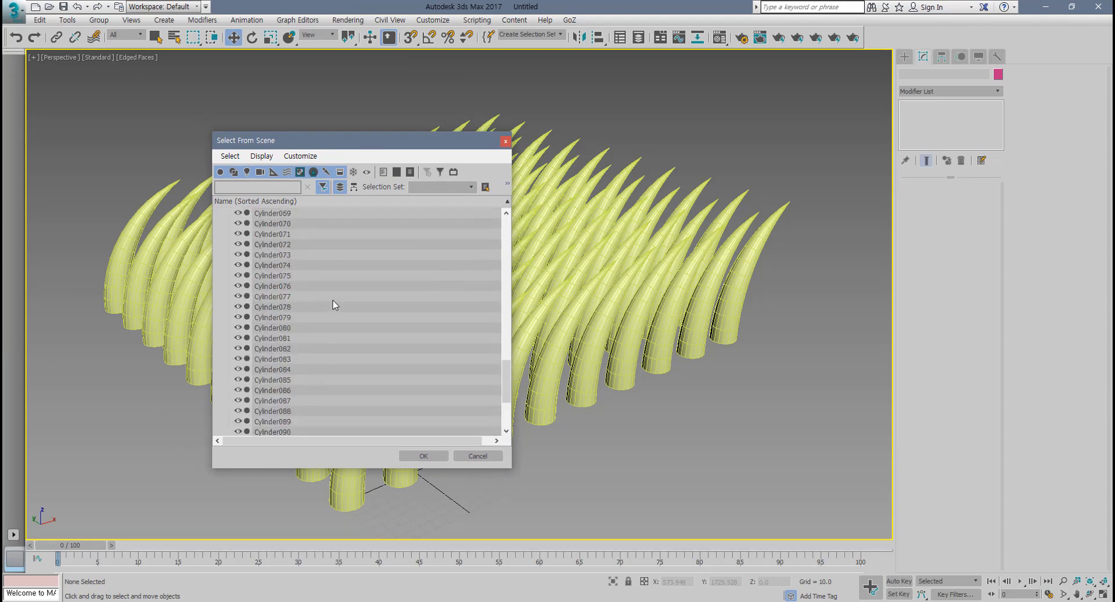
scroll(332, 301, up, 5)
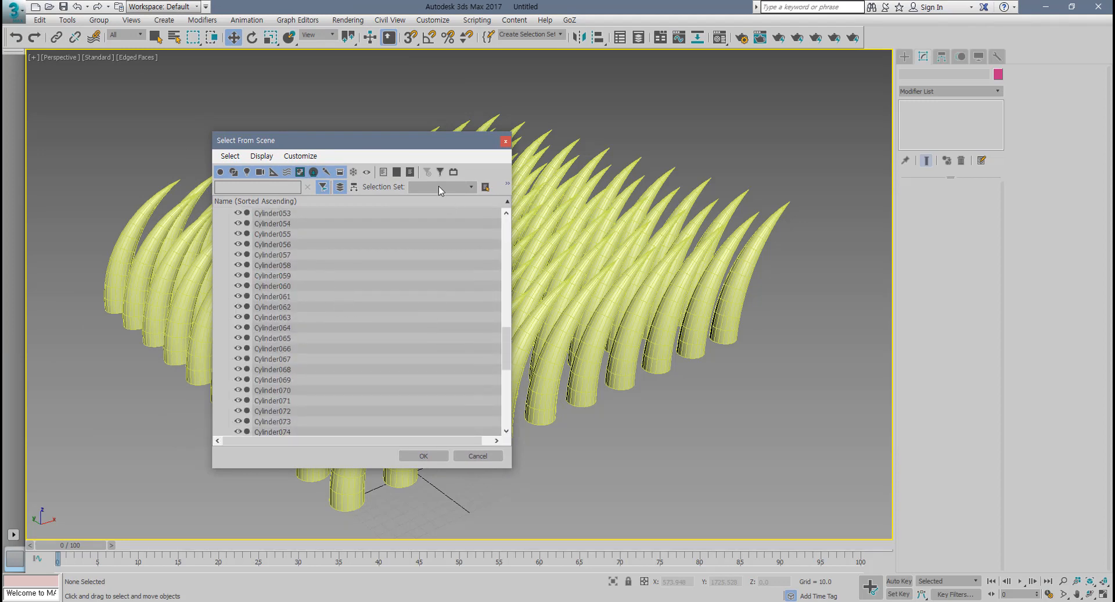
drag(401, 141, 260, 150)
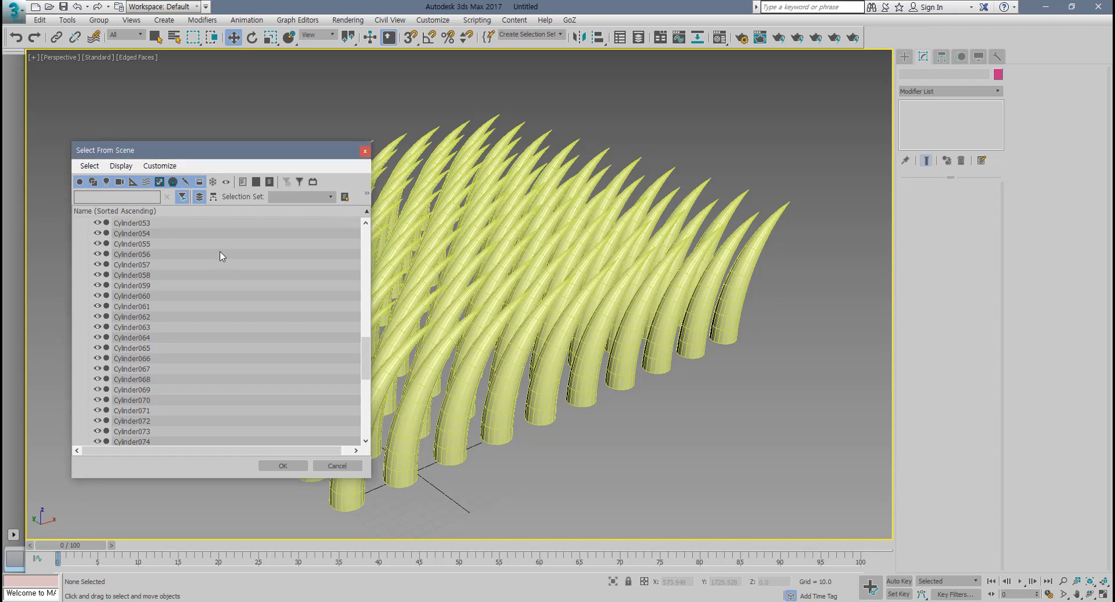
scroll(149, 343, up, 13)
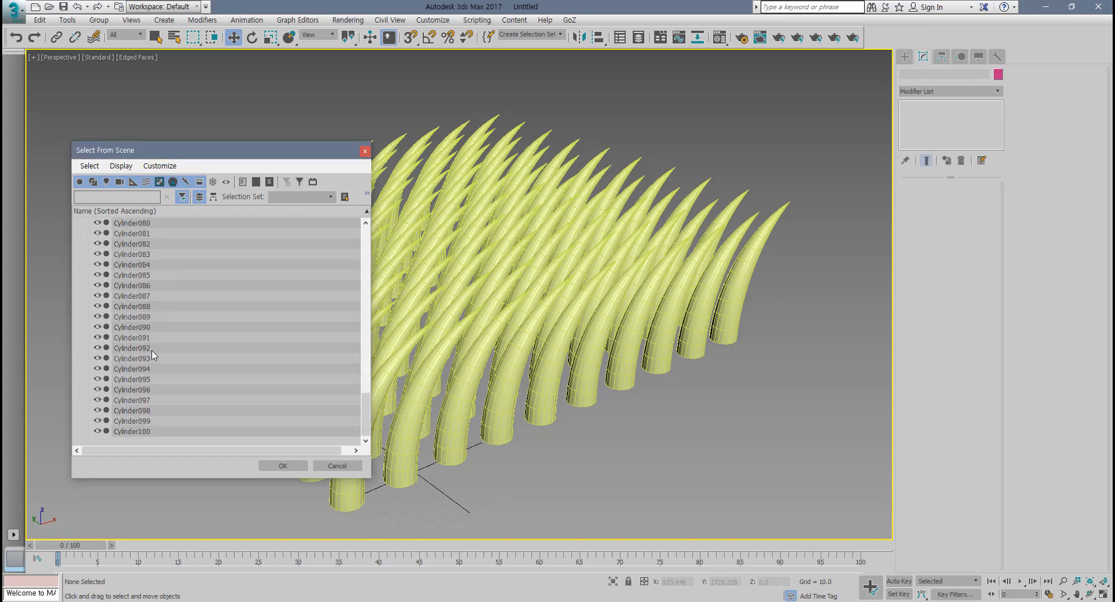
scroll(148, 350, up, 5)
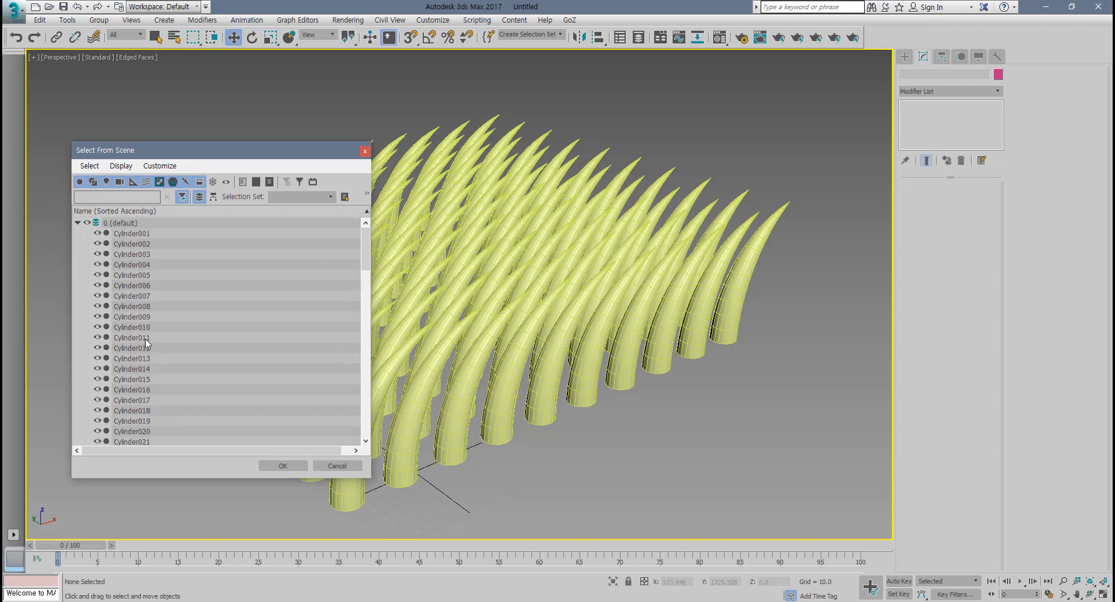
drag(263, 152, 269, 122)
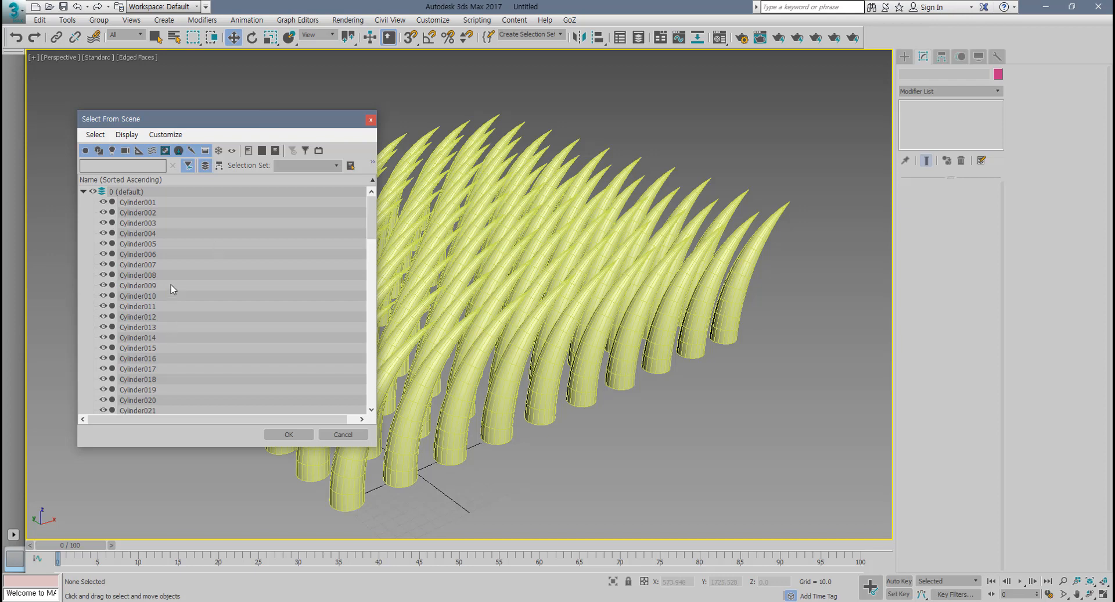
click(146, 327)
click(158, 339)
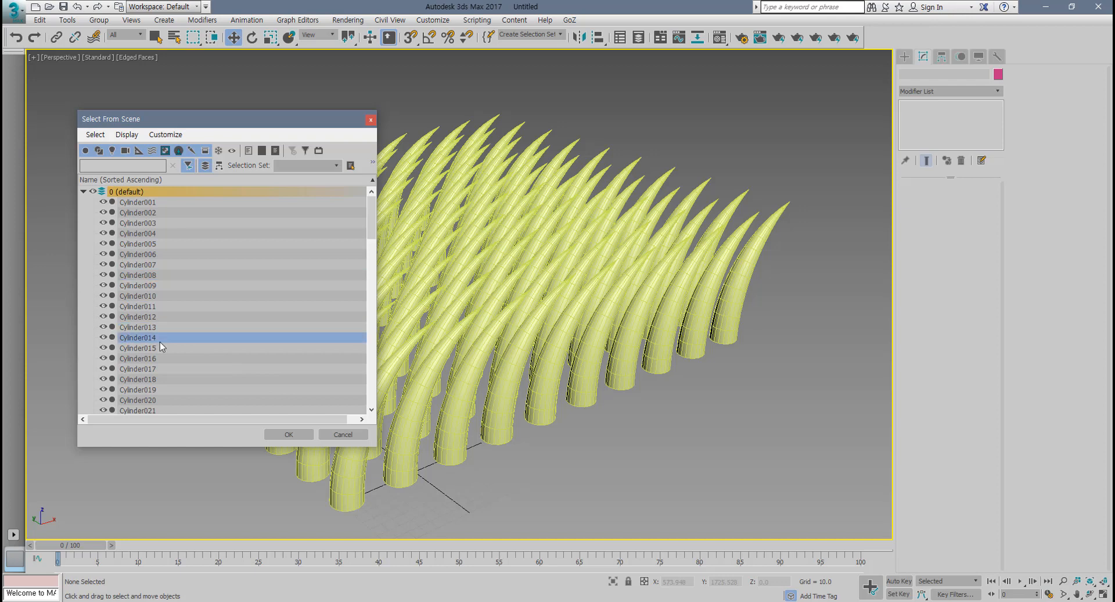
click(353, 431)
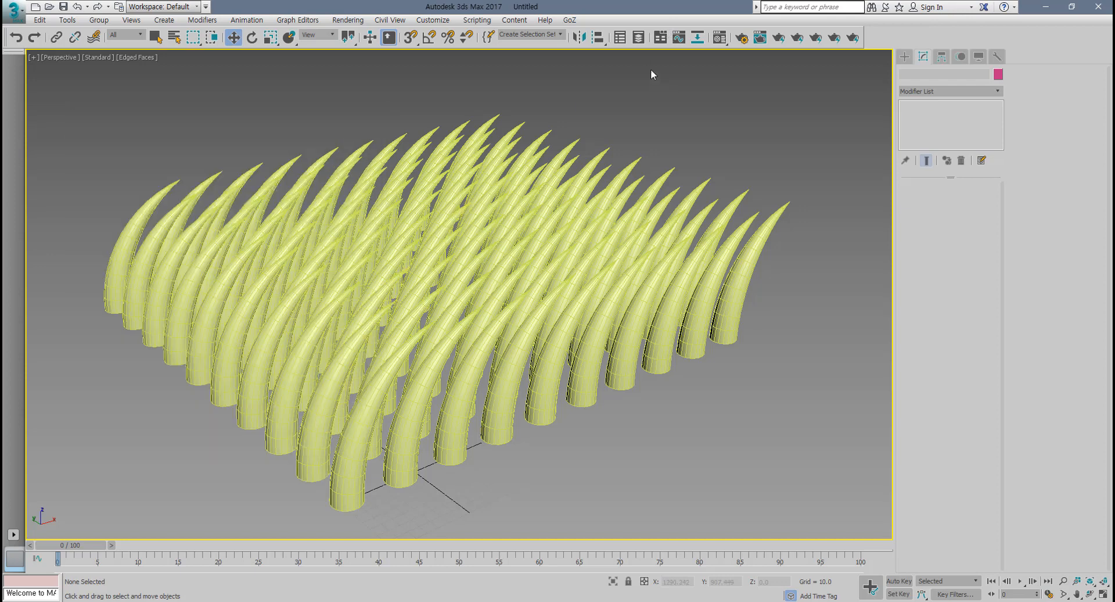
Open the Layer Explorer beside the cylinder array and expand the 0 (default) layer to list its objects.
click(638, 38)
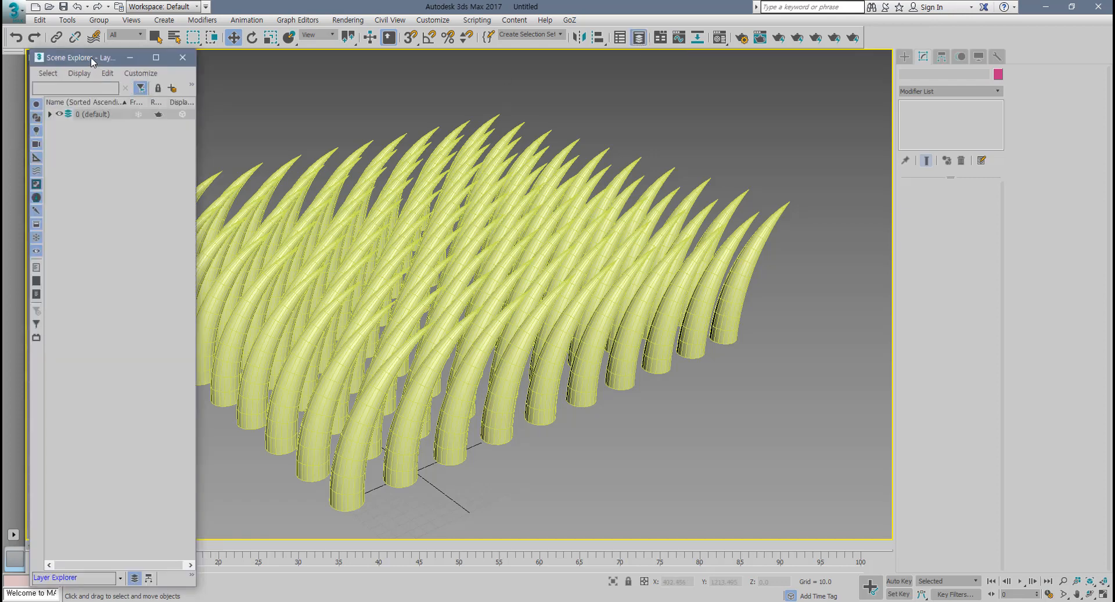
drag(92, 61, 97, 71)
click(56, 124)
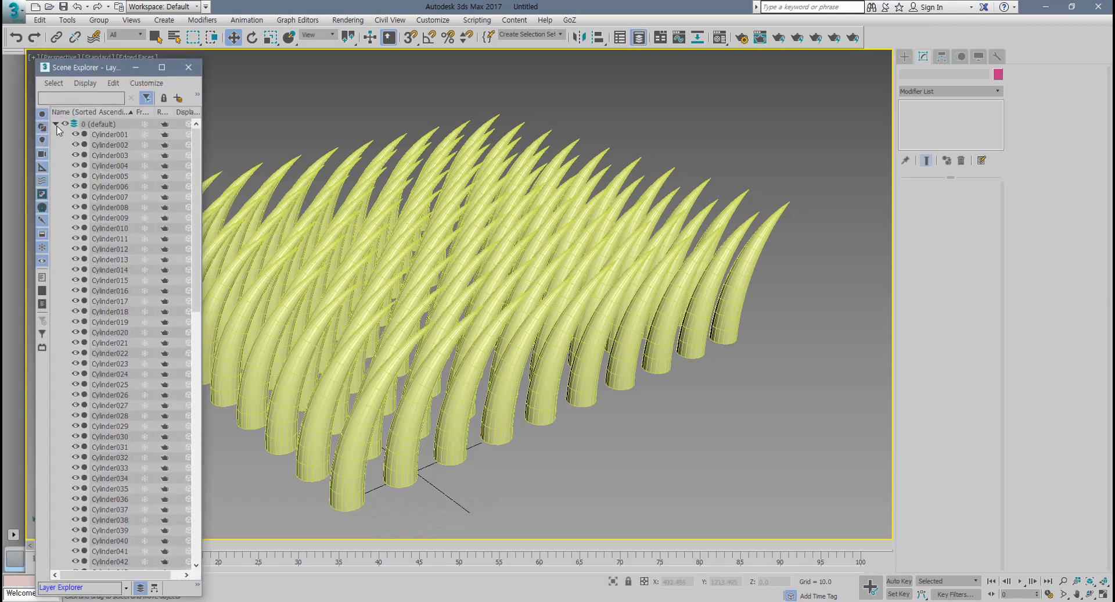
Select Cylinder002, Cylinder008, Cylinder013, Cylinder017 and Cylinder021 one at a time, and toggle the visibility of Cylinder021 off and on.
click(83, 144)
click(90, 207)
click(96, 259)
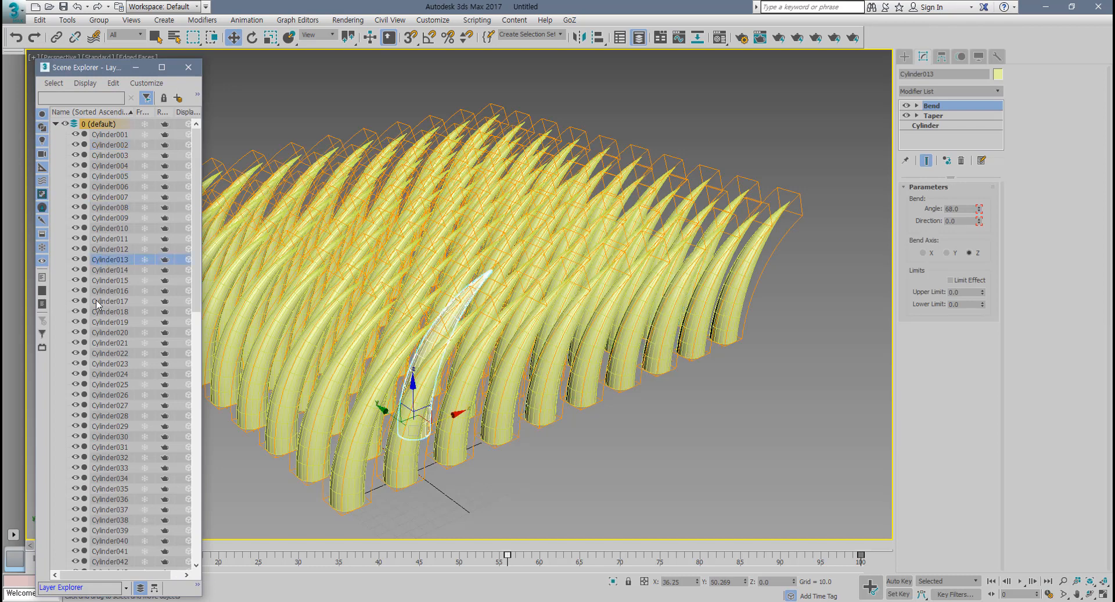
click(97, 301)
click(90, 343)
click(75, 343)
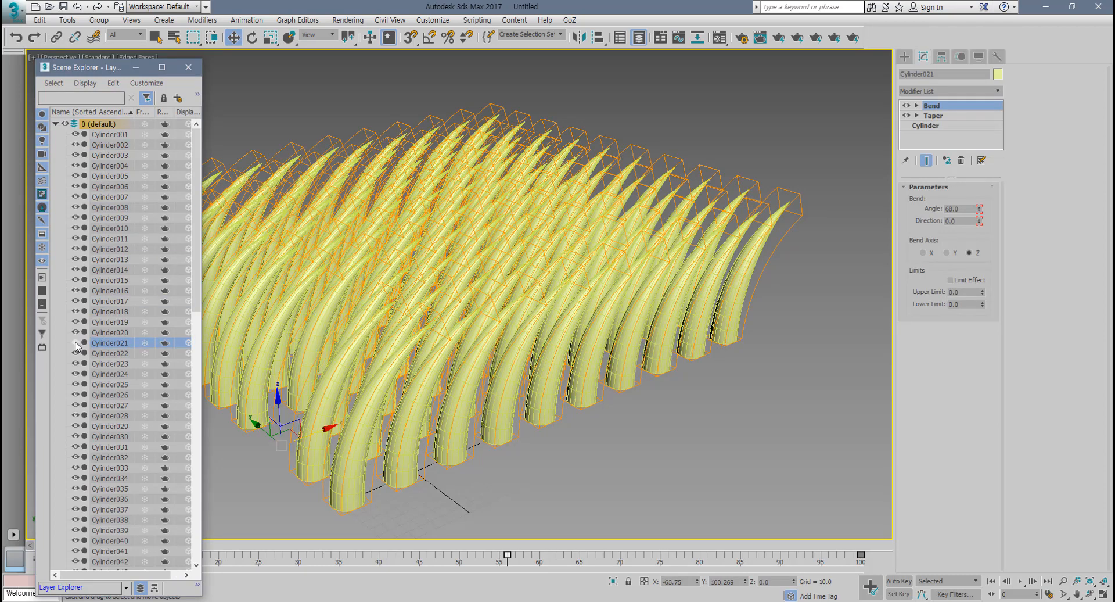
click(76, 343)
Select Cylinder019 in the Layer Explorer, add Cylinder015, Cylinder012 and Cylinder009 to the selection, and close the explorer.
click(109, 322)
ctrl+click(110, 280)
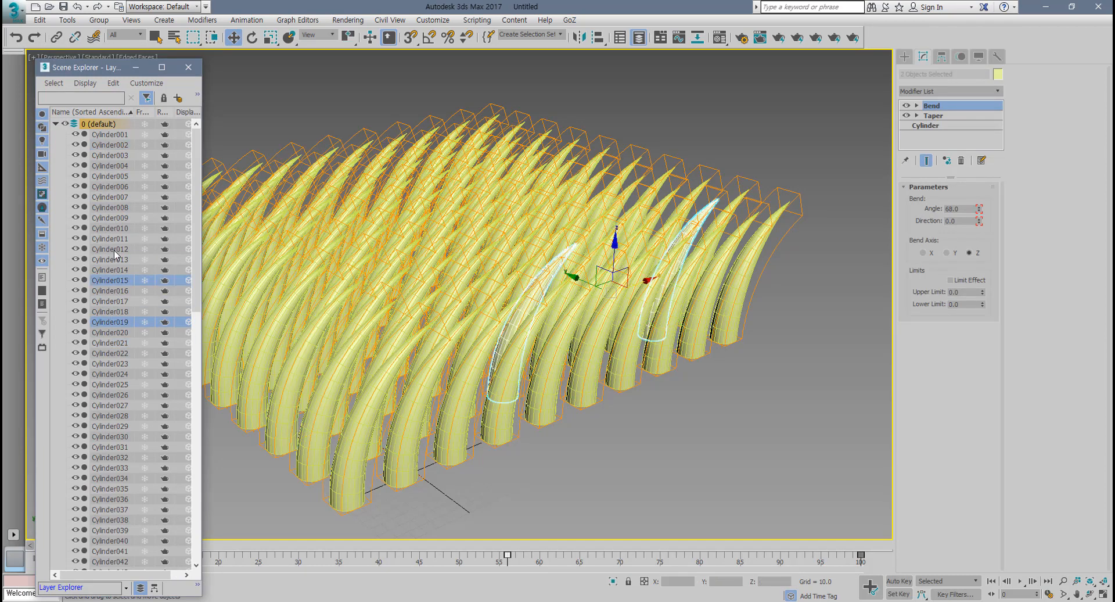
ctrl+click(114, 248)
ctrl+click(110, 218)
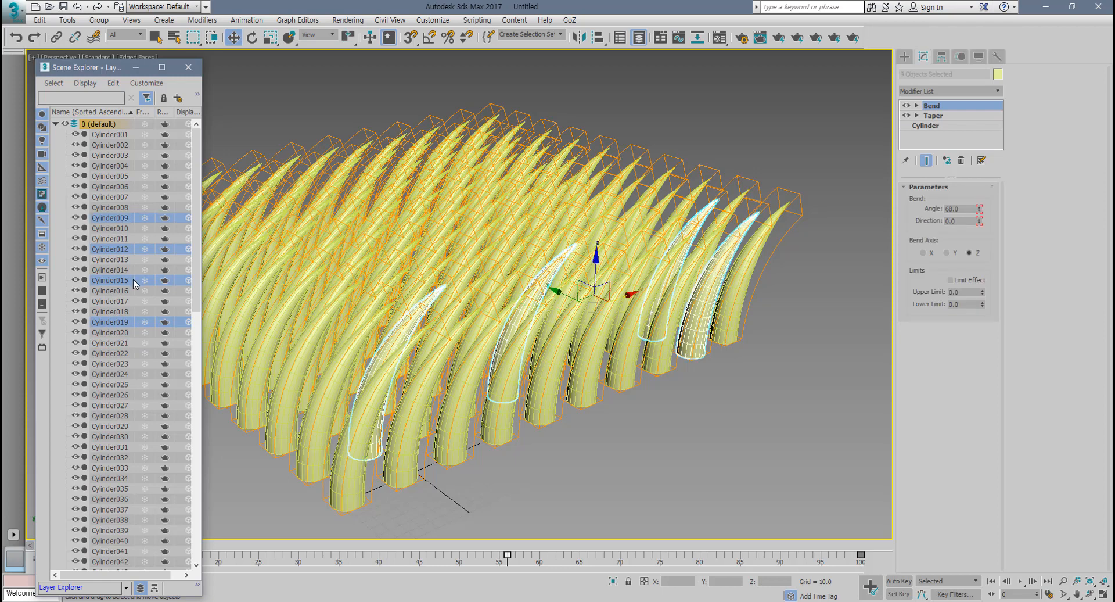
click(188, 67)
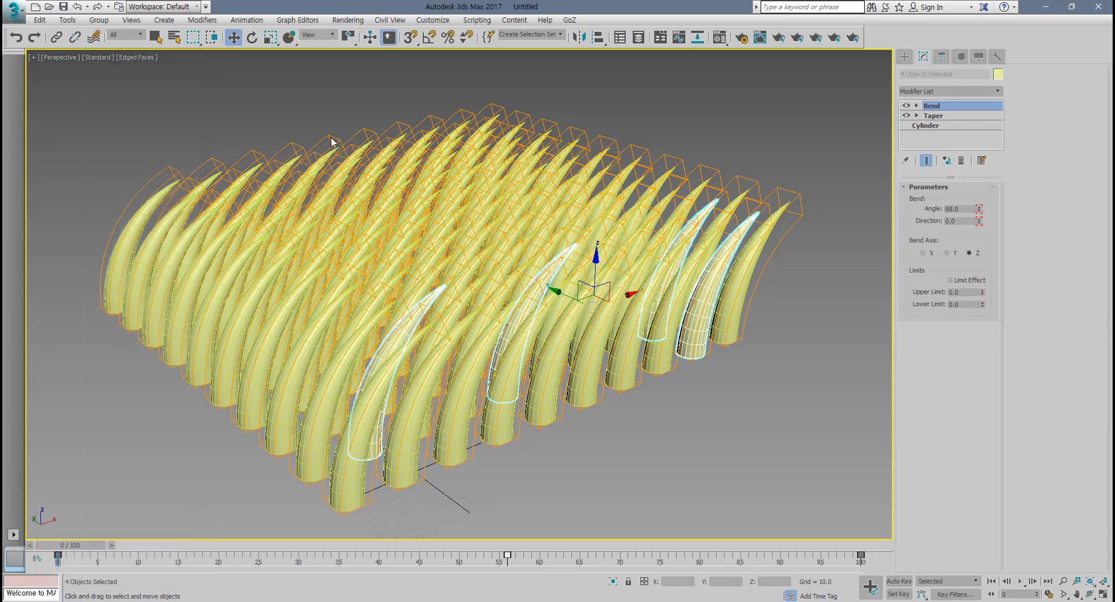
Open Select From Scene, expand the 0 (default) layer, and mark Cylinder005, Cylinder008, Cylinder011, Cylinder012 and Cylinder014.
click(174, 39)
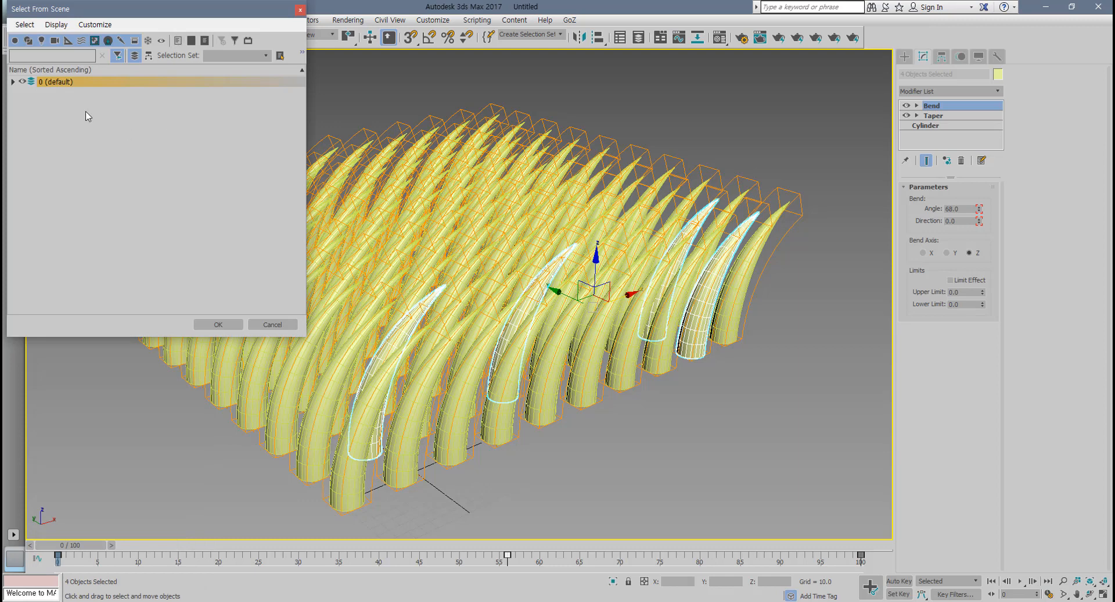
click(13, 82)
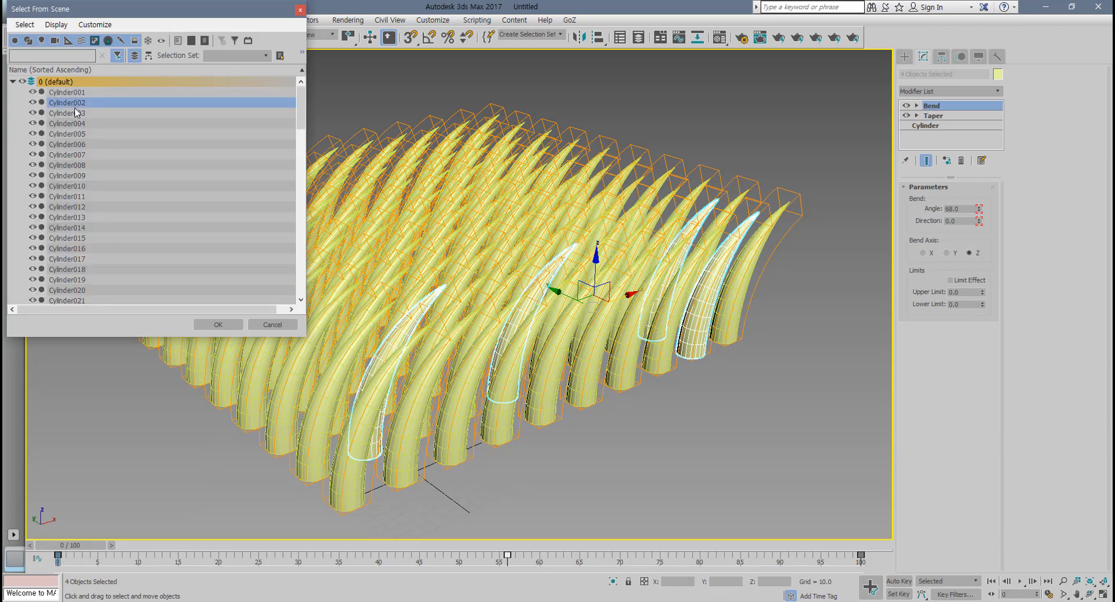
click(73, 135)
ctrl+click(79, 165)
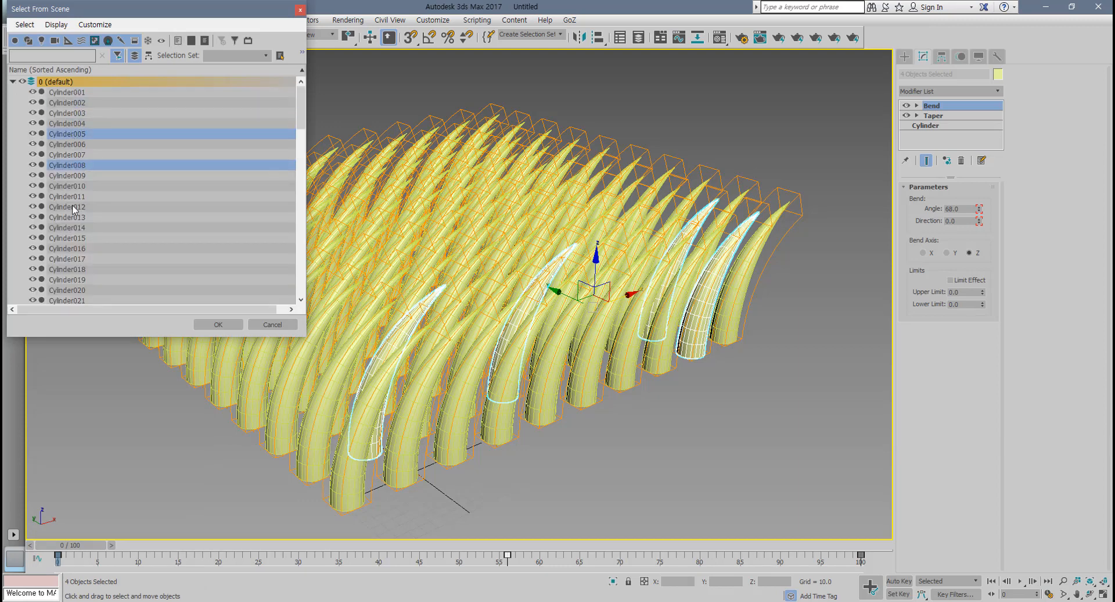
ctrl+click(74, 208)
ctrl+click(78, 228)
ctrl+click(83, 197)
Add Cylinder021, Cylinder030 and Cylinder039 to the names marked in Select From Scene.
scroll(90, 220, down, 2)
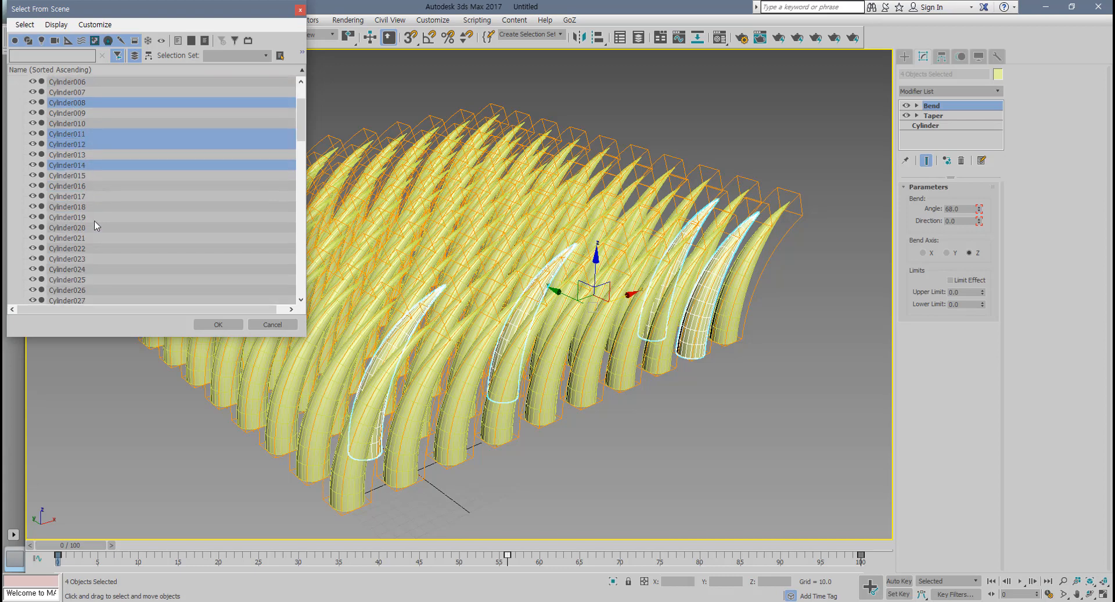
ctrl+click(83, 238)
scroll(83, 238, down, 3)
ctrl+click(83, 237)
scroll(84, 232, down, 3)
ctrl+click(85, 238)
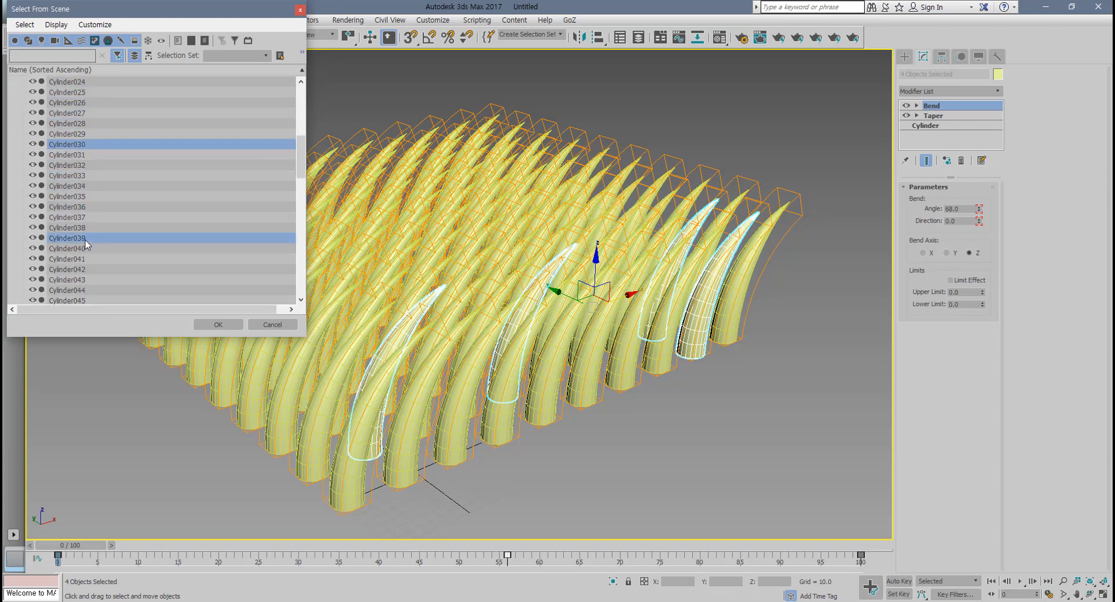
Add Cylinder049, Cylinder053, Cylinder056 and Cylinder059 to the marked names and apply the selection to the scene.
scroll(80, 249, down, 3)
ctrl+click(83, 258)
scroll(83, 258, down, 2)
ctrl+click(83, 258)
ctrl+click(83, 290)
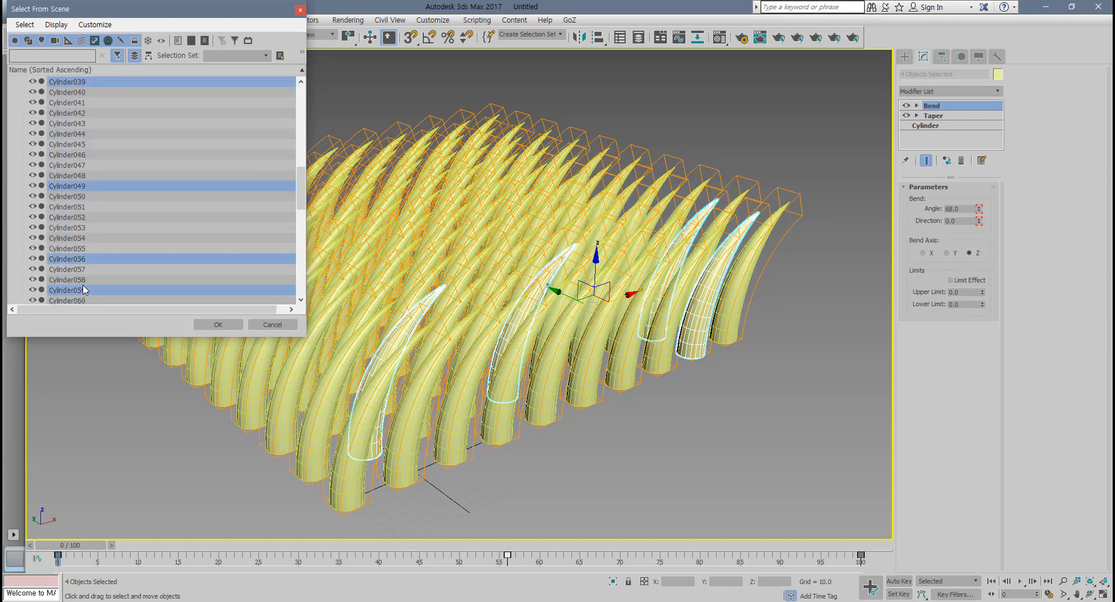
ctrl+click(85, 228)
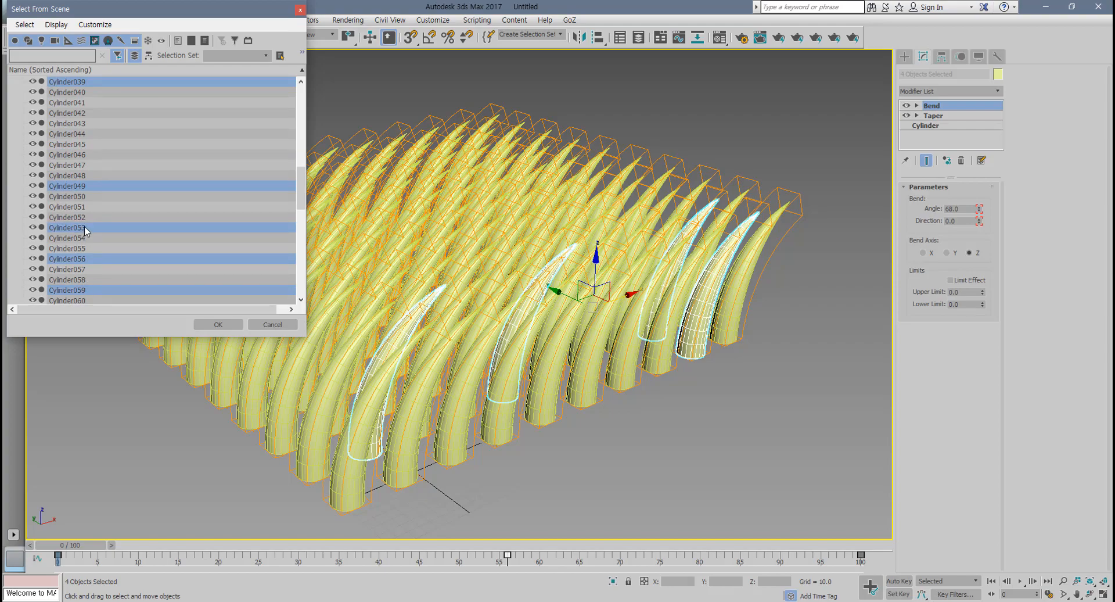
click(235, 325)
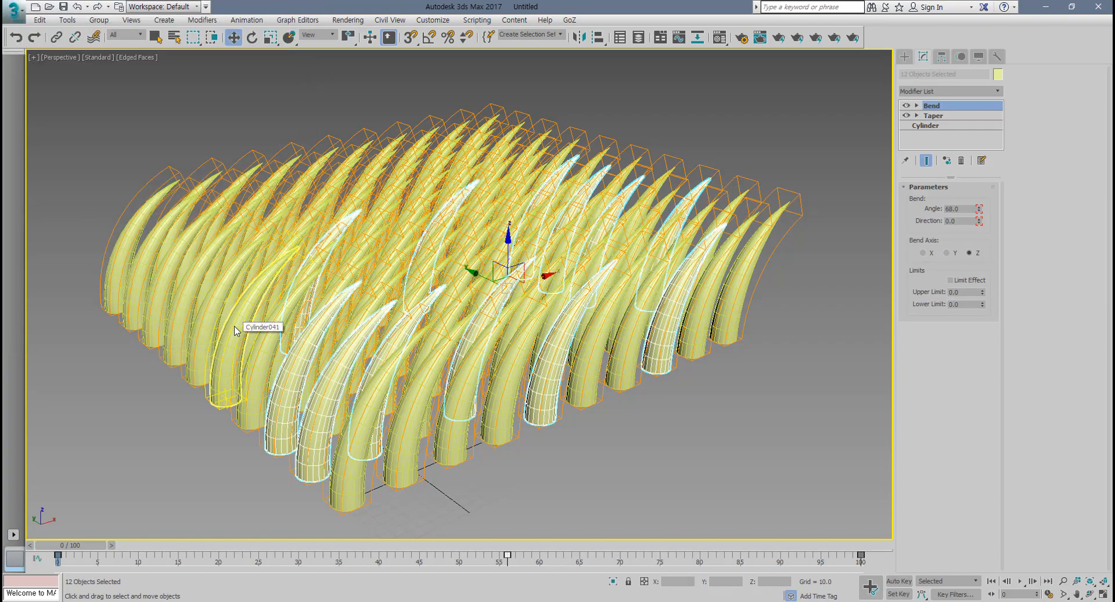
Select all cylinders of the array by region, delete them, and return to the four-viewport layout with the Perspective view reset.
alt+middle_drag(235, 331, 387, 351)
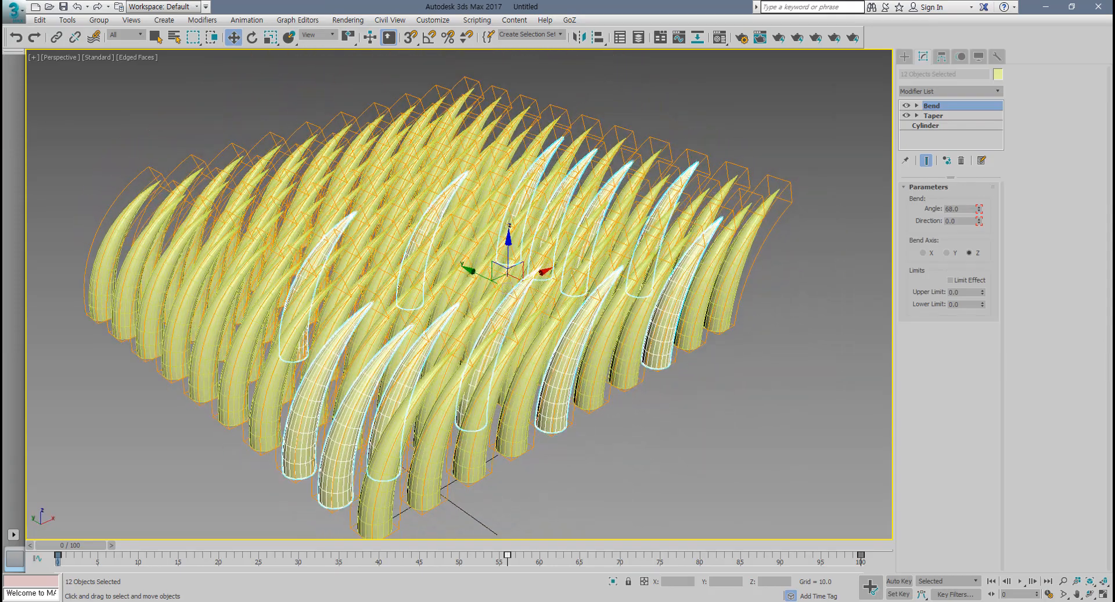
scroll(778, 123, down, 5)
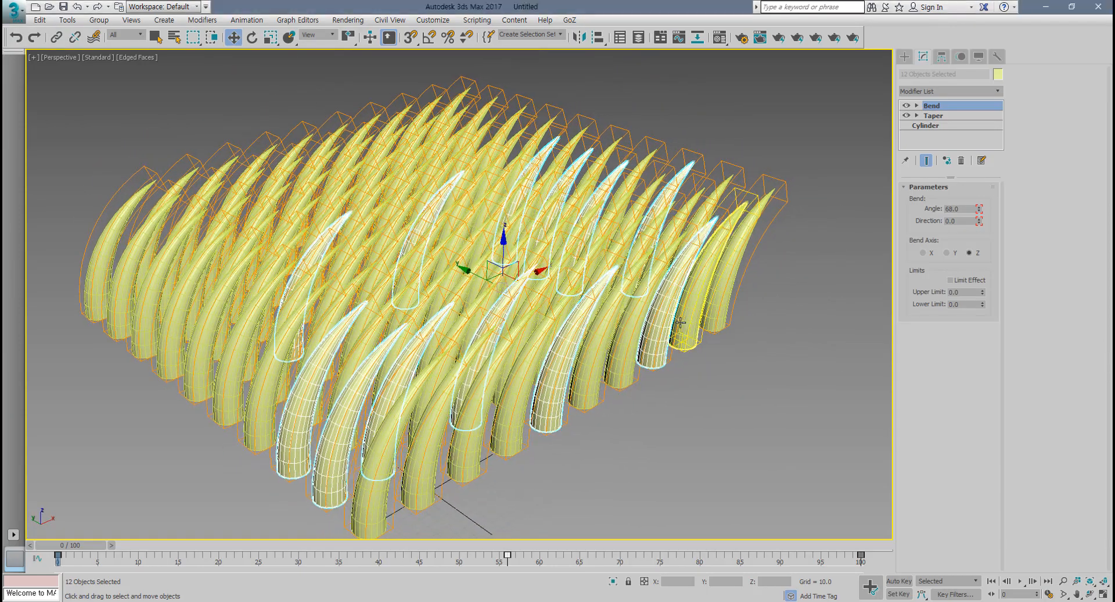
drag(289, 441, 329, 410)
scroll(329, 410, up, 3)
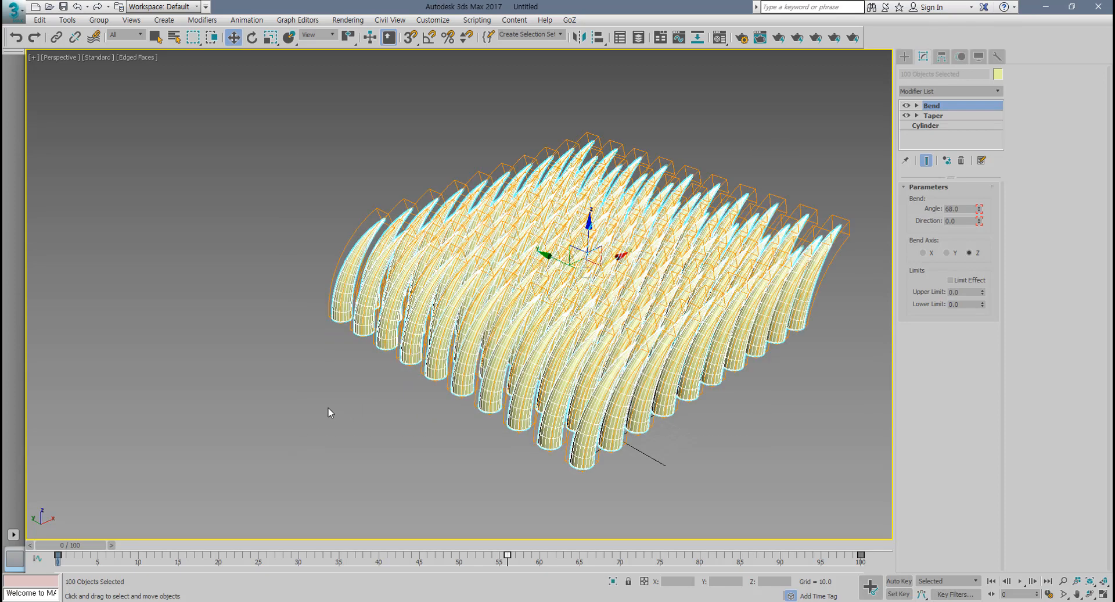
key(Delete)
key(alt+w)
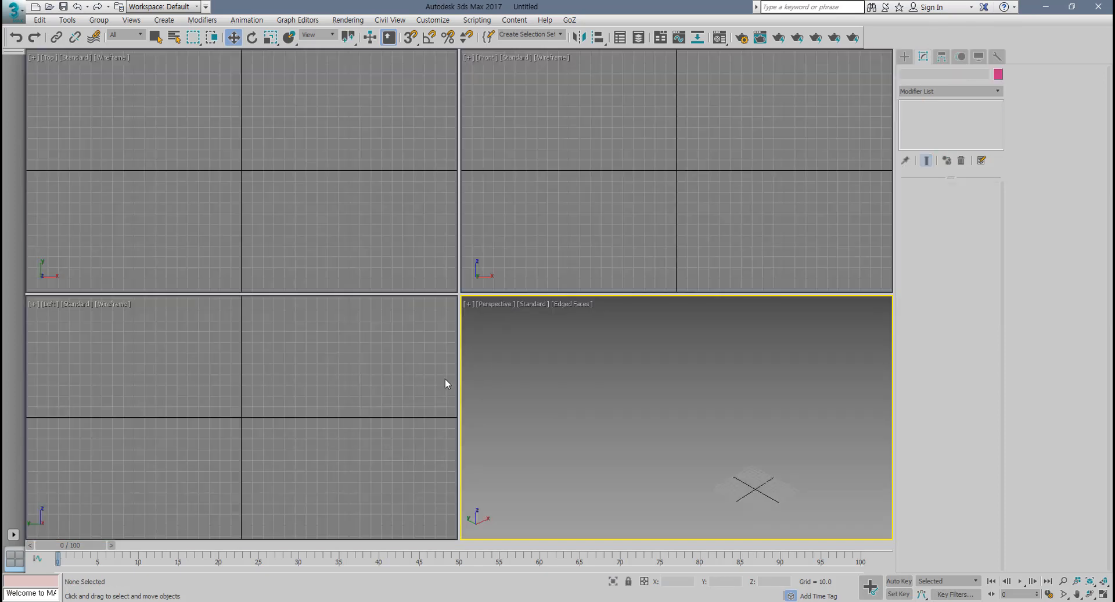
key(z)
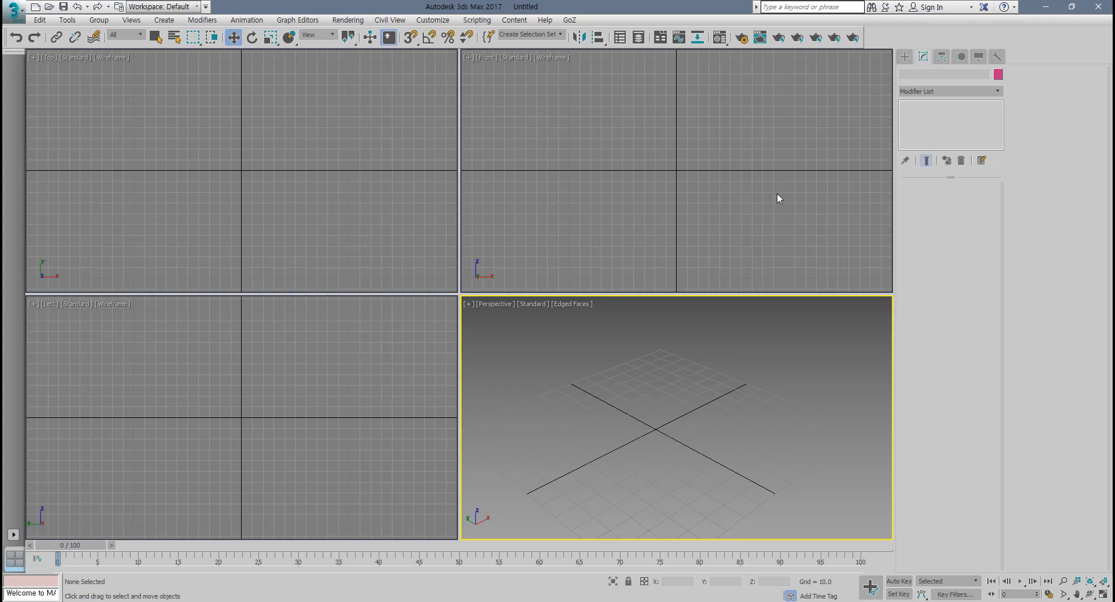
Bring up the Standard Primitives object types for creating new geometry.
click(904, 56)
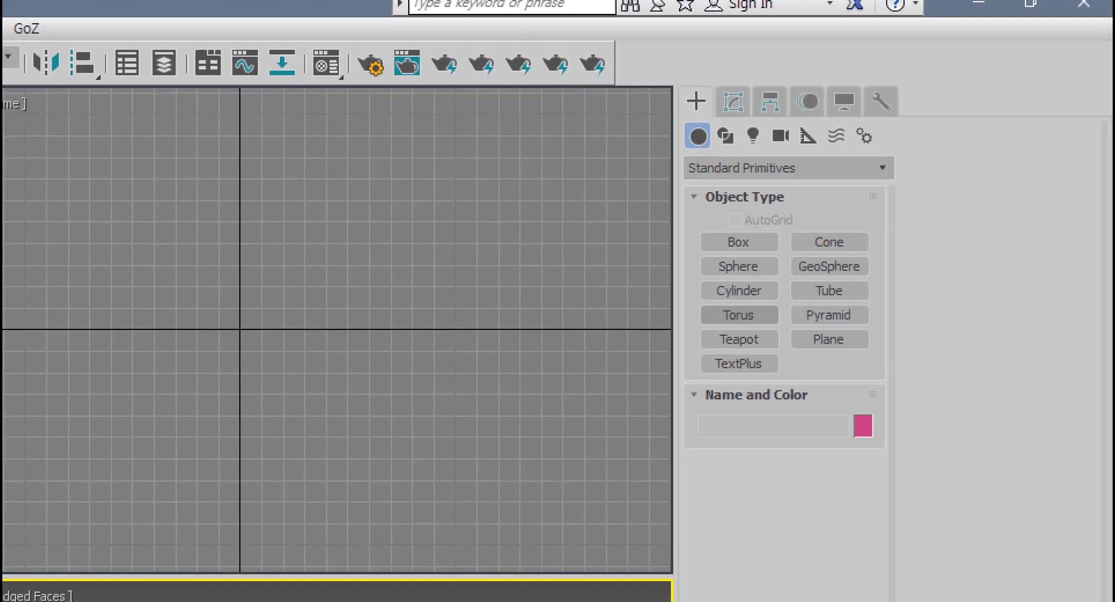
mouse_move(720, 363)
mouse_down()
mouse_move(674, 180)
mouse_move(964, 293)
mouse_move(522, 116)
mouse_move(916, 261)
mouse_move(631, 232)
mouse_move(792, 181)
mouse_up()
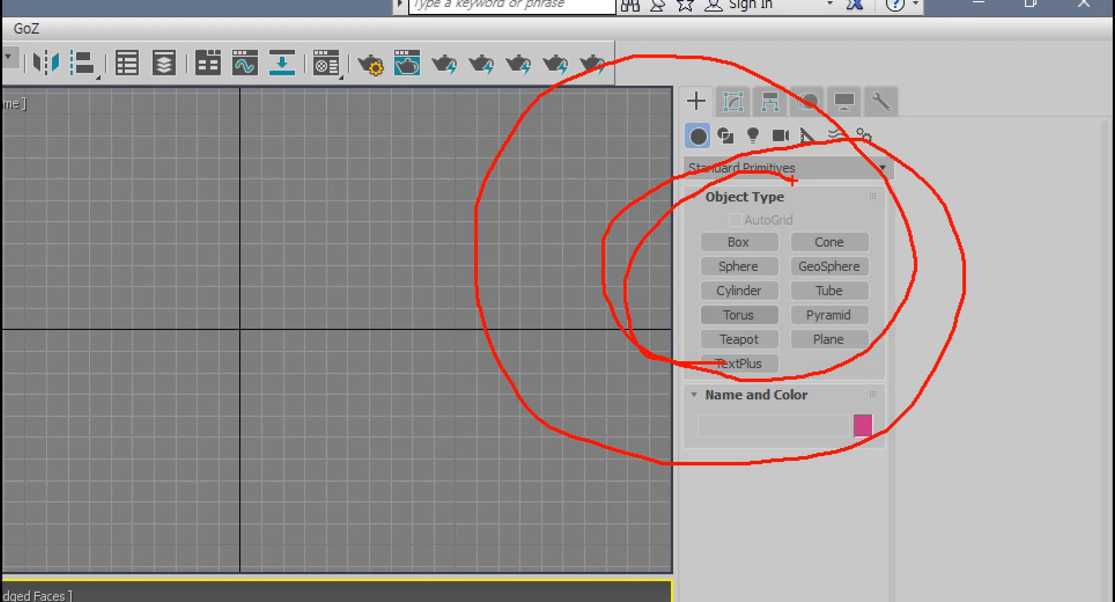
key(Escape)
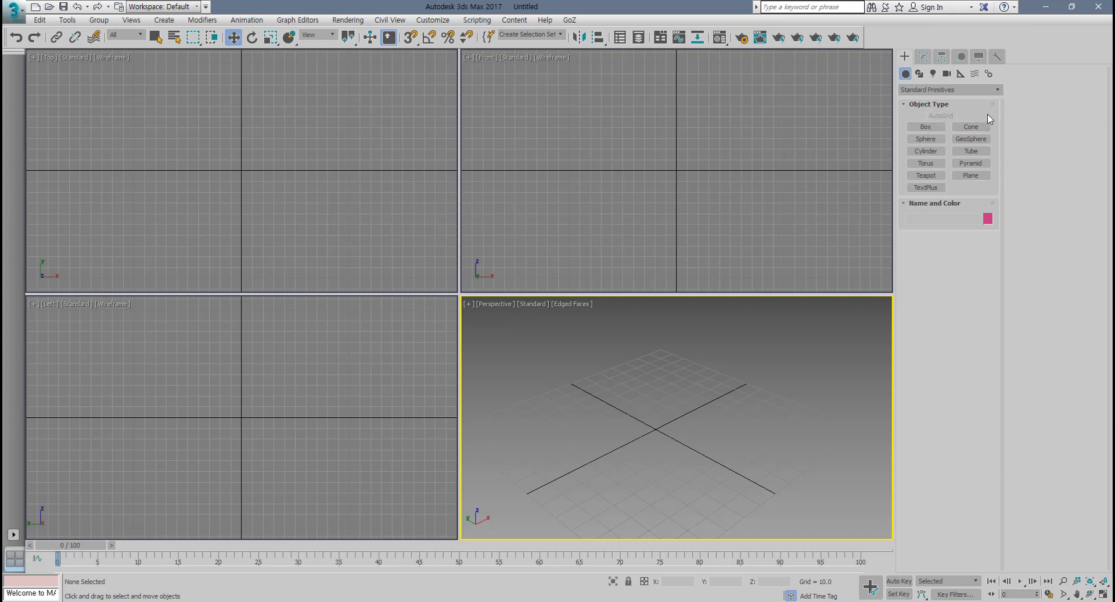
Try a box about 33 long, 20 wide and 31 high in the Perspective view and undo it.
click(928, 128)
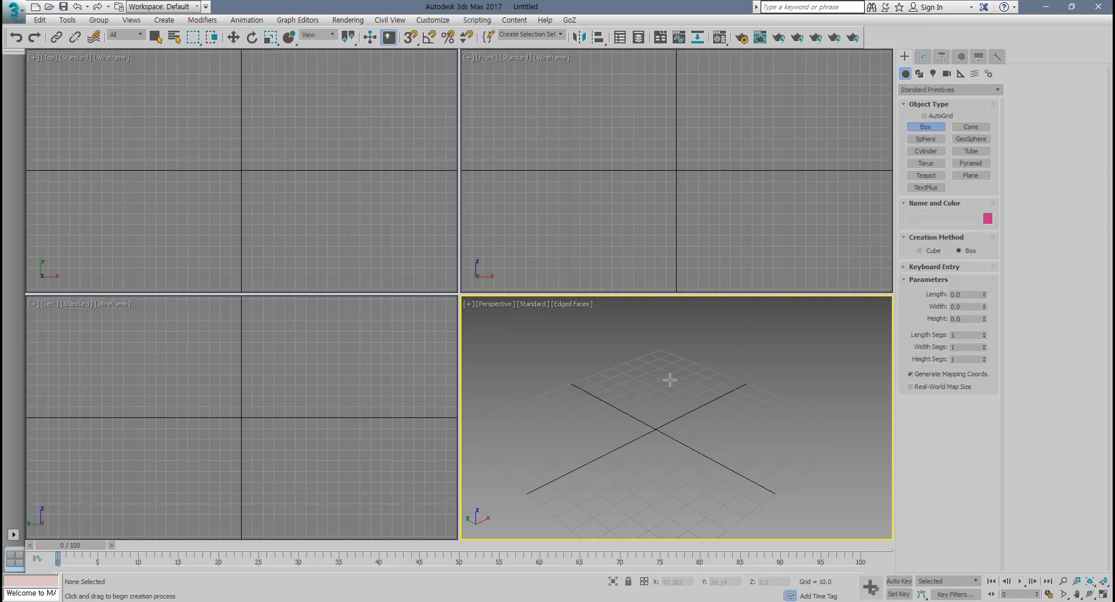
key(alt+w)
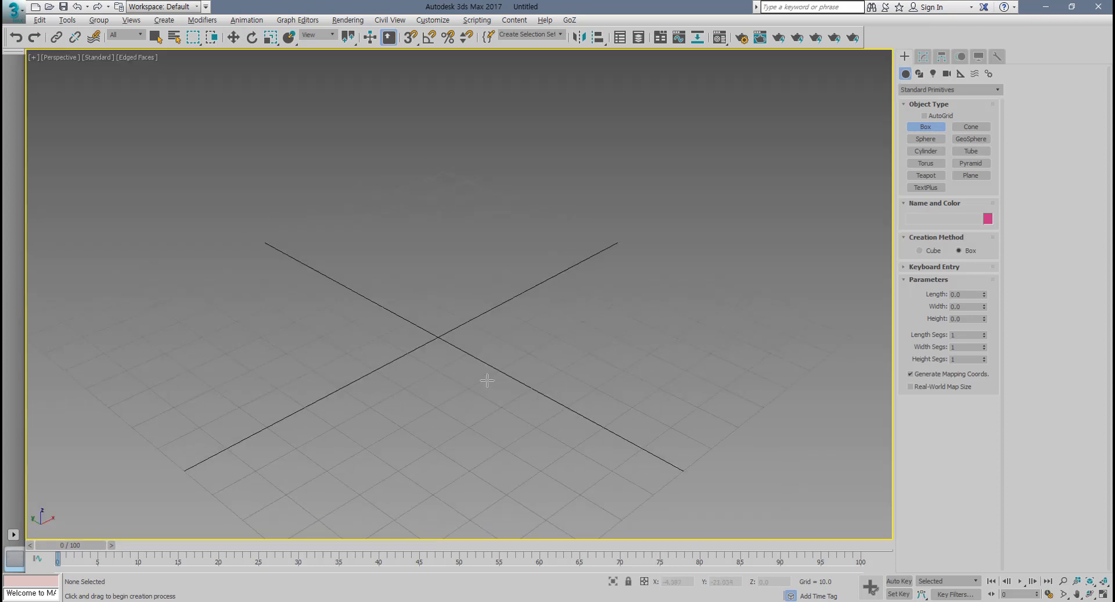
drag(116, 400, 281, 429)
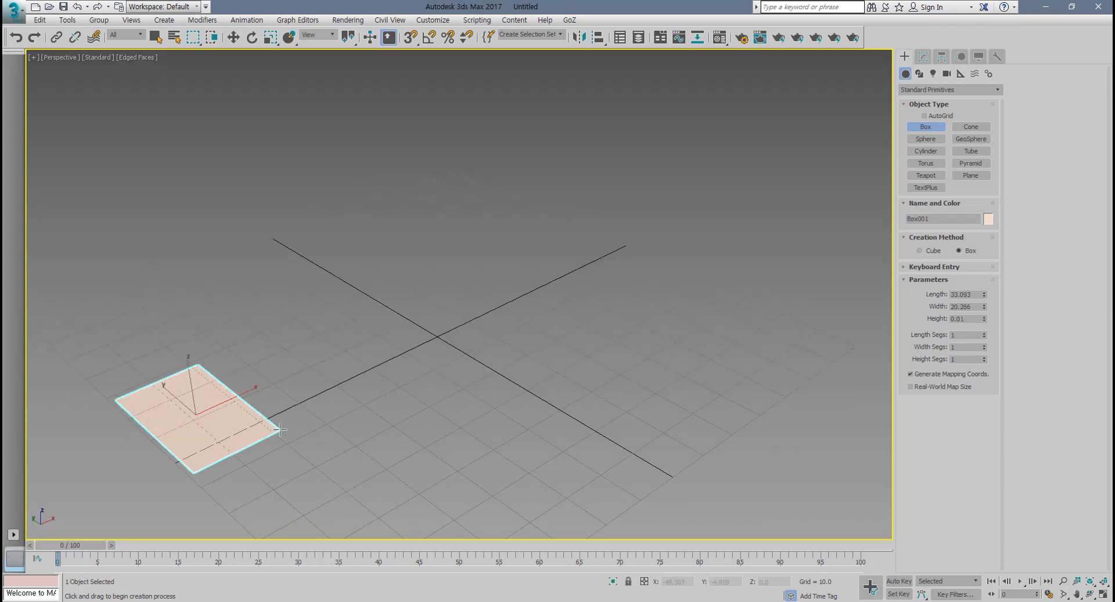
click(264, 289)
key(alt+w)
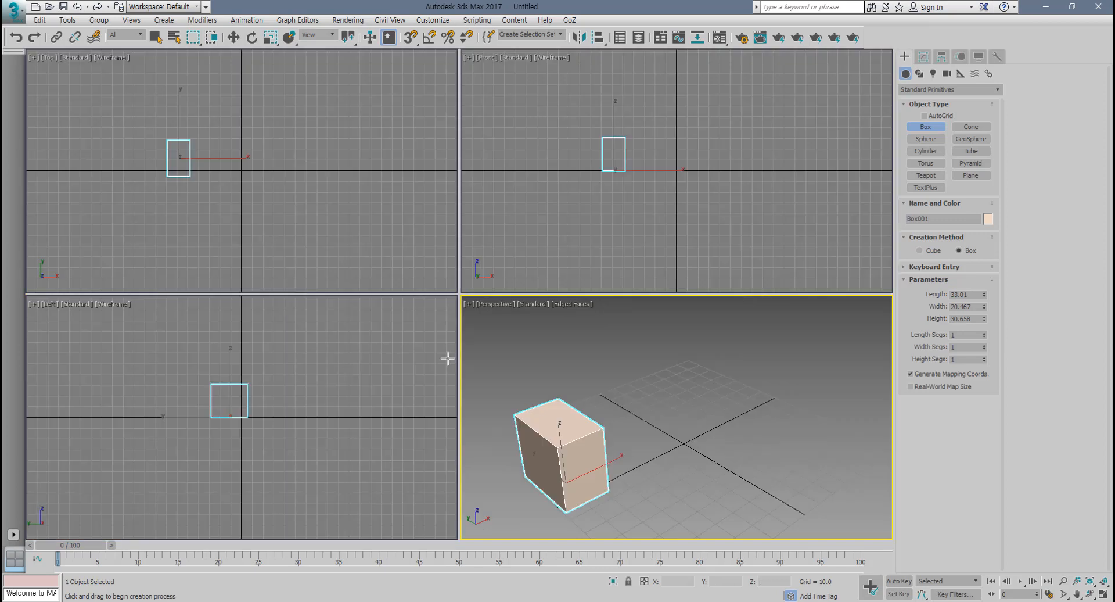
key(ctrl+z)
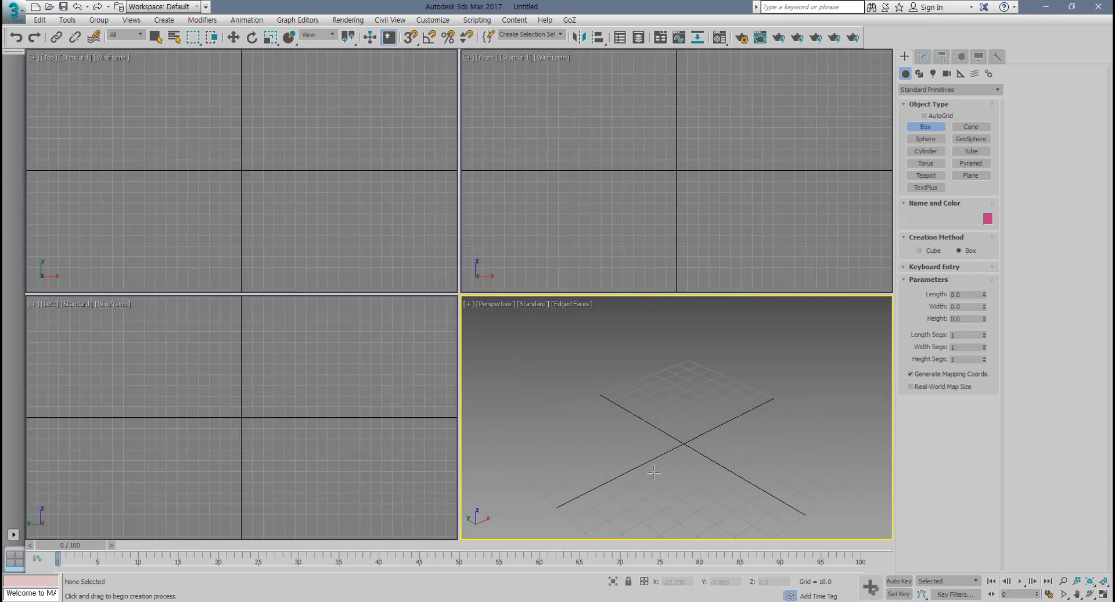
Draw two boxes side by side in the Top view, the second about 54 long, 65 wide and 44 high.
drag(100, 149, 159, 205)
click(165, 144)
middle_drag(573, 324, 576, 349)
scroll(603, 339, down, 3)
drag(650, 405, 821, 457)
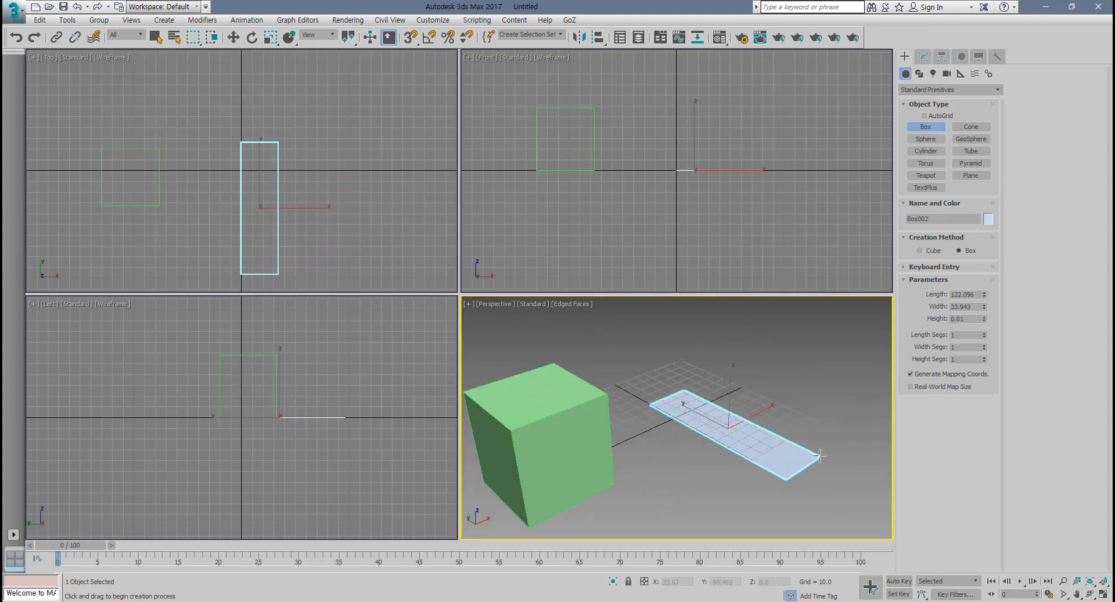
right_click(266, 172)
drag(195, 151, 266, 210)
click(264, 163)
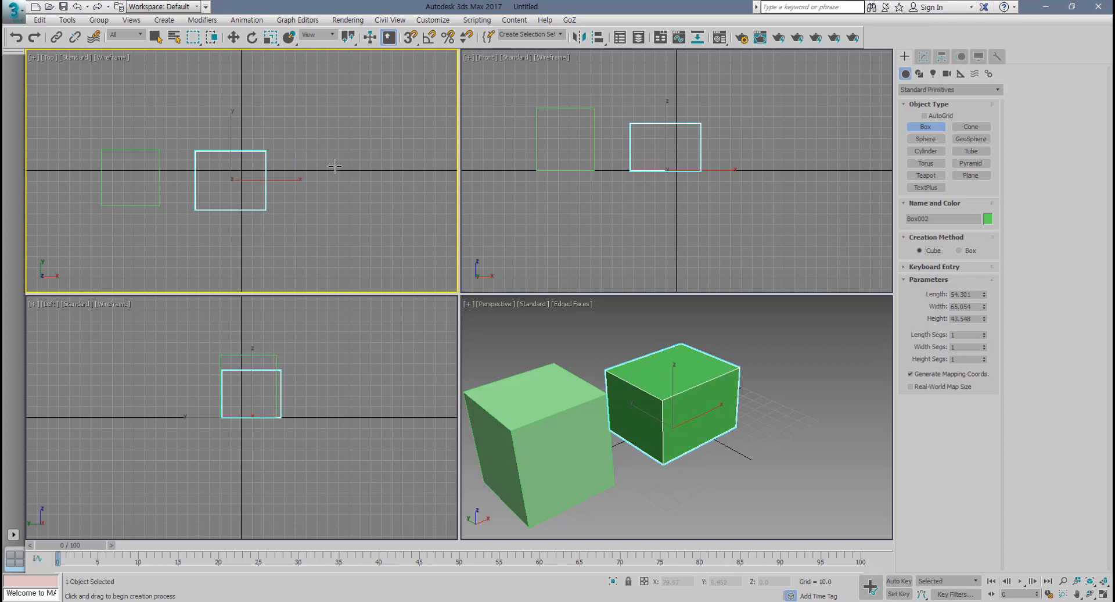
Draw five cubes in the Top view with the Cube creation method, the last about 52 per side.
drag(352, 156, 376, 180)
drag(365, 215, 388, 238)
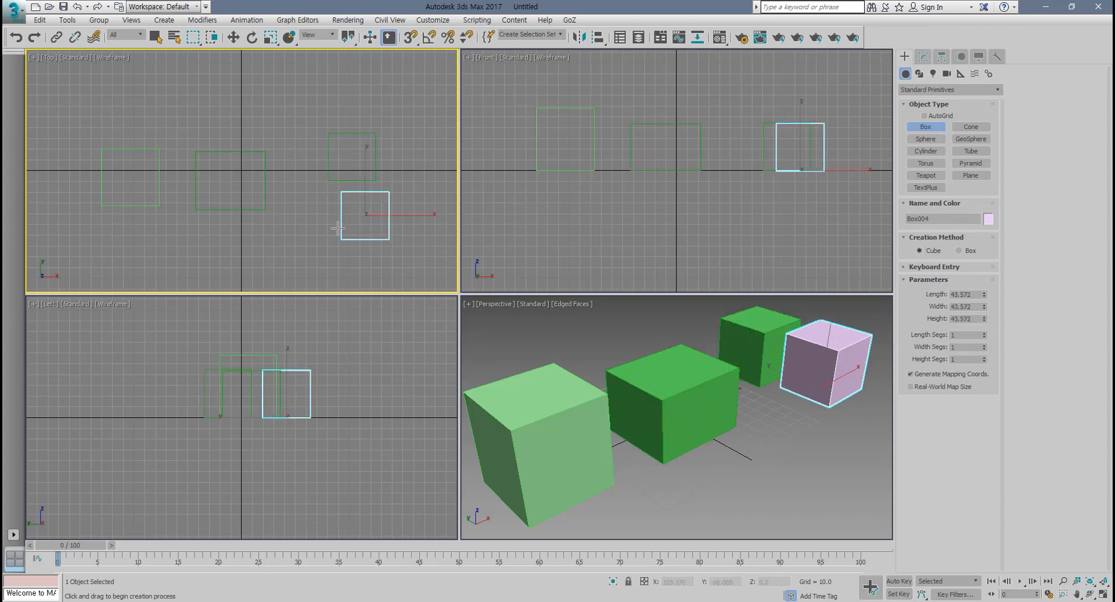
drag(293, 247, 315, 269)
drag(215, 259, 239, 258)
middle_drag(322, 247, 286, 217)
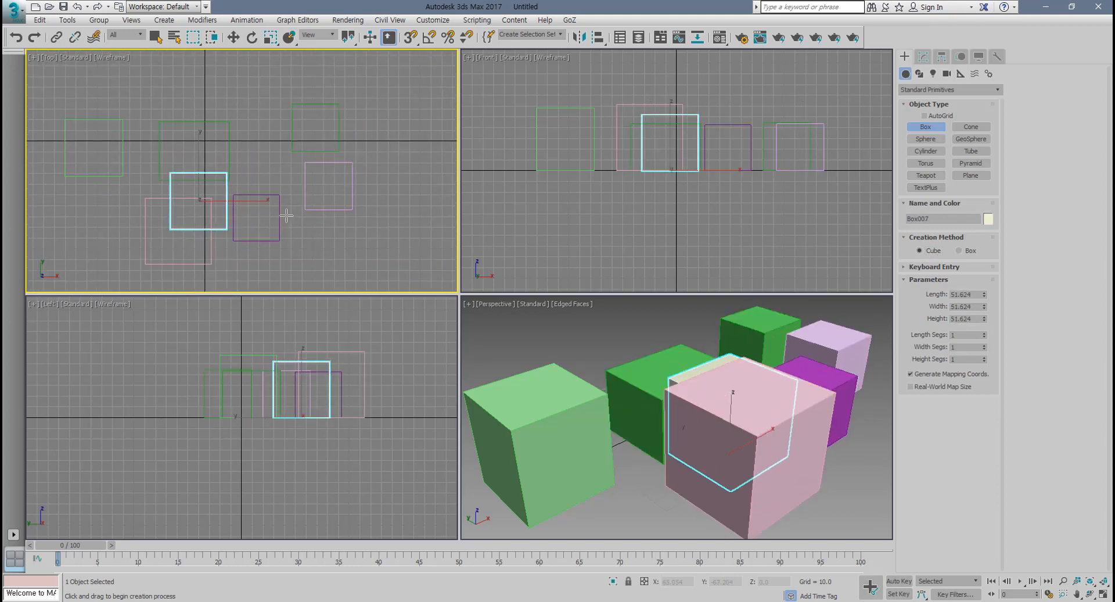
scroll(295, 227, down, 3)
With the Box creation method, draw a box about 133 long, 230 wide and 45 high behind the cubes and move it farther back.
click(958, 251)
drag(293, 97, 418, 169)
scroll(766, 482, down, 5)
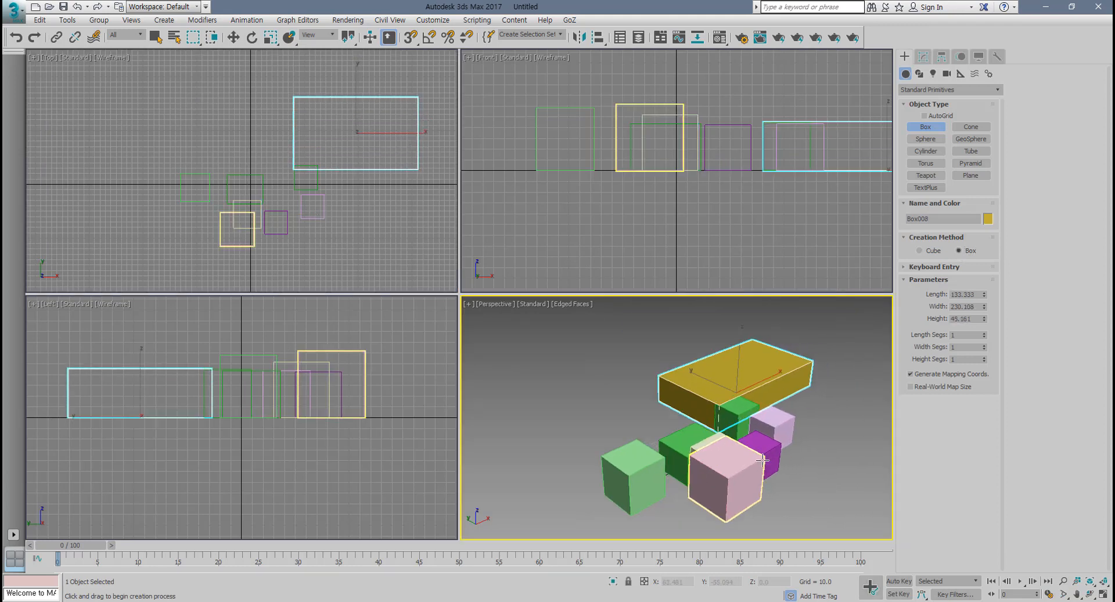
alt+middle_drag(764, 479, 716, 449)
key(alt+w)
middle_drag(521, 378, 598, 409)
key(w)
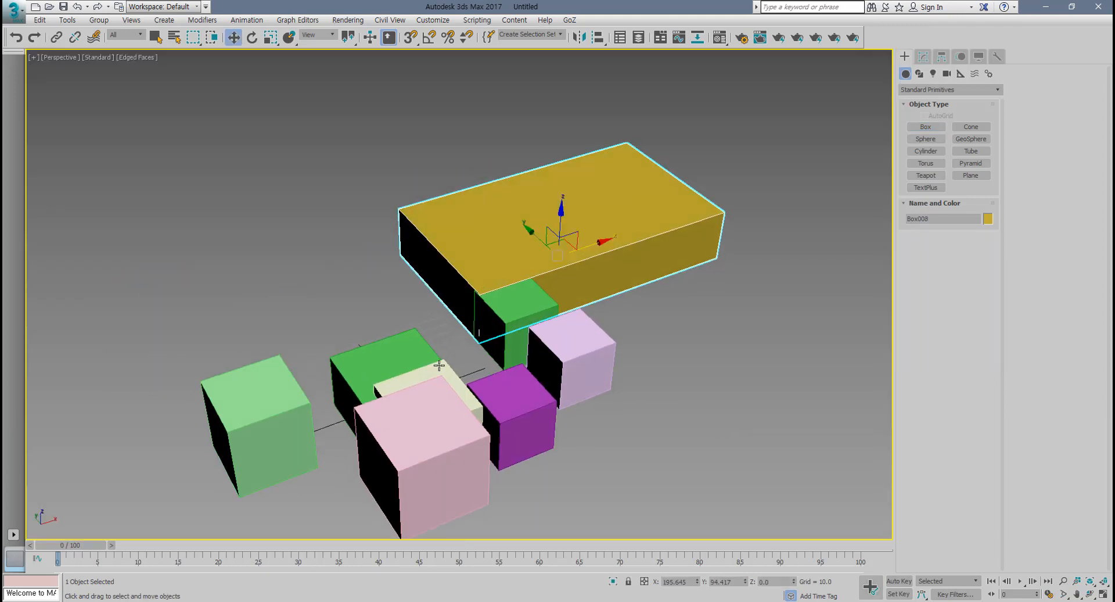
drag(508, 257, 426, 188)
Move the pink cube forward, away from the other boxes.
middle_drag(456, 282, 437, 314)
middle_drag(437, 314, 521, 351)
click(459, 308)
drag(442, 293, 513, 383)
key(ctrl+z)
alt+middle_drag(512, 382, 459, 420)
drag(450, 272, 517, 366)
alt+middle_drag(516, 365, 454, 333)
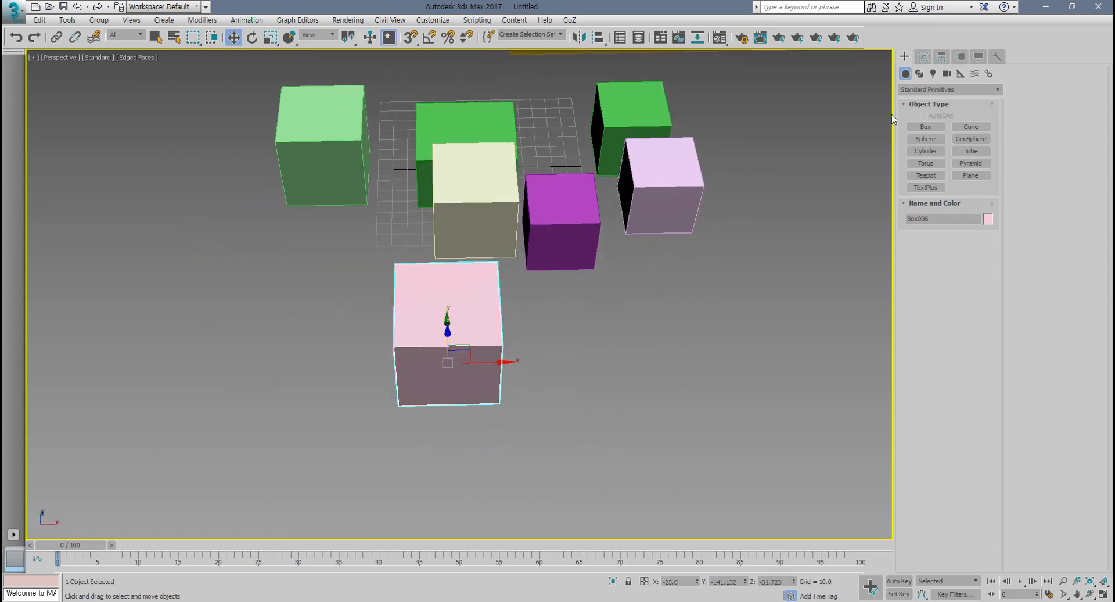
Change the pink cube's parameters to about 41 length, 93 width and 79 height.
click(926, 61)
middle_drag(553, 355, 574, 381)
alt+middle_drag(573, 381, 581, 349)
click(985, 216)
drag(985, 204, 985, 220)
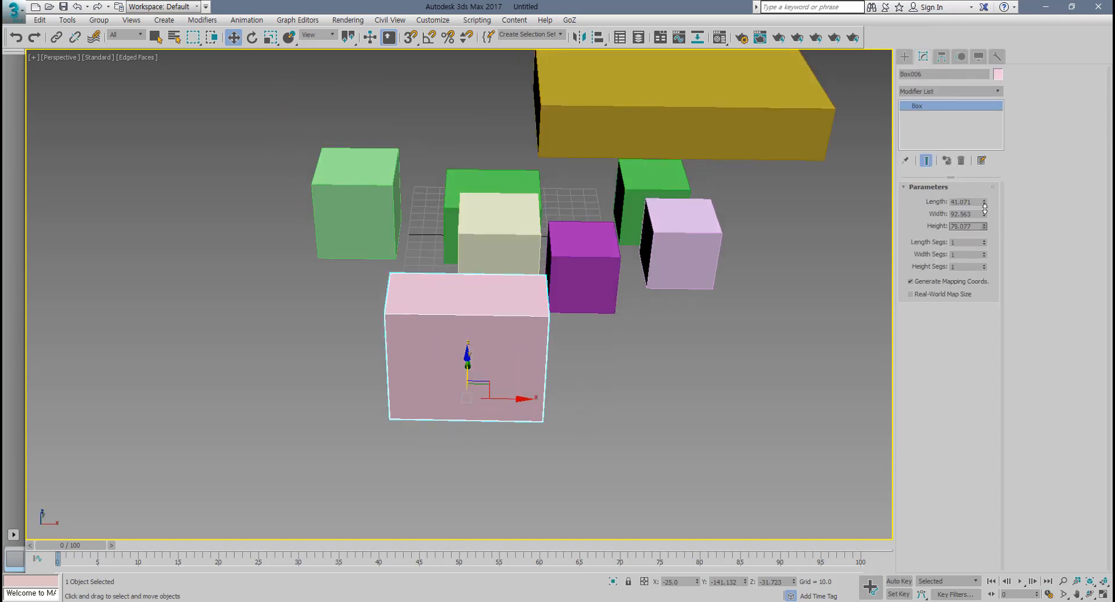
alt+middle_drag(547, 286, 288, 95)
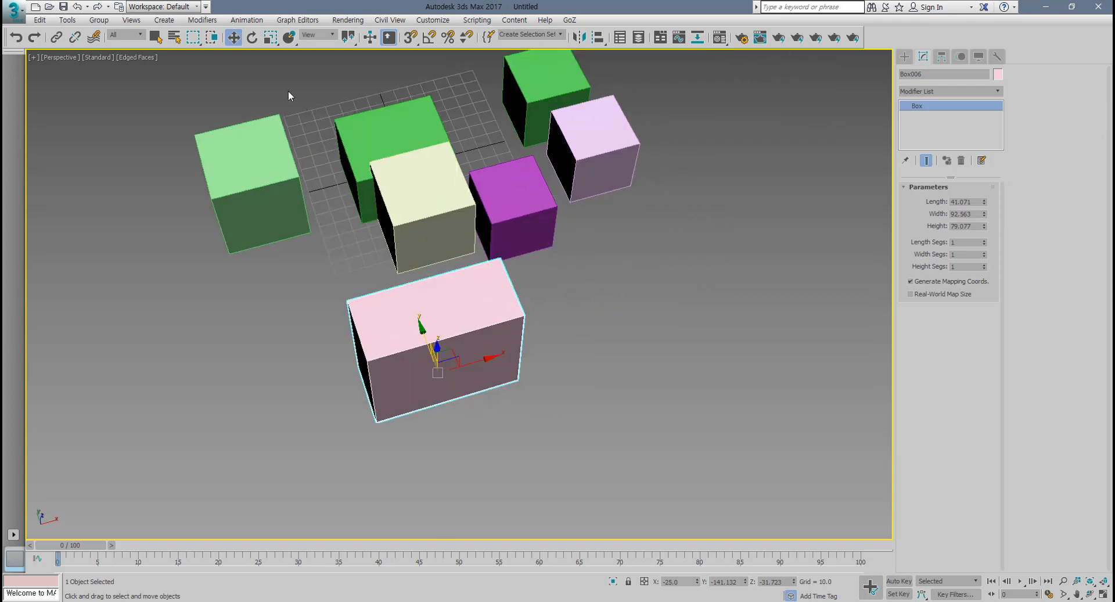
Scale the pink box down uniformly.
click(270, 37)
drag(381, 386, 443, 380)
middle_drag(443, 372, 453, 405)
middle_drag(531, 382, 517, 402)
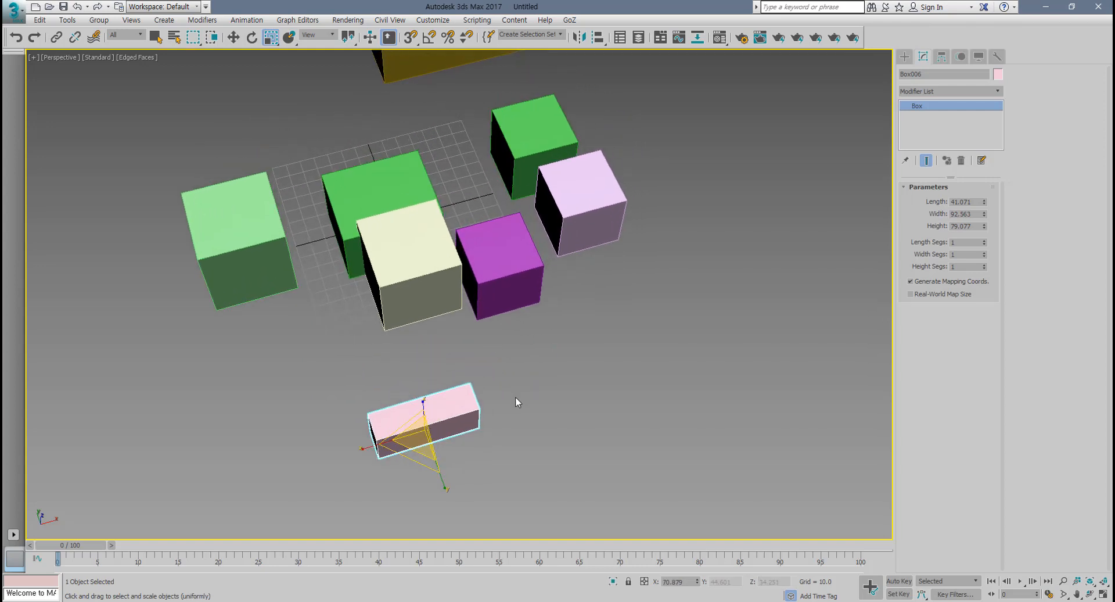
Select all the boxes by region, delete them, and return to the four-viewport layout.
scroll(582, 343, down, 5)
drag(617, 443, 245, 93)
key(Delete)
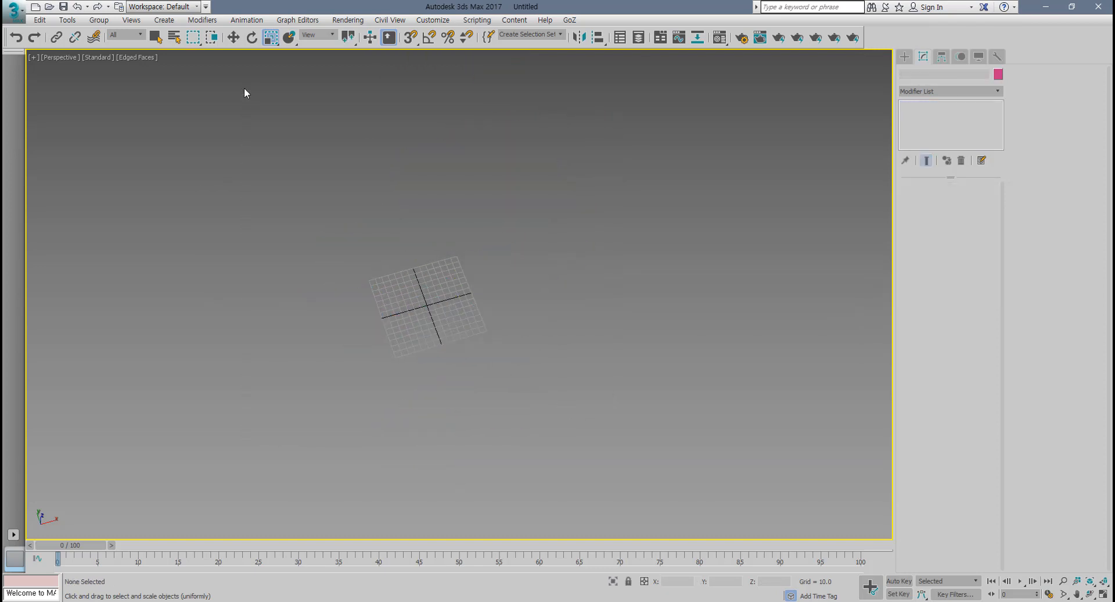
key(alt+w)
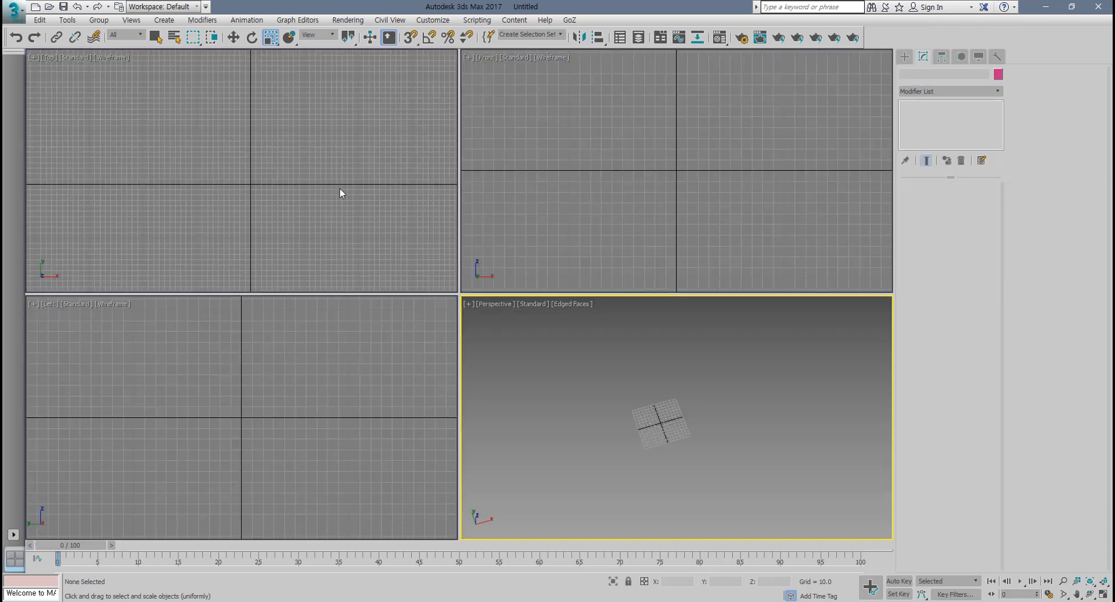
Draw a sphere of about 49 radius in the Top view and frame it in a maximized Perspective view.
click(904, 56)
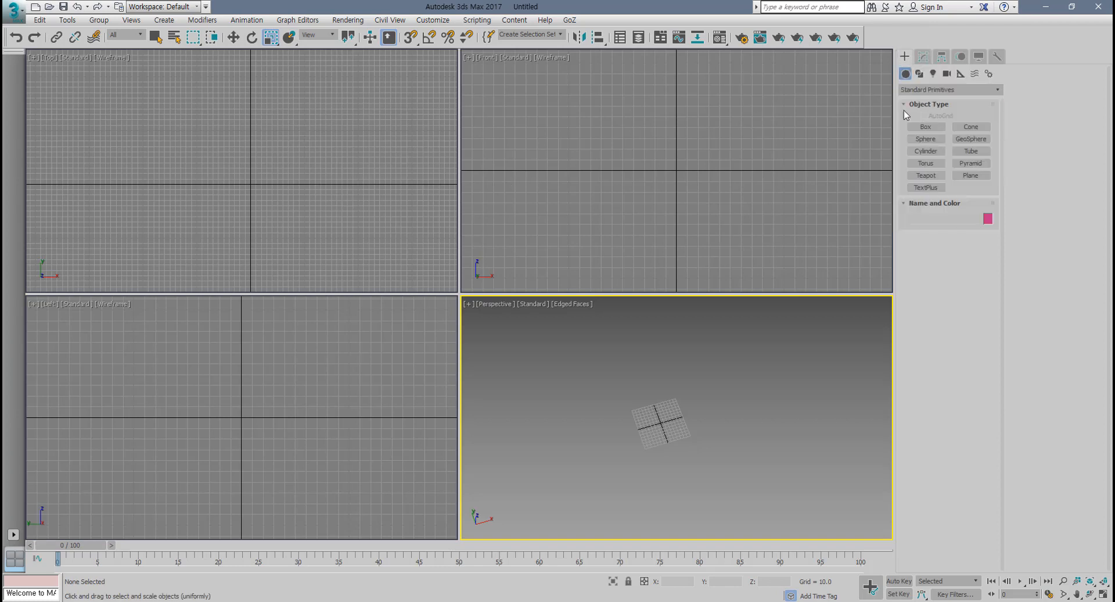
click(926, 139)
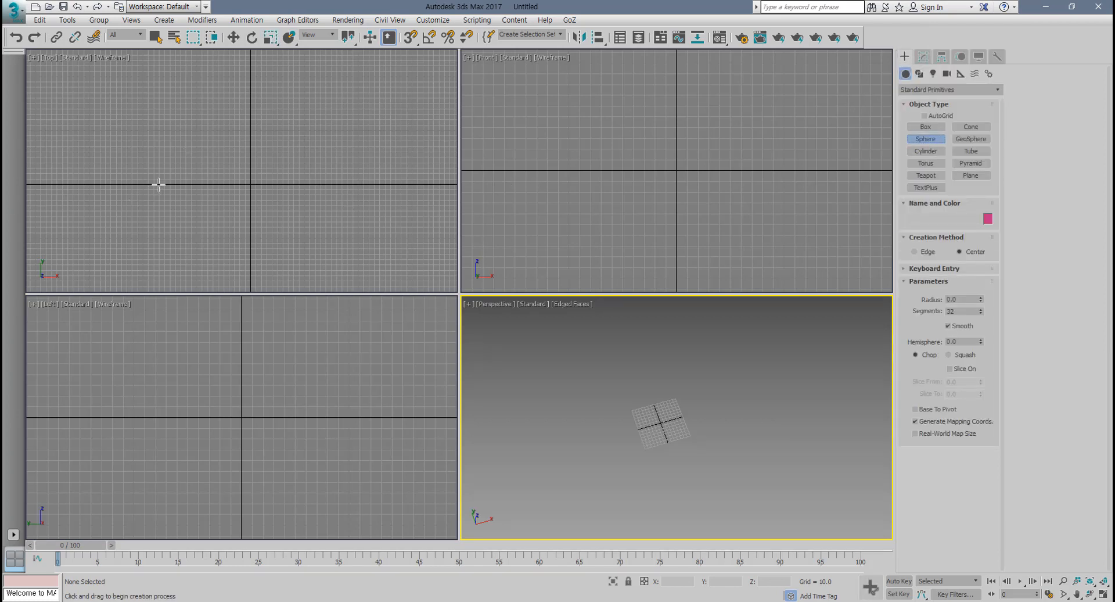
drag(144, 184, 148, 210)
middle_drag(563, 364, 522, 299)
key(alt+w)
middle_drag(272, 305, 251, 316)
scroll(370, 322, up, 4)
scroll(350, 342, up, 2)
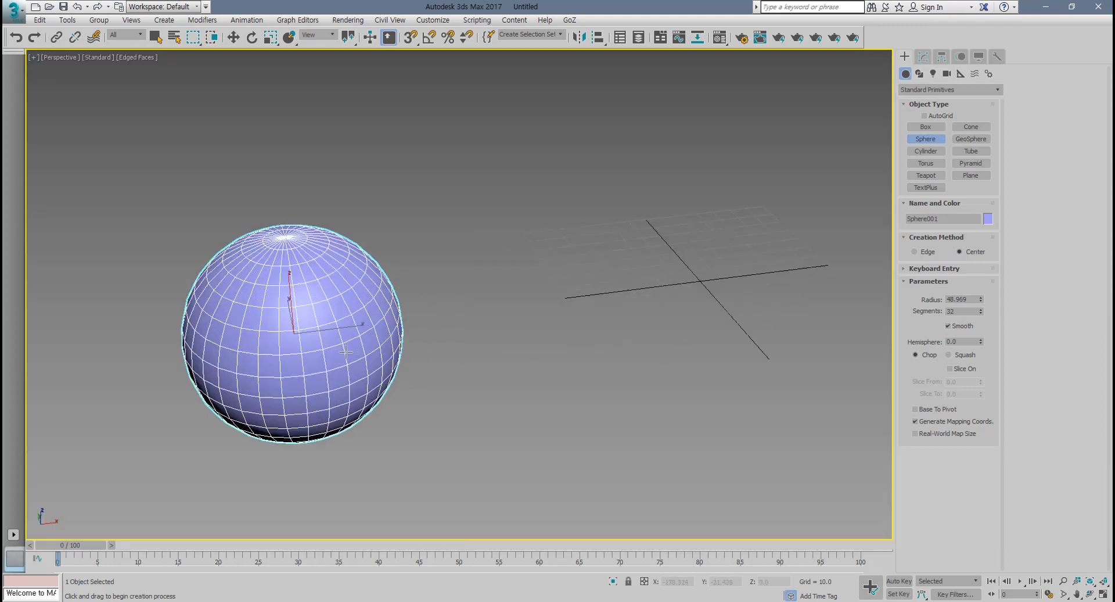
middle_drag(371, 360, 432, 375)
Set the sphere's radius to 50.
double_click(974, 299)
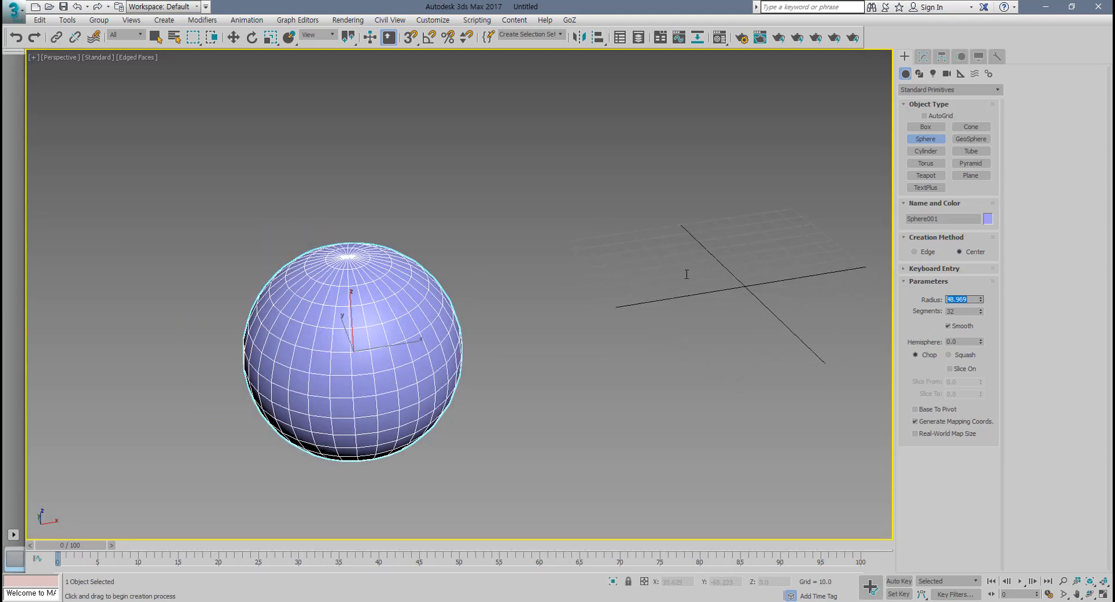
text(50)
key(Return)
middle_drag(361, 314, 341, 313)
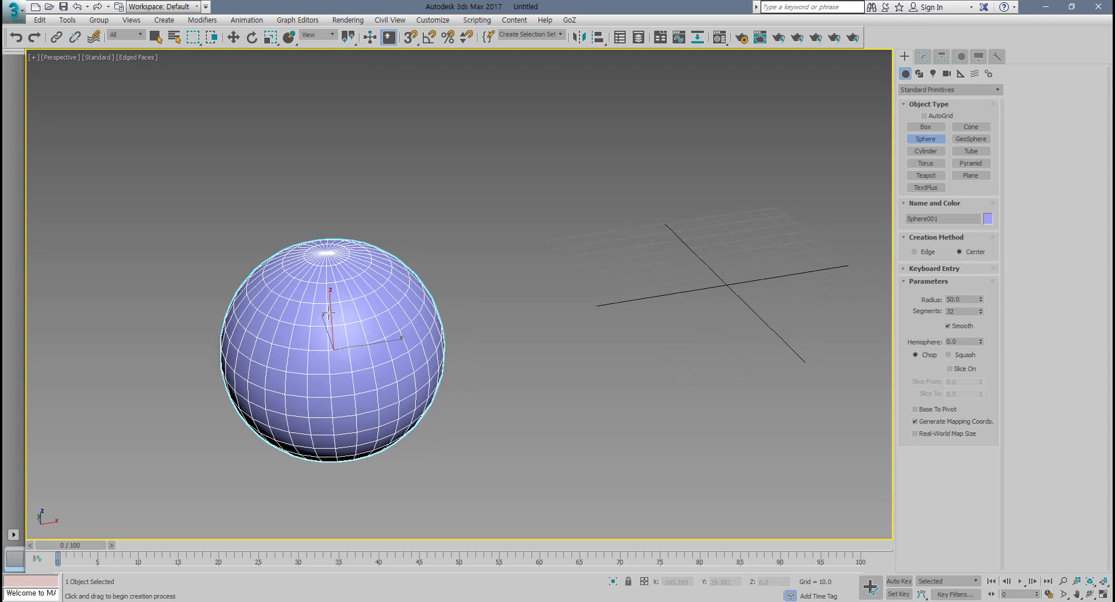
Clone the sphere along the X axis as one independent Copy beside the original.
key(w)
mouse_move(368, 354)
shift+mouse_down()
mouse_move(425, 330)
mouse_move(623, 314)
shift+mouse_up()
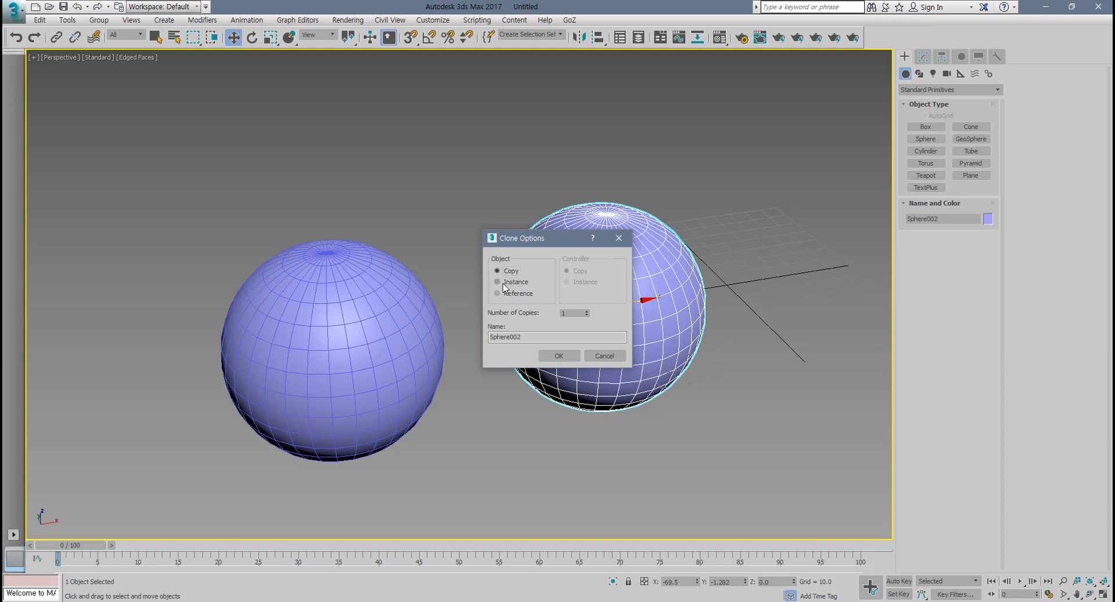
click(543, 357)
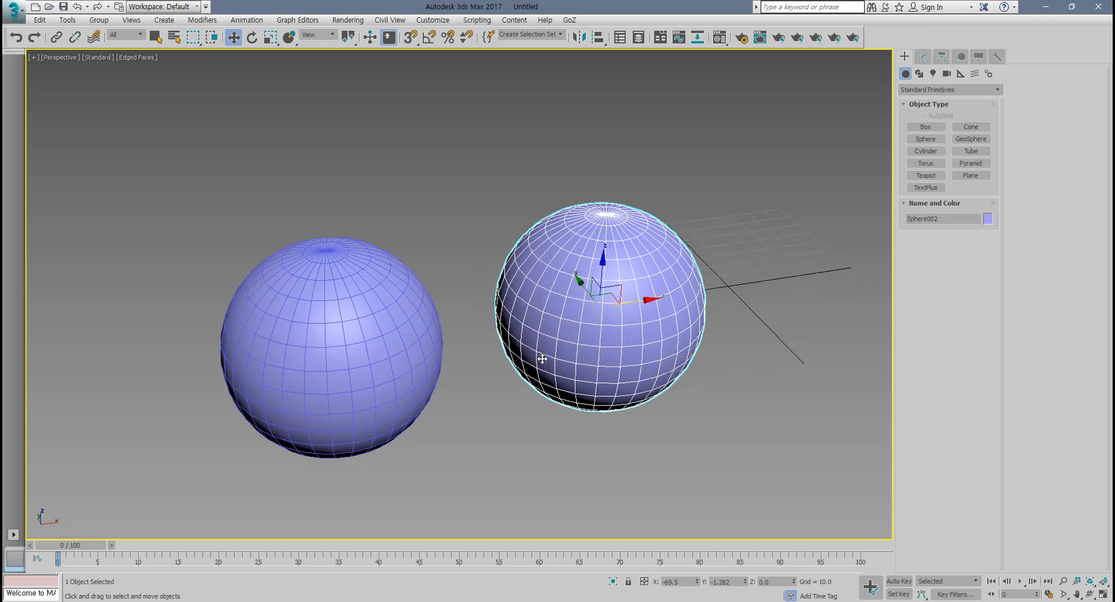
alt+middle_drag(543, 359, 555, 317)
Compare the modify parameters of the original sphere and its copy.
click(367, 323)
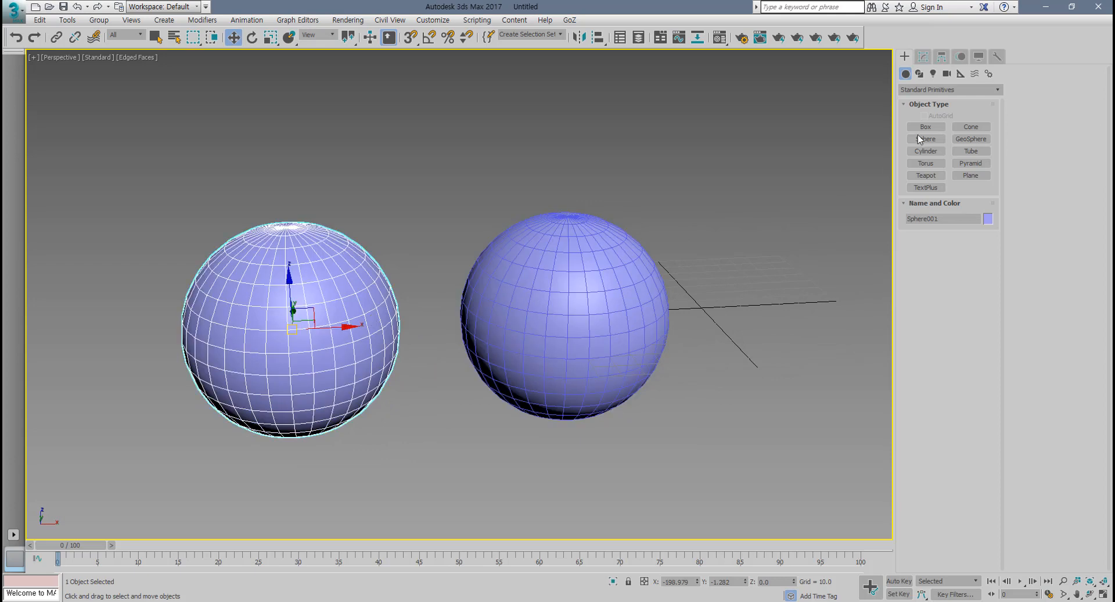
click(922, 56)
click(598, 298)
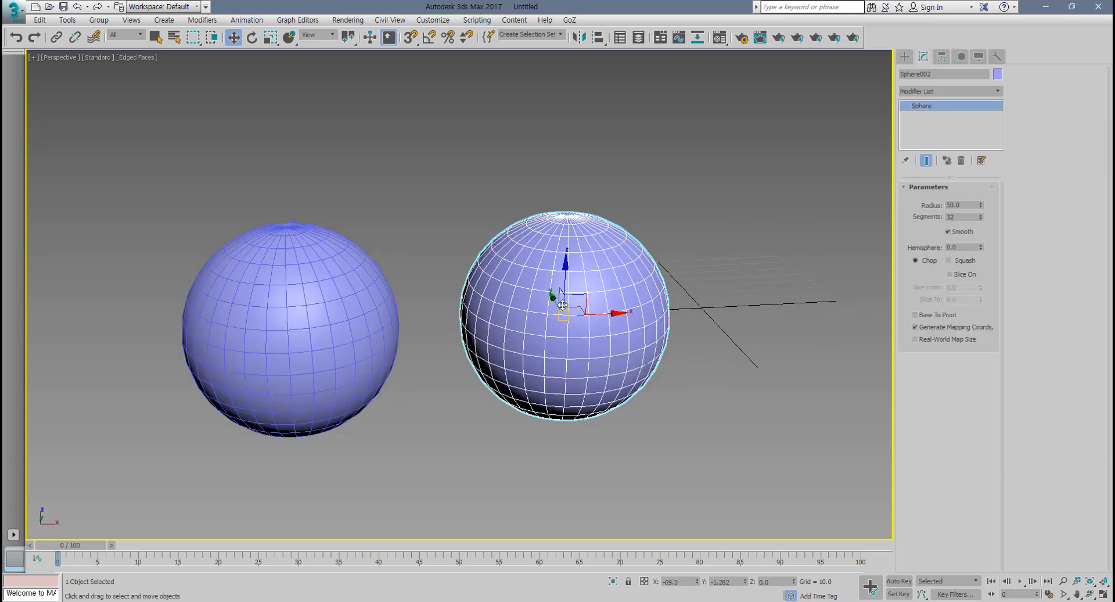
click(262, 328)
click(549, 319)
click(243, 332)
click(559, 318)
Set the copied sphere's radius to 100 and return it to 50.
double_click(971, 207)
text(1)
key(Return)
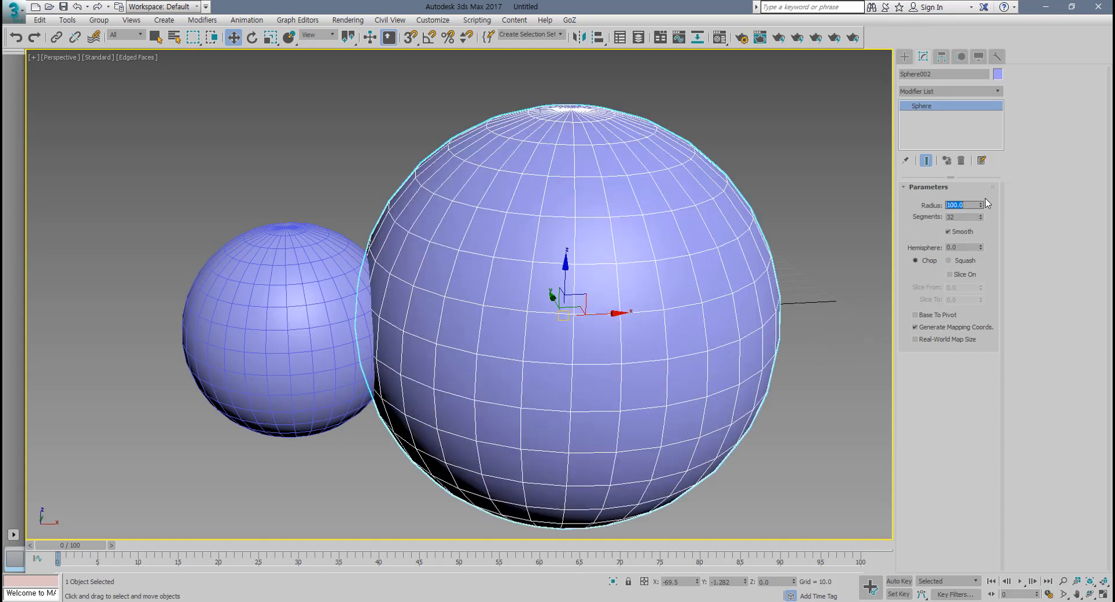
text(50)
key(Return)
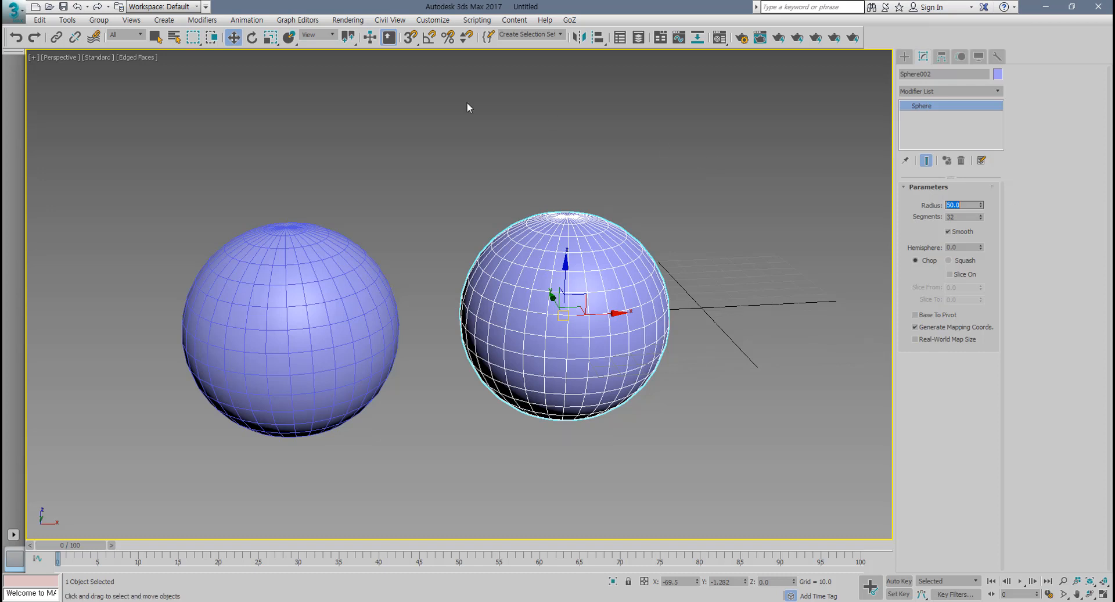
Scale the copied sphere up uniformly to about 178 percent, leaving its radius parameter at 50.
click(269, 38)
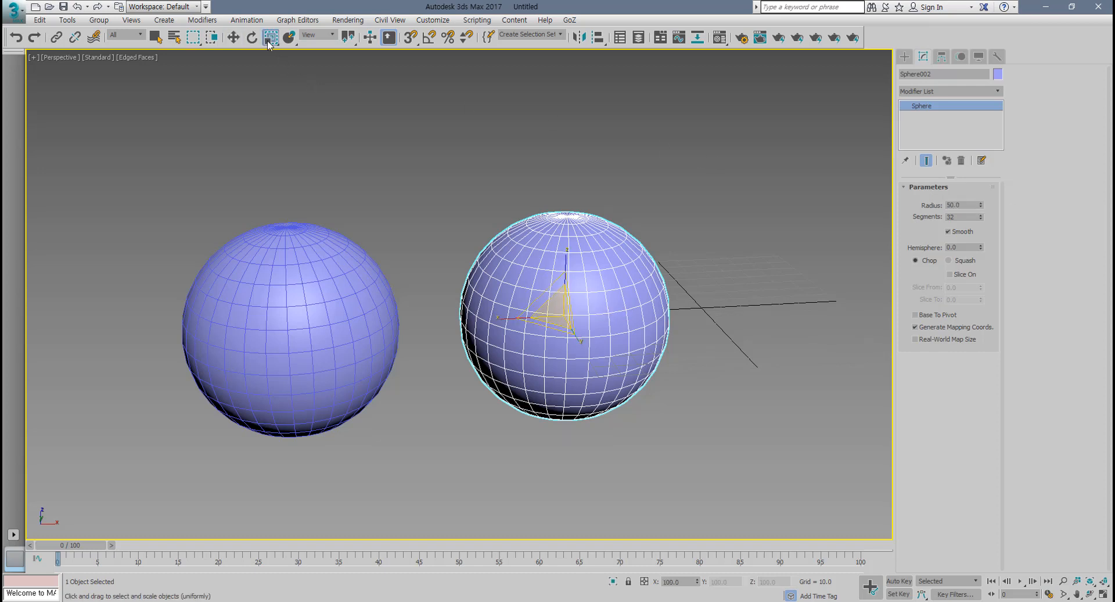
click(968, 205)
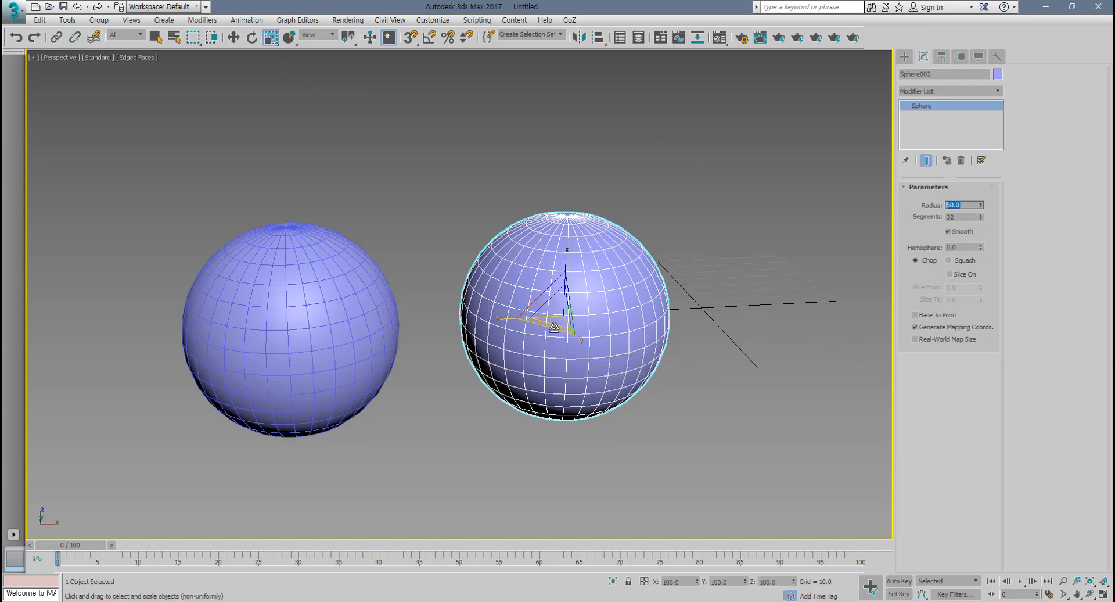
drag(562, 313, 582, 268)
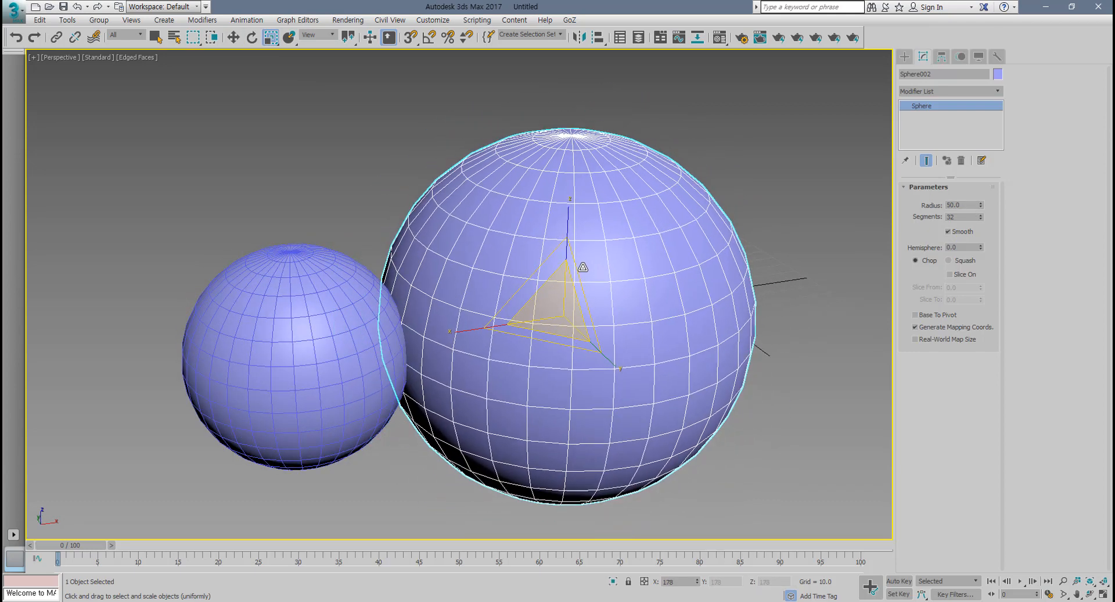
alt+middle_drag(582, 268, 1005, 262)
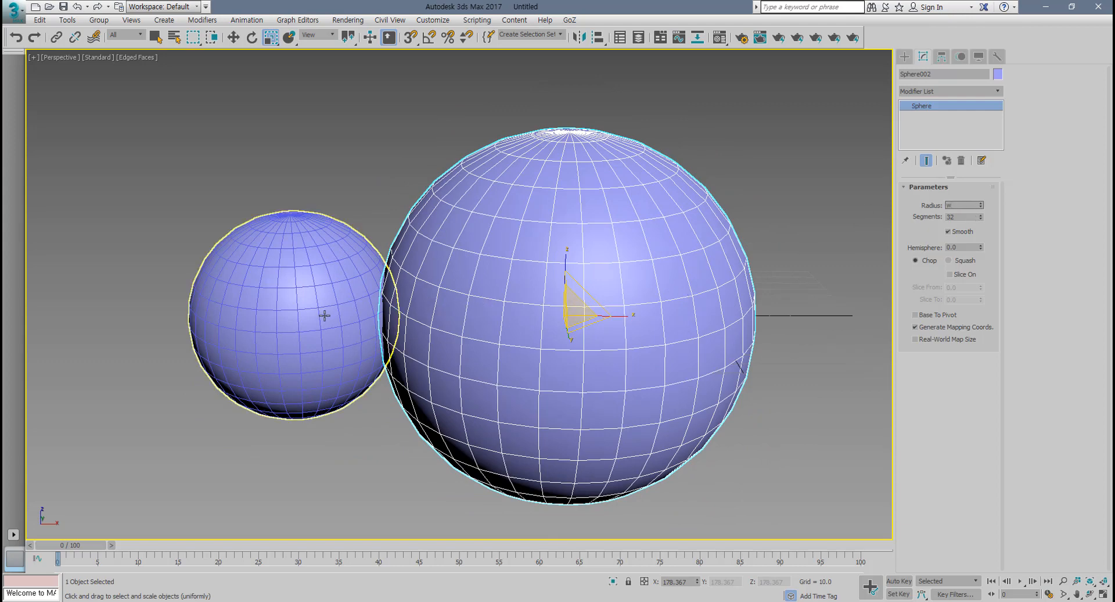
key(Return)
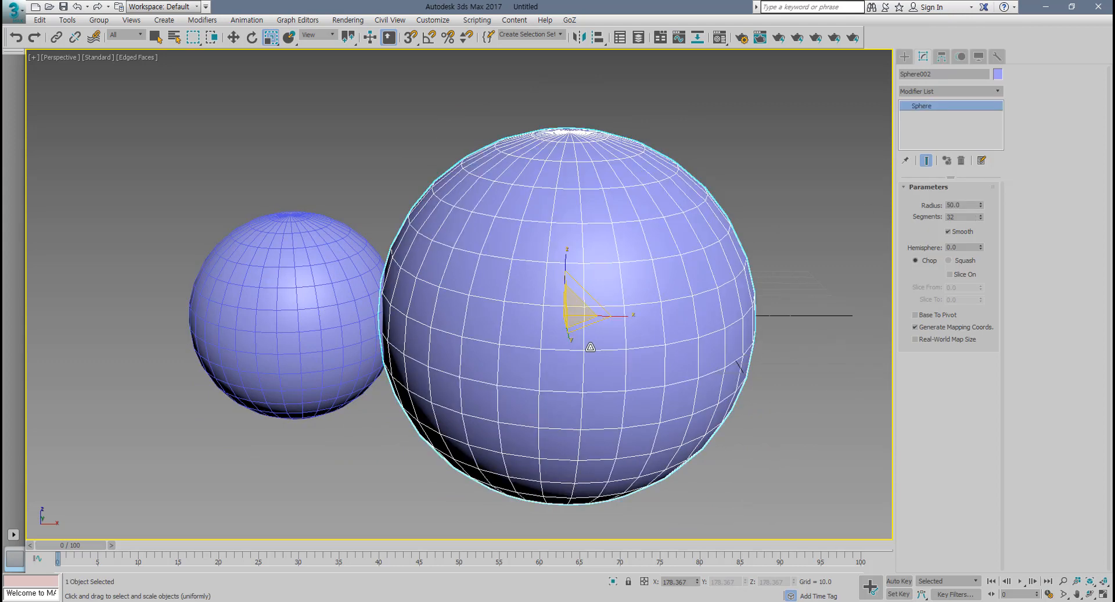
Move the original sphere away from the enlarged copy and select the copy again.
key(w)
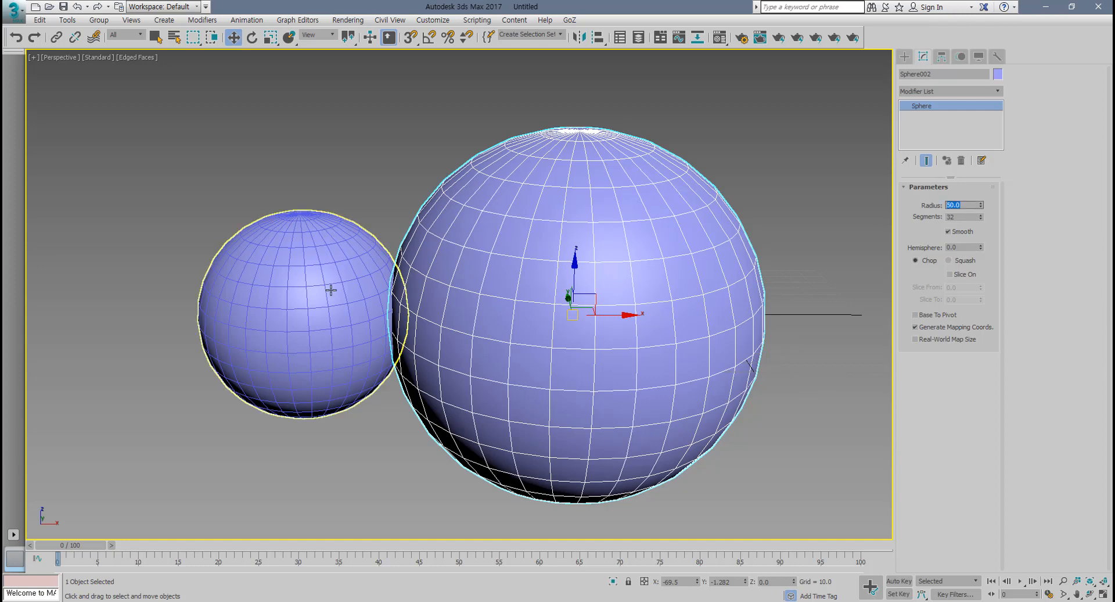
drag(329, 289, 241, 303)
click(545, 318)
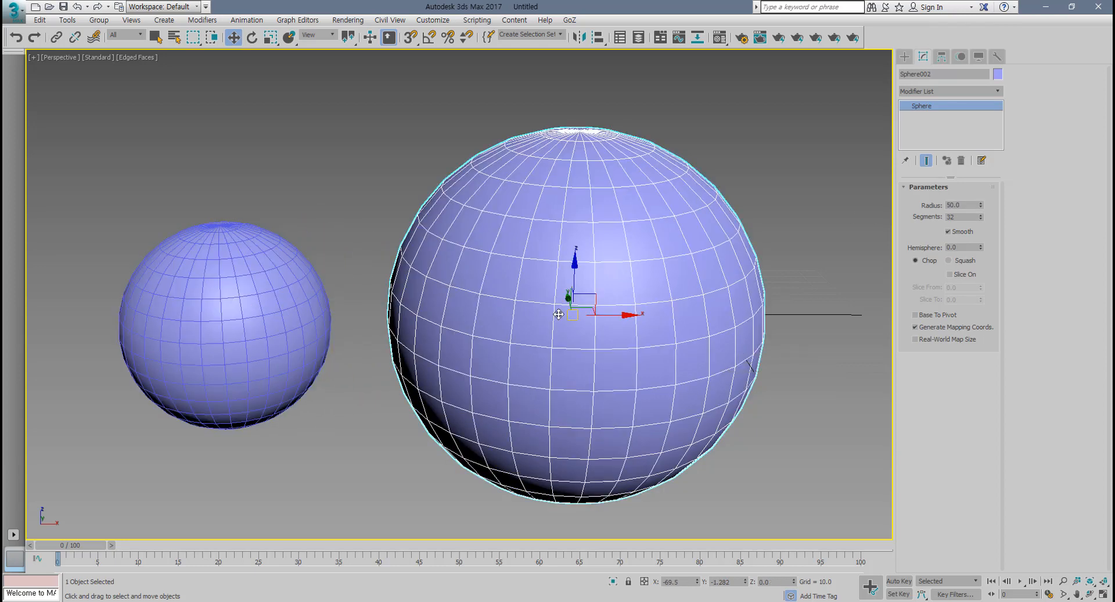
Scale the original sphere down uniformly to about 61 percent and select the enlarged copy again.
scroll(481, 343, down, 5)
scroll(357, 342, up, 4)
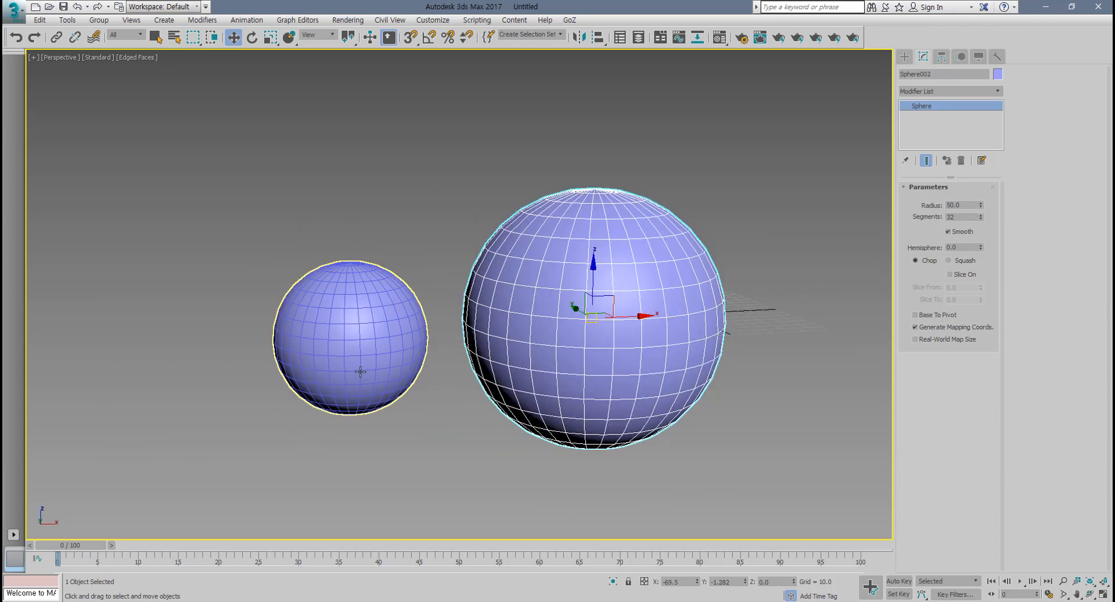
click(346, 337)
key(r)
drag(344, 335, 376, 423)
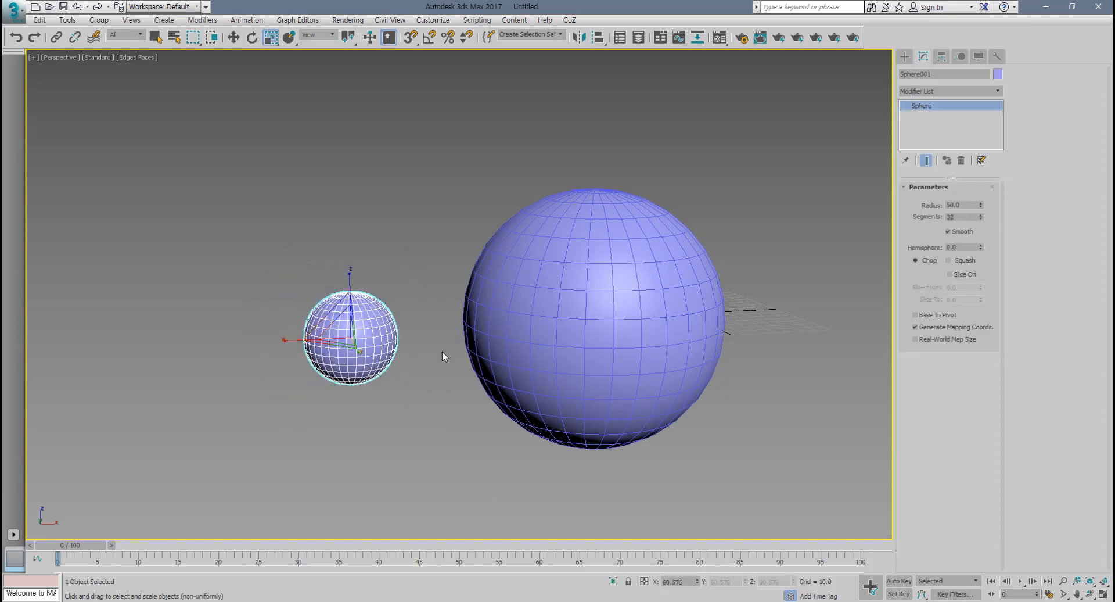
click(713, 277)
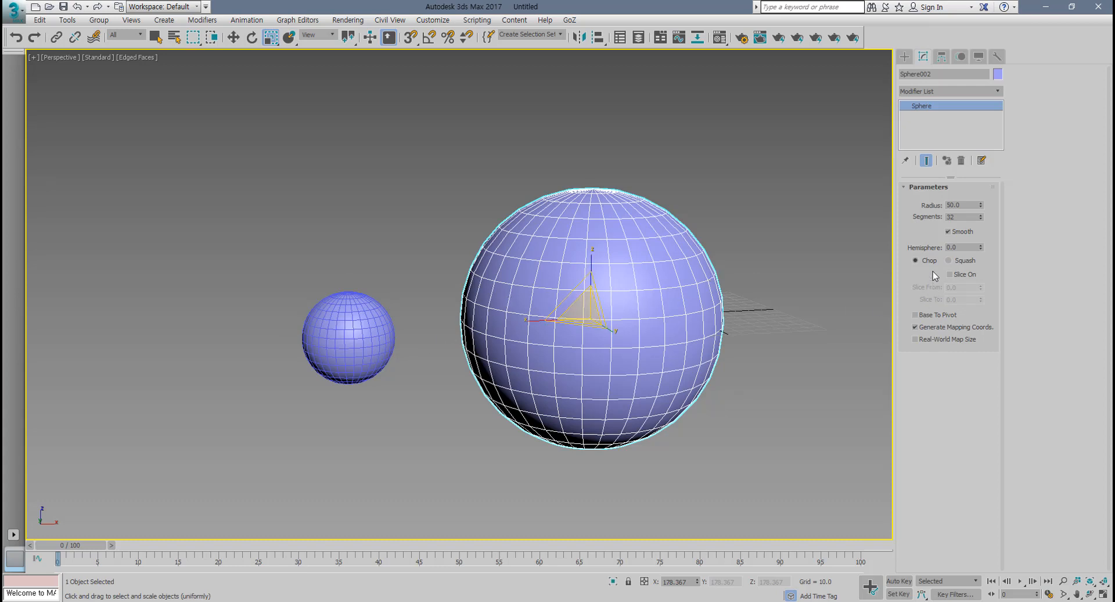
Undo the recent scaling and moving of both spheres back to before the copy was enlarged.
key(ctrl+z)
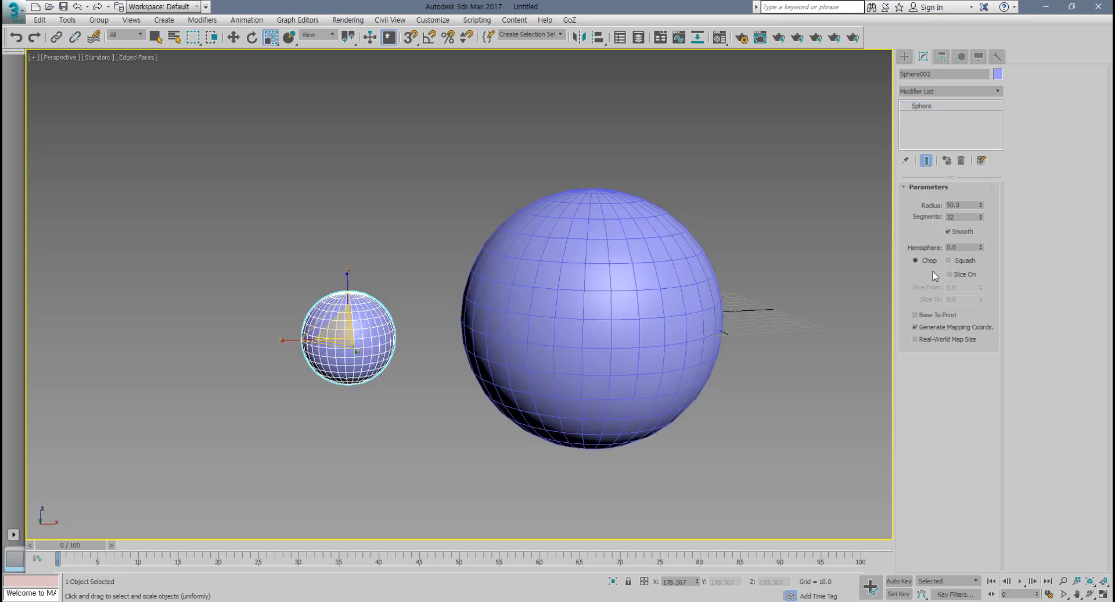
key(ctrl+z)
key(ctrl+z)
key(ctrl+z)
key(ctrl+z)
key(ctrl+z)
key(ctrl+z)
key(ctrl+z)
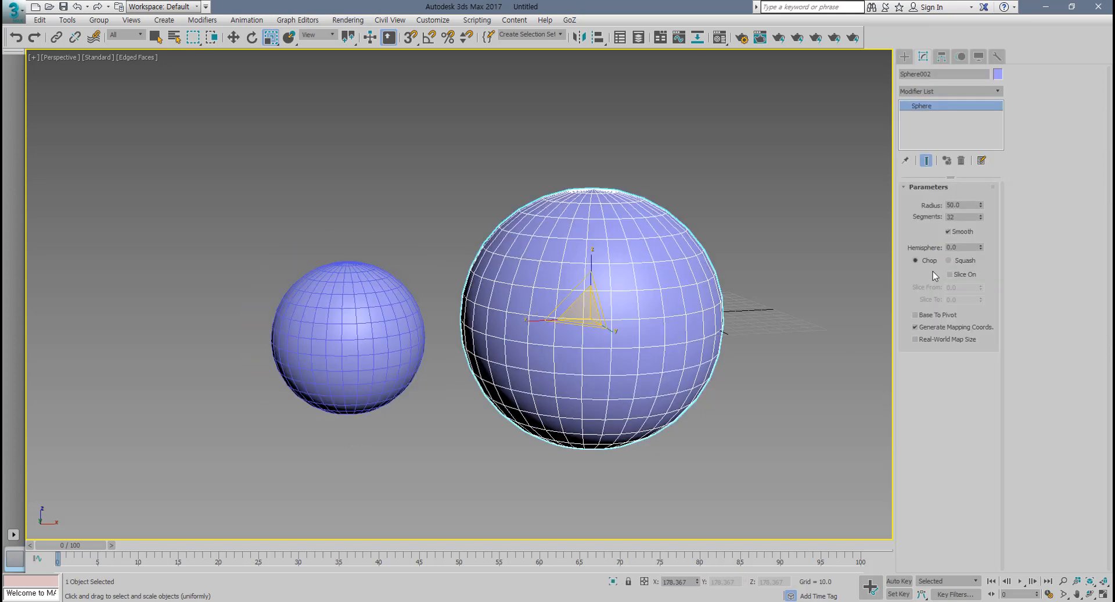
key(ctrl+z)
key(ctrl+z)
key(ctrl+z)
key(ctrl+z)
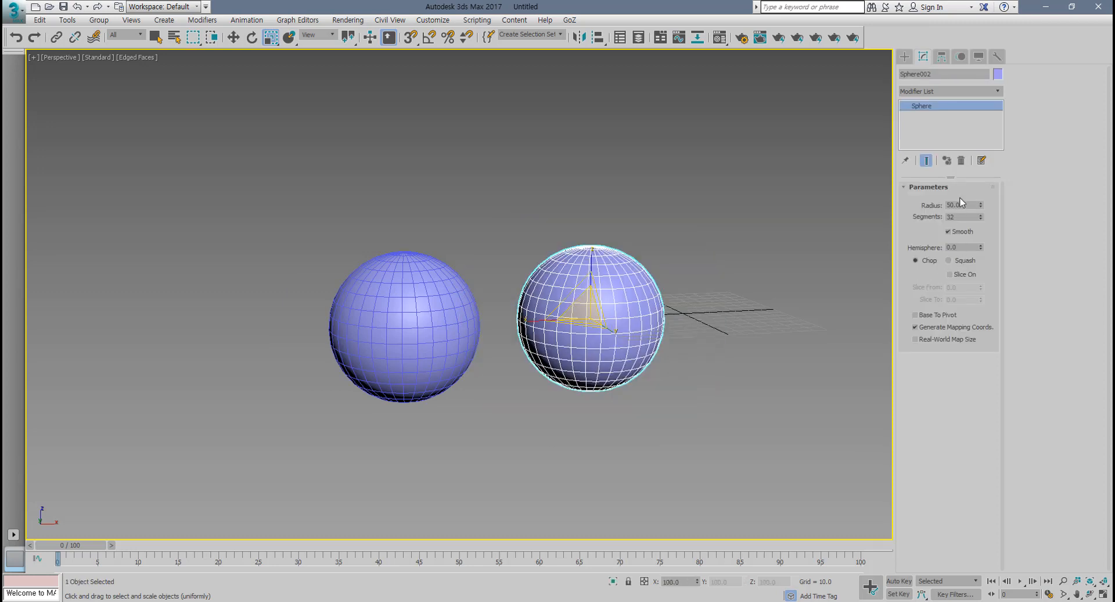
scroll(529, 300, up, 4)
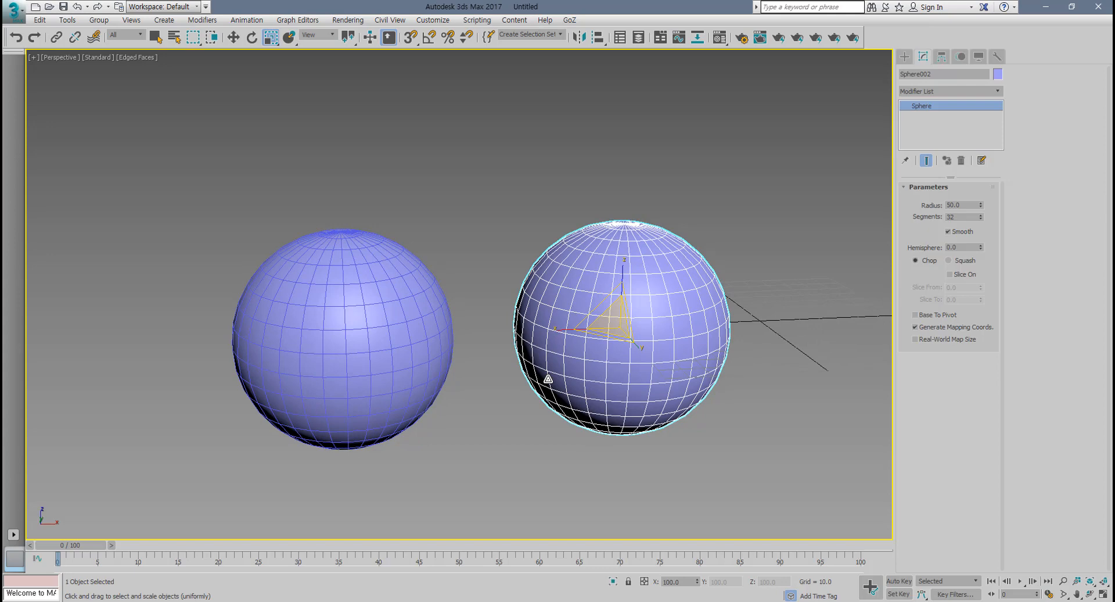
Scale the original sphere down uniformly to about 73 percent, undo it, and check its radius parameter.
click(394, 368)
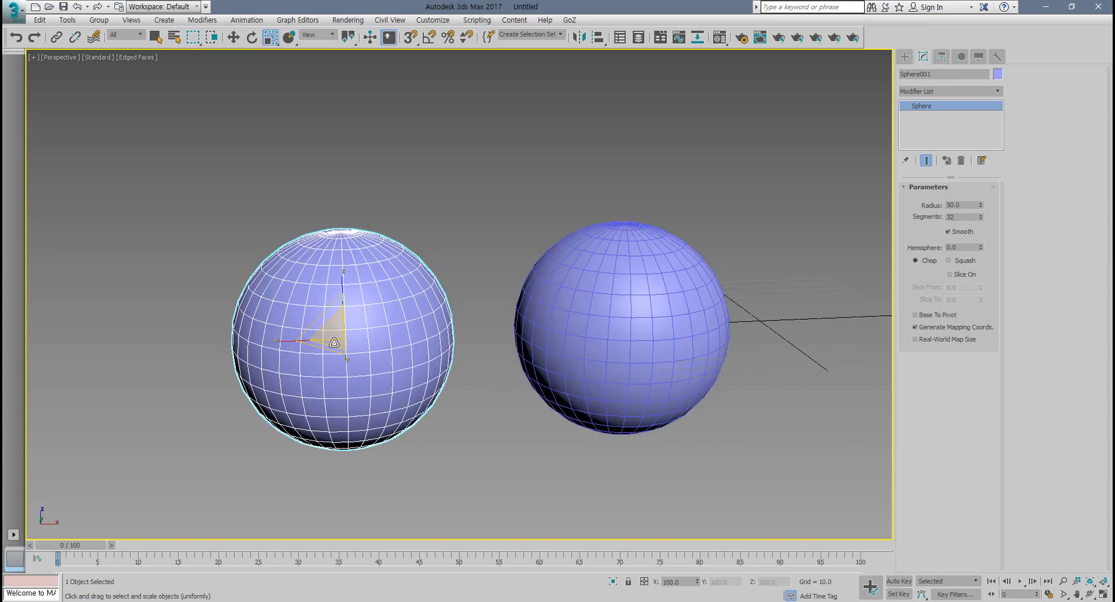
mouse_move(332, 342)
mouse_down()
mouse_move(336, 319)
mouse_move(334, 361)
mouse_up()
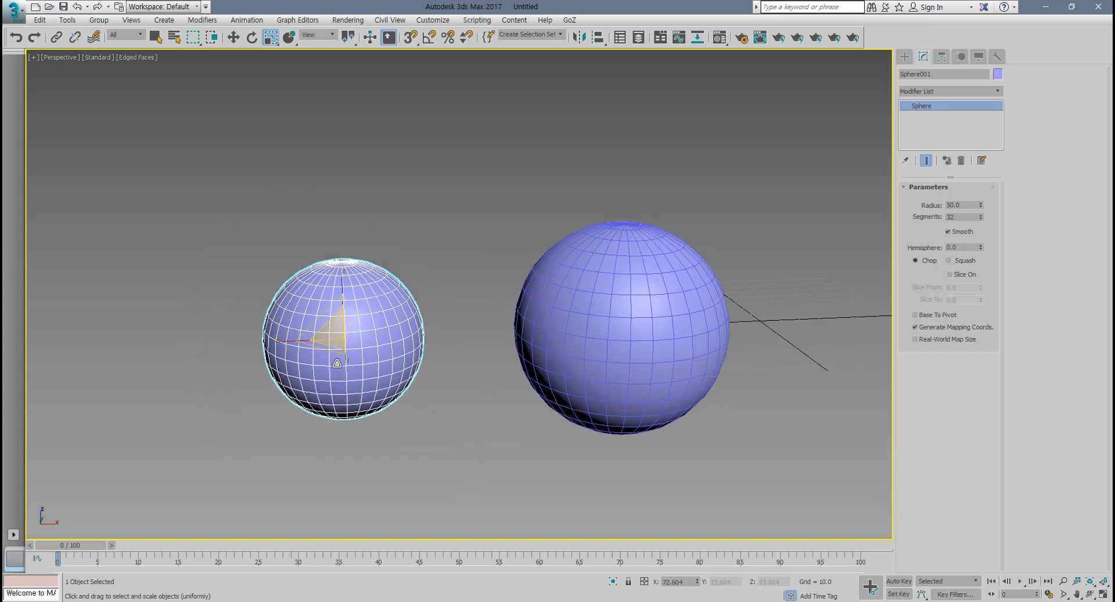
key(ctrl+z)
alt+middle_drag(339, 374, 366, 383)
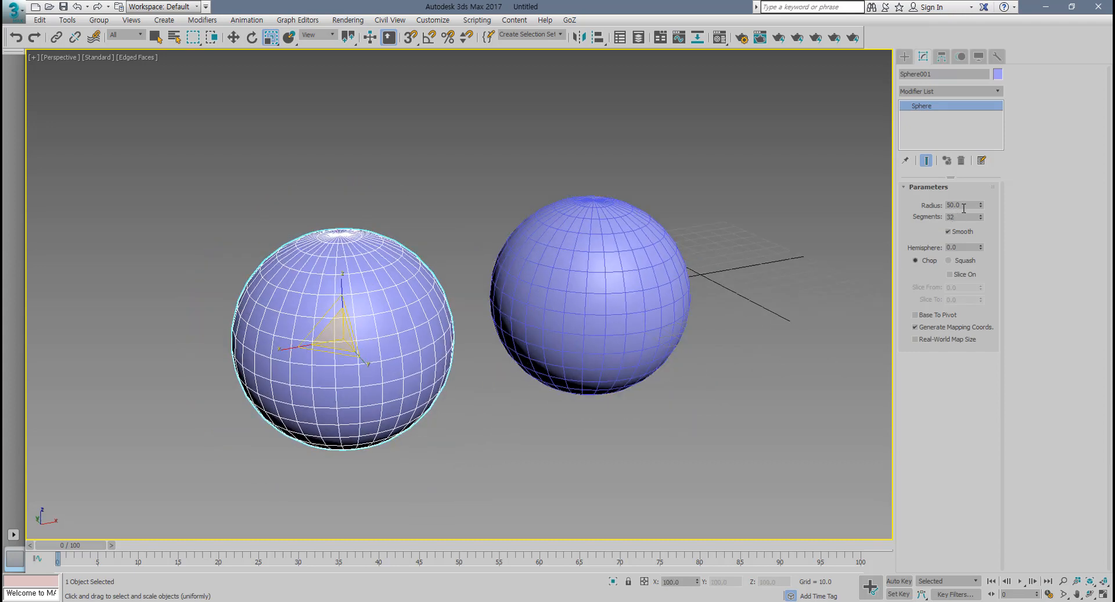
drag(963, 208, 918, 208)
Scale the copied sphere up uniformly to about 161 percent and check its radius parameter.
click(641, 299)
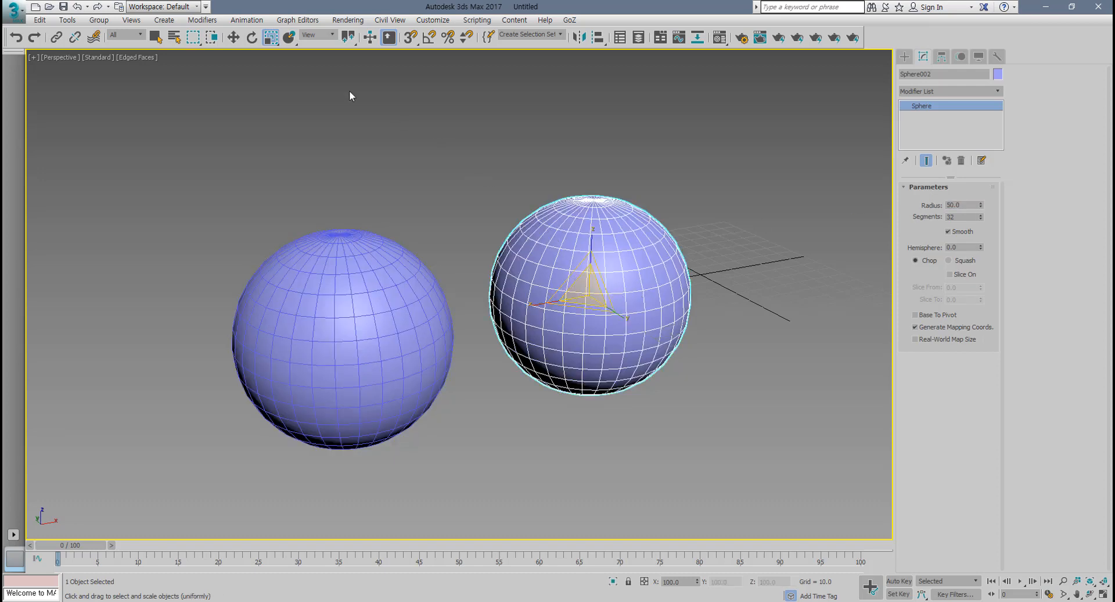
drag(591, 283, 609, 257)
drag(971, 205, 931, 207)
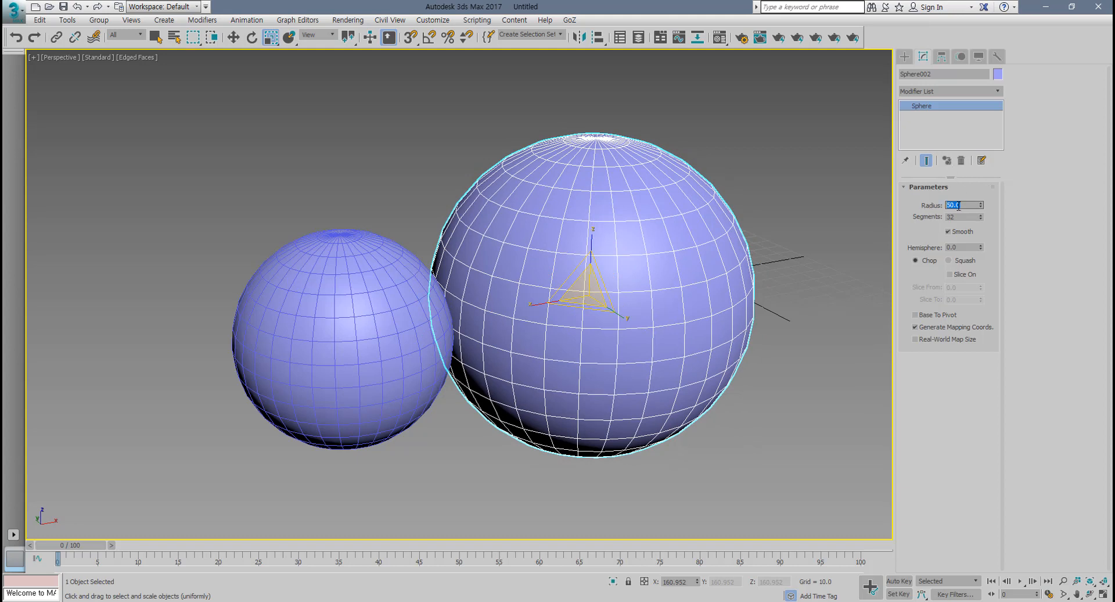
Select both spheres together and delete them from the scene.
ctrl+click(323, 422)
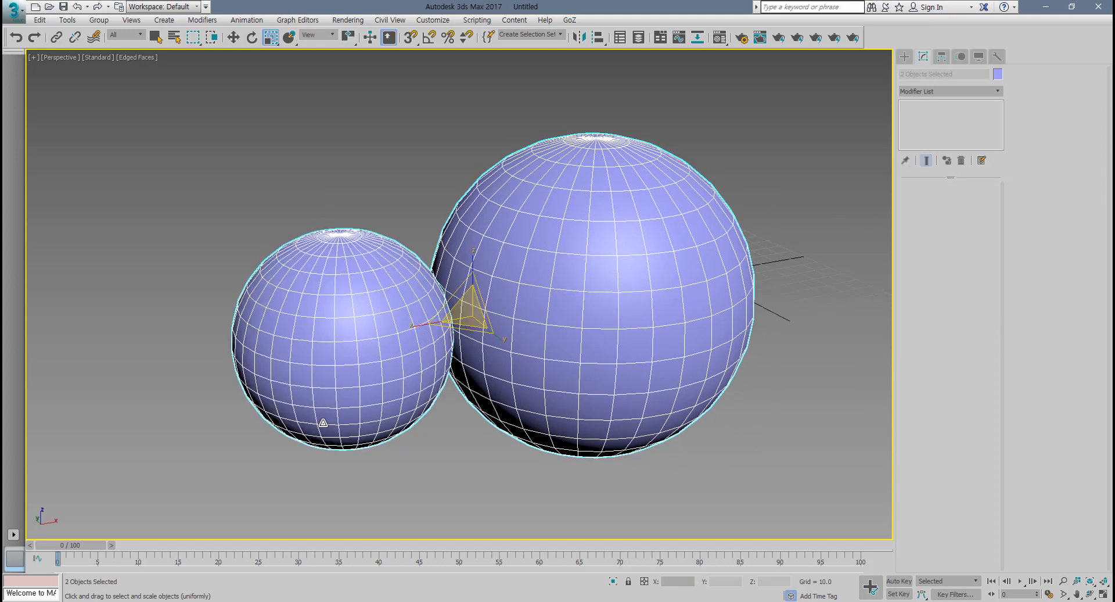
key(Delete)
key(z)
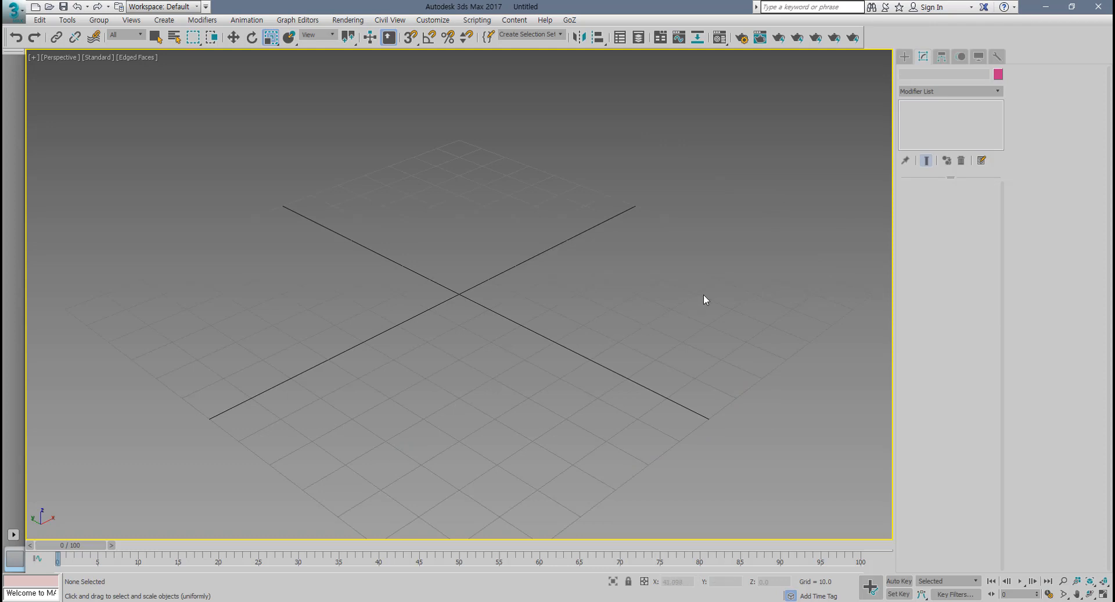
Create a box about 64 long, 73 wide and 78 high in the Top view, and show it in a maximized Perspective view.
key(alt+w)
click(860, 140)
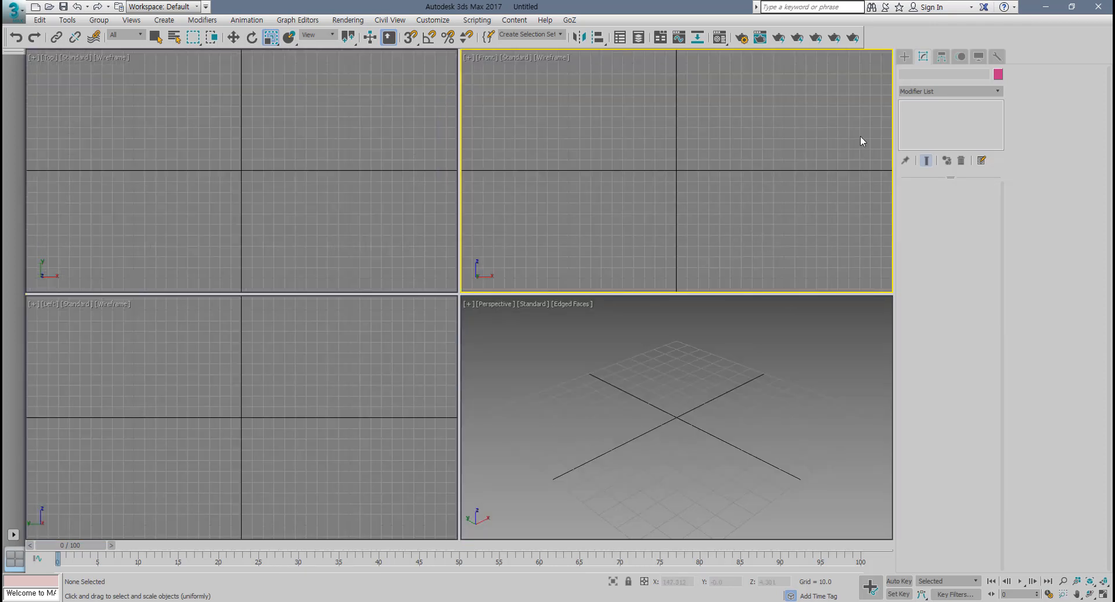
click(902, 58)
click(925, 126)
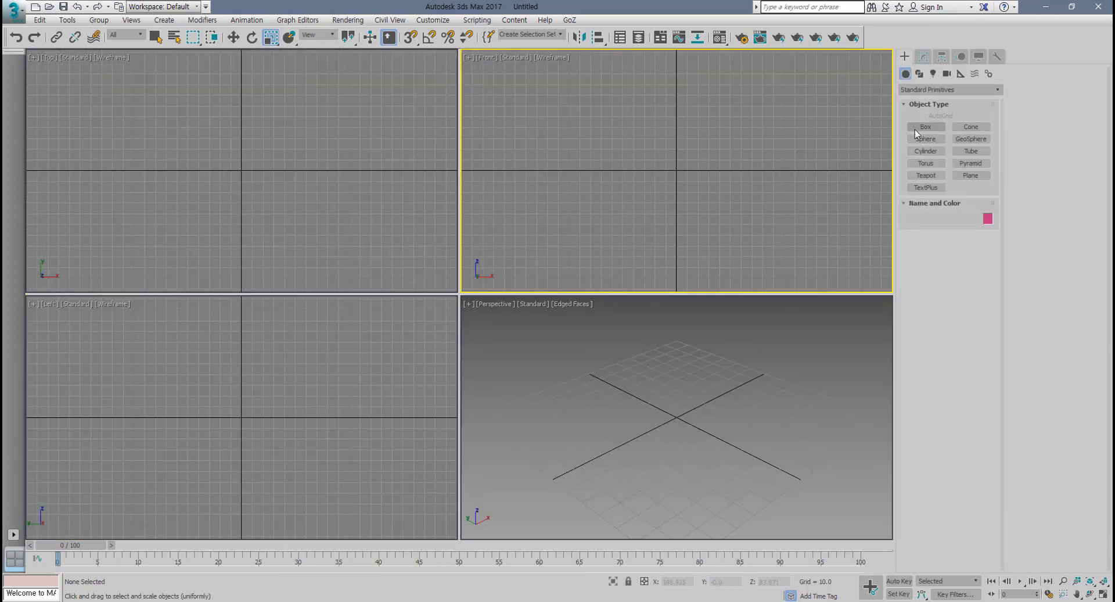
drag(199, 150, 279, 220)
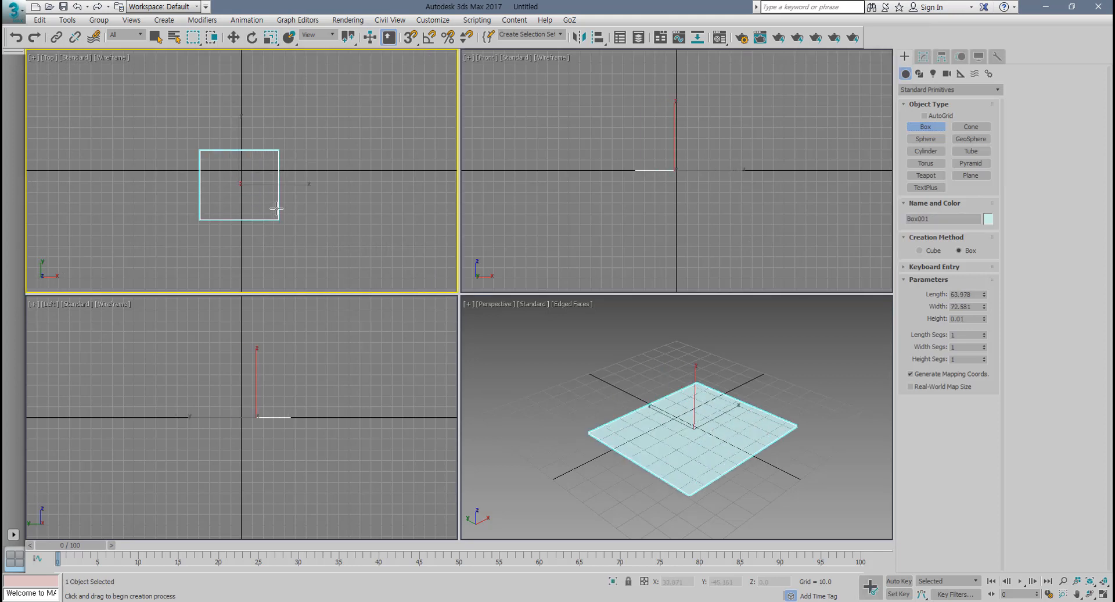
click(272, 135)
click(629, 418)
key(alt+w)
scroll(512, 408, down, 5)
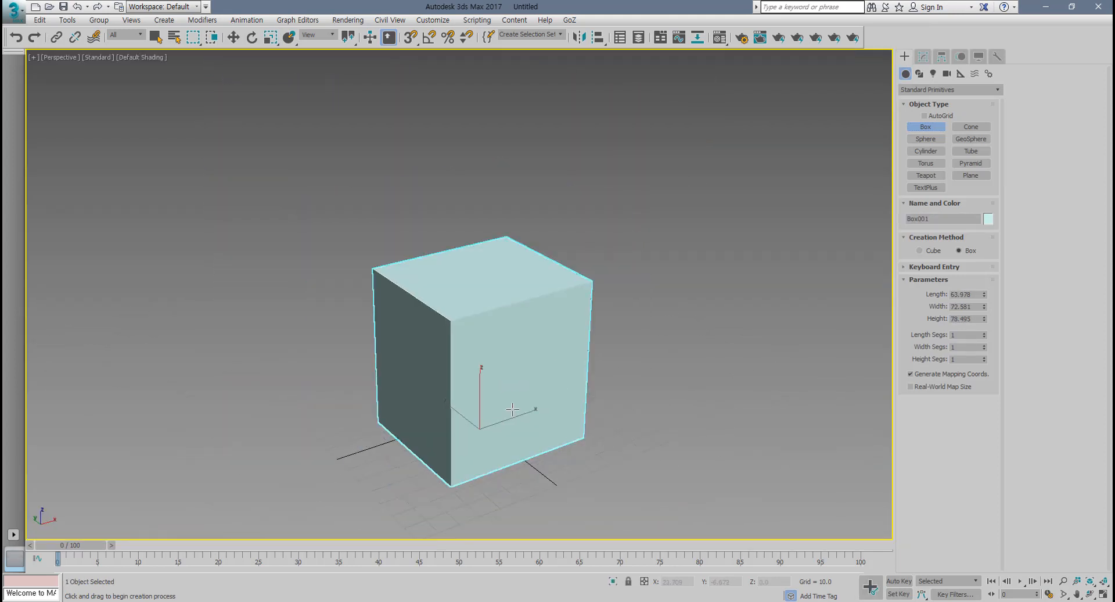
scroll(512, 408, up, 4)
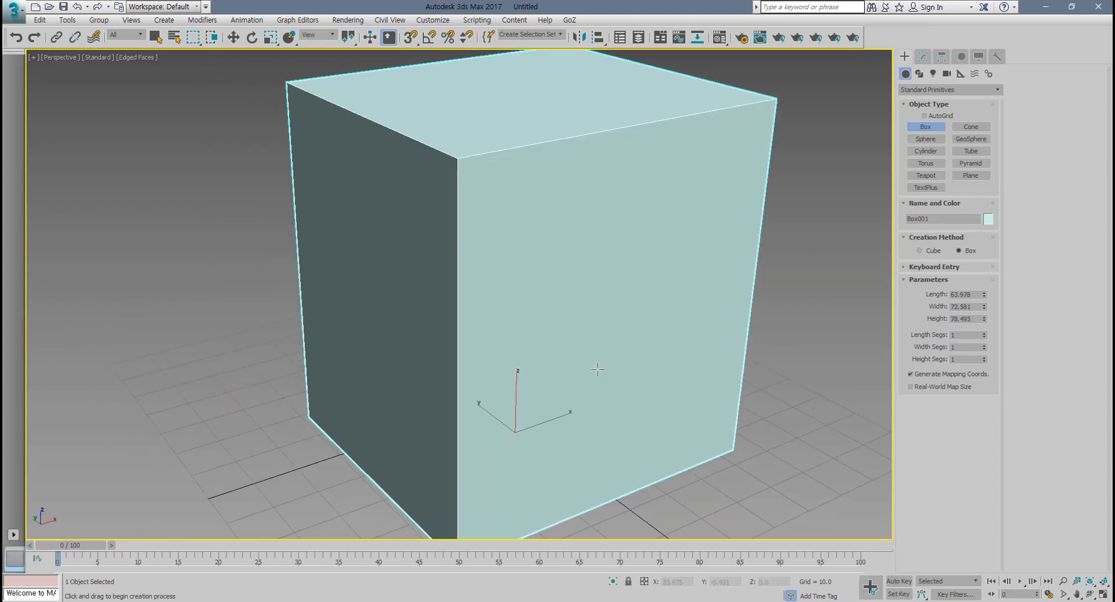
scroll(588, 359, down, 2)
middle_drag(589, 359, 497, 348)
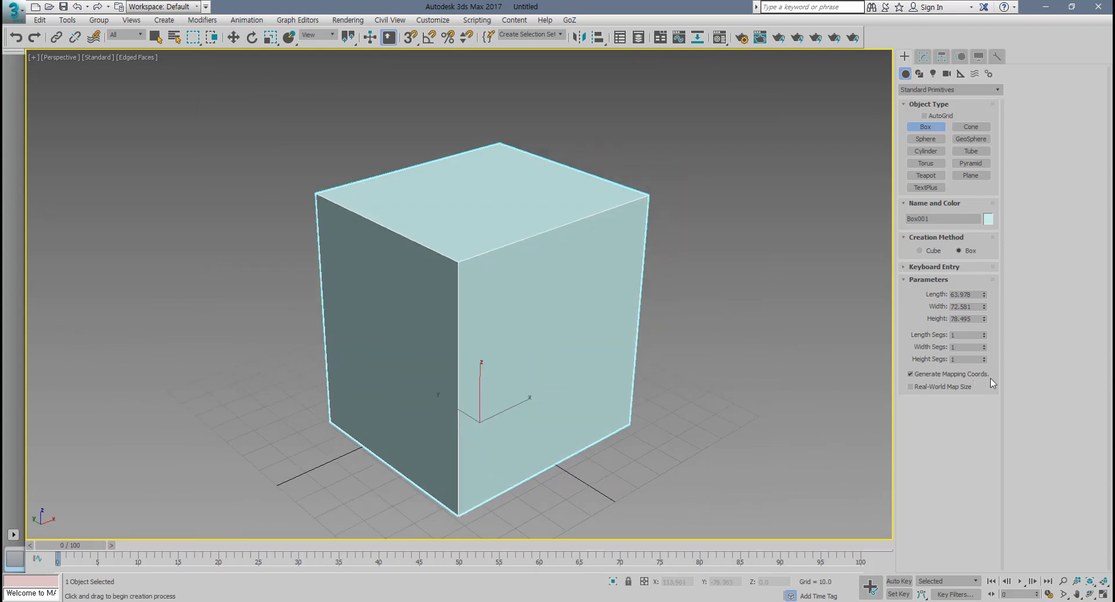
Set the box's length segments to 4, width segments to 5 and height segments to 5.
key(r)
click(923, 57)
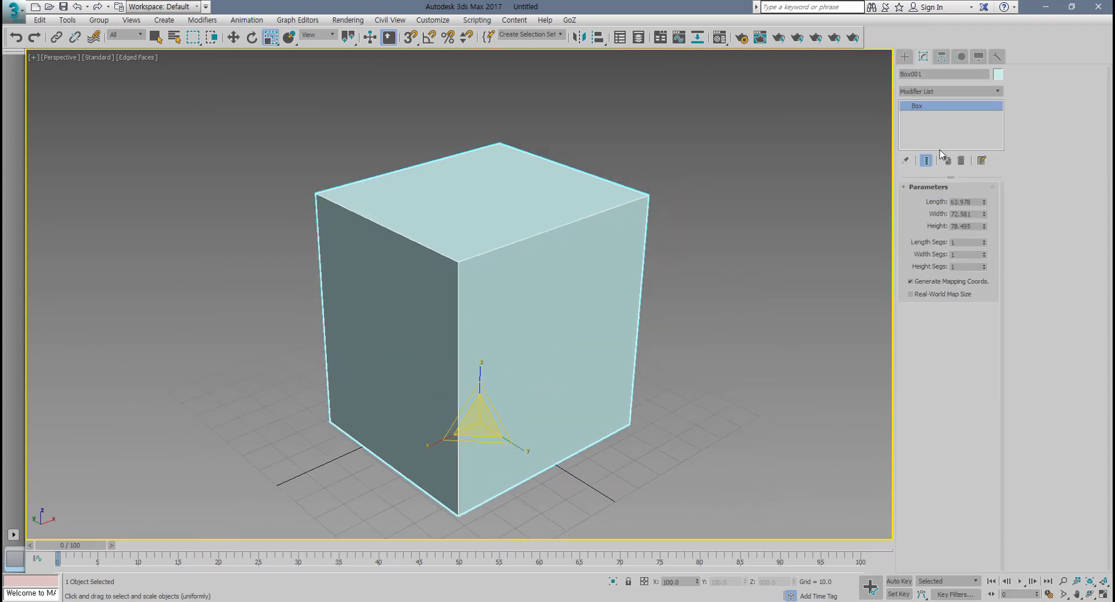
click(984, 240)
click(984, 239)
click(983, 240)
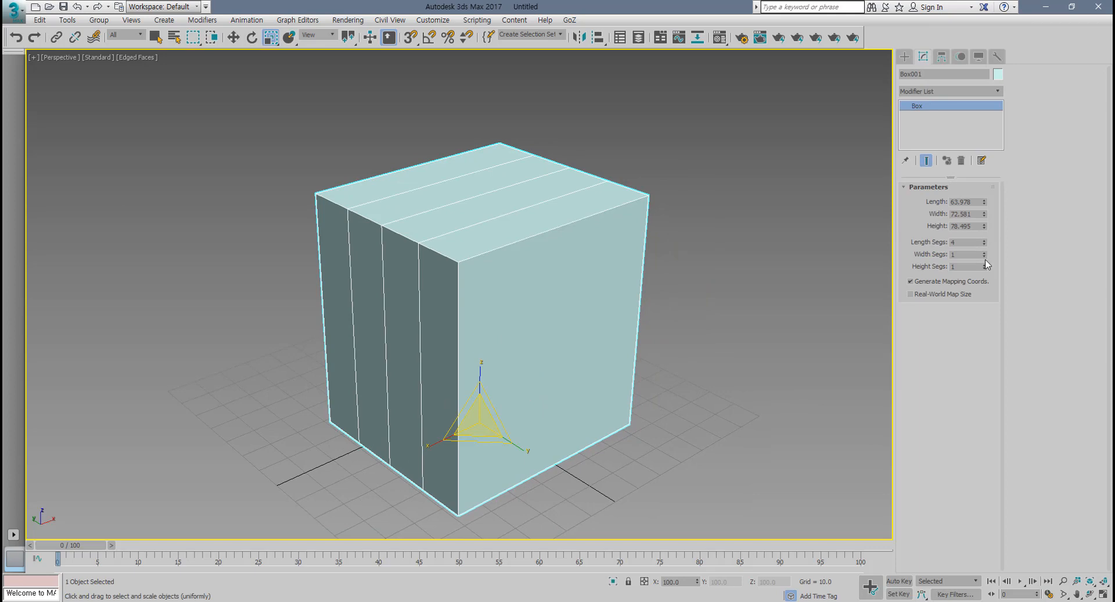
click(983, 252)
click(984, 252)
click(983, 252)
click(984, 252)
click(983, 264)
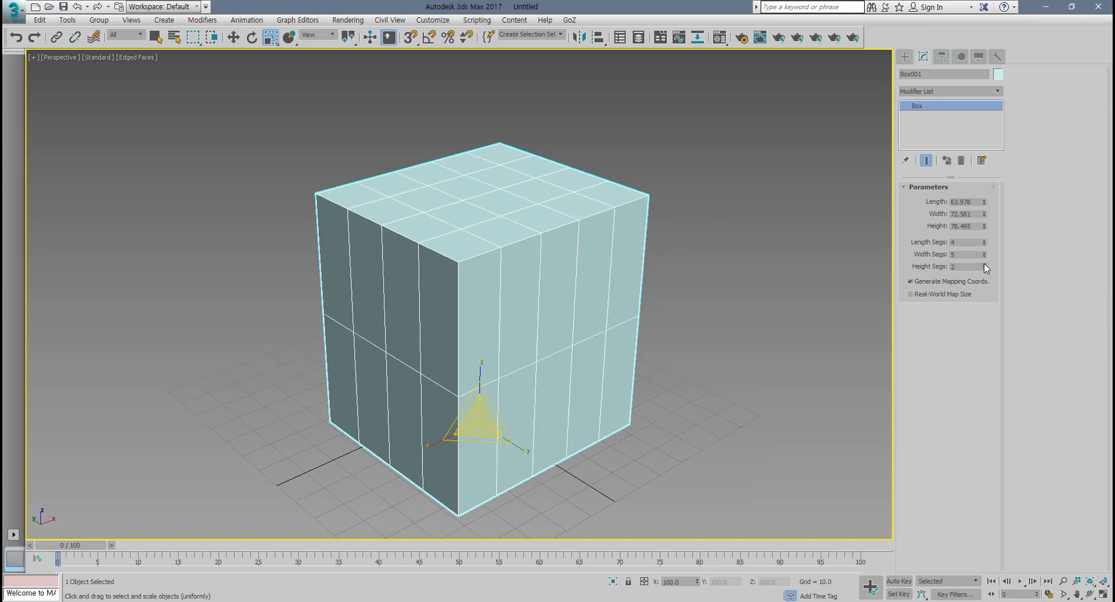
click(984, 264)
click(984, 264)
click(984, 265)
Convert the segmented box to an Editable Poly.
alt+middle_drag(627, 324, 545, 314)
scroll(443, 273, up, 3)
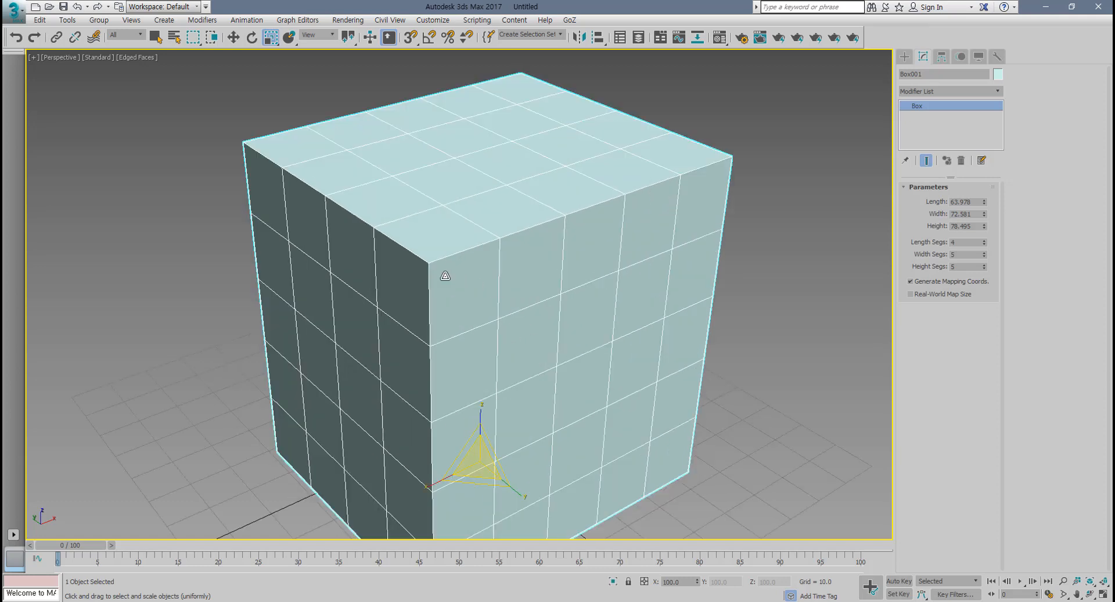
right_click(442, 273)
mouse_move(523, 409)
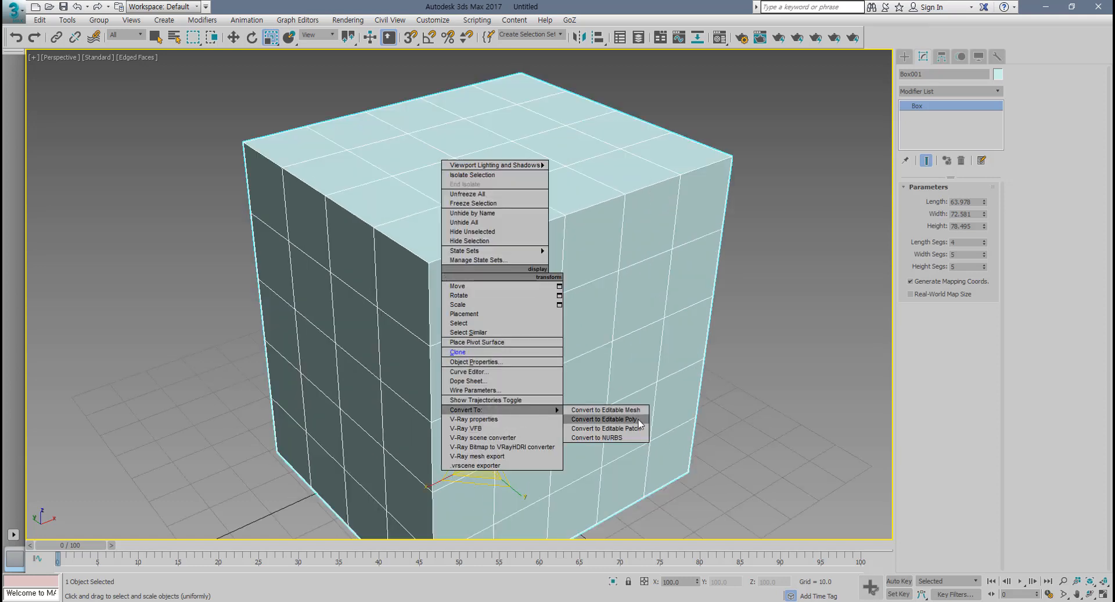
click(583, 419)
Select five polygons around the box's near upper corner at polygon level and scale them down uniformly.
click(960, 201)
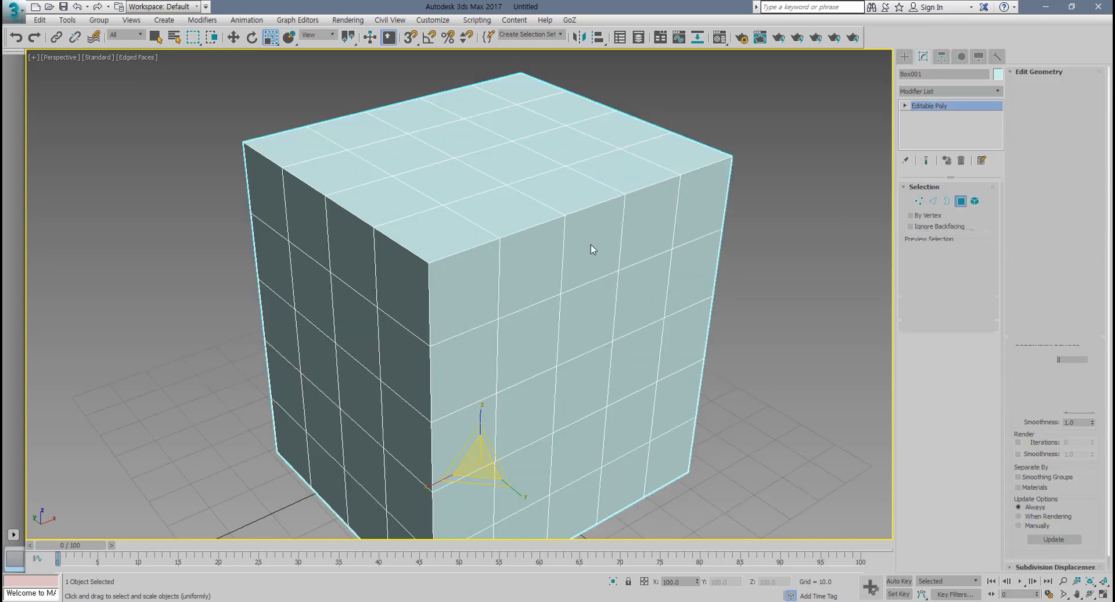
click(528, 267)
ctrl+click(503, 212)
ctrl+click(459, 251)
ctrl+click(454, 266)
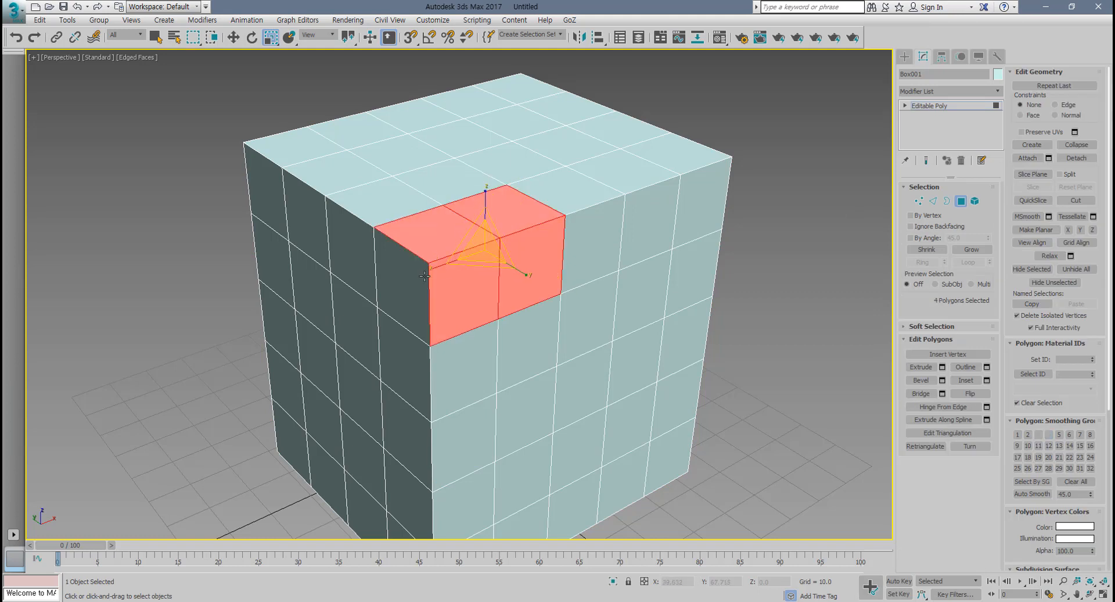
ctrl+click(420, 276)
alt+middle_drag(464, 290, 498, 283)
drag(469, 263, 467, 297)
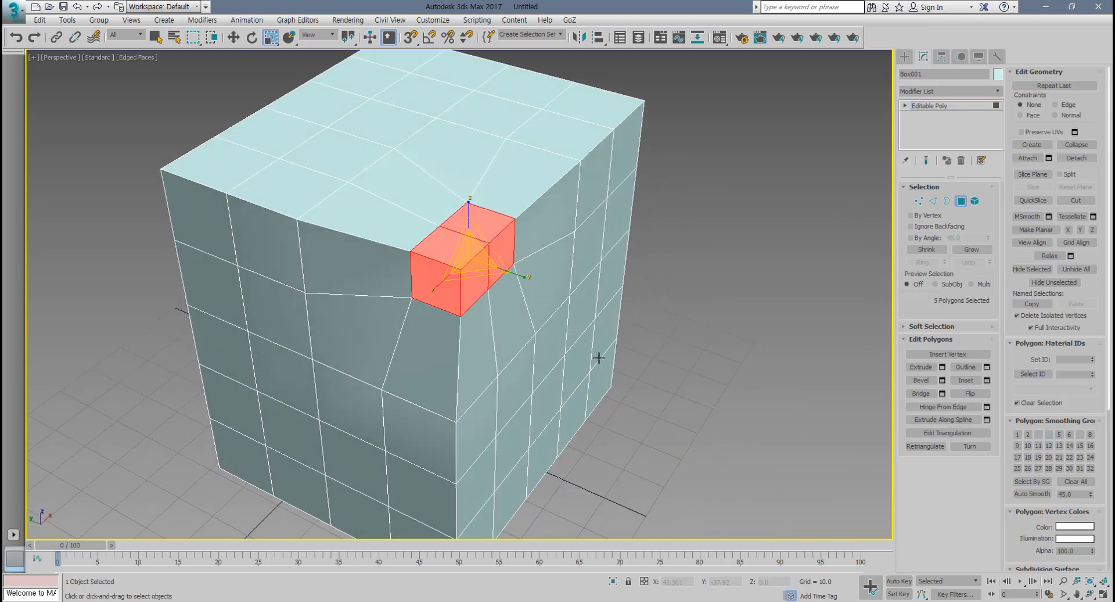
Undo the corner scaling and the polygon selections on the box.
key(ctrl+z)
key(ctrl+z)
key(ctrl+z)
key(ctrl+z)
key(ctrl+z)
key(ctrl+z)
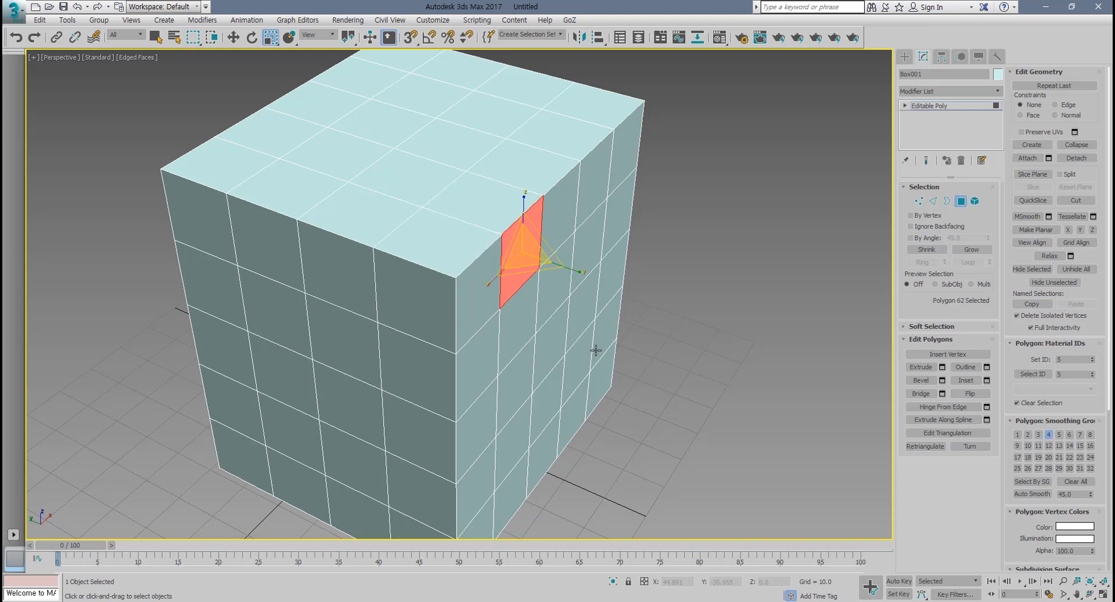
scroll(596, 349, down, 5)
alt+middle_drag(596, 349, 551, 345)
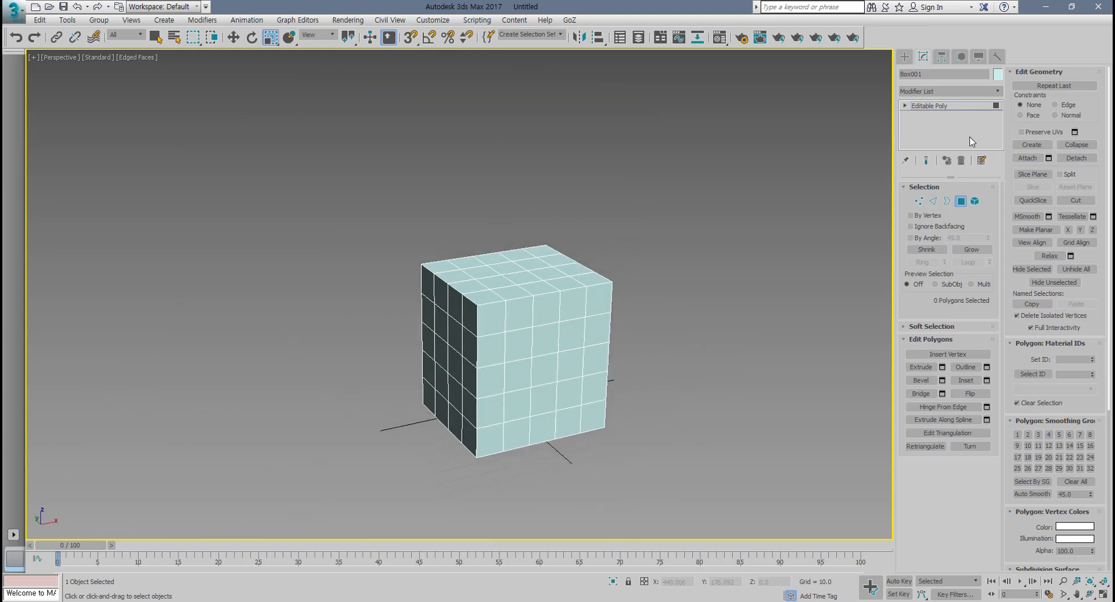
Apply a Bend modifier with an angle of 107.5 to the whole box instead of its polygon selection.
click(991, 91)
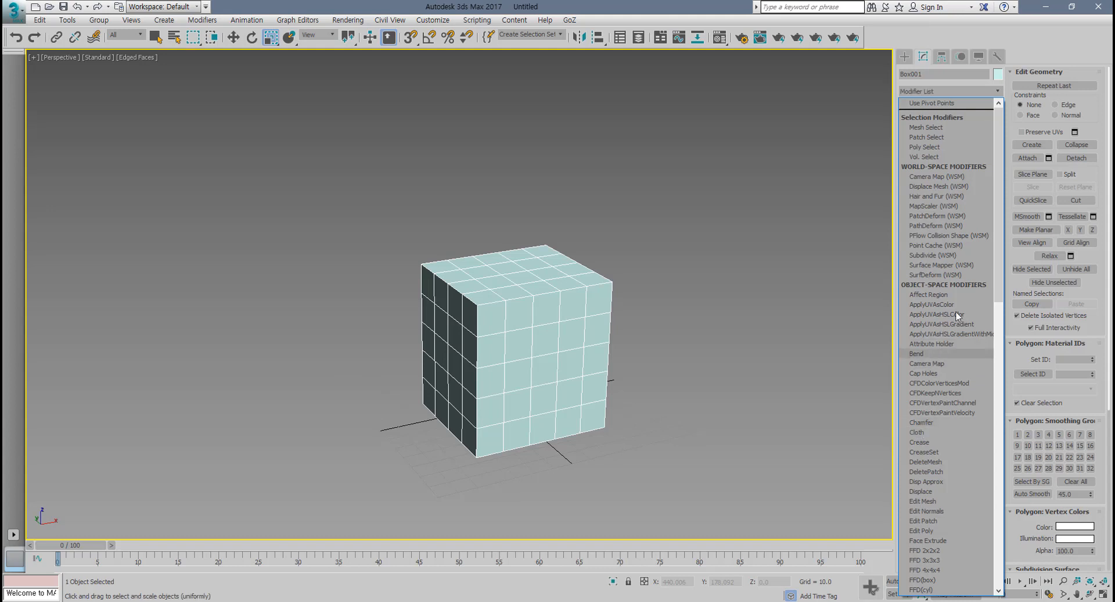
click(916, 353)
drag(979, 213, 979, 88)
click(968, 116)
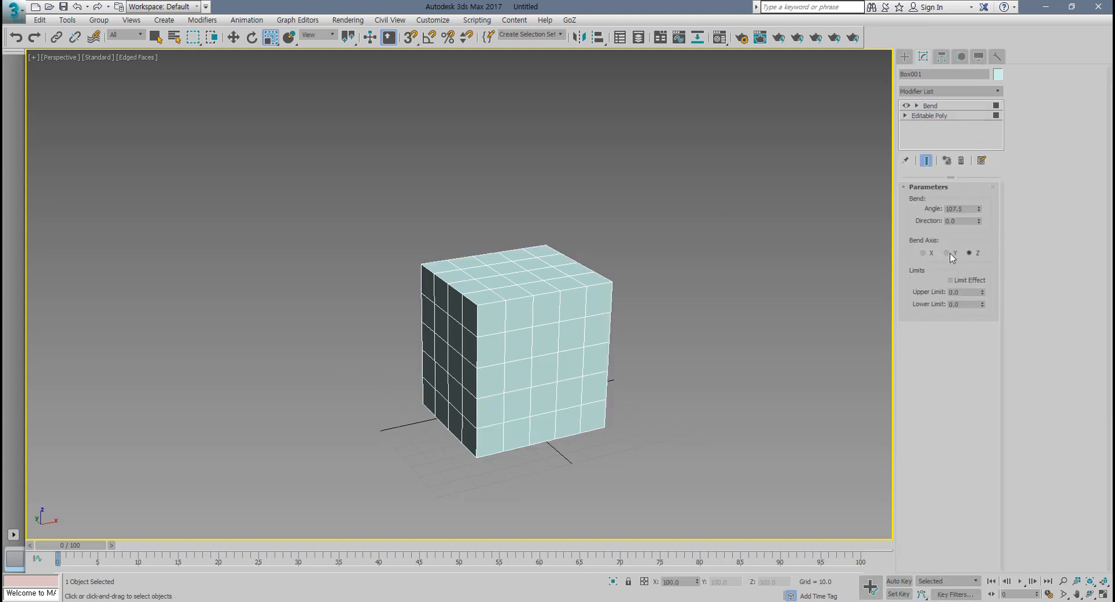
click(955, 107)
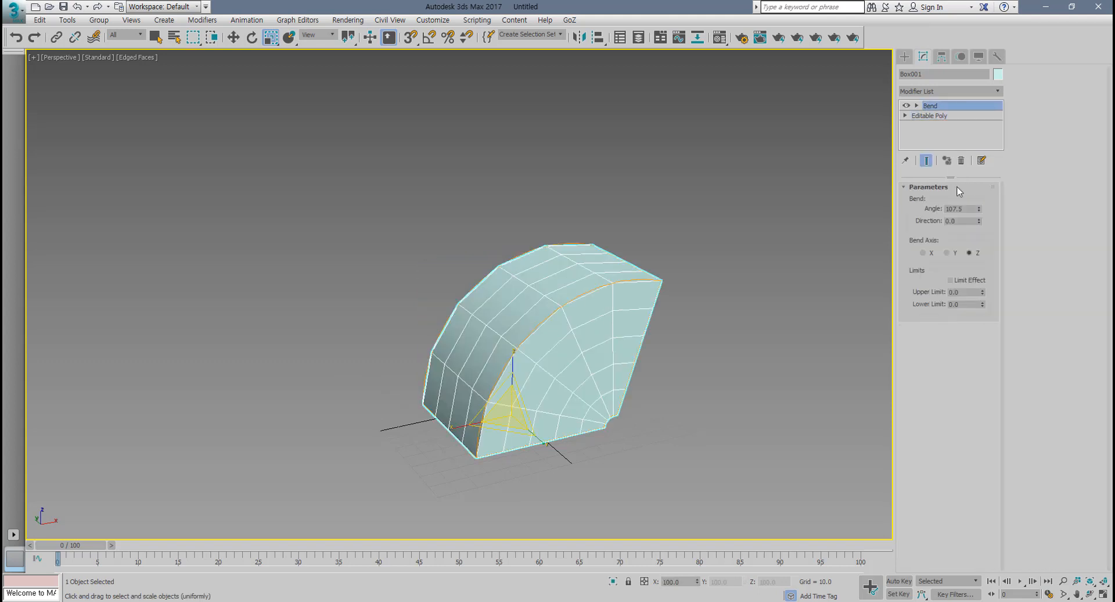
Set the bend angle to 27 and remove the Bend modifier from the box.
drag(979, 210, 956, 300)
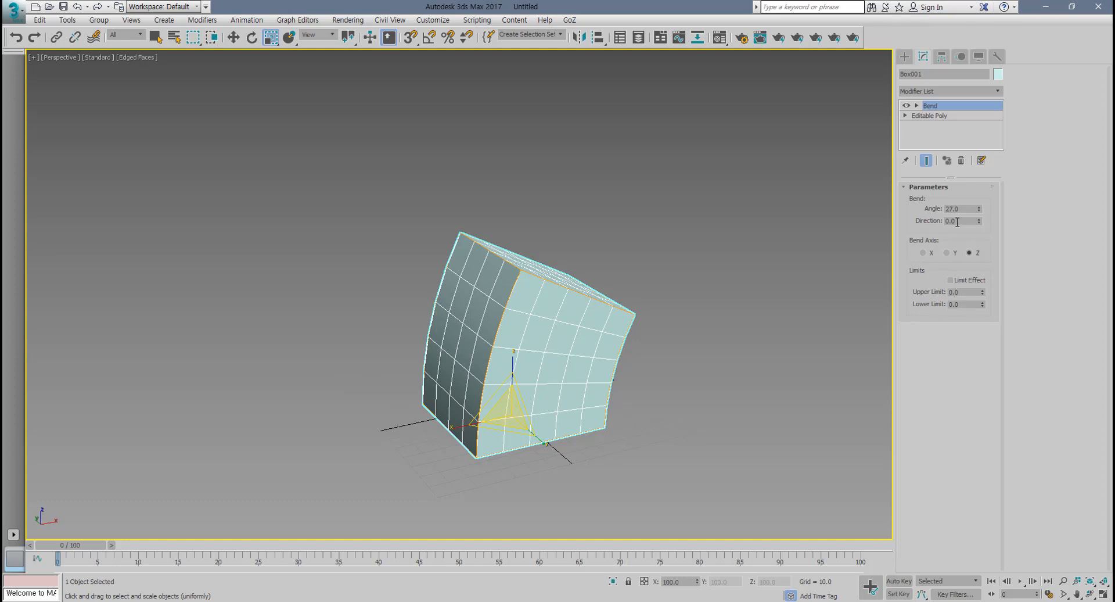
click(960, 160)
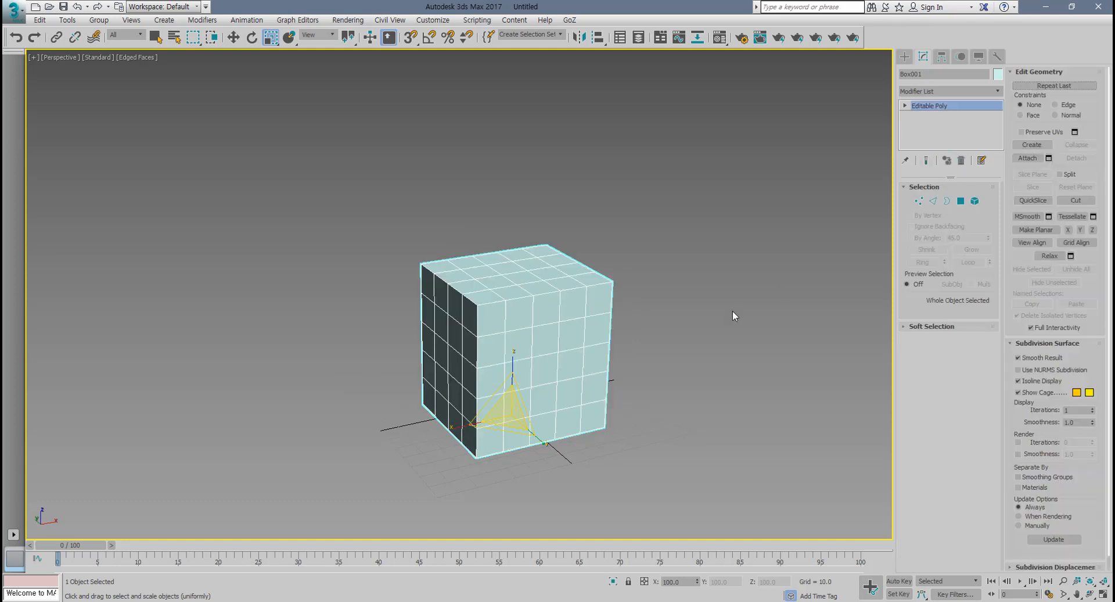
Delete the box and create a pointed cone with a base radius of about 36 near the grid centre in the Top view.
key(Delete)
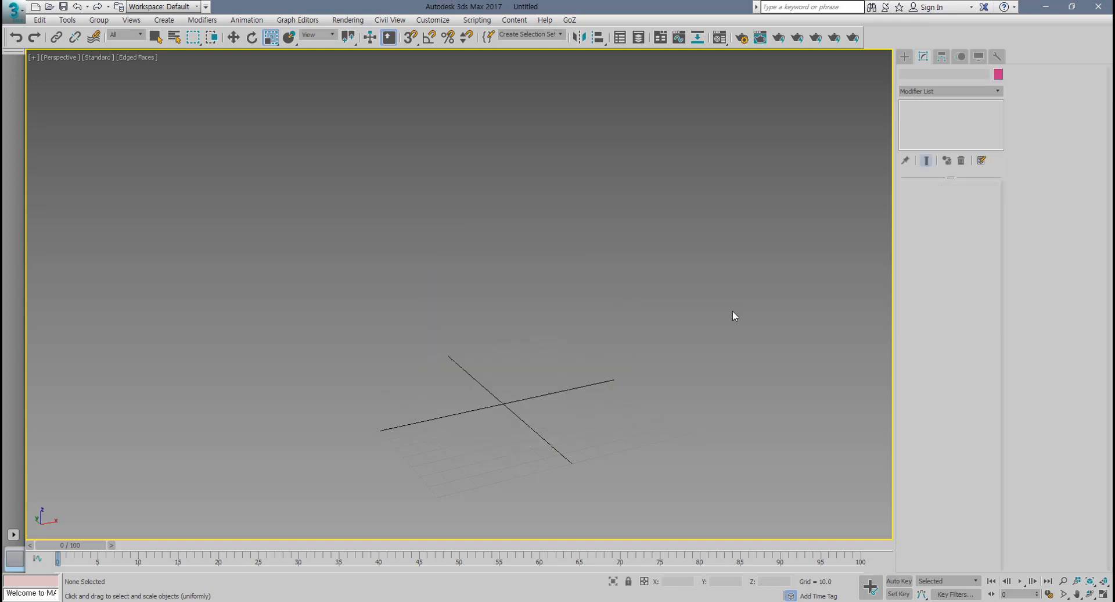
click(904, 58)
click(969, 128)
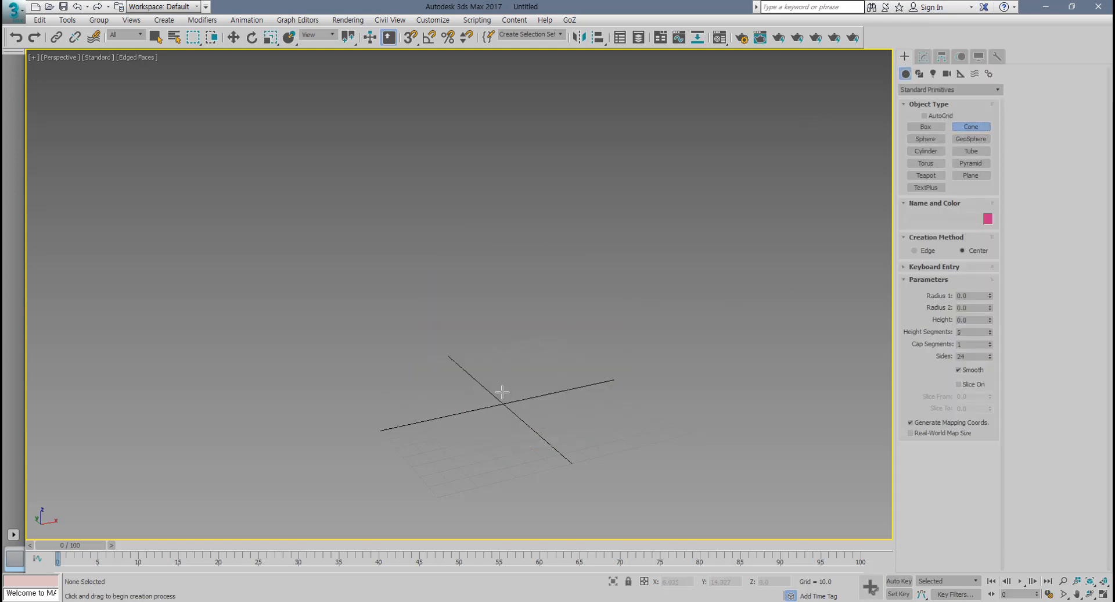
key(alt+w)
drag(237, 156, 258, 190)
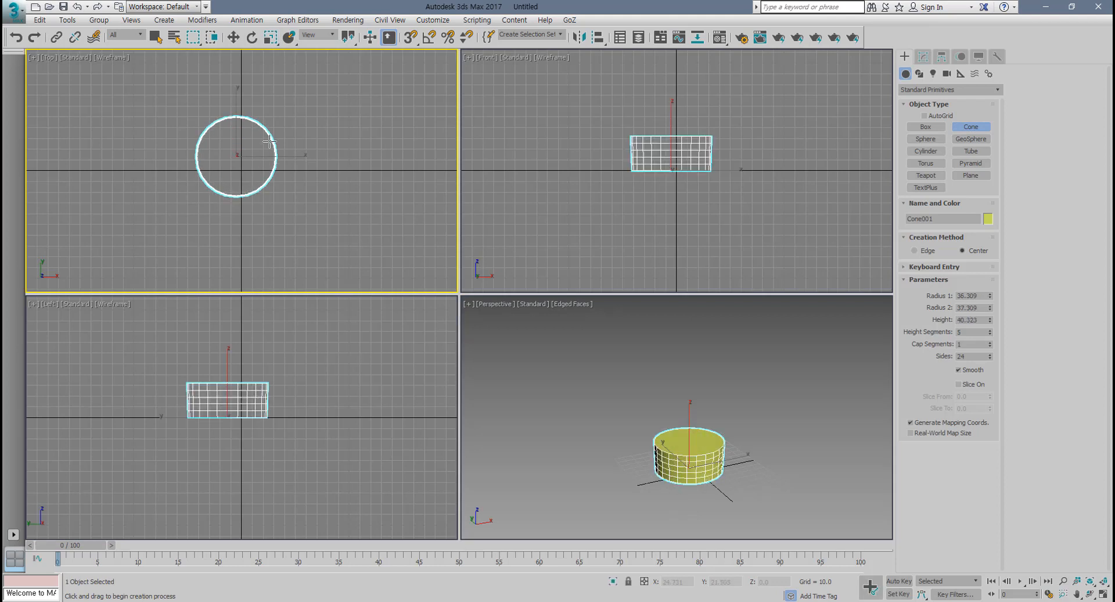
click(279, 75)
Create a second, smaller pointed cone with a base radius of about 31 to the right of the first cone.
drag(361, 152, 368, 184)
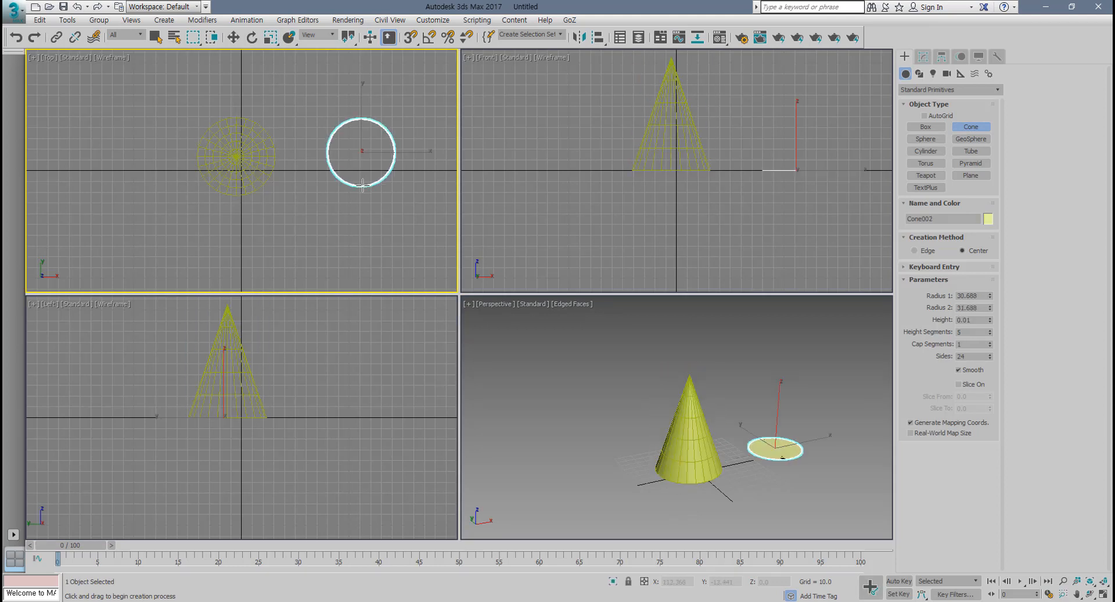
click(372, 100)
click(318, 164)
Create an upward-widening cone in front of the others, with Radius 1 about 23, Radius 2 about 61 and height about 95.
drag(299, 229, 309, 250)
click(314, 145)
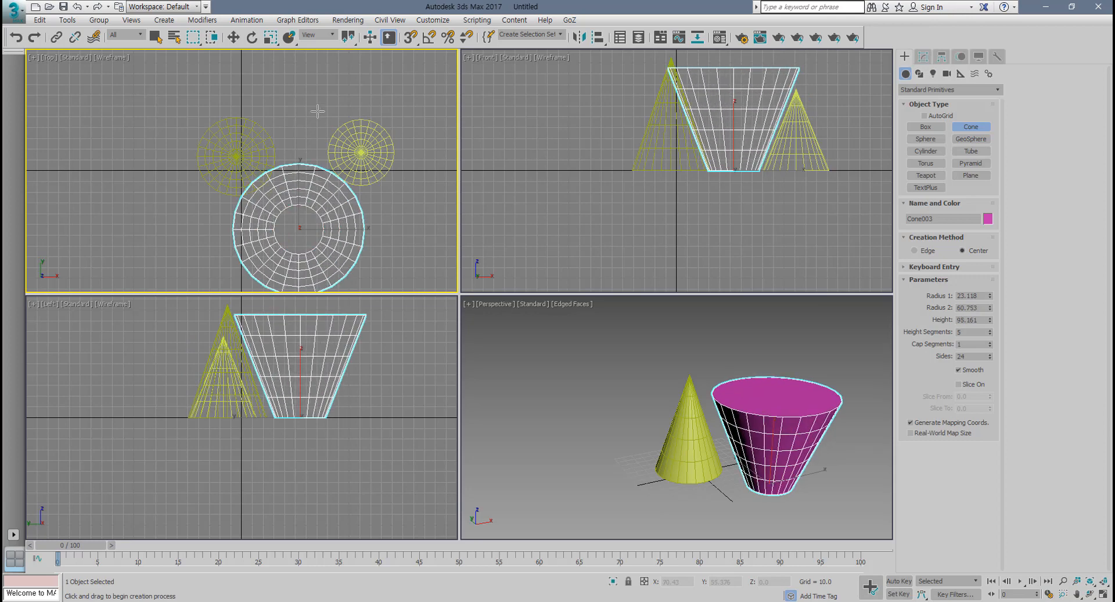
click(317, 107)
alt+middle_drag(791, 457, 464, 391)
key(alt+w)
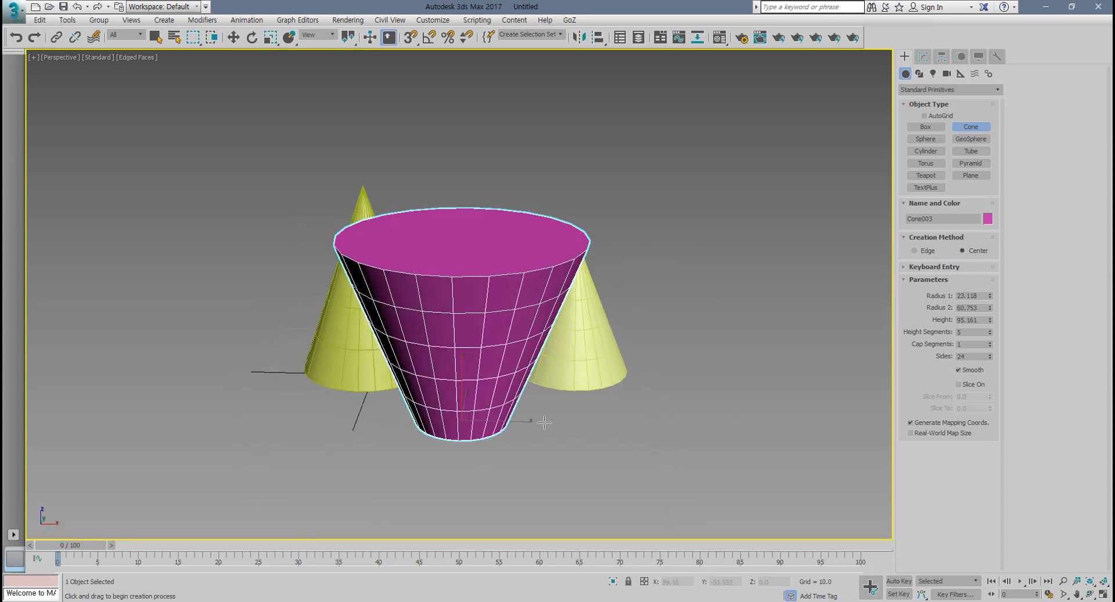
Select all three cones and delete them.
key(r)
drag(724, 463, 393, 220)
key(Delete)
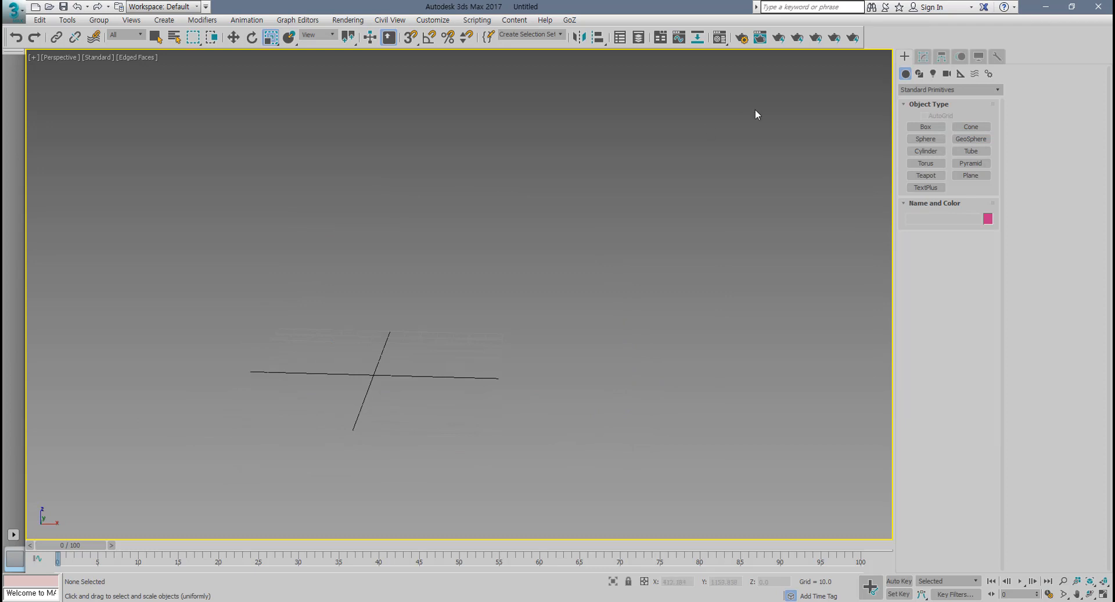
Create a pointed cone at the grid centre with a base radius of about 32 and a height of about 90.
click(970, 127)
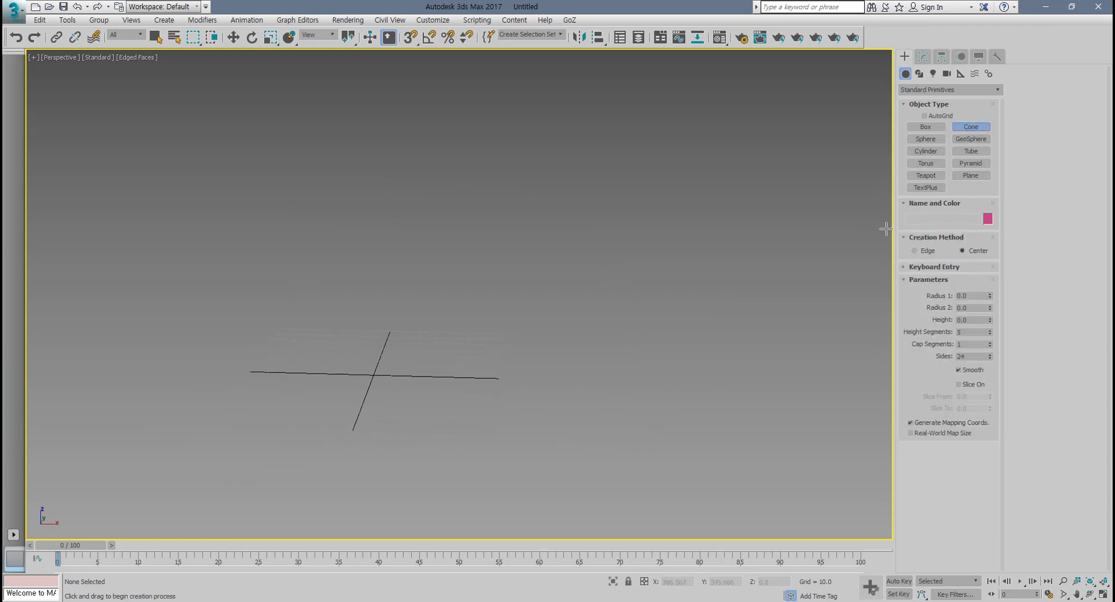
key(alt+w)
drag(243, 168, 251, 202)
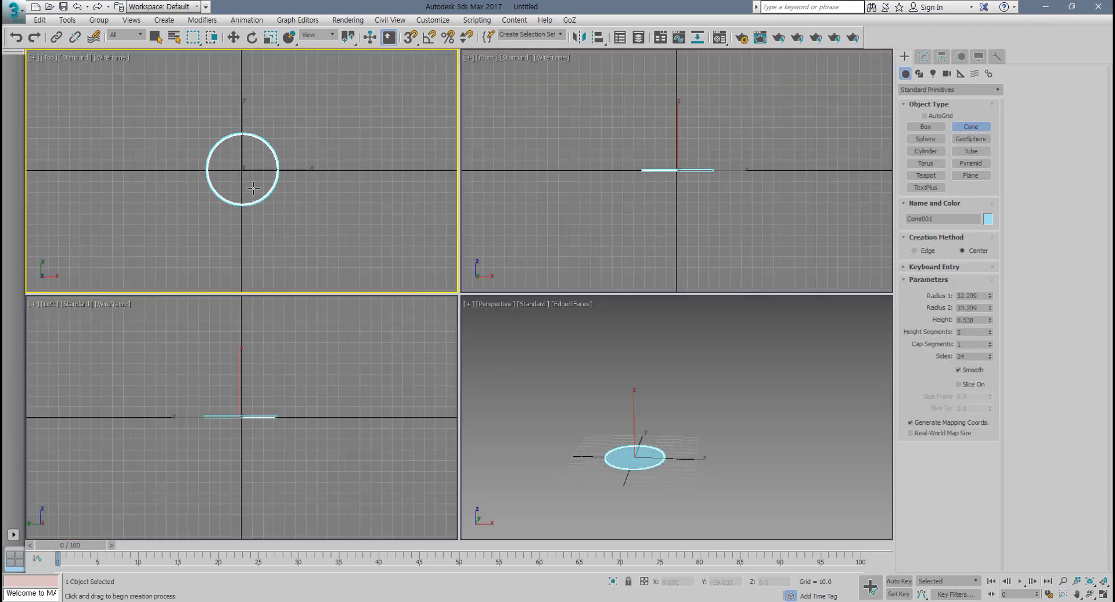
click(252, 106)
click(203, 190)
middle_drag(766, 453, 754, 458)
key(alt+w)
middle_drag(697, 415, 829, 418)
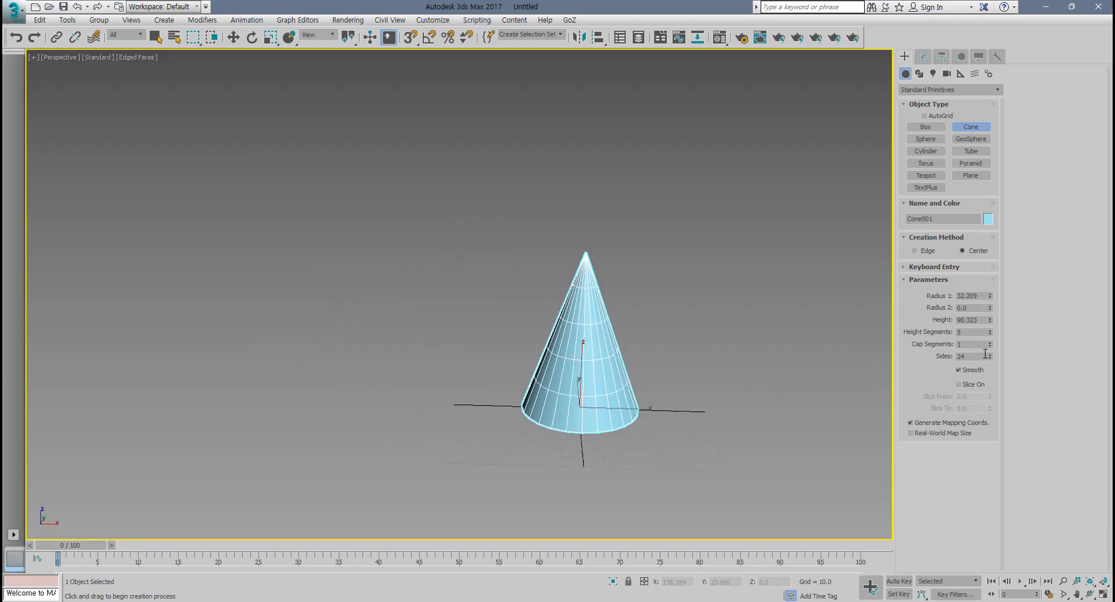
scroll(697, 363, up, 4)
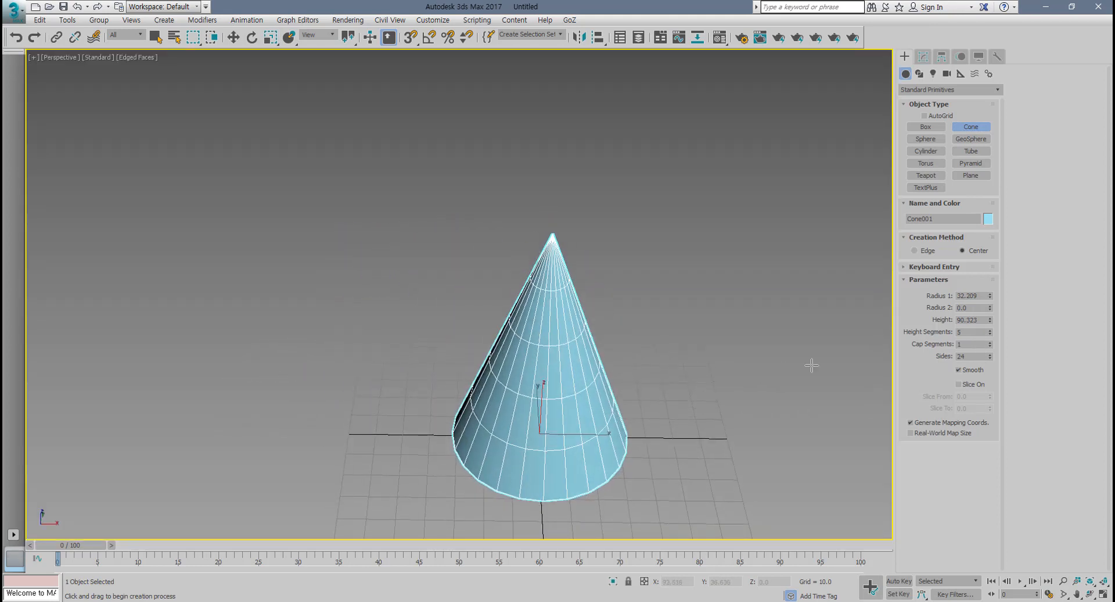
Truncate the cone's tip by raising Radius 2 to about 14.56.
drag(990, 310, 990, 265)
alt+middle_drag(659, 250, 658, 217)
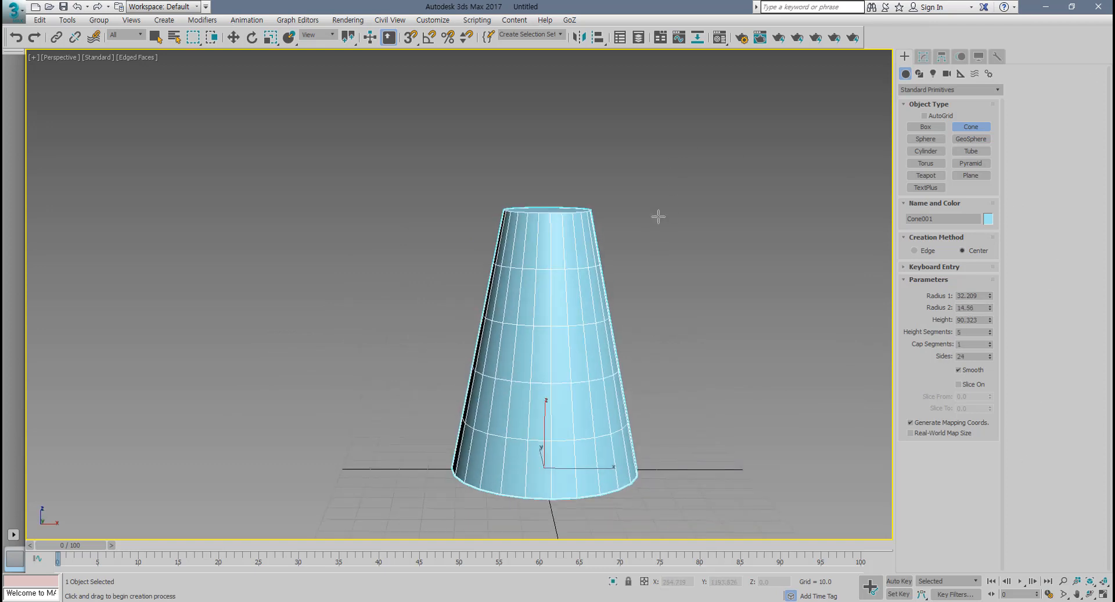
alt+middle_drag(783, 395, 784, 416)
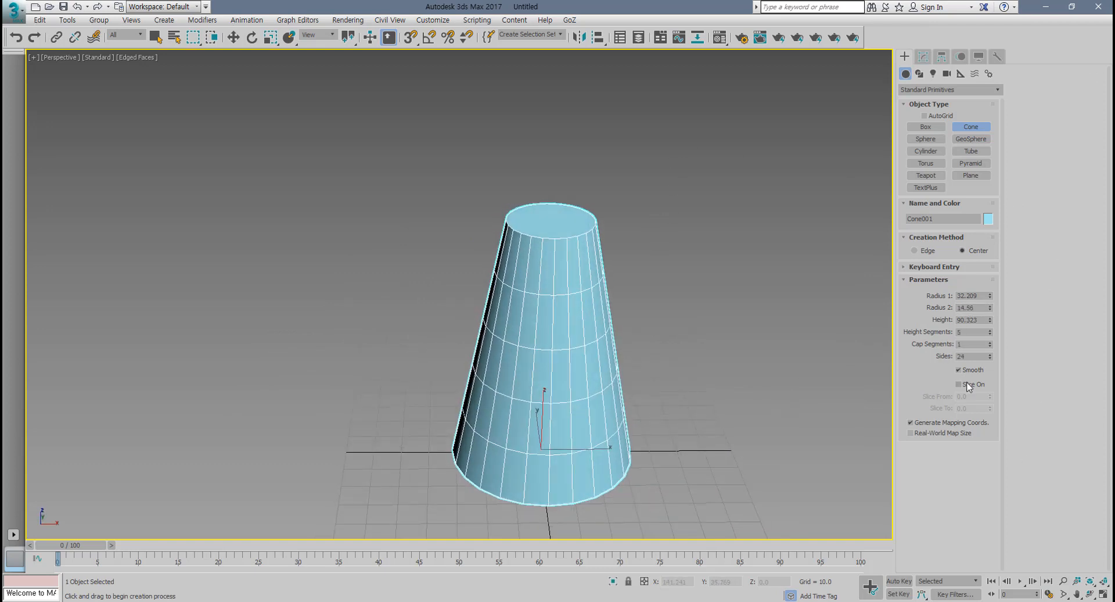
Raise the cone's cap segments to 3, examine the top cap, and reset them to 1.
click(990, 343)
click(991, 342)
alt+middle_drag(755, 337, 746, 371)
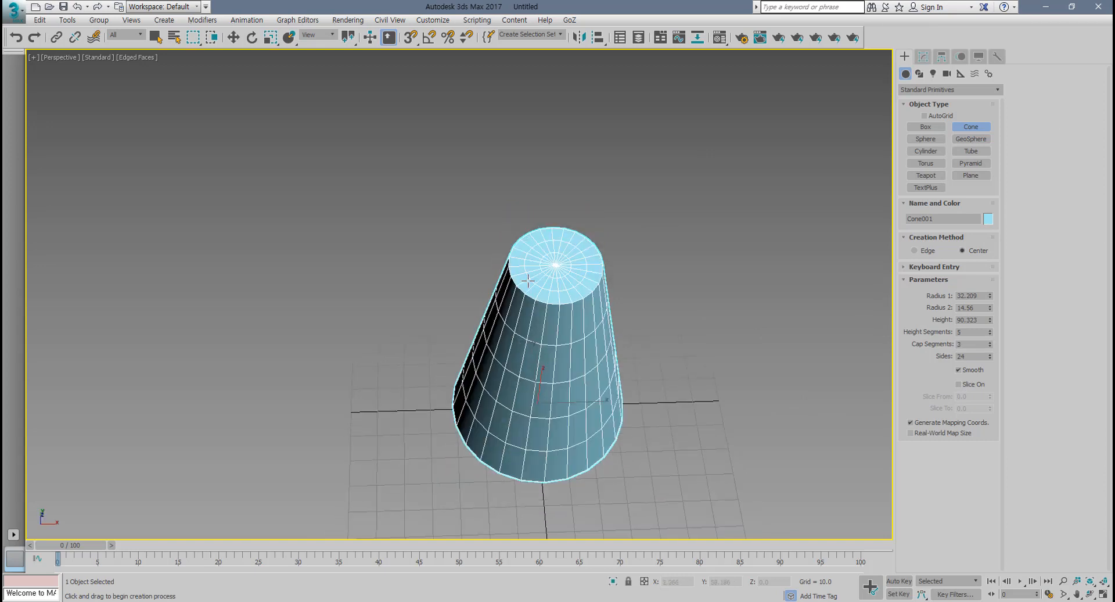
scroll(575, 280, up, 5)
middle_drag(595, 275, 579, 290)
right_click(990, 345)
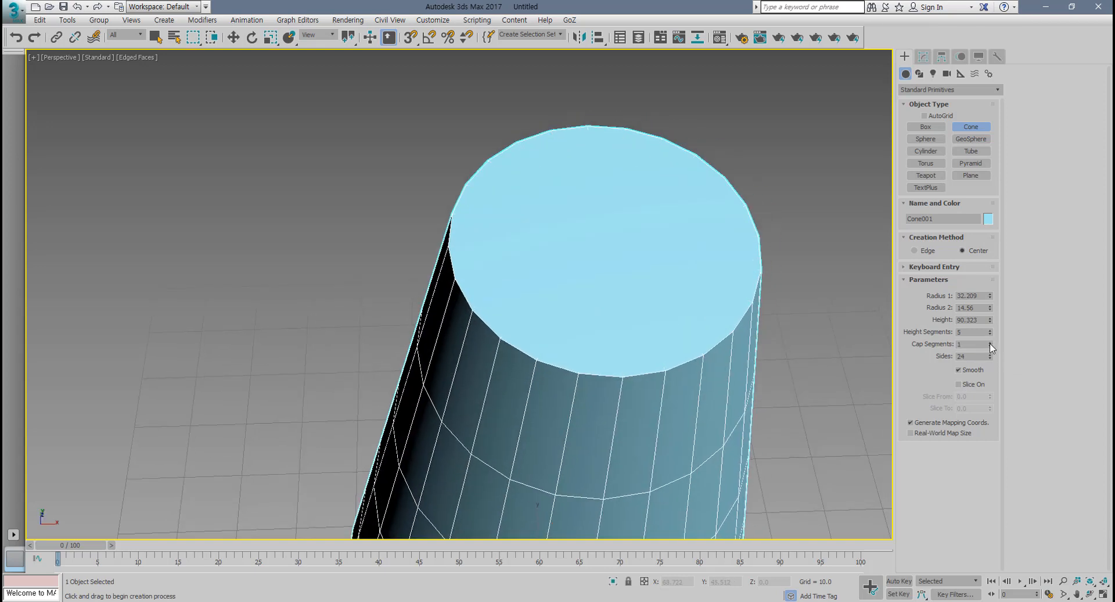
Raise the cone's height segments to 9, examine the divisions, and reset them to 1.
click(988, 331)
click(989, 330)
click(989, 330)
click(989, 331)
mouse_move(594, 266)
alt+middle_down()
mouse_move(598, 241)
mouse_move(621, 272)
mouse_move(610, 268)
alt+middle_up()
scroll(621, 271, down, 3)
scroll(621, 271, down, 2)
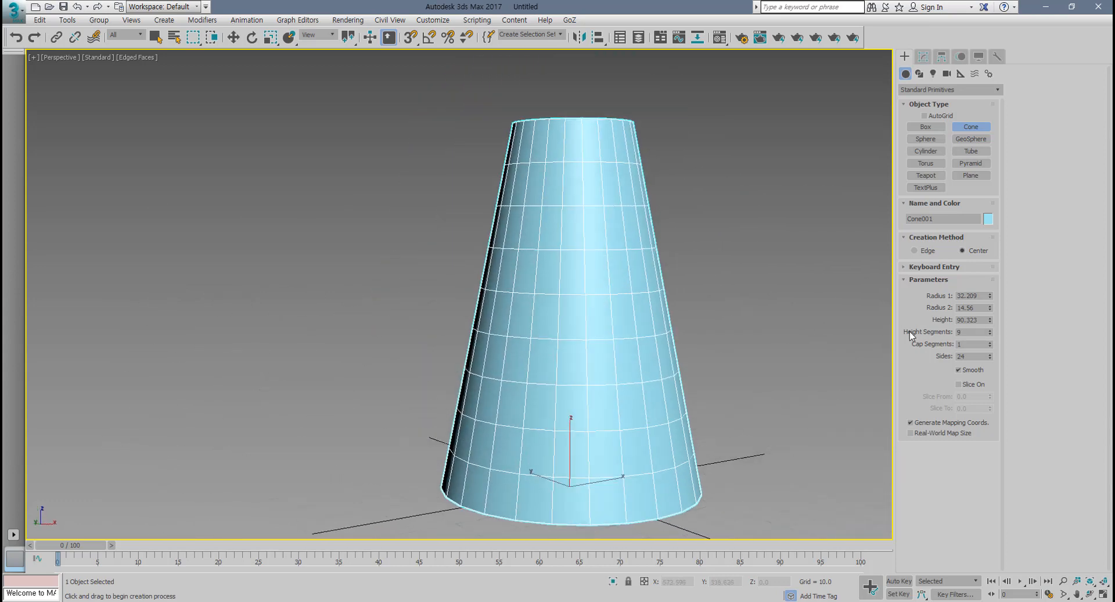
right_click(990, 332)
Try 200 sides on the cone and reduce it to 4 sides to compare the shapes.
alt+middle_drag(763, 336, 709, 378)
drag(972, 359, 950, 357)
alt+middle_drag(619, 221, 590, 280)
text(200)
key(Return)
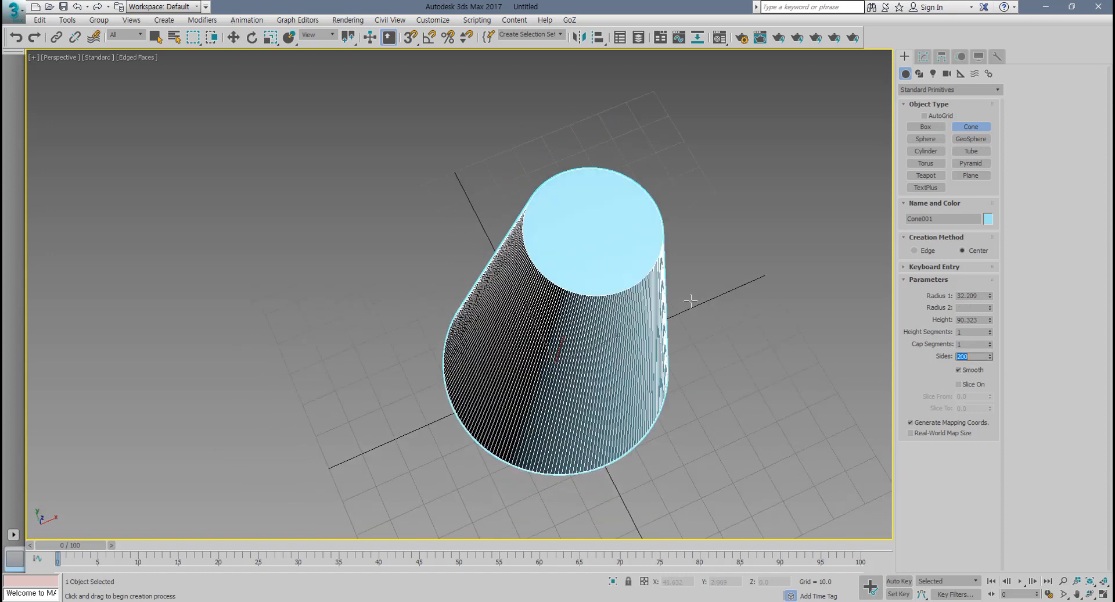
text(4)
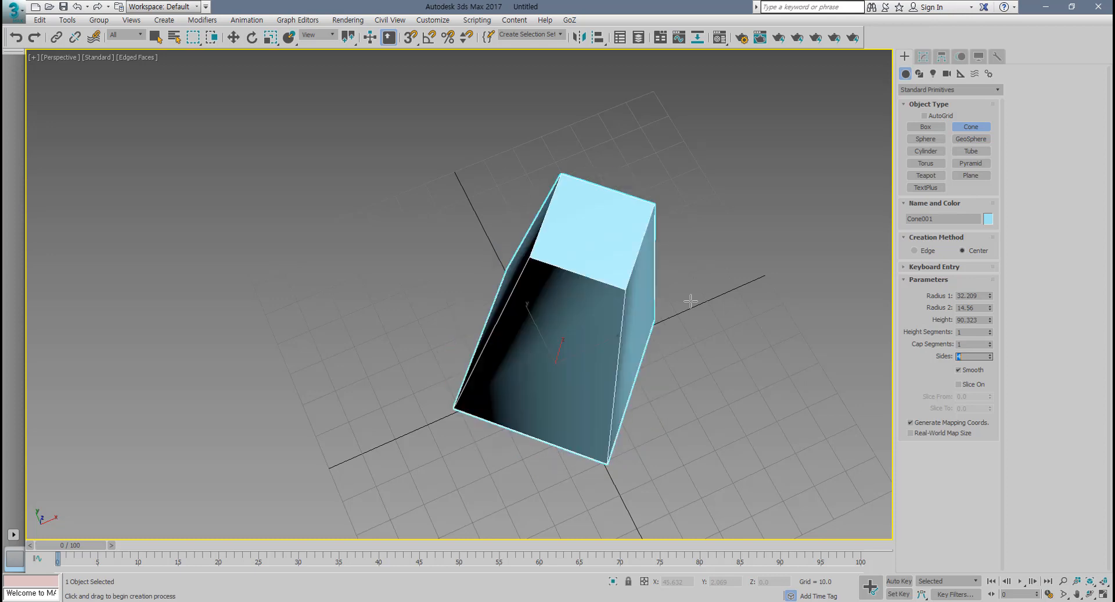
alt+middle_drag(535, 366, 826, 383)
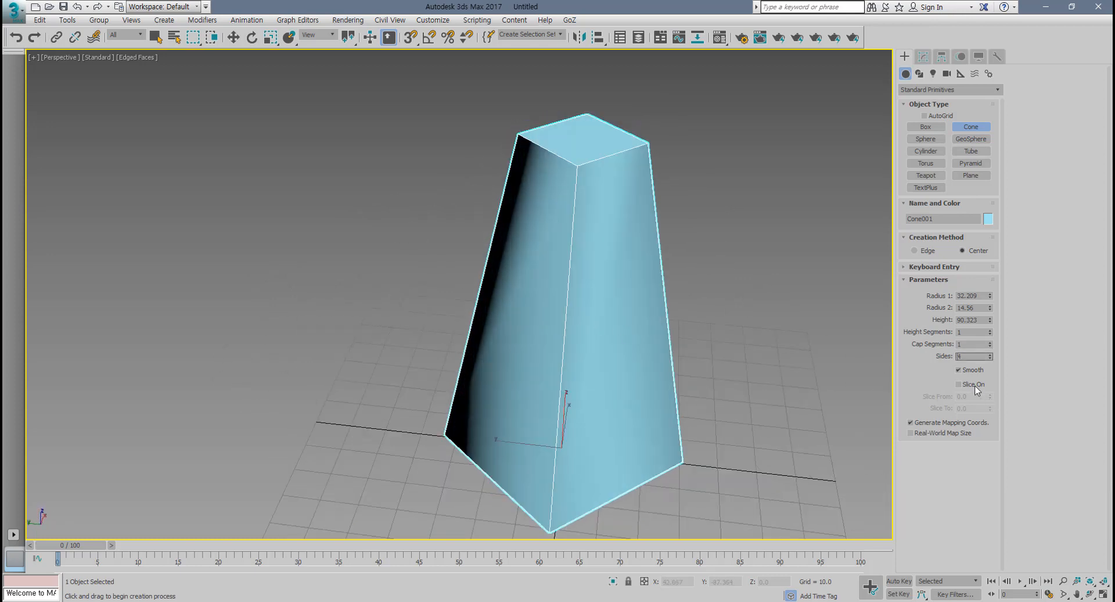
Turn the four-sided cone's Smooth option off to compare the shading, and turn it back on.
click(958, 369)
mouse_move(718, 394)
alt+middle_down()
mouse_move(604, 361)
mouse_move(872, 372)
alt+middle_up()
click(958, 370)
mouse_move(799, 491)
alt+middle_down()
mouse_move(578, 263)
mouse_move(795, 481)
mouse_move(790, 342)
alt+middle_up()
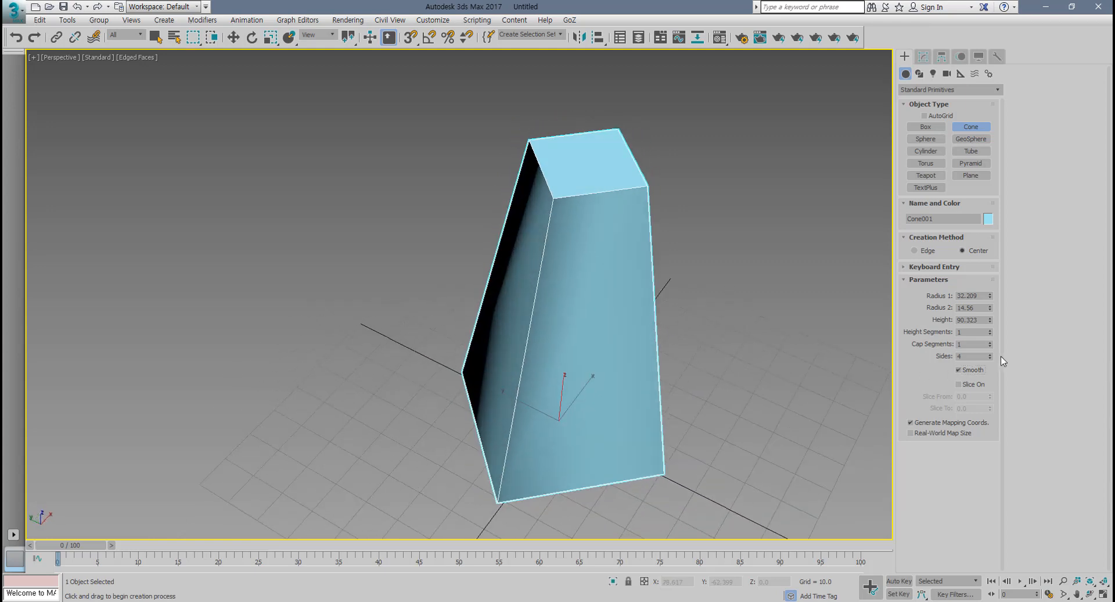
Set the cone to 60 sides with Smooth off and hide the edged faces to examine the shading.
drag(990, 355, 990, 329)
alt+middle_drag(744, 384, 936, 400)
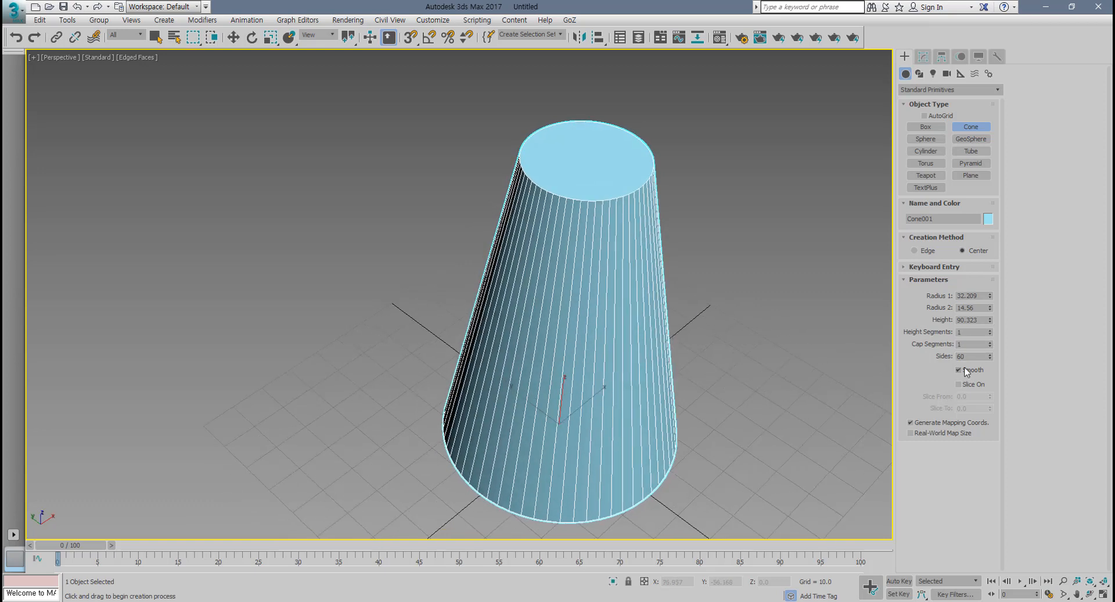
key(r)
alt+middle_drag(749, 343, 728, 342)
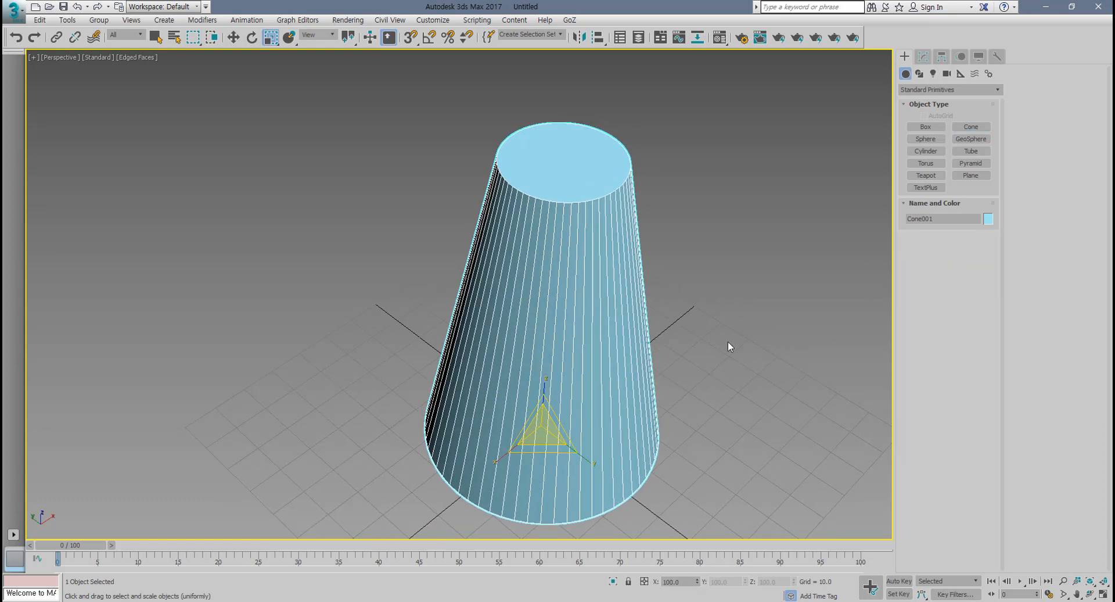
key(F4)
scroll(582, 273, up, 5)
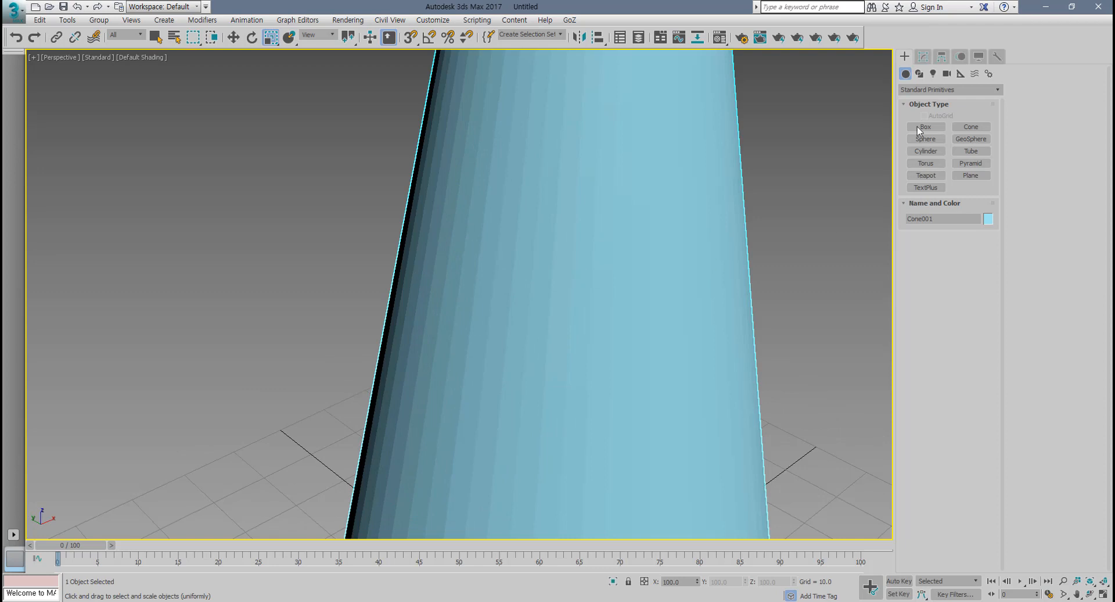
Set the cone to 30 sides with Smooth on and show the edged faces again.
click(923, 56)
click(990, 261)
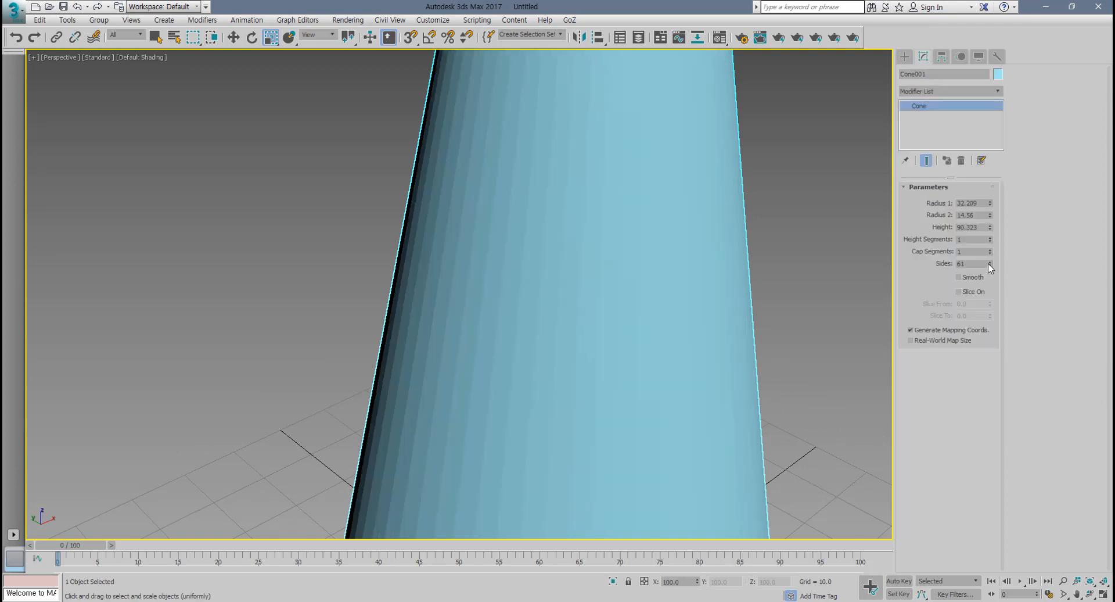
click(990, 262)
text(30)
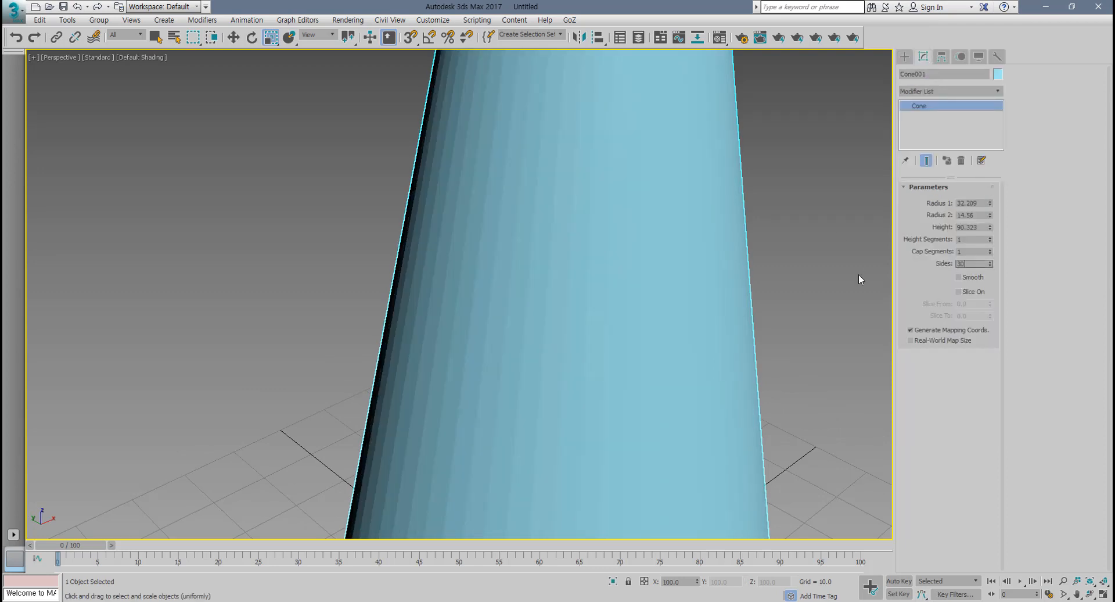
key(Return)
click(959, 277)
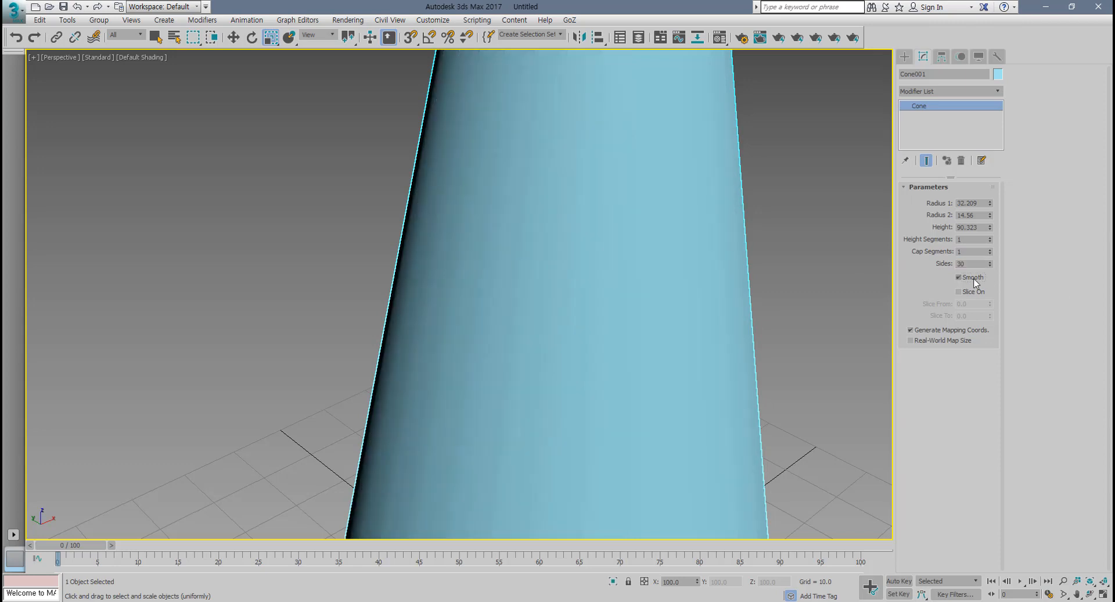
scroll(542, 341, down, 10)
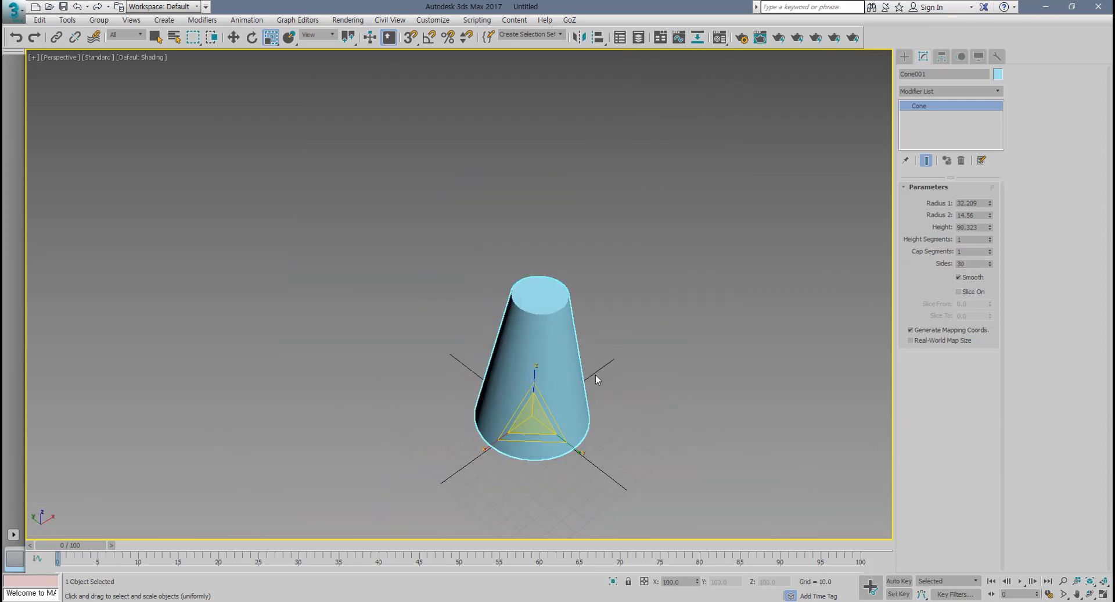
key(F4)
Enable slicing on the cone and lower its height to about 22.6.
click(974, 293)
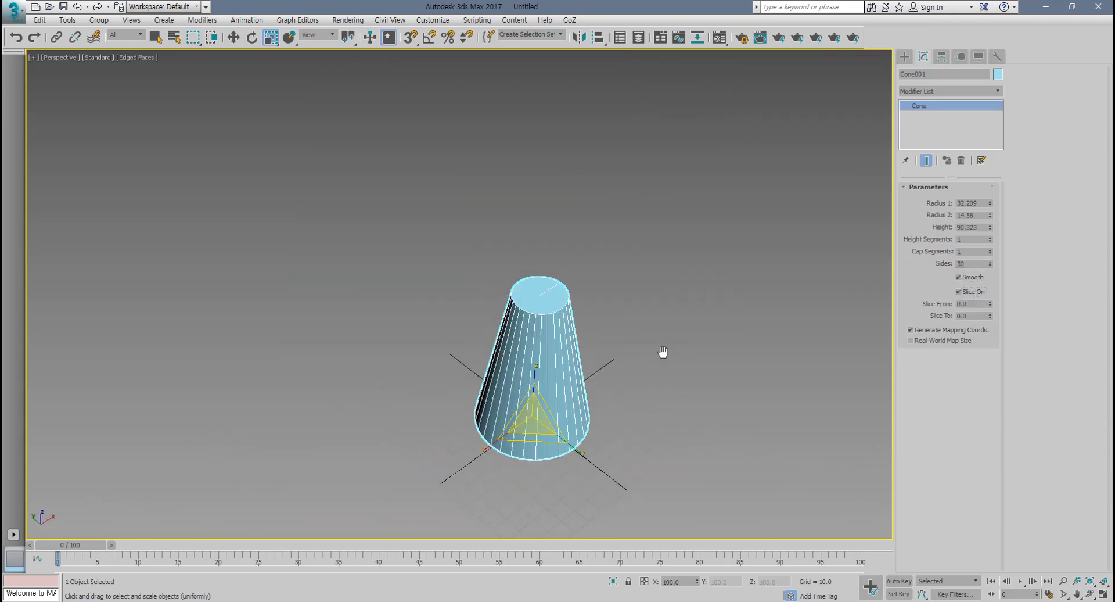
scroll(655, 360, up, 8)
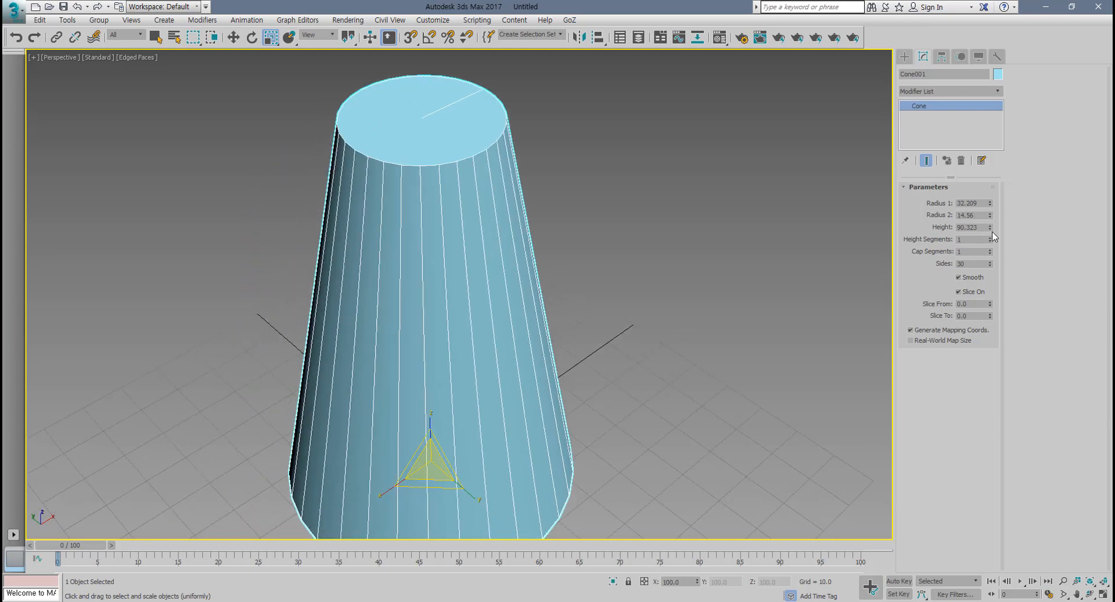
drag(990, 228, 989, 276)
alt+middle_drag(661, 307, 634, 304)
Adjust the cone's Slice From and Slice To angles to cut it into a wedge.
drag(991, 304, 973, 223)
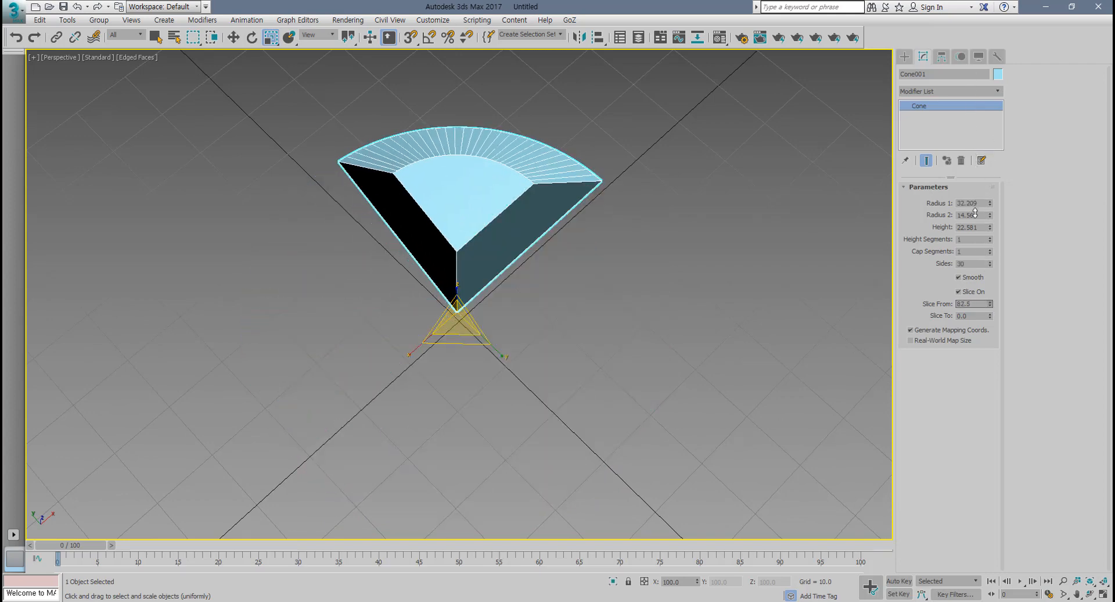
alt+middle_drag(768, 193, 674, 244)
drag(989, 316, 987, 283)
alt+middle_drag(398, 403, 556, 295)
Delete the sliced cone and create a sphere with a radius of about 8.9 near the grid centre.
key(Delete)
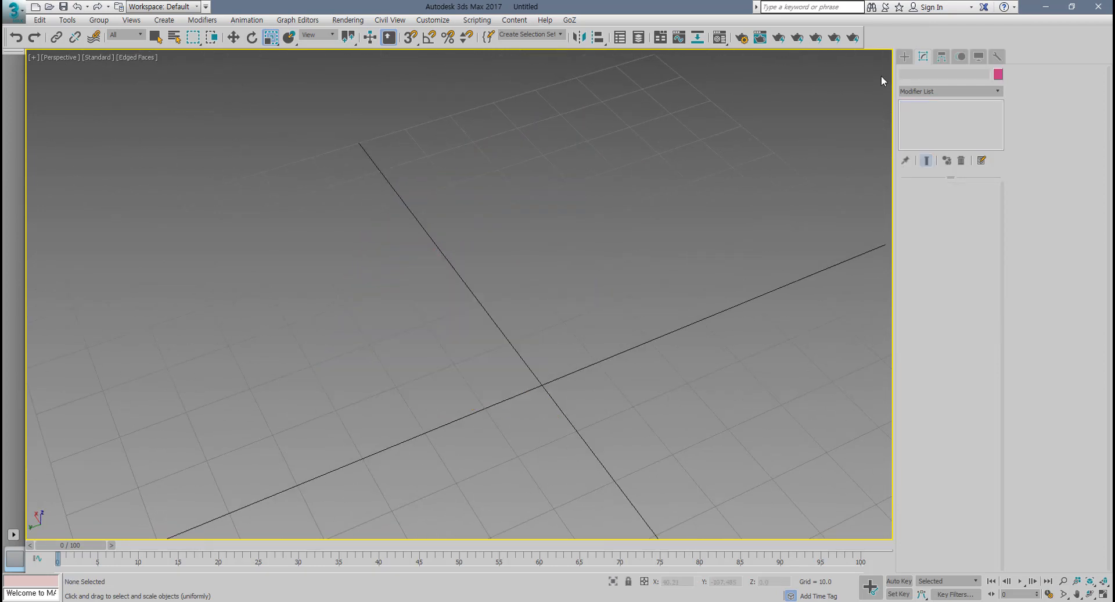
click(904, 56)
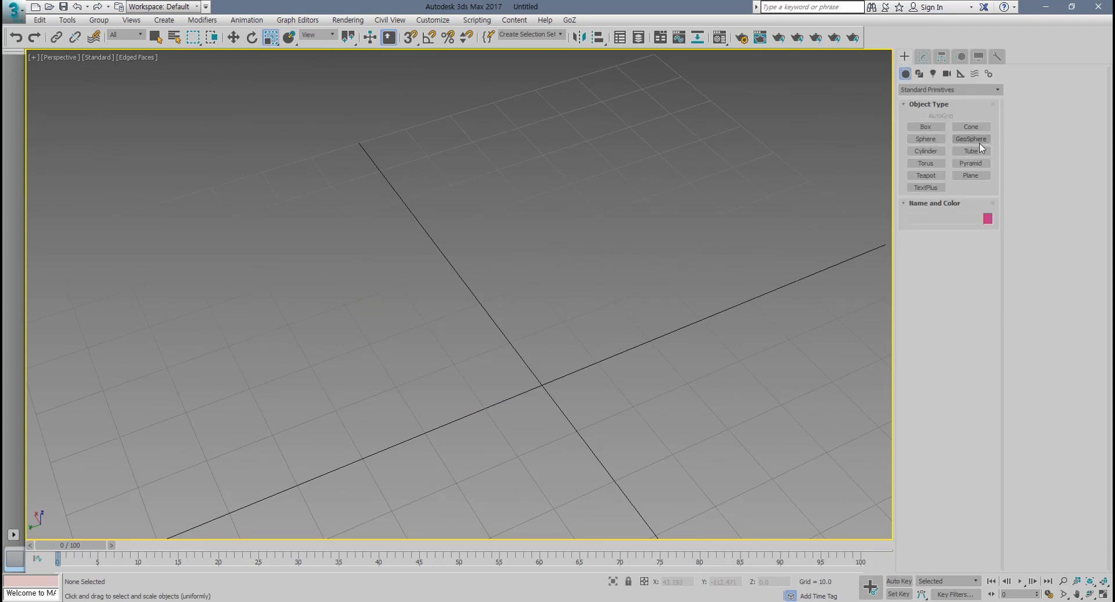
click(929, 140)
drag(536, 301, 552, 353)
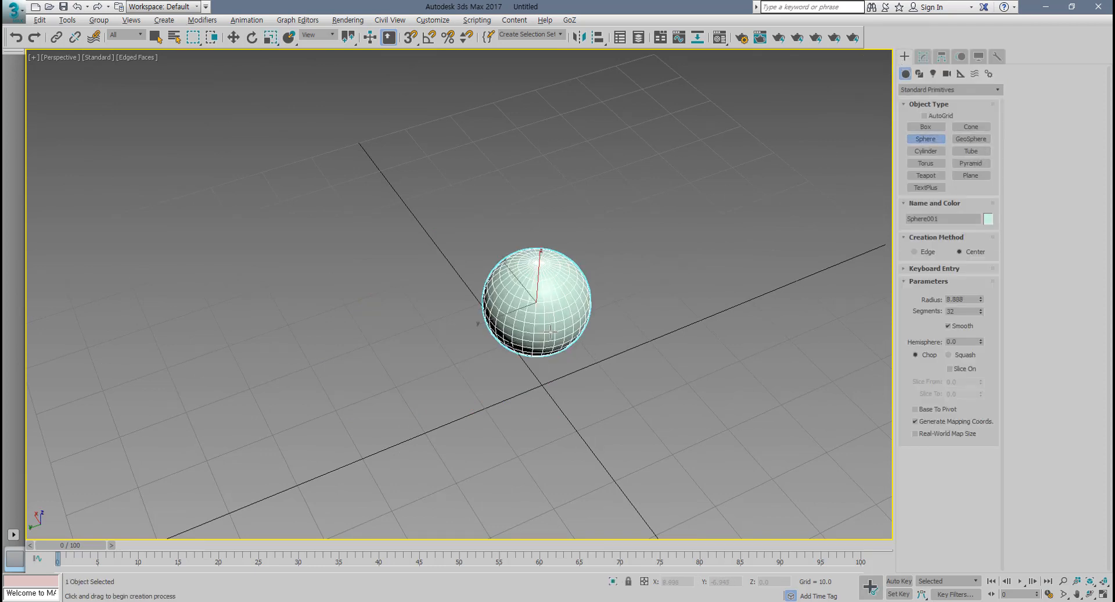
key(alt+w)
mouse_move(773, 389)
middle_down()
mouse_move(655, 401)
mouse_move(679, 403)
mouse_move(596, 362)
mouse_move(755, 400)
middle_up()
scroll(686, 198, up, 4)
key(alt+w)
scroll(509, 356, up, 3)
scroll(638, 400, up, 3)
mouse_move(638, 399)
middle_down()
mouse_move(565, 396)
mouse_move(634, 396)
middle_up()
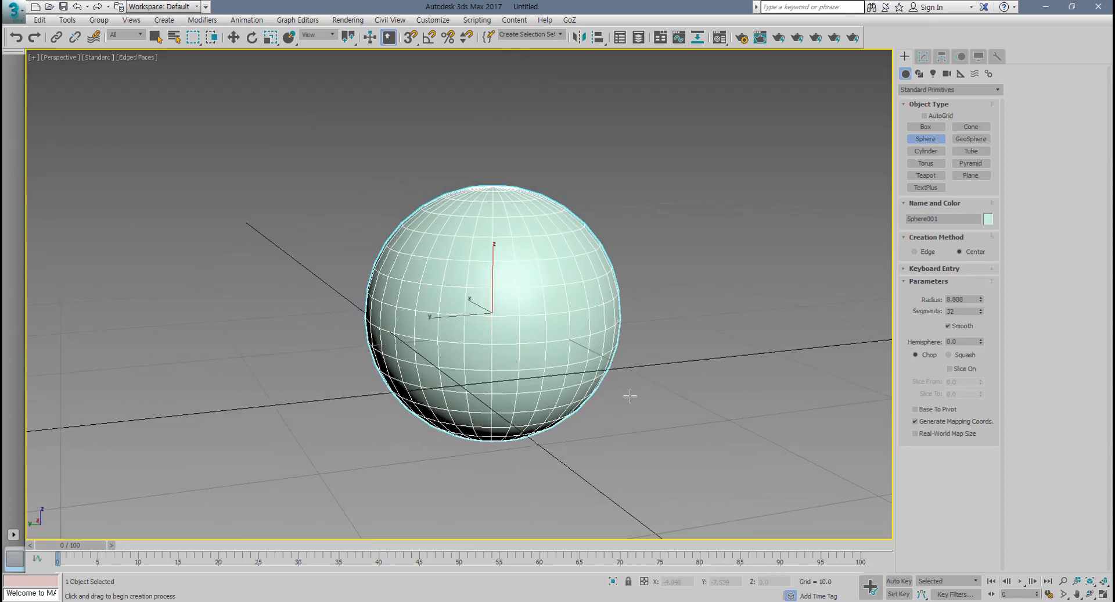
alt+middle_drag(630, 395, 624, 390)
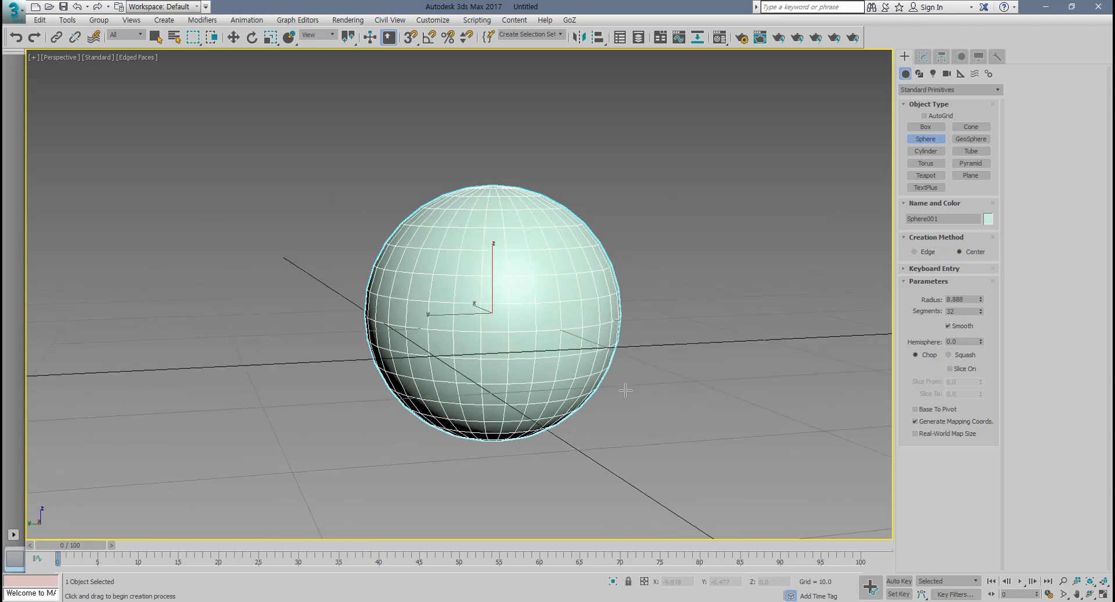
Turn on Base To Pivot for the sphere, test-rotate it about its base, and undo the rotation.
click(919, 412)
click(919, 412)
click(918, 412)
middle_drag(510, 357, 503, 368)
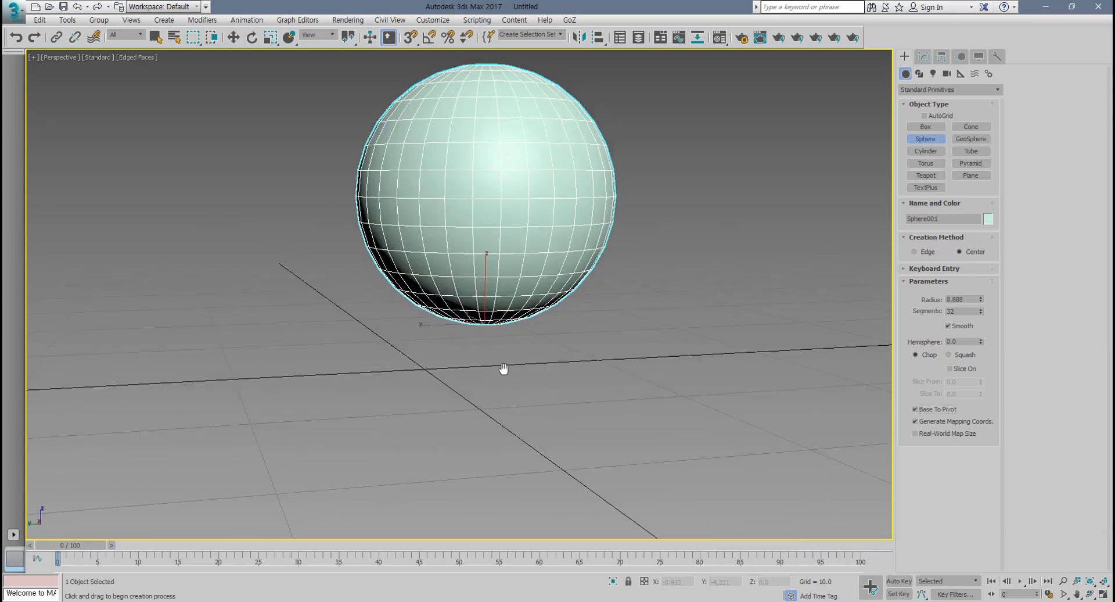
scroll(503, 368, up, 3)
scroll(503, 368, down, 5)
key(e)
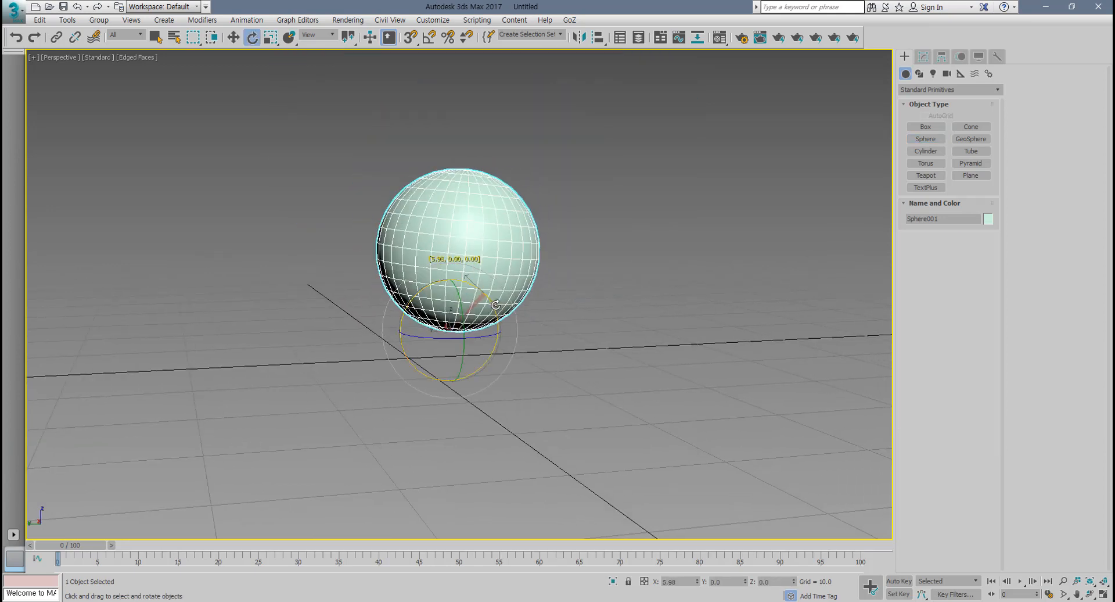
drag(496, 305, 500, 283)
key(ctrl+z)
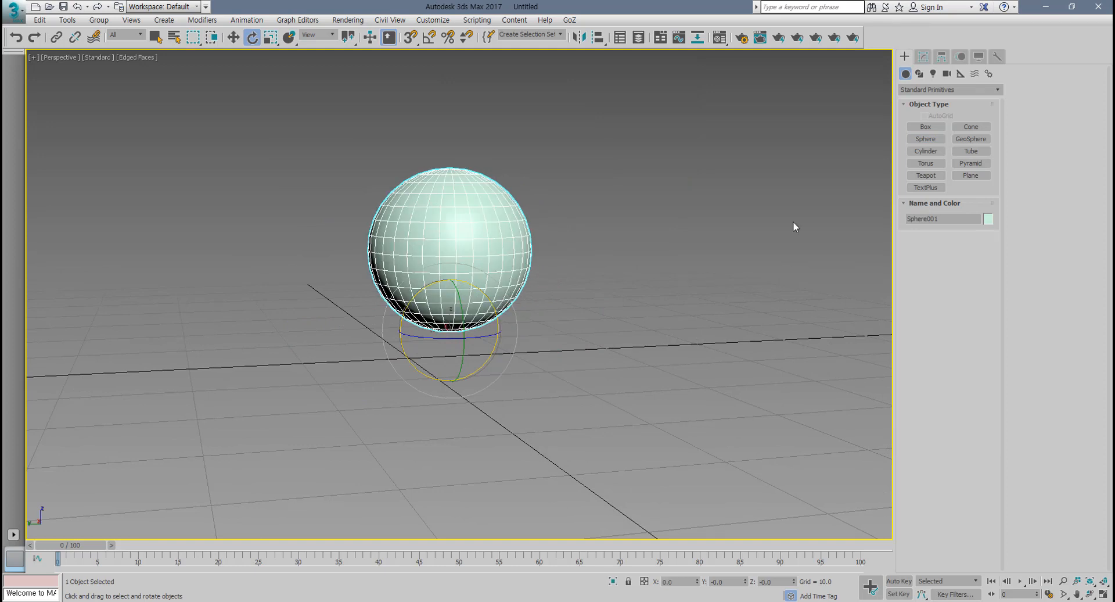
Turn Base To Pivot off again, test-rotate the sphere about its centre, and undo the rotation.
click(923, 57)
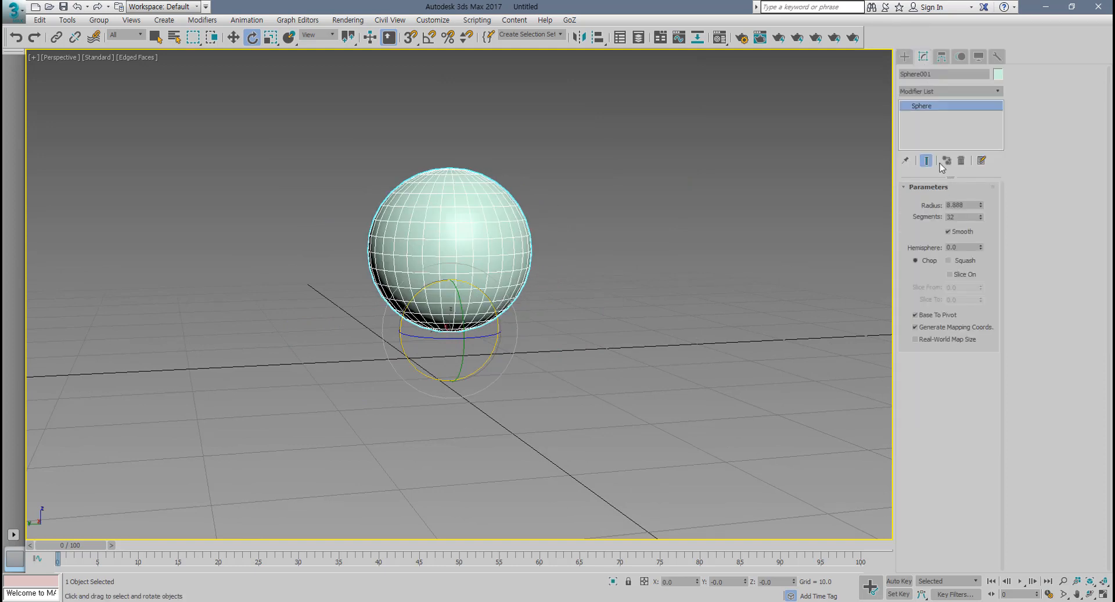
click(923, 317)
drag(492, 308, 529, 314)
key(ctrl+z)
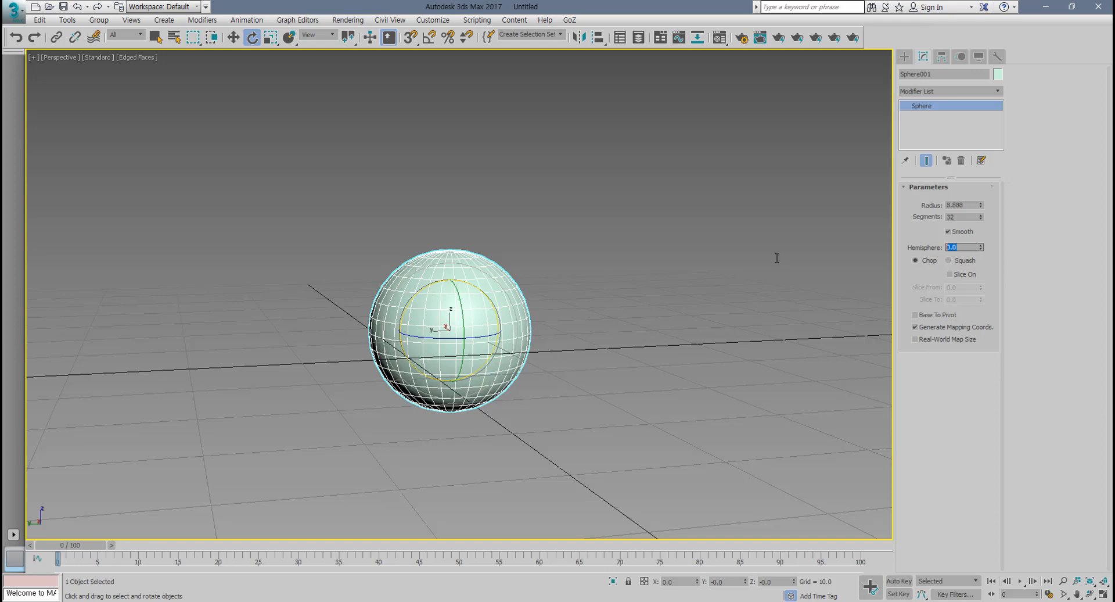
Set the sphere's Hemisphere value to 0.5 to cut it into a dome.
text(0.5)
key(Return)
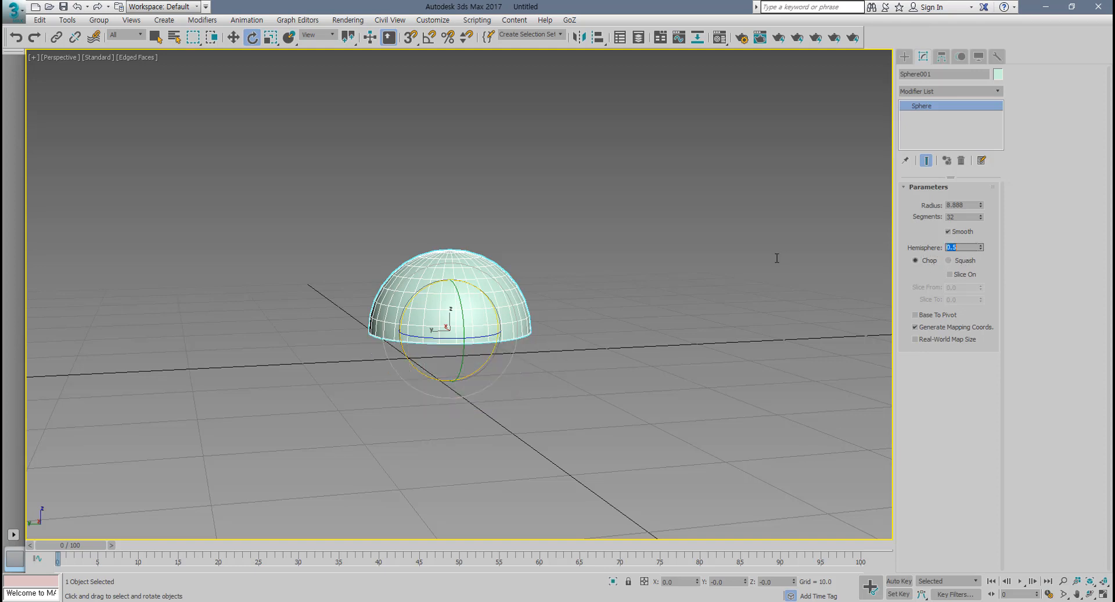
alt+middle_drag(514, 330, 684, 359)
scroll(555, 385, up, 2)
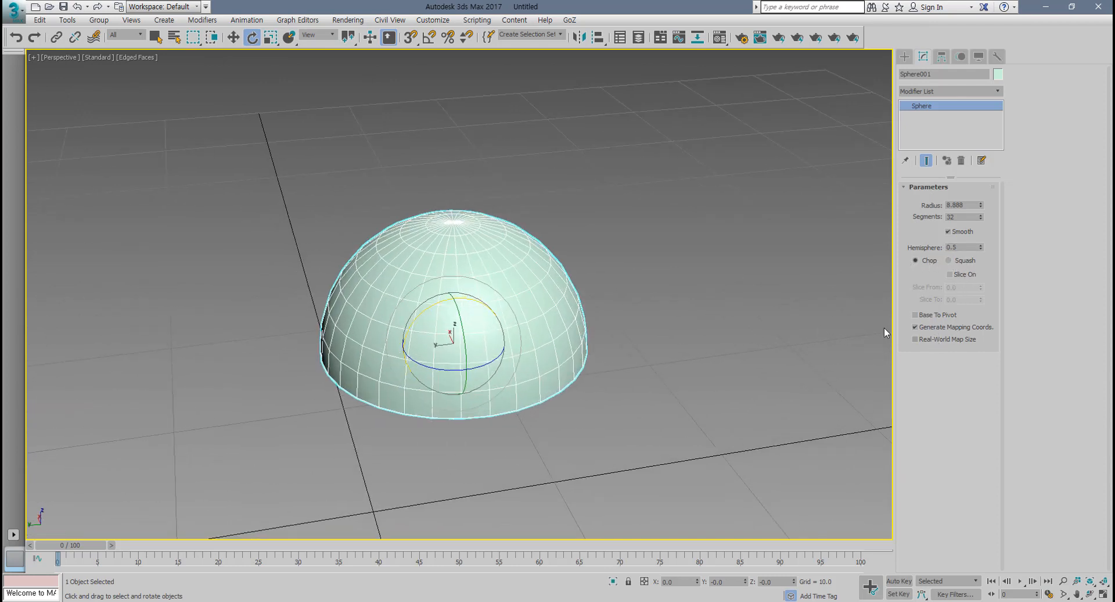
alt+middle_drag(545, 327, 644, 306)
Delete the dome and create a GeoSphere with a radius of about 11.
key(Delete)
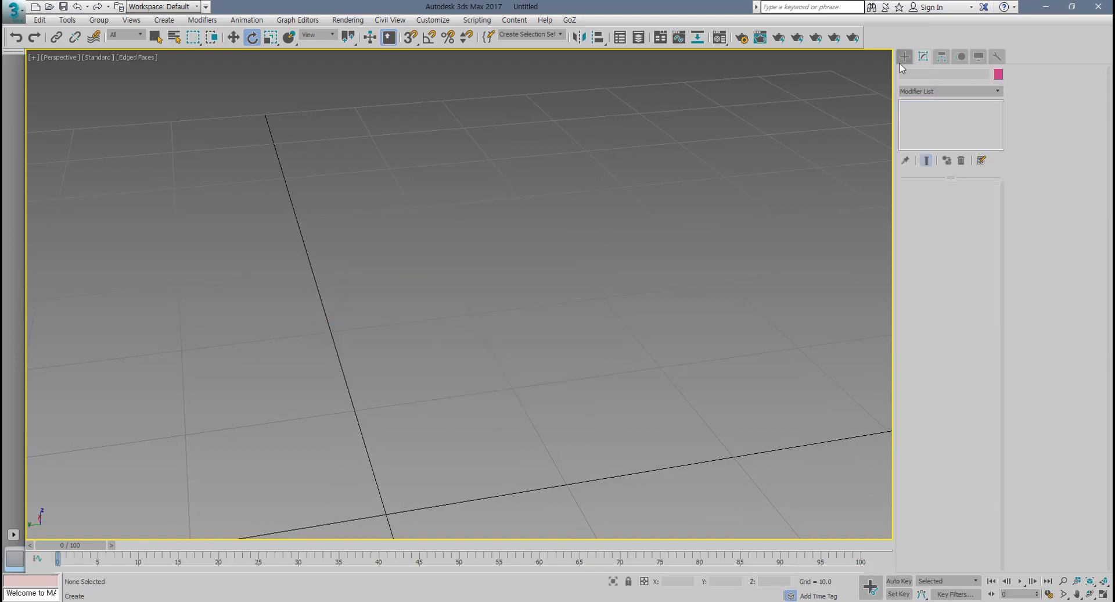
click(904, 56)
click(970, 139)
drag(497, 304, 498, 384)
alt+middle_drag(497, 374, 523, 363)
scroll(523, 362, up, 2)
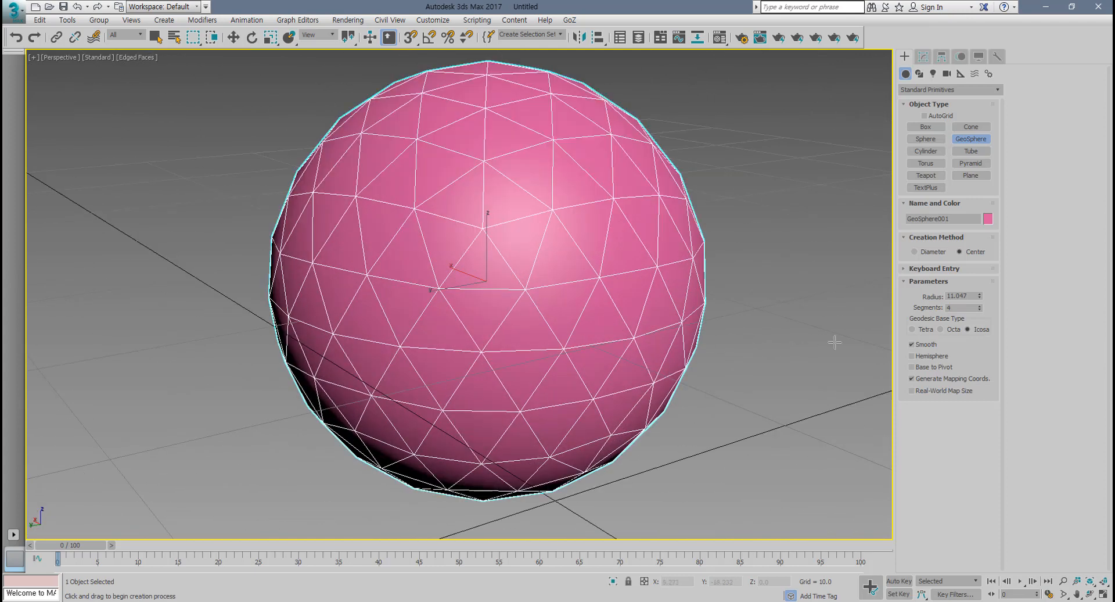
Try the Tetra and Octa base types on the GeoSphere, return to Icosa, and set its segments to 3.
click(911, 328)
click(942, 330)
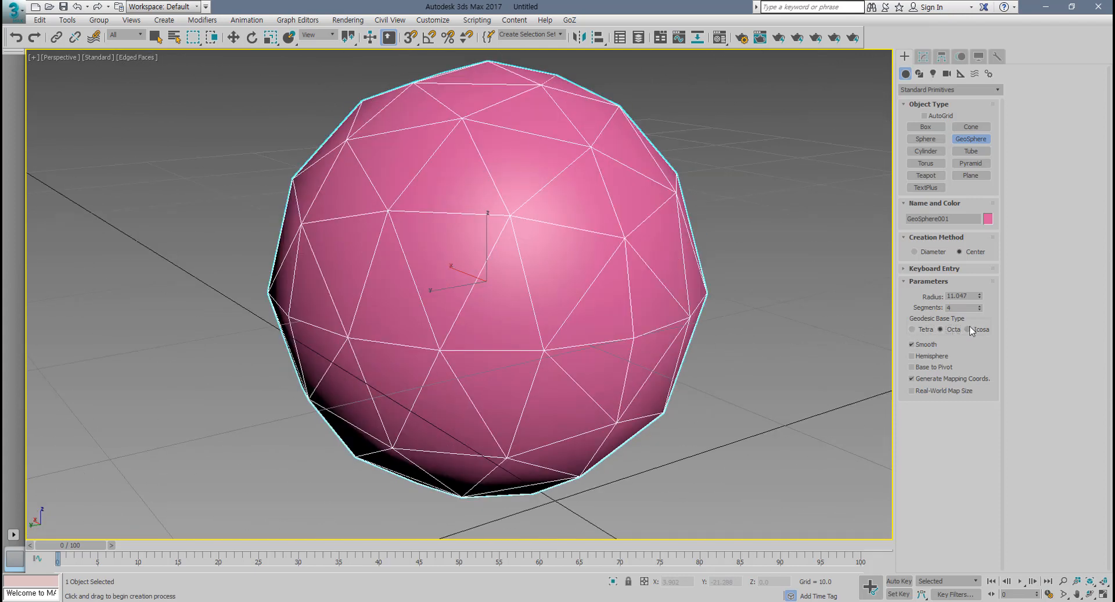
click(969, 330)
click(982, 310)
click(979, 310)
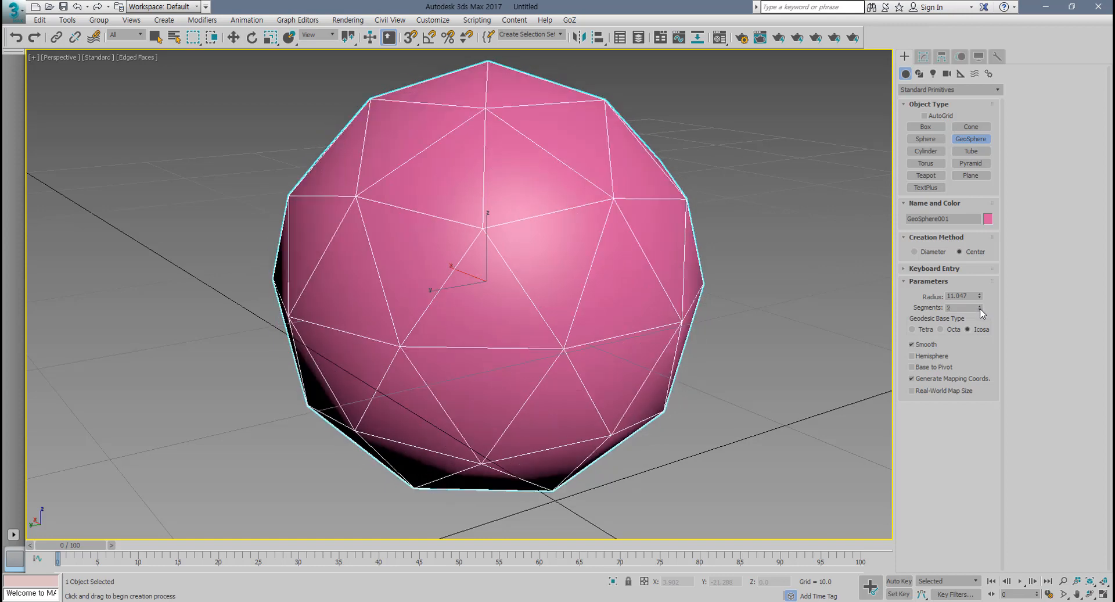
click(980, 305)
Delete the GeoSphere and create a cylinder near the grid centre, about 4.7 in radius and 12.8 high.
middle_drag(552, 341, 484, 366)
scroll(484, 365, down, 4)
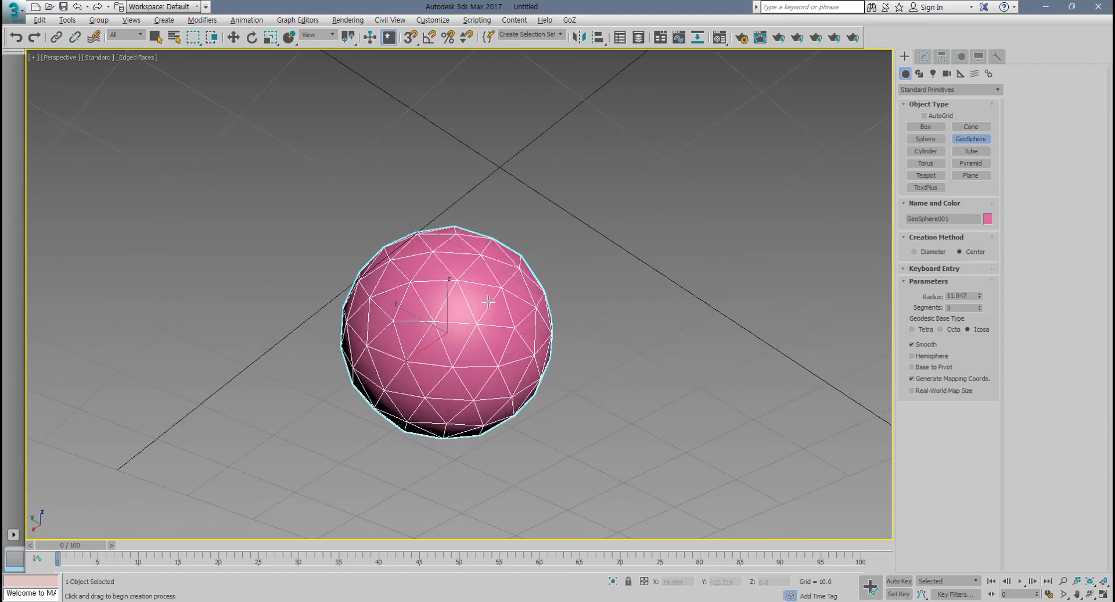
alt+middle_drag(488, 301, 477, 370)
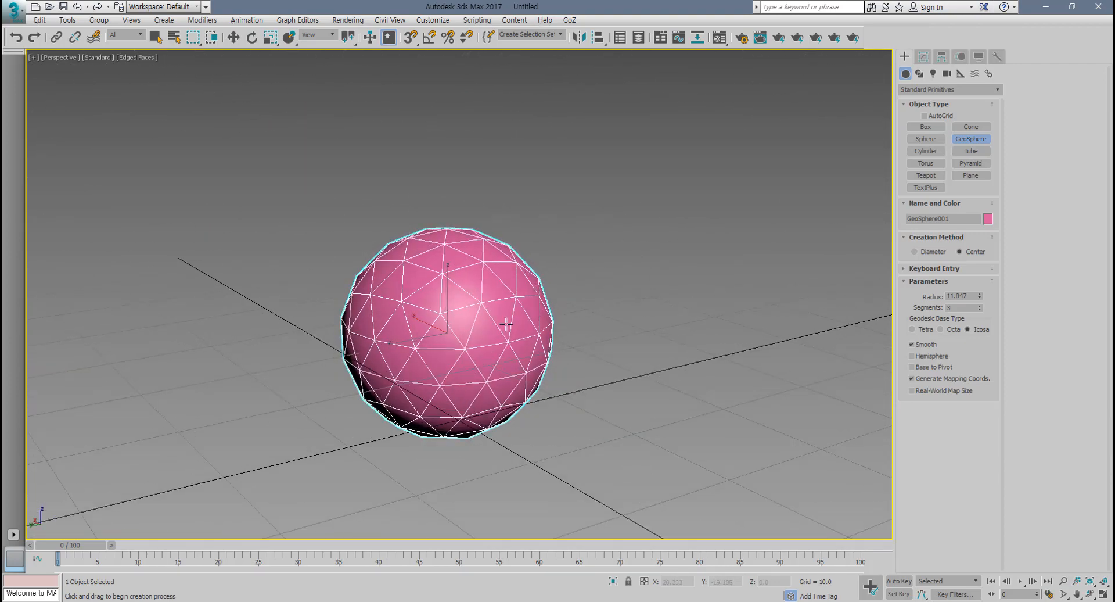
alt+middle_drag(506, 325, 500, 338)
key(Delete)
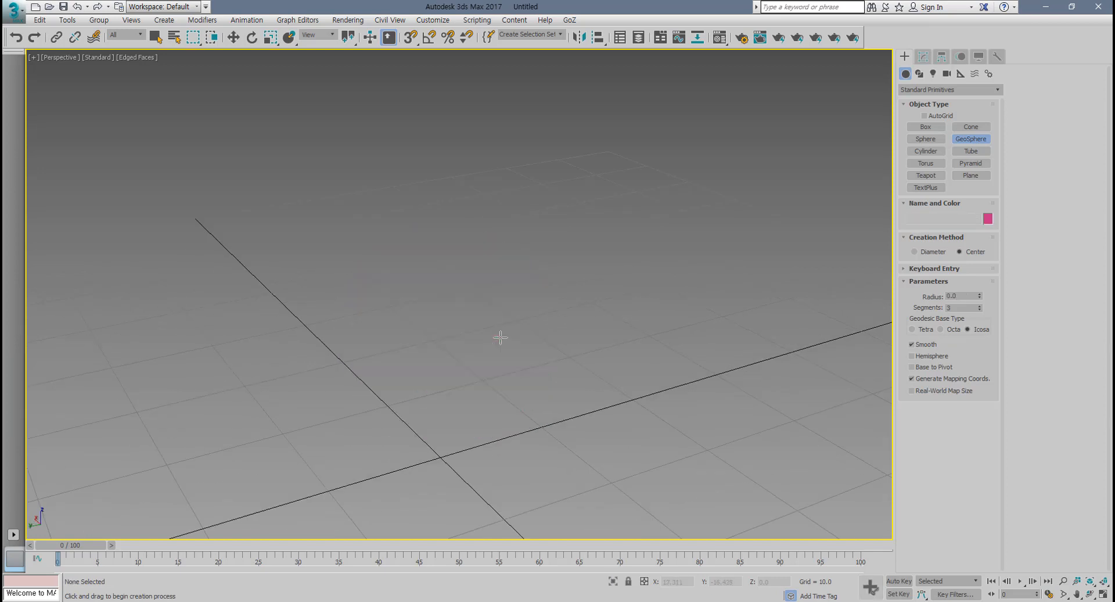
click(926, 151)
drag(450, 456, 509, 459)
click(476, 319)
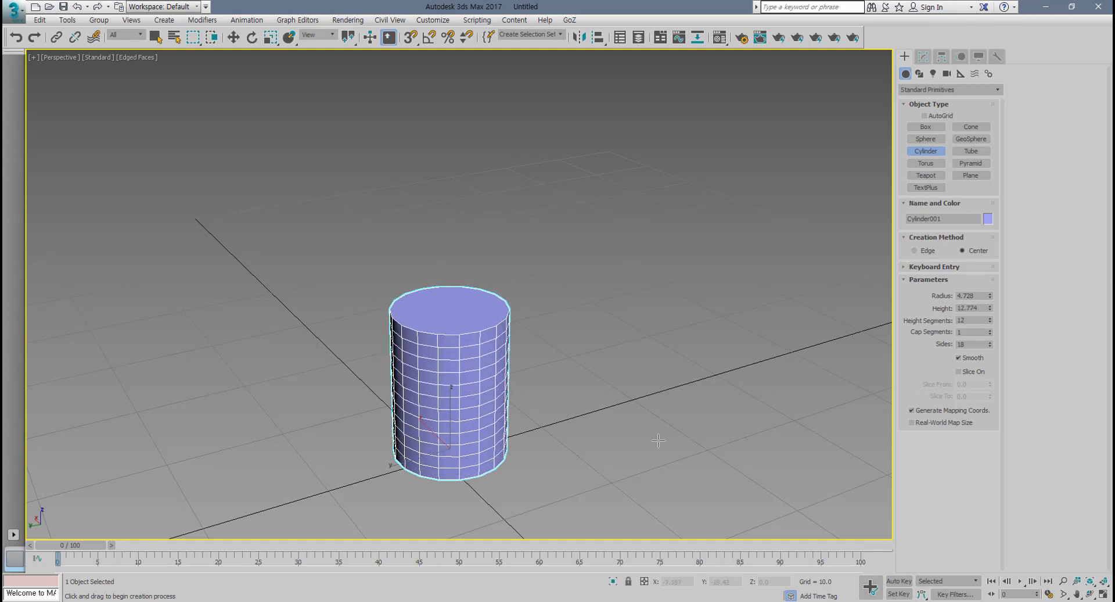
middle_drag(658, 438, 678, 443)
Delete the cylinder and create a tube near the grid centre with radii of about 10.8 and 6.2 and height about 2.8.
key(Delete)
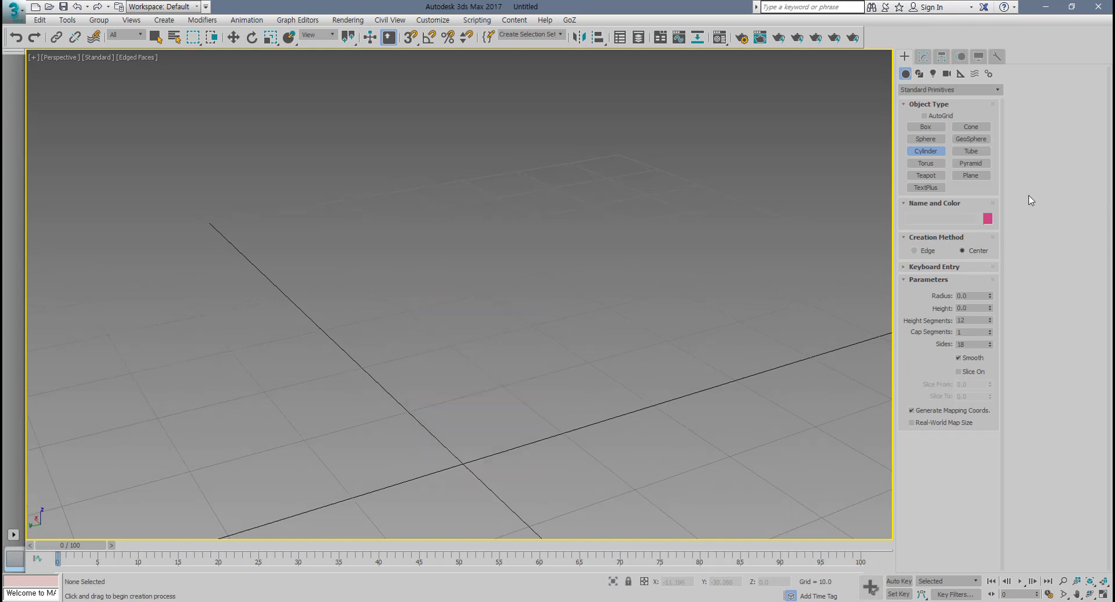
click(972, 153)
drag(453, 454, 522, 520)
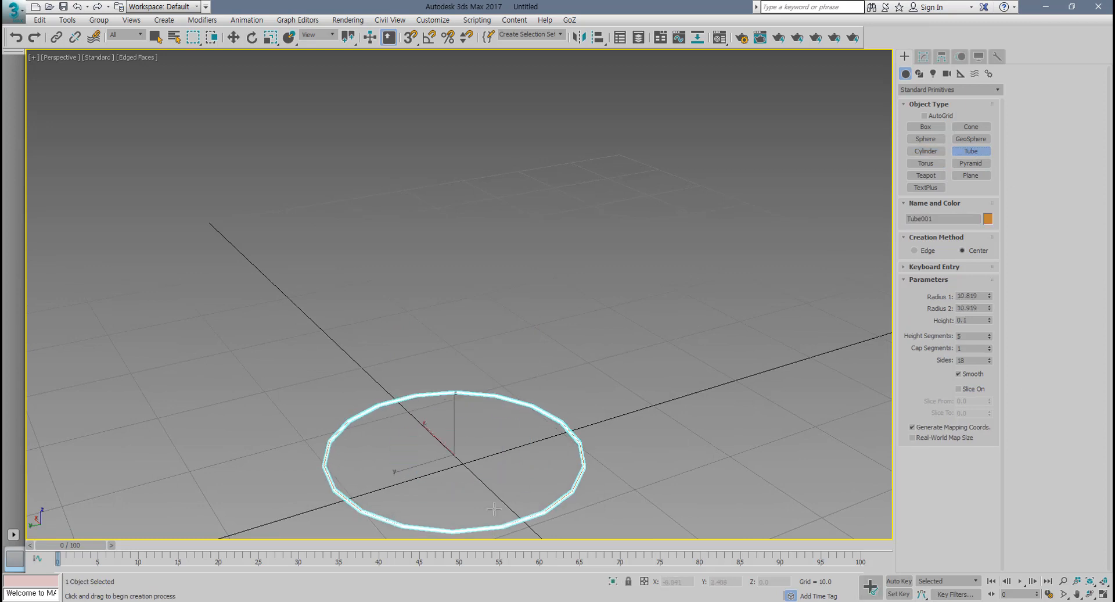
click(493, 490)
click(494, 453)
middle_drag(542, 436, 561, 424)
Create a second tube beside the first in the Top view, with radii of about 32.3 and 22.1 and height about 26.3.
key(alt+w)
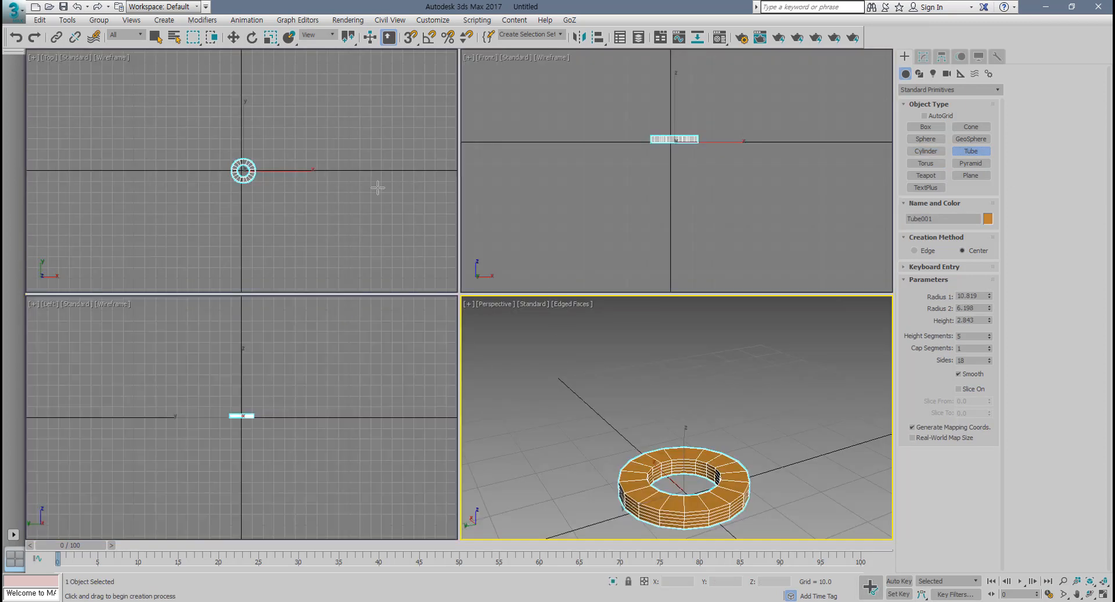
drag(284, 182, 297, 214)
click(303, 166)
click(310, 139)
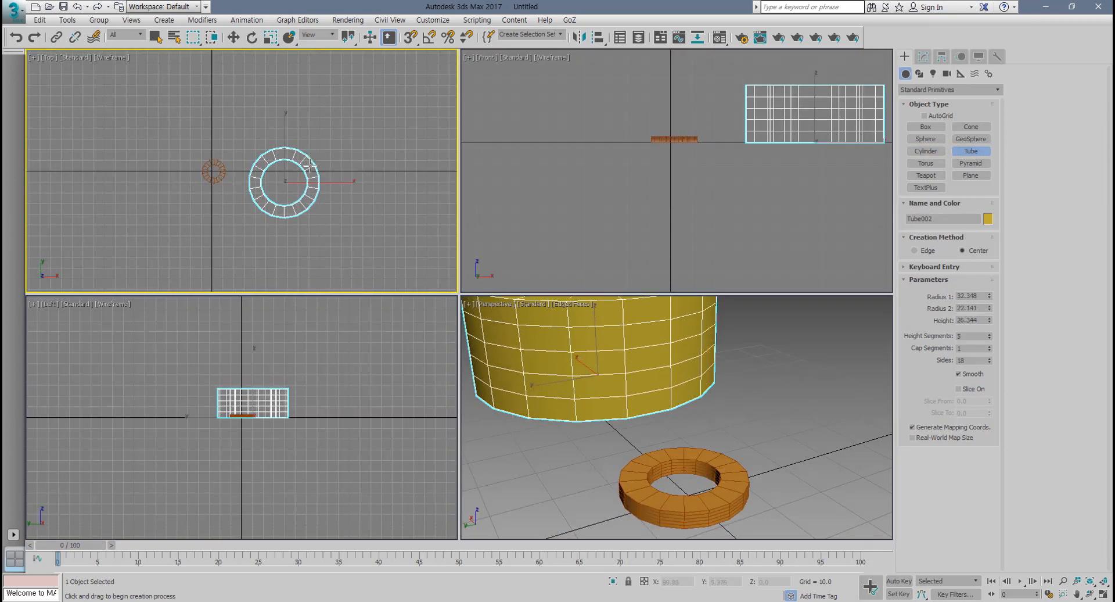
middle_drag(578, 320, 547, 349)
scroll(568, 324, down, 5)
key(alt+w)
middle_drag(458, 259, 657, 376)
Create a thin torus beside the large tube with radii of about 58.6 and 2.0.
click(925, 164)
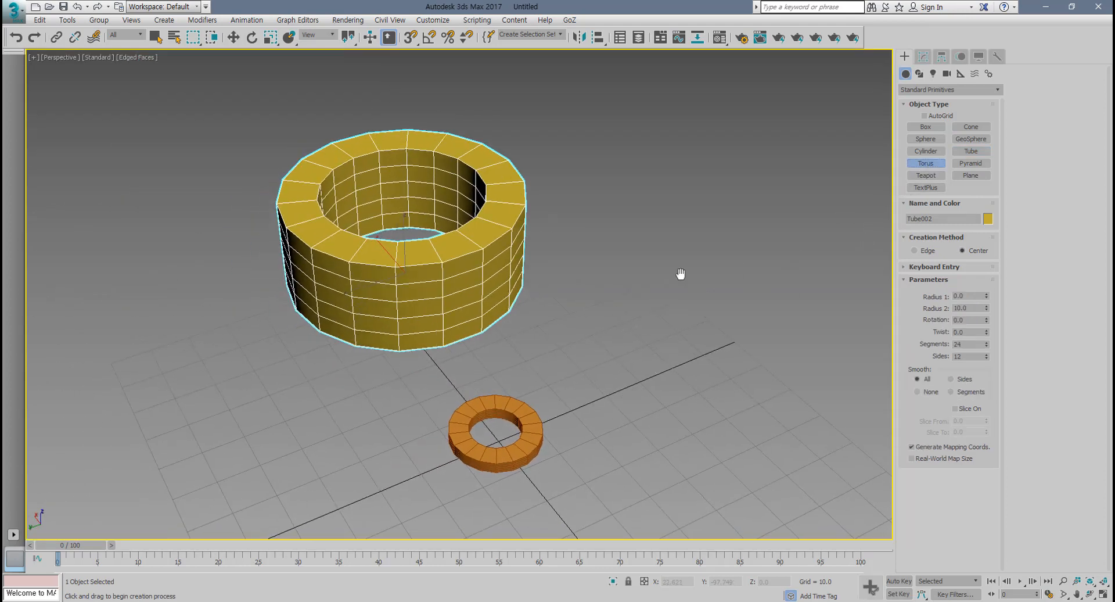
middle_drag(680, 273, 593, 328)
drag(584, 302, 614, 467)
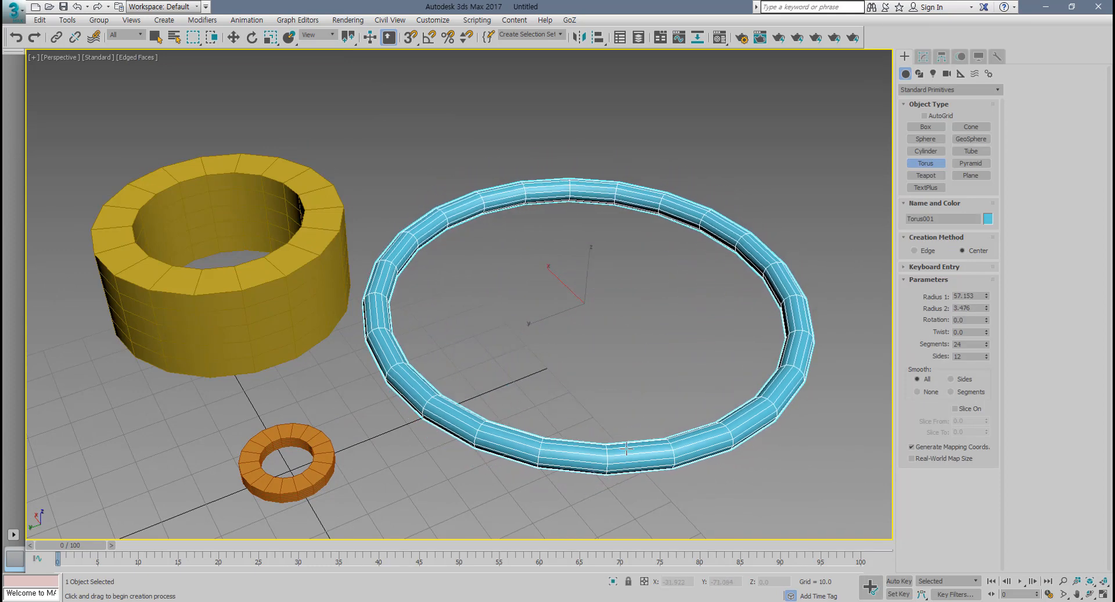
scroll(558, 394, down, 5)
middle_drag(558, 394, 645, 309)
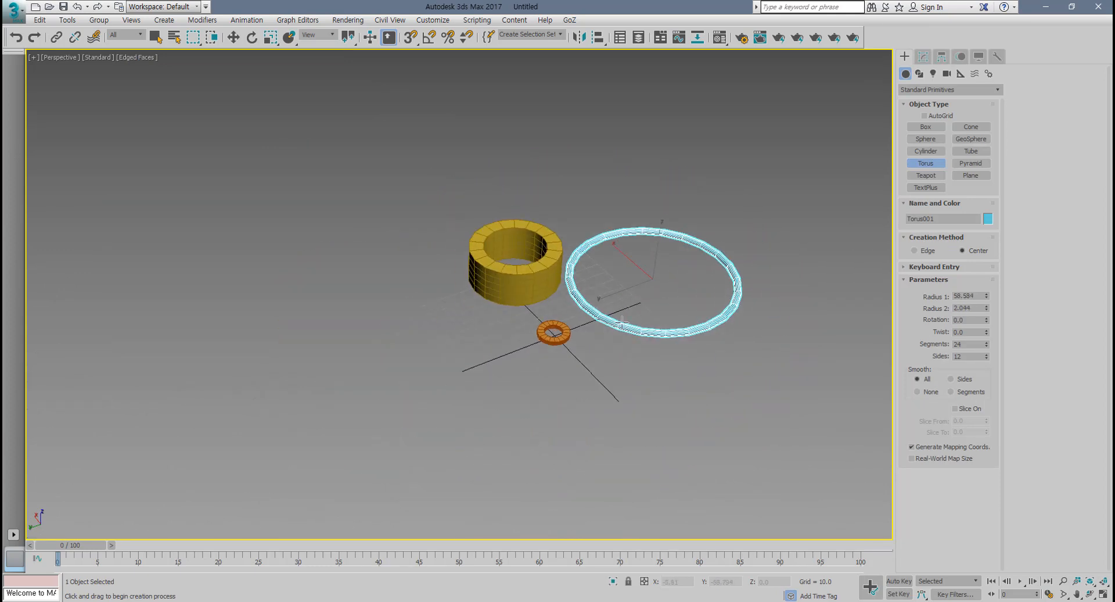
Create a second, thicker torus in front of the other objects with radii of about 44.7 and 17.6.
drag(306, 387, 320, 466)
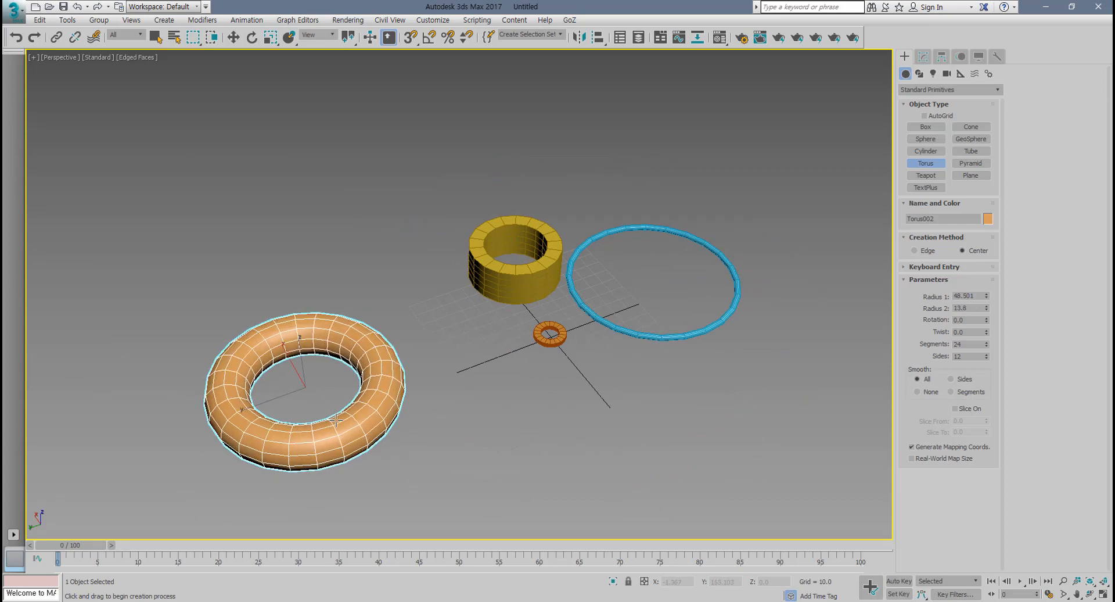
click(329, 412)
alt+middle_drag(366, 411, 423, 398)
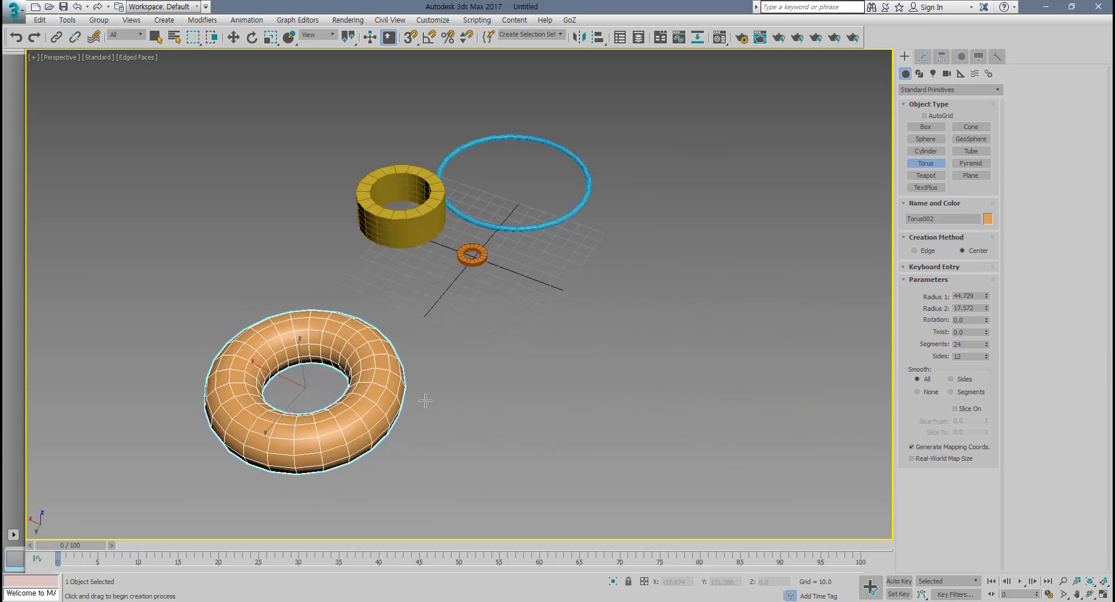
middle_drag(644, 381, 372, 425)
middle_drag(517, 360, 706, 317)
middle_drag(526, 365, 537, 361)
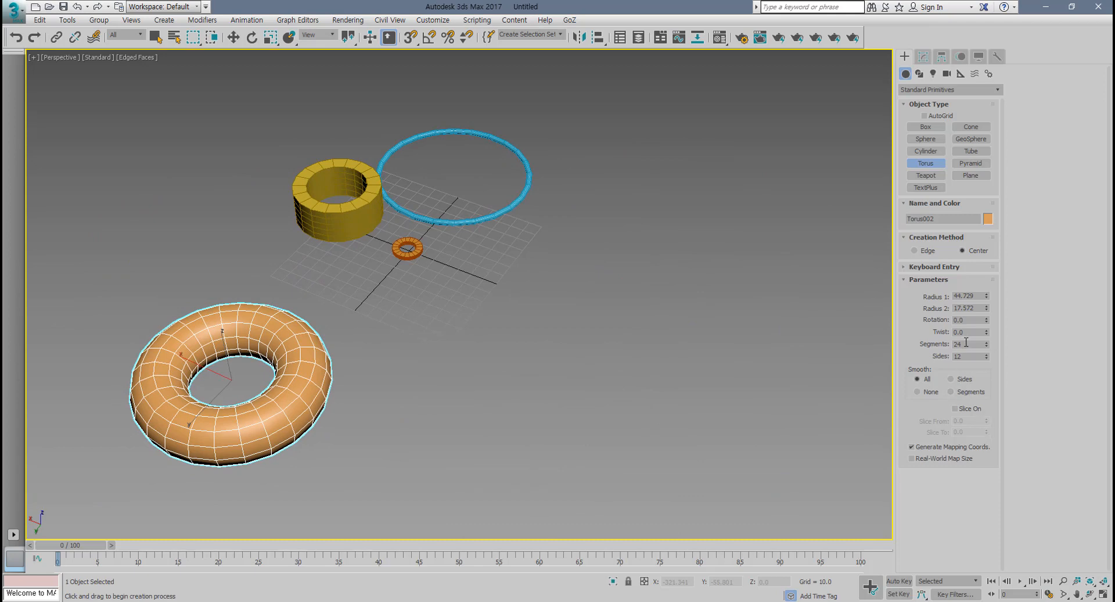
middle_drag(656, 369, 756, 332)
scroll(643, 360, up, 5)
middle_drag(624, 361, 758, 350)
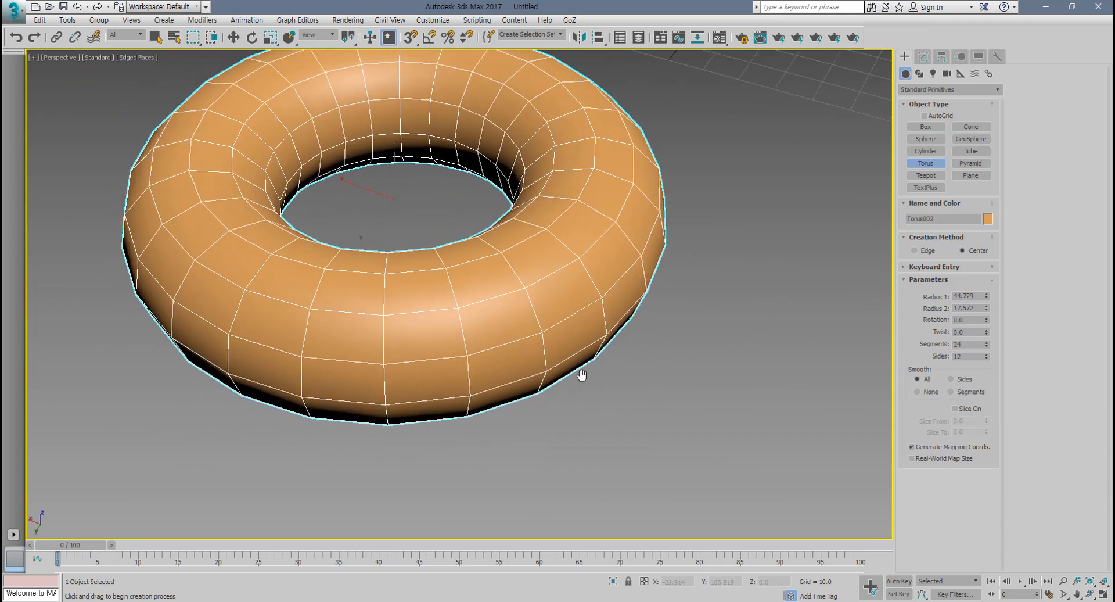
middle_drag(582, 374, 633, 428)
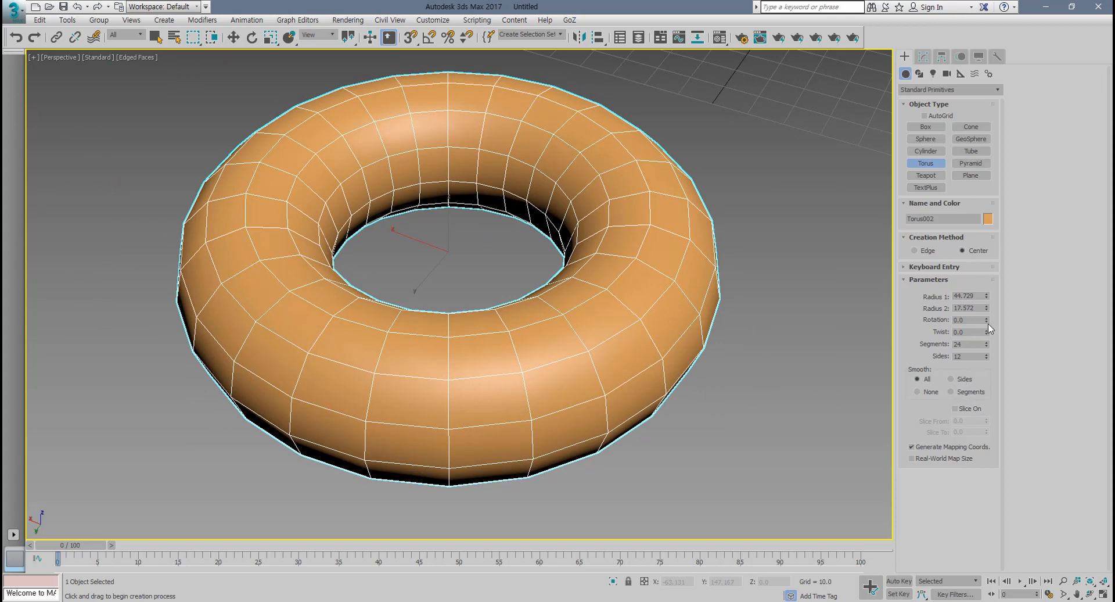
Set the thick torus's smoothing to Segments and increase its Twist until the pinched seam in the ring closes.
drag(986, 333, 992, 176)
click(951, 379)
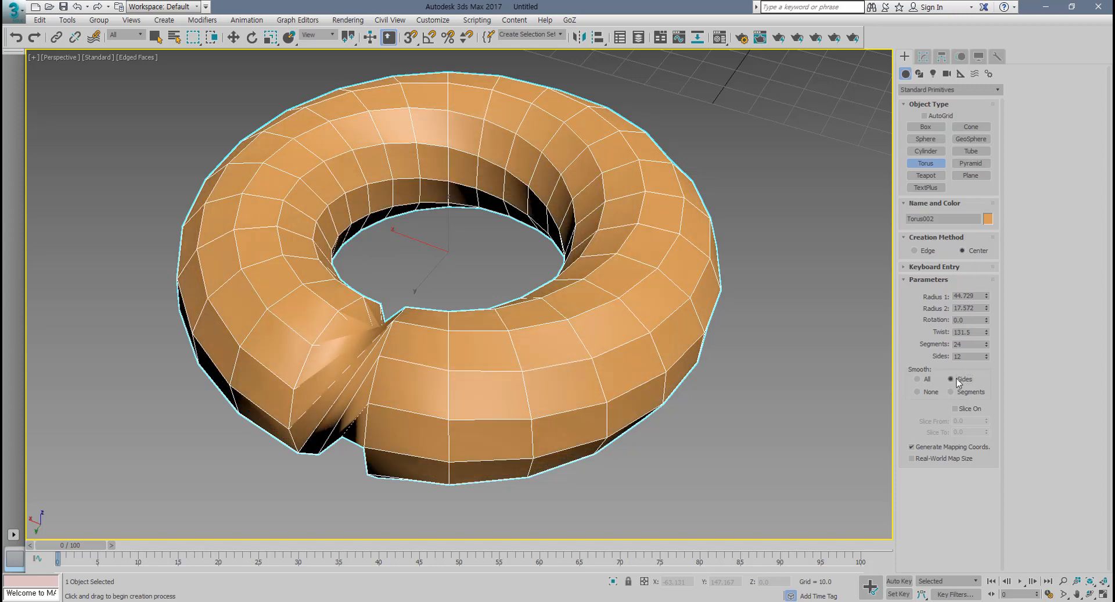
click(951, 392)
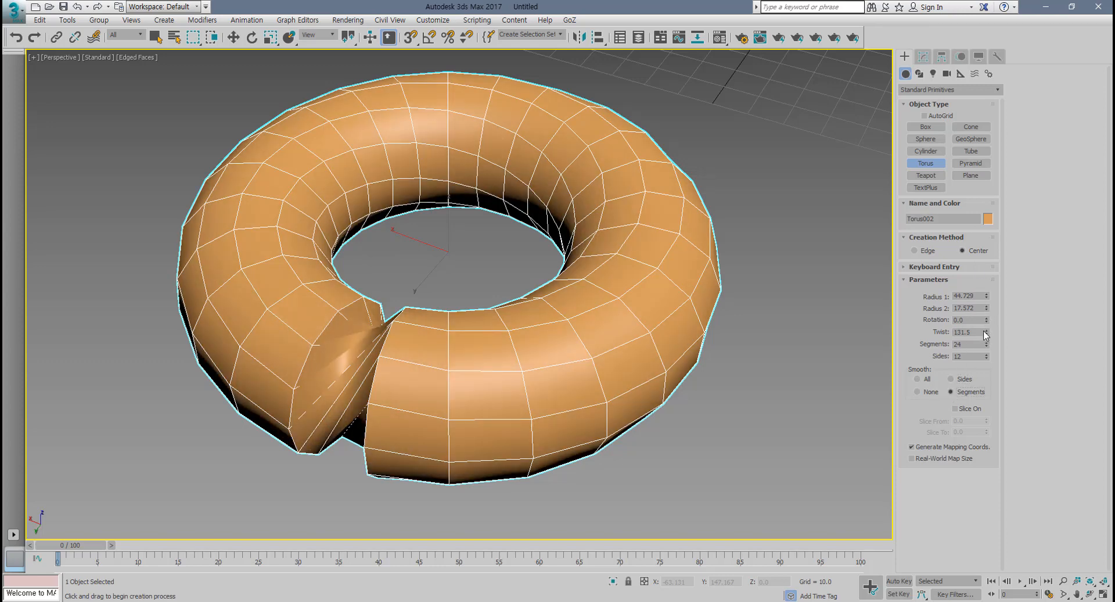
drag(986, 333, 990, 74)
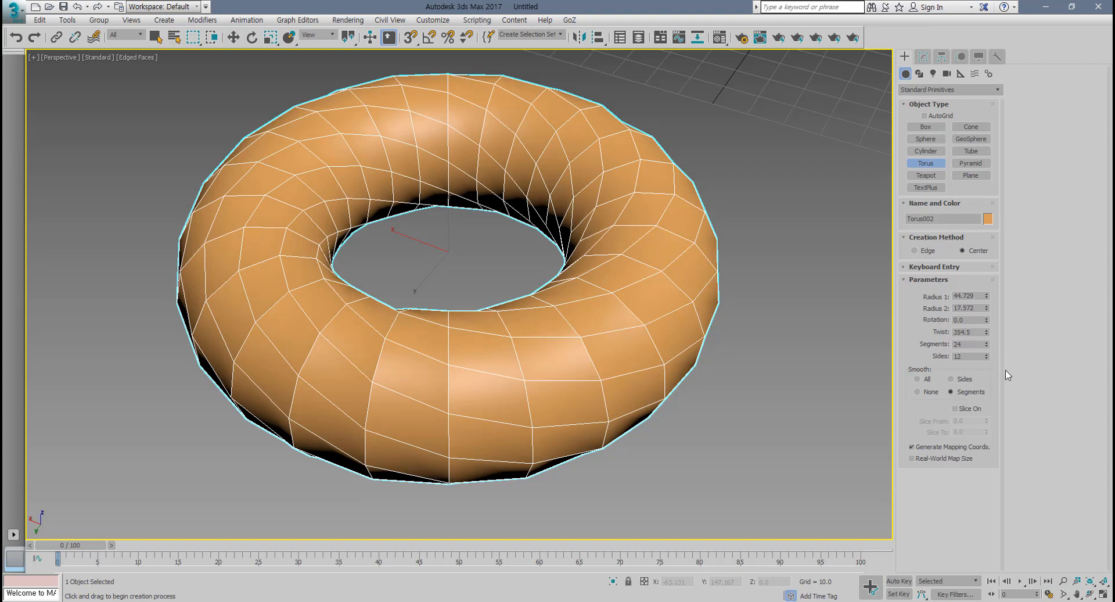
Reduce the twisted torus to 15 segments, compare the smoothing options, and set smoothing to Sides.
mouse_move(989, 349)
mouse_down()
mouse_move(990, 363)
mouse_move(991, 348)
mouse_up()
alt+middle_drag(752, 364, 709, 365)
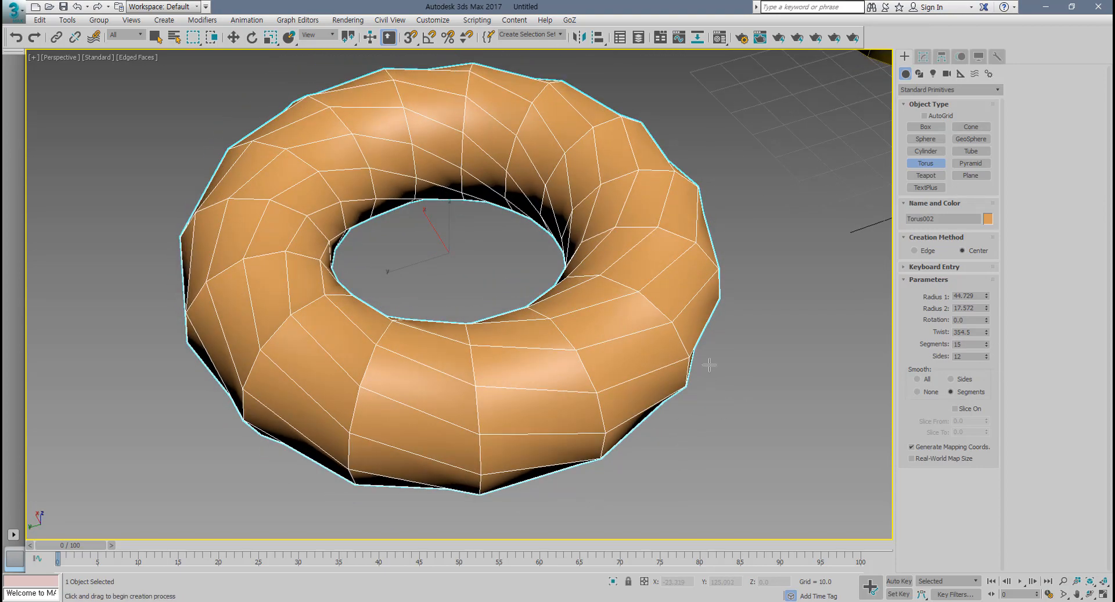
click(929, 392)
click(928, 380)
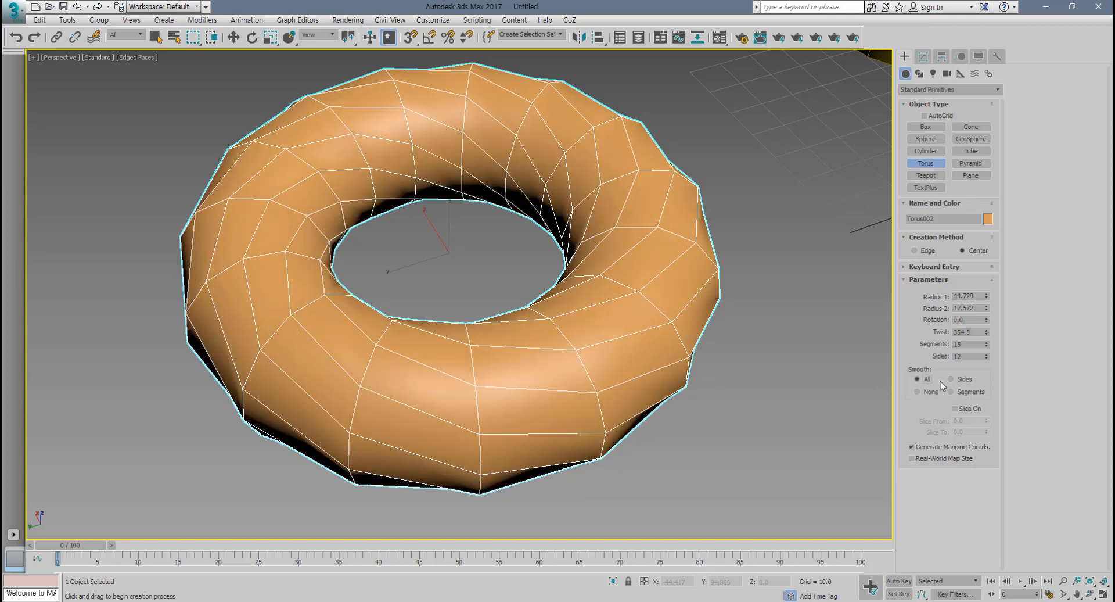
click(951, 378)
Hide the edged faces and view the twisted torus with plain shading.
mouse_move(650, 423)
middle_down()
mouse_move(635, 438)
mouse_move(714, 410)
mouse_move(792, 398)
mouse_move(836, 407)
mouse_move(787, 444)
mouse_move(759, 423)
middle_up()
key(F4)
scroll(755, 424, down, 4)
middle_drag(713, 451, 639, 477)
middle_drag(639, 473, 585, 456)
Select and delete all tubes and toruses, and reset the view to the empty grid.
right_click(585, 456)
key(ctrl+a)
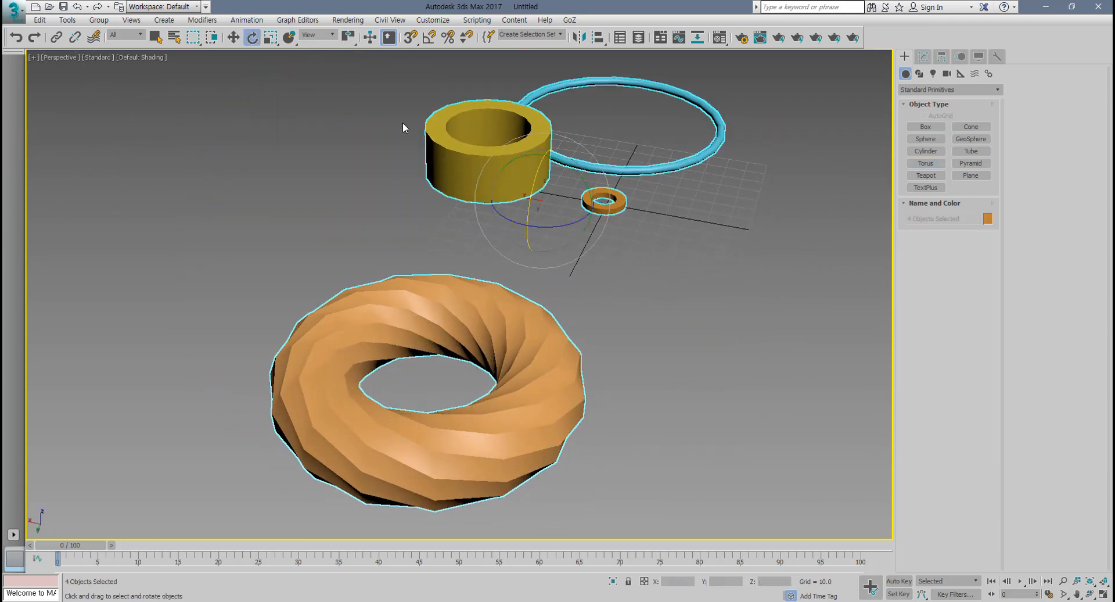
key(Delete)
middle_drag(479, 224, 477, 245)
key(z)
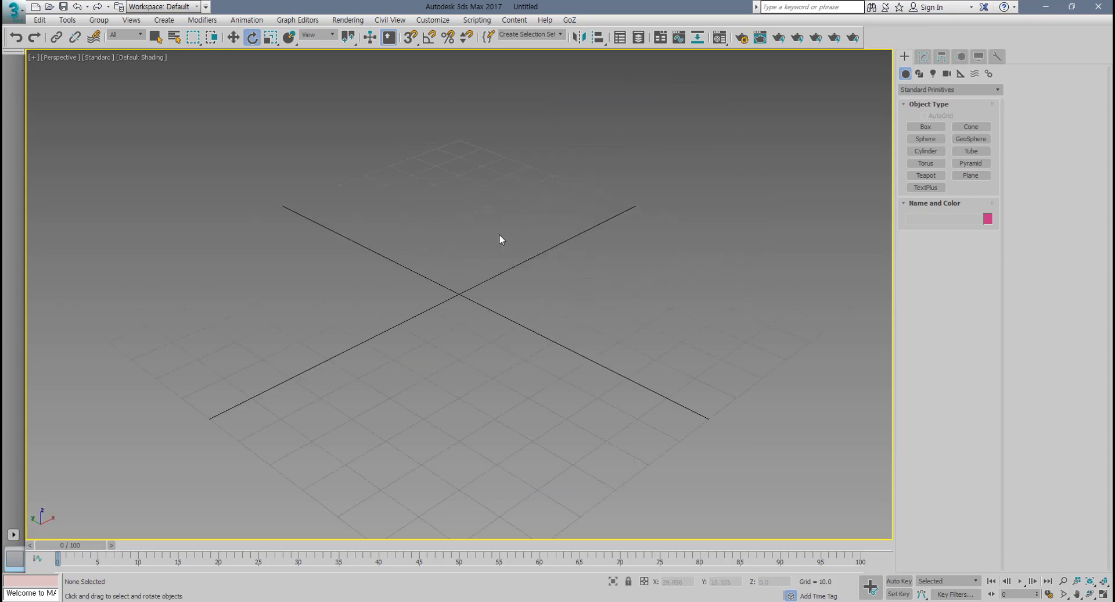
Create a pyramid about 87 wide, 75 deep and 74 high from the top view, and show edged faces in the perspective view.
click(969, 163)
key(alt+w)
right_click(194, 167)
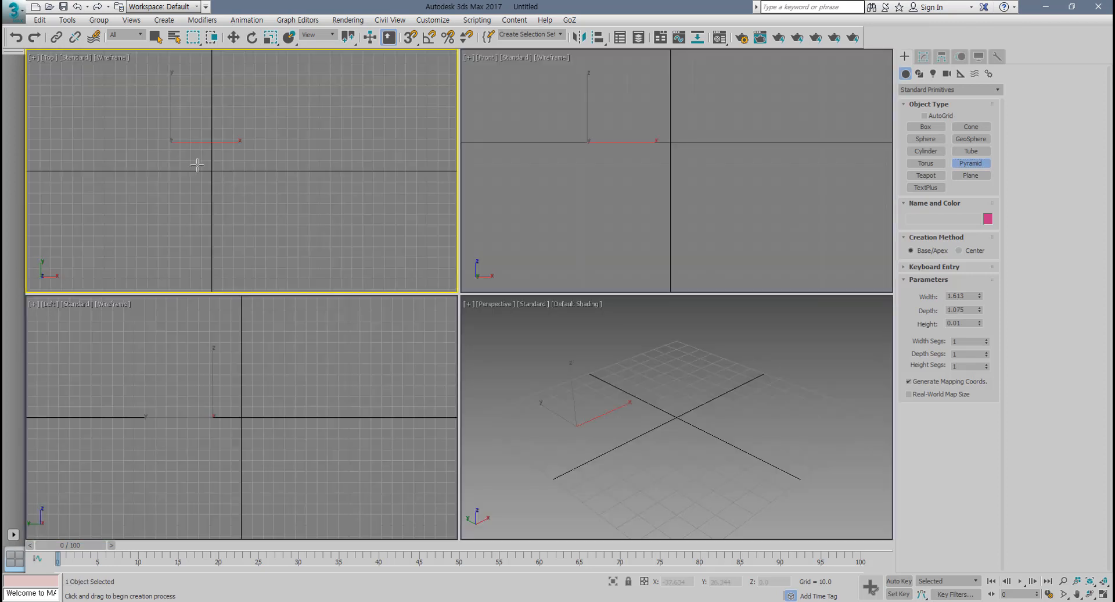
drag(169, 141, 263, 222)
click(264, 142)
mouse_move(757, 455)
middle_down()
mouse_move(704, 496)
mouse_move(742, 455)
middle_up()
scroll(715, 485, down, 3)
key(F4)
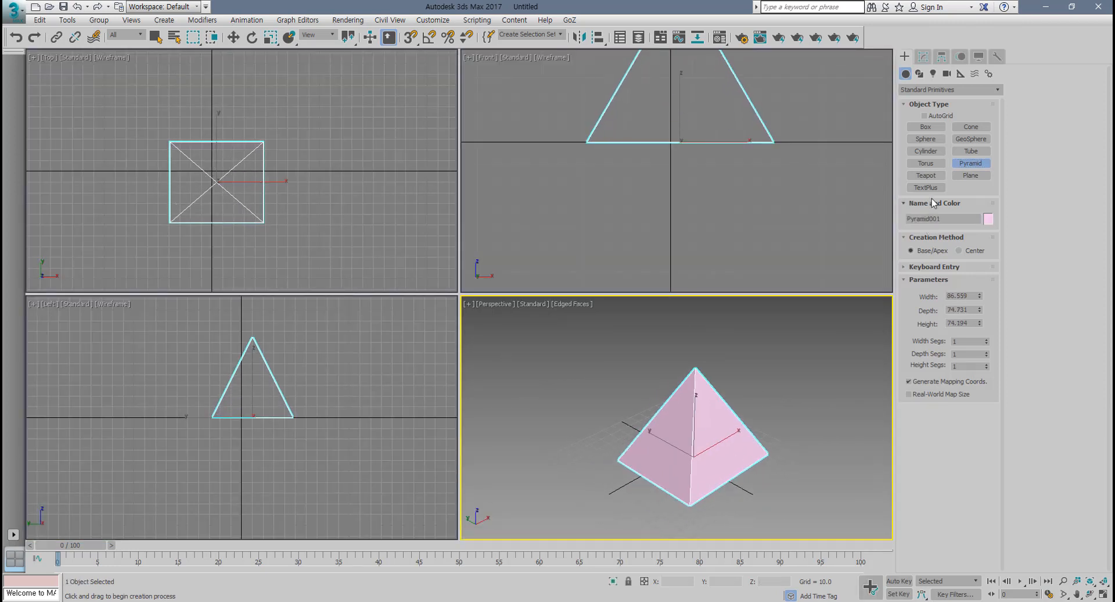
Create a teapot with a radius of about 36 beside the pyramid and view it enlarged in perspective.
click(925, 175)
drag(343, 187, 382, 186)
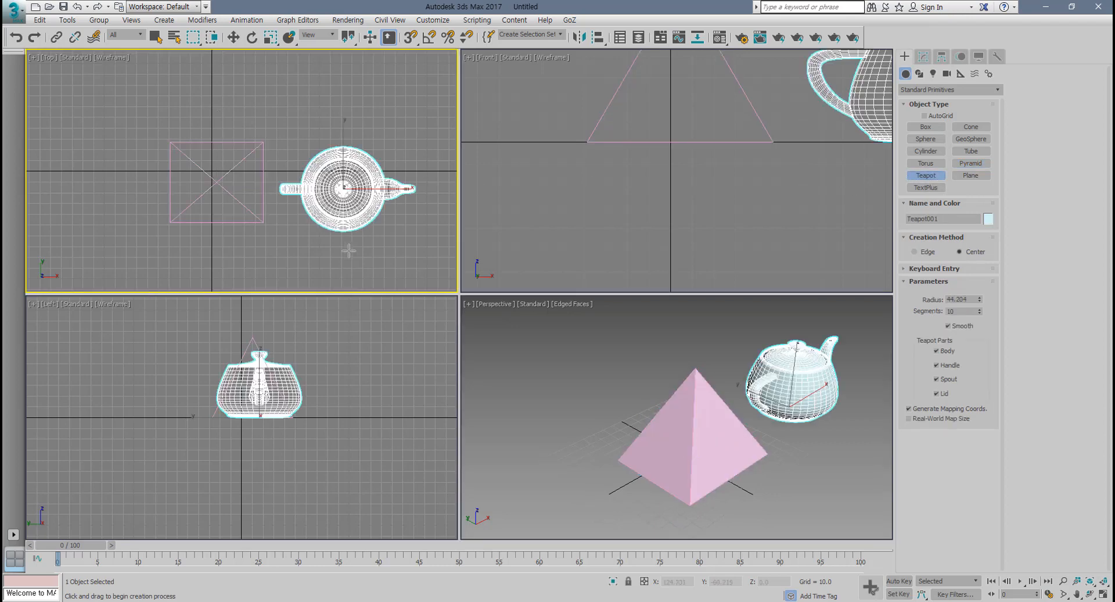
middle_drag(719, 463, 592, 396)
key(alt+w)
scroll(605, 368, up, 8)
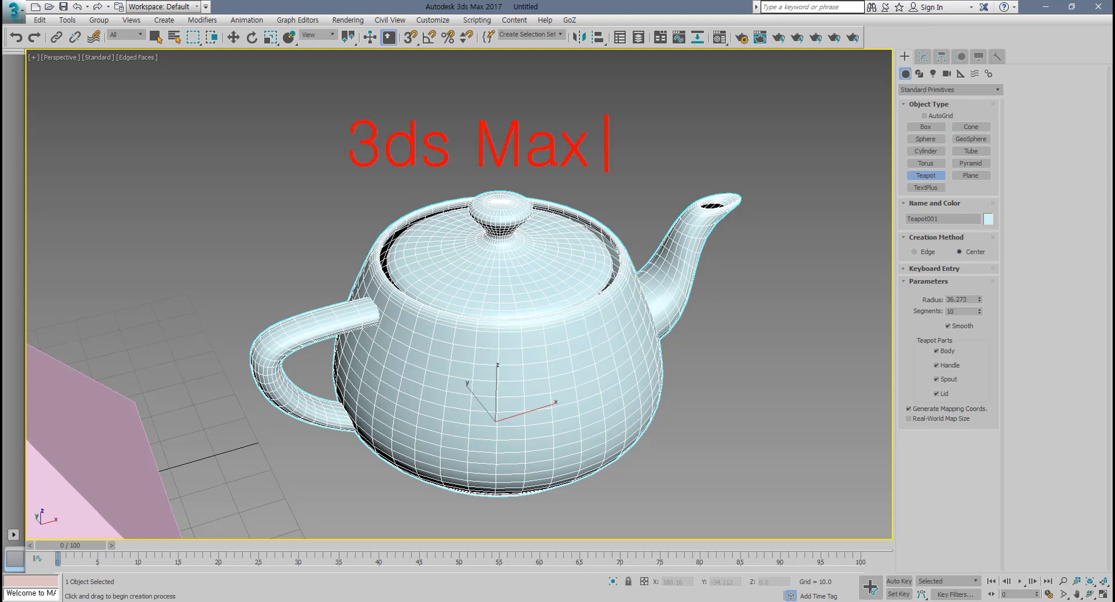
key(Return)
text(3ds)
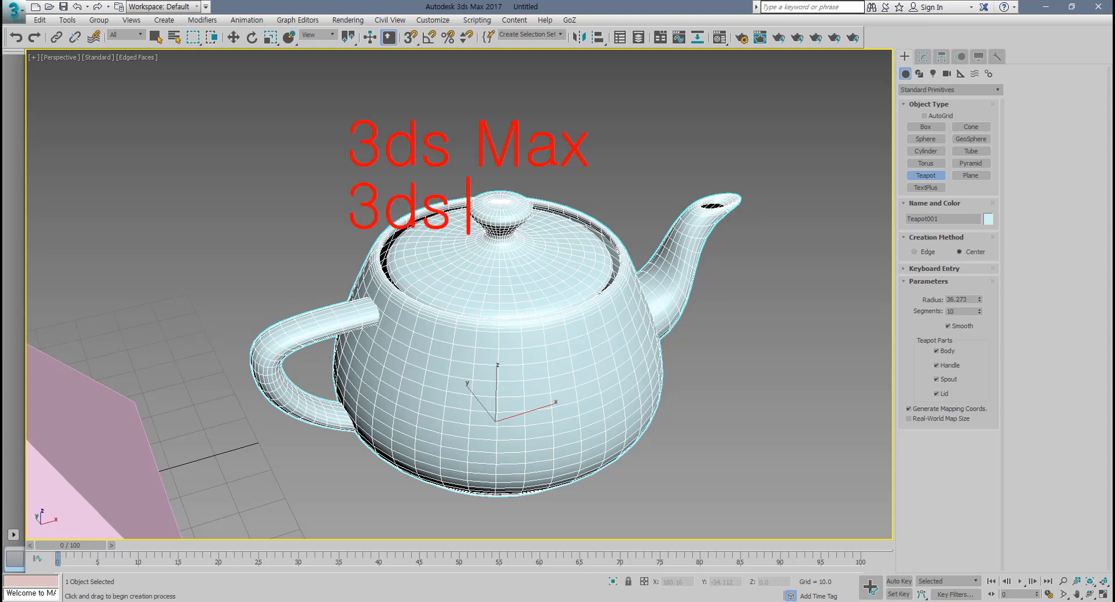
key(BackSpace)
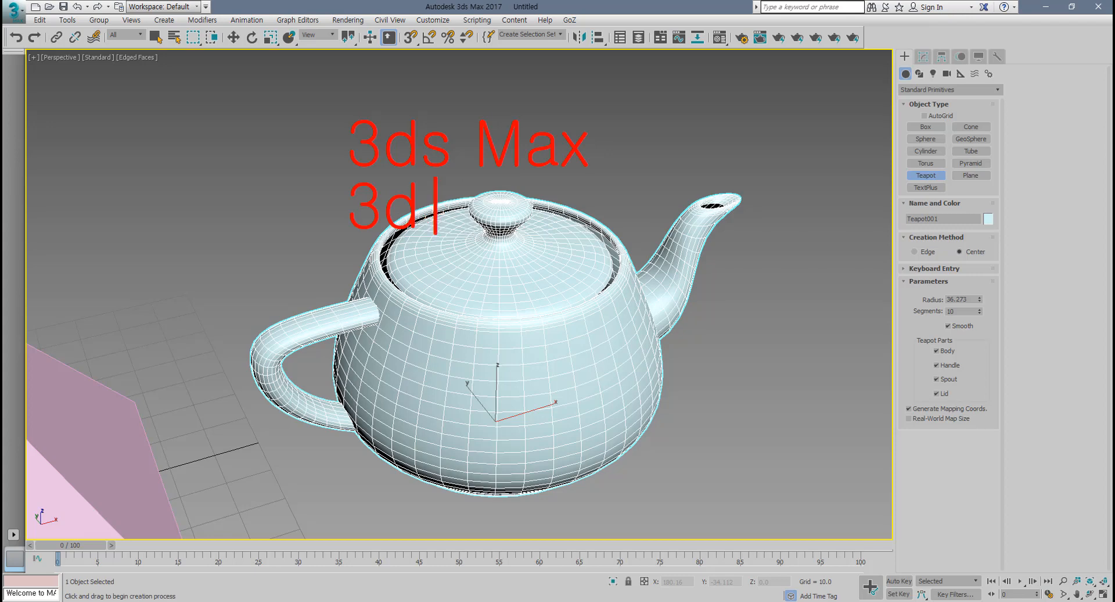
text(Studio)
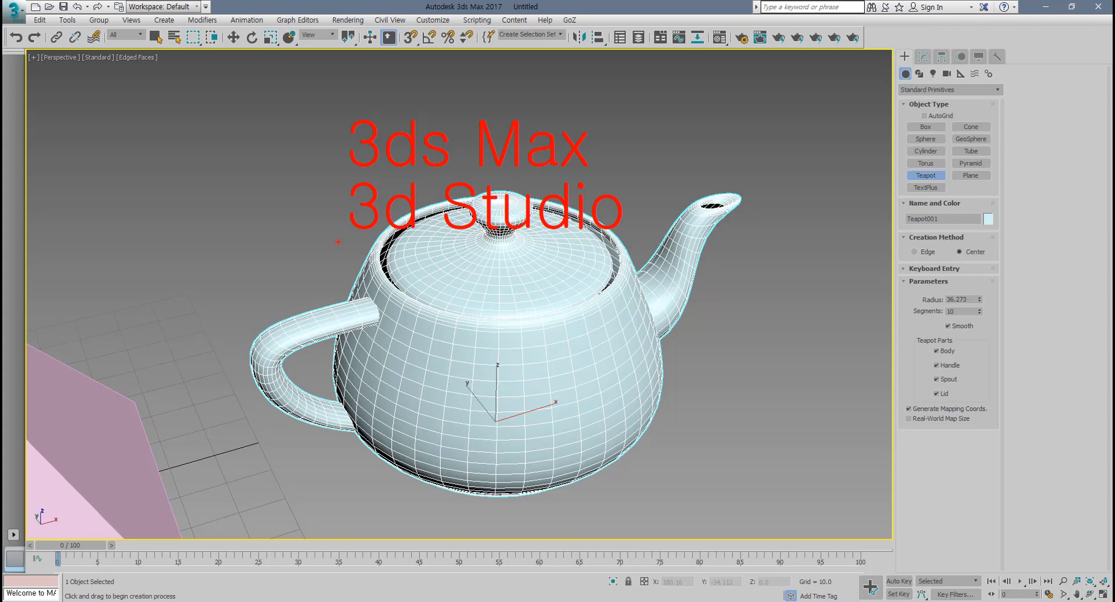
drag(338, 241, 433, 246)
mouse_move(682, 226)
mouse_down()
mouse_move(677, 170)
mouse_move(758, 116)
mouse_move(771, 225)
mouse_up()
mouse_move(823, 187)
mouse_down()
mouse_move(804, 228)
mouse_move(857, 230)
mouse_up()
mouse_move(907, 173)
mouse_down()
mouse_move(883, 207)
mouse_move(929, 231)
mouse_up()
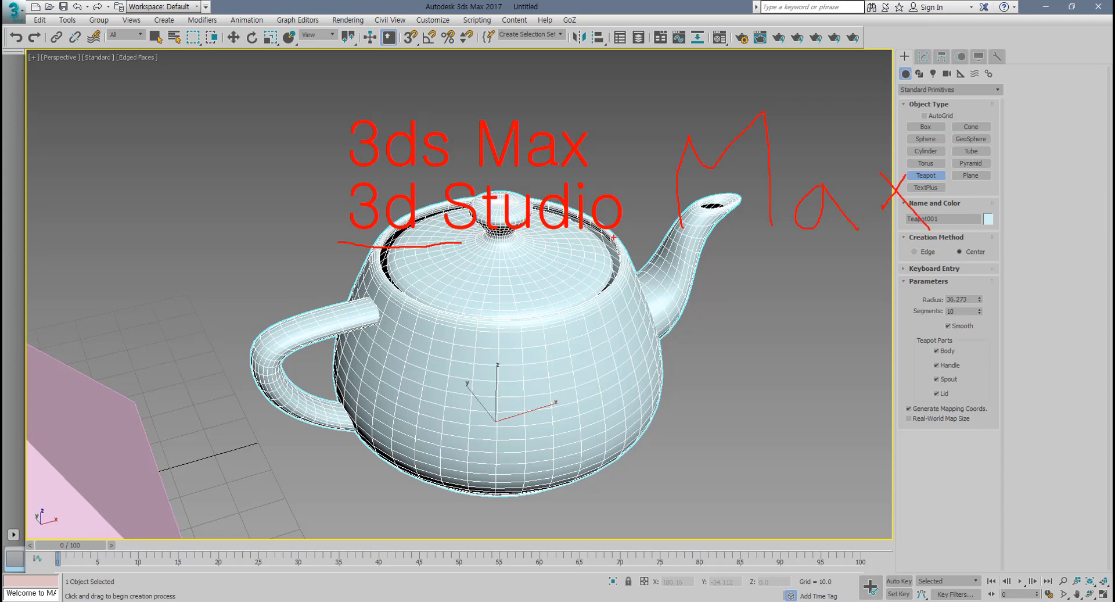
mouse_move(613, 237)
mouse_down()
mouse_move(392, 250)
mouse_move(325, 169)
mouse_move(622, 174)
mouse_move(461, 253)
mouse_up()
drag(683, 226, 976, 244)
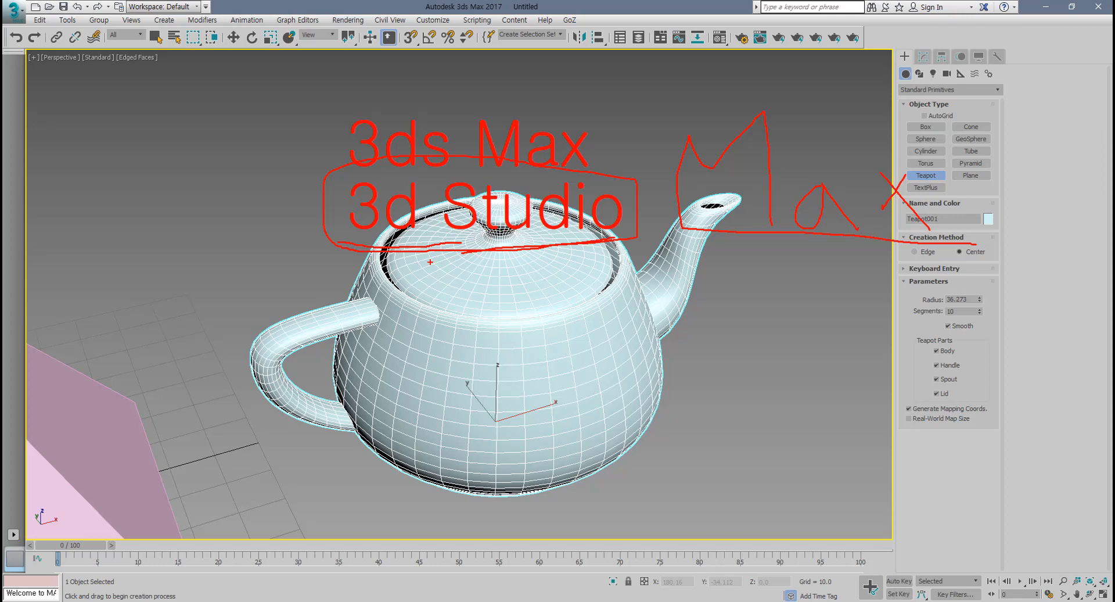
key(Escape)
View the teapot from several angles, and delete both the teapot and the pyramid.
mouse_move(677, 413)
alt+middle_down()
mouse_move(668, 381)
mouse_move(686, 348)
mouse_move(706, 361)
mouse_move(638, 394)
alt+middle_up()
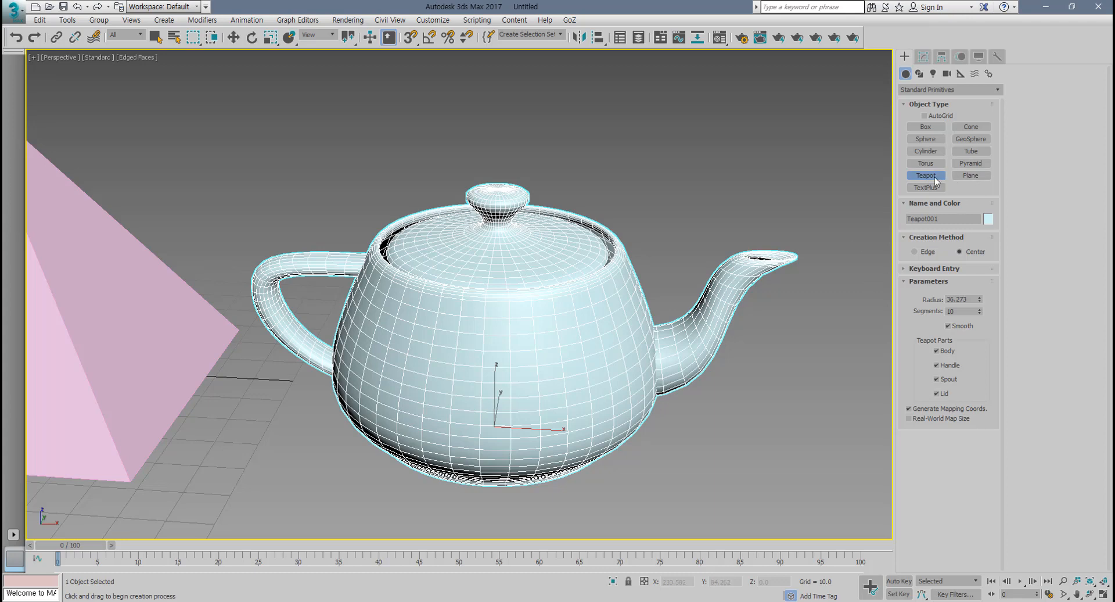
middle_drag(593, 413, 549, 407)
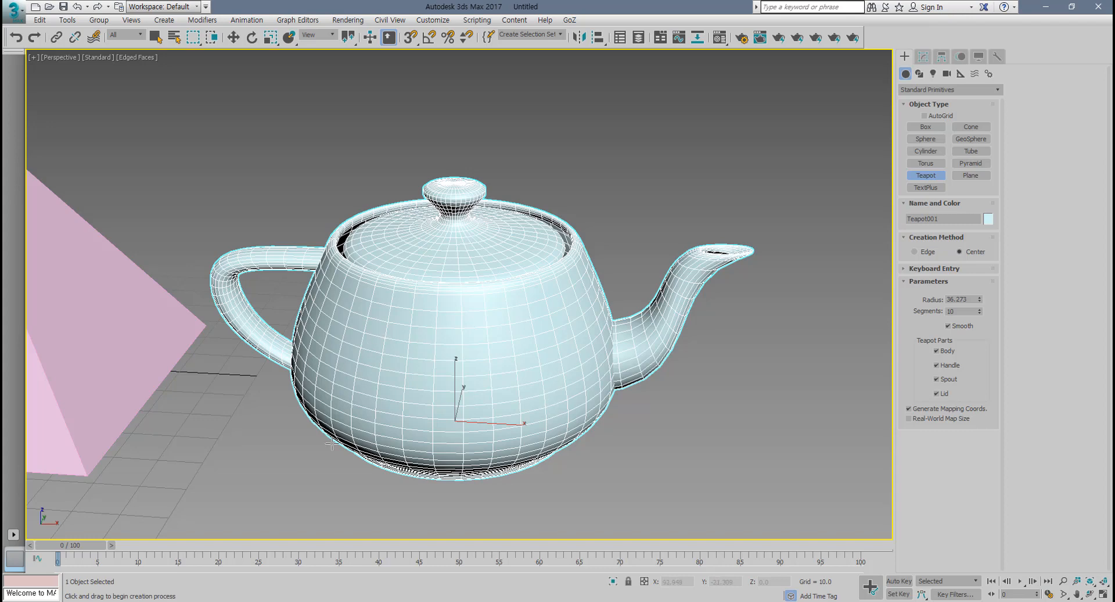
scroll(331, 441, down, 3)
middle_drag(483, 420, 575, 343)
scroll(699, 370, down, 4)
scroll(646, 373, up, 4)
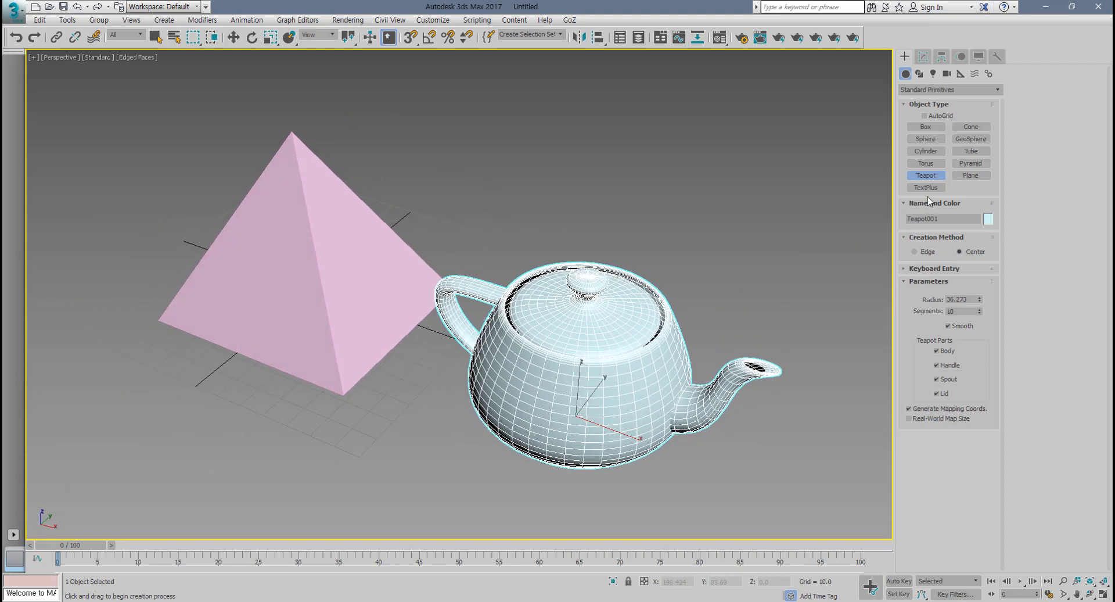
middle_drag(601, 390, 629, 398)
key(Delete)
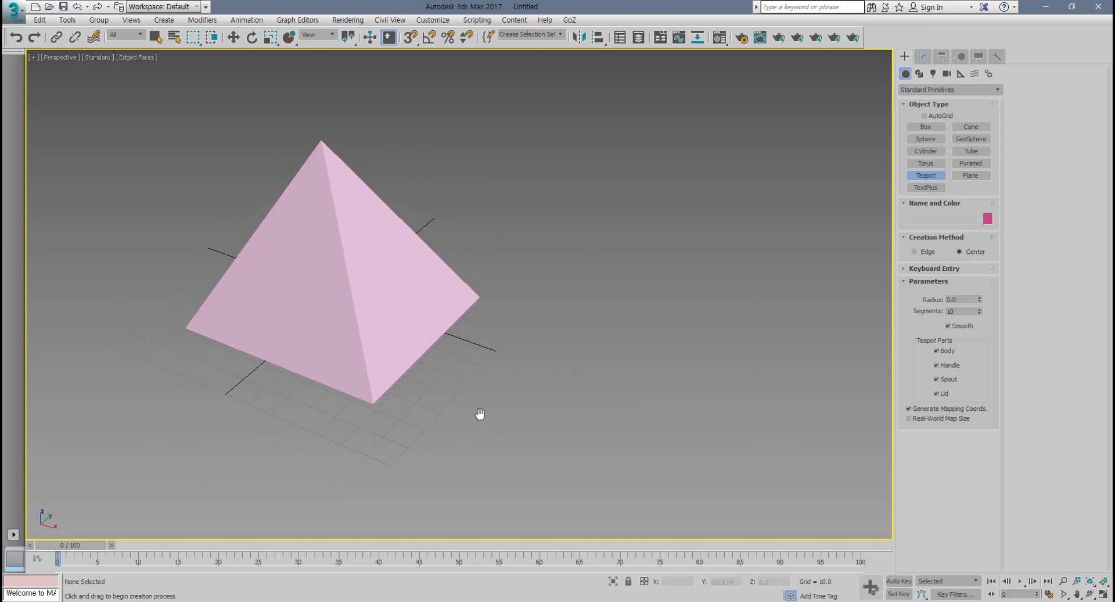
click(398, 364)
key(e)
key(Delete)
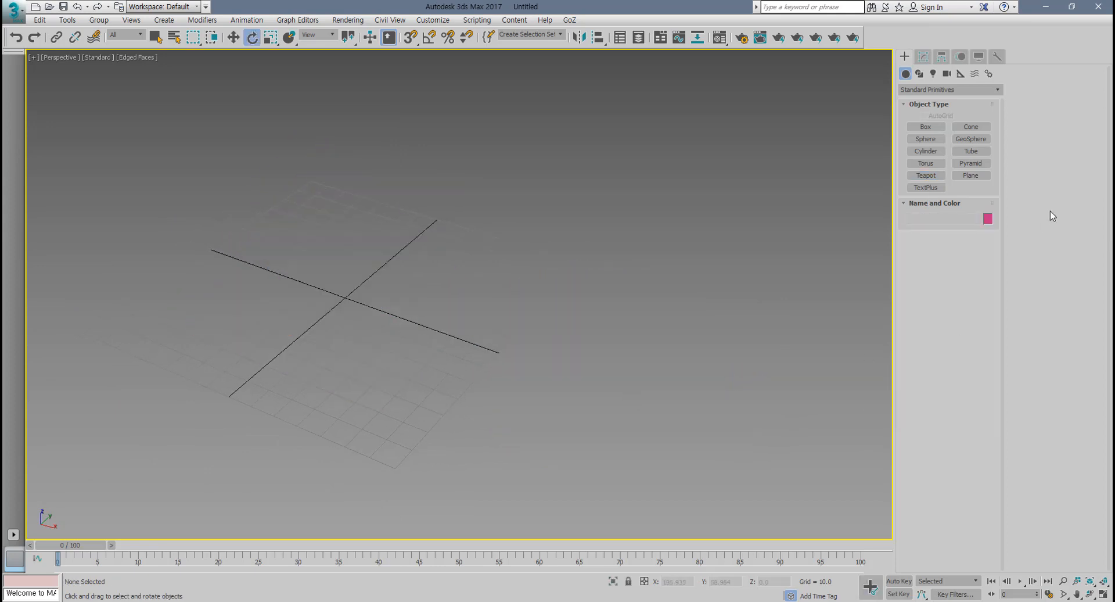
Create a rectangular plane about 376 long and 425 wide from the top view, and view it whole in perspective.
click(982, 175)
key(alt+w)
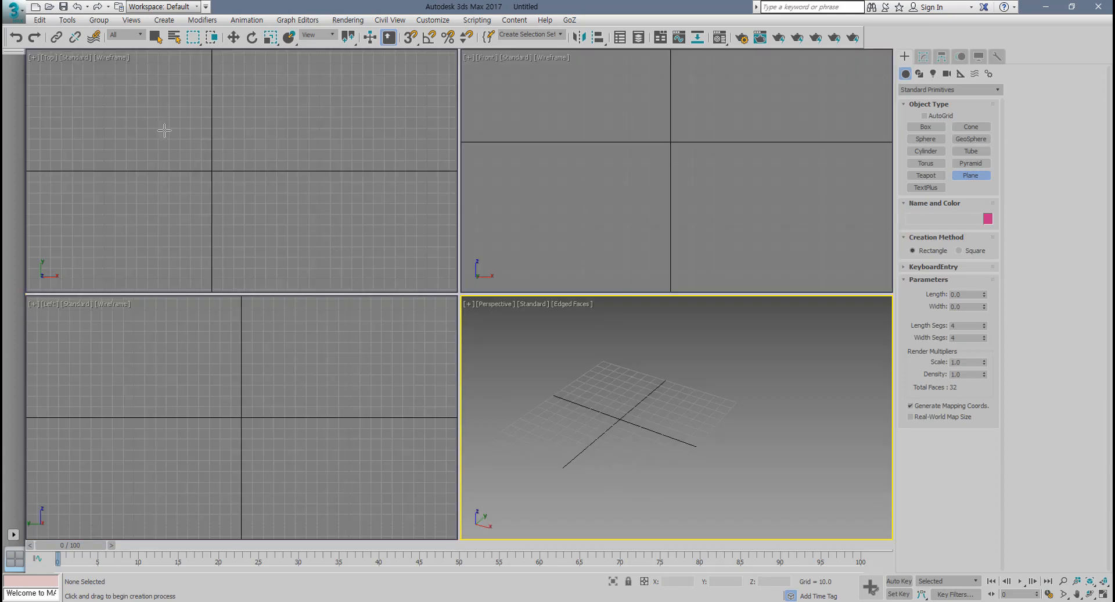
click(165, 169)
drag(90, 89, 319, 278)
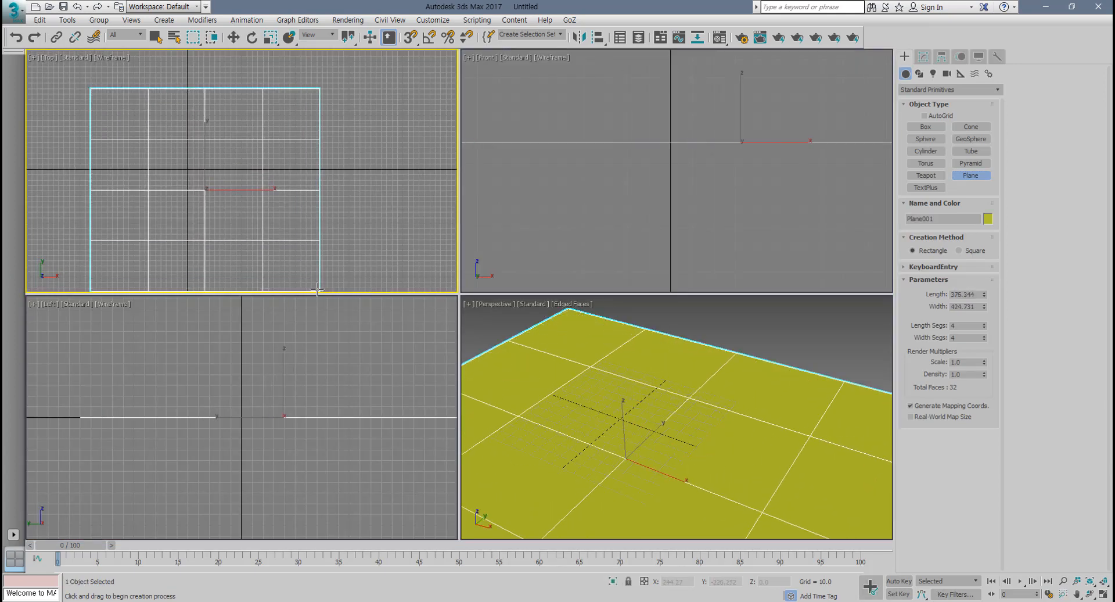
right_click(594, 379)
key(alt+w)
scroll(594, 379, down, 10)
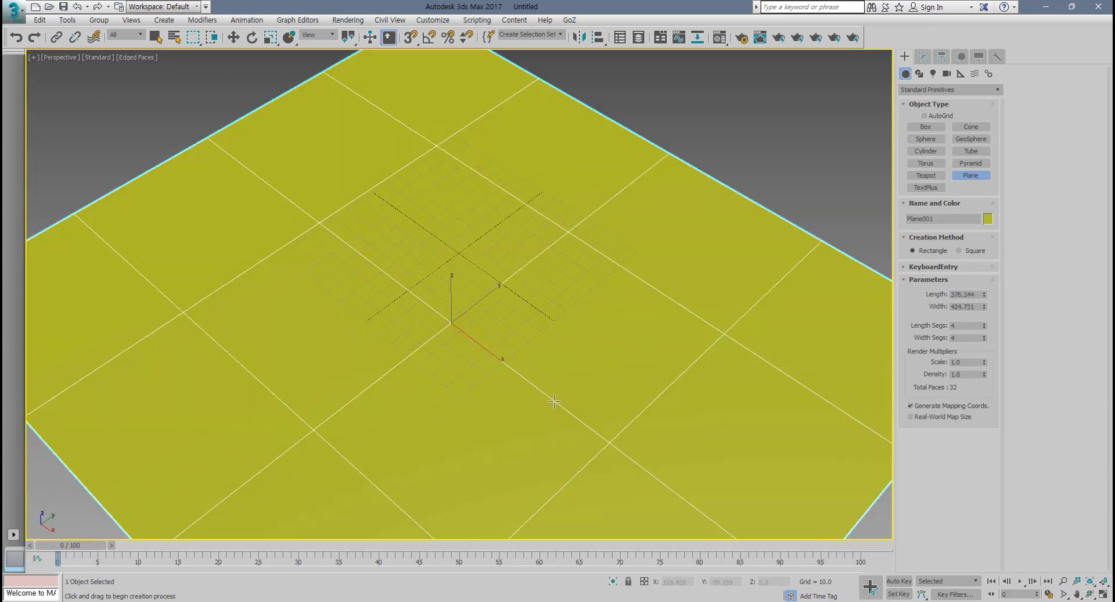
scroll(523, 375, up, 3)
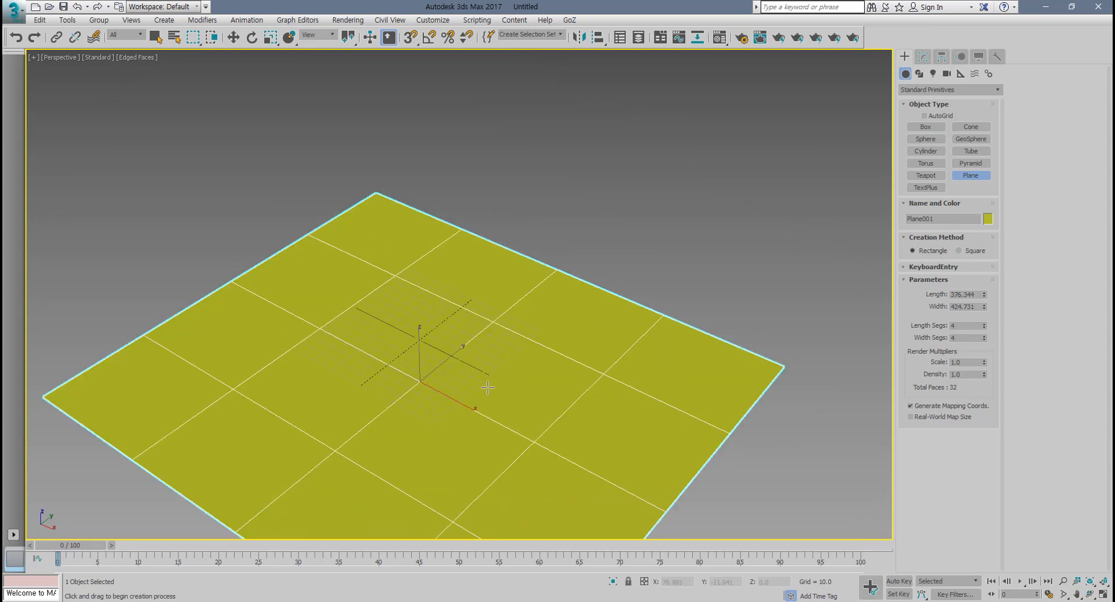
middle_drag(488, 388, 494, 381)
Create a teapot with a radius of about 26 near the plane's centre, and switch the perspective view to High Quality shading.
click(925, 175)
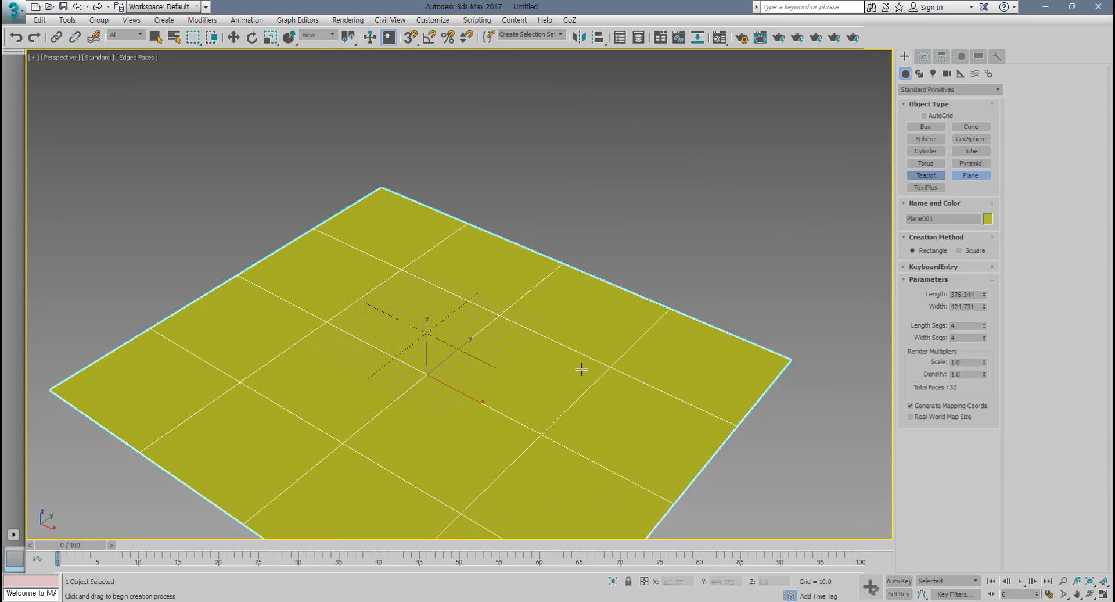
mouse_move(430, 375)
mouse_down()
mouse_move(430, 395)
mouse_move(444, 384)
mouse_up()
scroll(444, 384, up, 4)
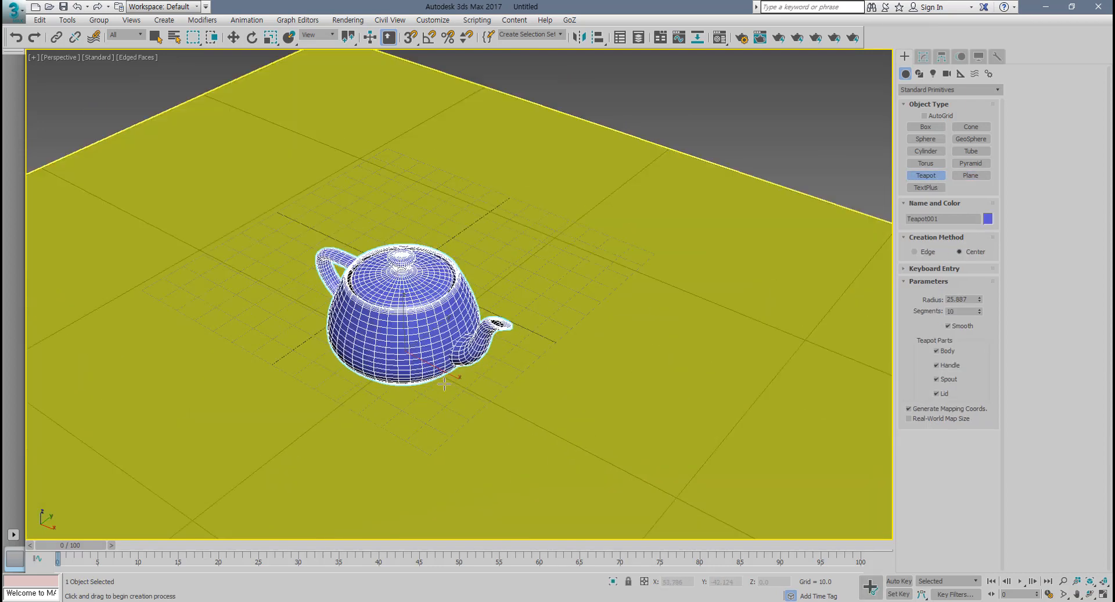
click(96, 58)
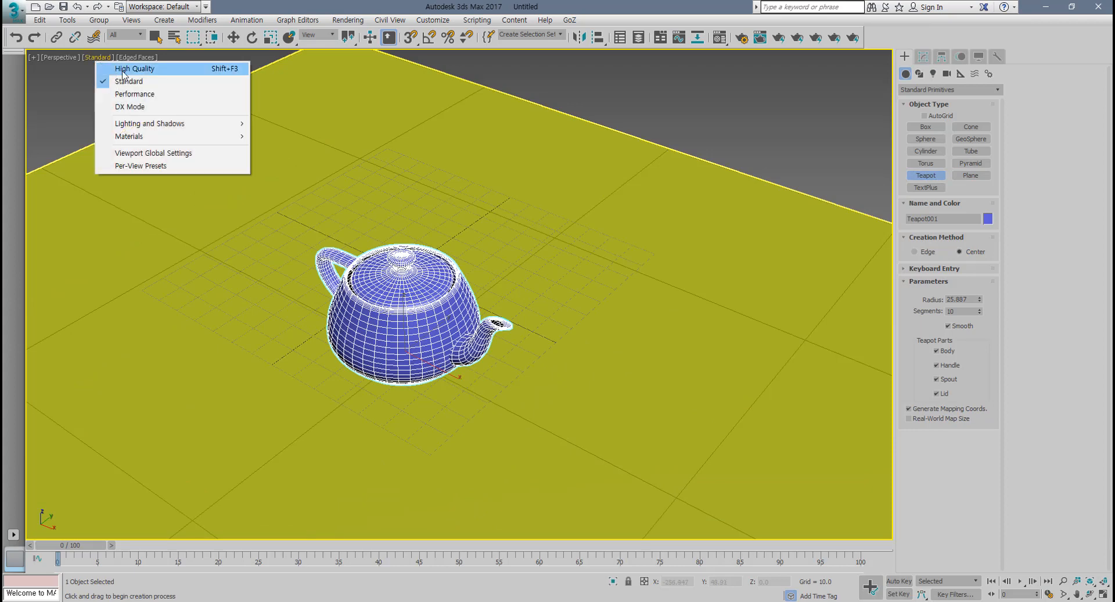
click(122, 69)
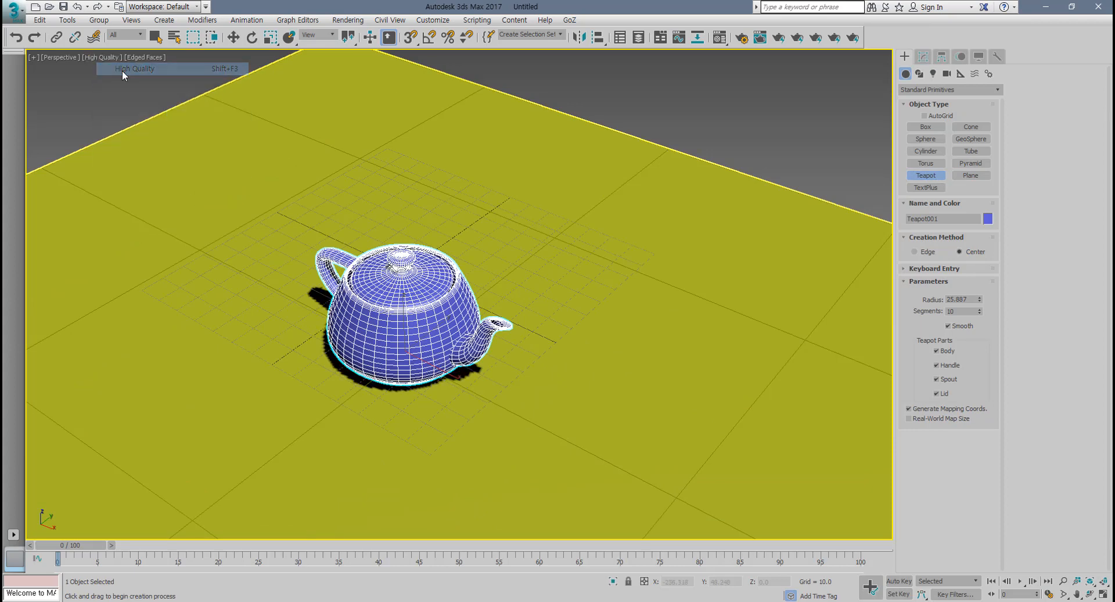
alt+middle_drag(500, 395, 434, 368)
Move the plane away from under the teapot to compare the shadow, and undo the move.
key(e)
click(559, 372)
scroll(551, 376, down, 5)
key(w)
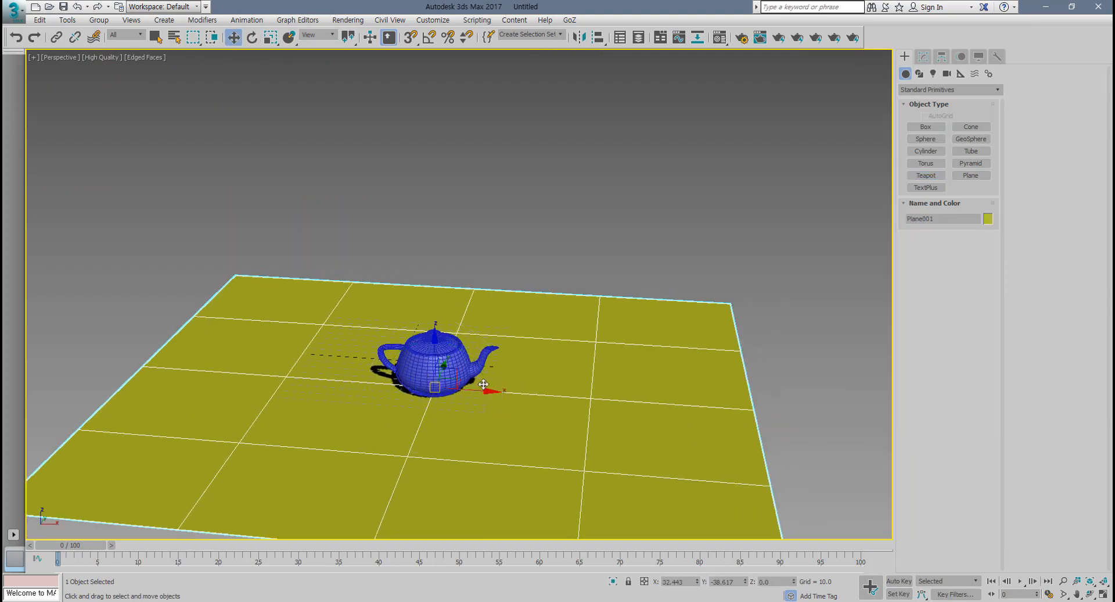
drag(448, 382, 691, 205)
alt+middle_drag(605, 322, 566, 353)
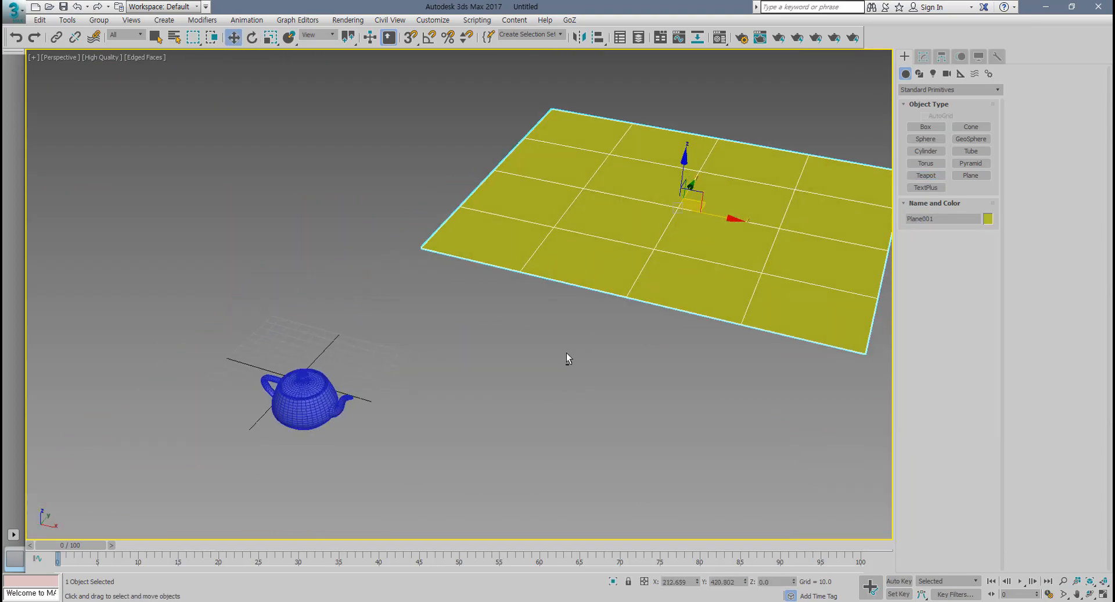
key(ctrl+z)
middle_drag(475, 350, 490, 376)
scroll(491, 350, up, 10)
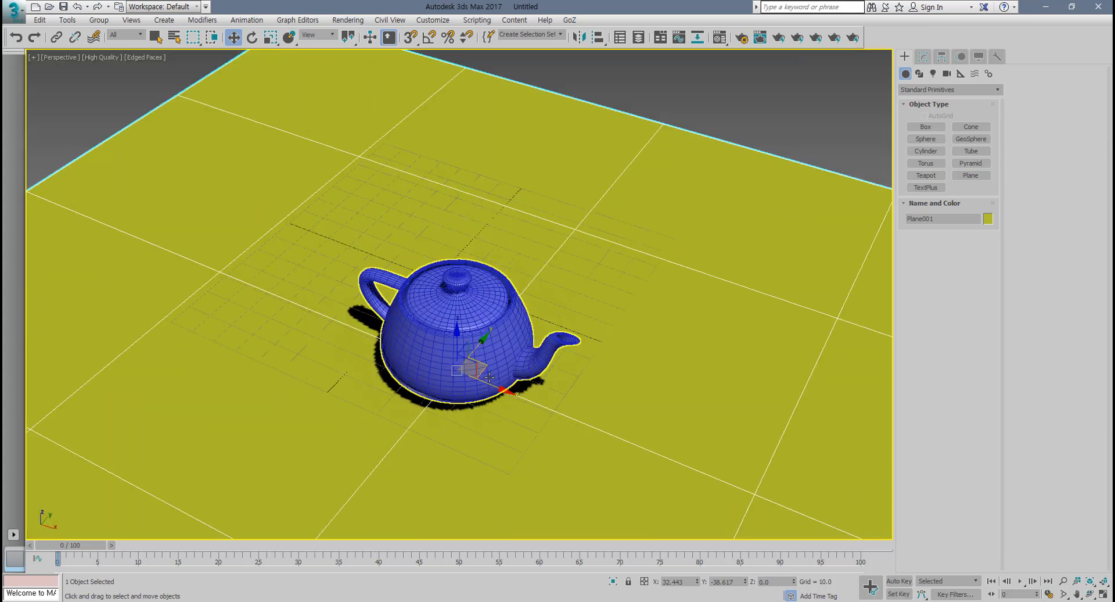
Select the teapot and the plane together and delete them.
key(z)
drag(647, 174, 324, 398)
key(Delete)
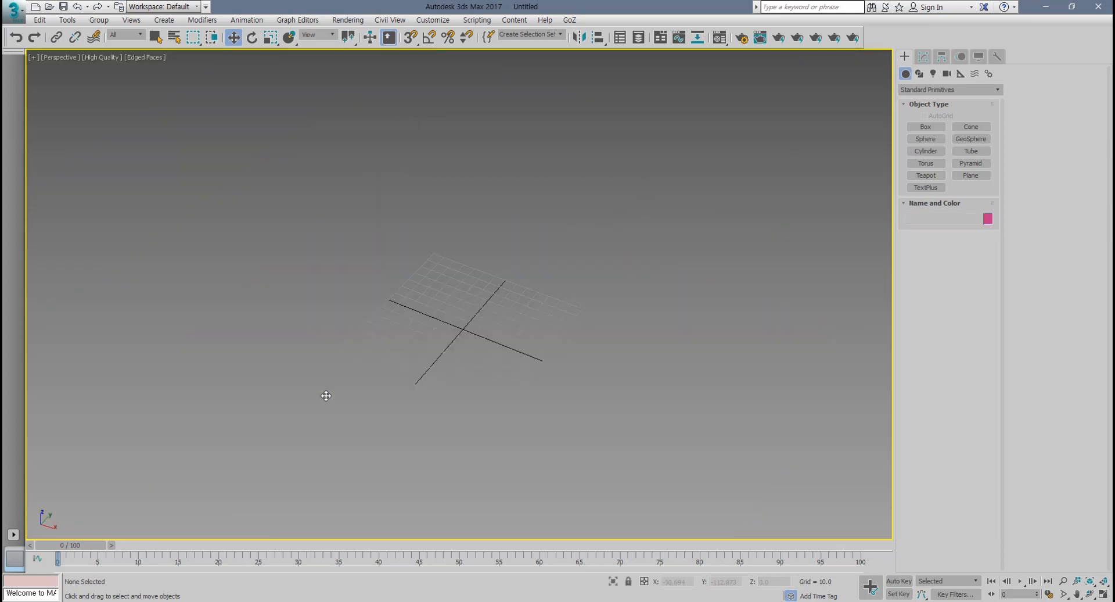
Create a TextPlus object in a region about 34 long and 119 wide, and set its text to "design".
click(925, 187)
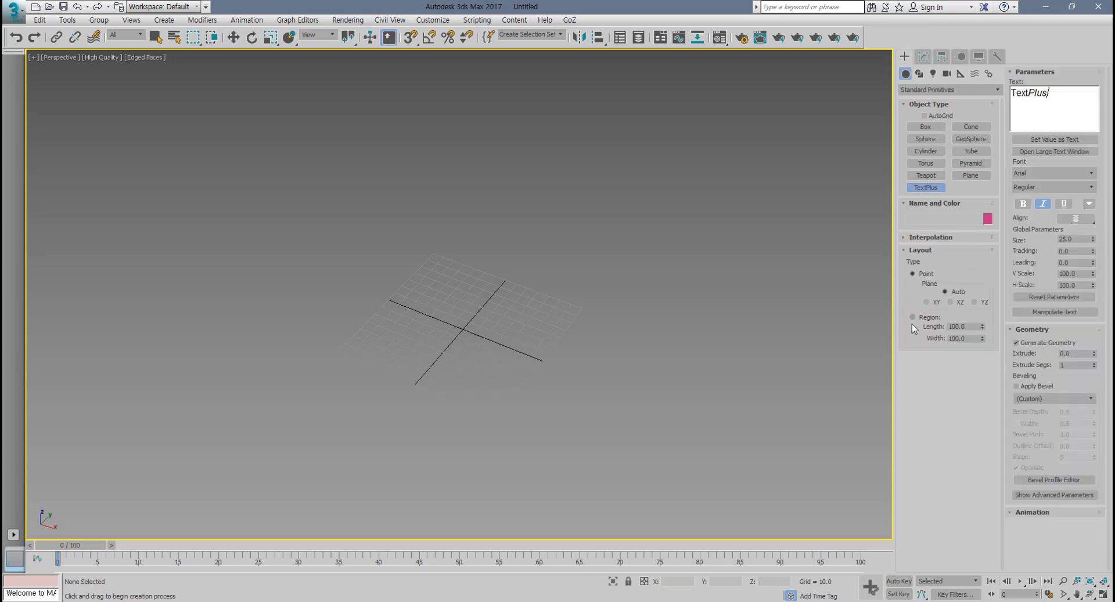
drag(451, 332, 544, 415)
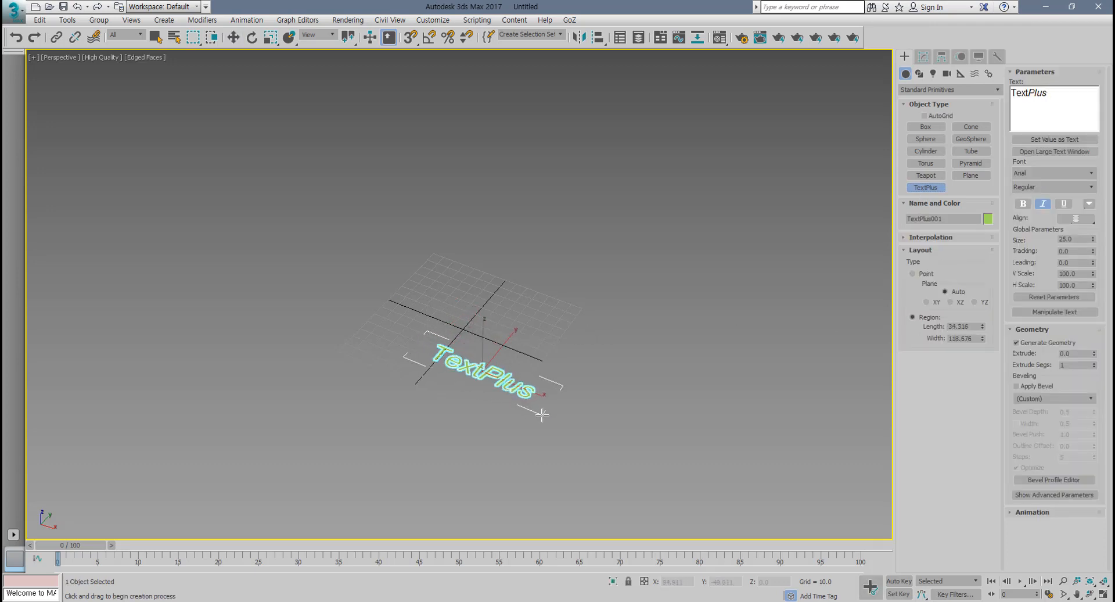
double_click(1063, 94)
text(d)
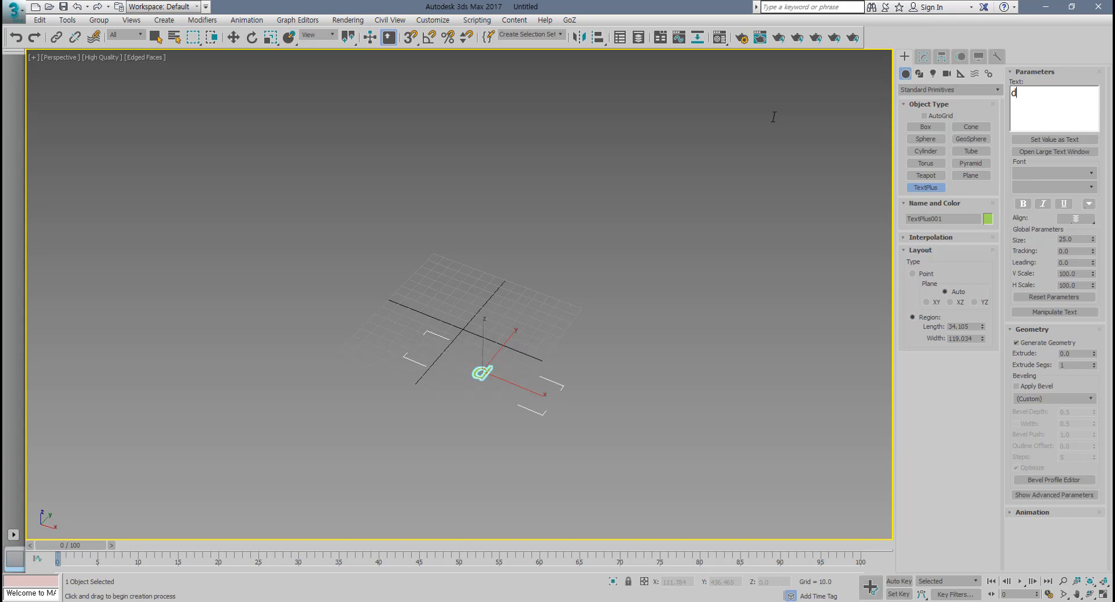
text(esign)
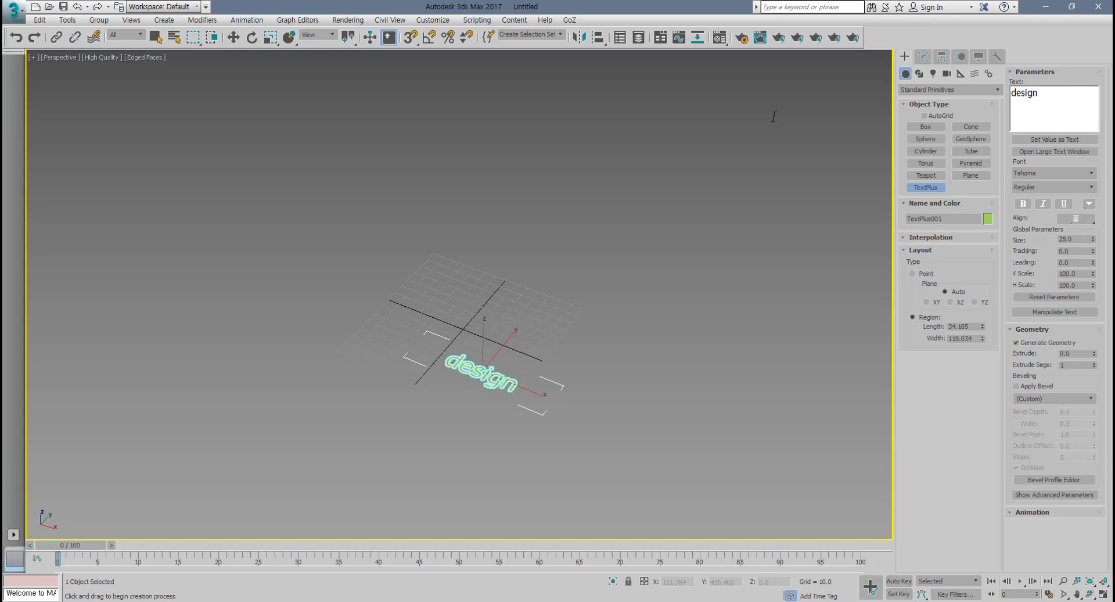
text(z)
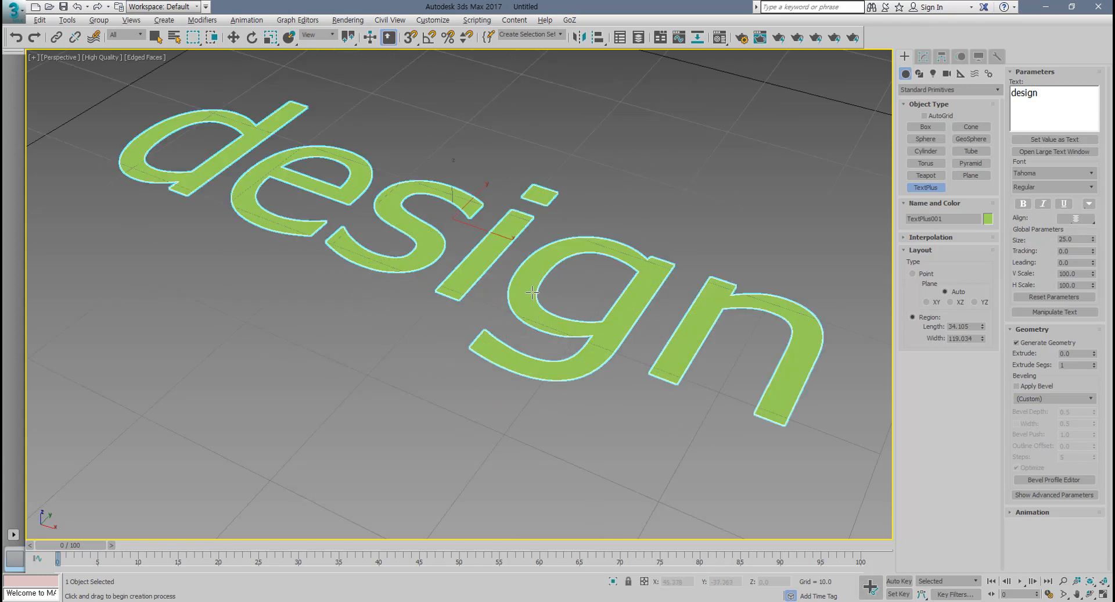
alt+middle_drag(532, 292, 586, 328)
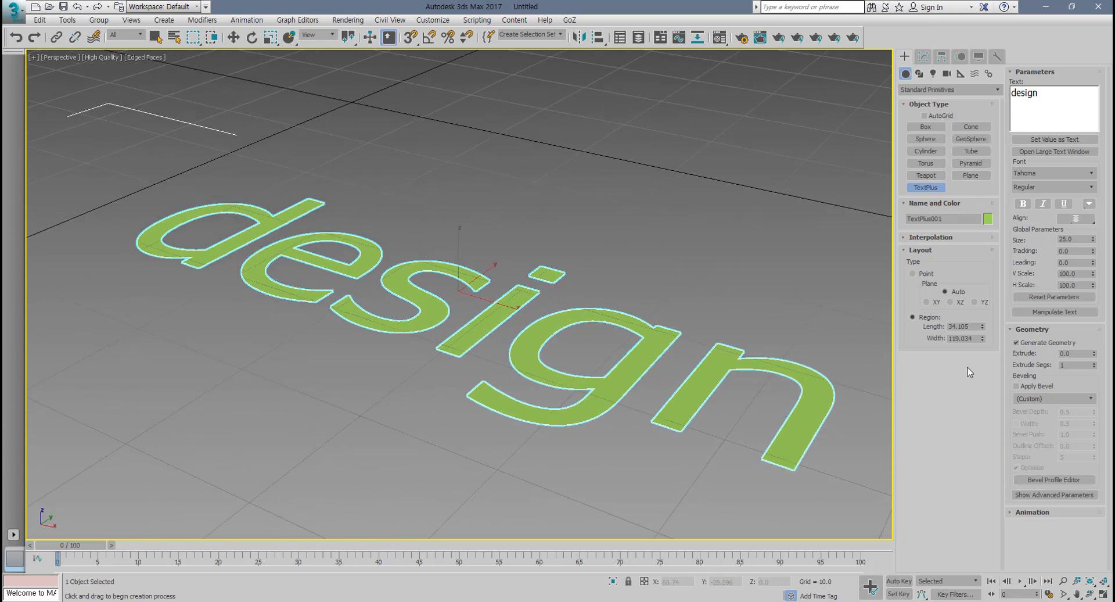
Extrude the "design" text by about 1.27 and view its thickness from another angle.
mouse_move(1095, 356)
mouse_down()
mouse_move(1094, 302)
mouse_move(1081, 360)
mouse_up()
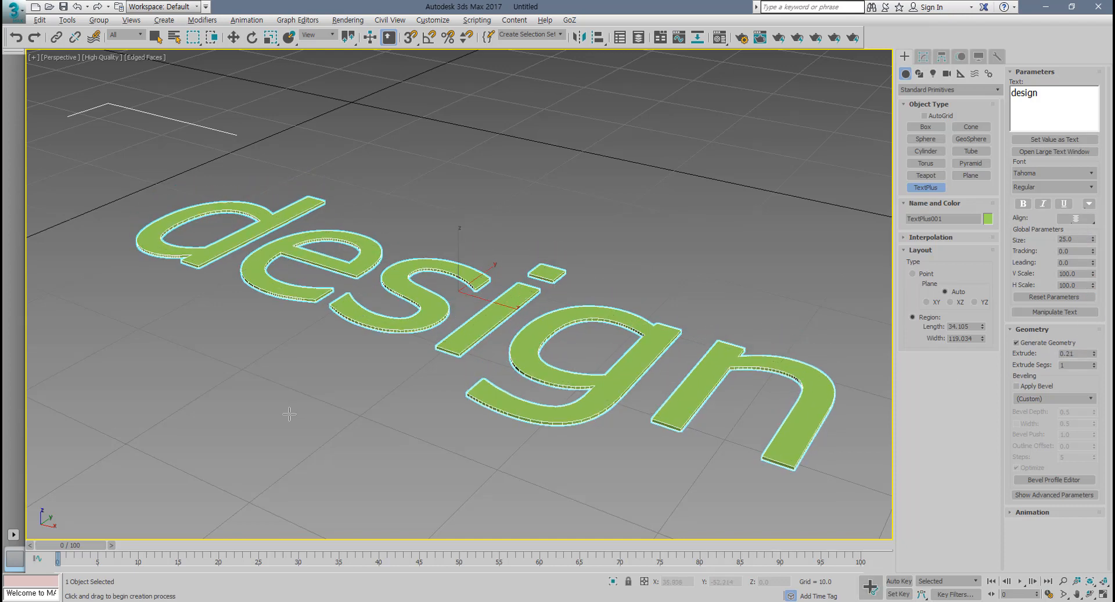
alt+middle_drag(289, 413, 378, 412)
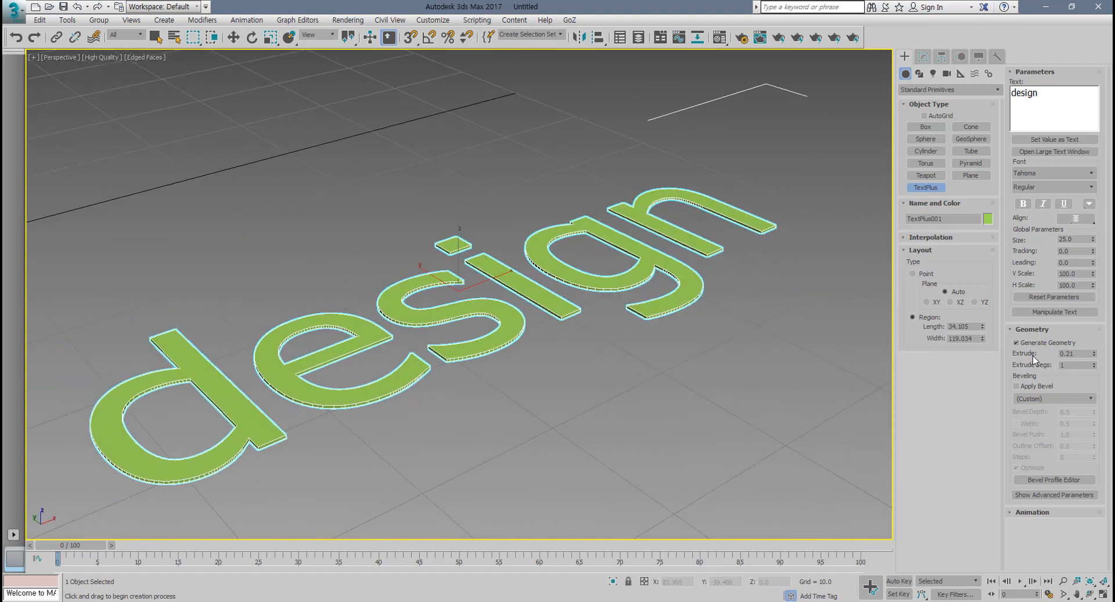
drag(1094, 356, 1094, 295)
mouse_move(459, 395)
alt+middle_down()
mouse_move(406, 433)
mouse_move(434, 472)
mouse_move(496, 378)
mouse_move(465, 405)
alt+middle_up()
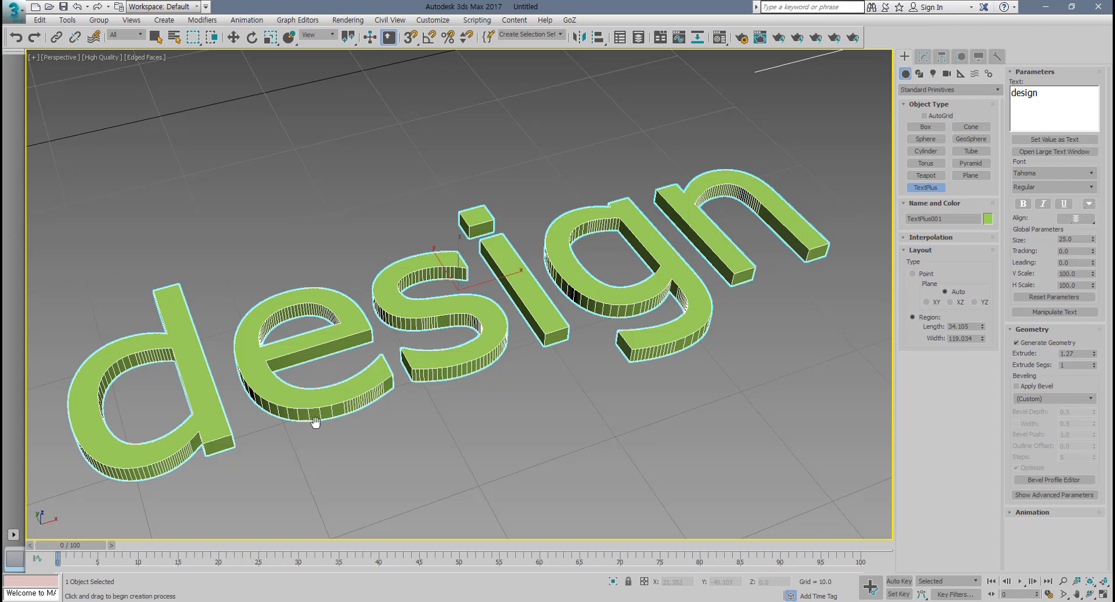
Delete the "design" text, show all four viewports, and reset the views to the empty grid.
scroll(314, 423, down, 3)
key(Delete)
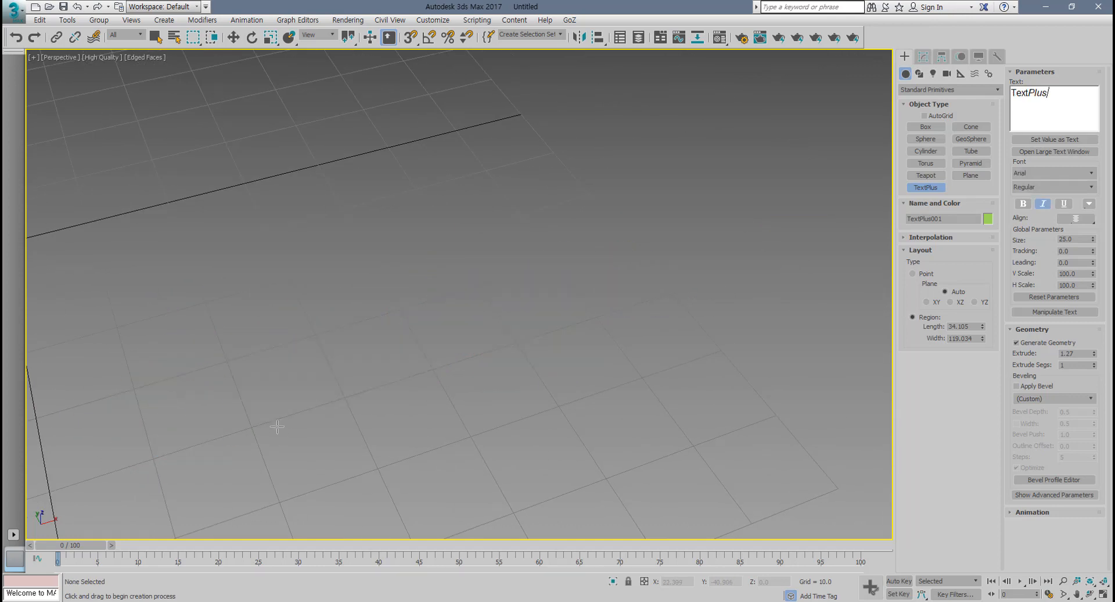
middle_drag(378, 363, 391, 369)
key(alt+w)
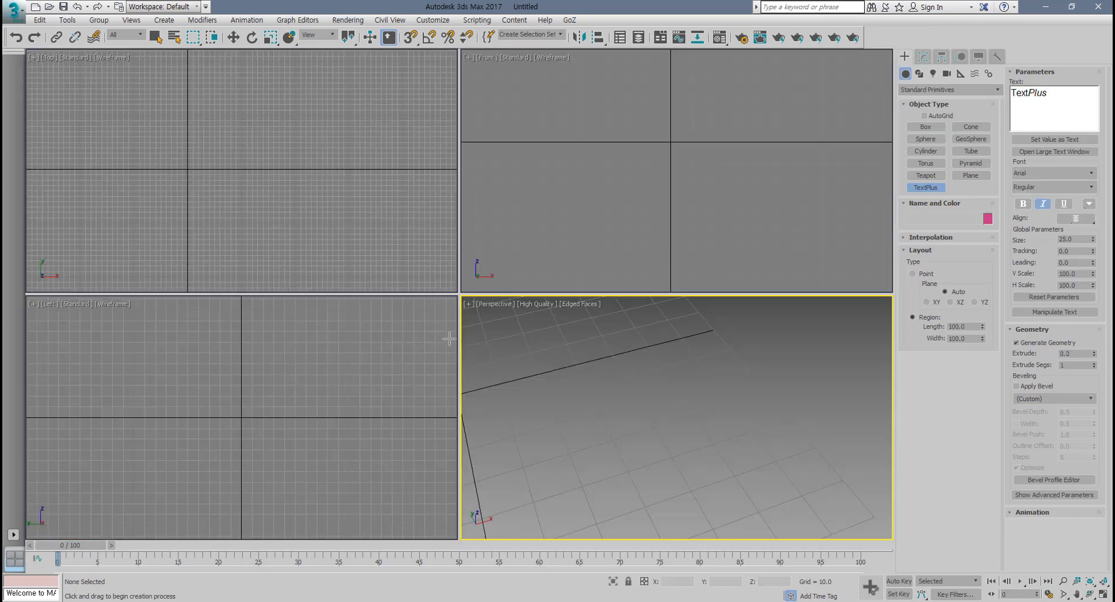
click(777, 262)
key(z)
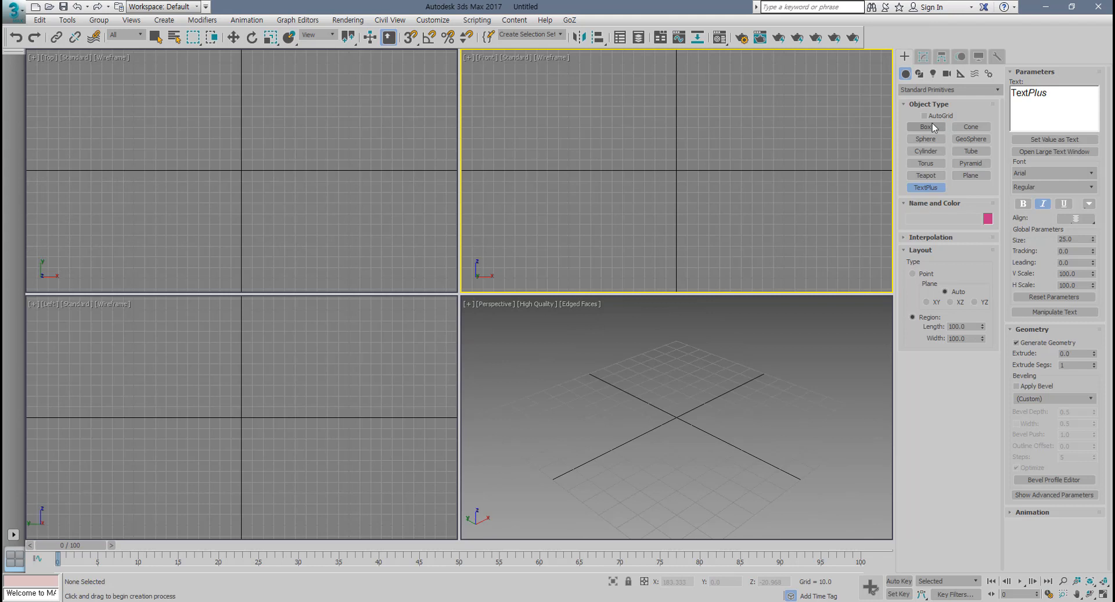
Switch the geometry category to Extended Primitives and create a Tetra-family Hedra with a radius of about 20 in the maximized perspective view.
click(918, 90)
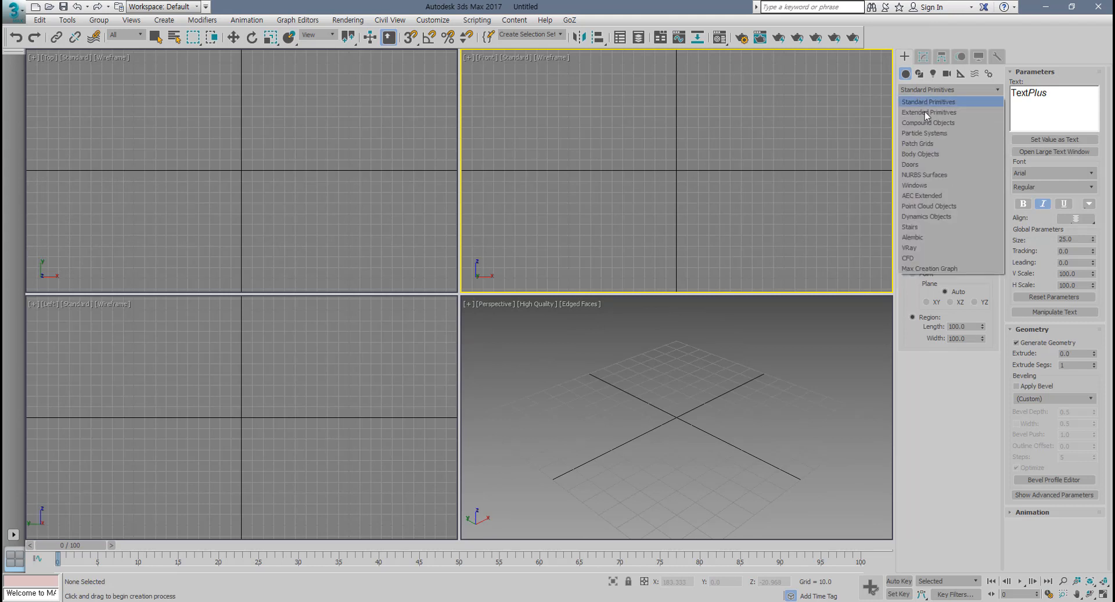
click(929, 111)
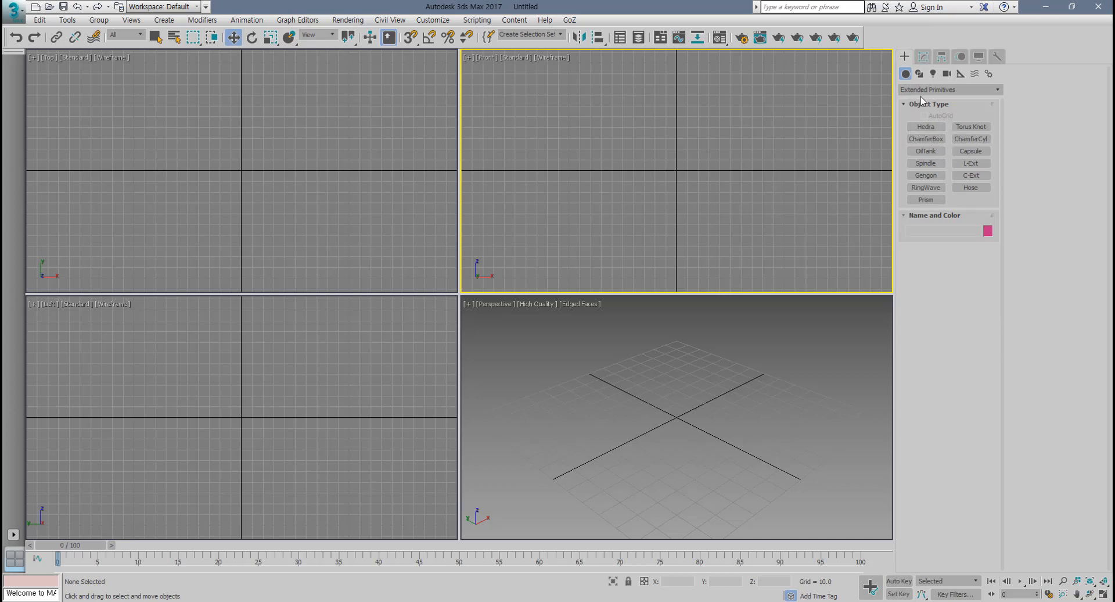
click(929, 128)
key(alt+w)
drag(268, 363, 270, 414)
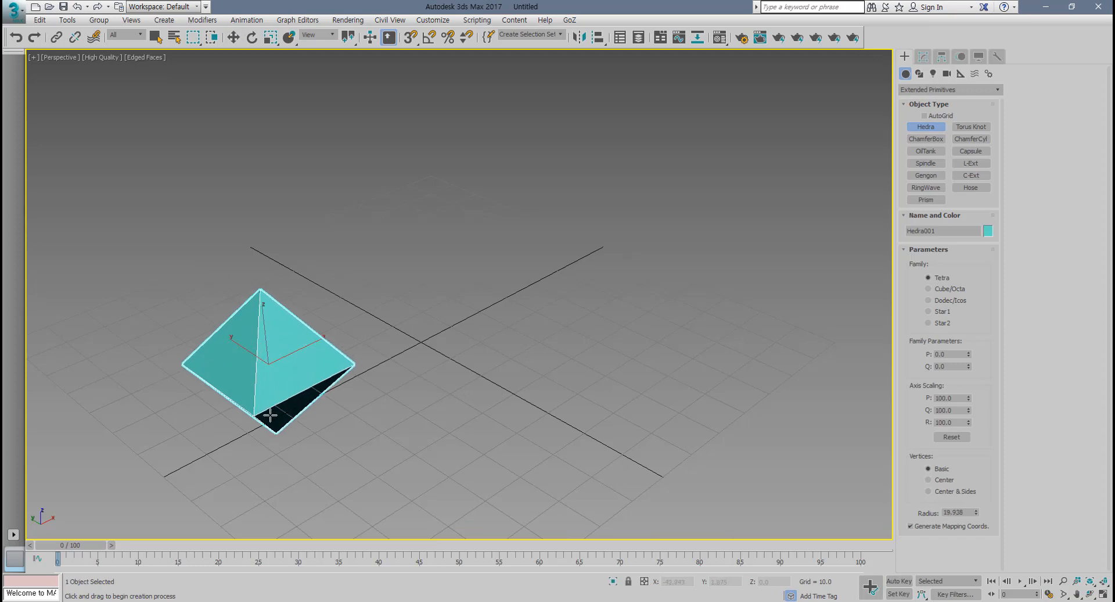
Create a Torus Knot beside the Hedra with a base radius of about 13.6 and a cross-section radius of about 4.4.
click(971, 127)
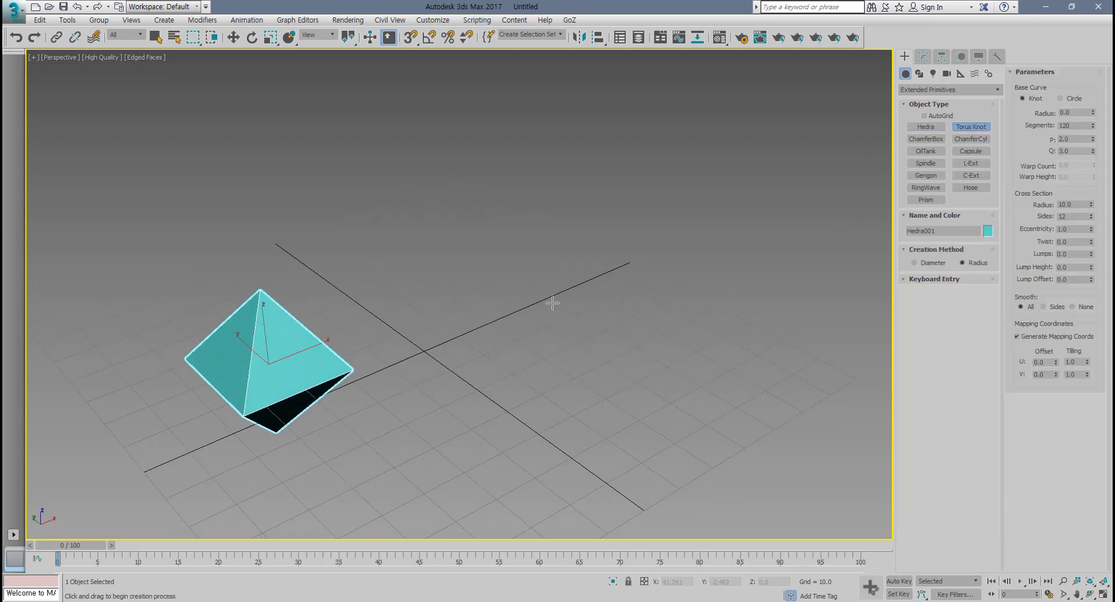
drag(420, 343, 424, 376)
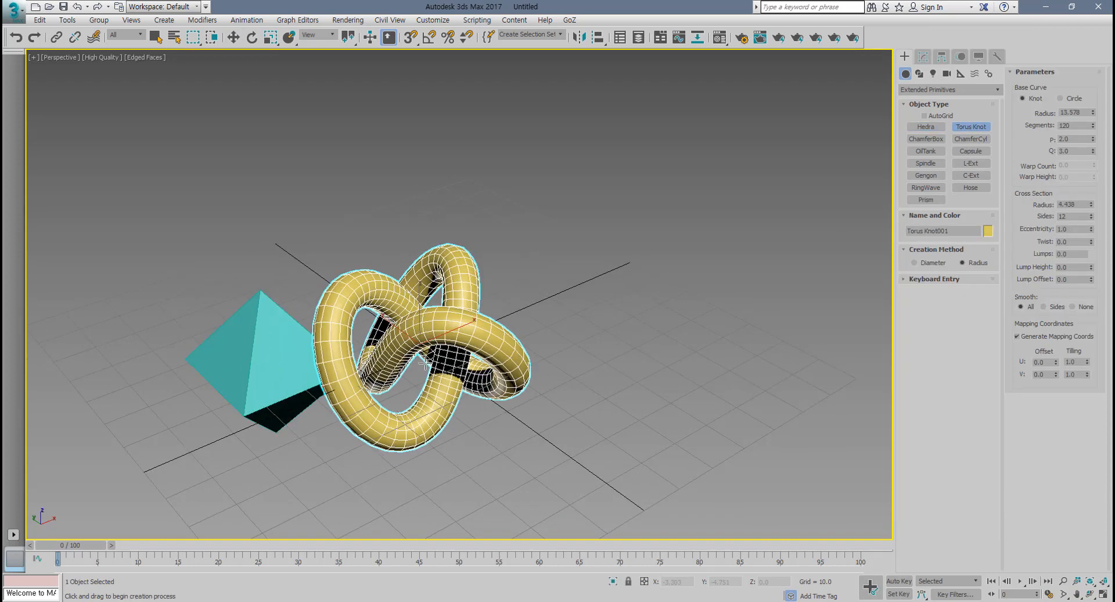
click(426, 360)
alt+middle_drag(438, 360, 473, 350)
Create a second Torus Knot with a thinner tube behind the first one.
drag(597, 302, 634, 364)
click(631, 369)
alt+middle_drag(631, 368, 684, 298)
Create a ChamferBox about 34.6 long, 32.4 wide and 23.3 high with a fillet of about 2.55, beside the torus knots.
click(925, 139)
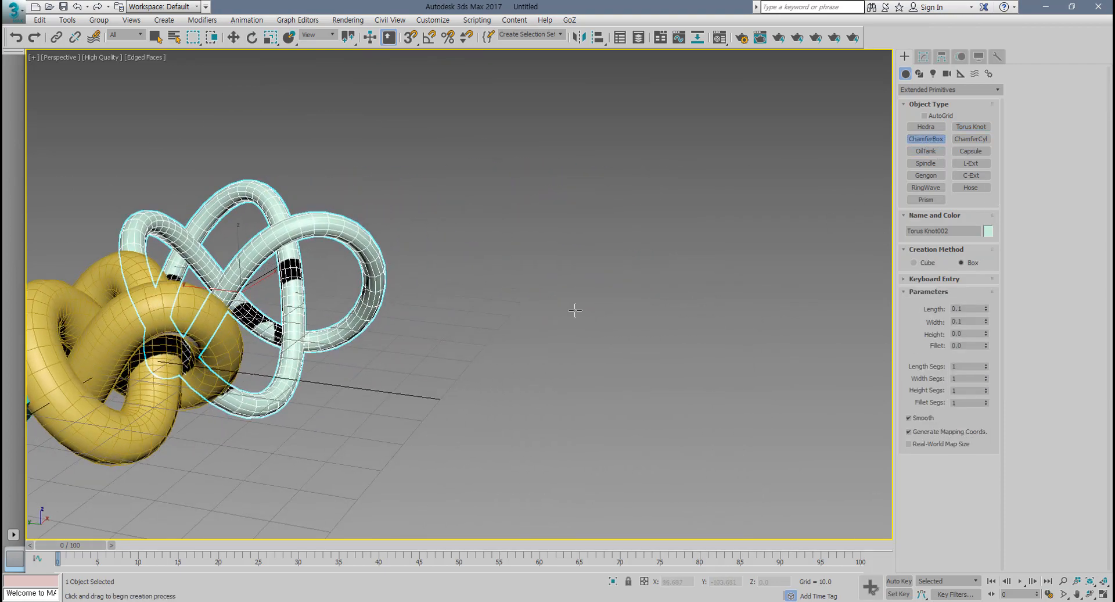
drag(492, 328, 617, 403)
click(604, 305)
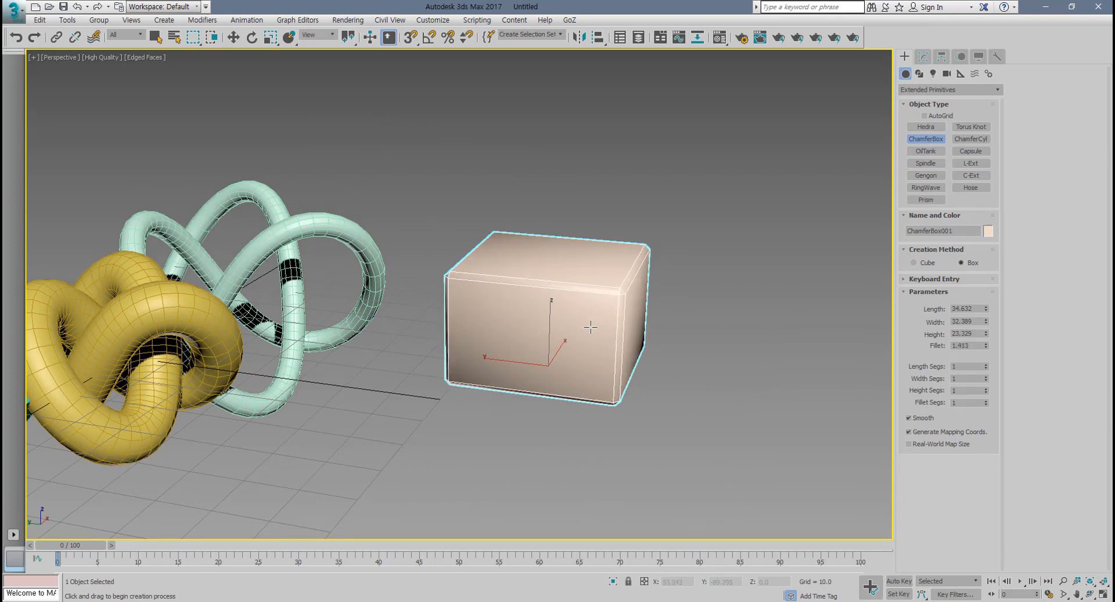
click(590, 328)
alt+middle_drag(689, 329, 855, 262)
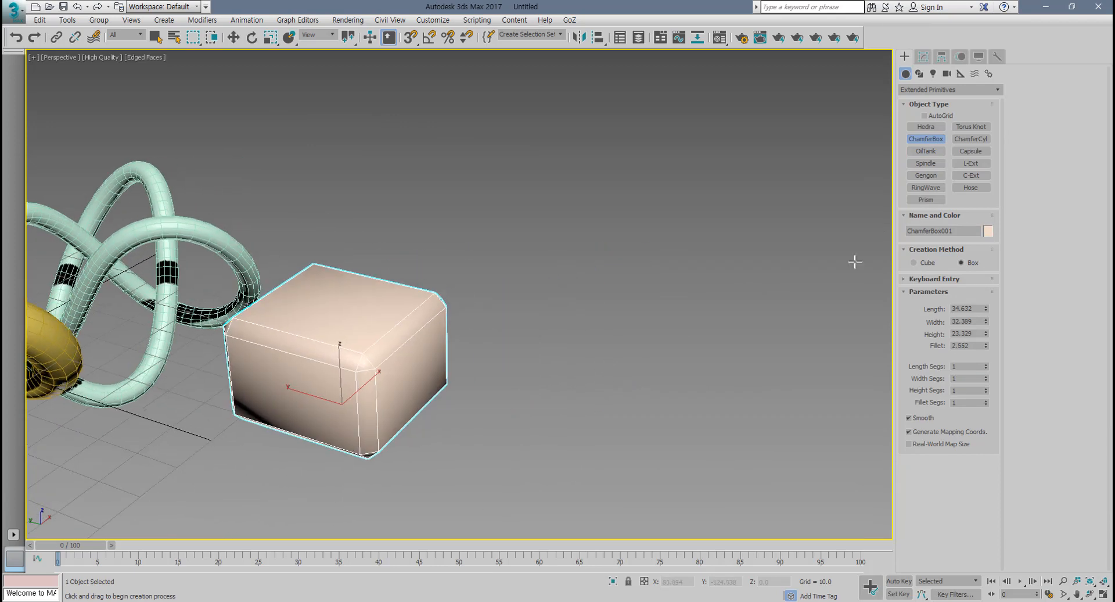
Create a ChamferCyl with a radius of about 15.8, height of about 21.3 and fillet of about 2.26 beside the chamfer box.
click(970, 138)
drag(584, 369, 651, 377)
click(619, 316)
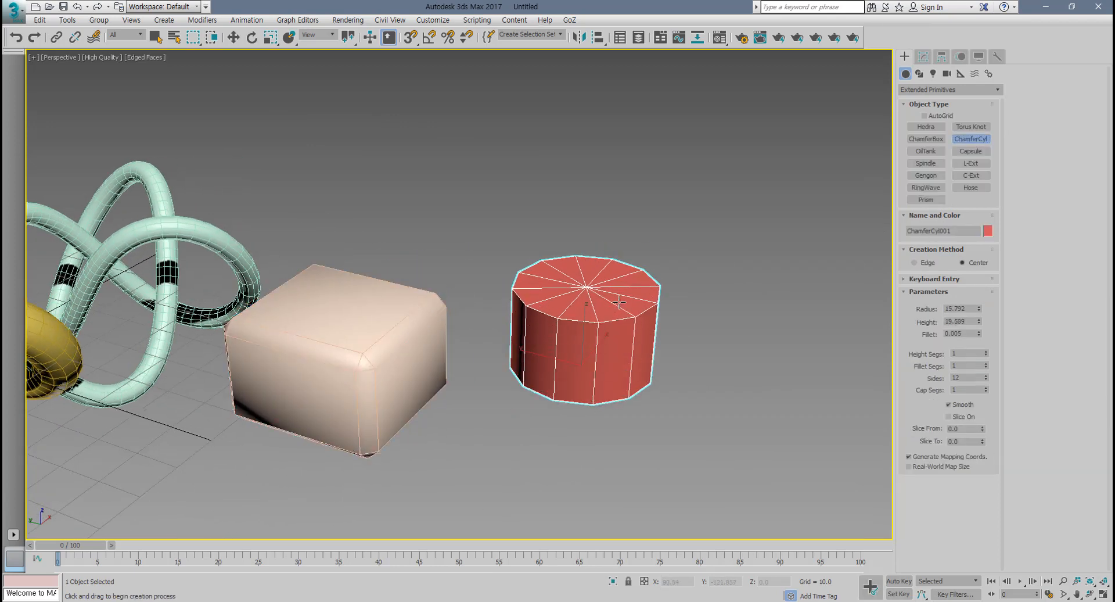
click(619, 296)
click(618, 283)
middle_drag(776, 354, 752, 363)
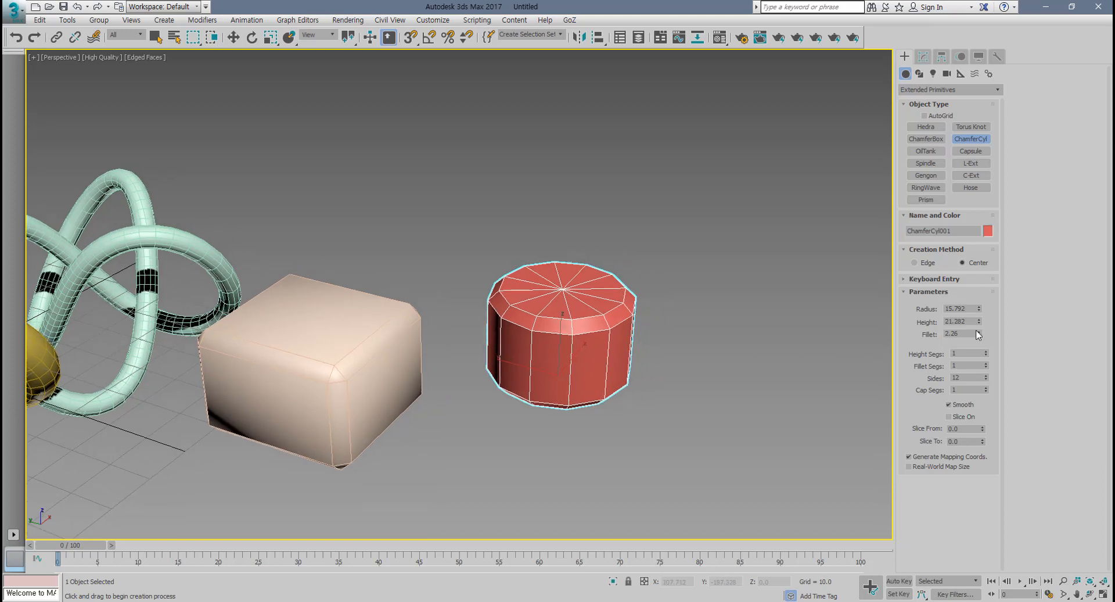
Adjust the chamfer cylinder's fillet and raise its number of fillet segments.
drag(980, 335, 980, 330)
drag(987, 366, 987, 363)
middle_drag(540, 399, 548, 398)
Select the chamfer box and set its fillet to about 2.83 and its fillet segments to 7.
key(w)
click(331, 341)
scroll(340, 359, up, 3)
middle_drag(342, 360, 462, 309)
click(923, 56)
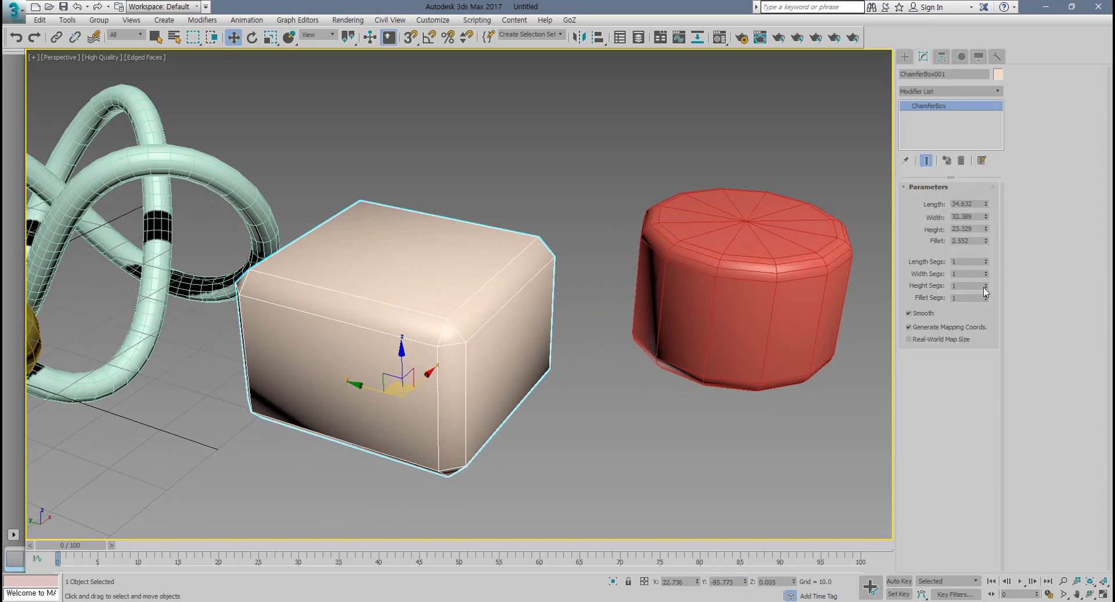
drag(984, 244, 985, 234)
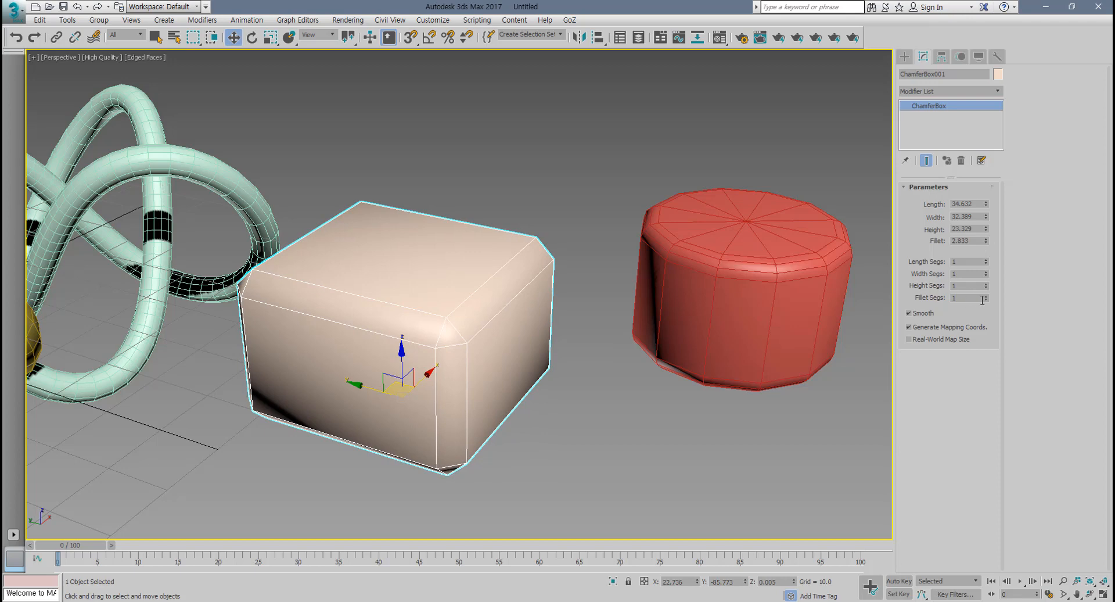
drag(986, 296, 986, 287)
Hide the edged faces and examine the chamfer box's rounded edges from several angles and distances.
mouse_move(588, 371)
middle_down()
mouse_move(586, 381)
mouse_move(571, 376)
mouse_move(593, 344)
mouse_move(671, 336)
mouse_move(625, 376)
middle_up()
key(F4)
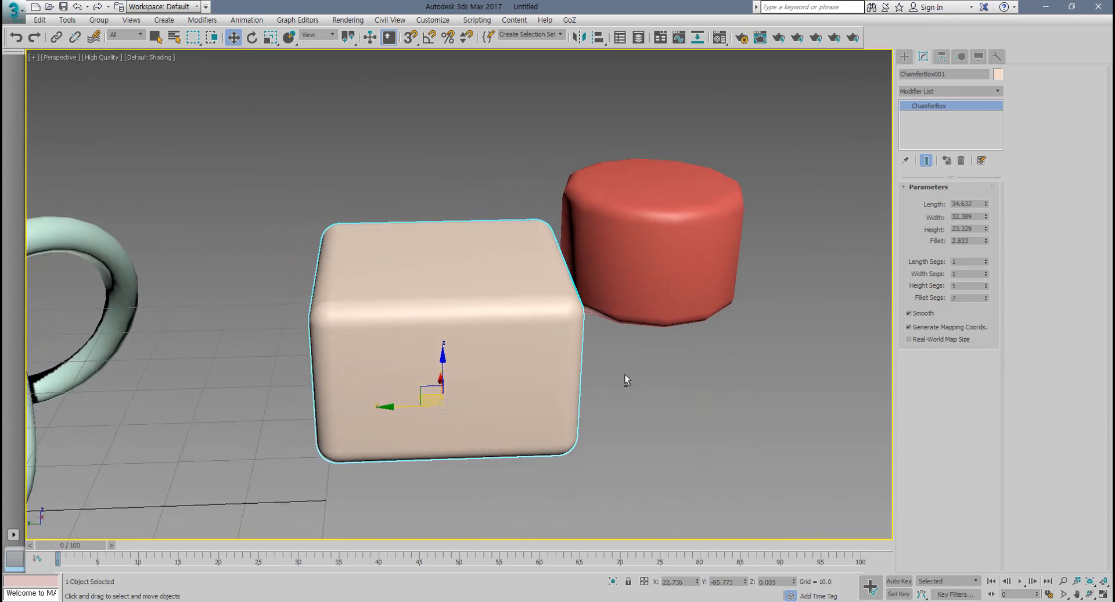
scroll(498, 371, up, 3)
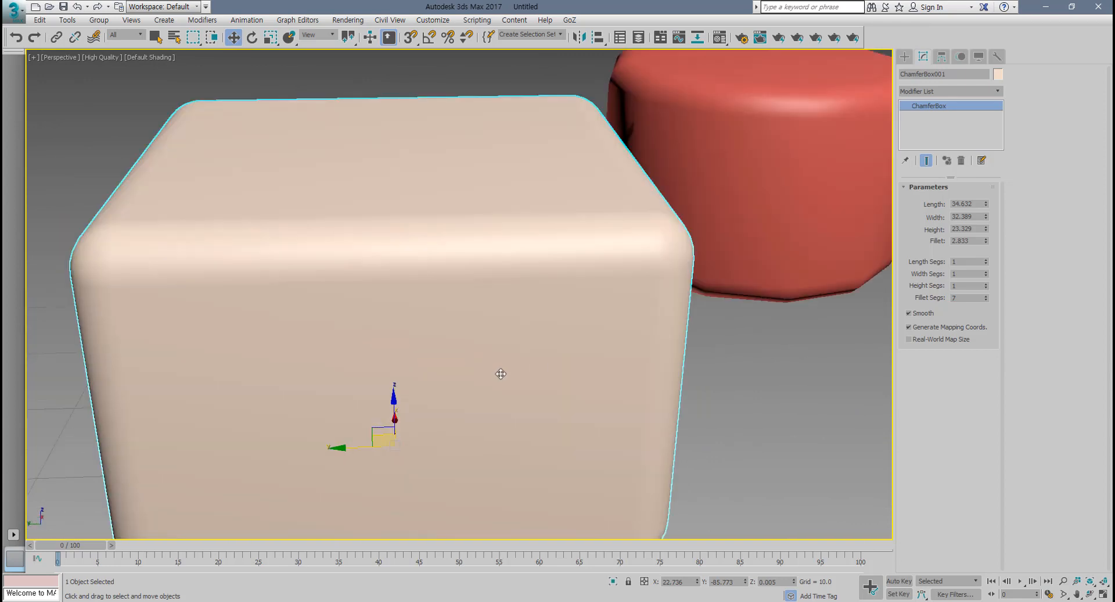
alt+middle_drag(499, 378, 409, 362)
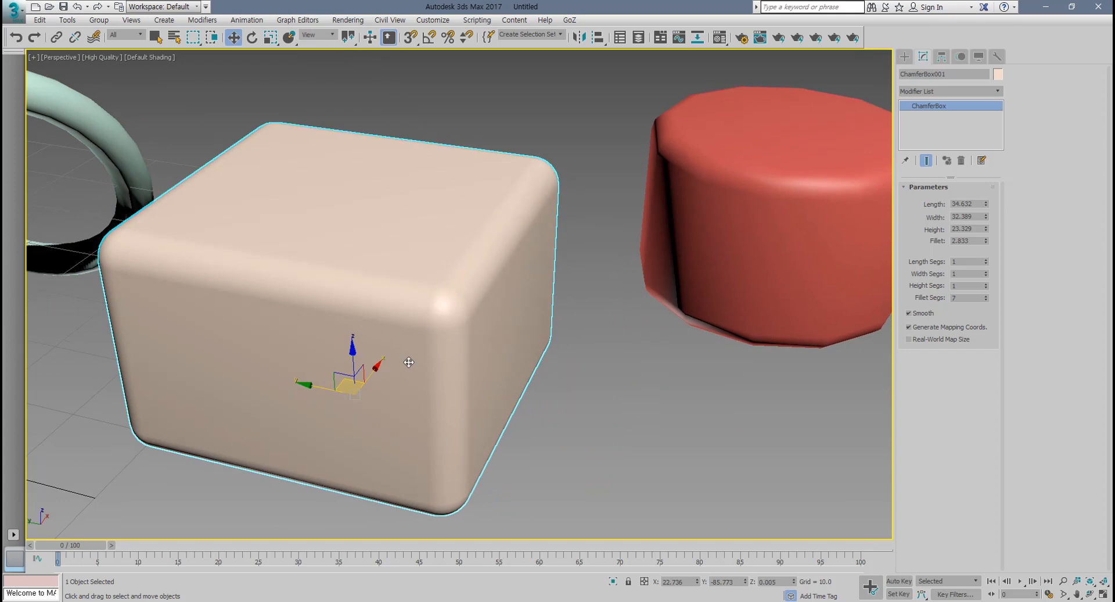
scroll(409, 362, down, 5)
middle_drag(525, 302, 596, 304)
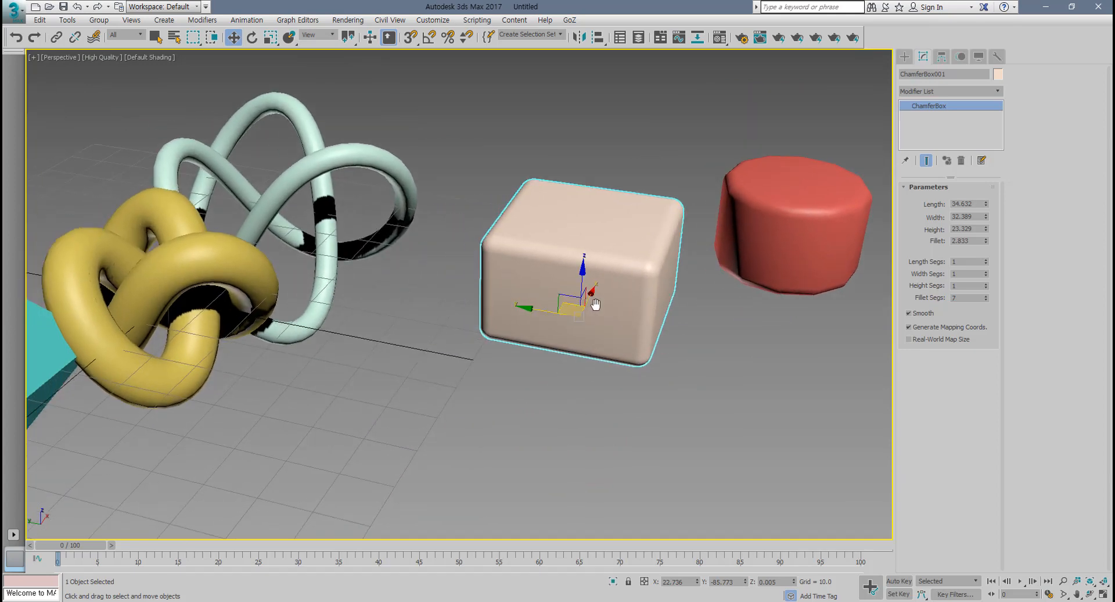
scroll(581, 314, up, 5)
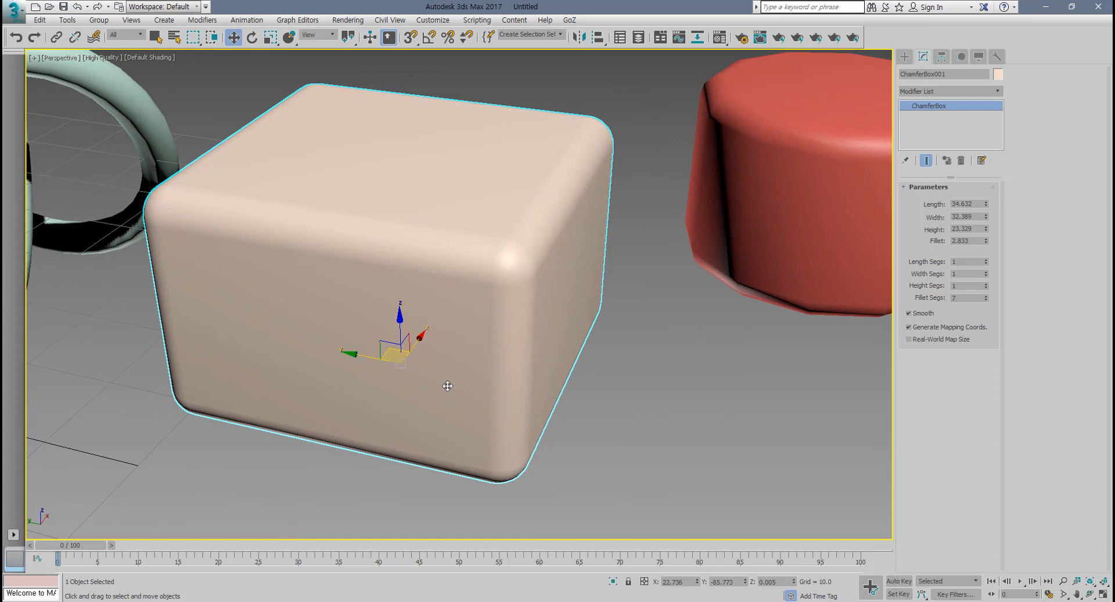
scroll(450, 400, down, 7)
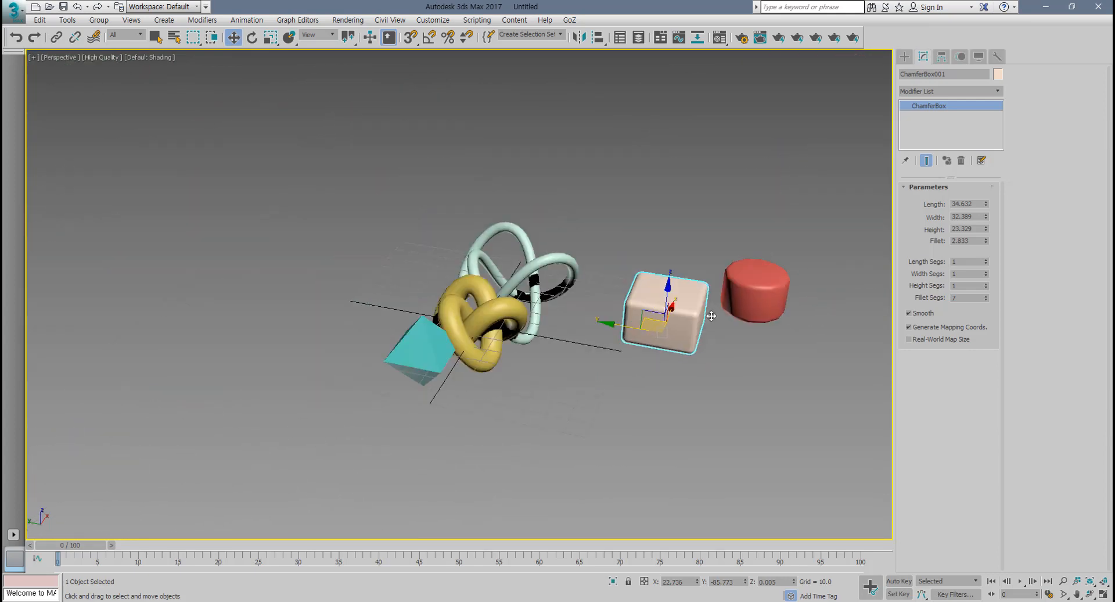
Delete all objects in the scene and reset the perspective view to the empty grid.
key(ctrl+a)
key(Delete)
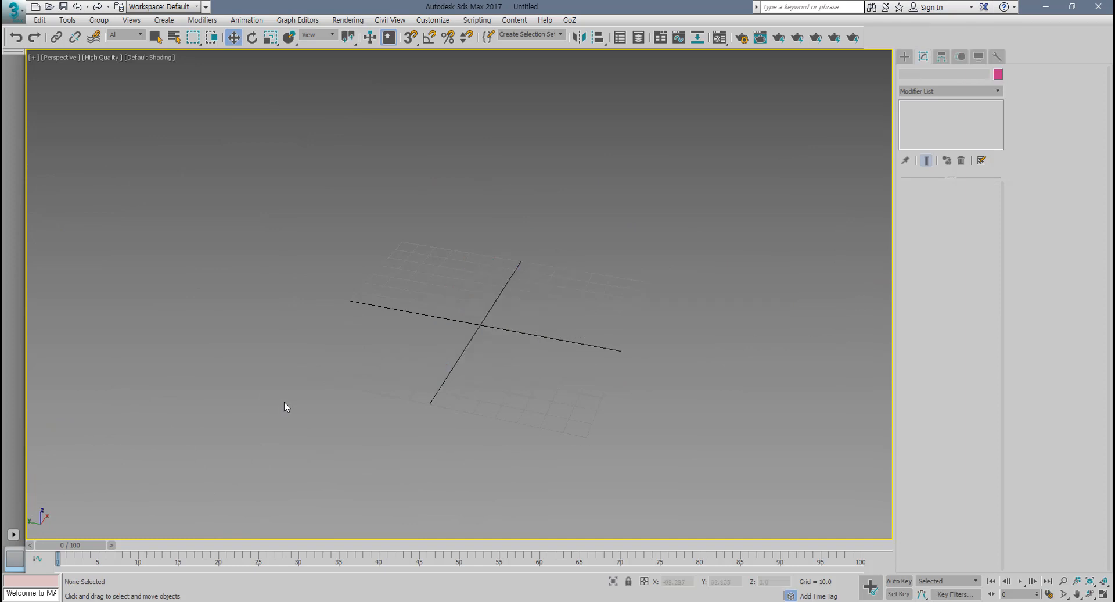
key(z)
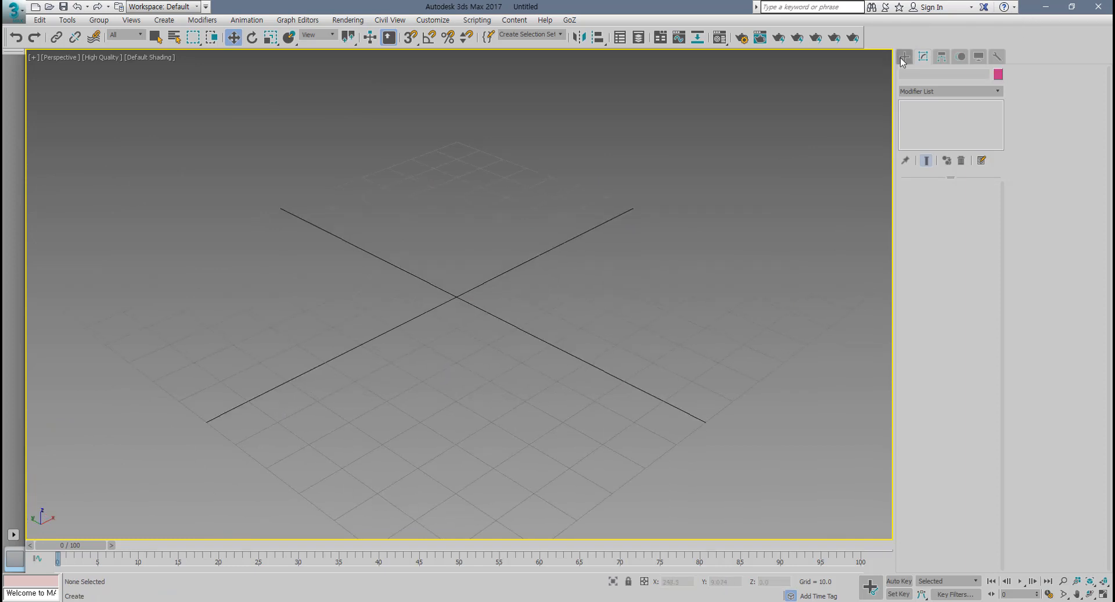
Create an OilTank with a radius of about 11.35, height of about 29.3 and cap height of about 3.8, and display its edged faces.
click(904, 57)
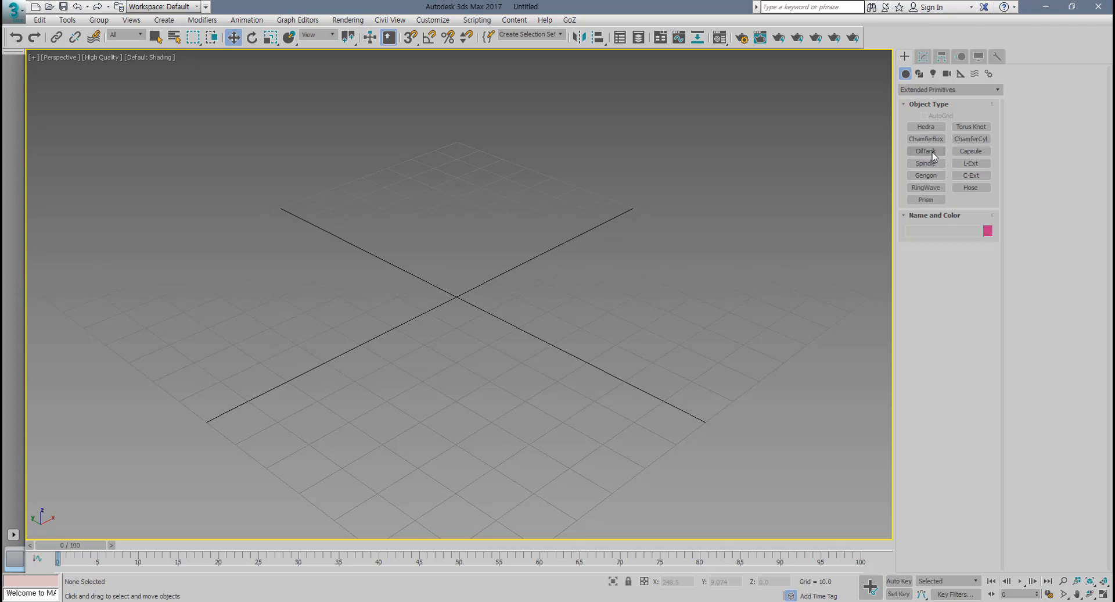
click(926, 151)
drag(432, 301, 473, 302)
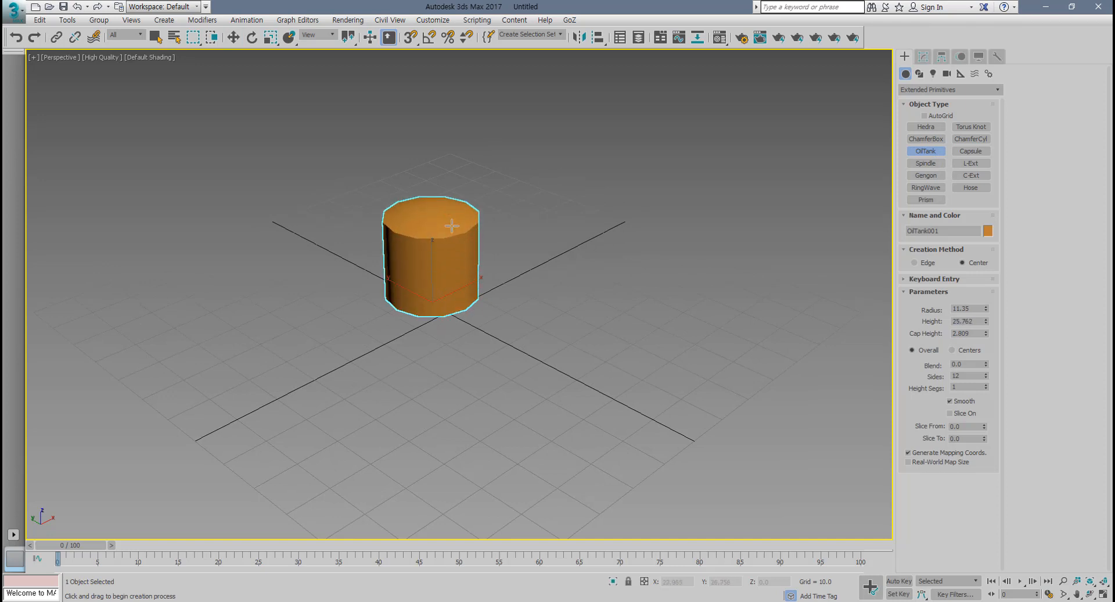
click(450, 215)
click(435, 251)
middle_drag(443, 262, 427, 286)
key(F4)
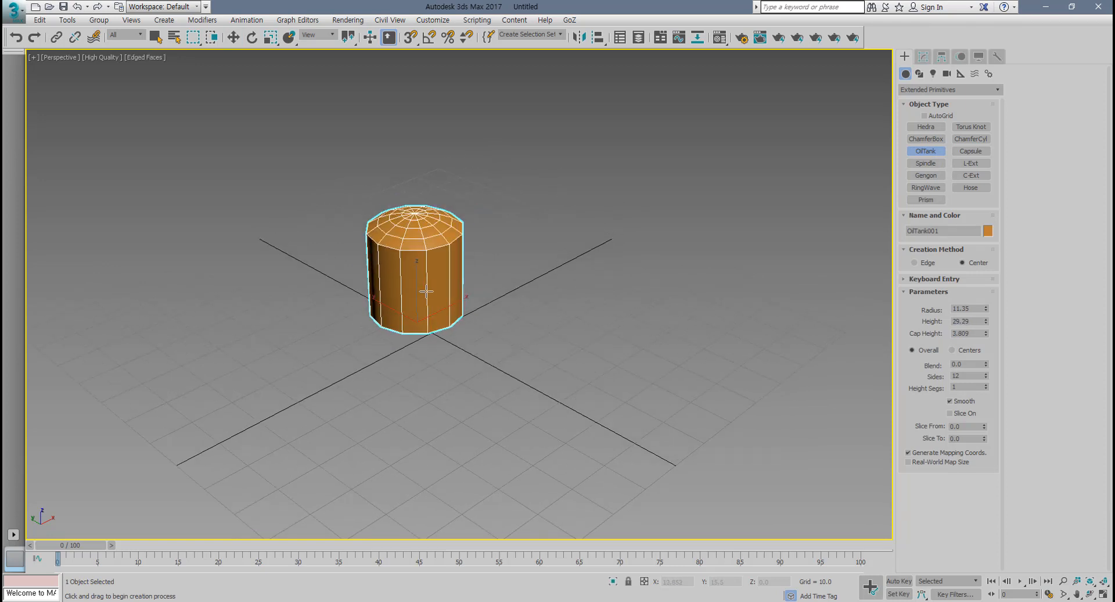
key(z)
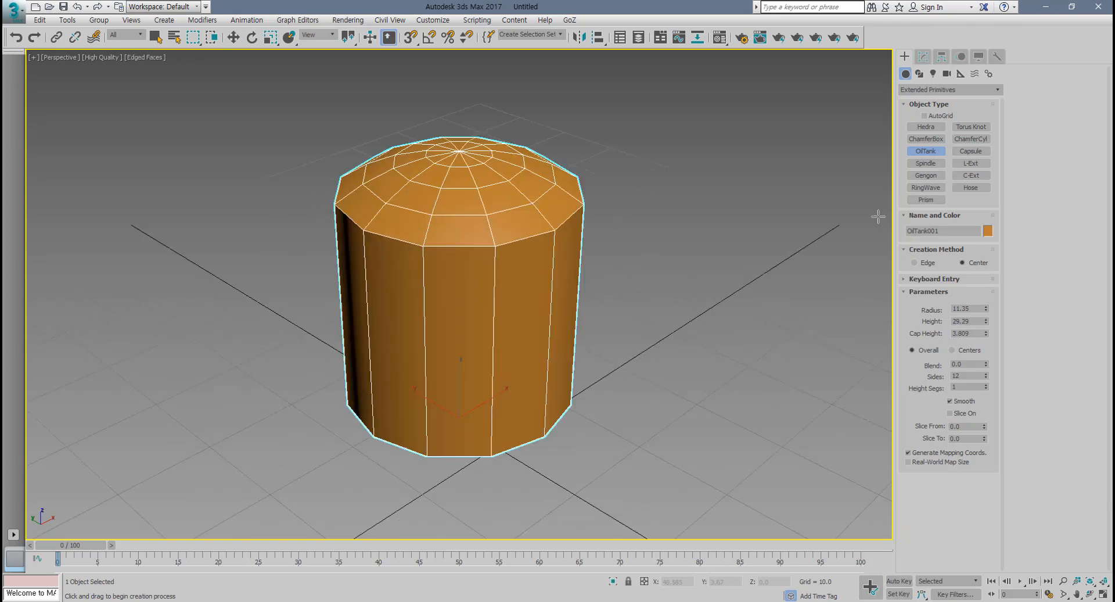
Create a tall upright Capsule with a radius of about 13.6 beside the oil tank.
click(970, 151)
middle_drag(639, 272, 404, 321)
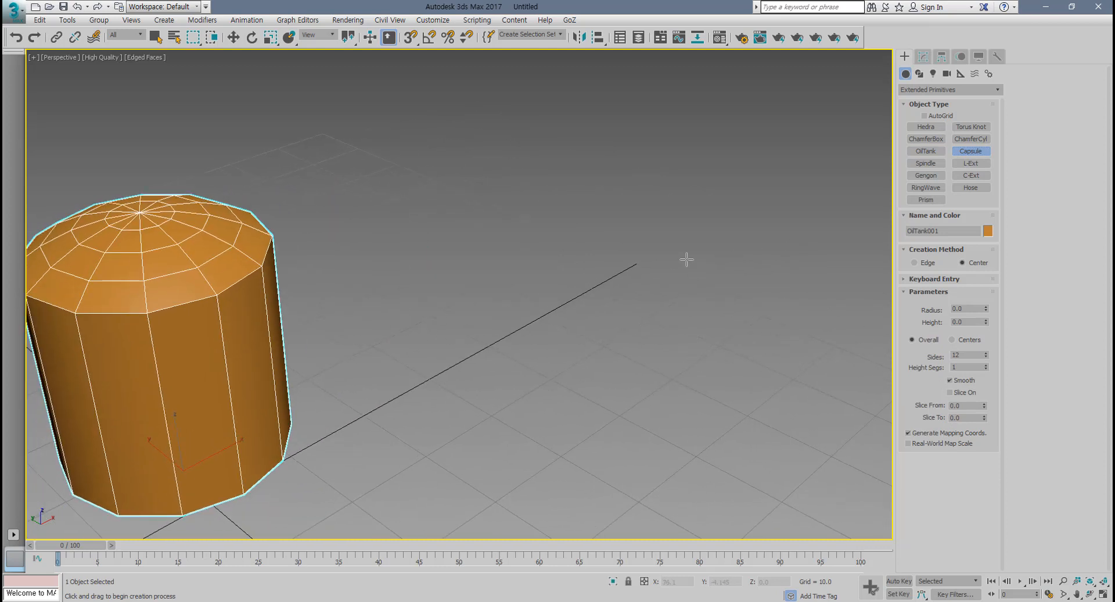
mouse_move(600, 312)
mouse_down()
mouse_move(574, 337)
mouse_move(581, 311)
mouse_up()
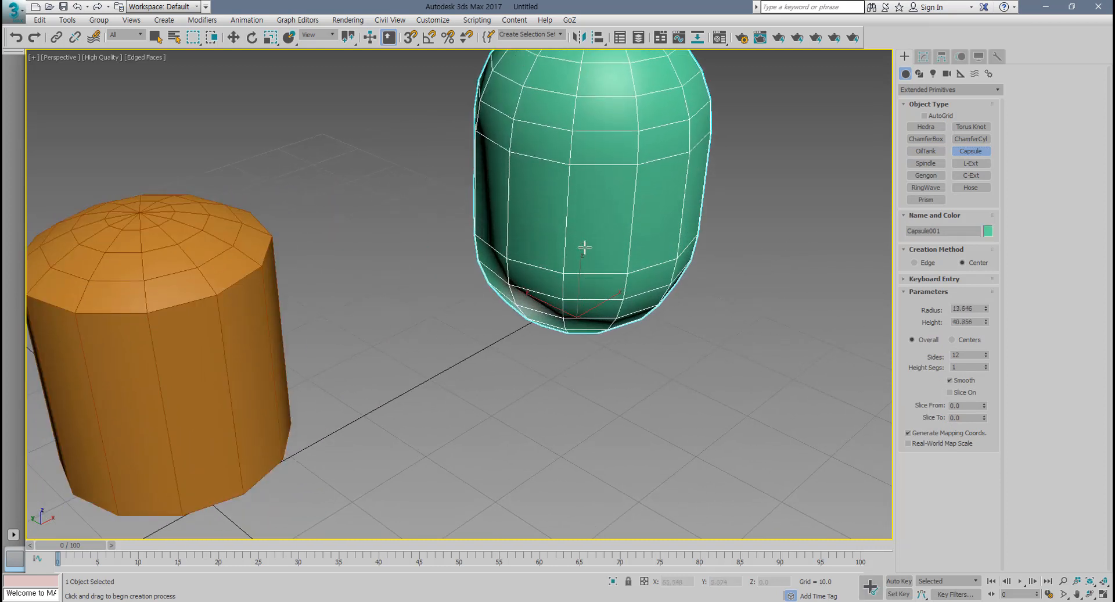
click(595, 143)
scroll(584, 252, down, 5)
middle_drag(584, 252, 440, 265)
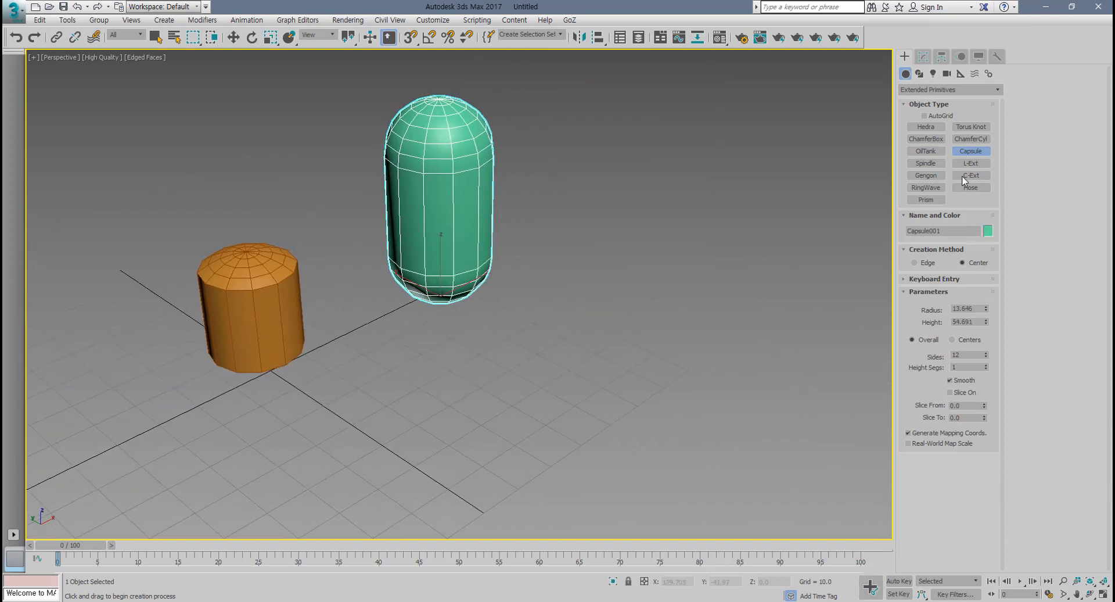
Create a Spindle beside the capsule with a radius of about 16.4, height of about 31.3 and cap height of about 10.1.
click(922, 168)
middle_drag(678, 257, 567, 269)
drag(539, 334, 586, 326)
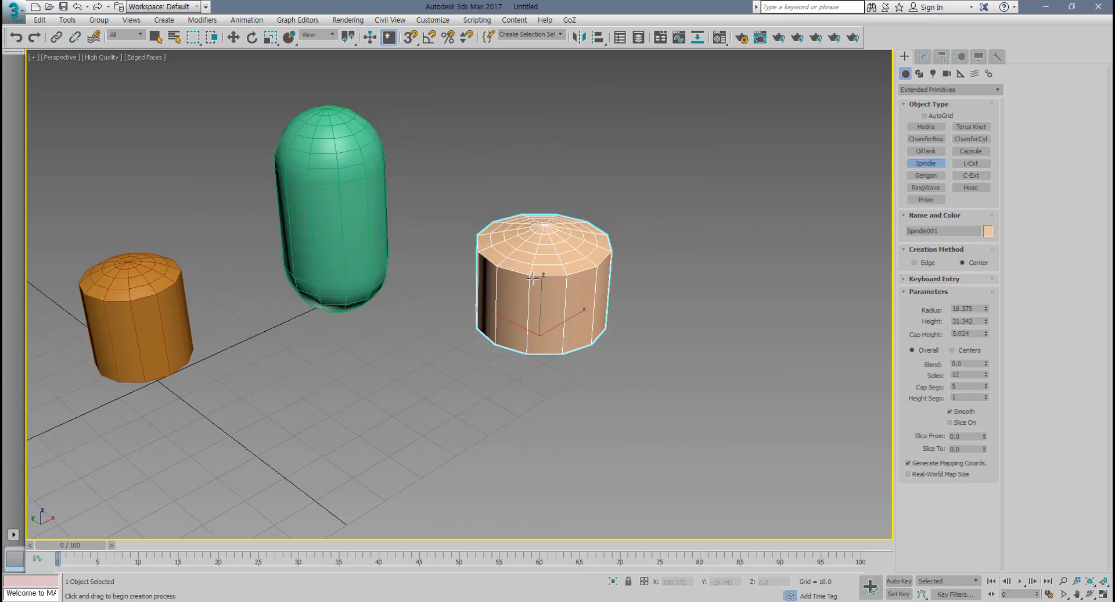
click(588, 120)
alt+middle_drag(588, 120, 654, 83)
Create an L-Ext in front of the oil tank with sides about 48.5 and 27 long, 3.8 high and 0.1 wide.
click(972, 165)
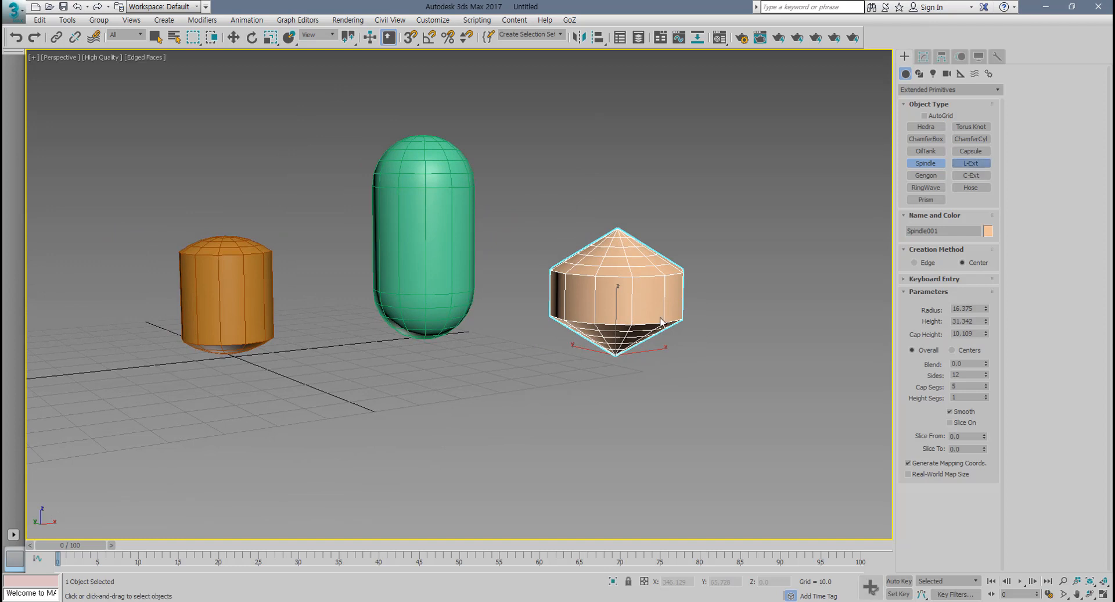
drag(333, 410, 319, 503)
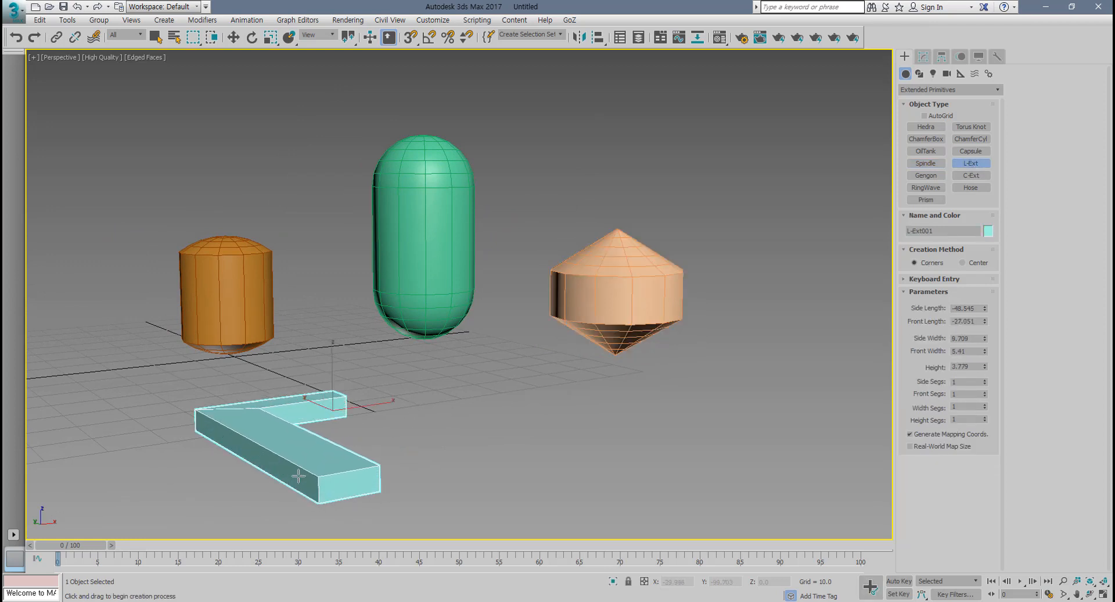
click(395, 447)
alt+middle_drag(401, 438, 462, 424)
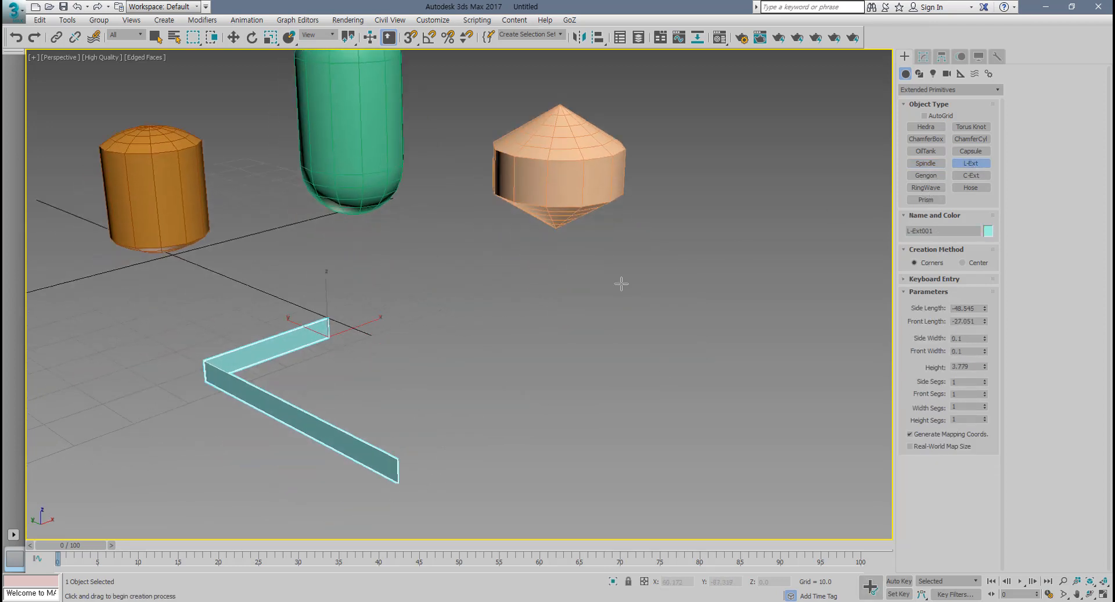
key(w)
Create a five-sided filleted Gengon beside the L-shaped wall with a radius of about 13.4 and height of about 10.4.
click(926, 175)
drag(423, 378, 459, 407)
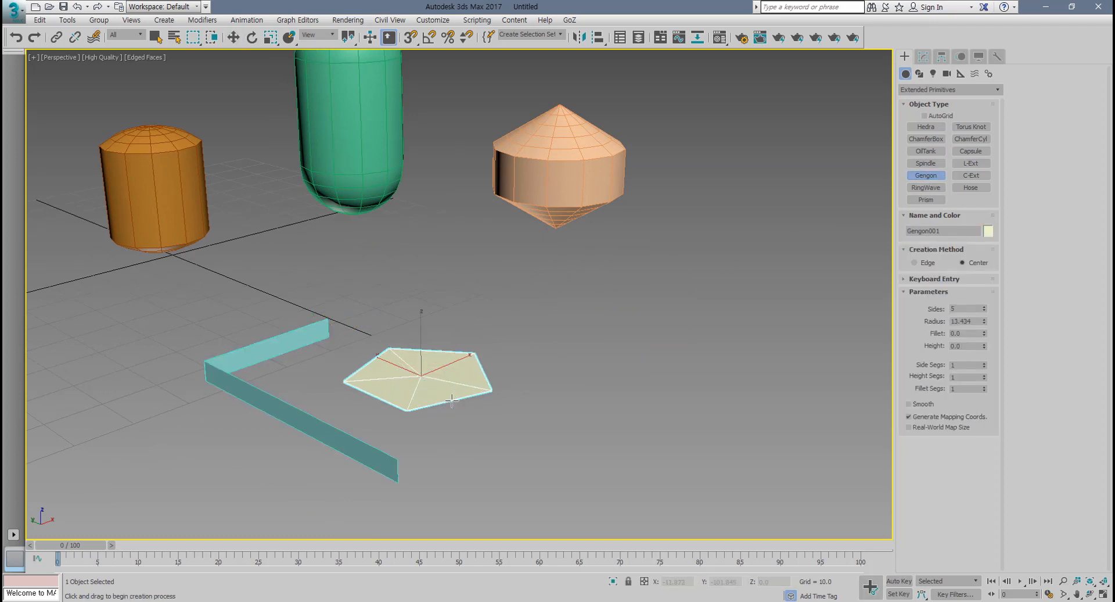
click(416, 380)
click(414, 385)
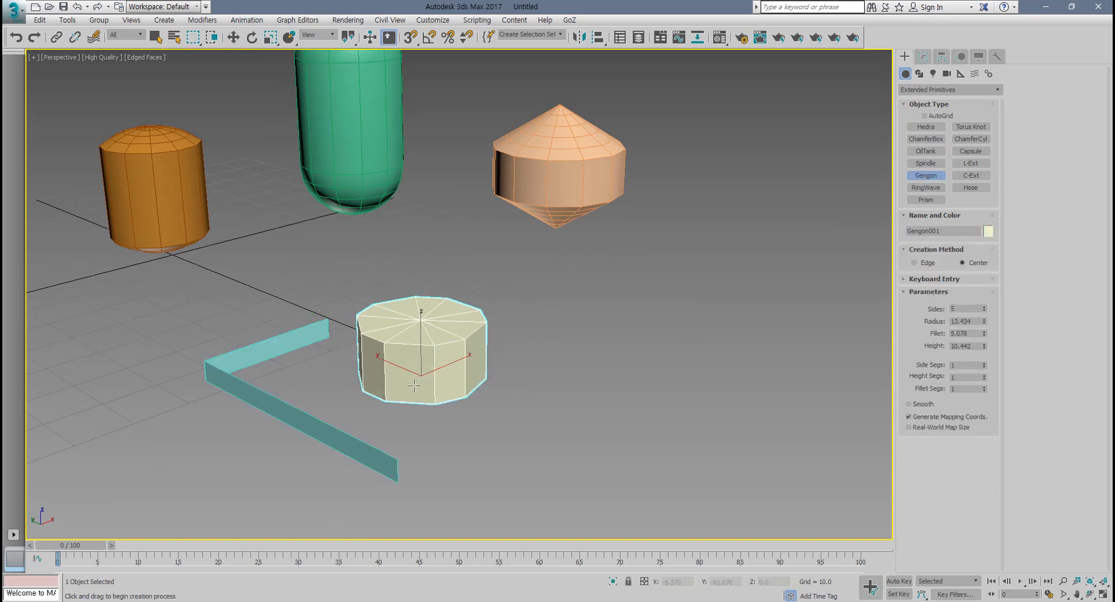
Create a C-Ext beside the gengon with back and front about 39.9 long, side about 26.3, height about 8.2 and widths about 1.2.
click(971, 175)
drag(679, 297, 684, 375)
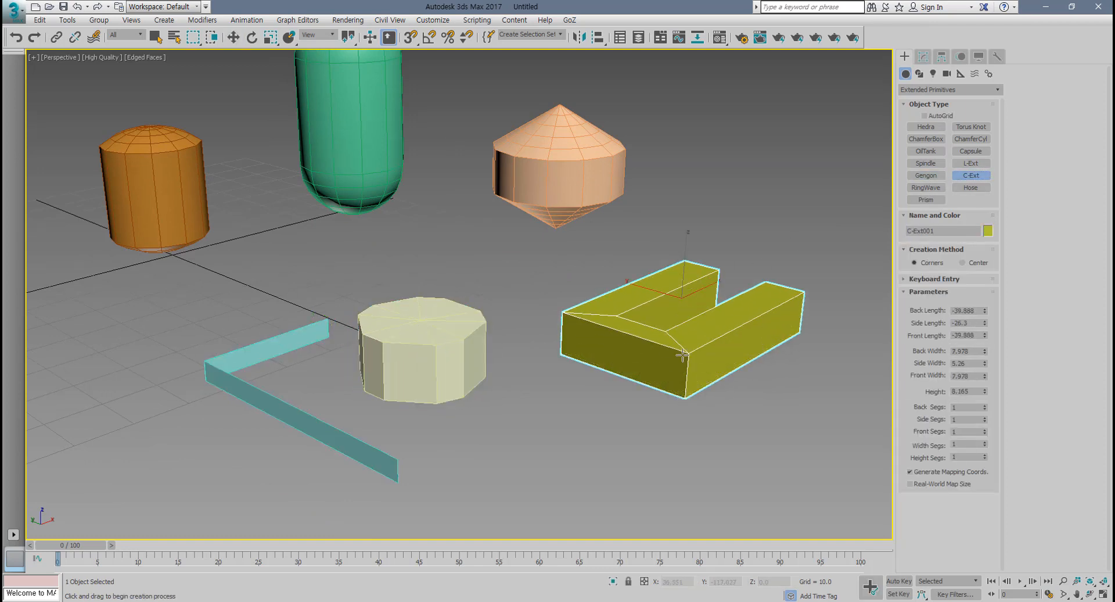
click(676, 370)
alt+middle_drag(621, 435, 580, 273)
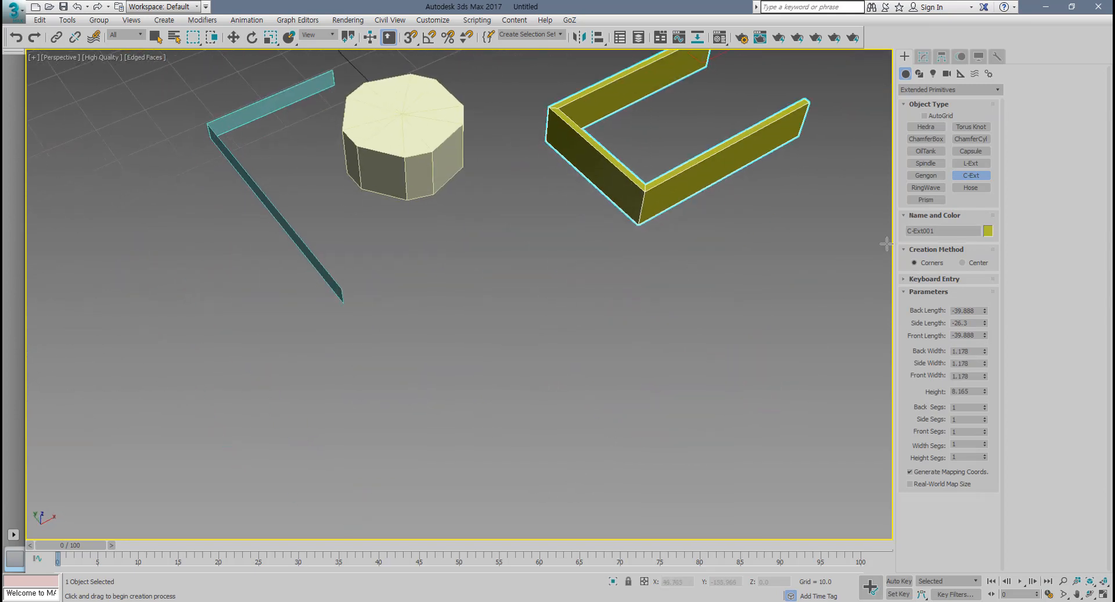
Create a RingWave in front of the C-shaped wall with a radius of about 18 and a ring width of about 5.8.
click(925, 190)
drag(557, 328, 667, 343)
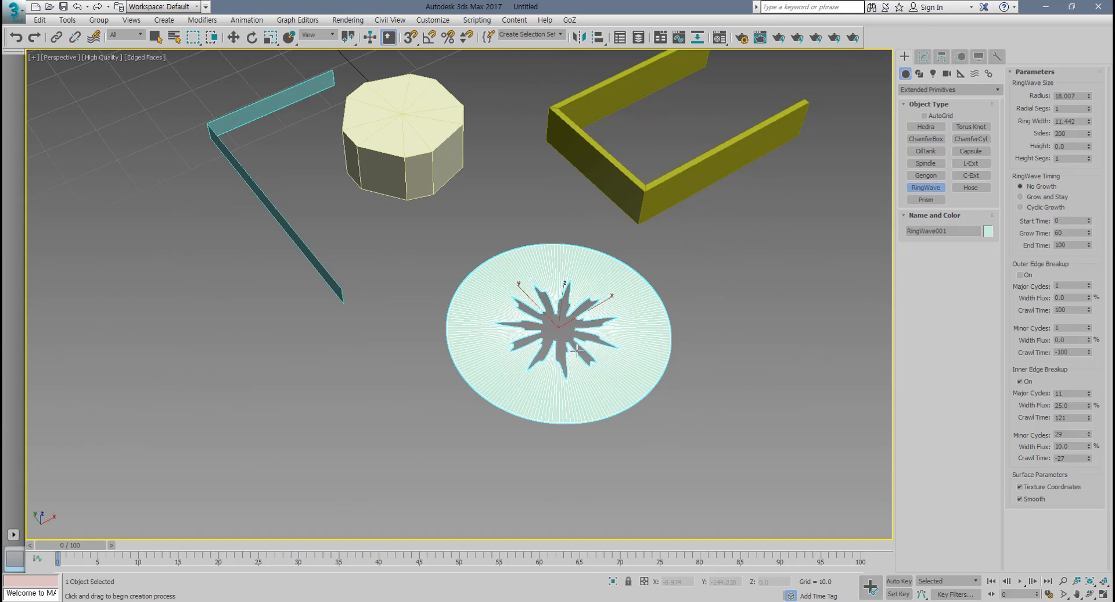
click(585, 391)
alt+middle_drag(582, 388, 570, 382)
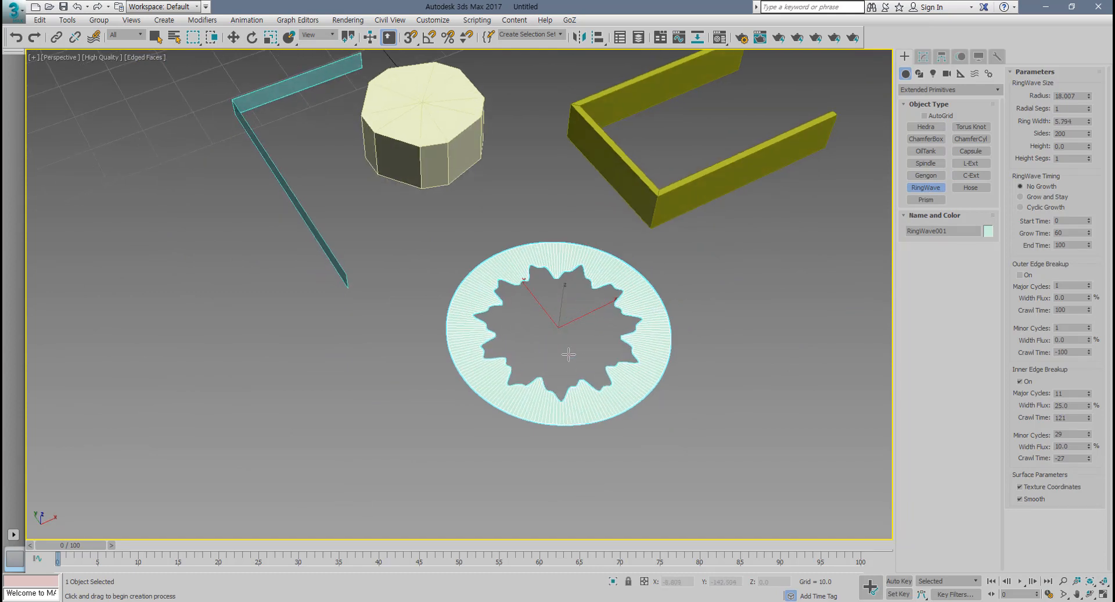
Create a large free Hose about 37 high beside the ring wave.
click(971, 188)
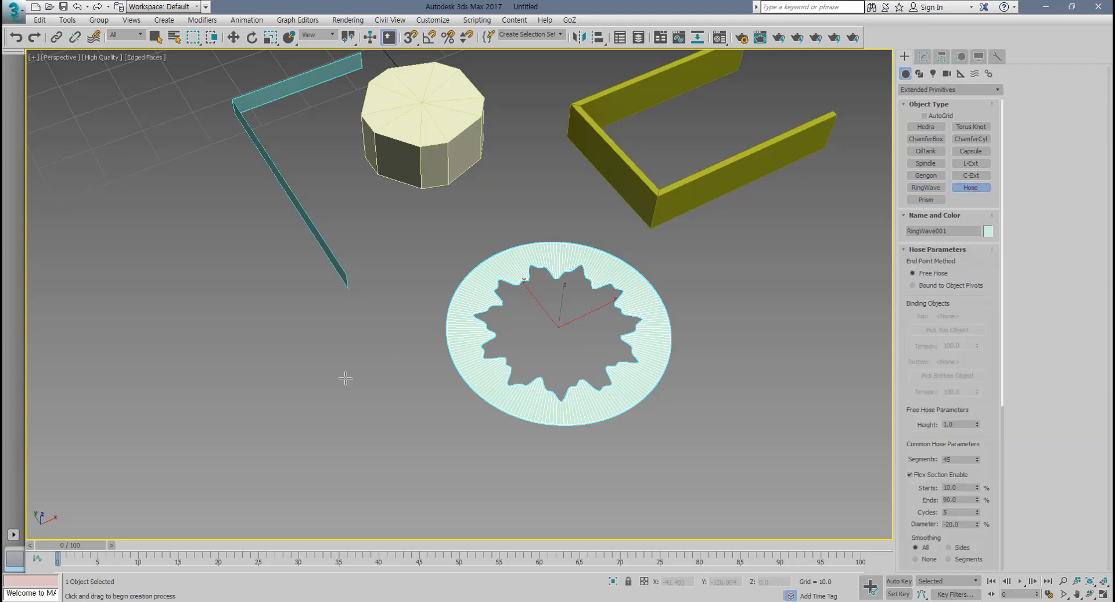
drag(256, 428, 423, 372)
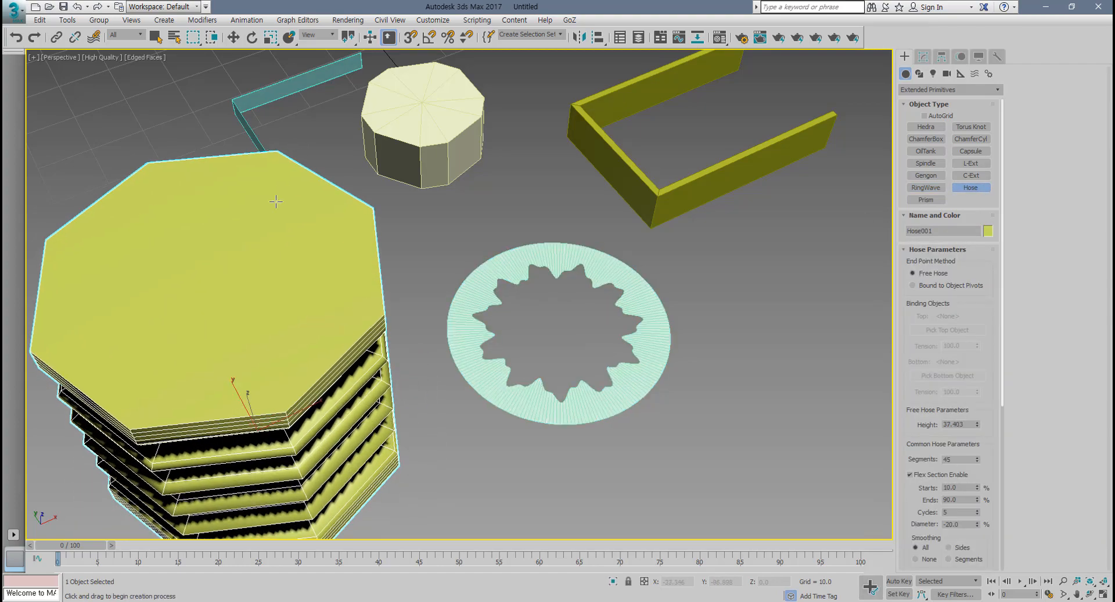
alt+middle_drag(237, 386, 493, 398)
Create a Prism away from the other objects with sides of about 12.4, 130.1 and 135.4 and a height of about -47.
click(926, 199)
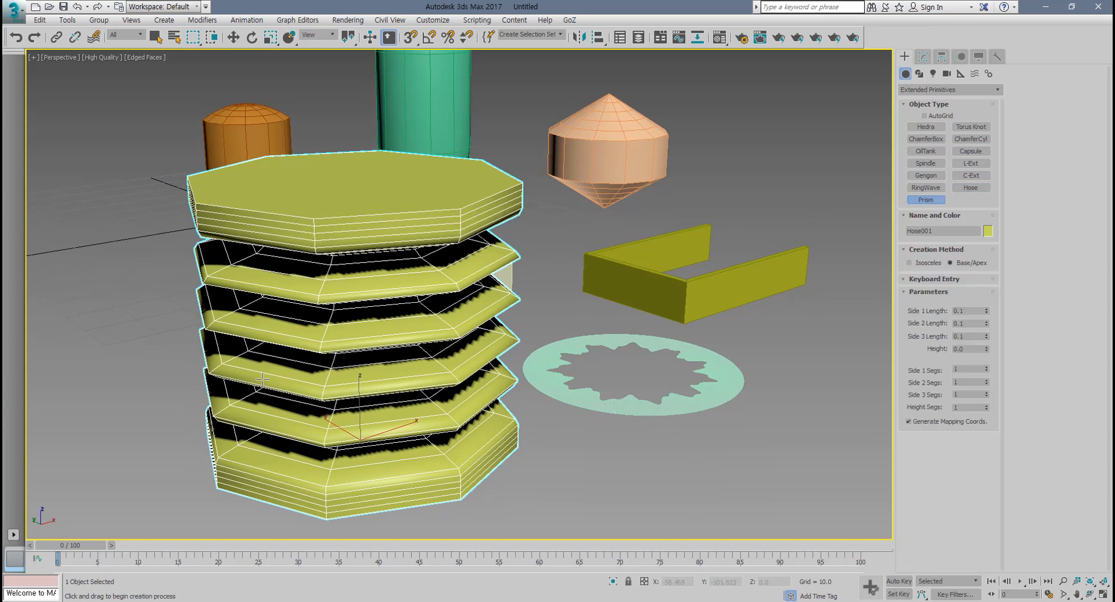
middle_drag(262, 379, 307, 352)
scroll(305, 352, down, 3)
drag(77, 296, 60, 326)
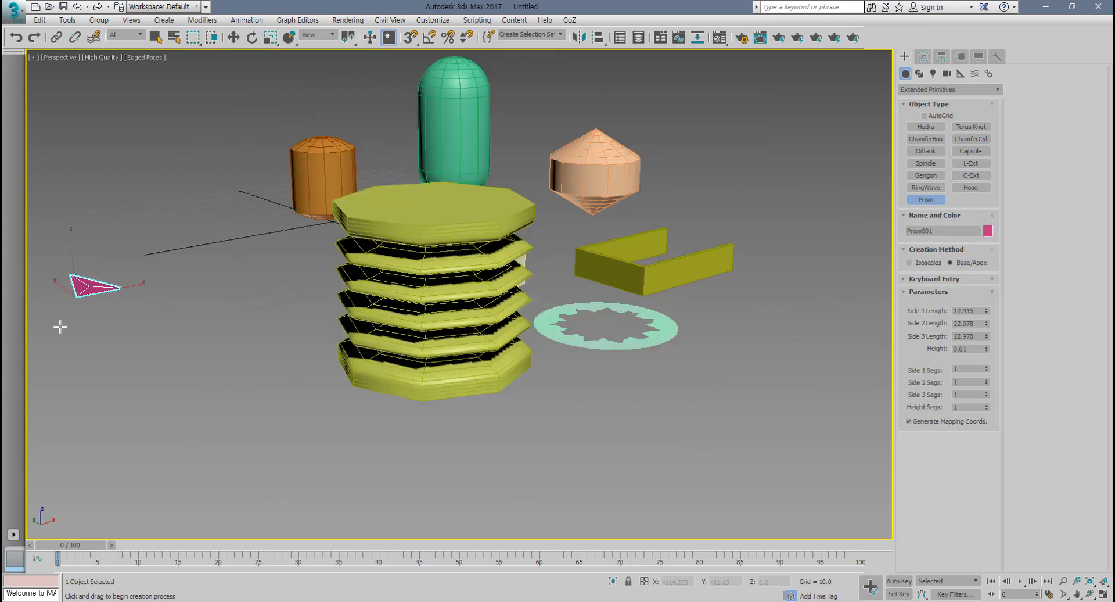
click(138, 305)
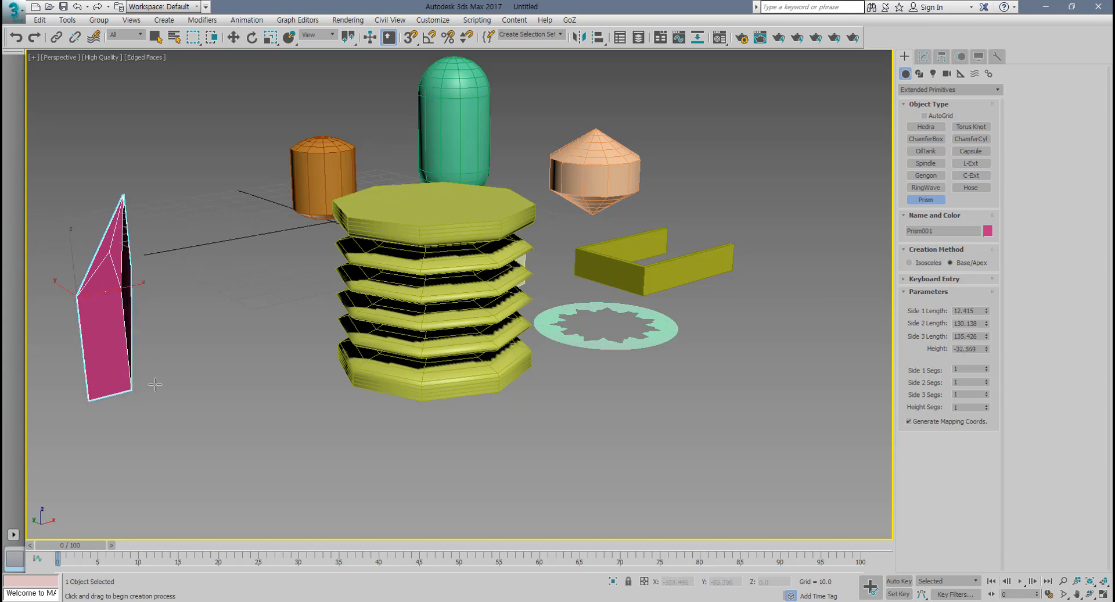
click(161, 420)
alt+middle_drag(164, 422, 462, 372)
scroll(189, 426, down, 5)
alt+middle_drag(461, 373, 772, 203)
scroll(283, 376, up, 4)
Switch the geometry category back to Standard Primitives.
click(943, 90)
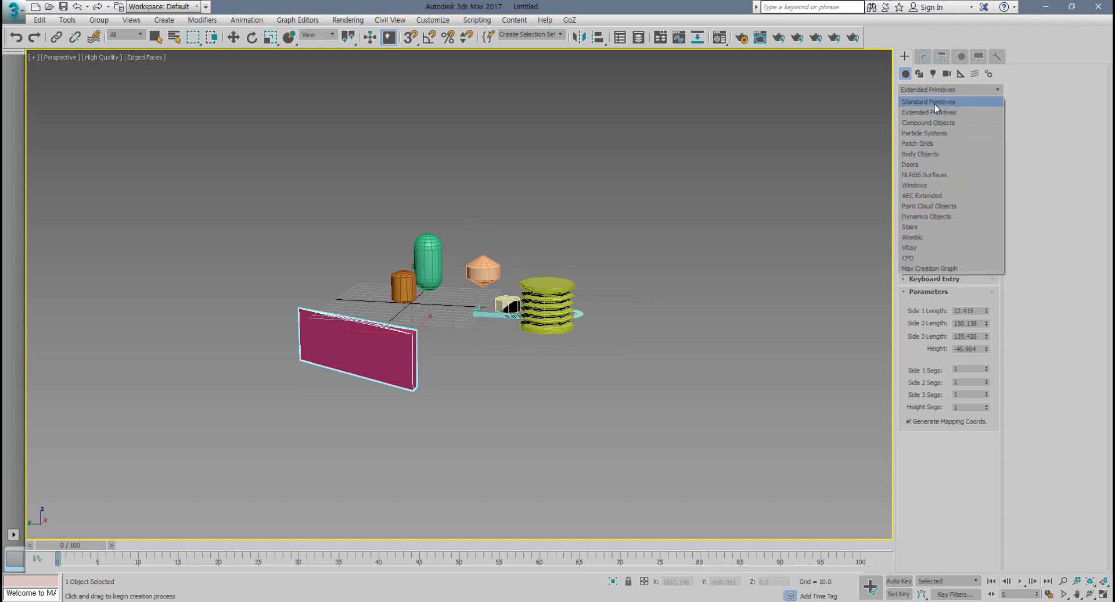
click(935, 104)
click(930, 91)
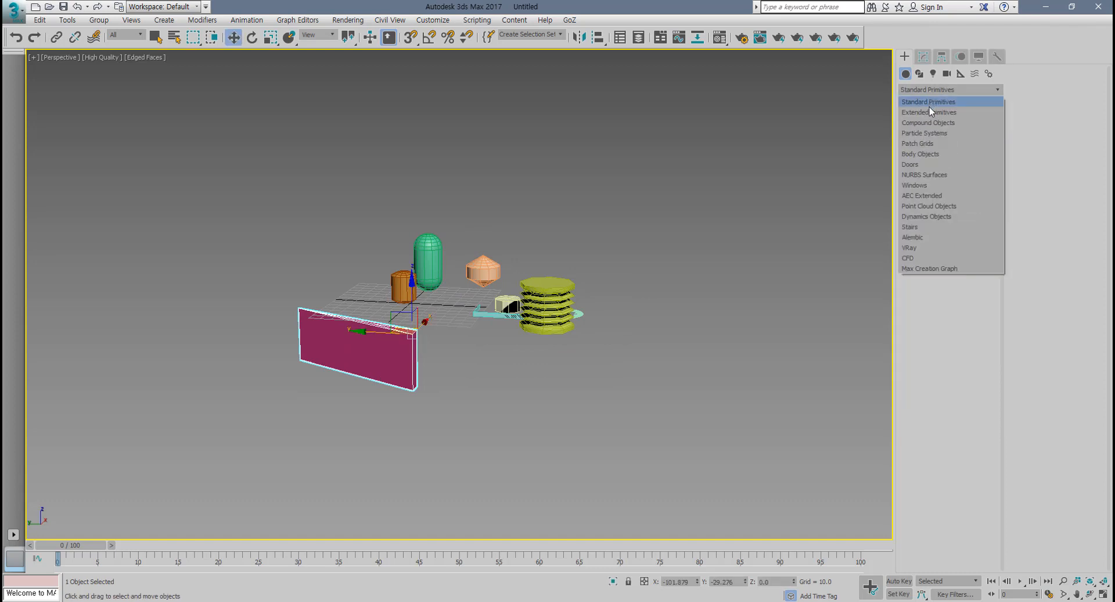
click(932, 102)
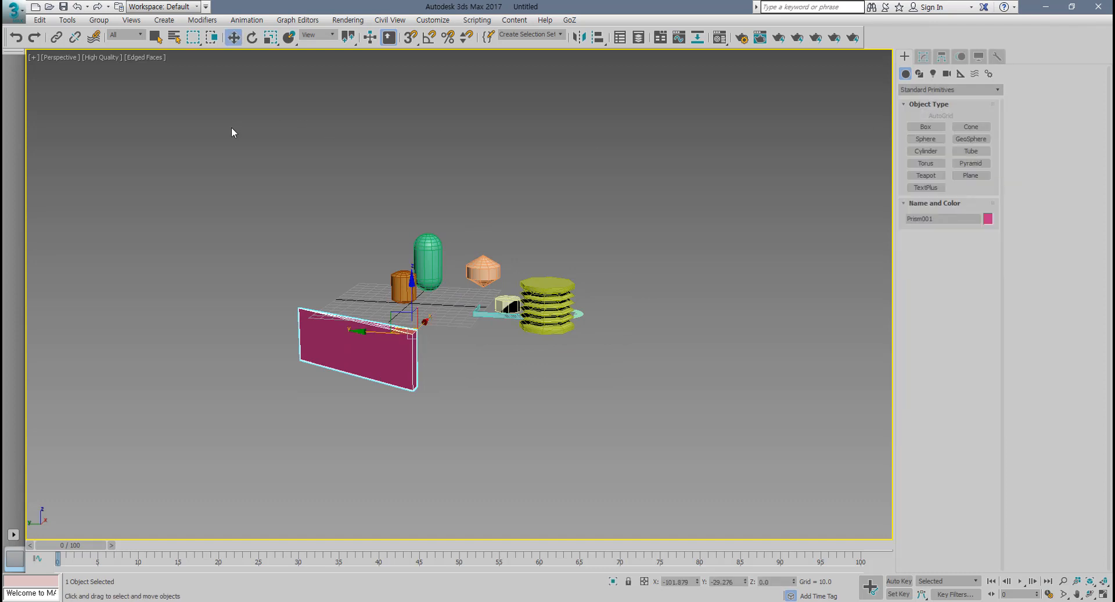
alt+middle_drag(232, 128, 310, 159)
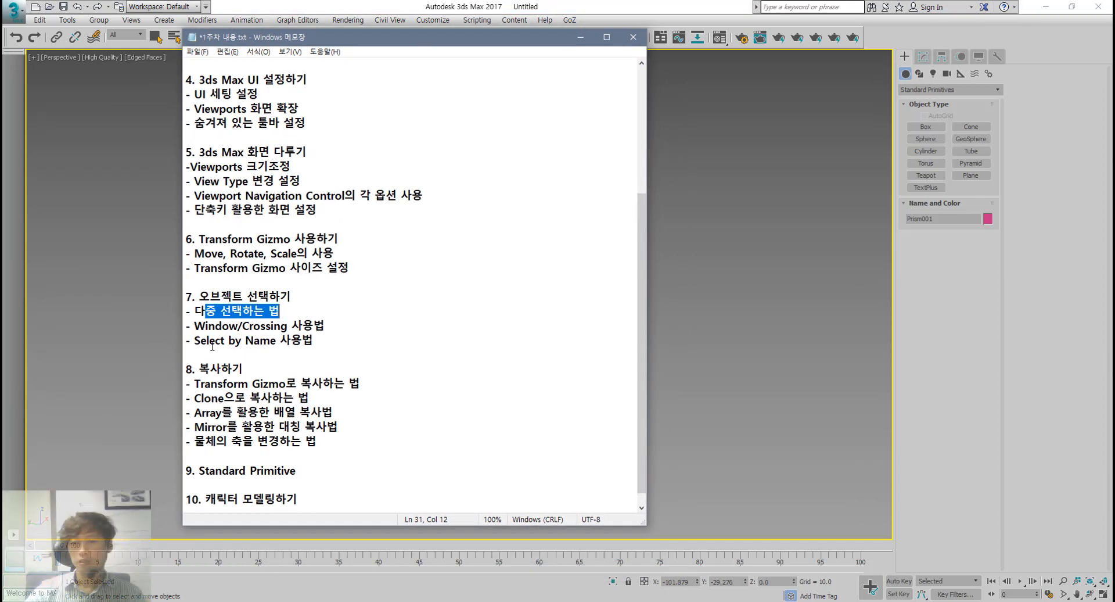
Review topics 8 to 10 of the lesson outline in Notepad, from copying to character modelling, and circle the Standard Primitives object types.
drag(200, 369, 301, 369)
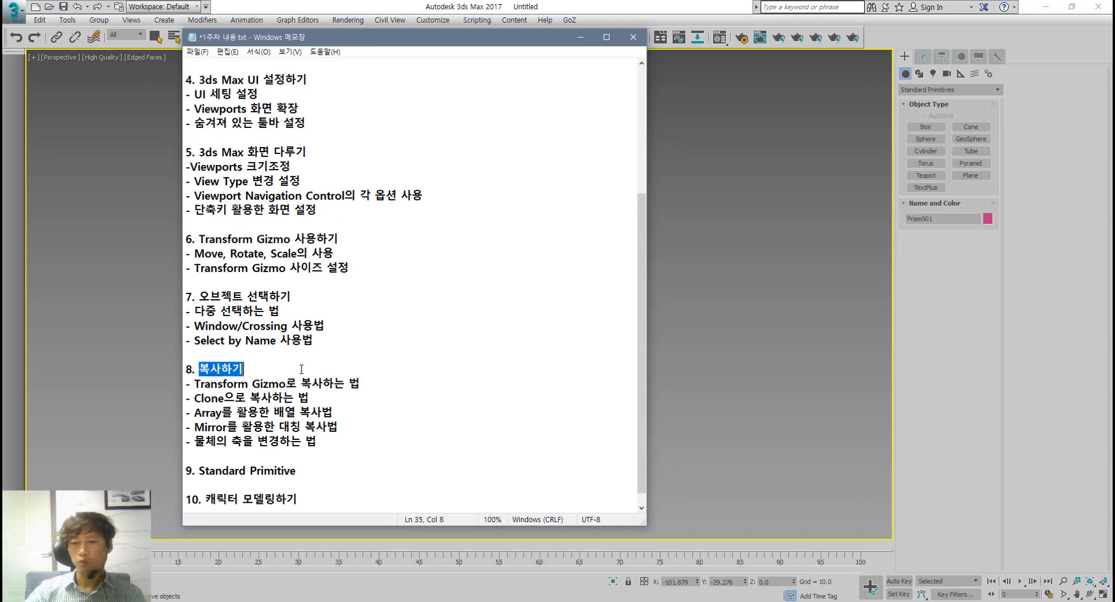
scroll(272, 420, down, 1)
mouse_move(196, 406)
mouse_down()
mouse_move(244, 410)
mouse_move(206, 384)
mouse_move(237, 386)
mouse_up()
click(277, 412)
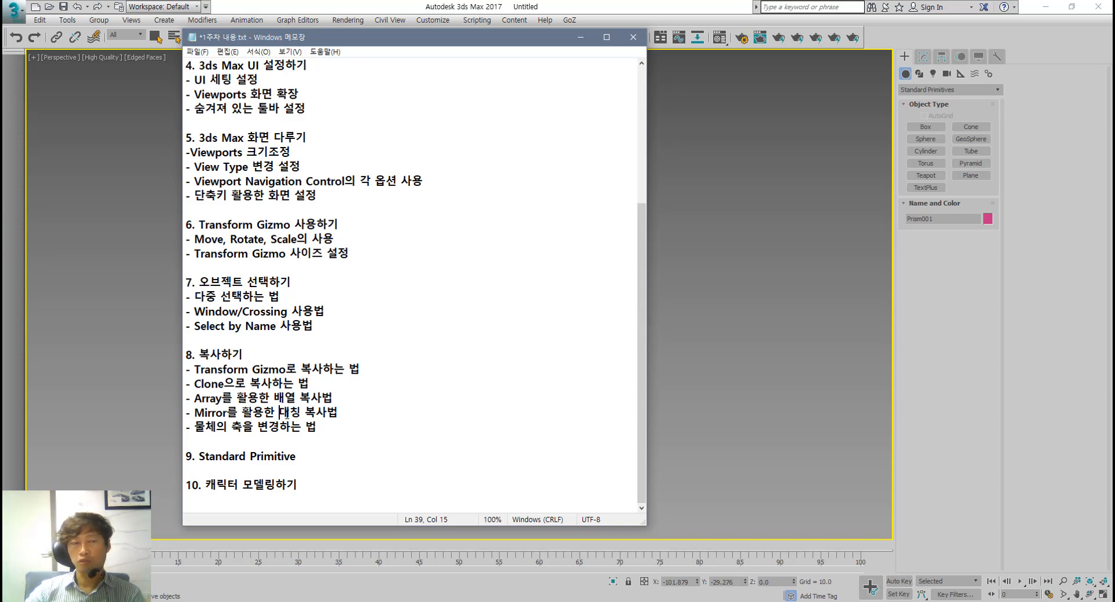
drag(194, 426, 317, 426)
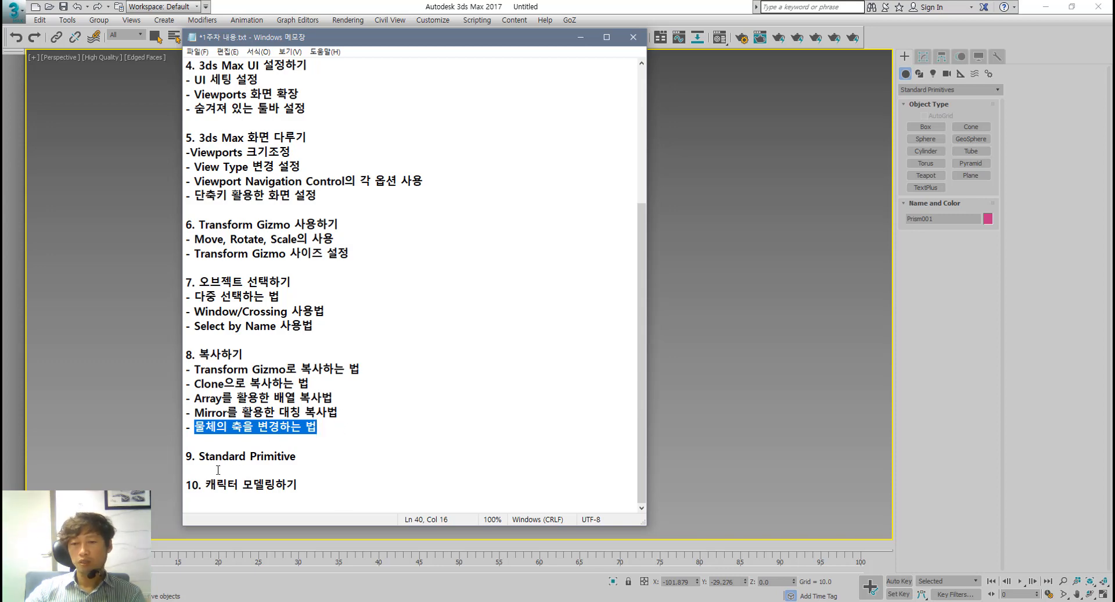
drag(302, 485, 171, 481)
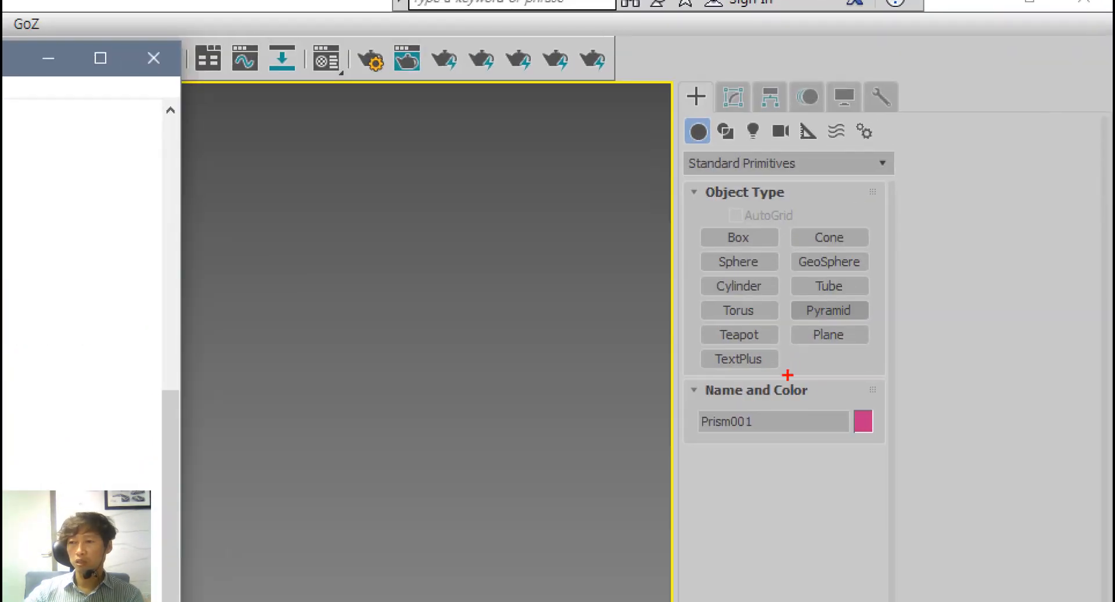
mouse_move(816, 325)
mouse_down()
mouse_move(745, 217)
mouse_move(735, 340)
mouse_move(726, 342)
mouse_up()
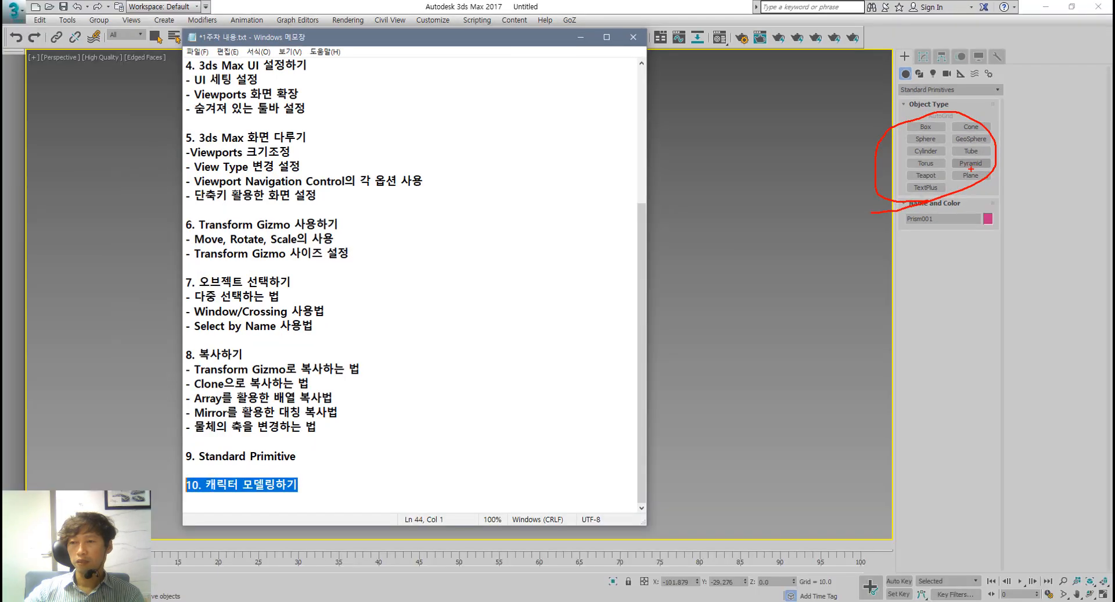